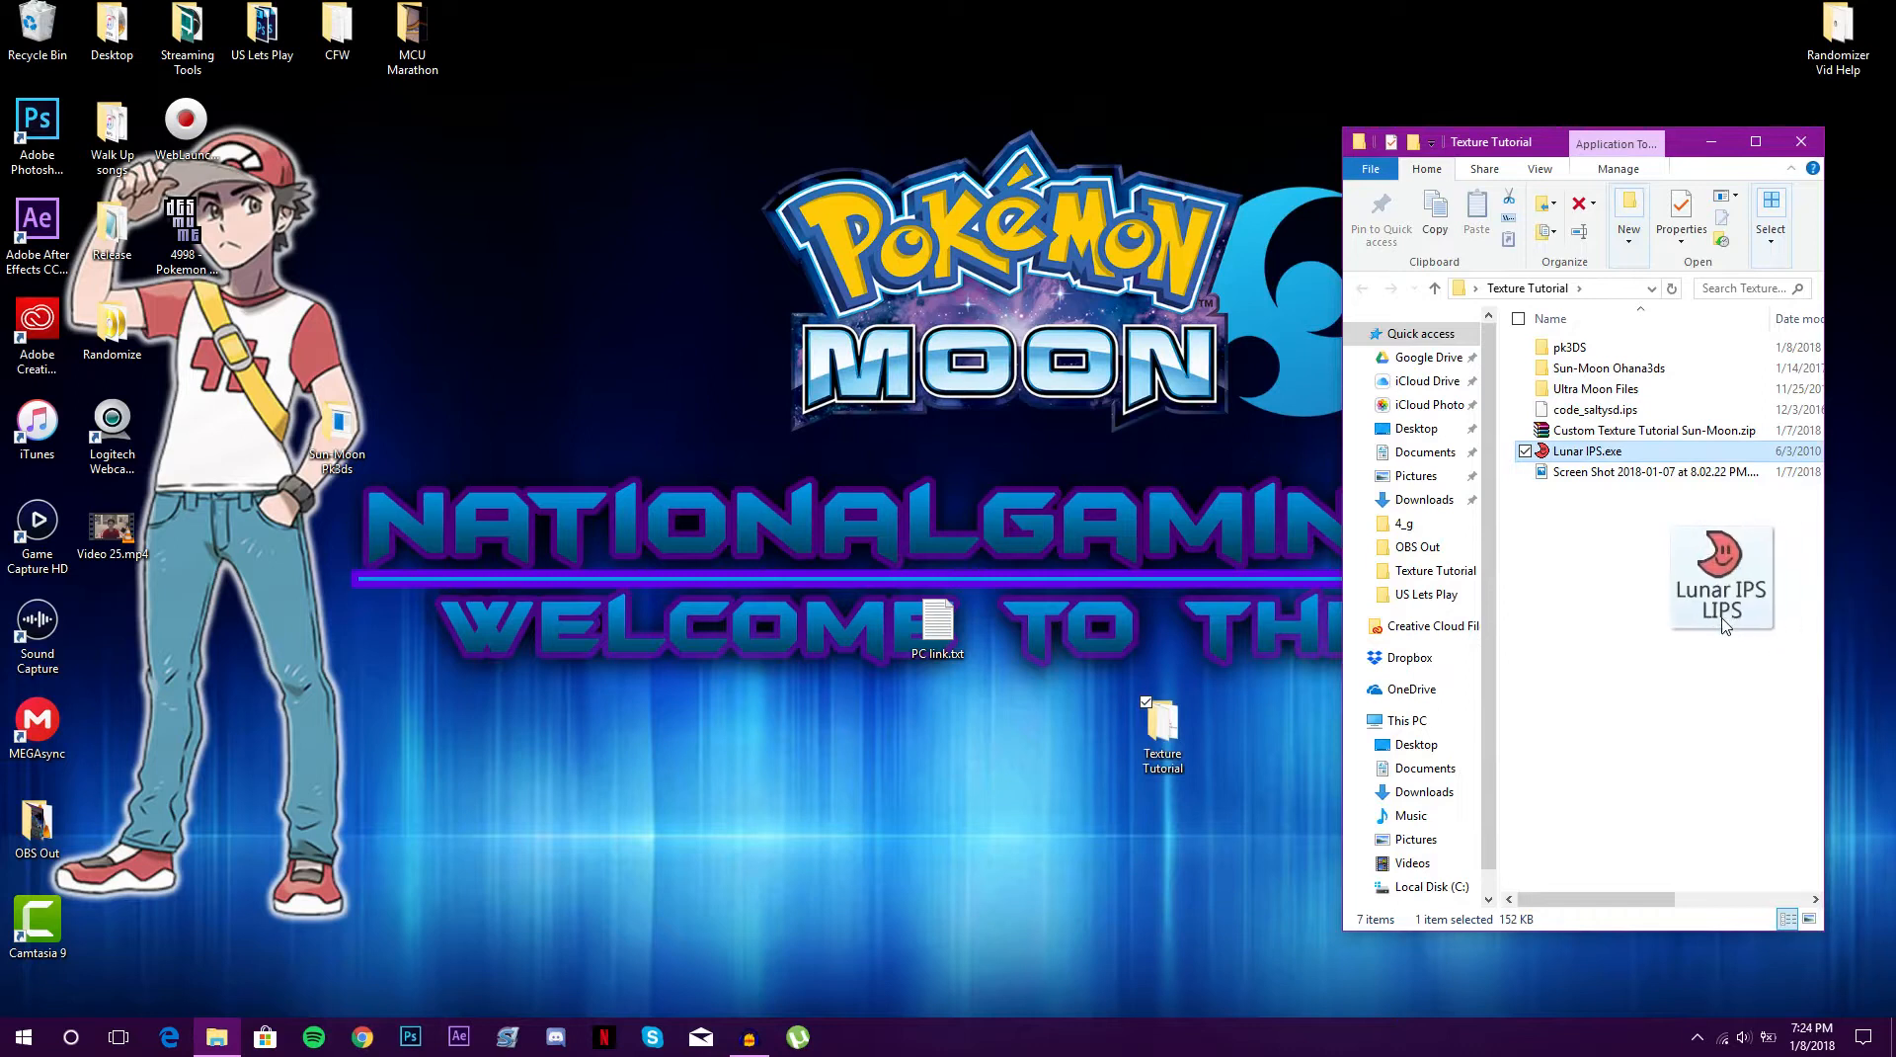
# Look inside the Ultra Moon Files and pk3DS folders, returning to the Texture Tutorial folder
pyautogui.click(1612, 555)
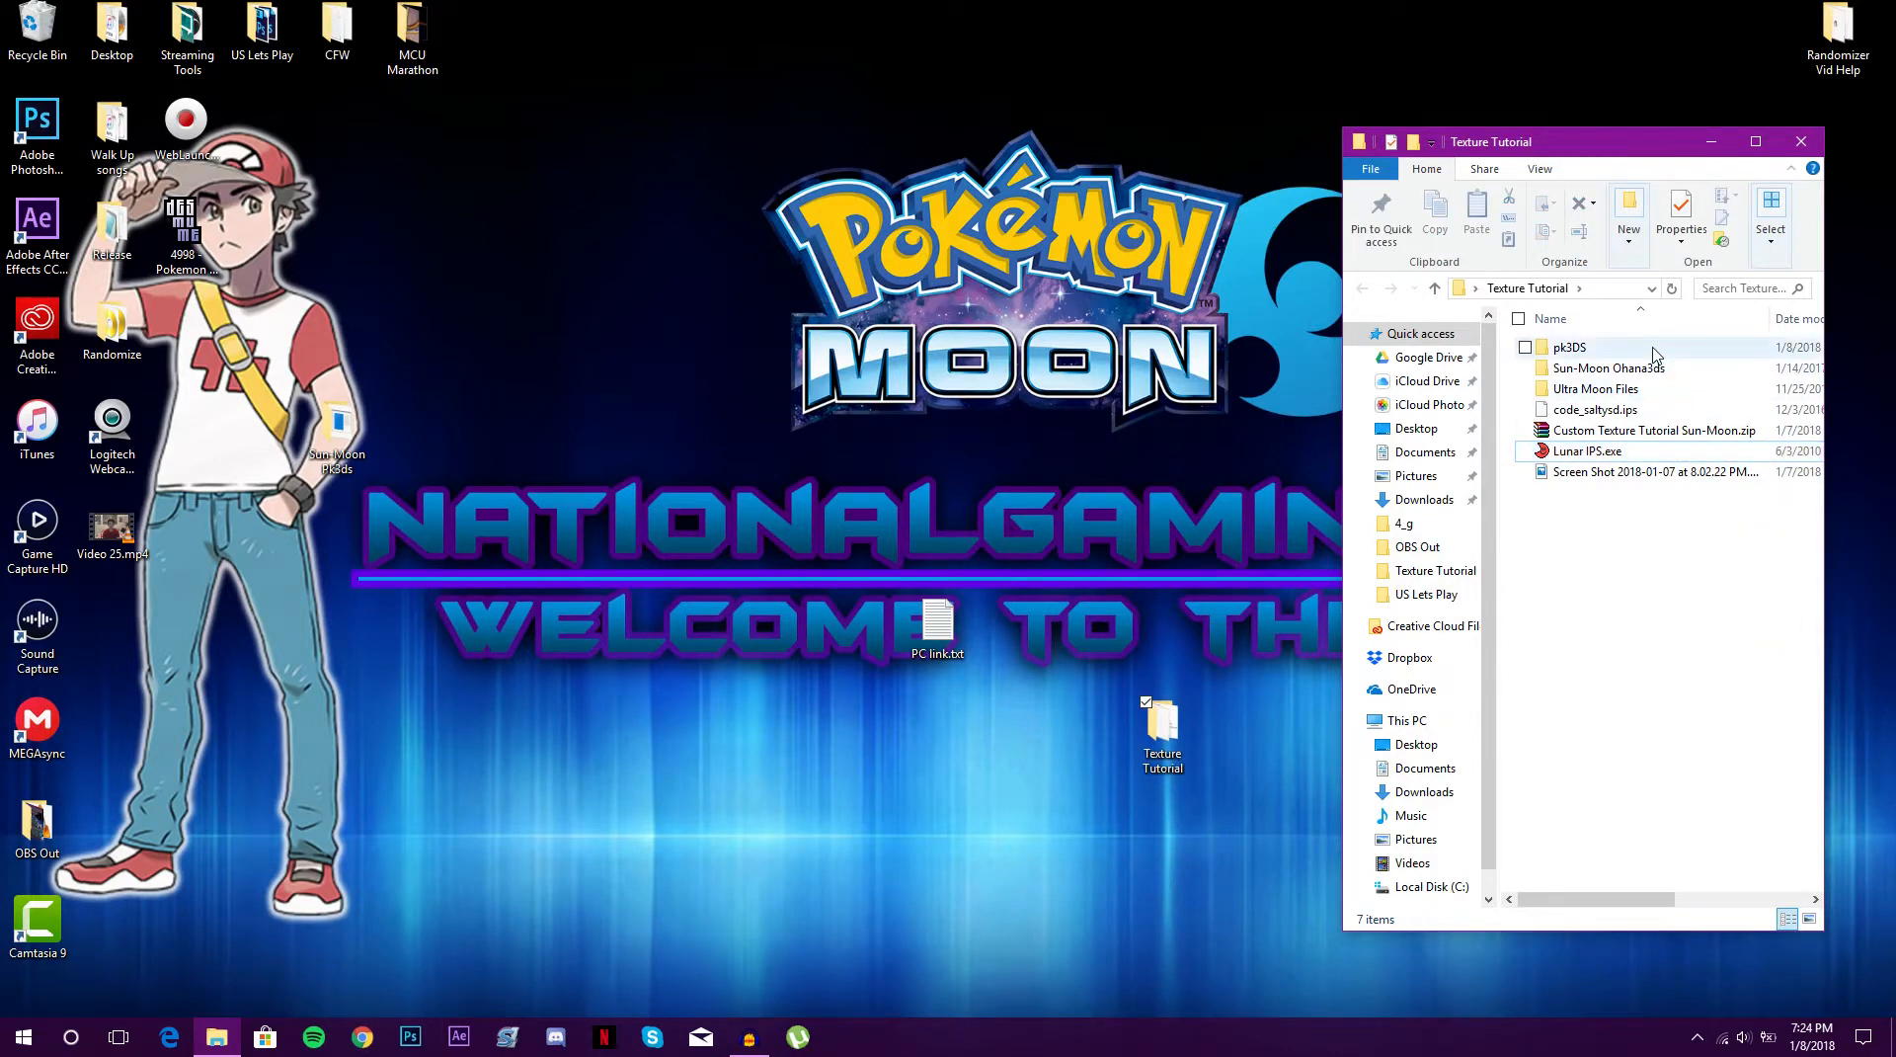
pyautogui.doubleClick(1623, 390)
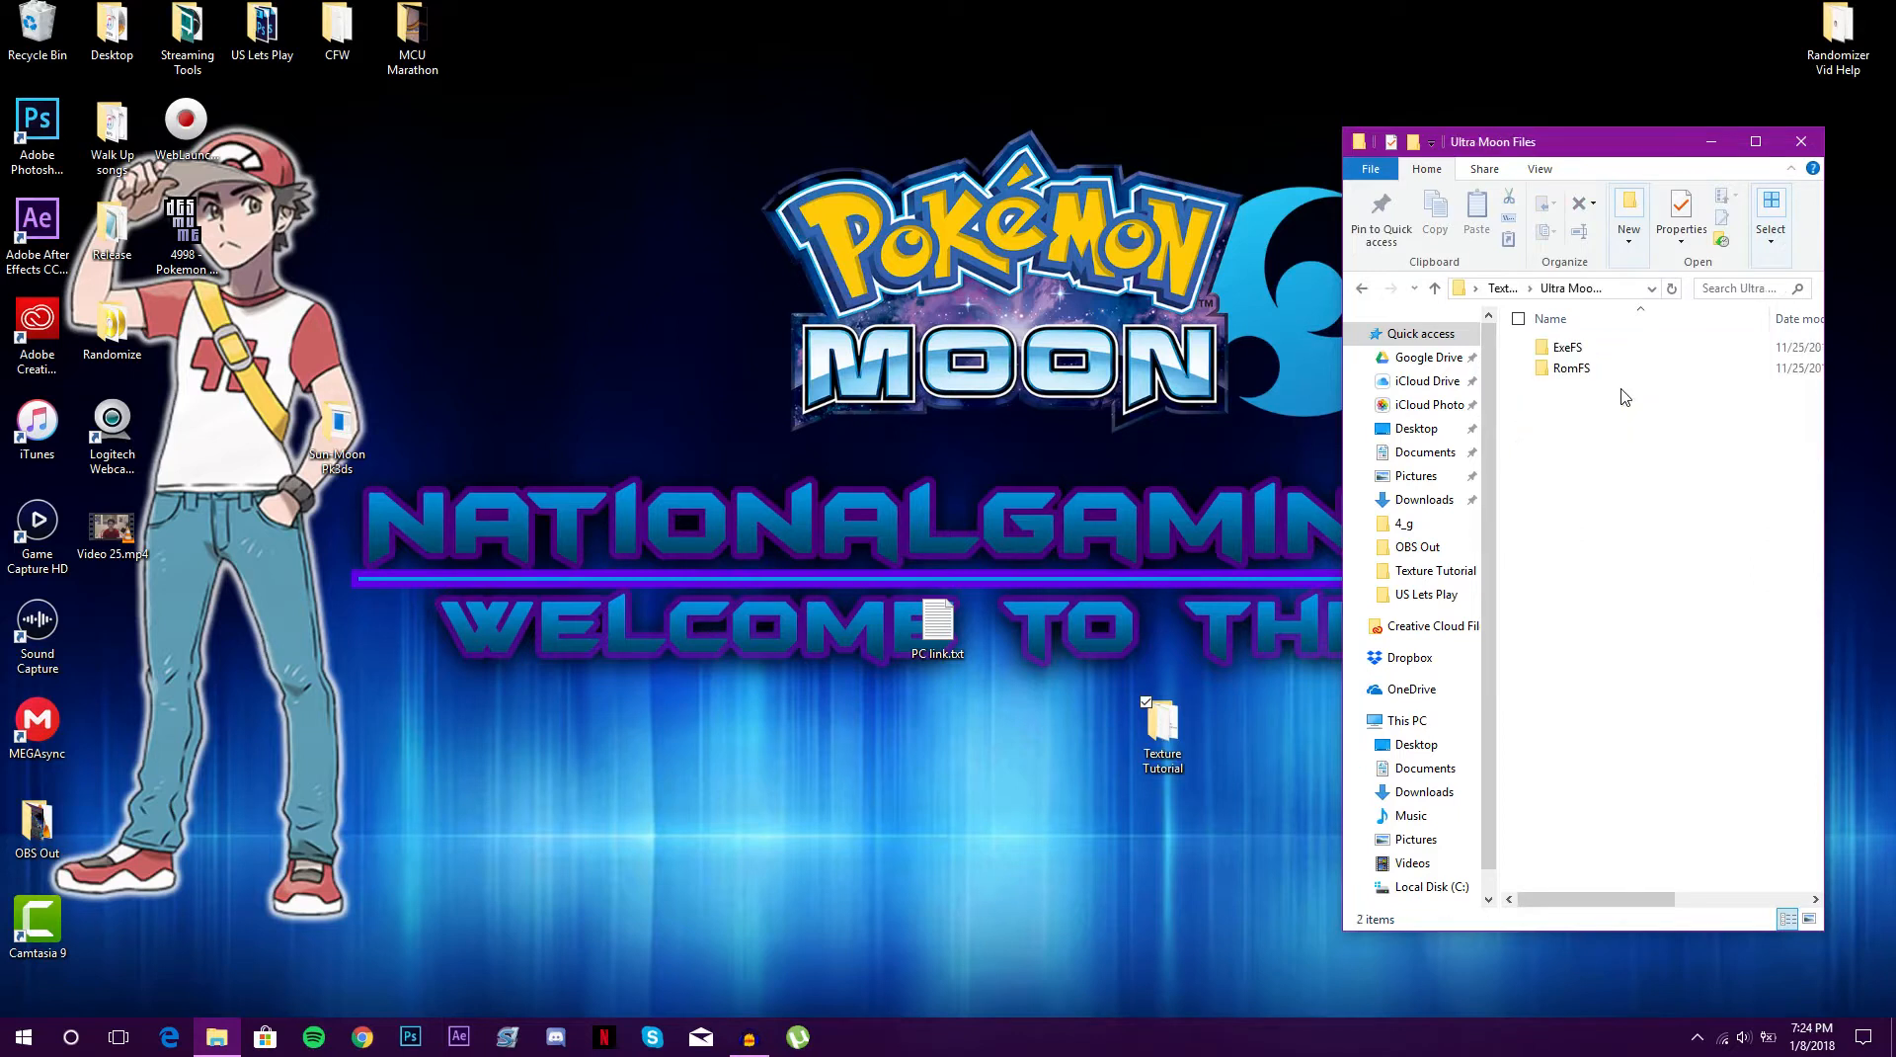
pyautogui.click(1365, 290)
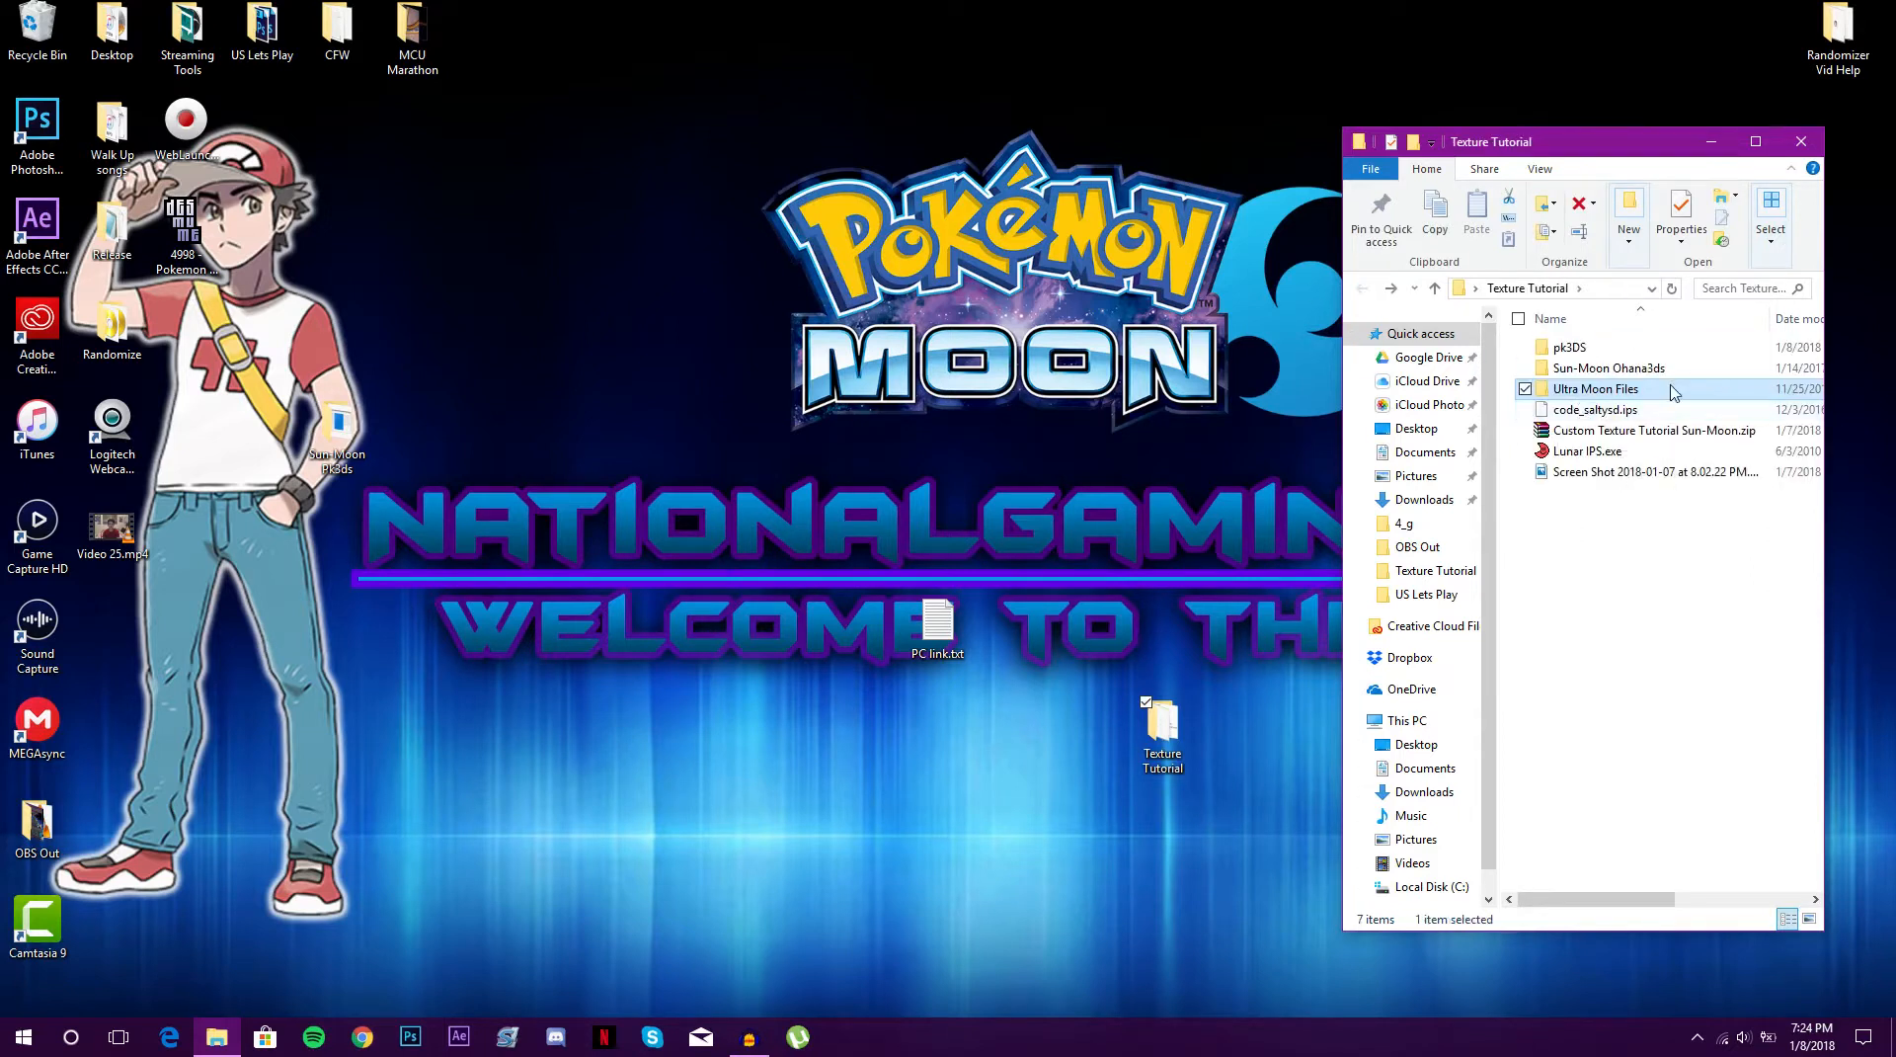
pyautogui.doubleClick(1630, 354)
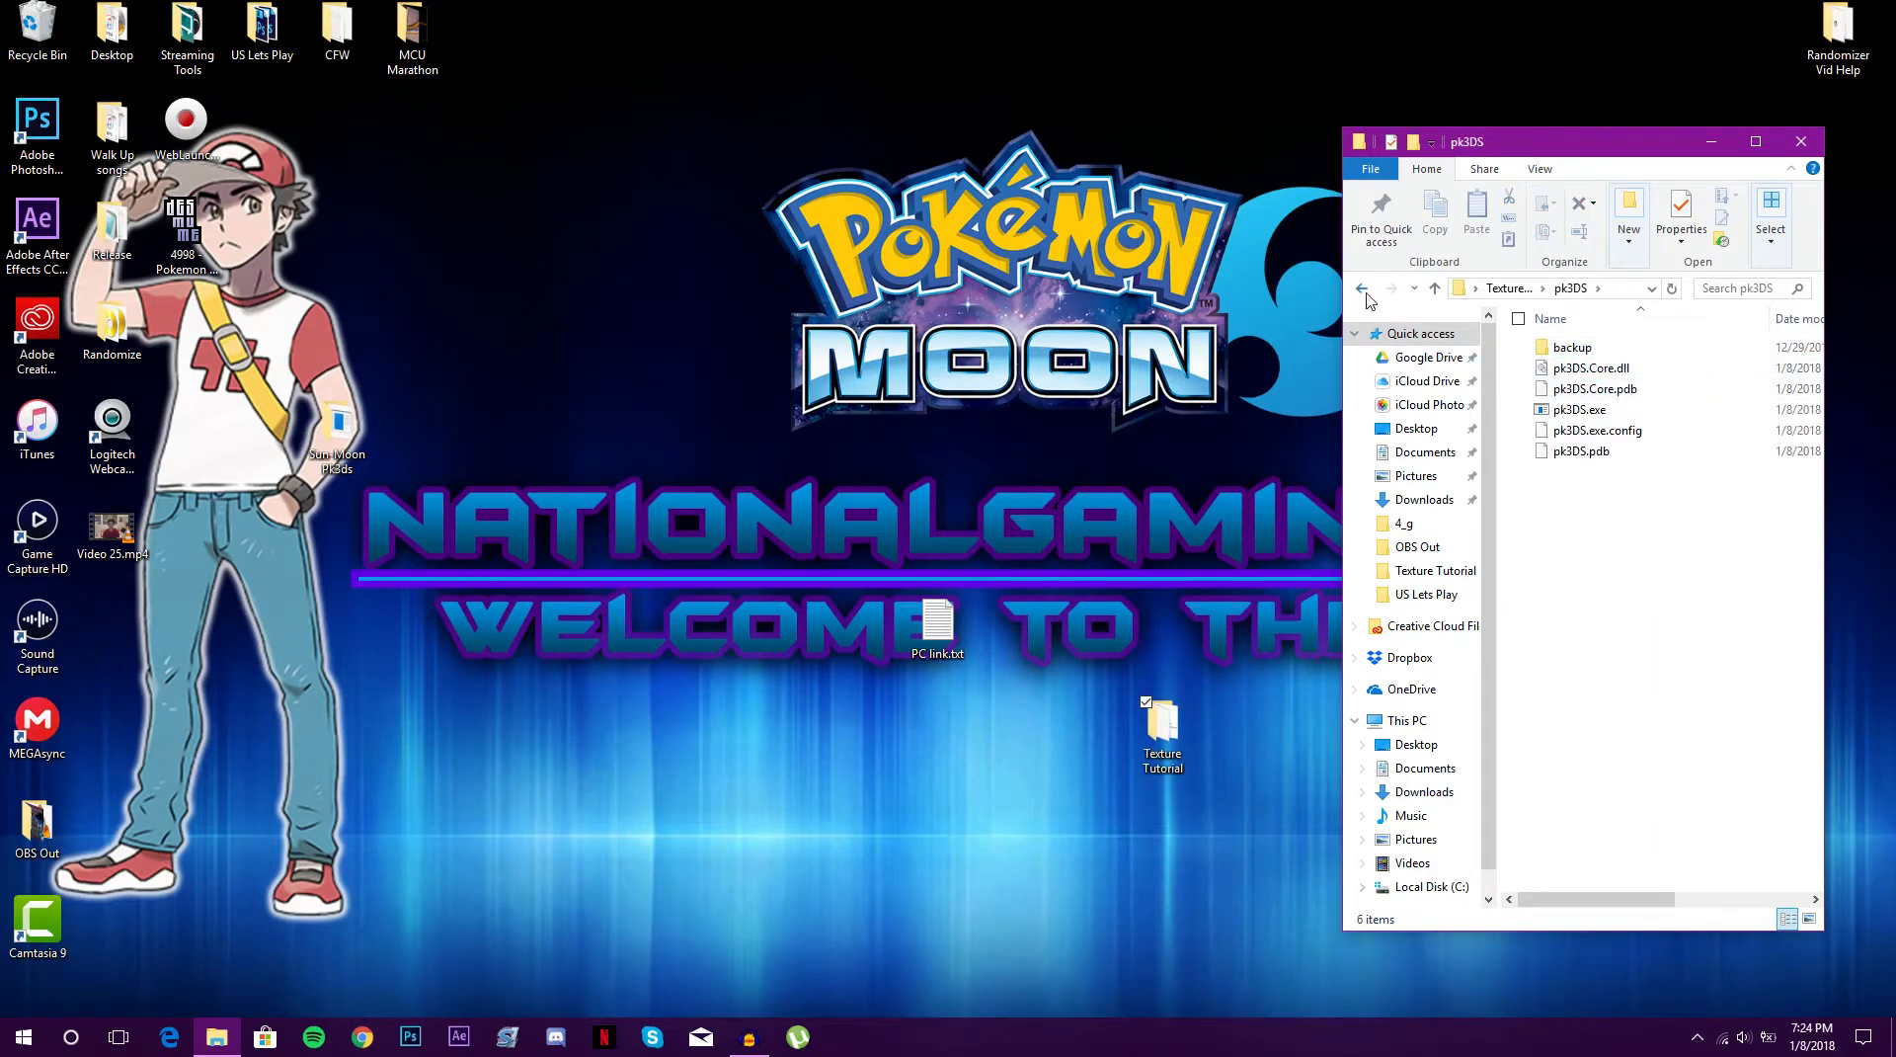
pyautogui.click(1365, 291)
# Open a second File Explorer window on the Texture Tutorial folder, beside the first one
pyautogui.moveTo(1593, 148); pyautogui.dragTo(526, 55)
pyautogui.click(218, 1037)
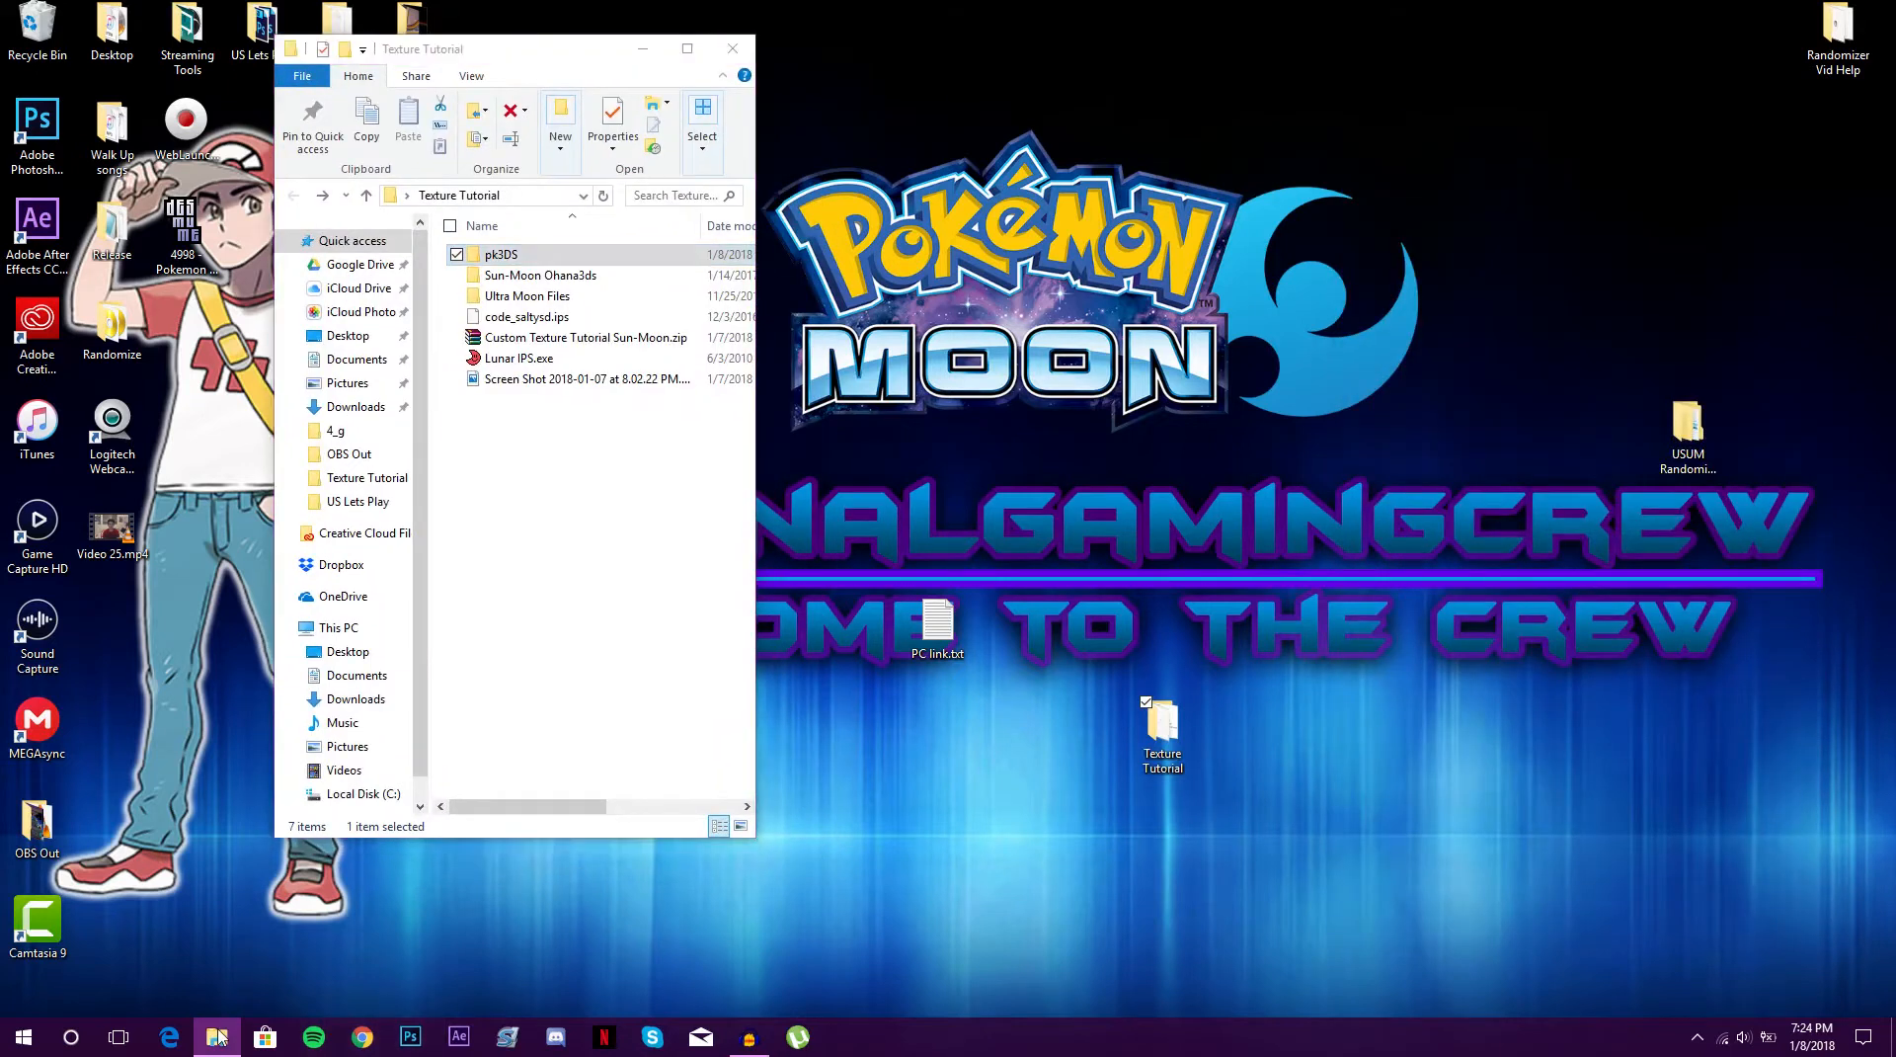
pyautogui.rightClick(217, 1037)
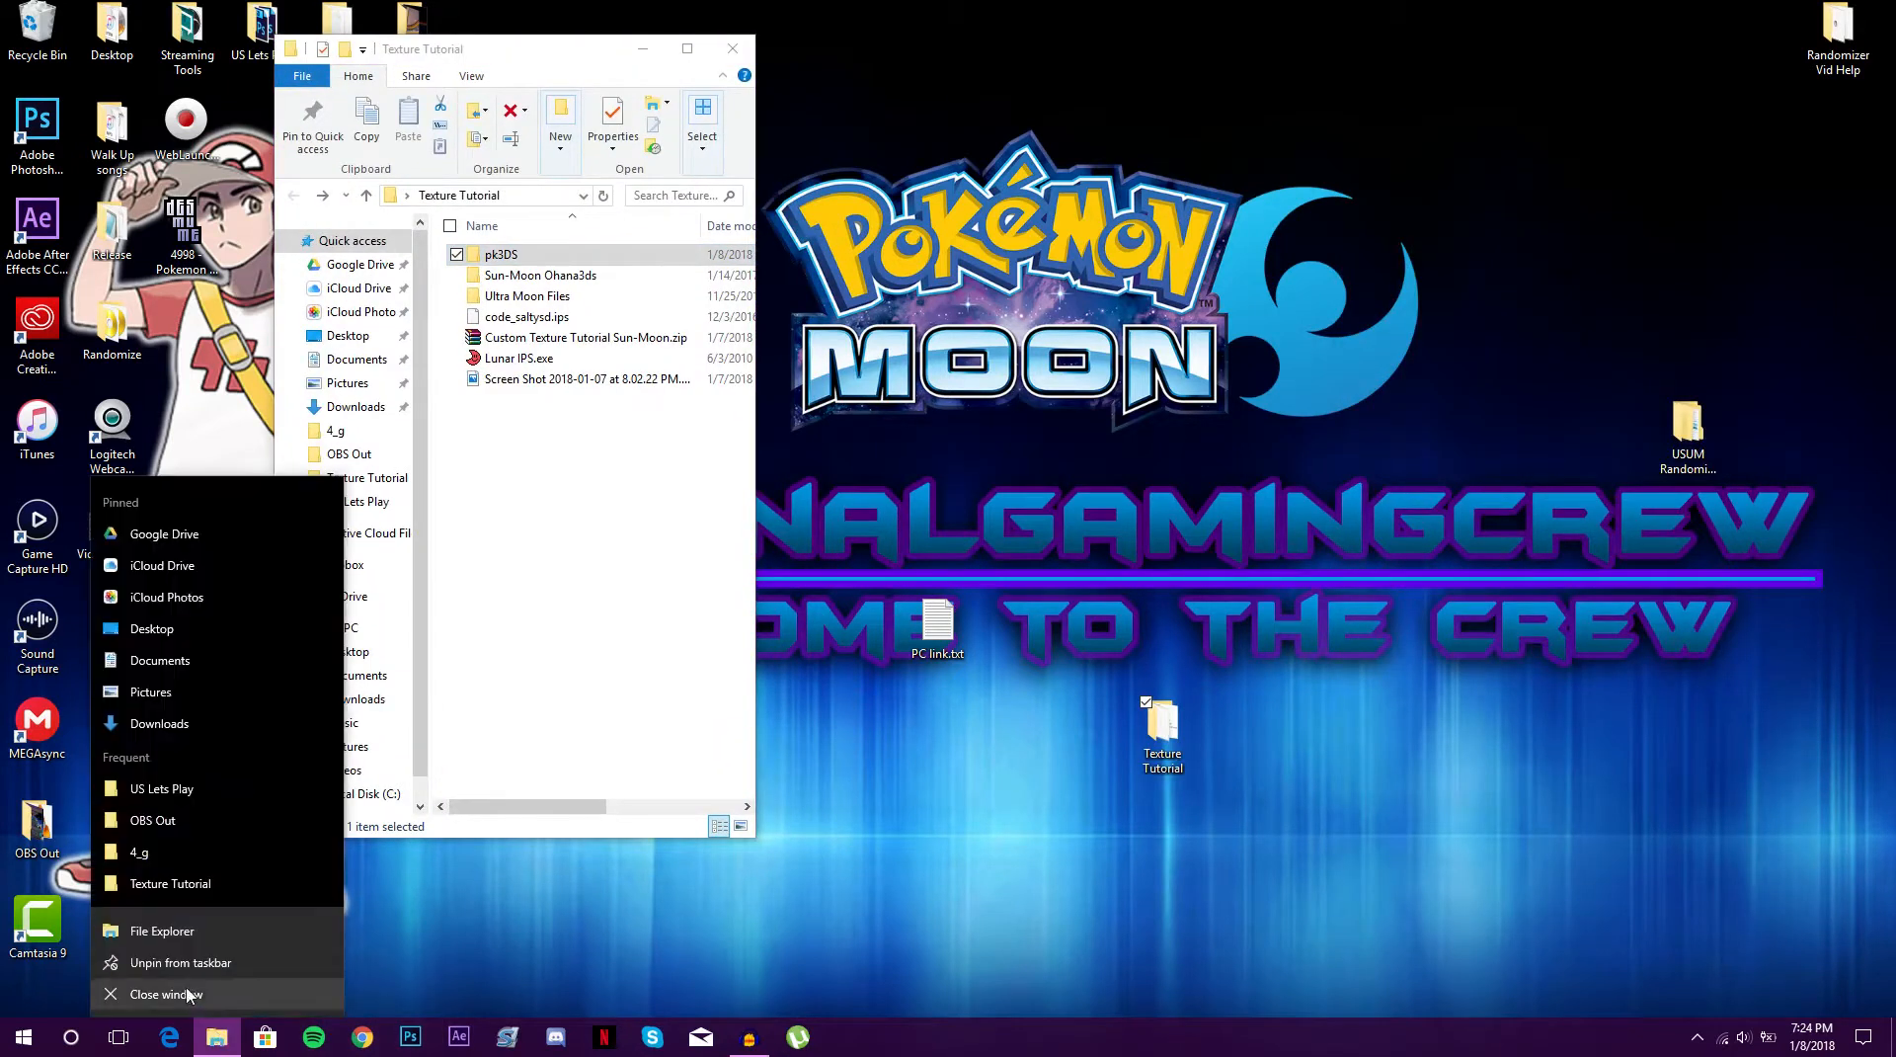
pyautogui.click(197, 939)
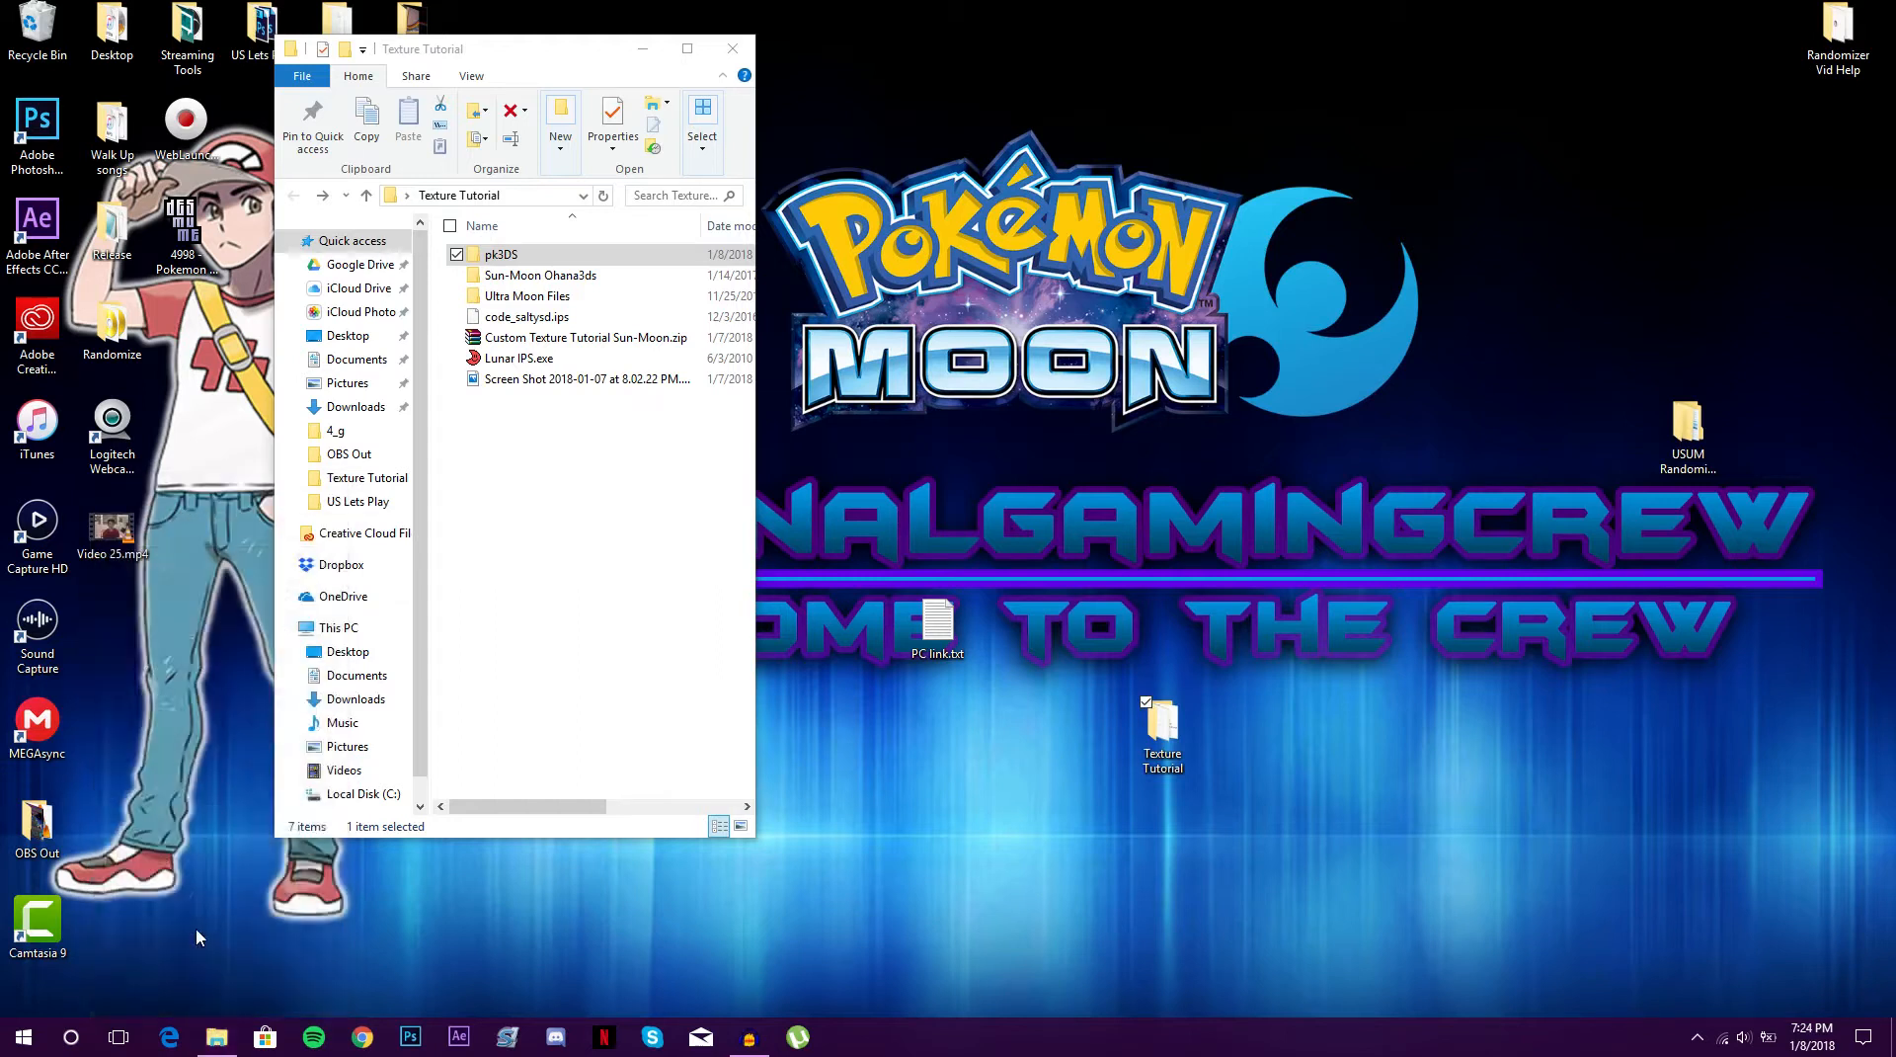
pyautogui.moveTo(563, 79); pyautogui.dragTo(1262, 33)
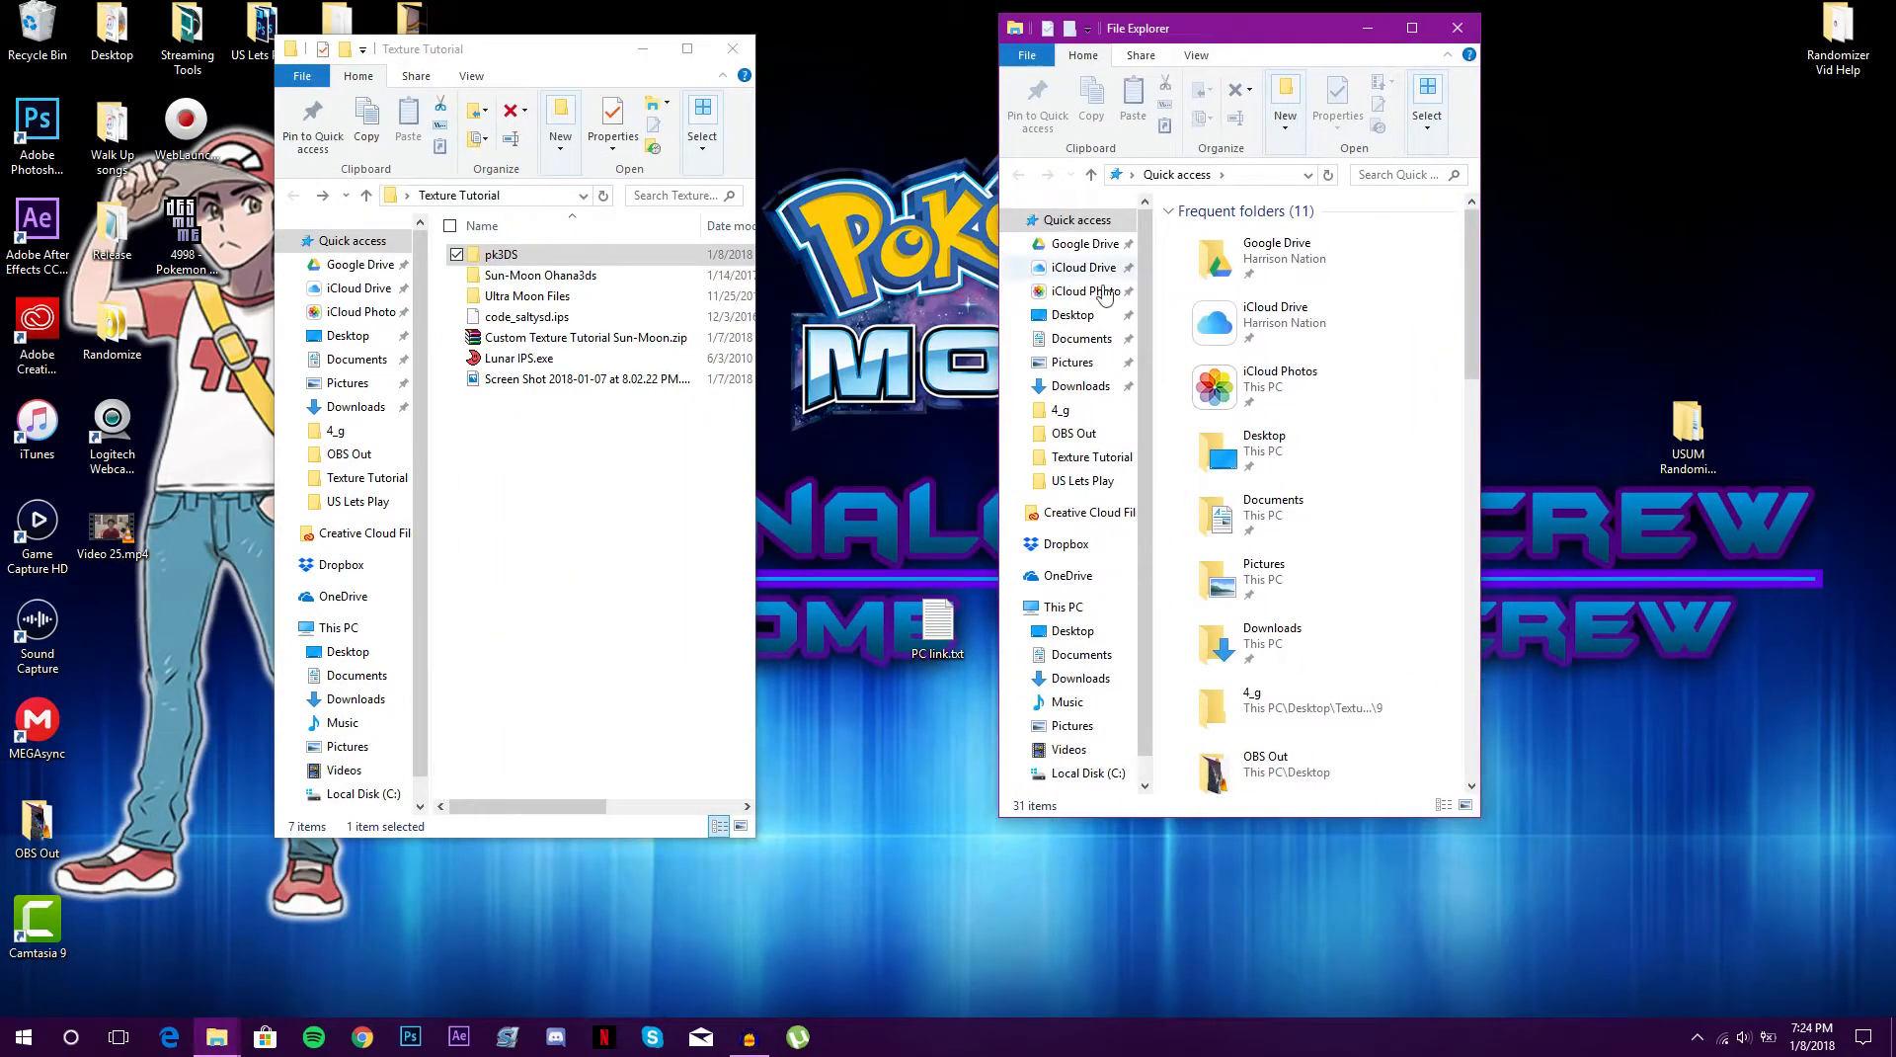
pyautogui.click(1086, 456)
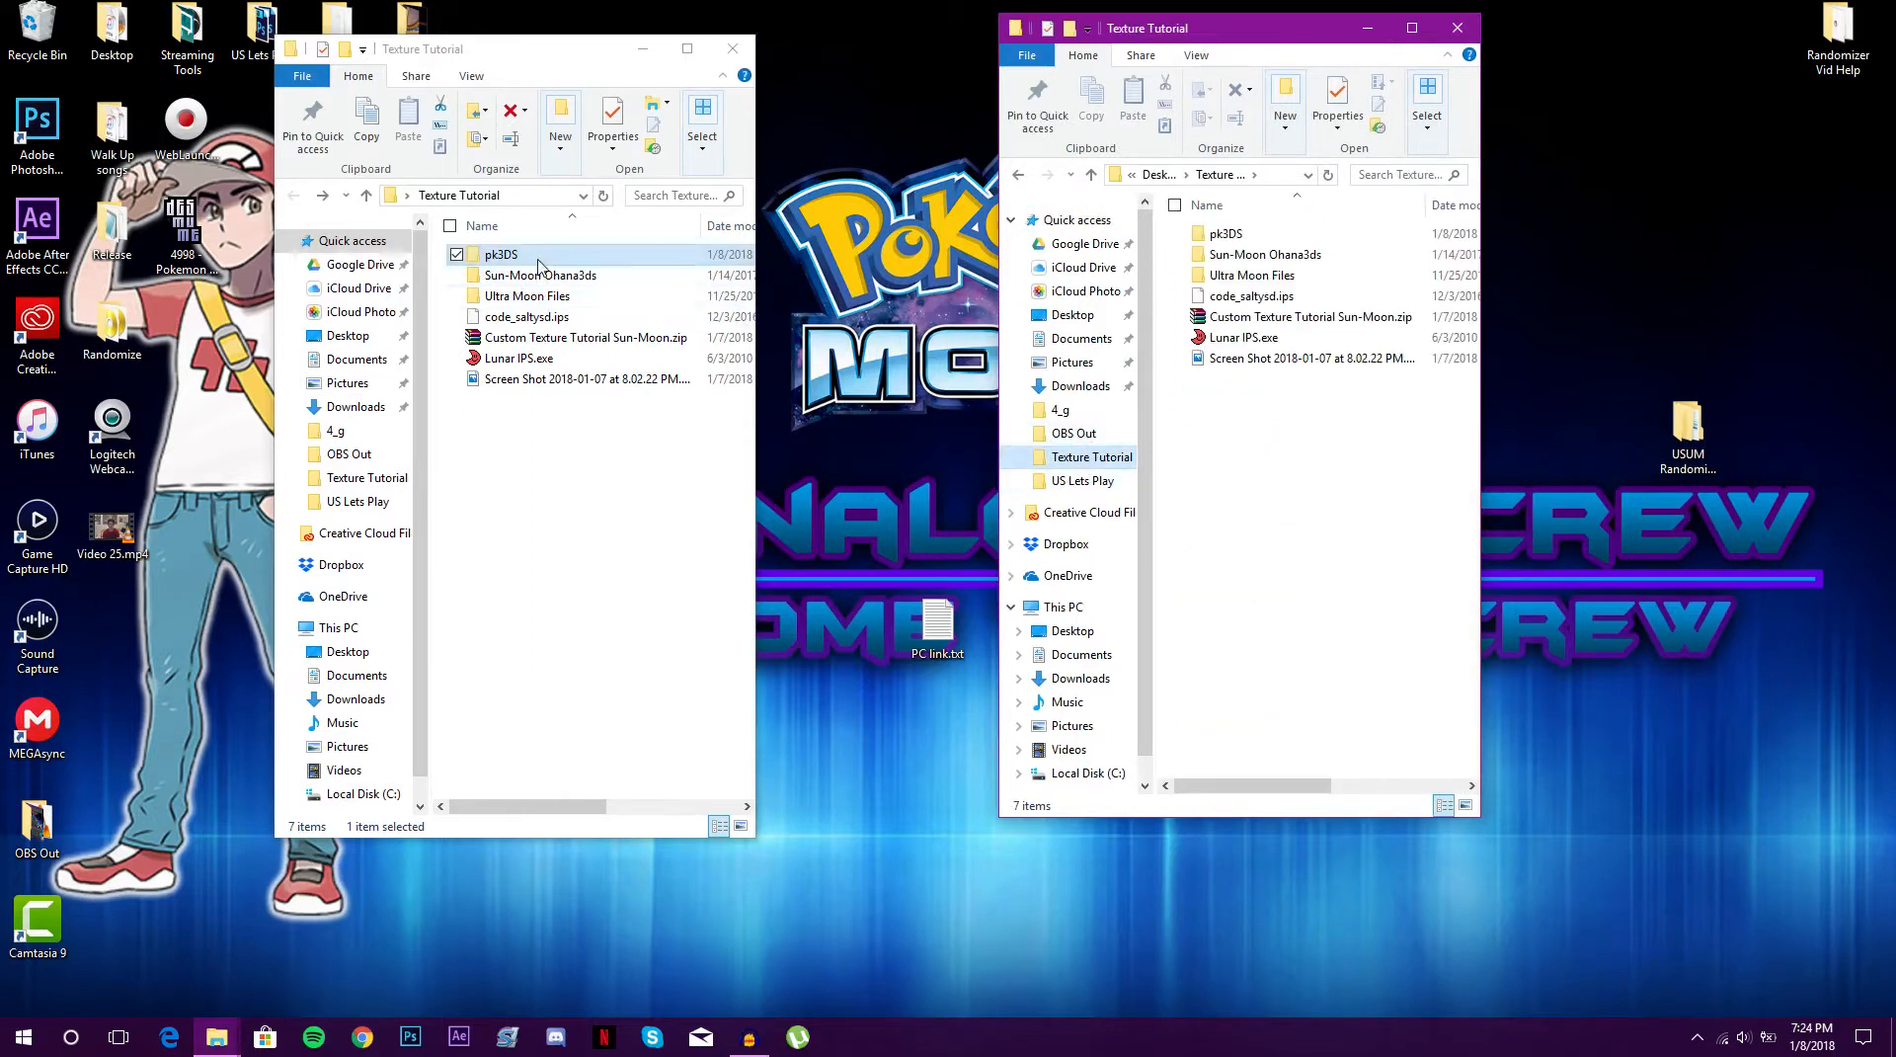
# Run pk3DS.exe from the pk3DS folder despite the SmartScreen block, with Ultra Moon Files open in the second Explorer window
pyautogui.doubleClick(504, 255)
pyautogui.click(551, 316)
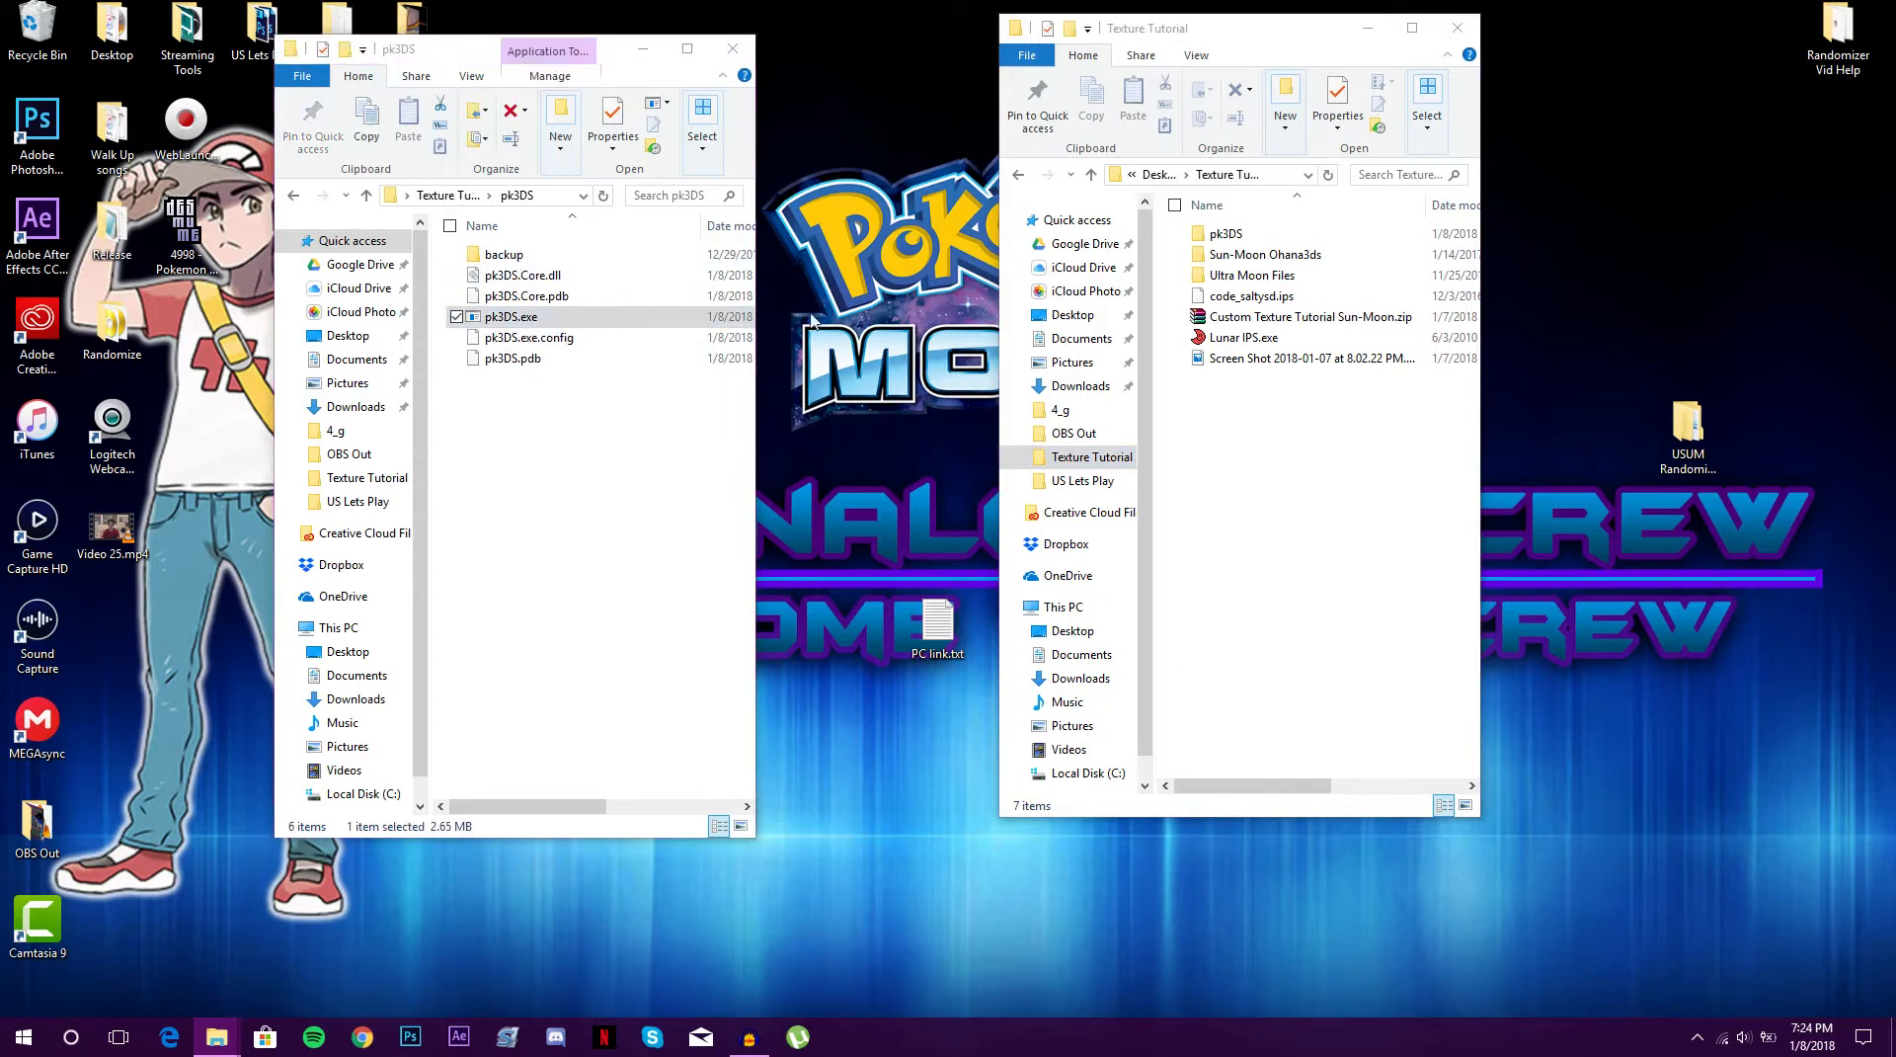
pyautogui.doubleClick(1274, 275)
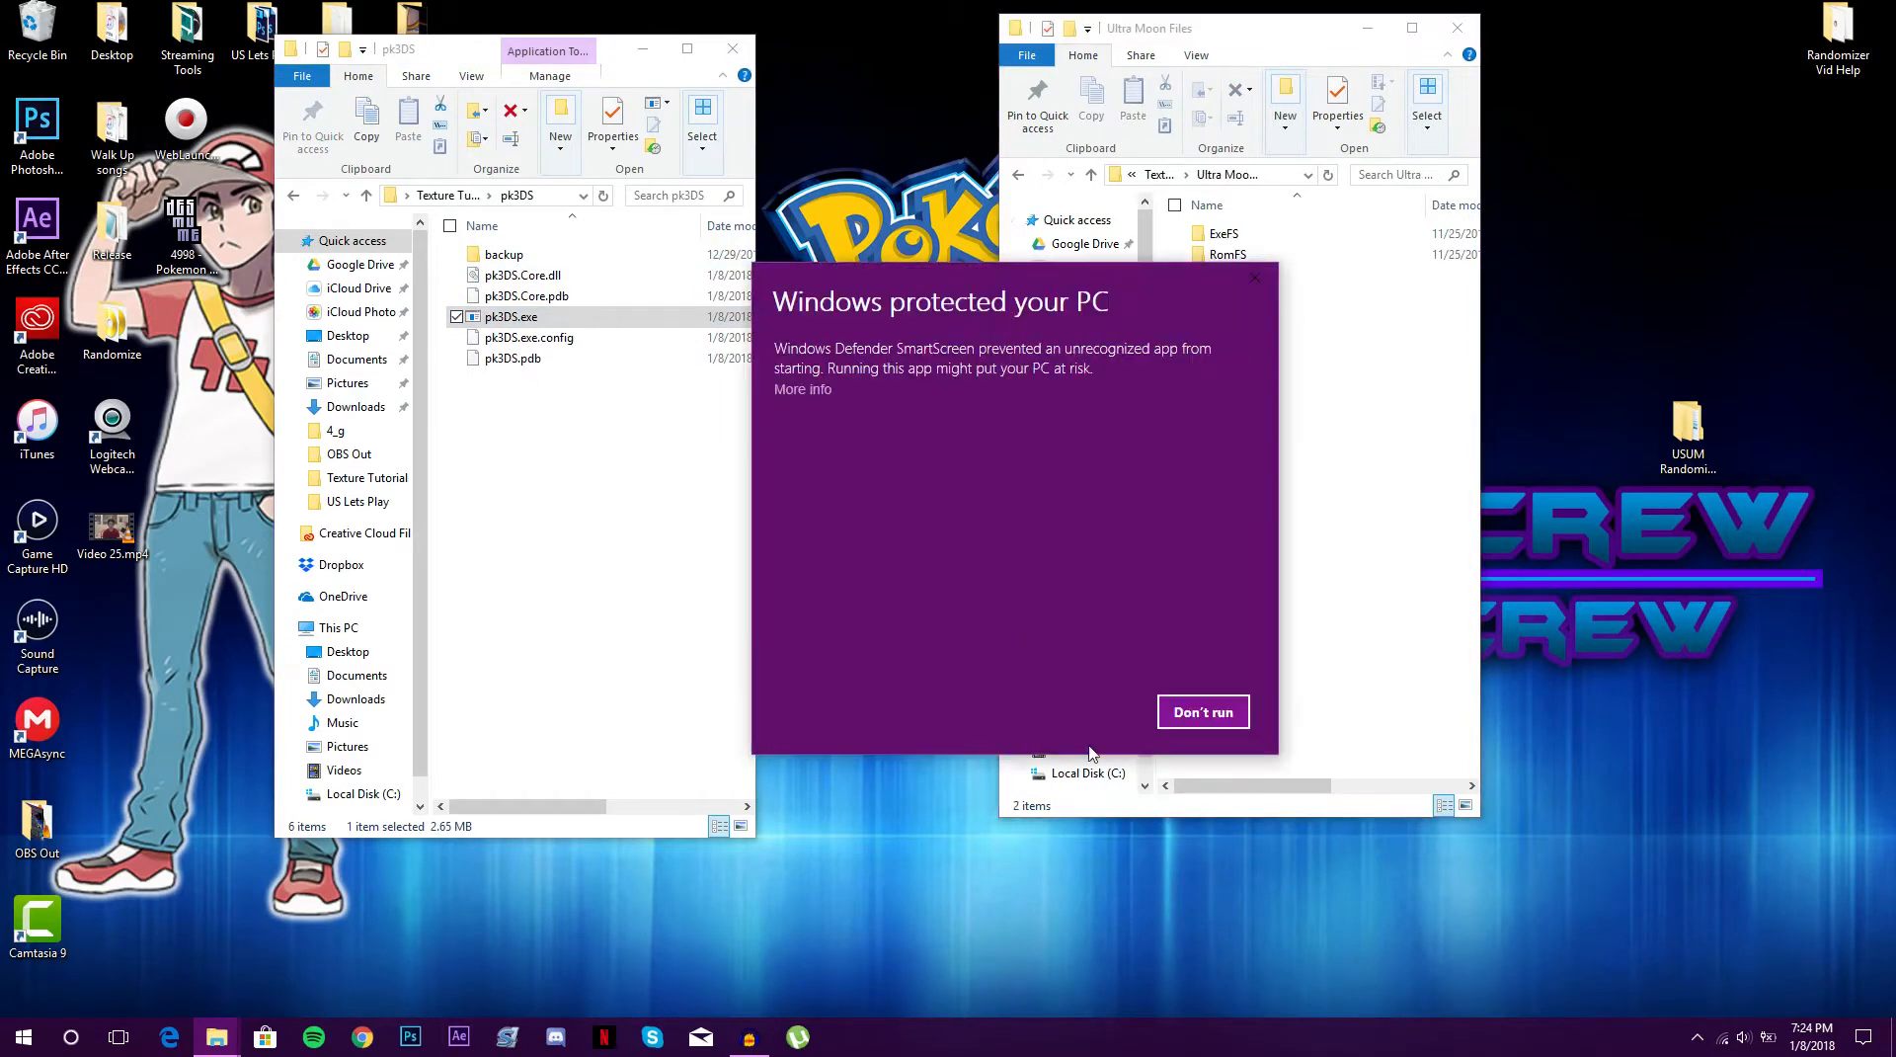
pyautogui.click(790, 389)
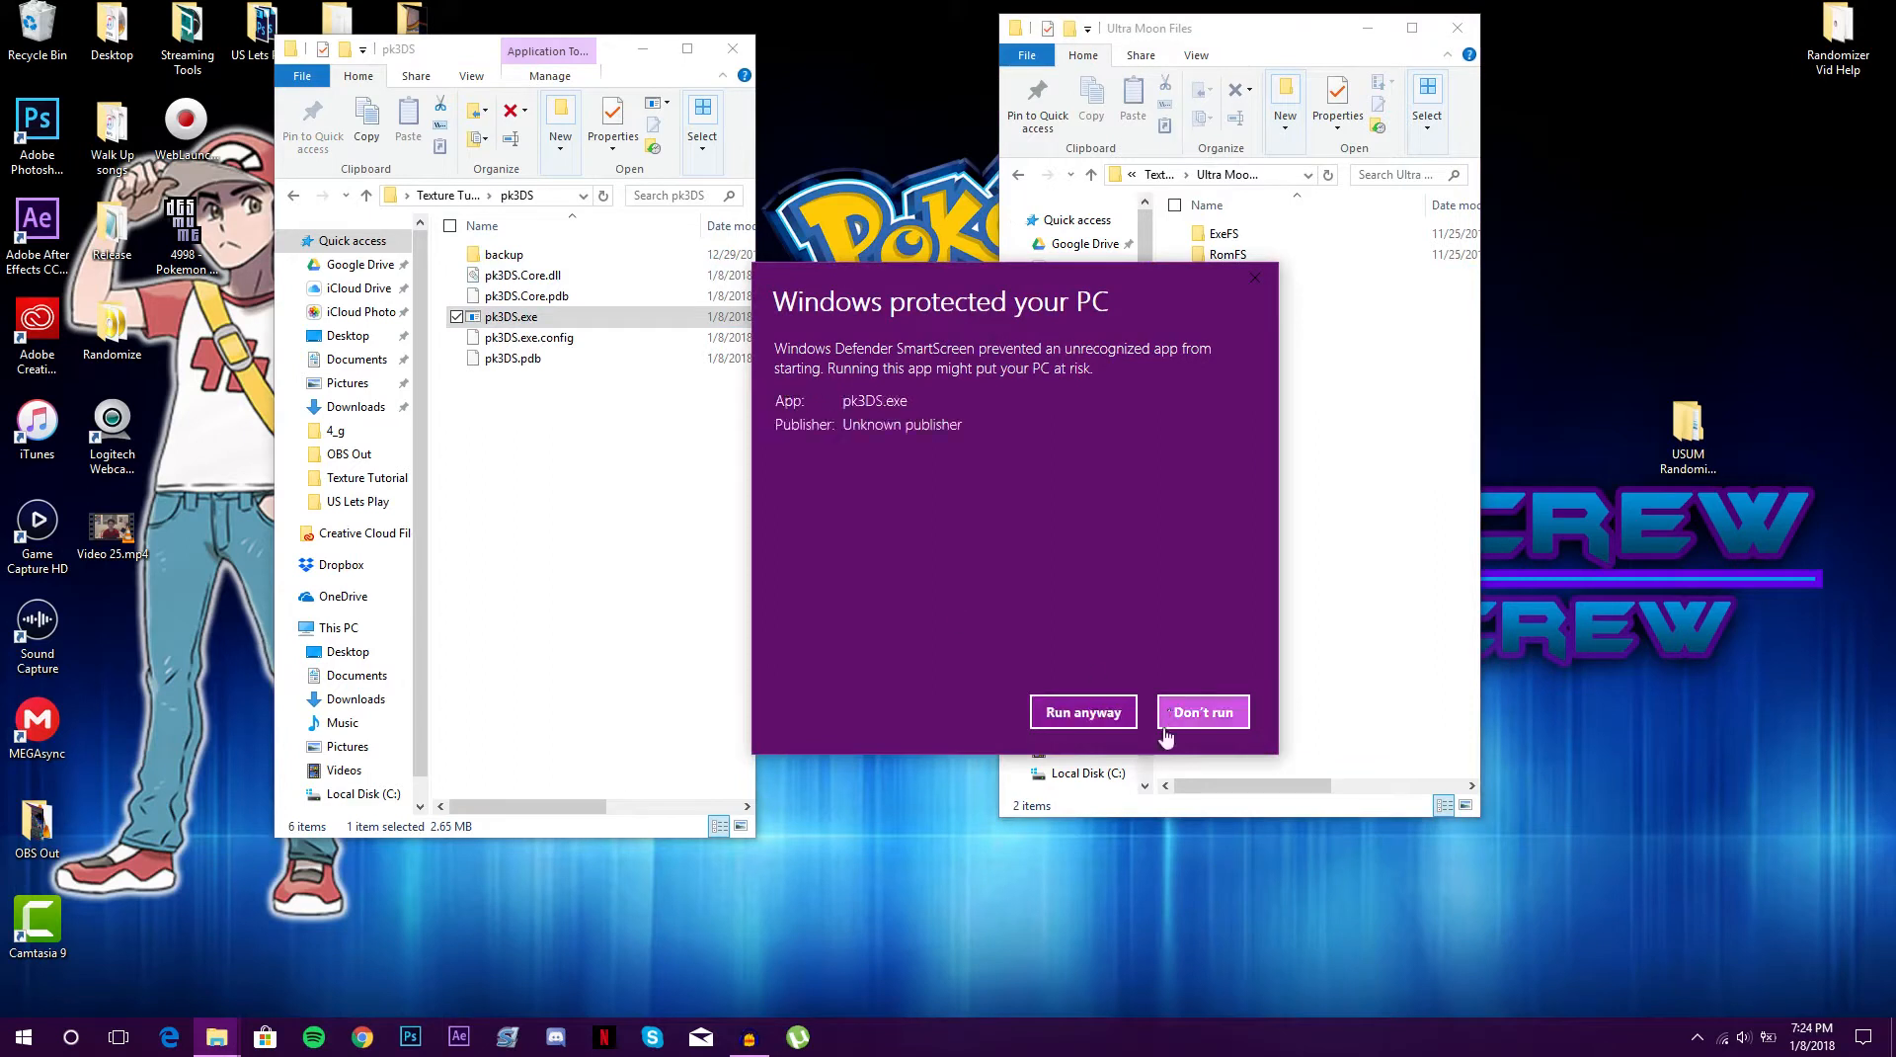
pyautogui.click(1083, 710)
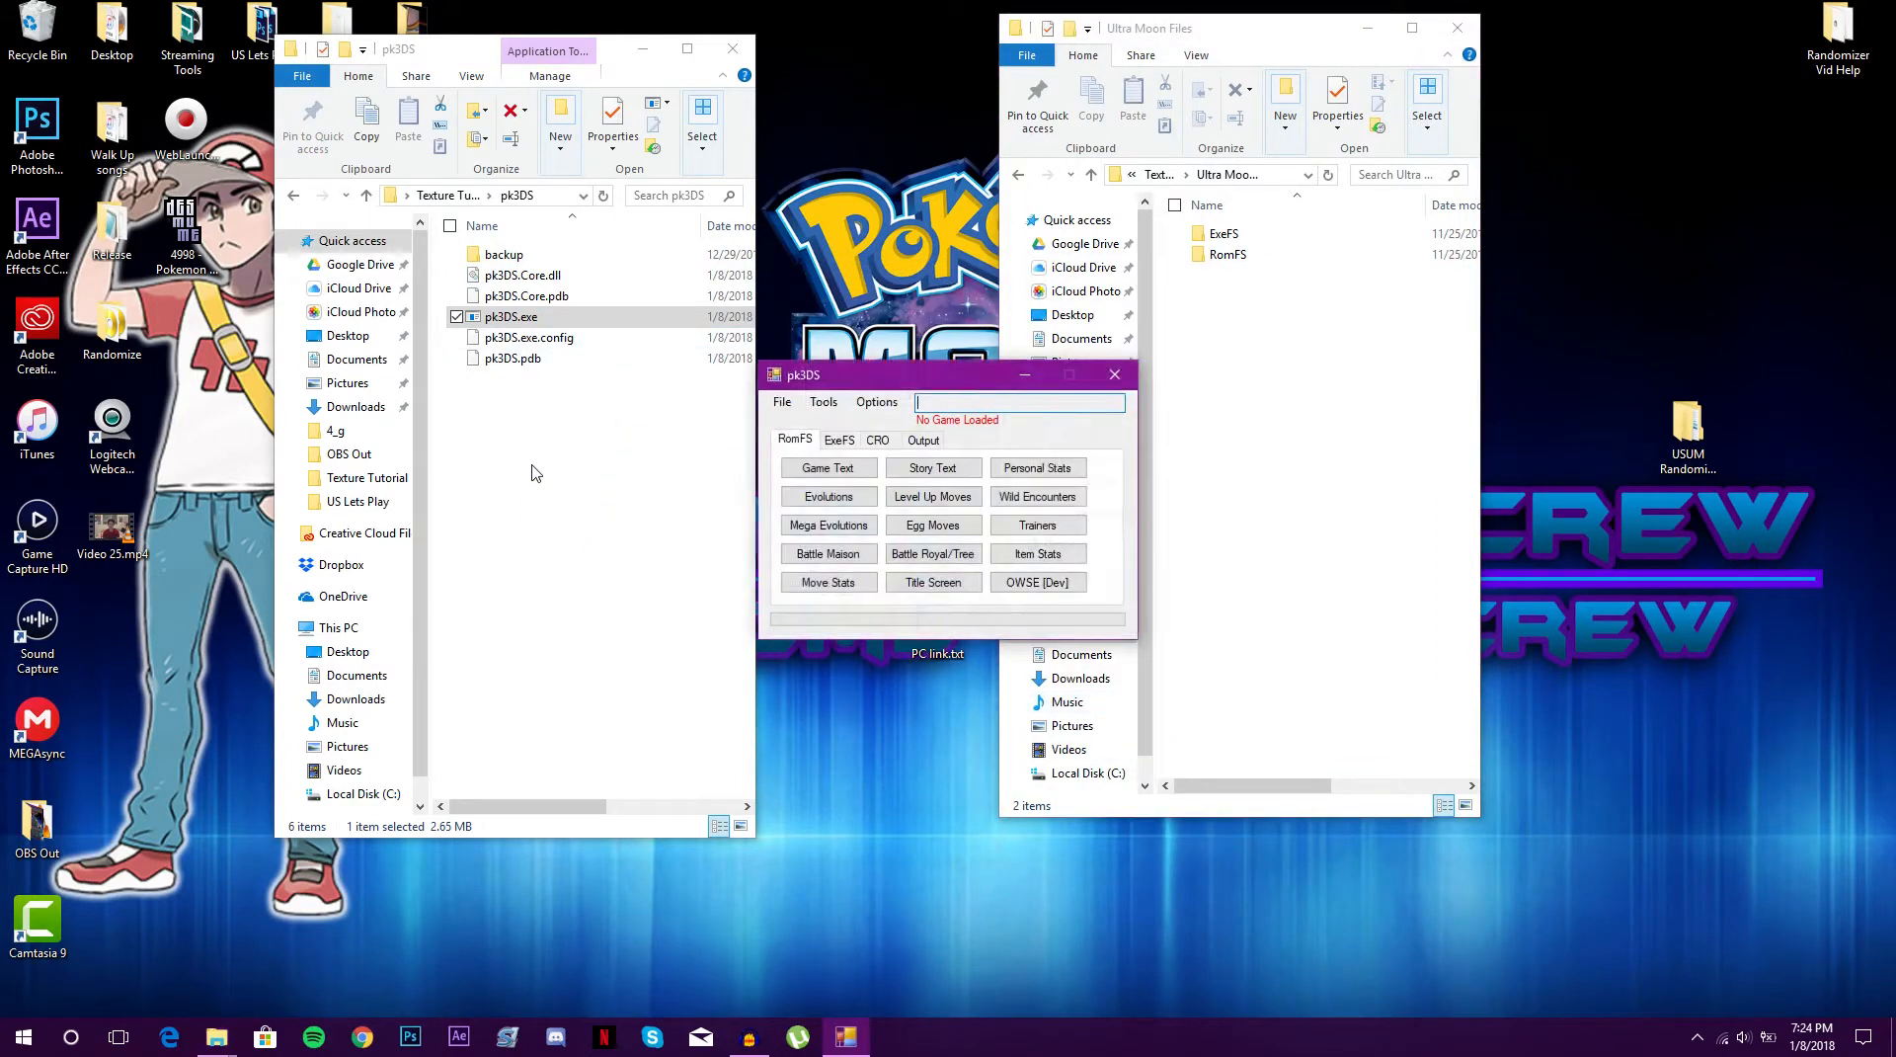
# Minimize the Explorer window showing Texture Tutorial and arrange the pk3DS window beside the Ultra Moon Files window
pyautogui.moveTo(871, 385); pyautogui.dragTo(426, 314)
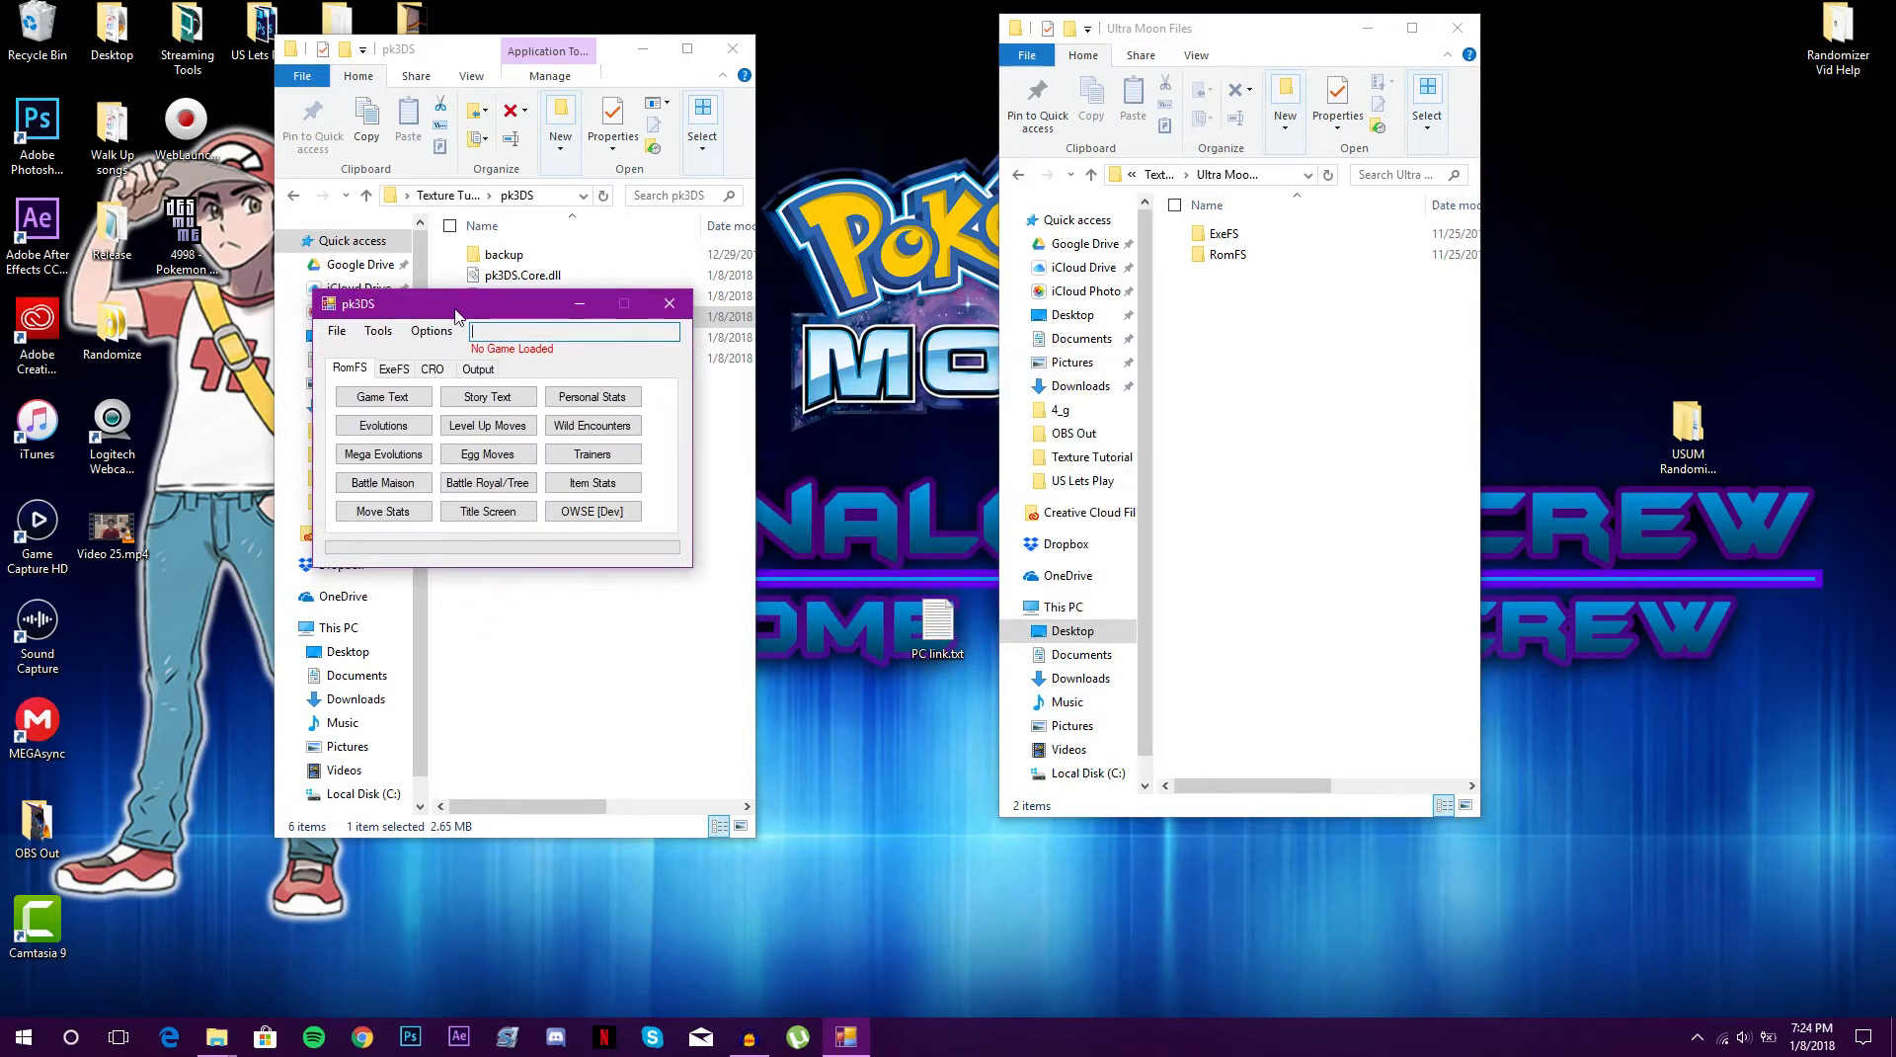
pyautogui.moveTo(426, 308); pyautogui.dragTo(440, 536)
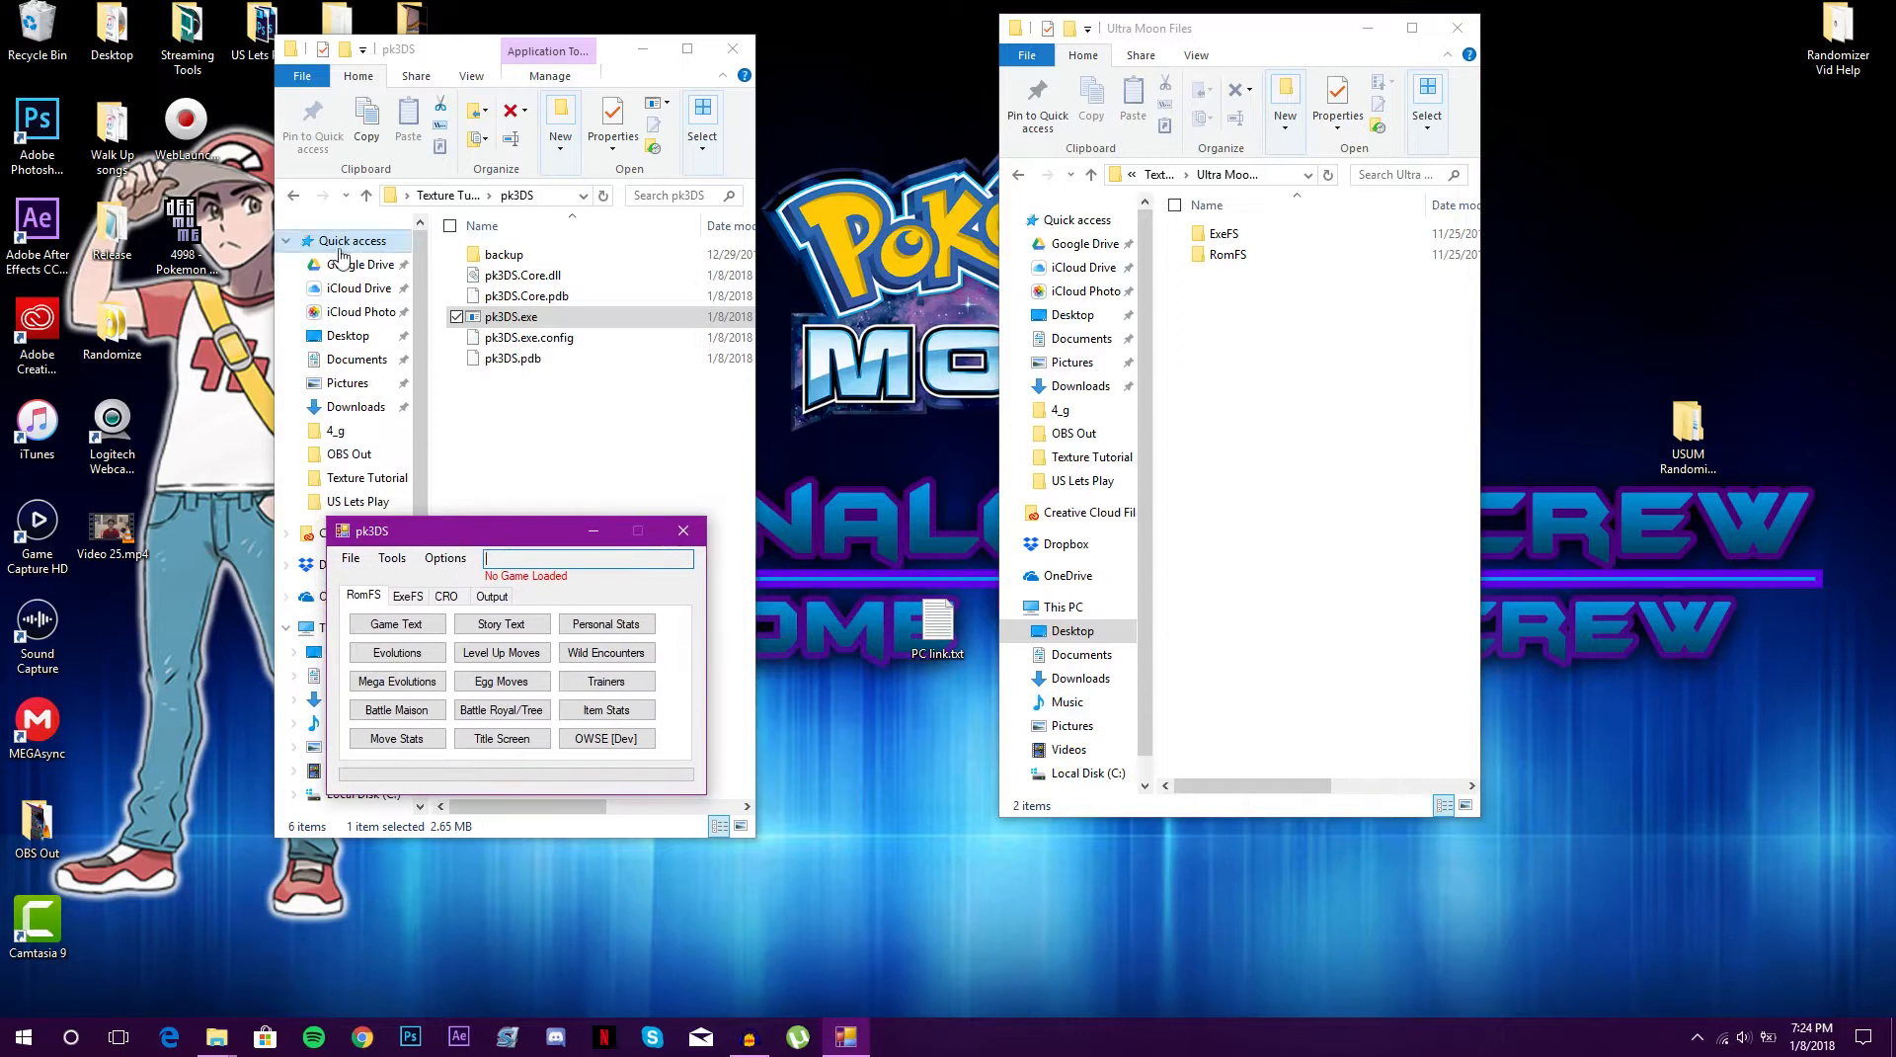
pyautogui.click(294, 197)
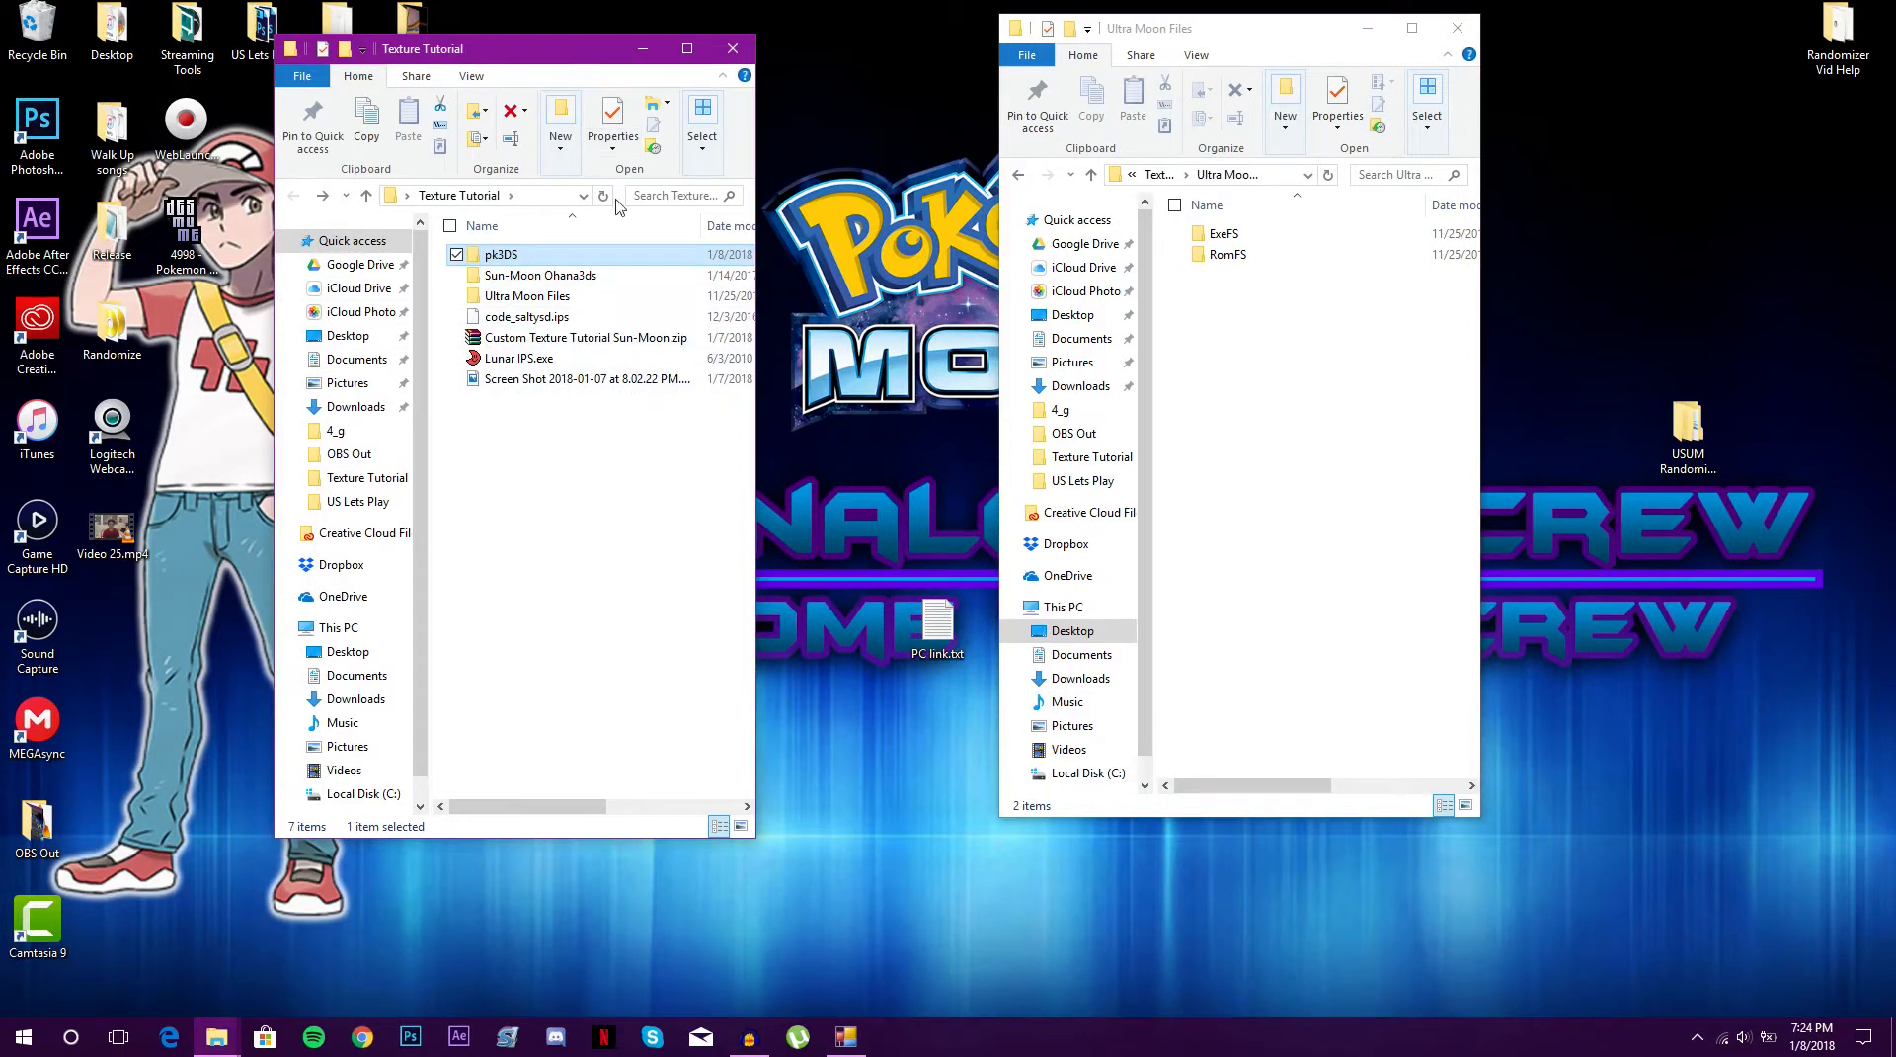
pyautogui.moveTo(579, 316); pyautogui.dragTo(573, 361)
pyautogui.click(594, 517)
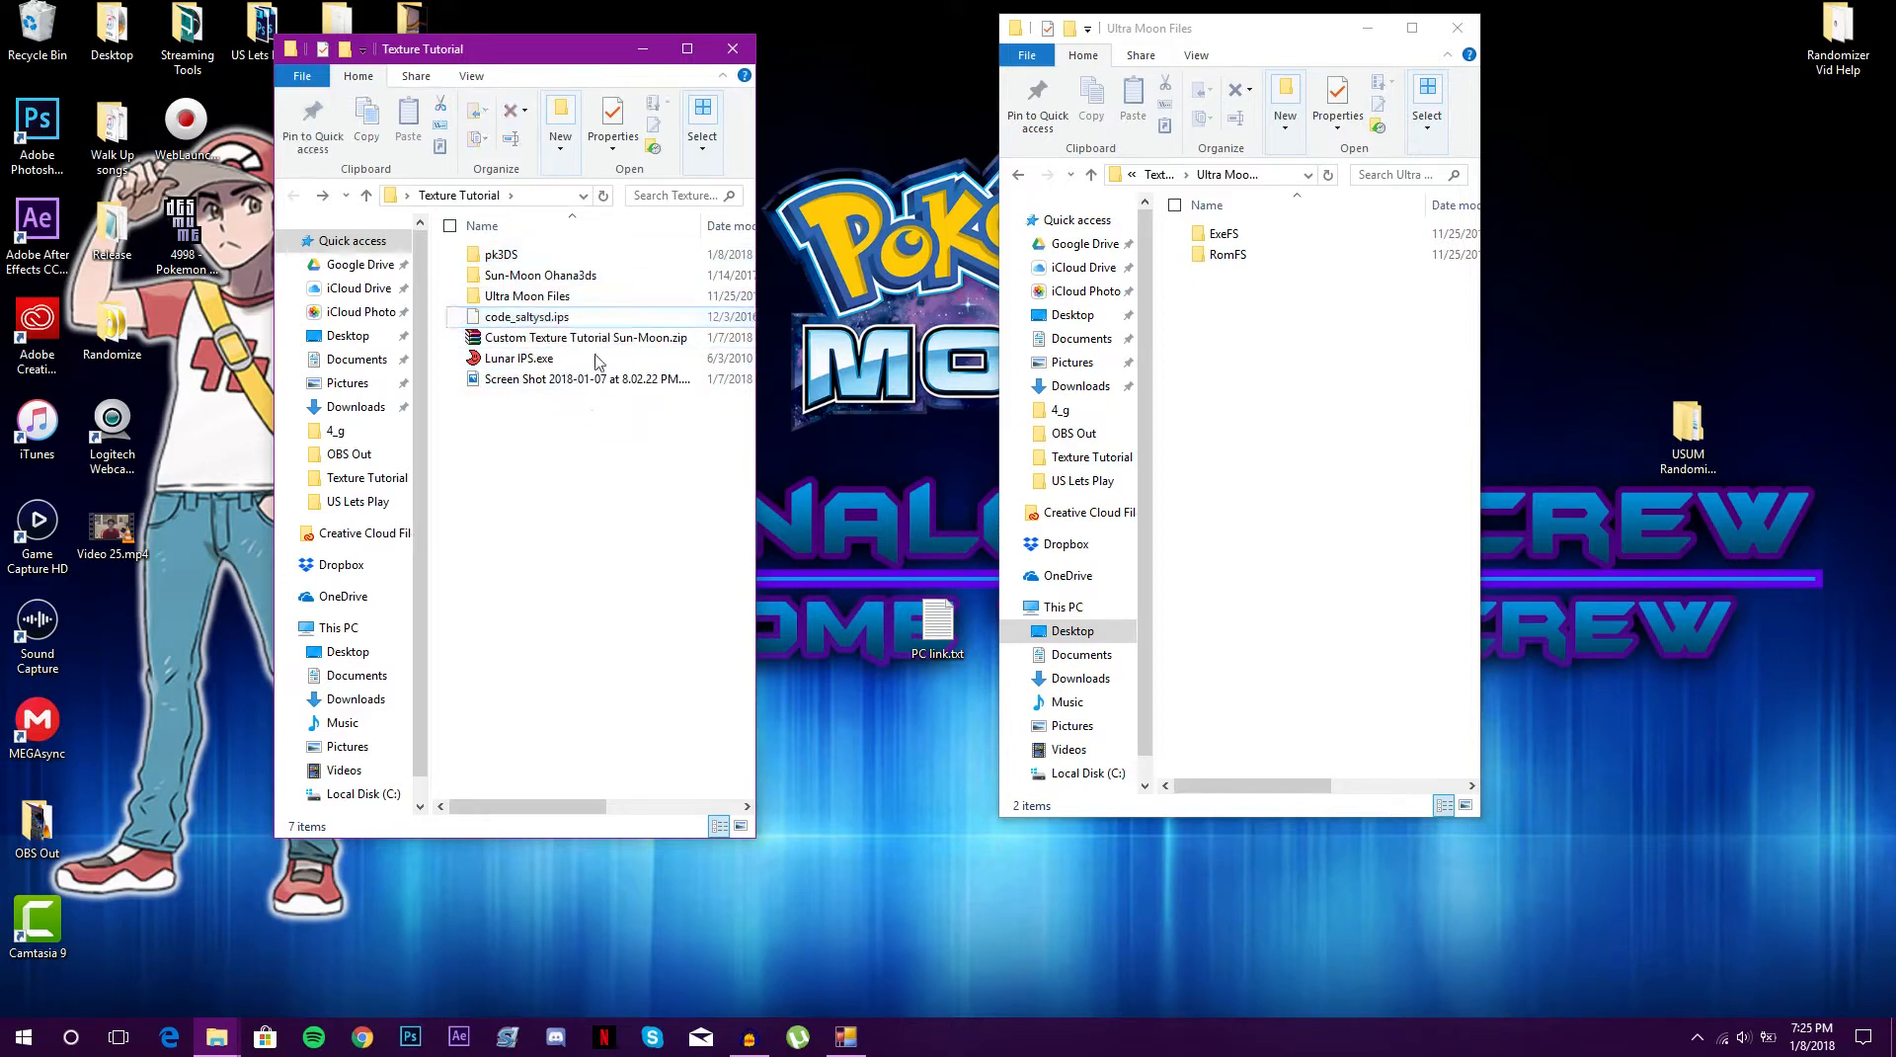
pyautogui.click(642, 48)
pyautogui.moveTo(539, 533); pyautogui.dragTo(586, 250)
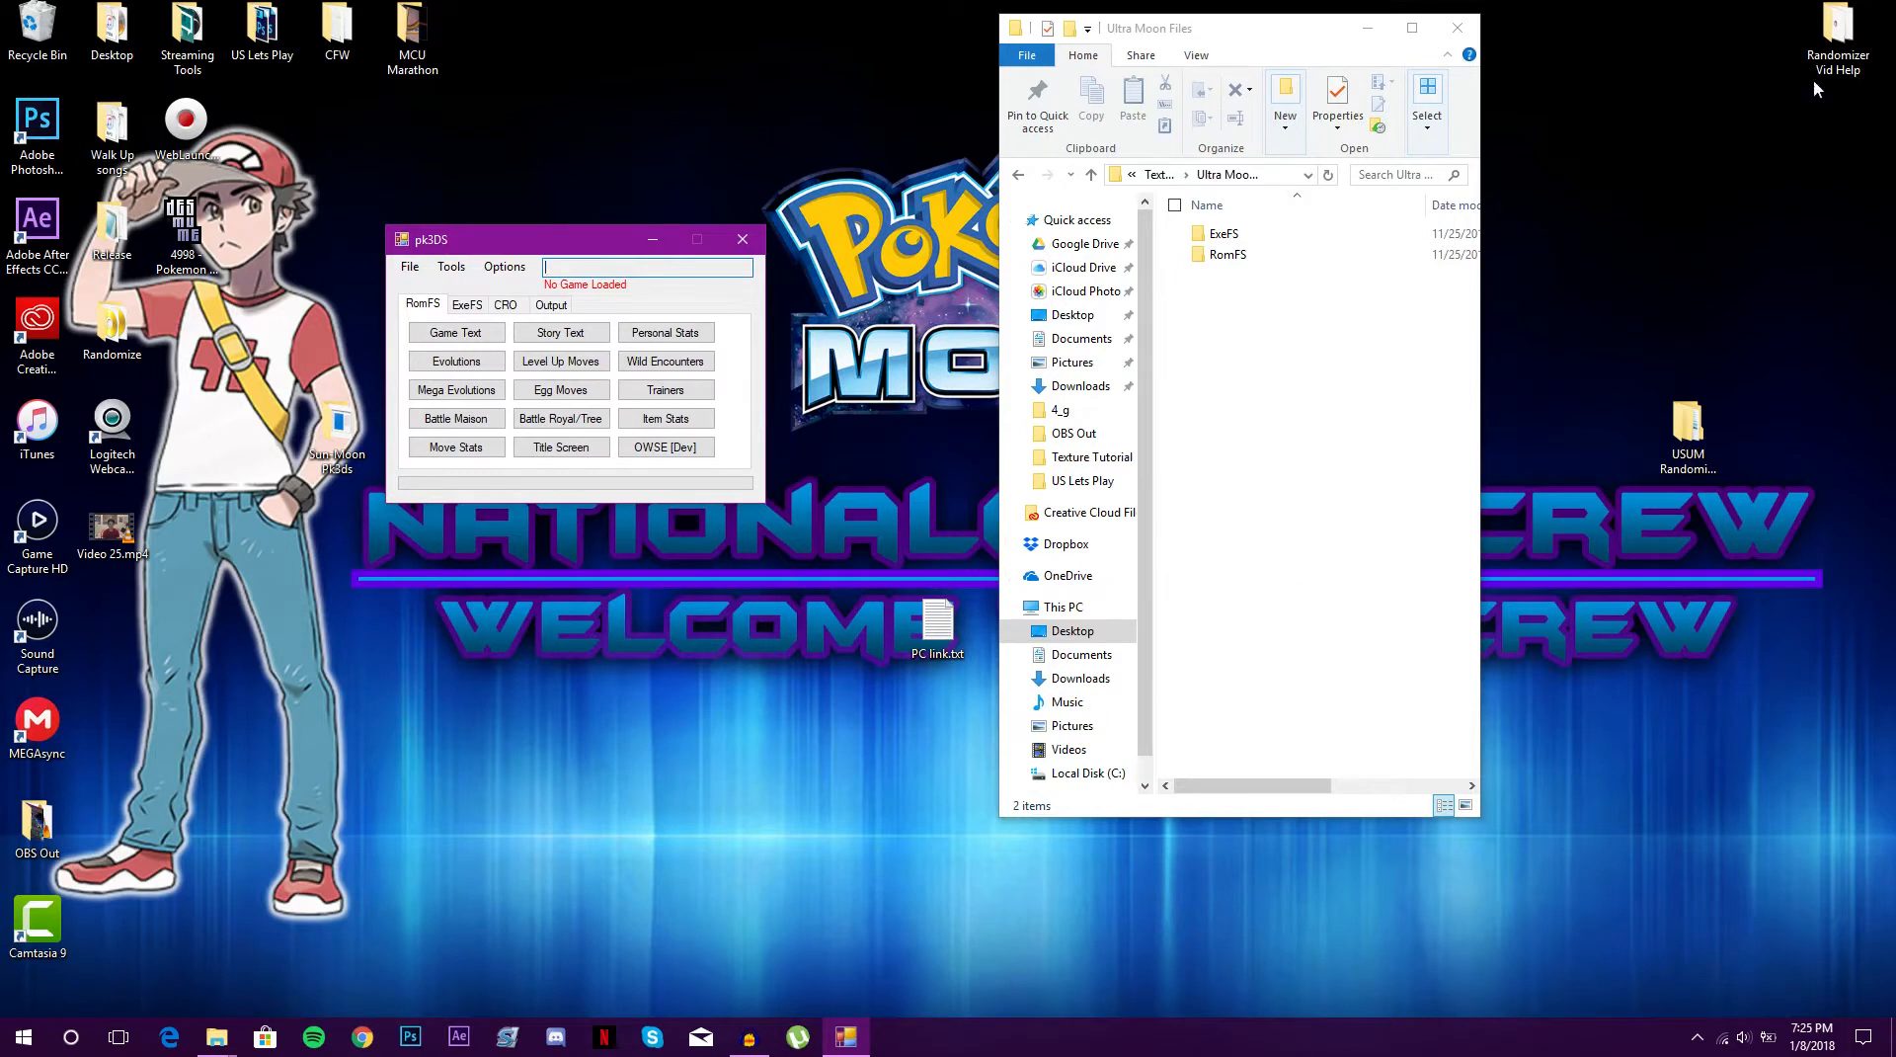
pyautogui.moveTo(1237, 37); pyautogui.dragTo(1132, 69)
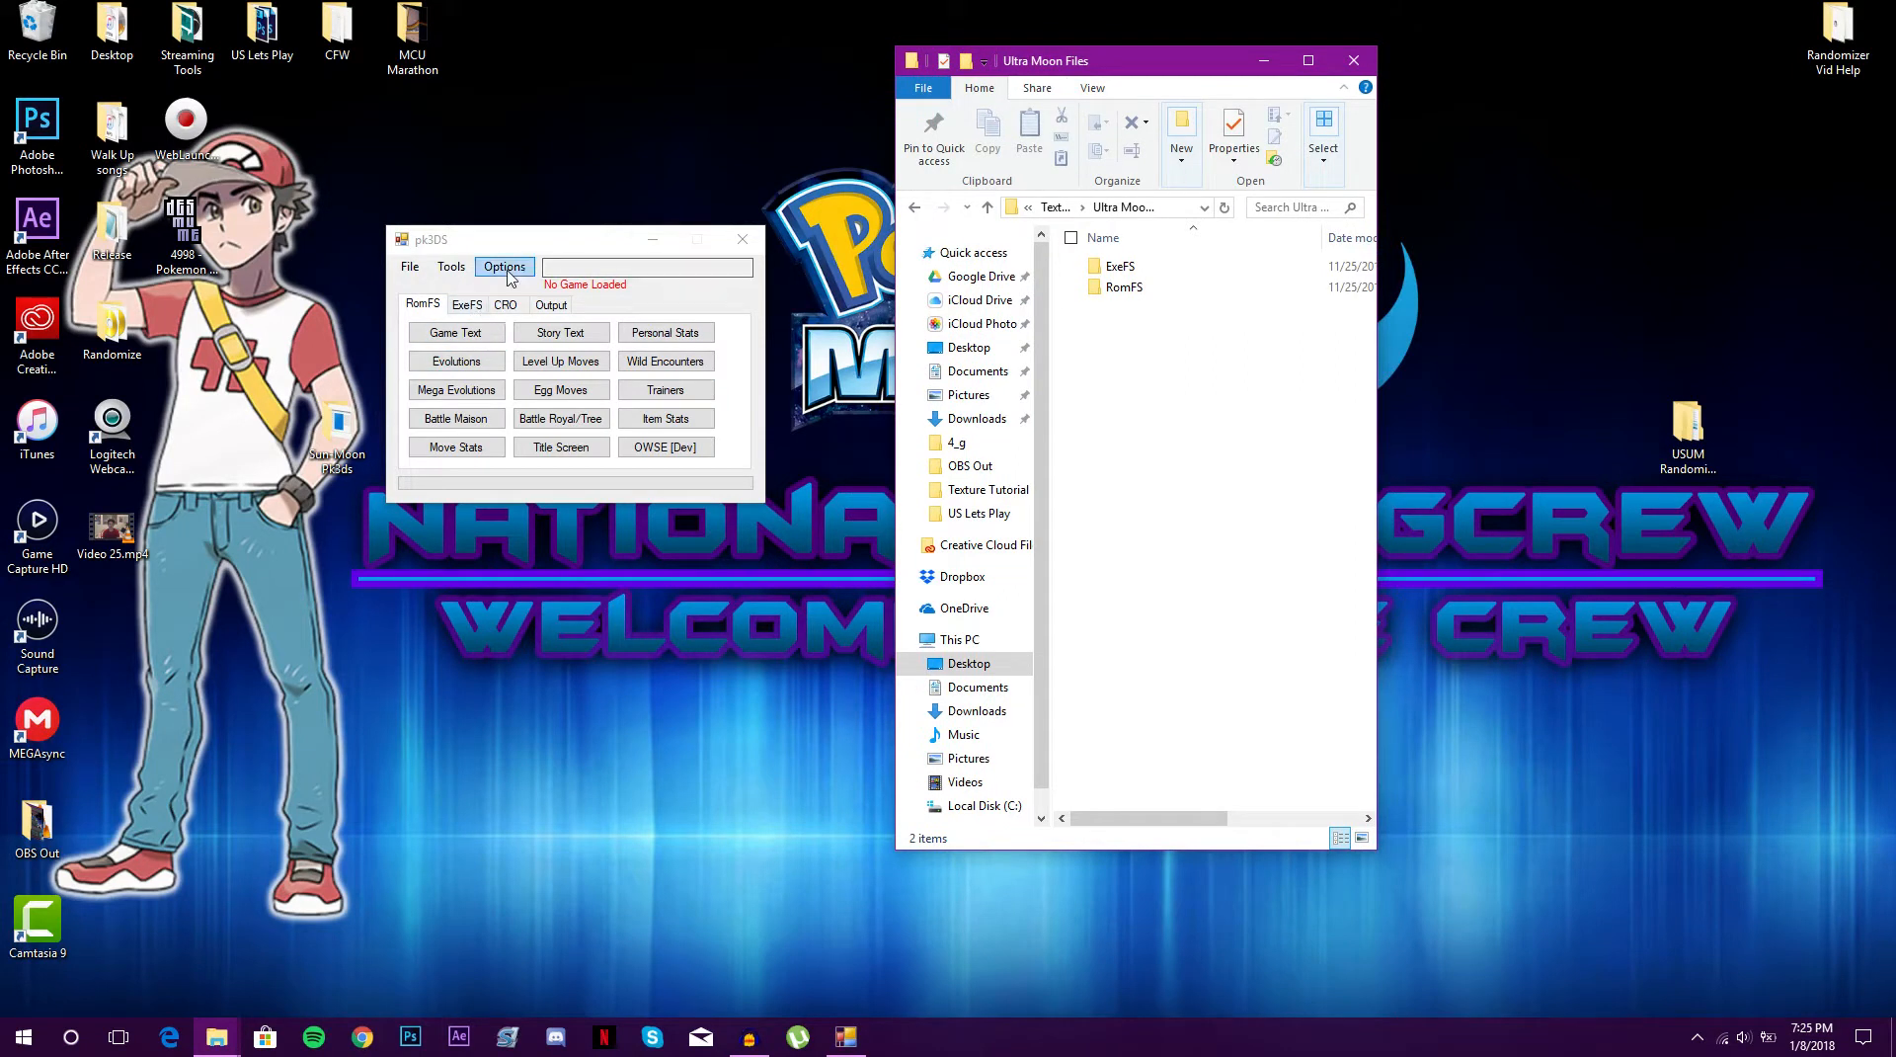
# Open the subfolder a\0\9 inside the RomFS folder of Ultra Moon Files
pyautogui.doubleClick(1145, 287)
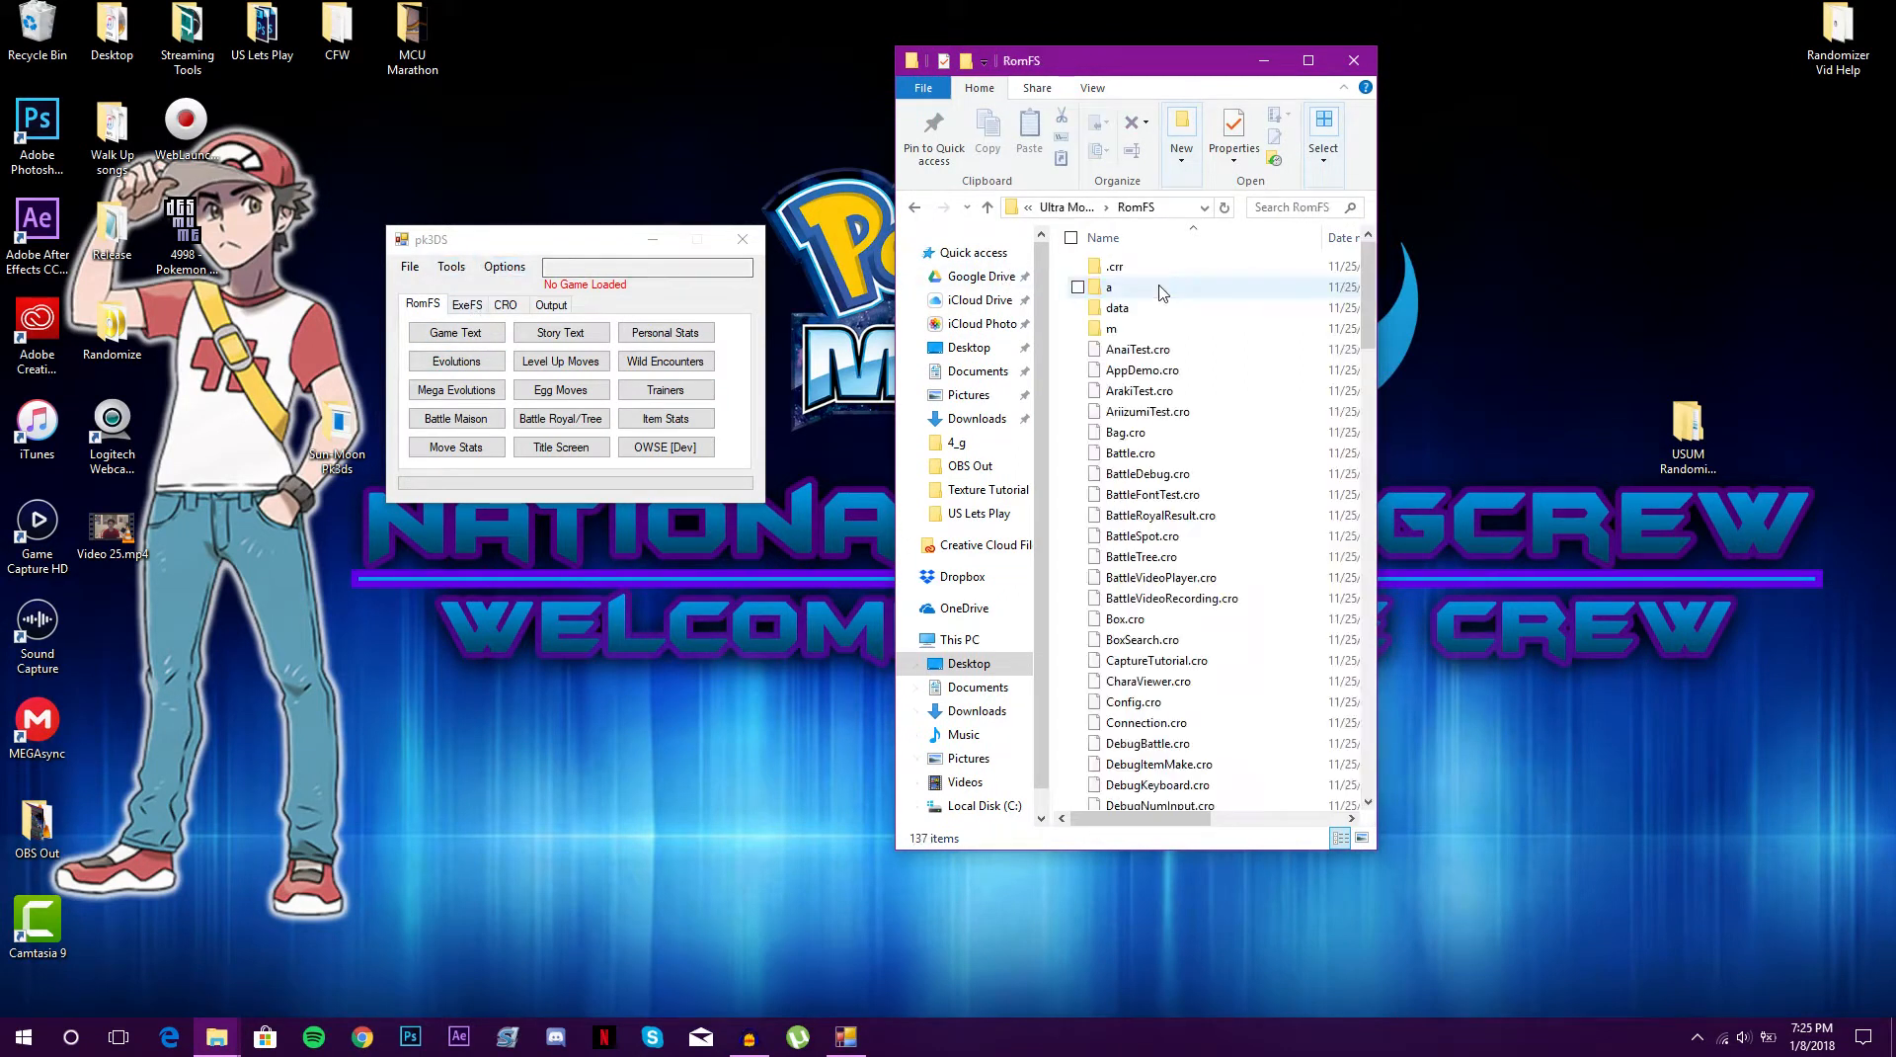
pyautogui.doubleClick(1161, 288)
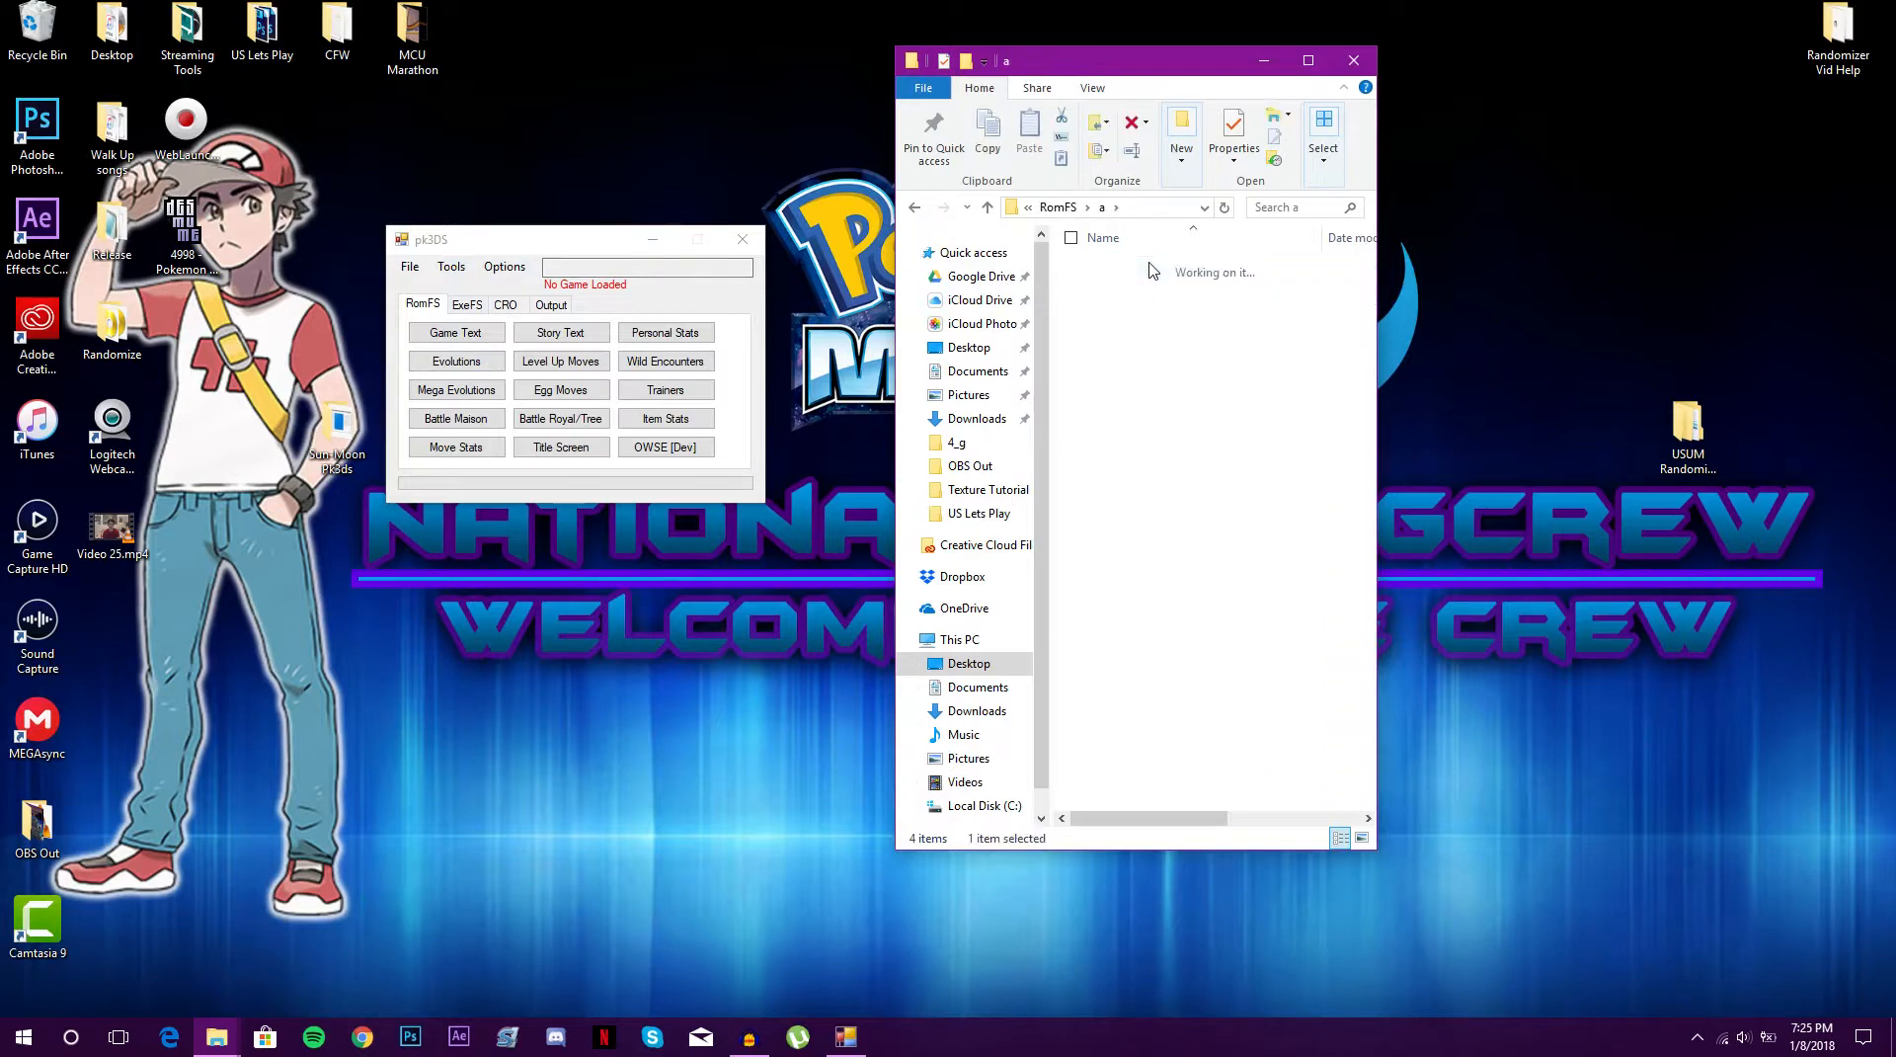
pyautogui.doubleClick(1151, 268)
pyautogui.doubleClick(1132, 456)
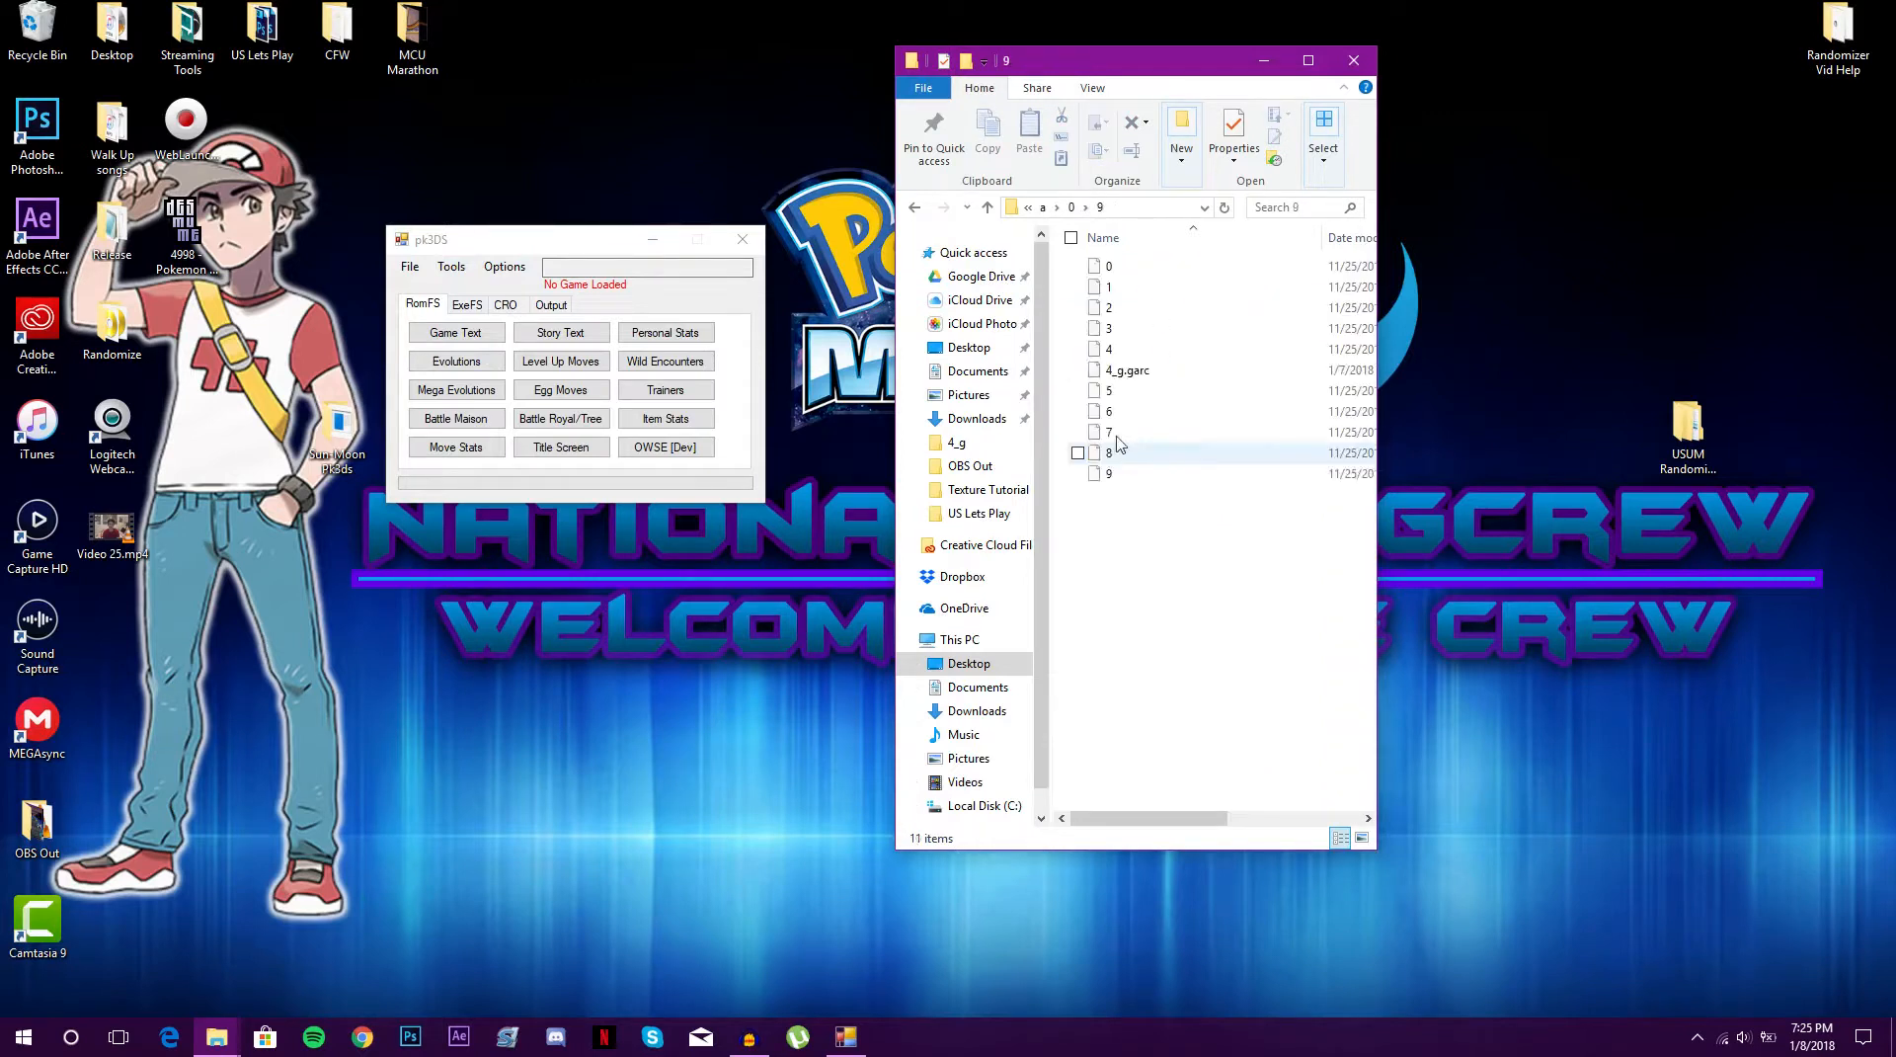
# Delete the 4_g.garc file from folder 9, leaving no file selected
pyautogui.click(1126, 370)
pyautogui.click(1132, 122)
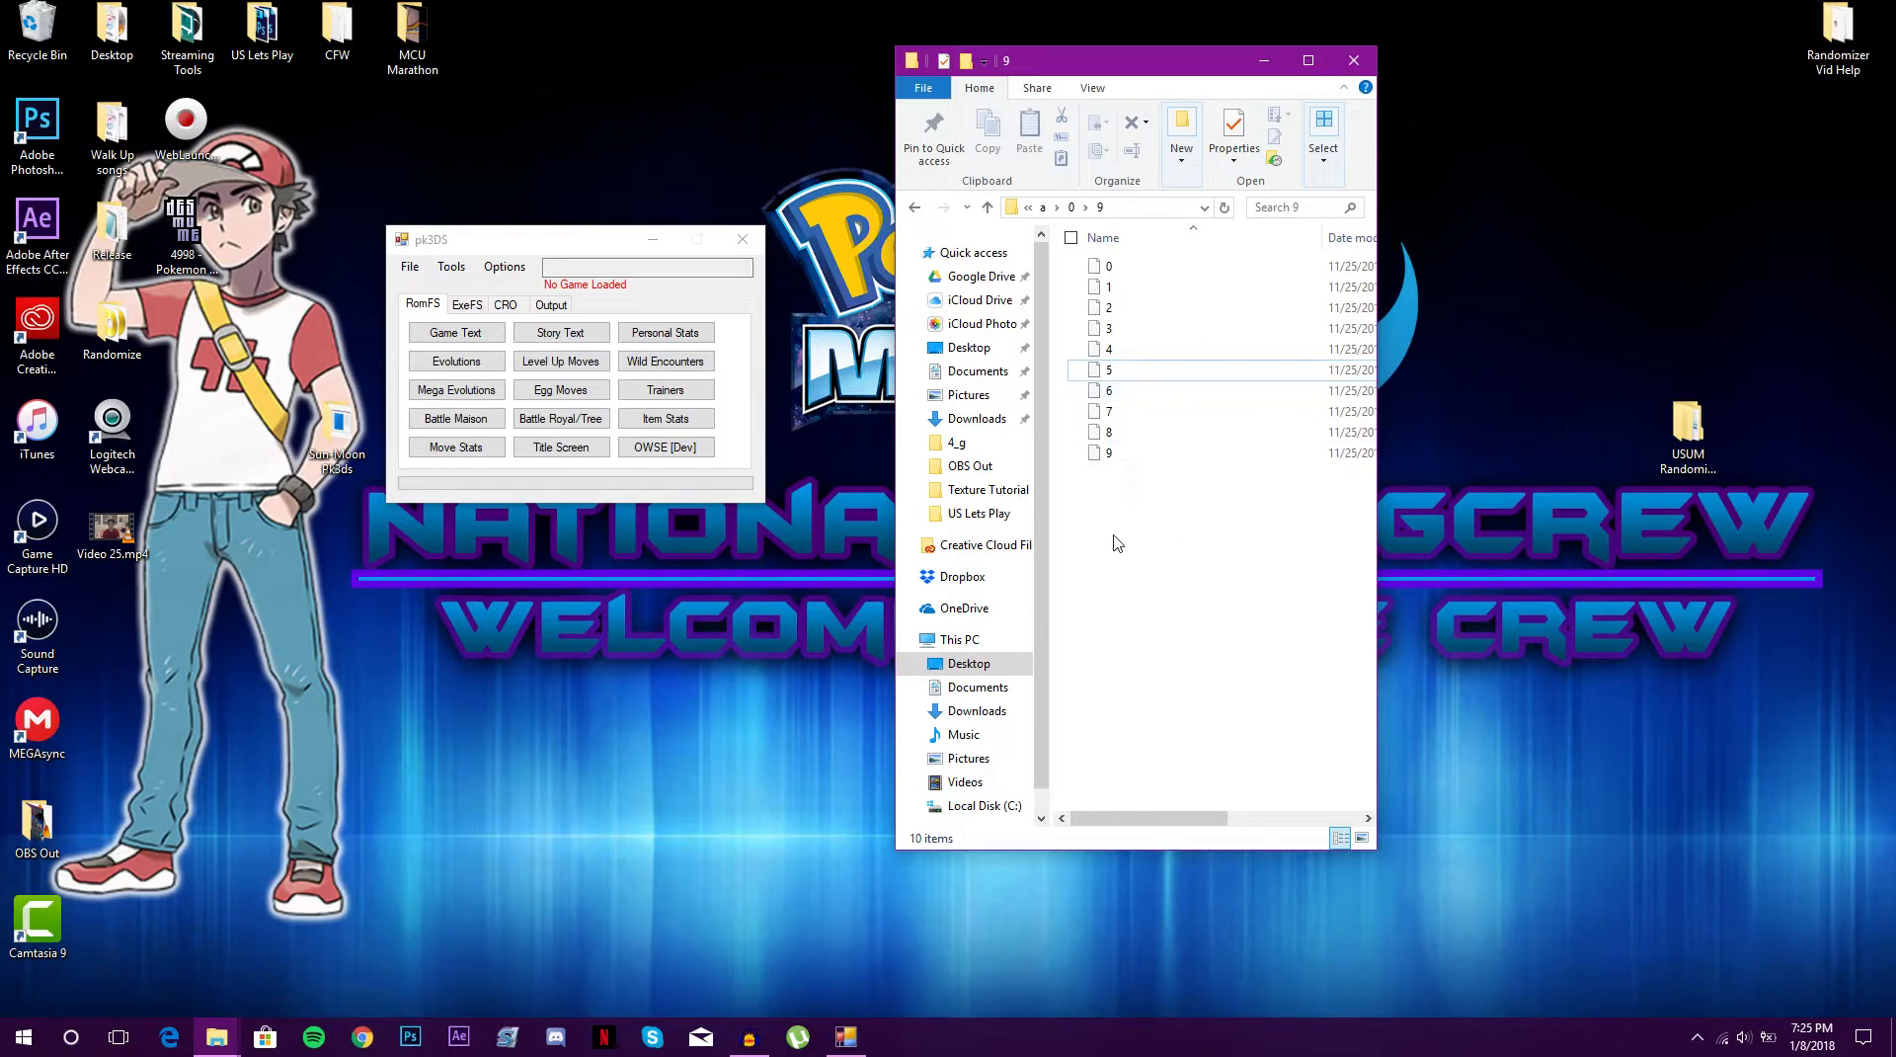
pyautogui.click(1131, 353)
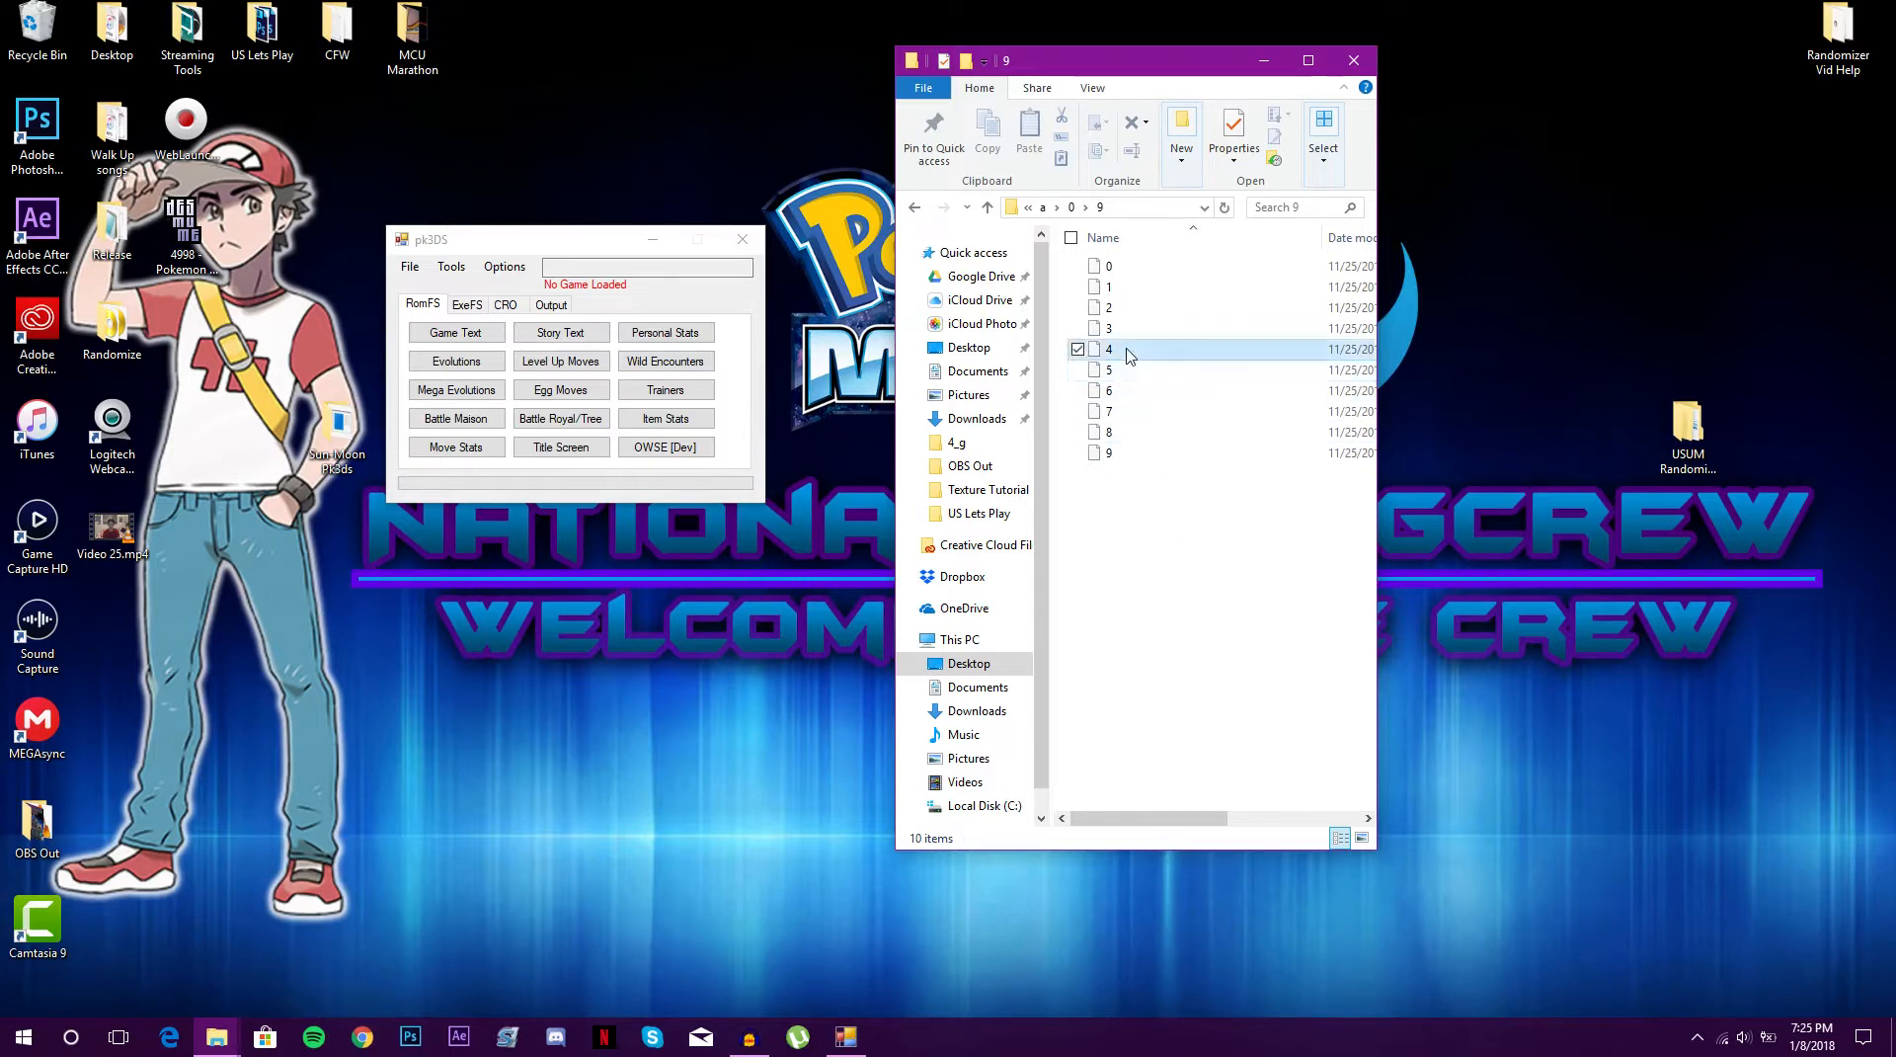
pyautogui.click(1132, 642)
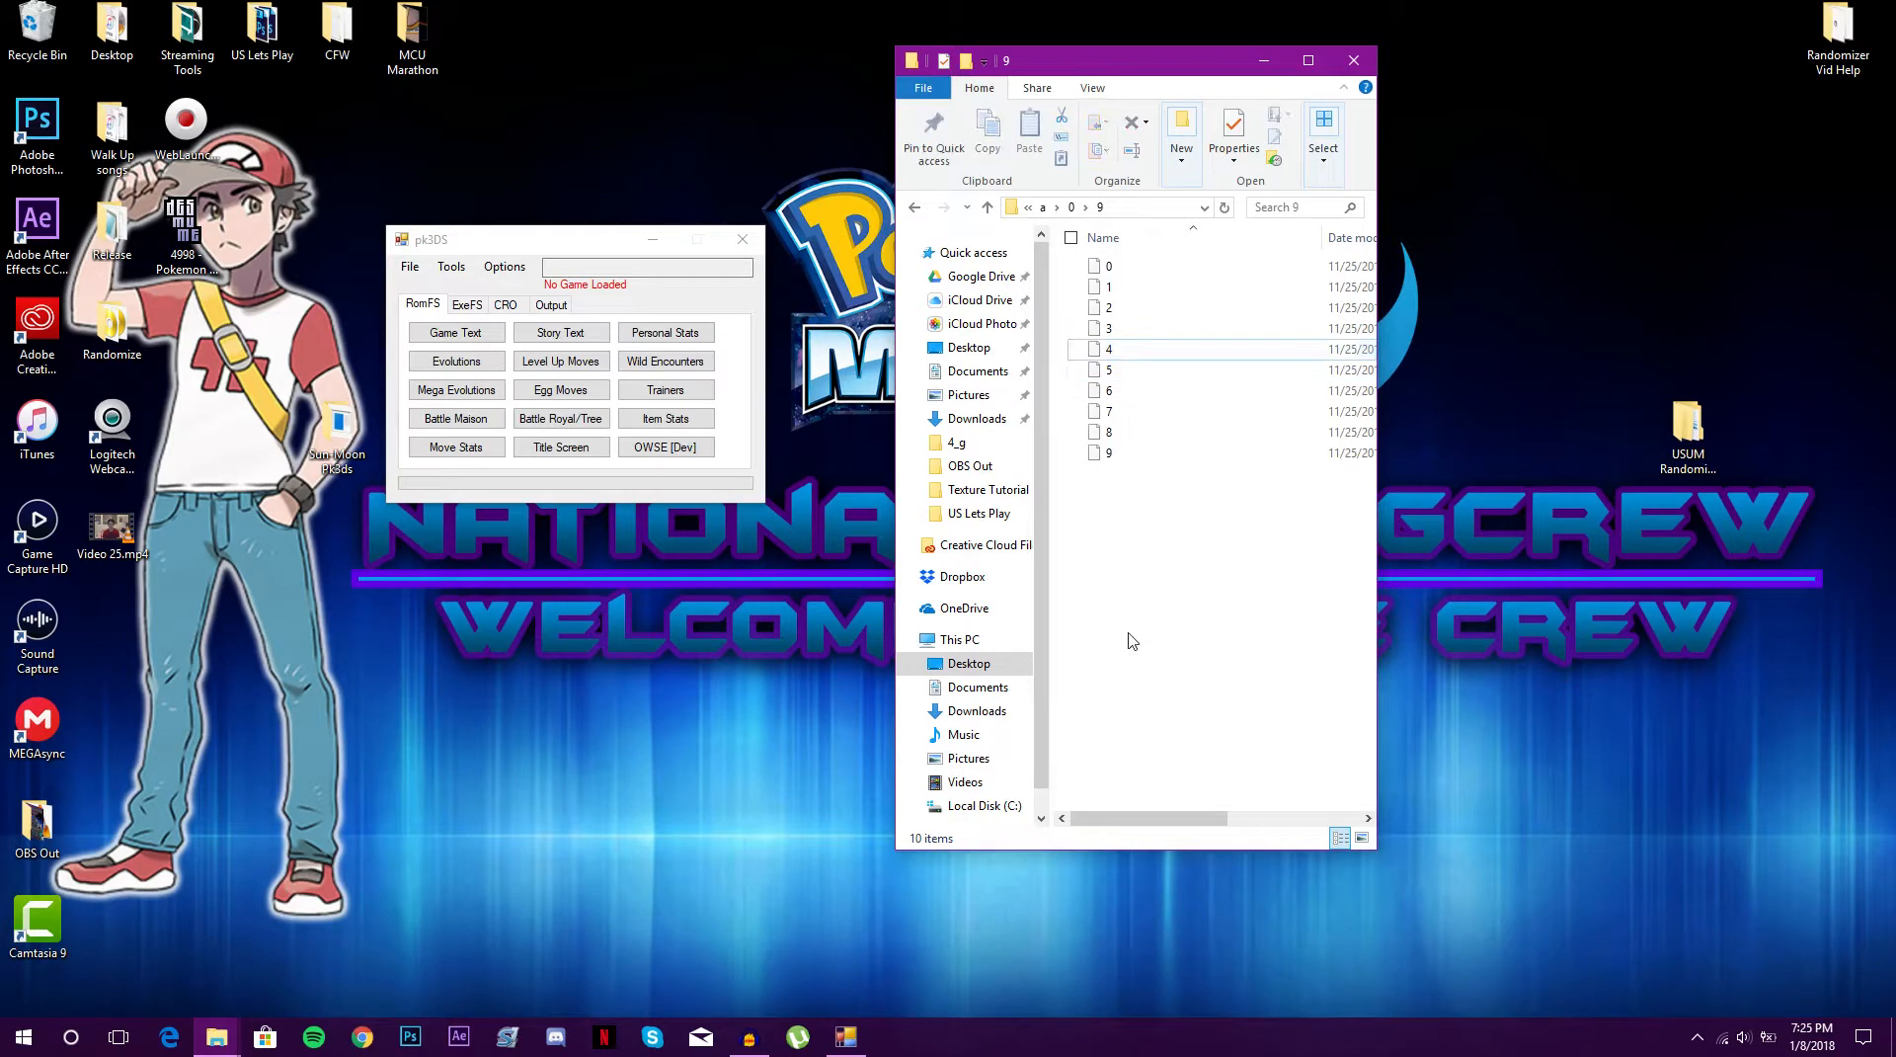
# Open the (un)Pack + BCLIM tool in pk3DS
pyautogui.click(498, 268)
pyautogui.click(508, 272)
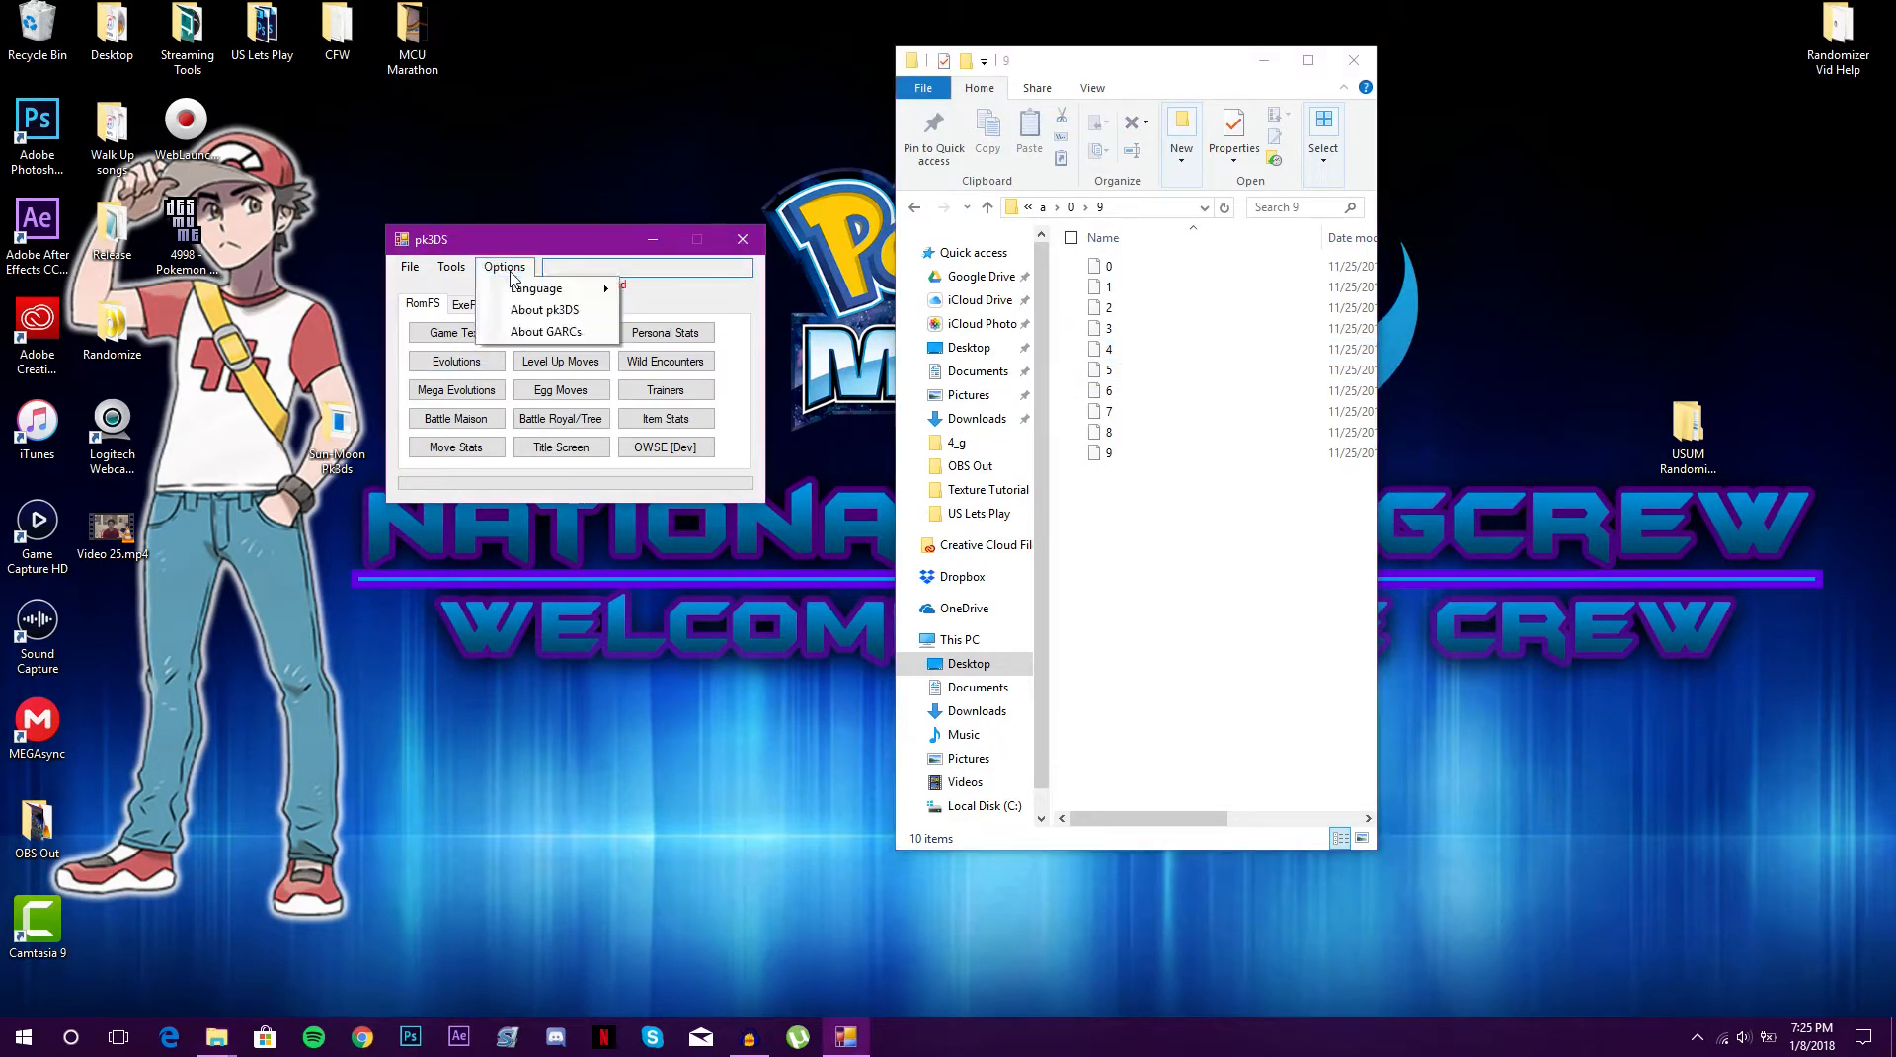
pyautogui.click(496, 269)
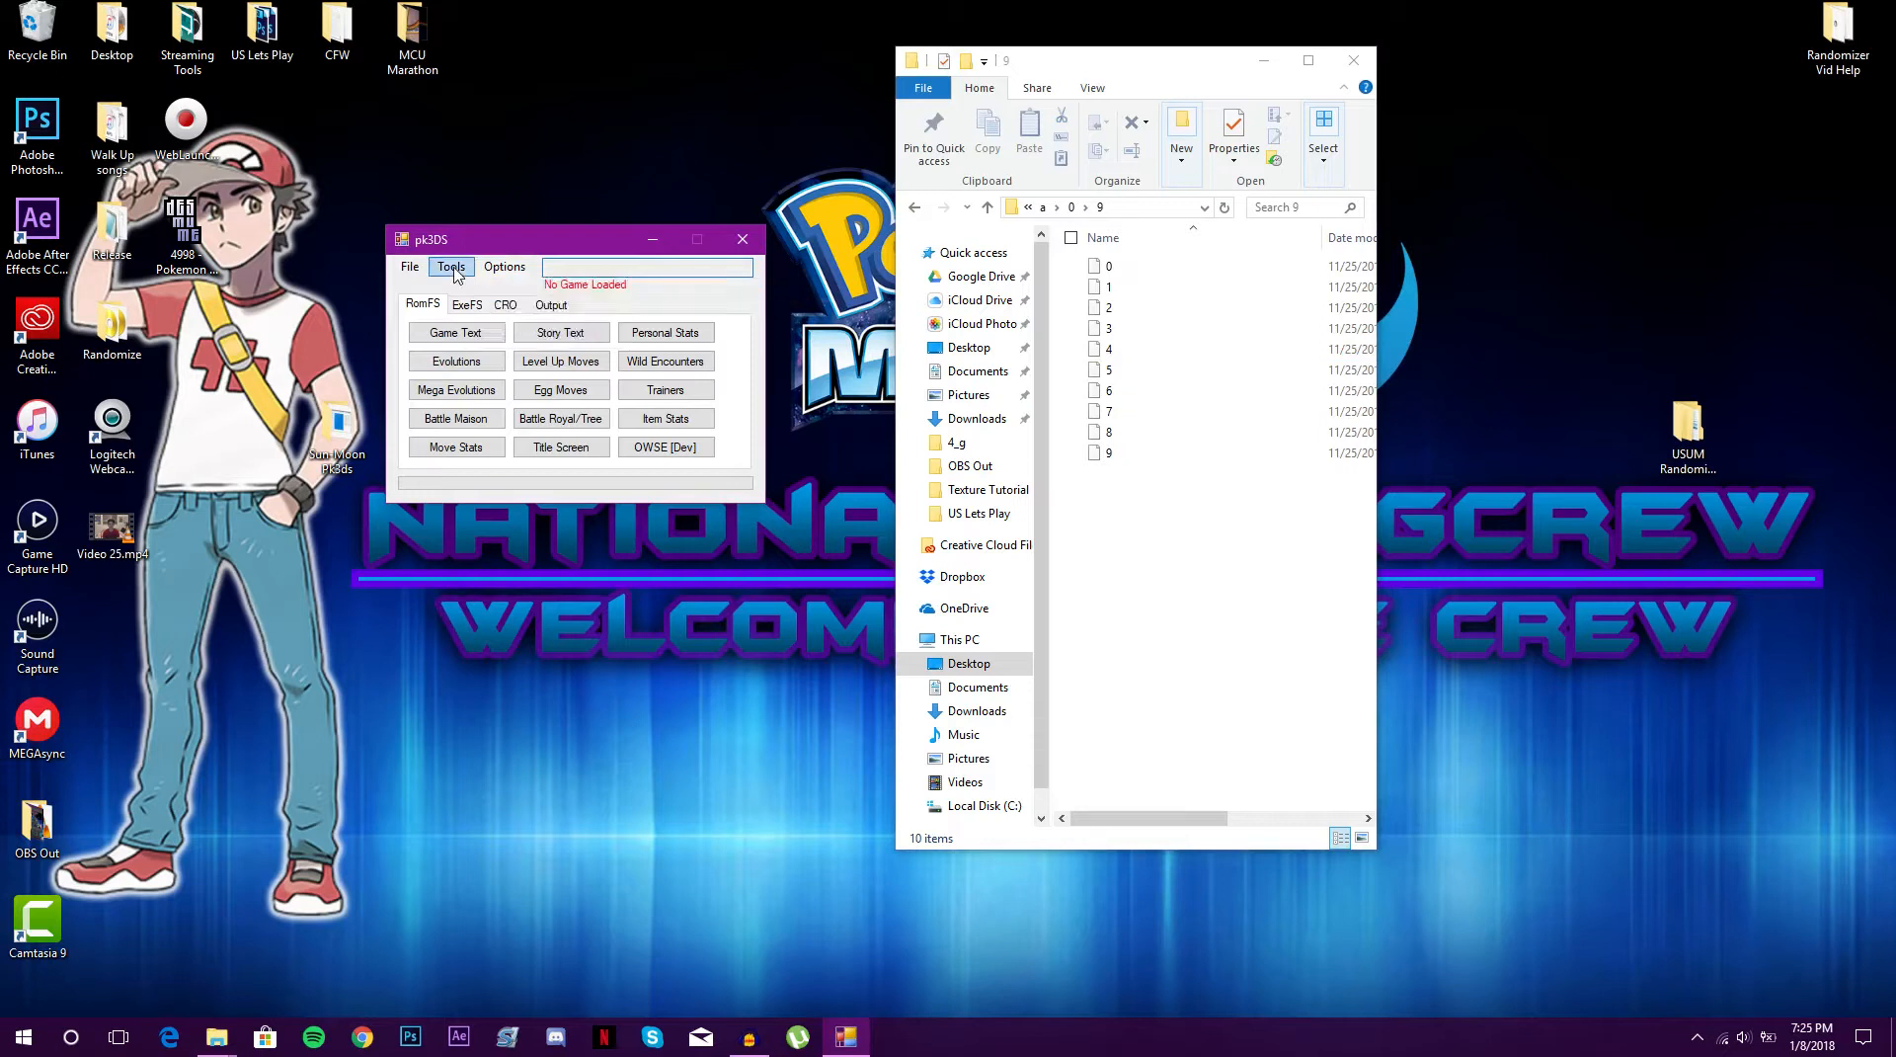
pyautogui.click(455, 272)
pyautogui.moveTo(484, 314)
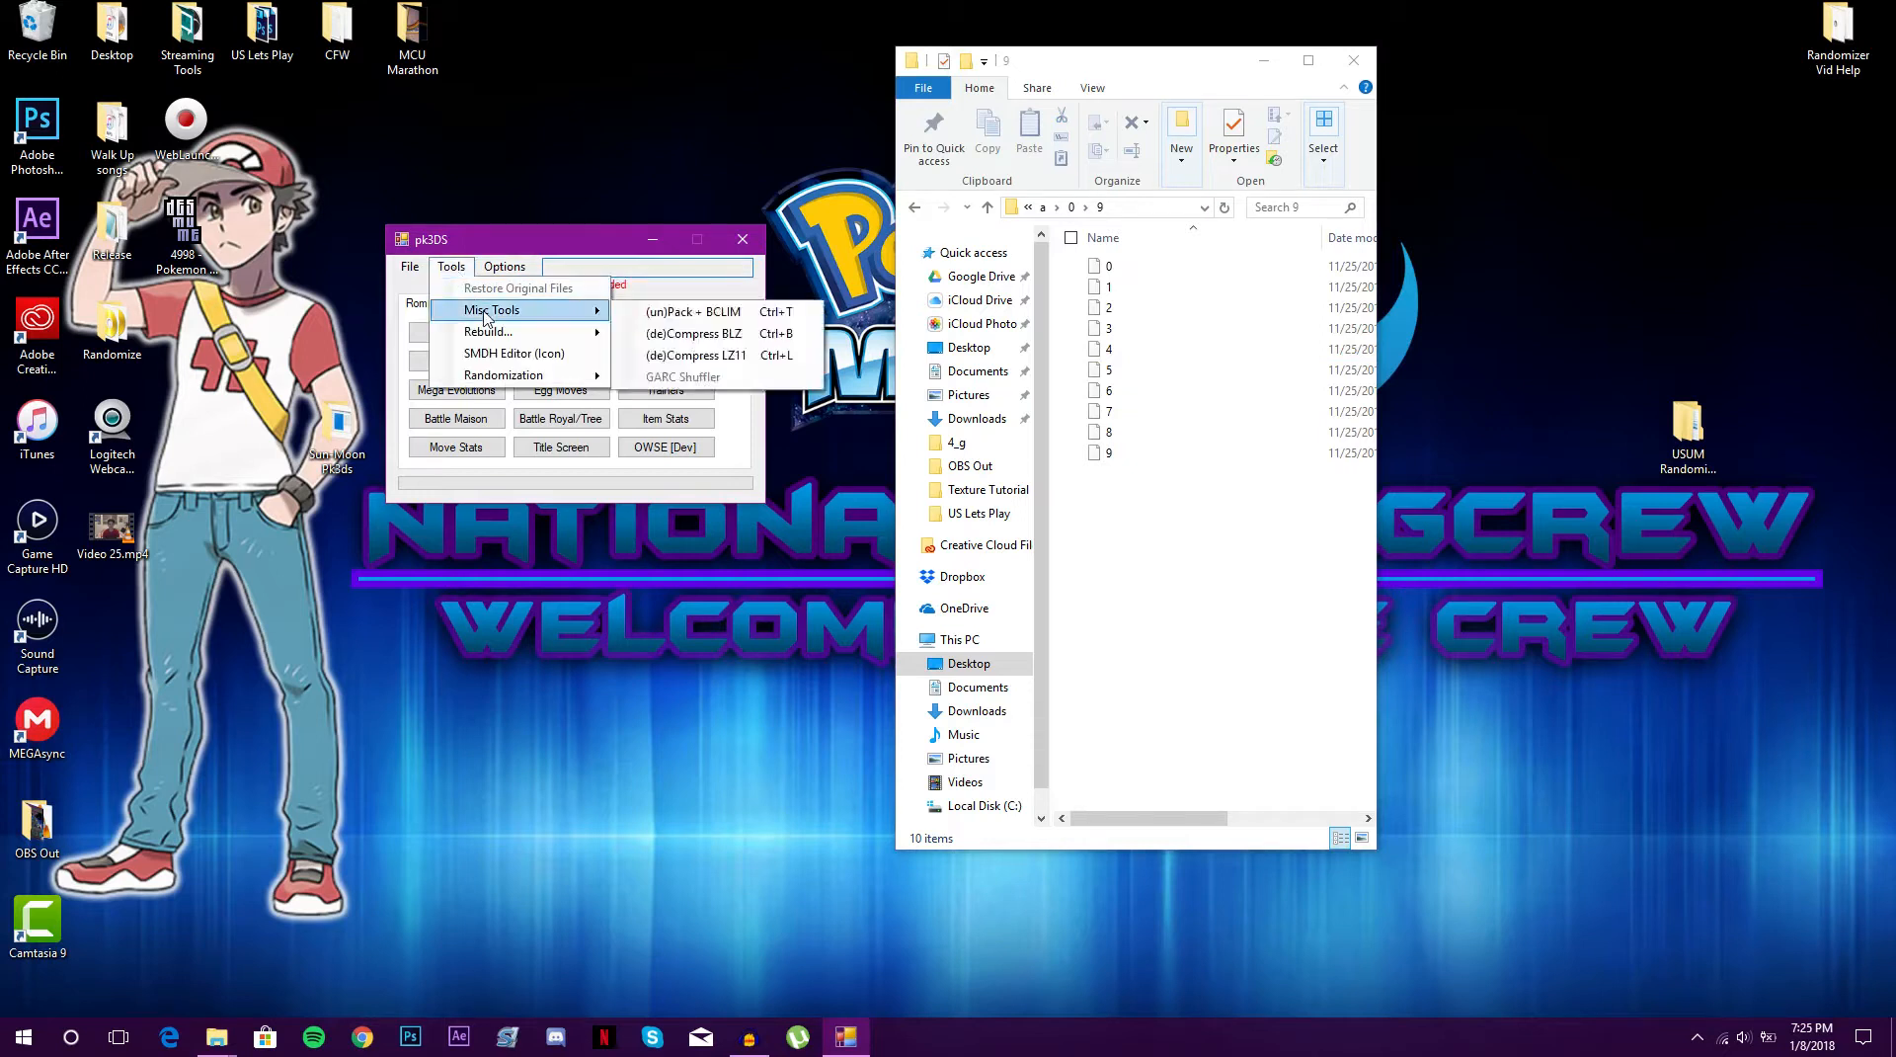
pyautogui.click(726, 314)
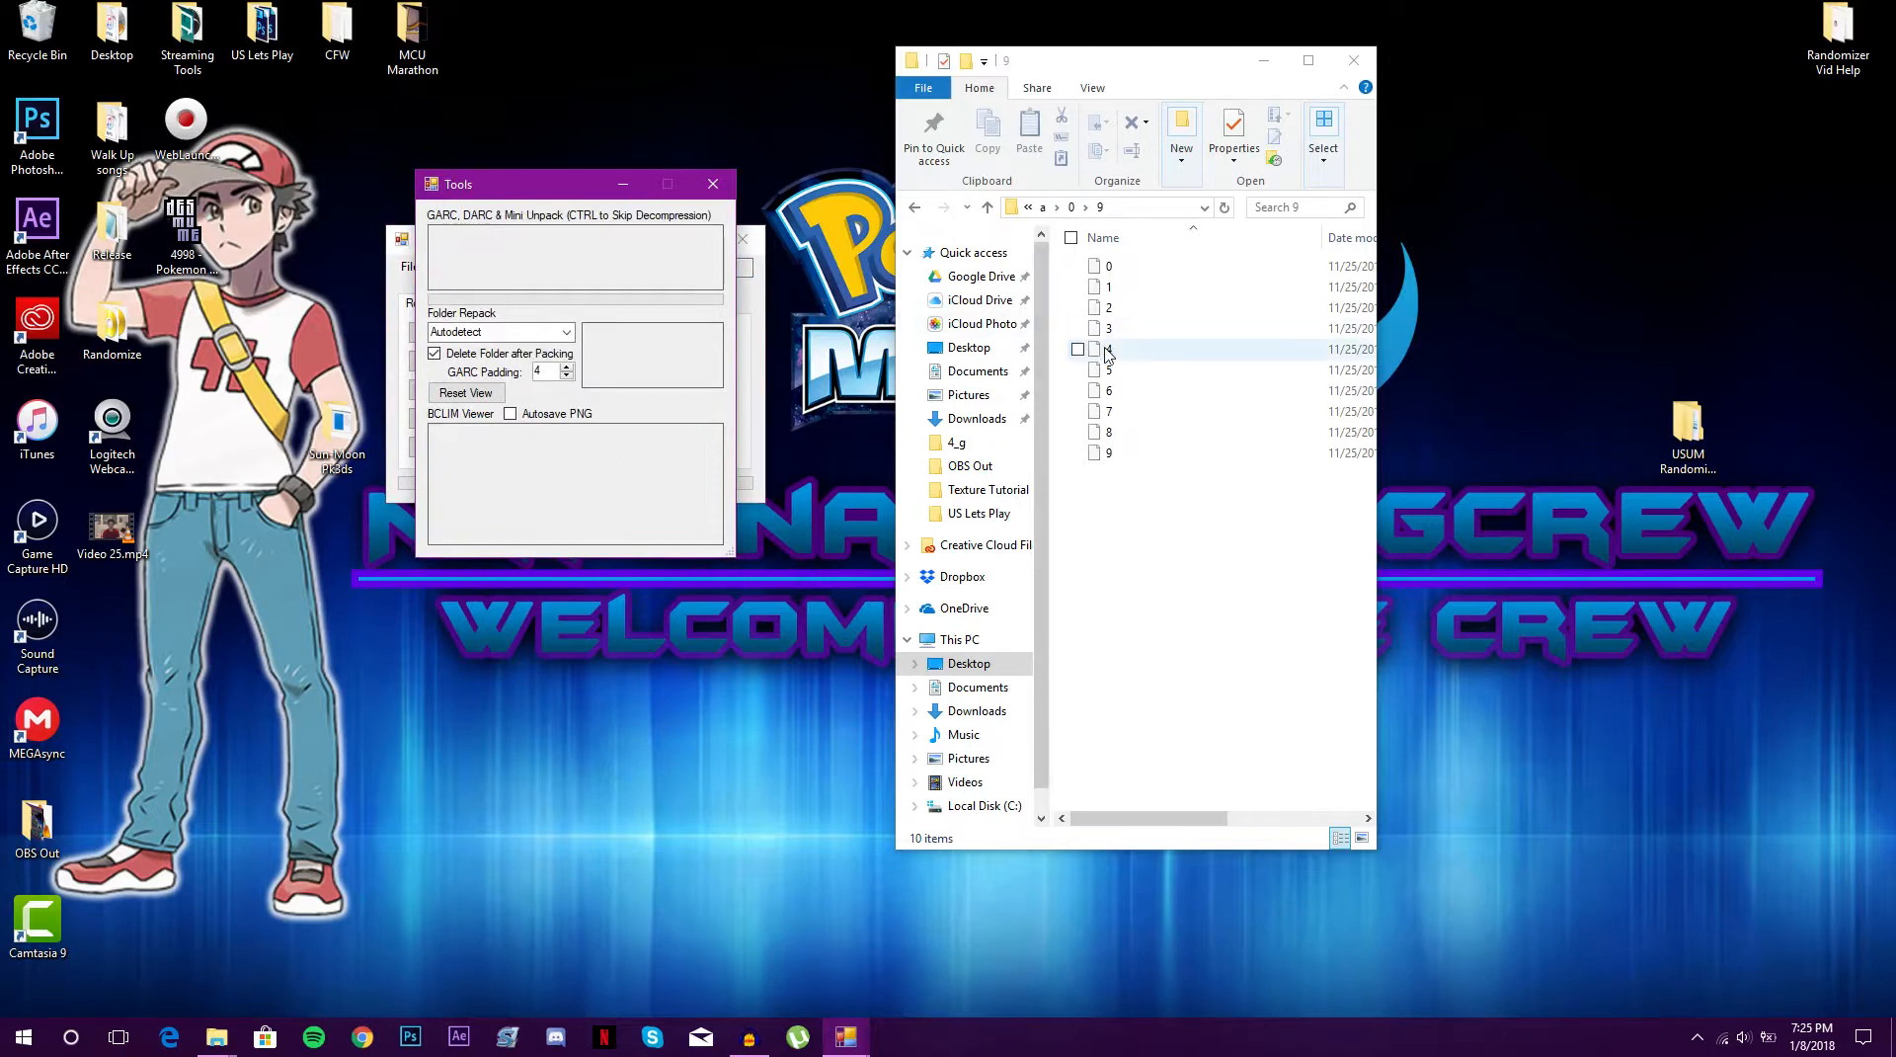
# Unpack file 4 from folder 9 with the GARC unpacker and look through the extracted .bin files in the 4_g folder
pyautogui.click(1106, 352)
pyautogui.moveTo(1108, 356); pyautogui.dragTo(619, 264)
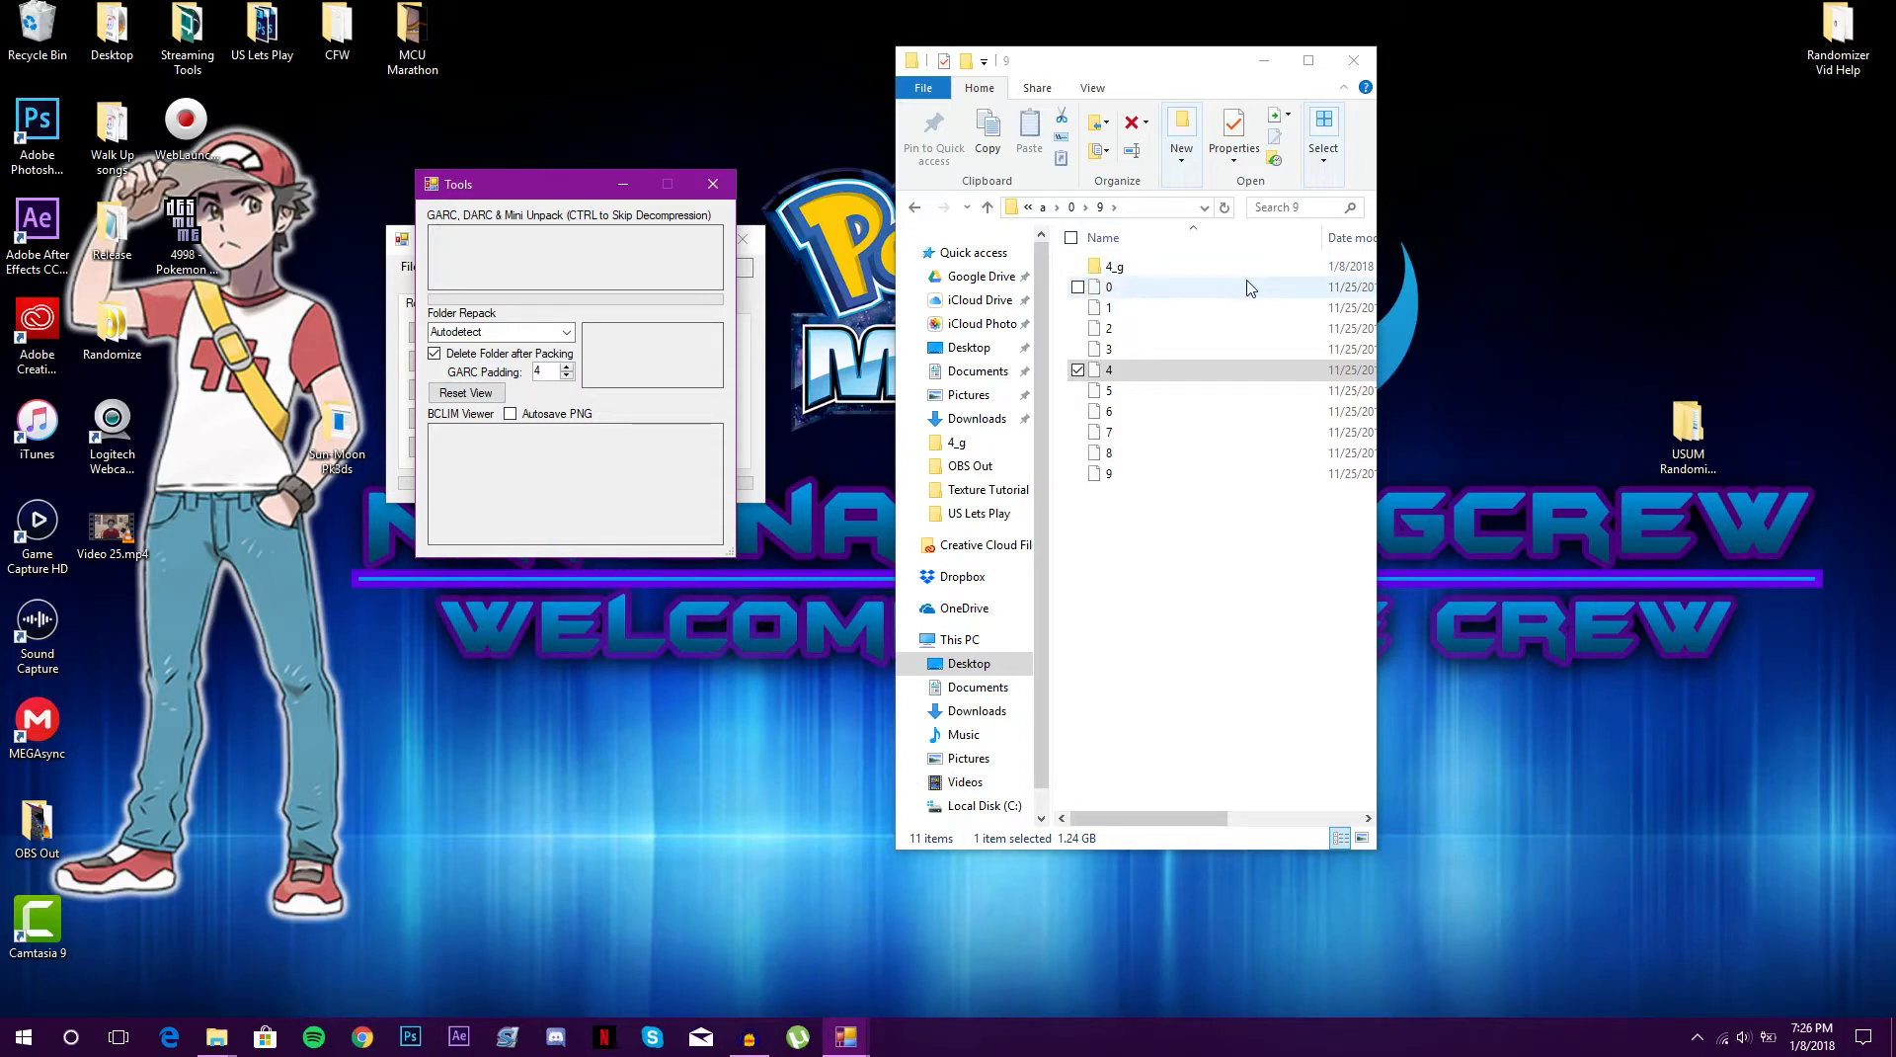
pyautogui.click(1136, 267)
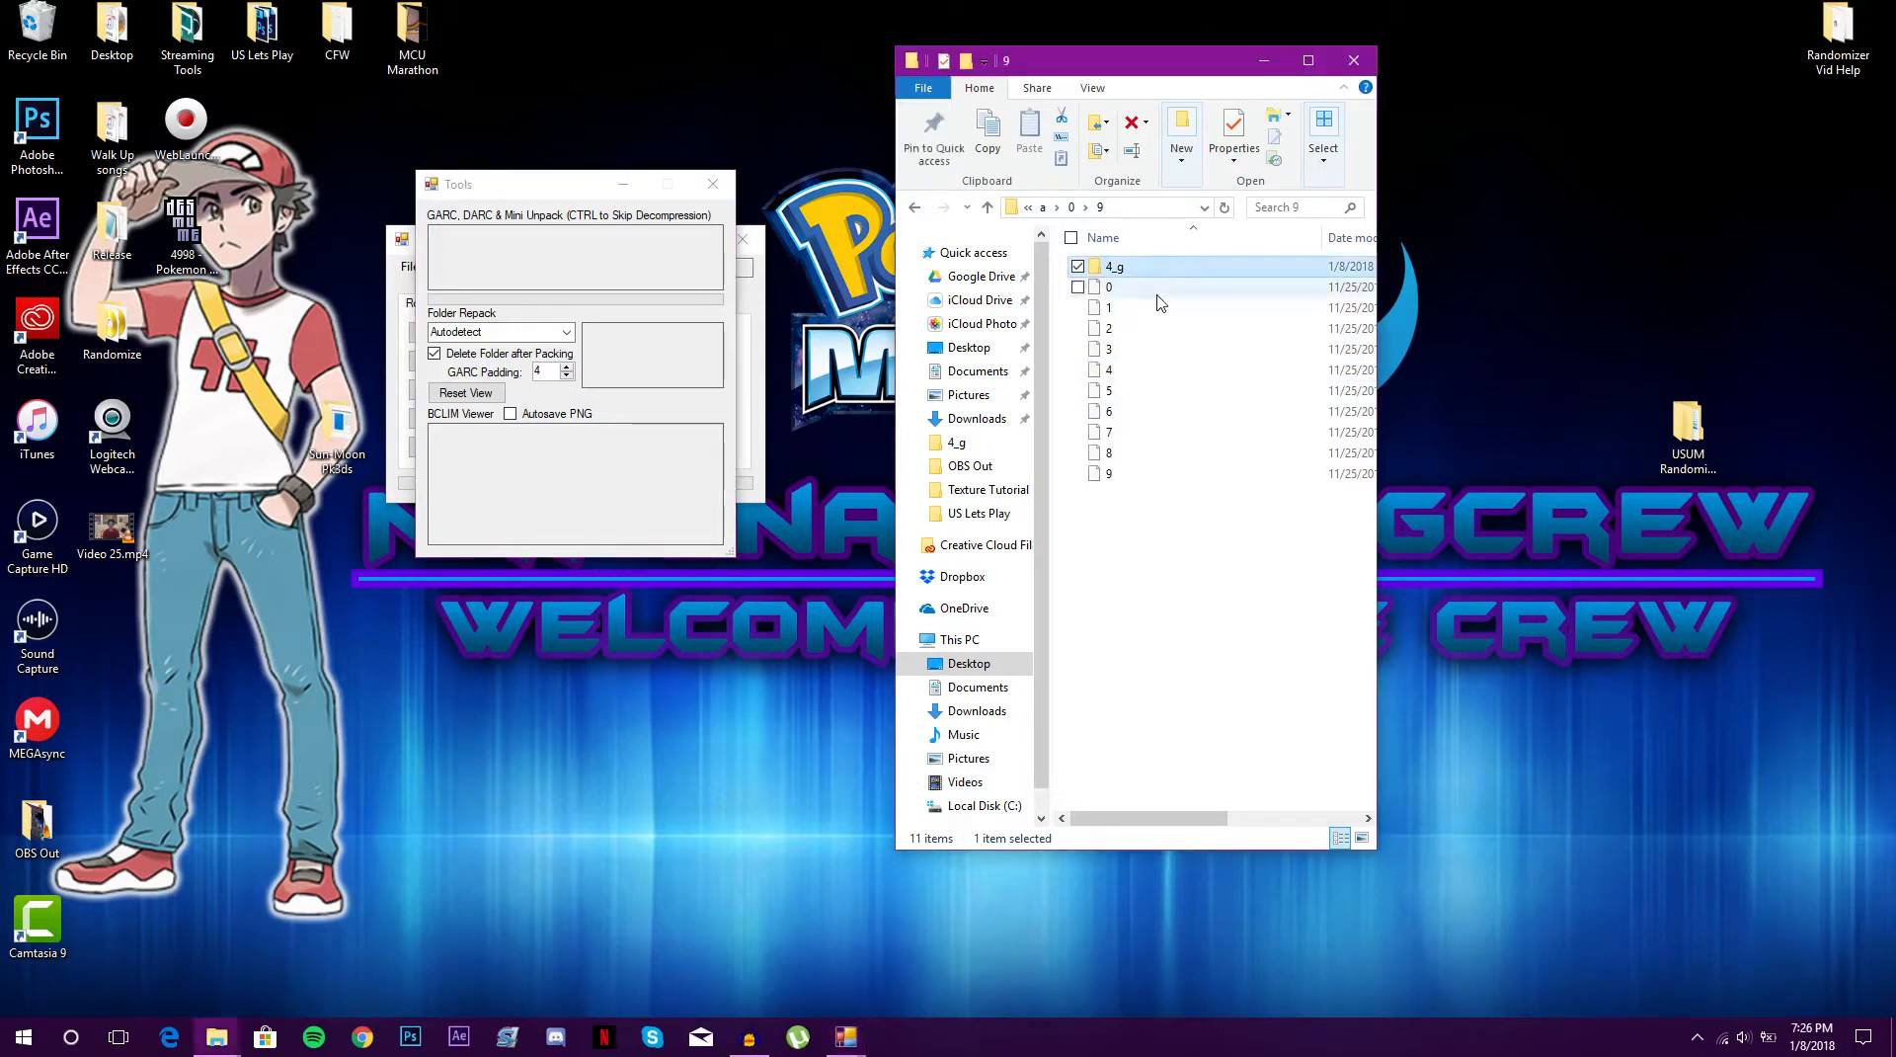
pyautogui.doubleClick(1197, 268)
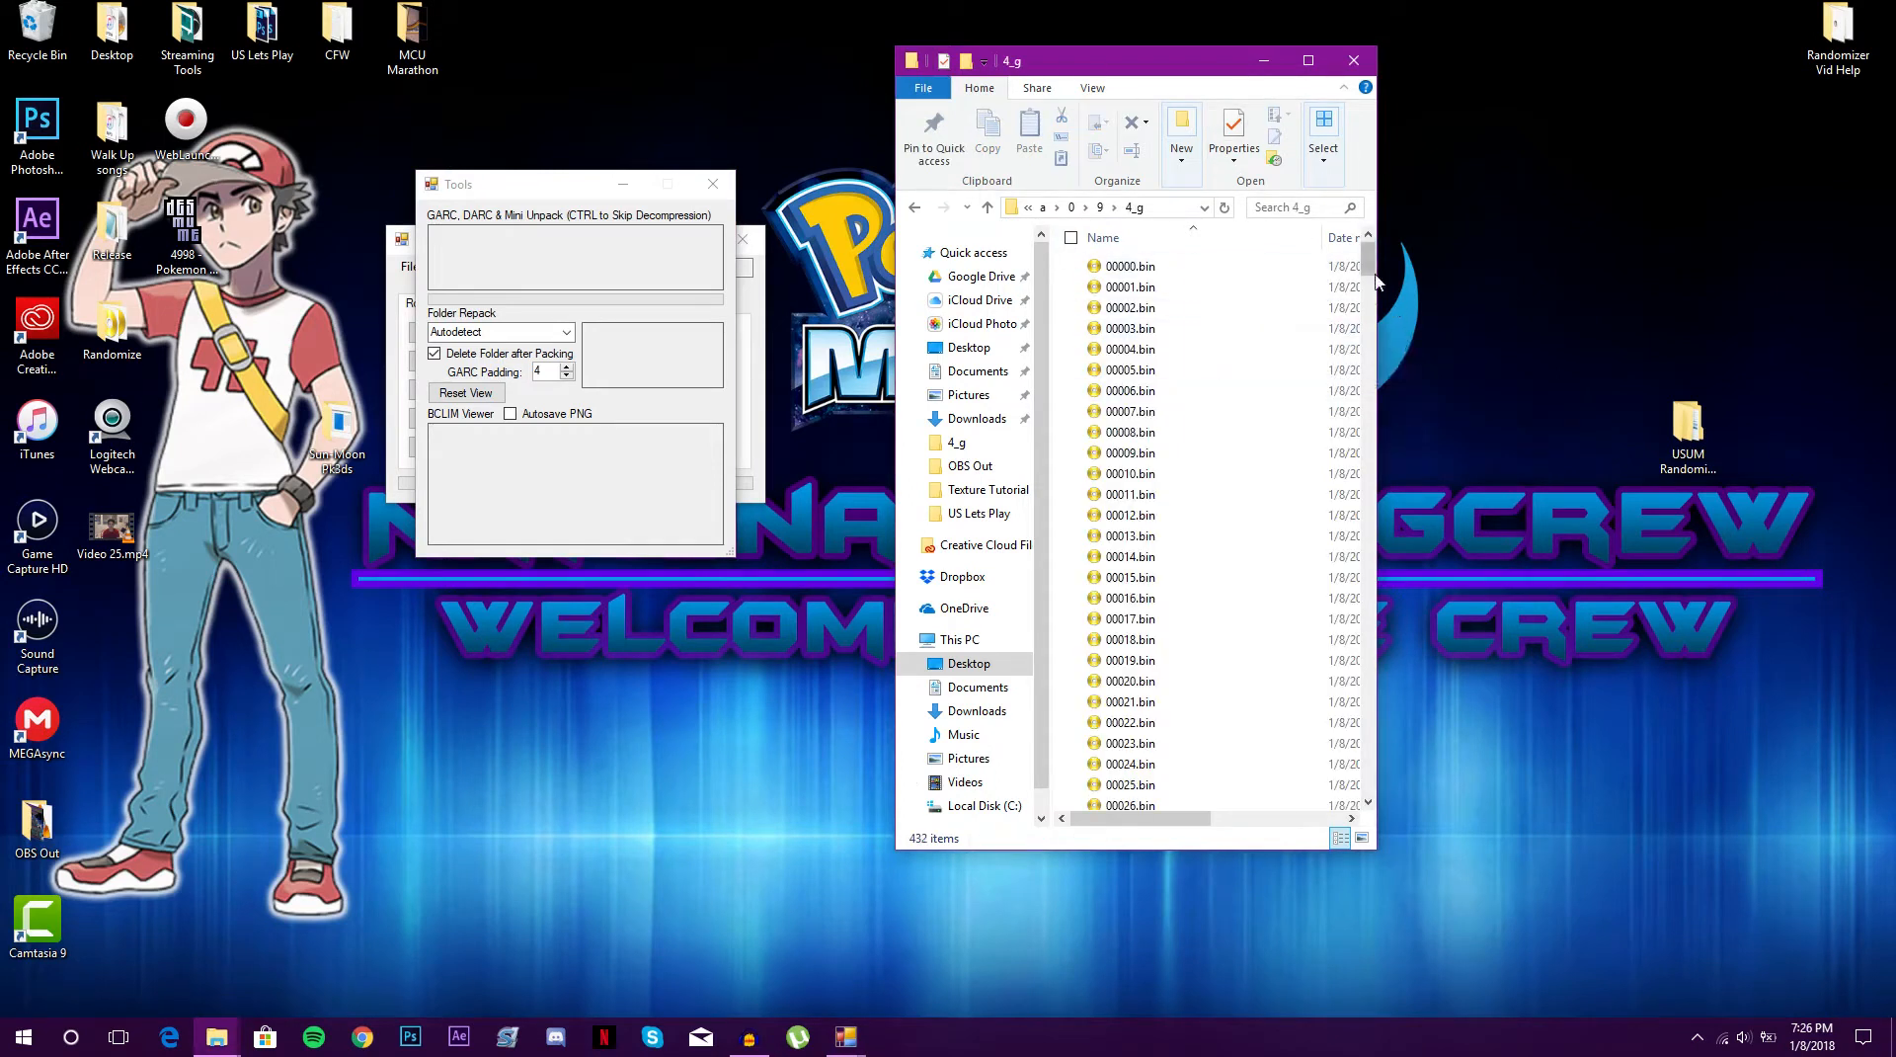
pyautogui.moveTo(1376, 276)
pyautogui.mouseDown()
pyautogui.moveTo(1384, 751)
pyautogui.moveTo(1409, 828)
pyautogui.moveTo(1369, 605)
pyautogui.moveTo(1369, 255)
pyautogui.mouseUp()
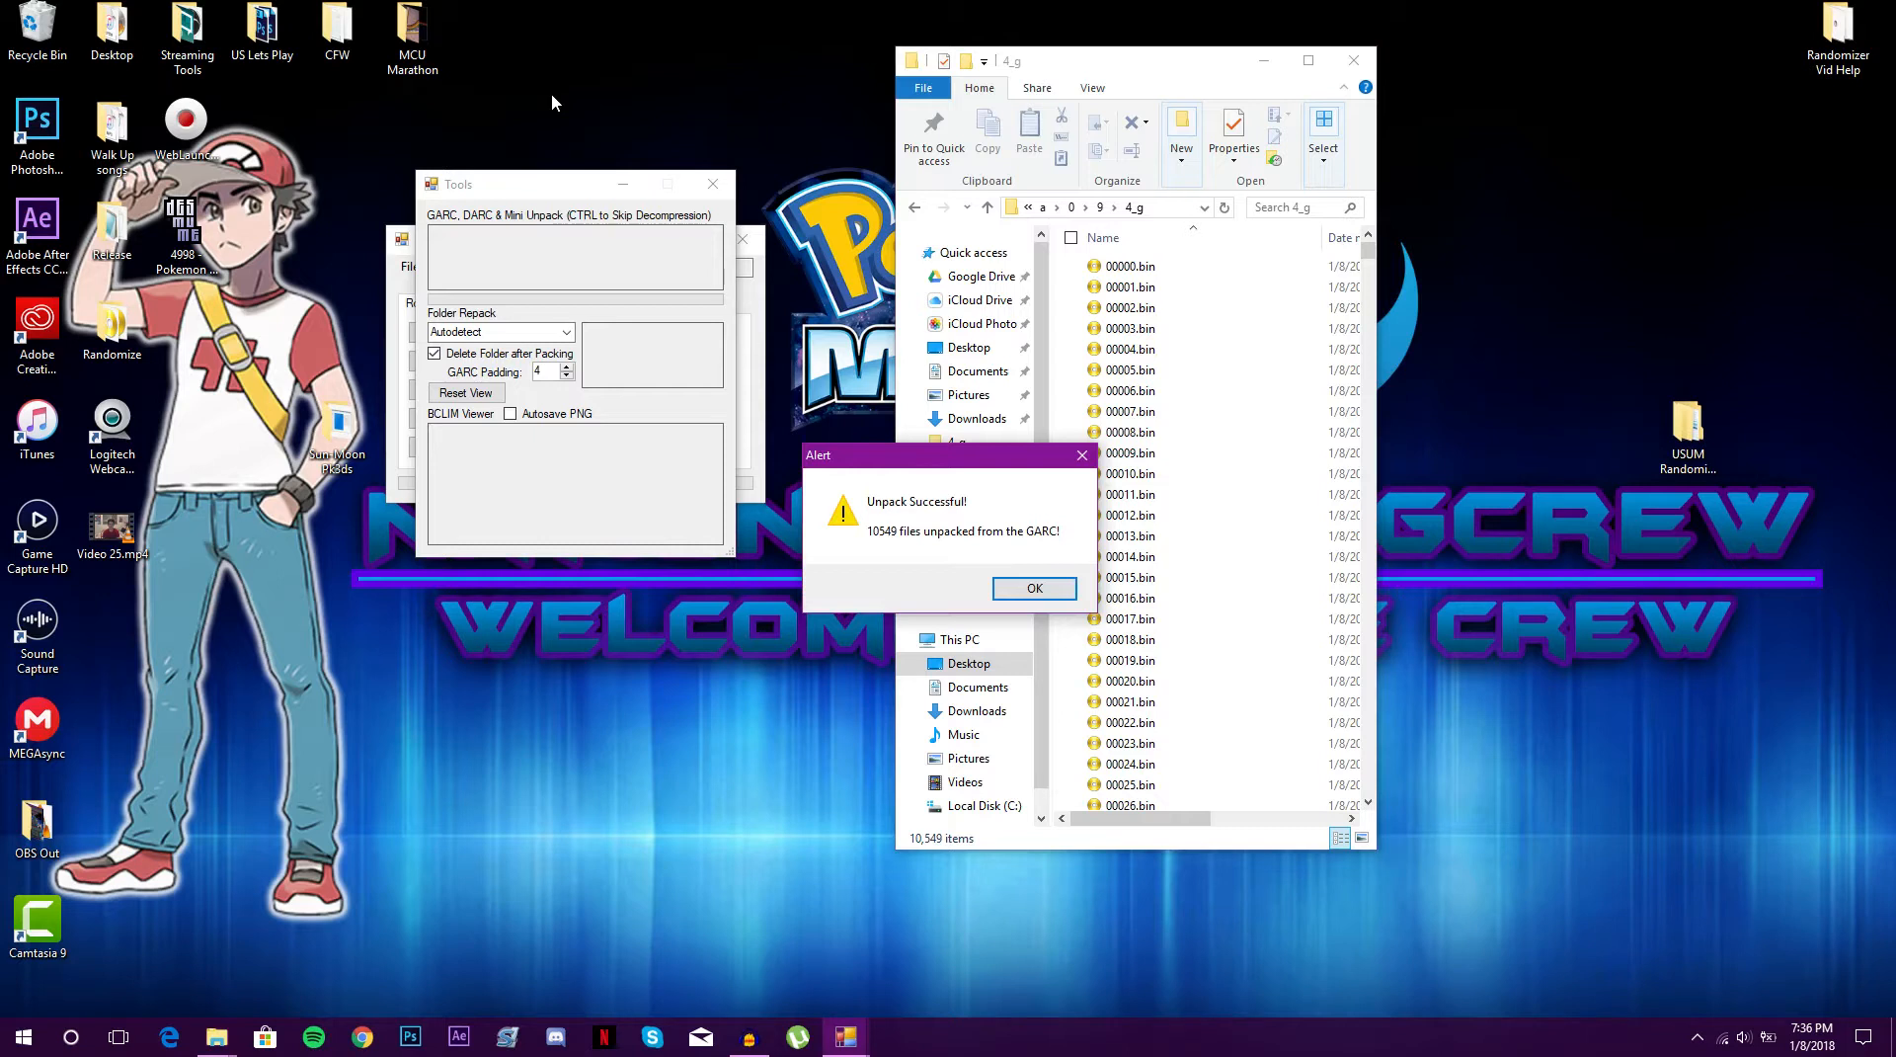
pyautogui.click(1034, 589)
pyautogui.scroll(-5, 1180, 582)
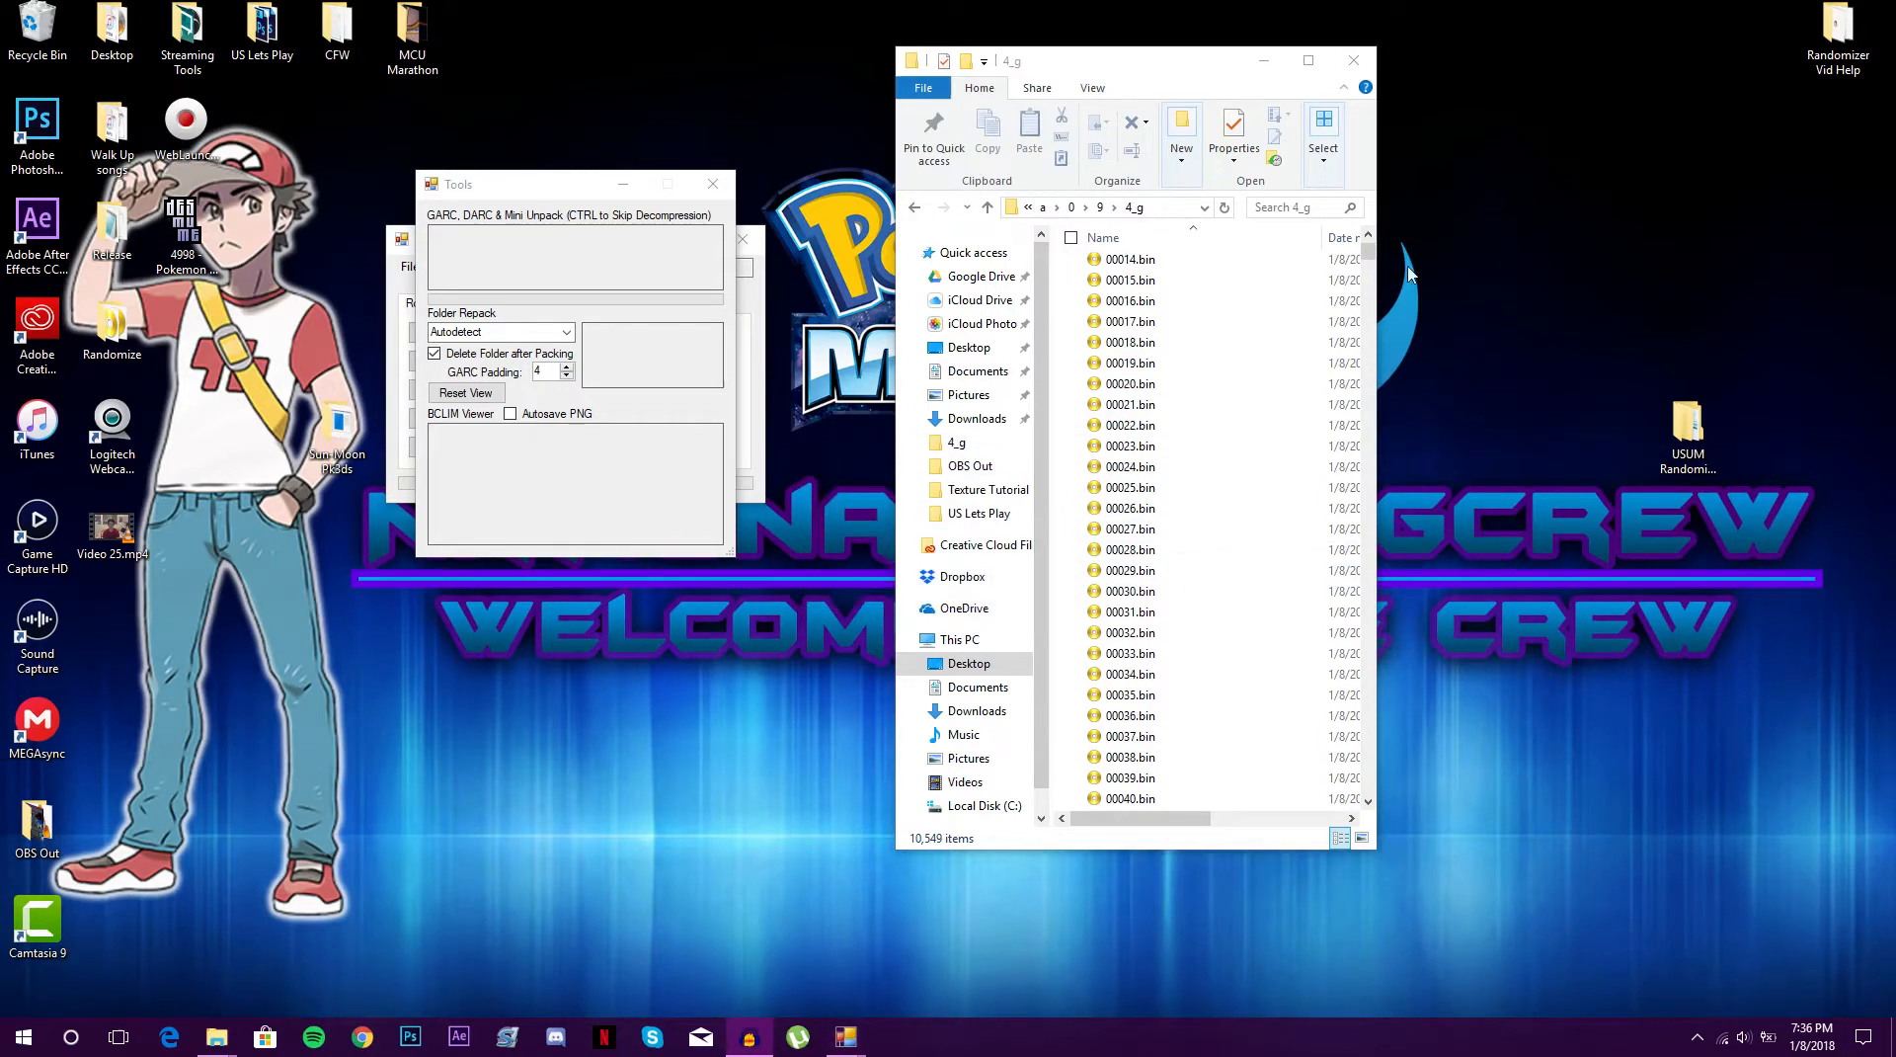
pyautogui.moveTo(1367, 255); pyautogui.dragTo(1368, 782)
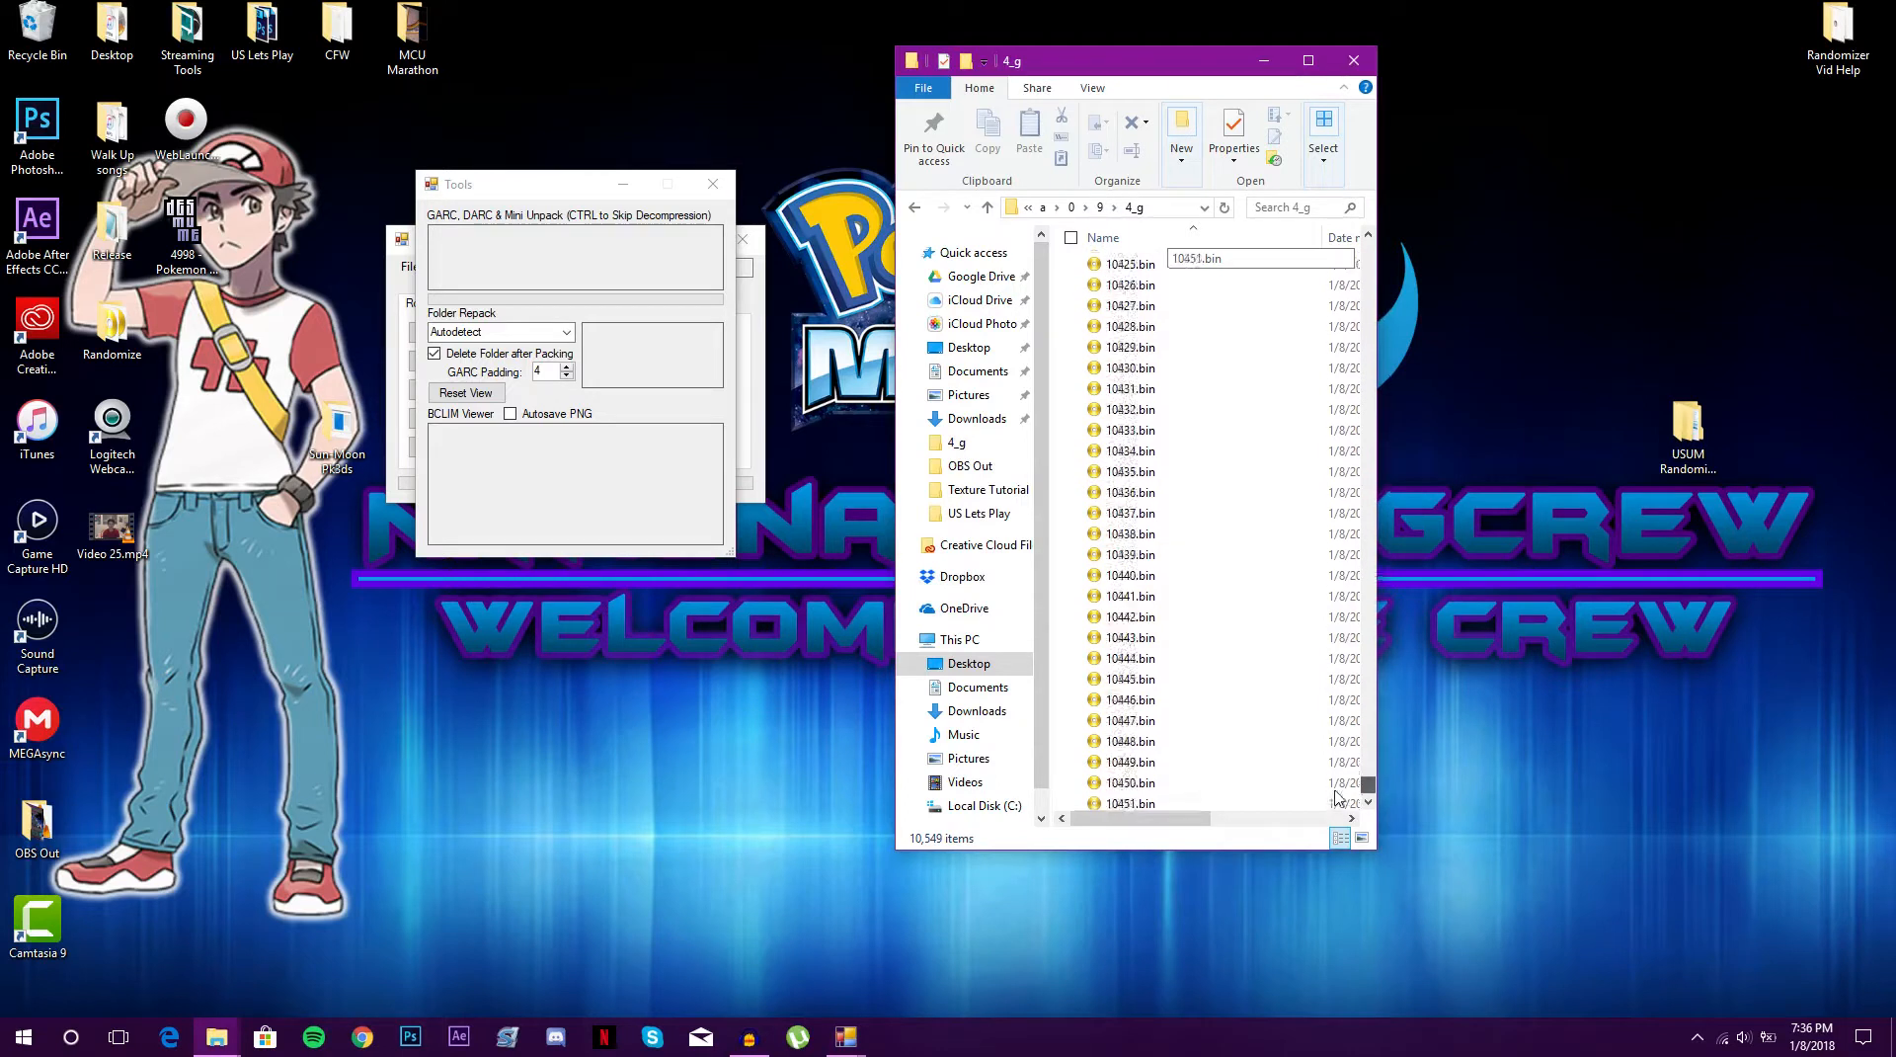
# Search the 4_g folder for 10244, select 10244.bin, and move the folder window aside
pyautogui.moveTo(1341, 718); pyautogui.dragTo(1342, 243)
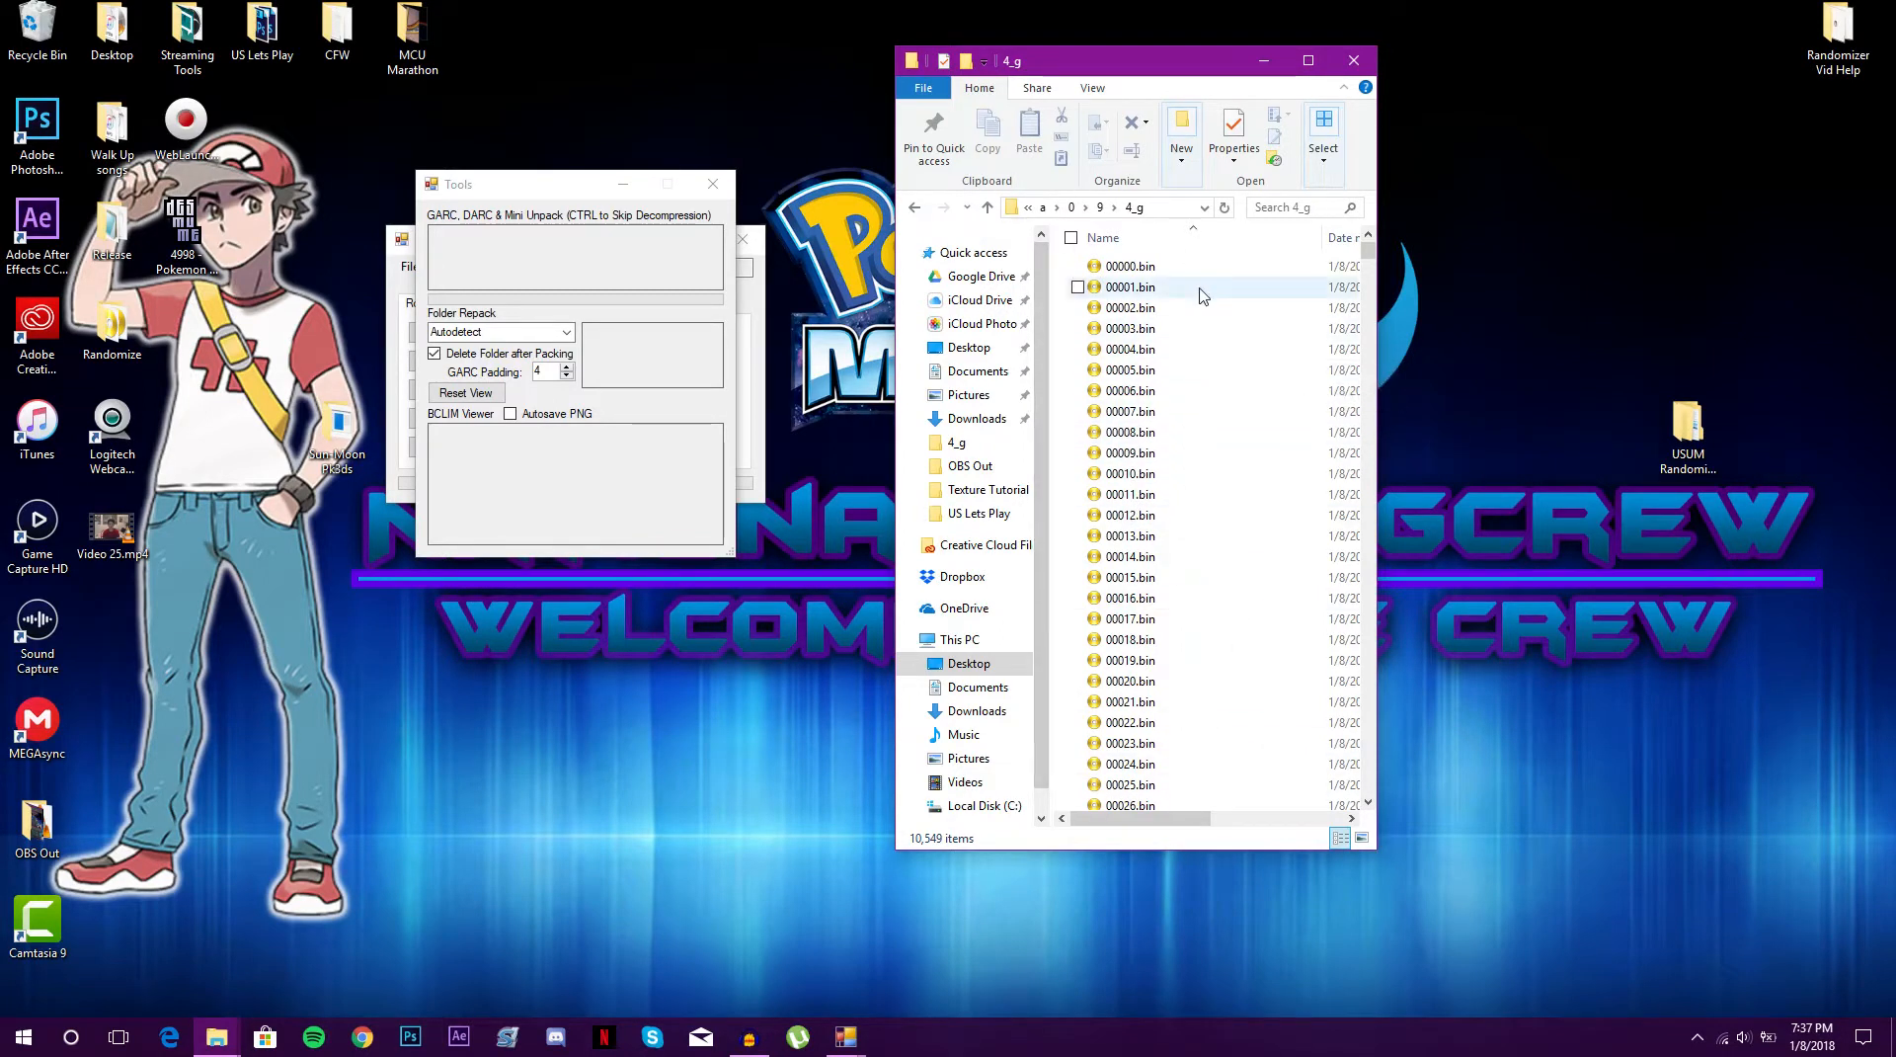
pyautogui.click(1314, 209)
pyautogui.write('10244')
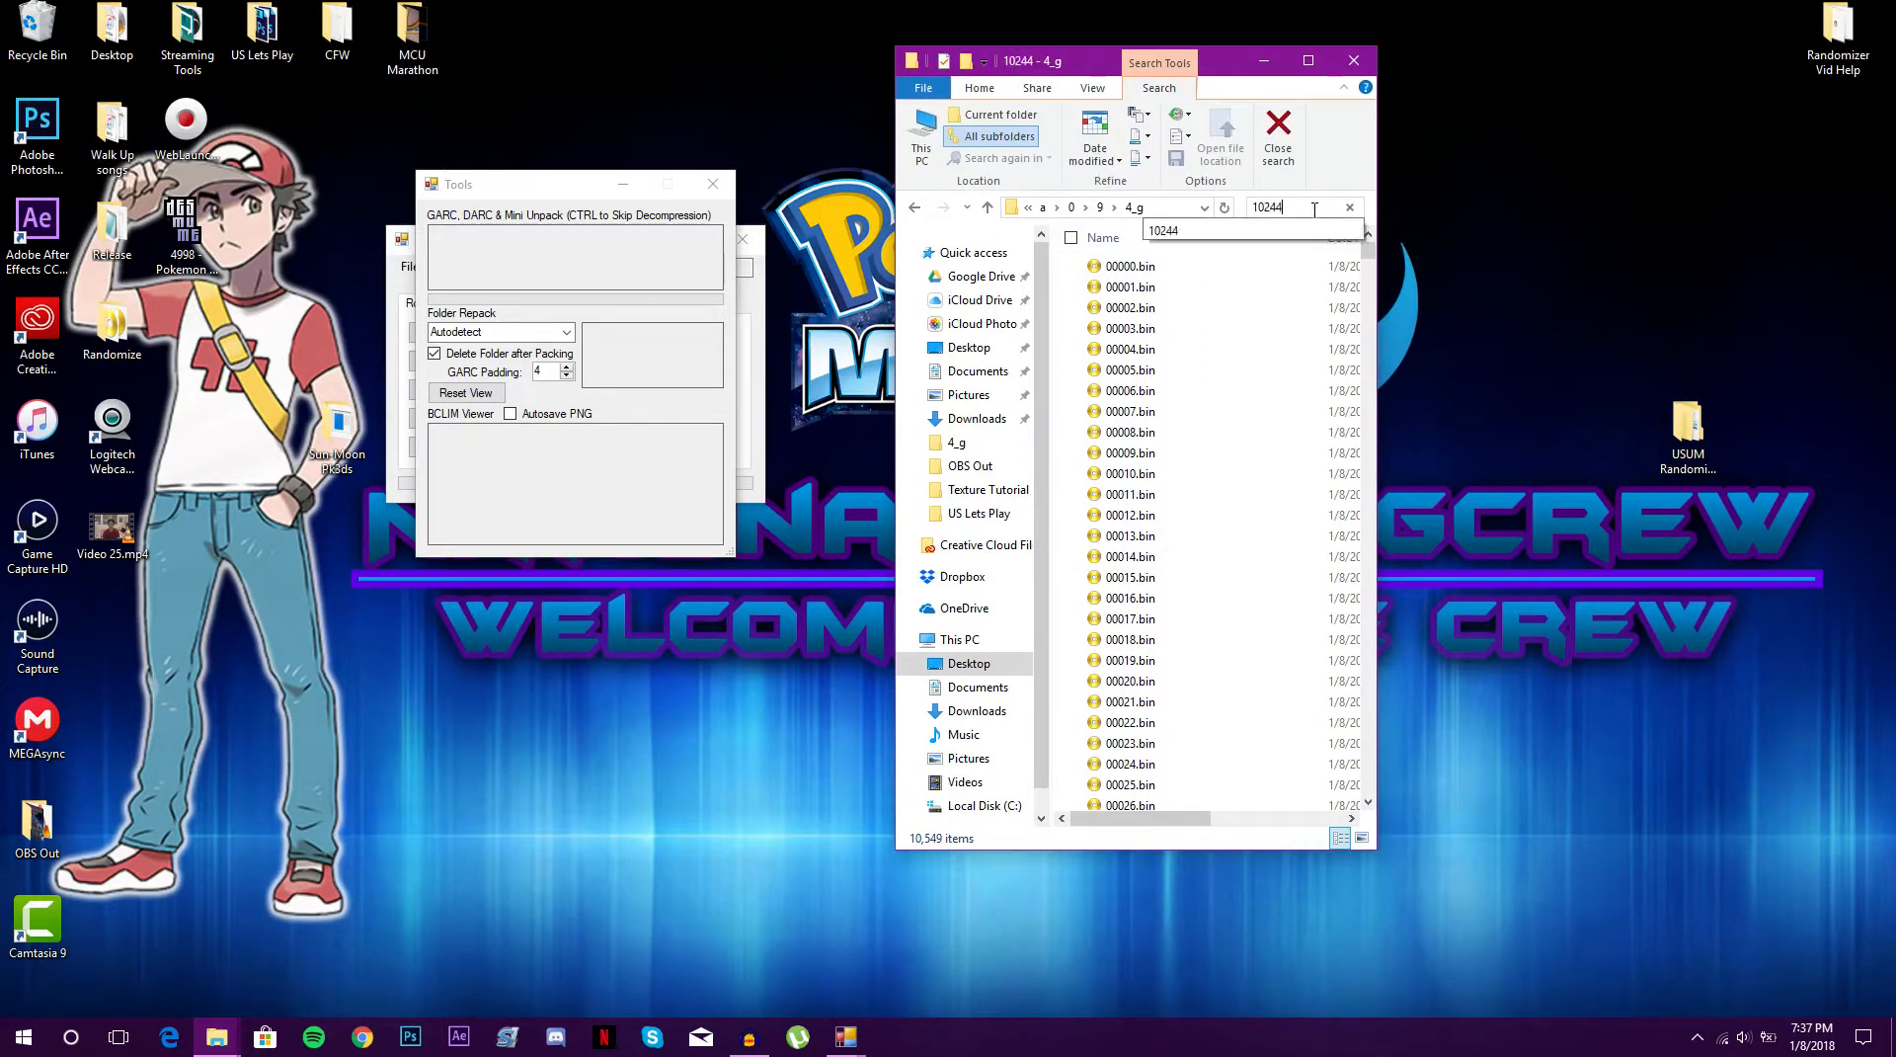
pyautogui.press('Return')
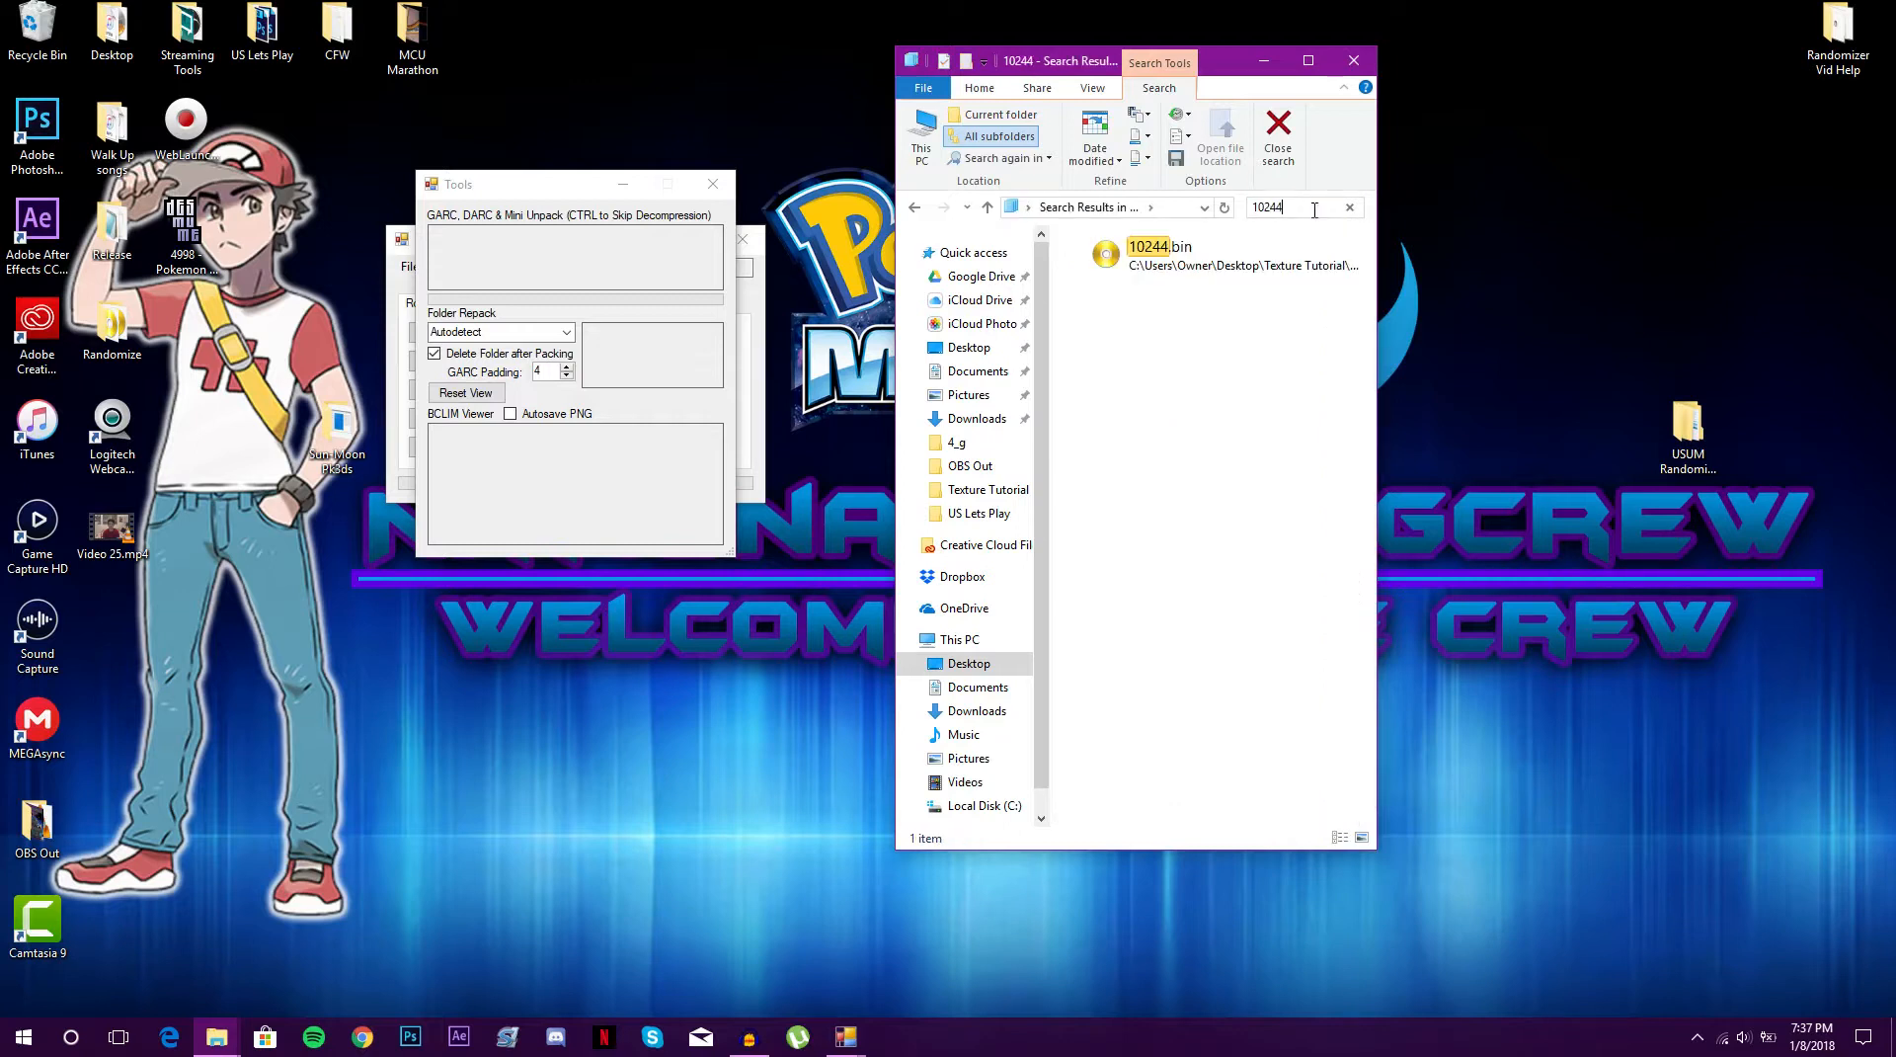
pyautogui.click(1262, 273)
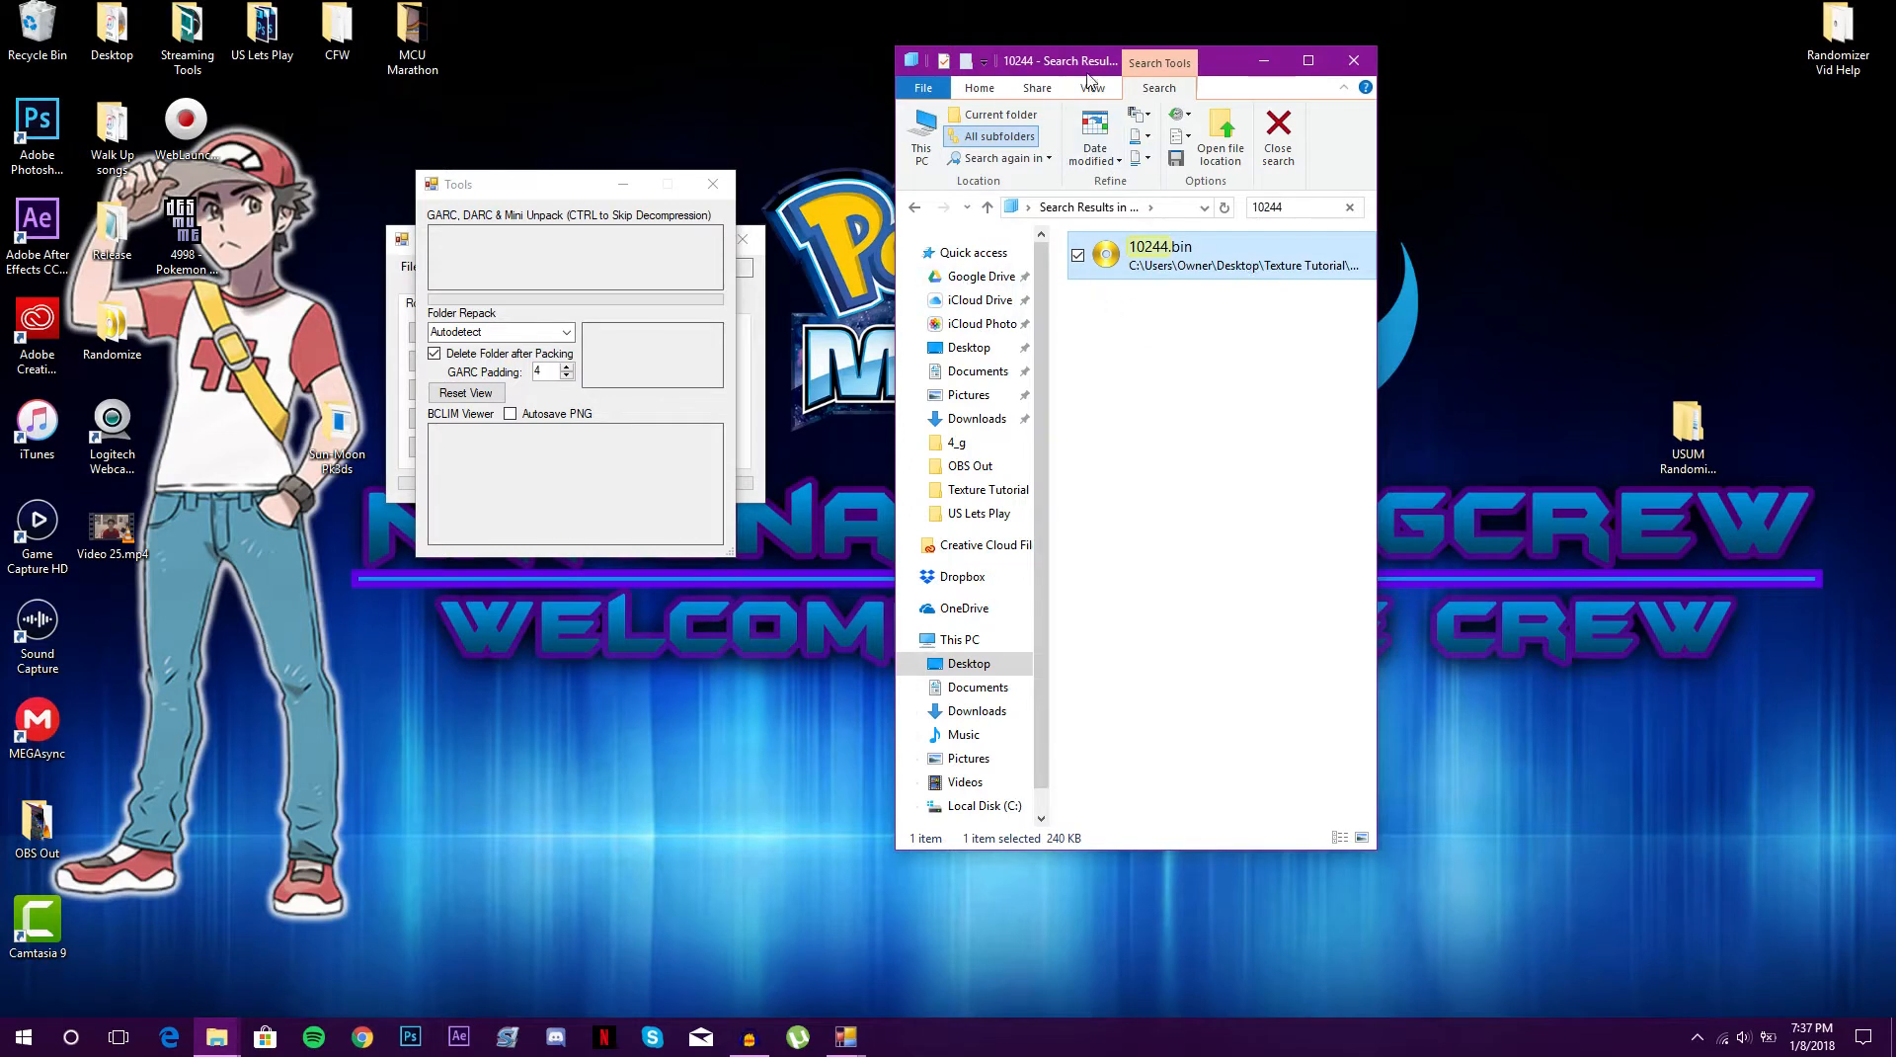
pyautogui.moveTo(1087, 74); pyautogui.dragTo(1473, 62)
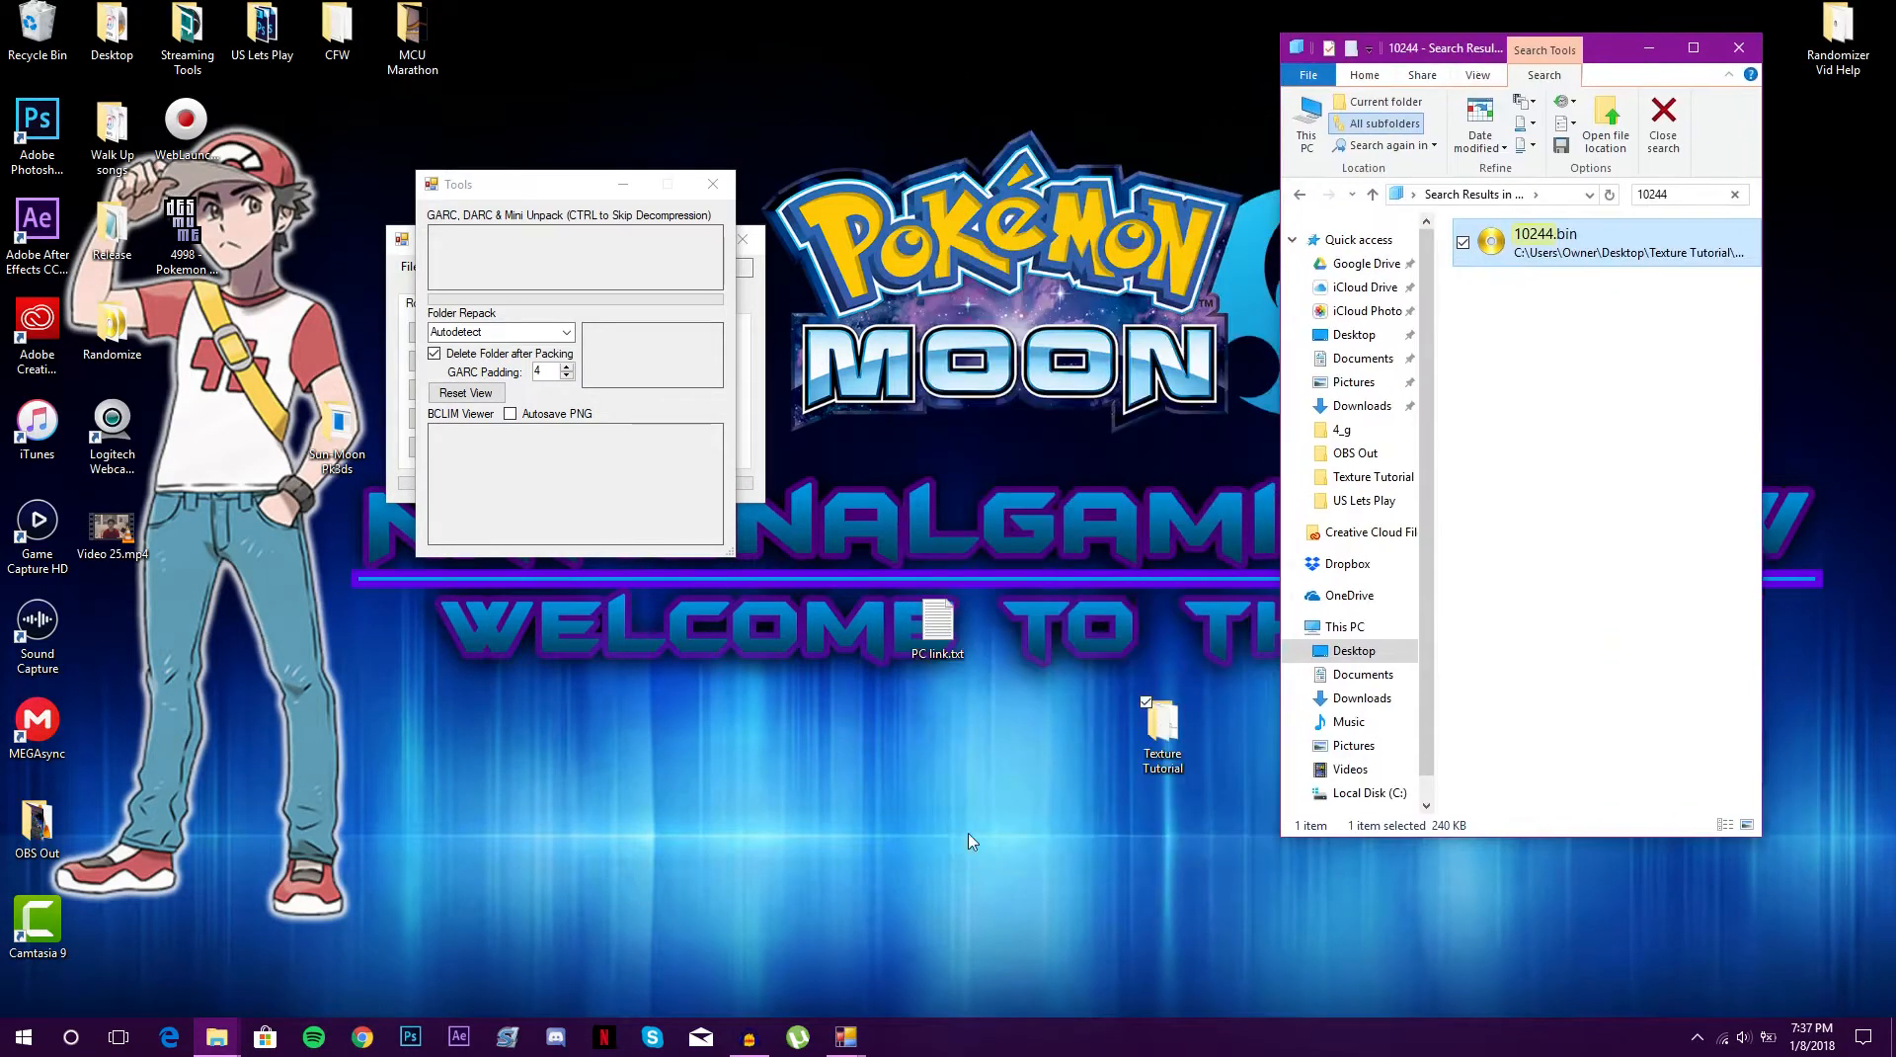
# Put away the pk3DS windows and launch Ohana3DS Rebirth.exe from the Sun-Moon Ohana3ds folder in Texture Tutorial, placing it beside the search results
pyautogui.click(712, 184)
pyautogui.click(653, 240)
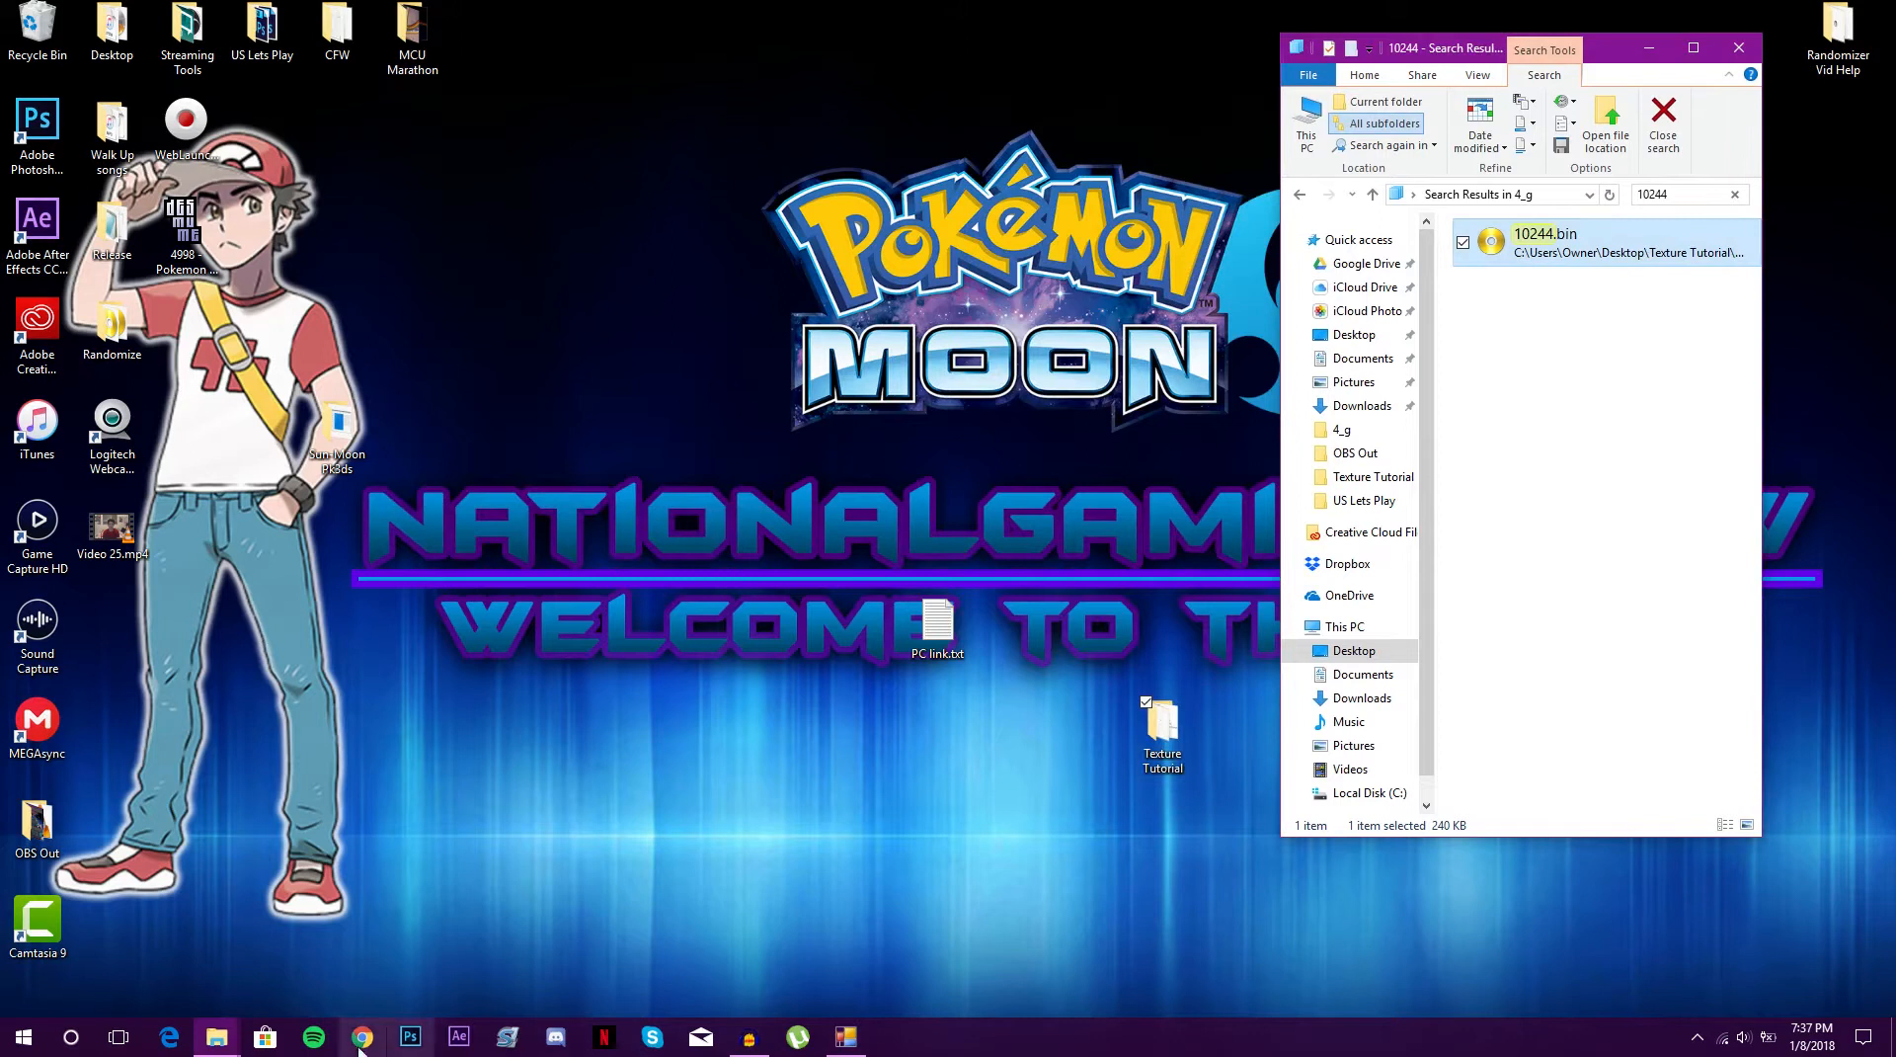
pyautogui.moveTo(235, 1053)
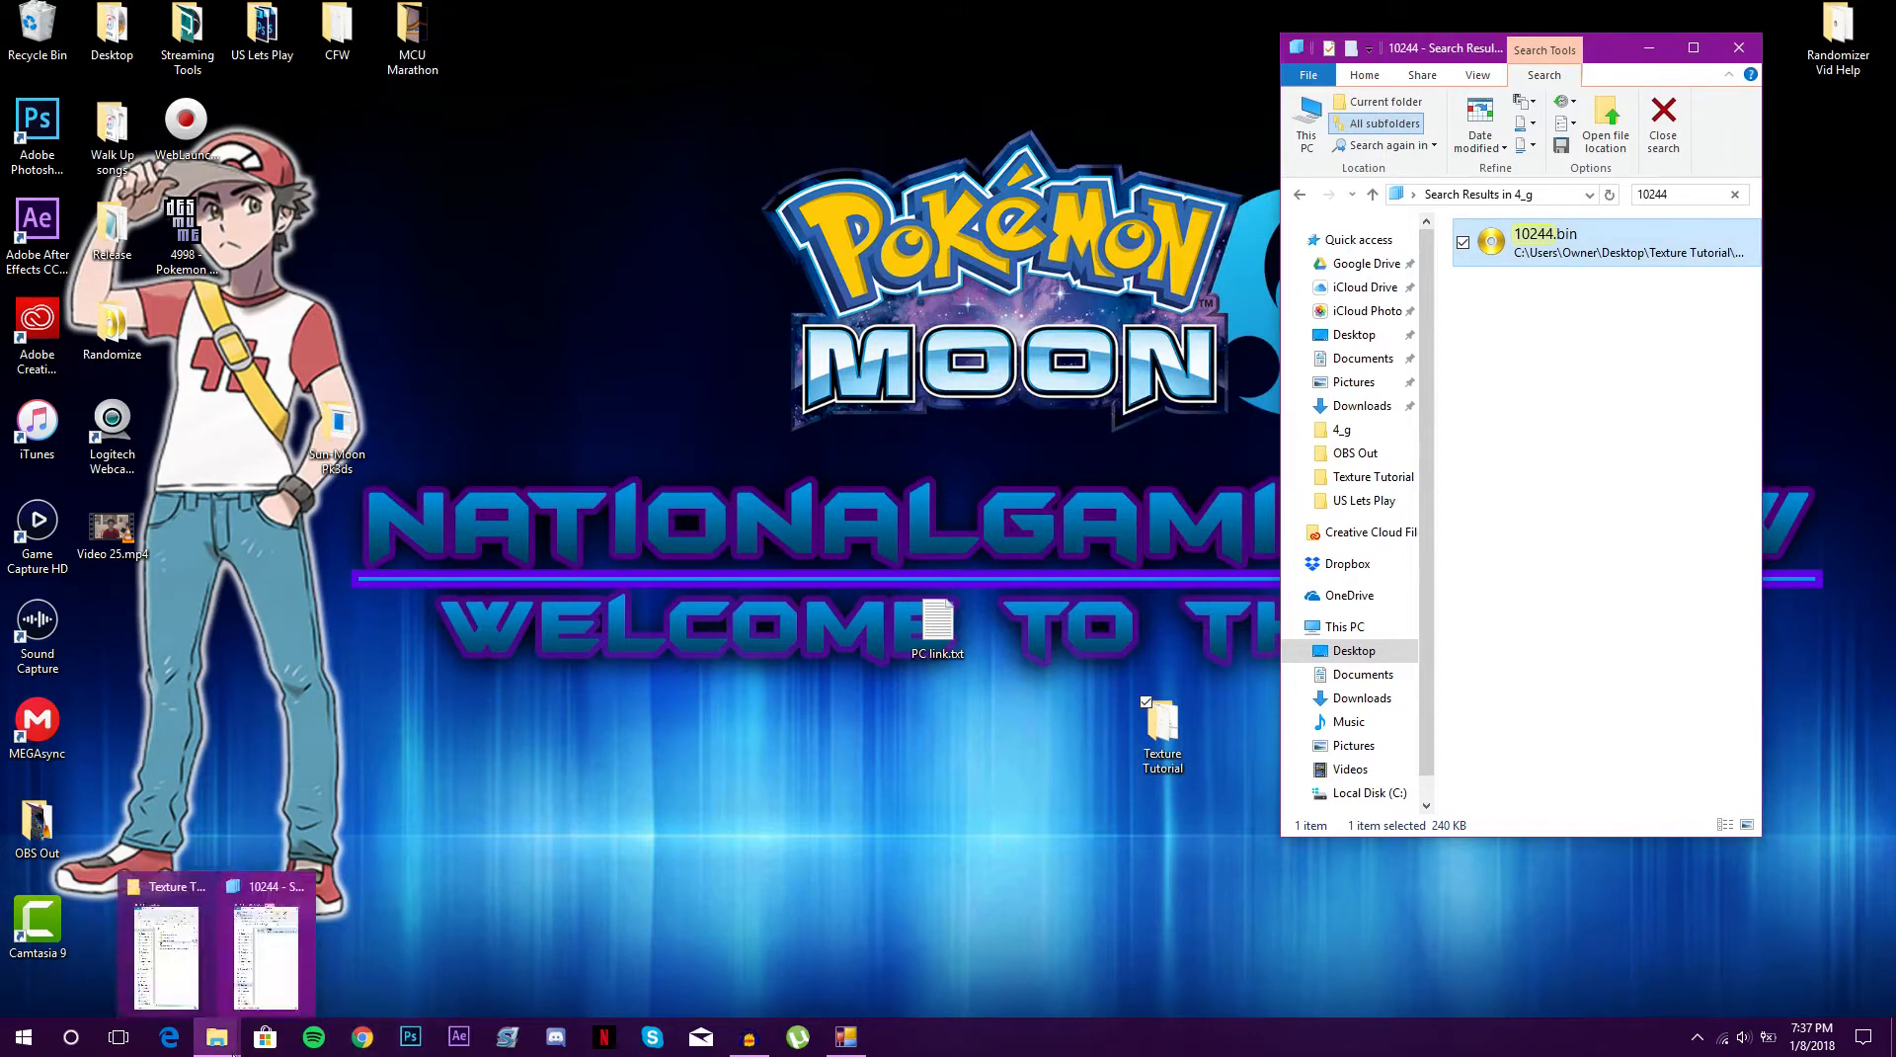
pyautogui.click(180, 988)
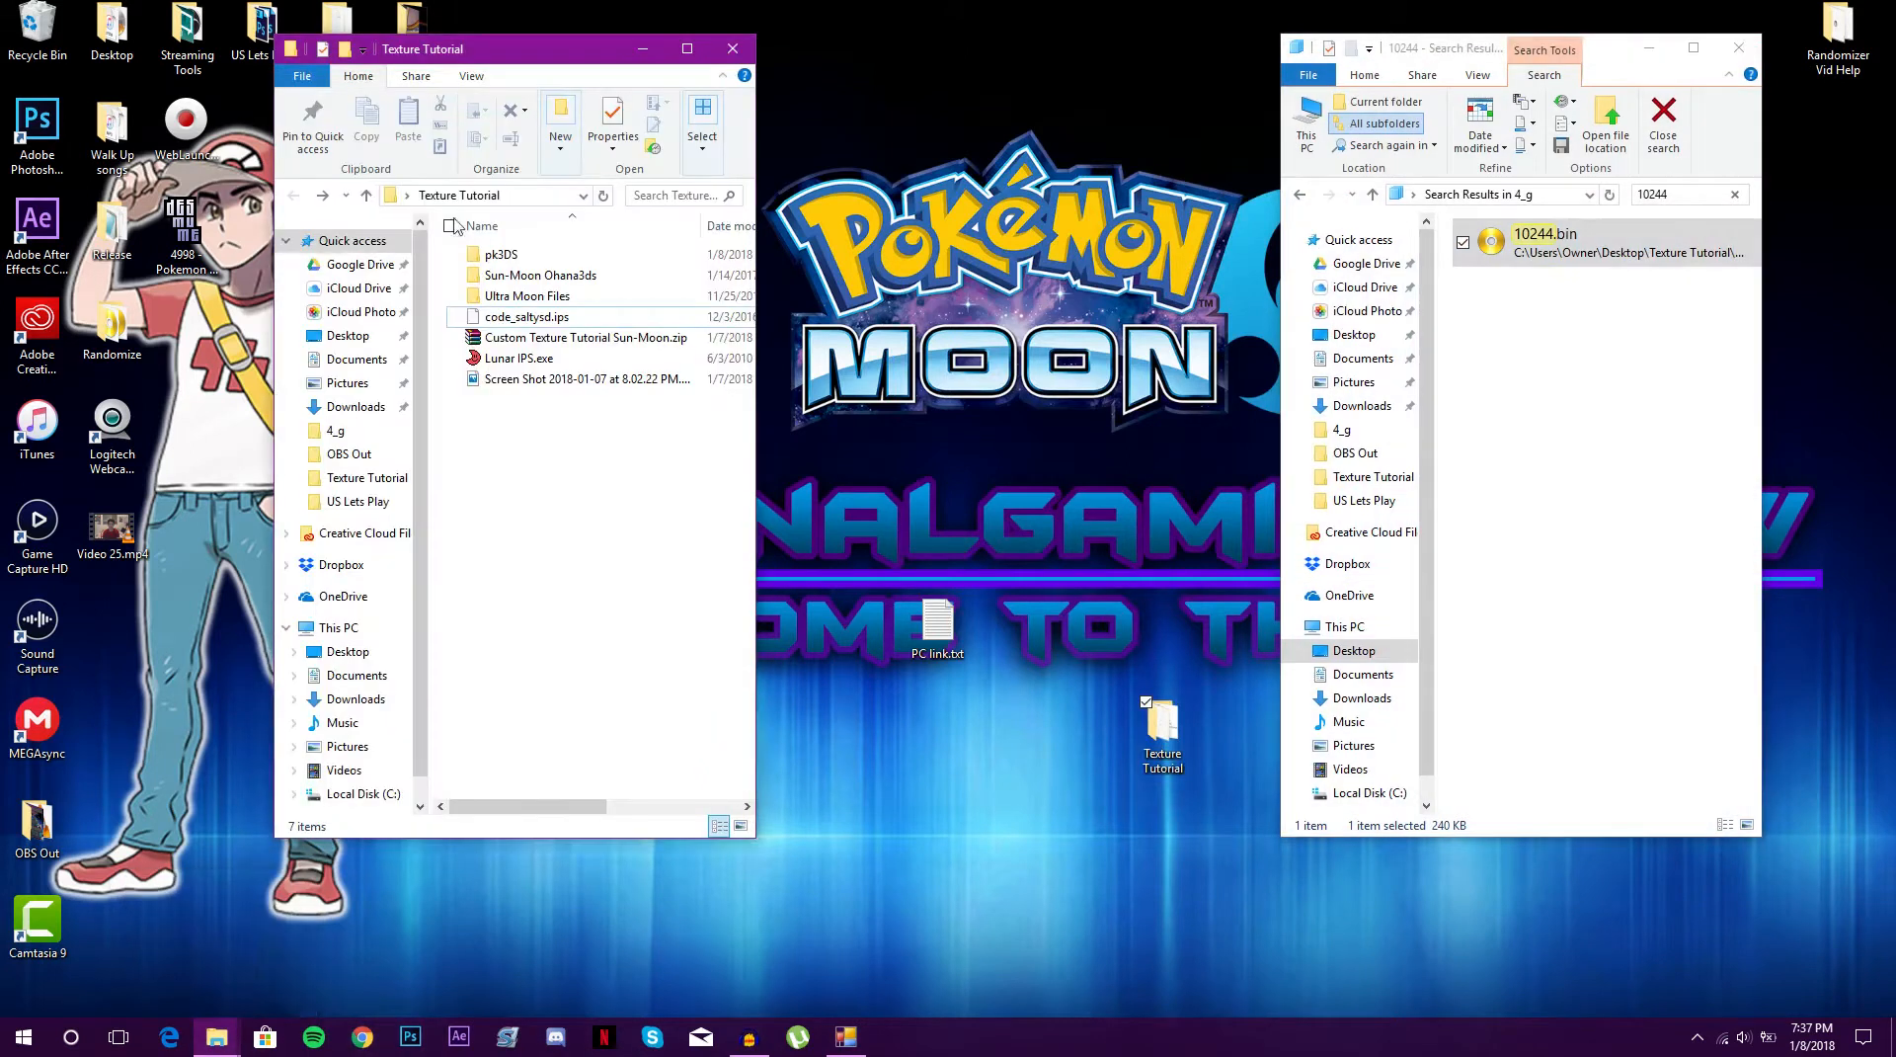
pyautogui.doubleClick(548, 276)
pyautogui.doubleClick(578, 382)
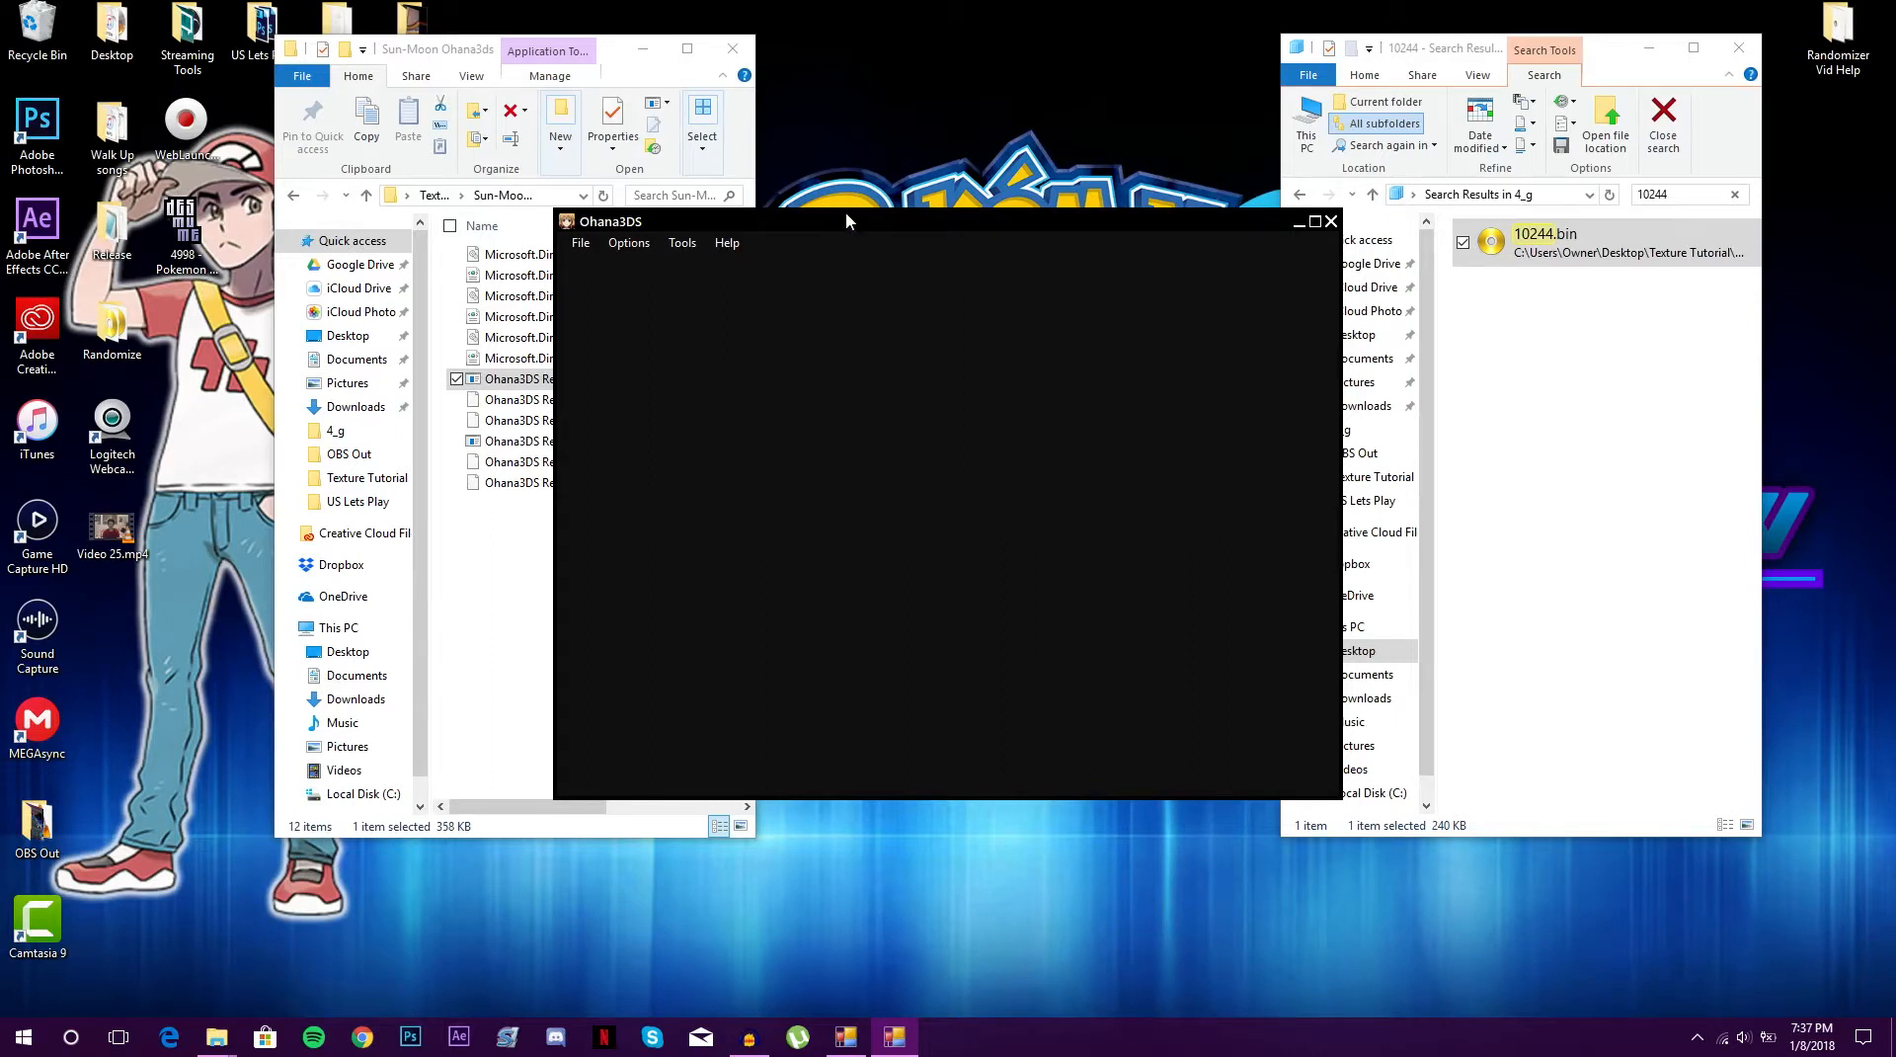
pyautogui.moveTo(850, 226); pyautogui.dragTo(410, 185)
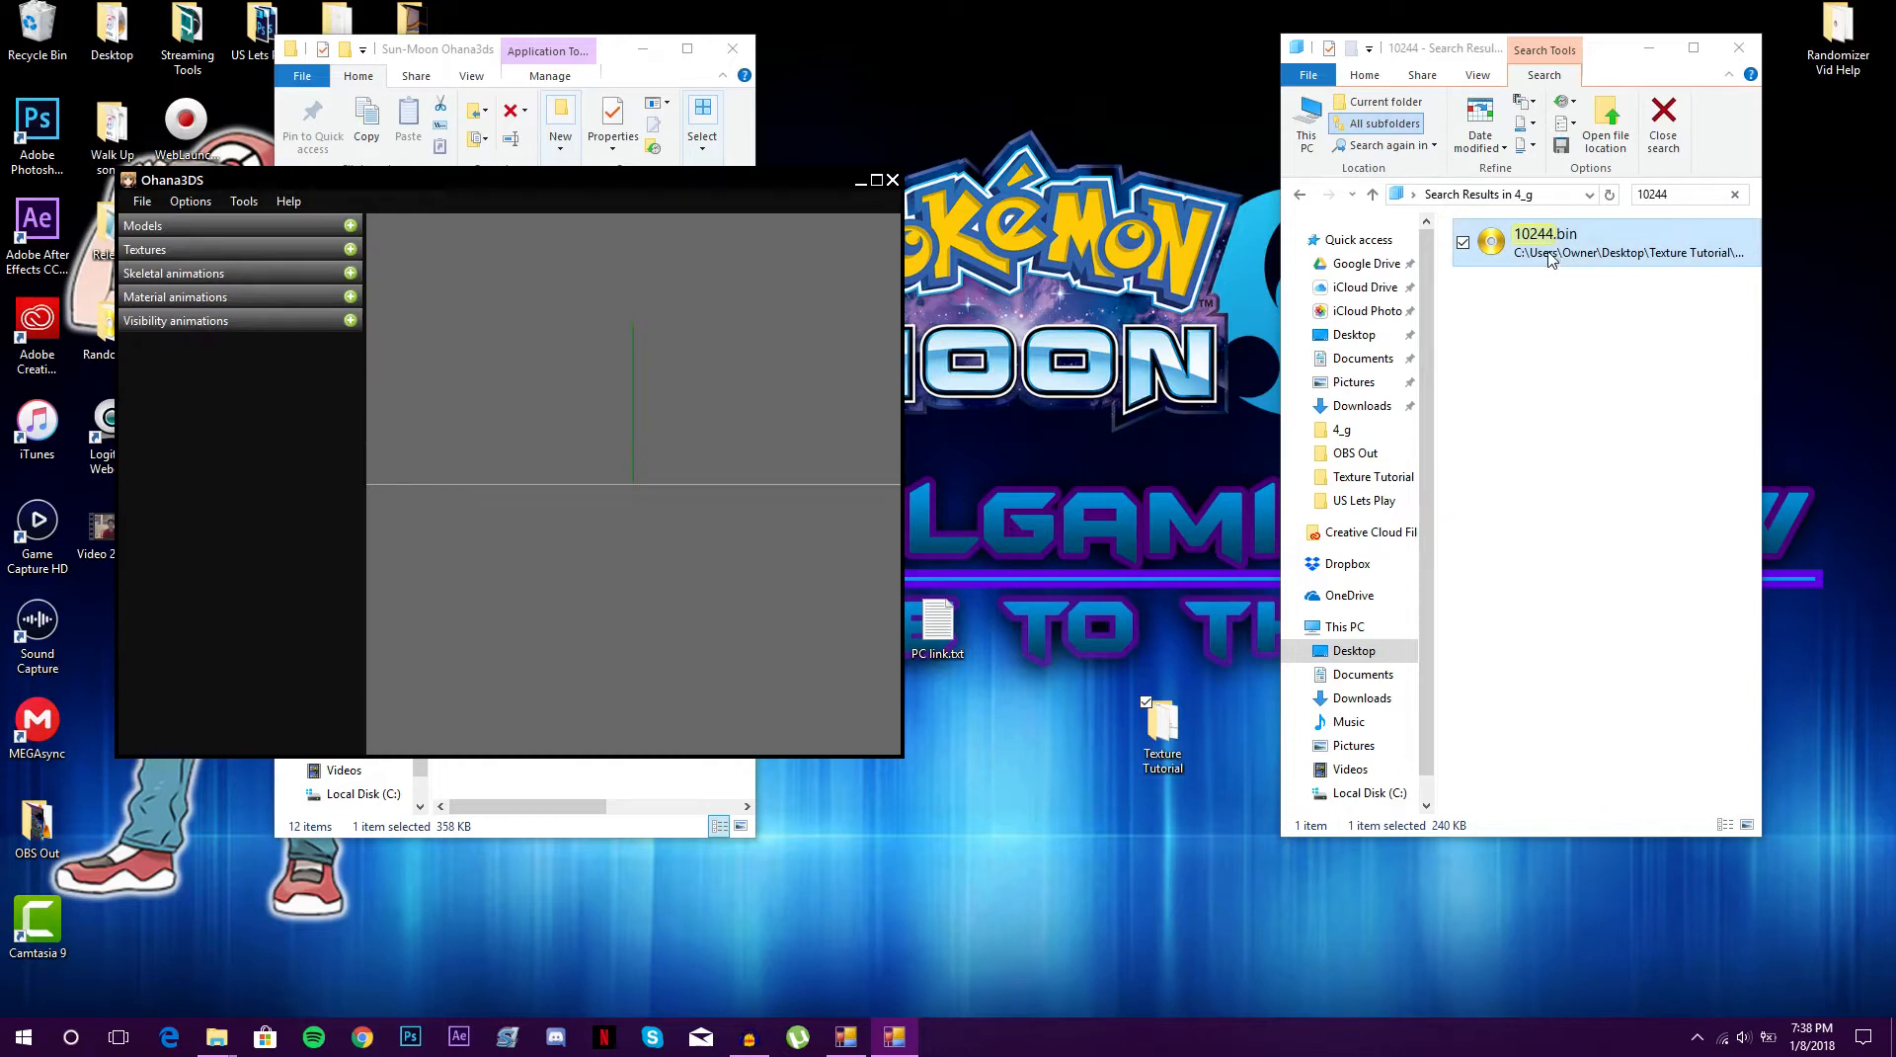
pyautogui.click(351, 250)
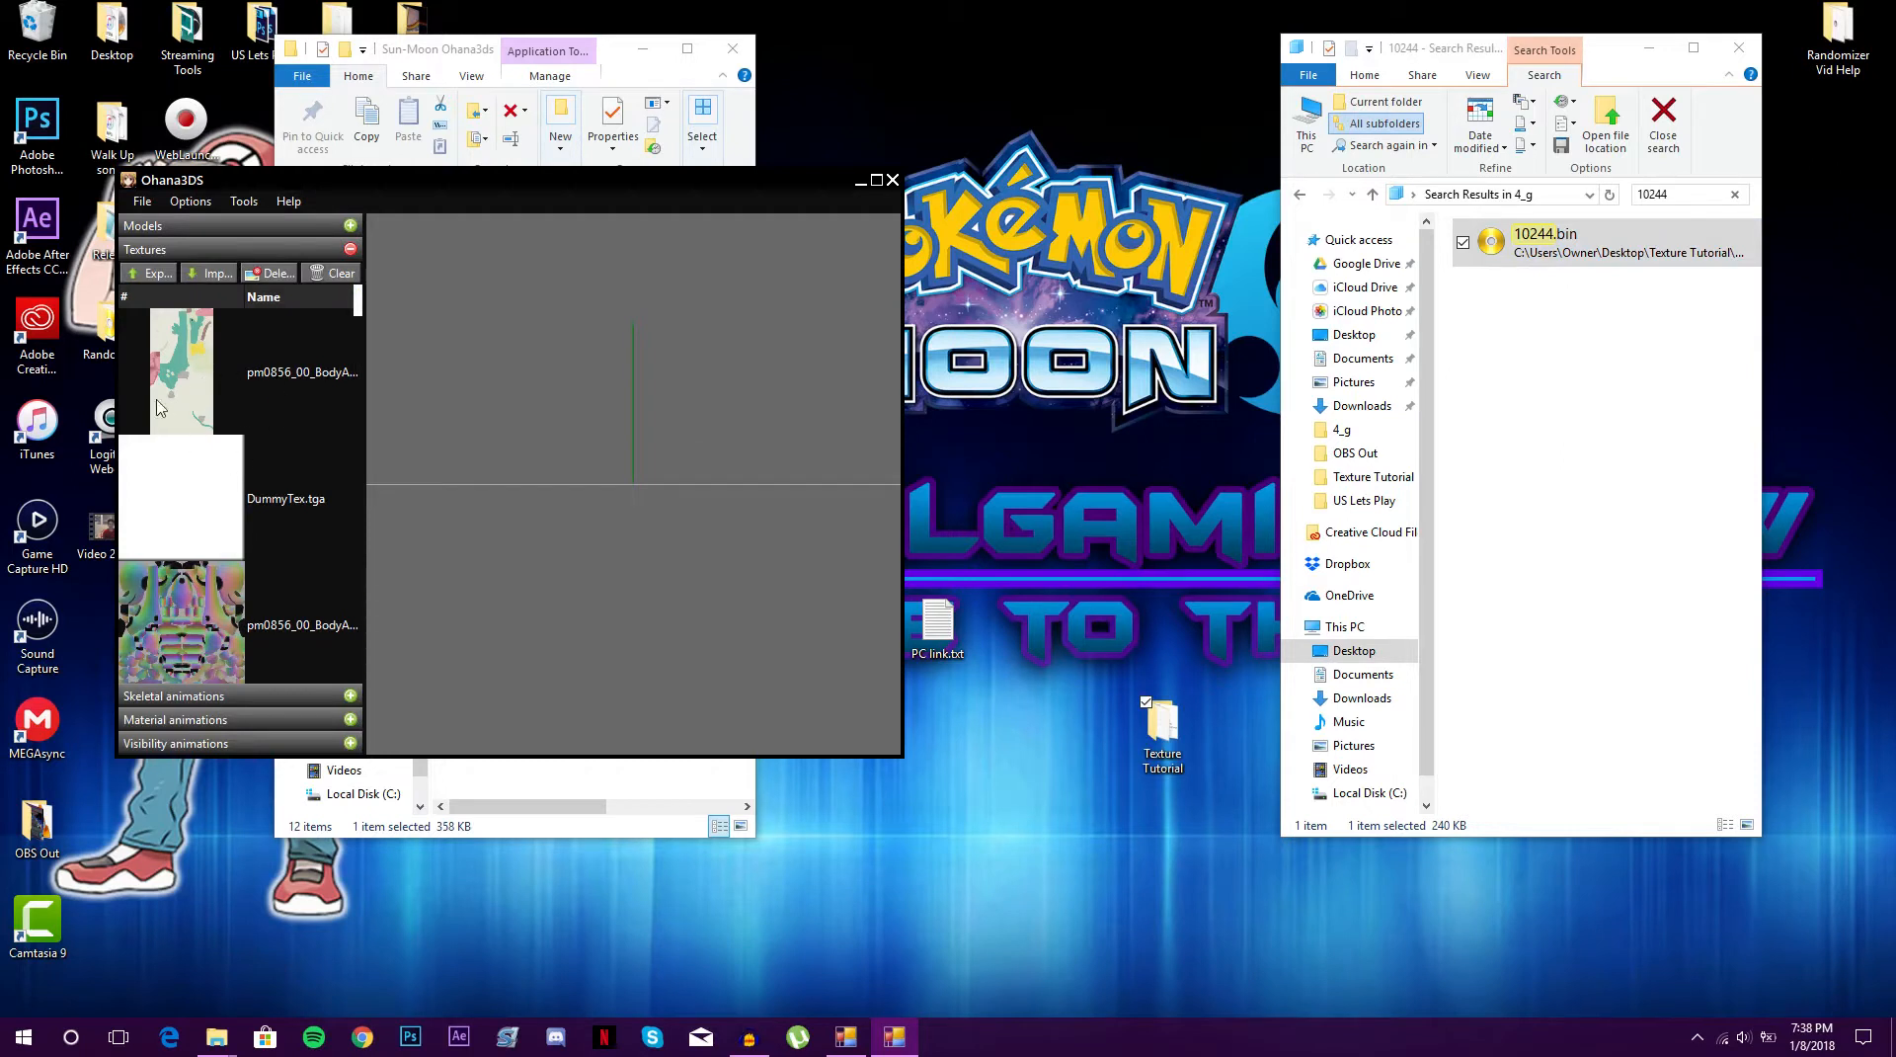
pyautogui.click(154, 274)
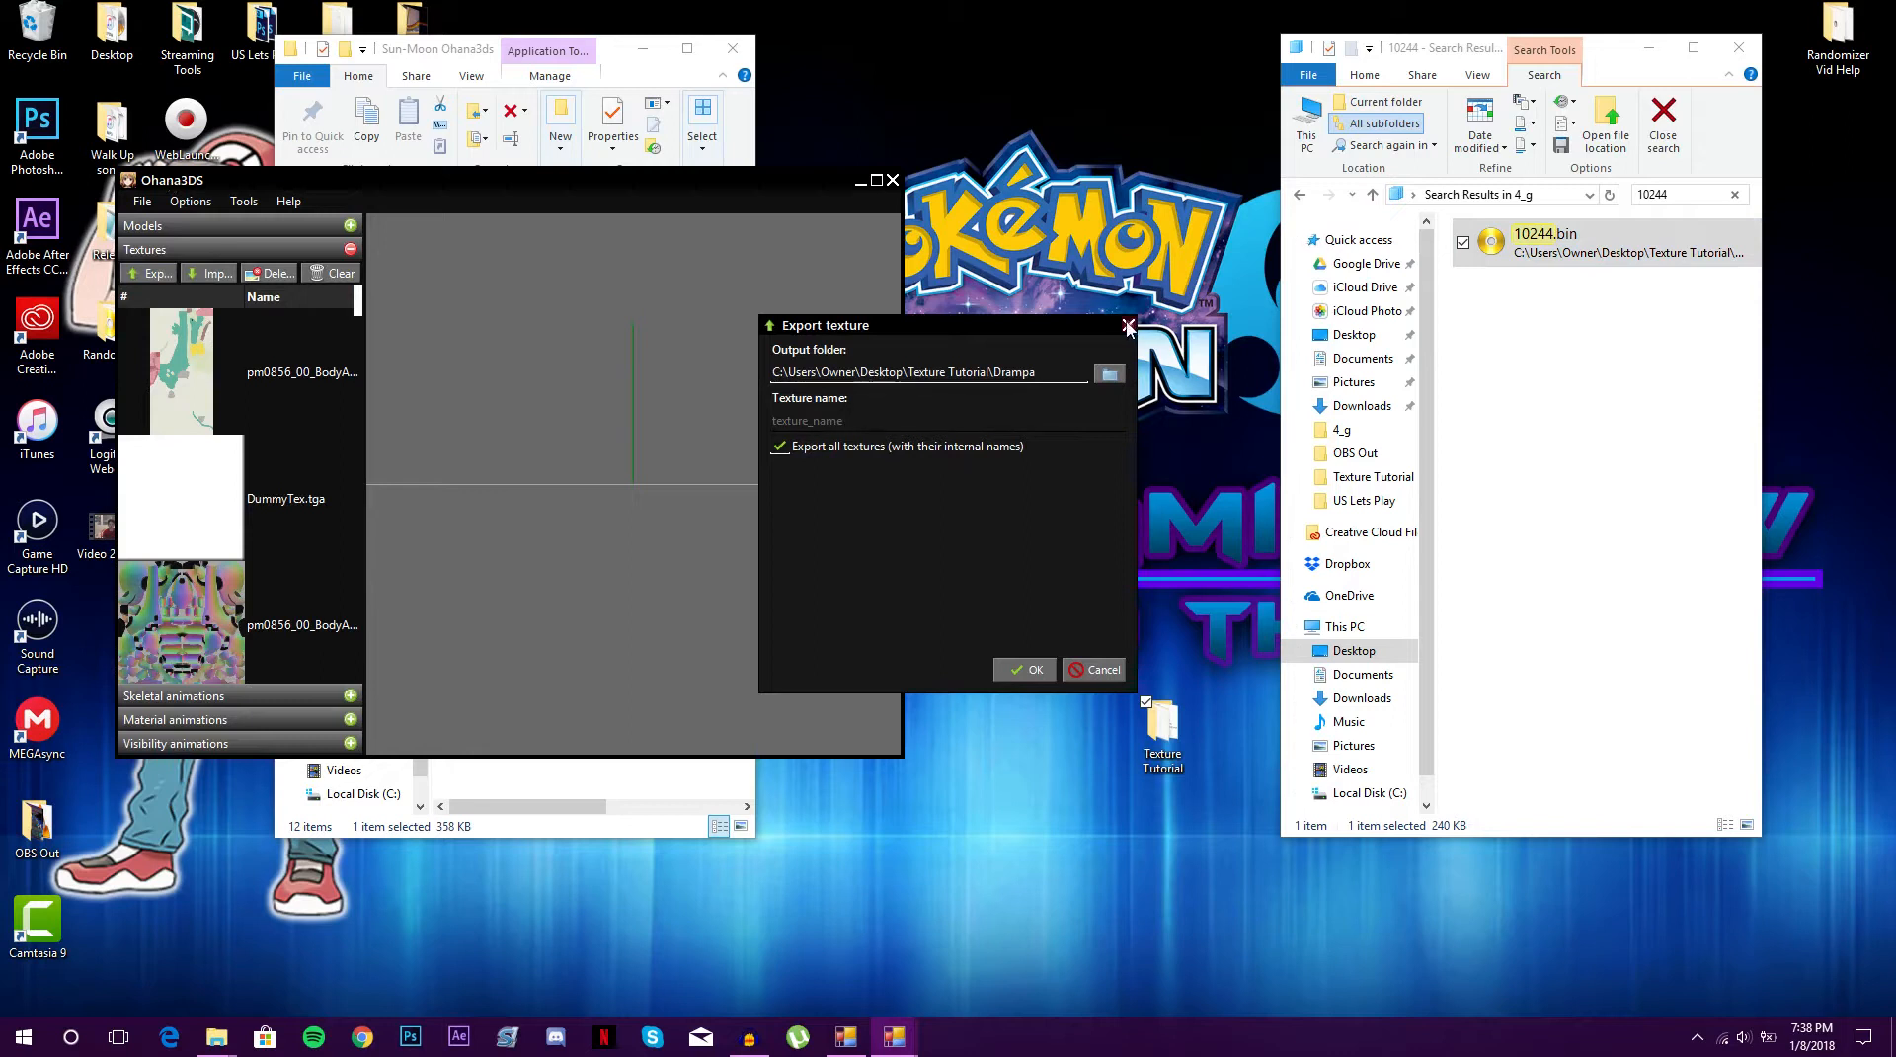
pyautogui.click(1127, 326)
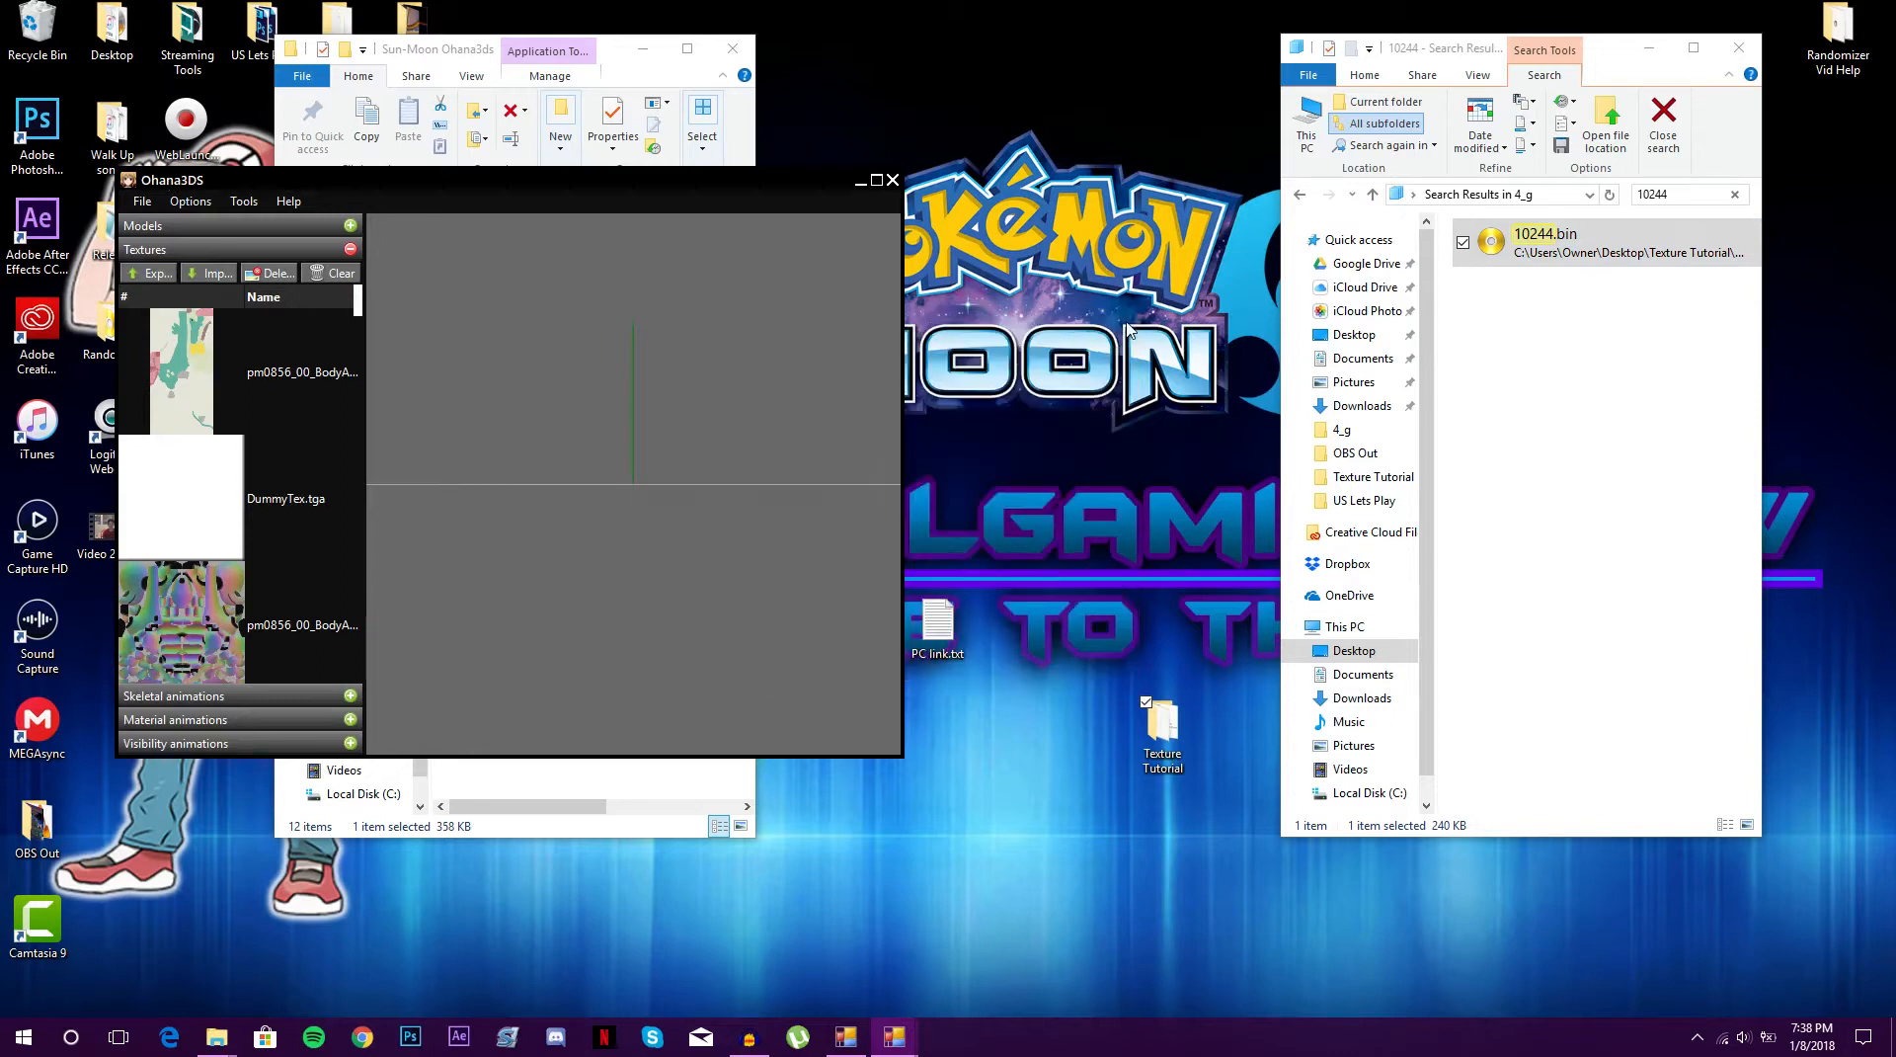
pyautogui.click(892, 181)
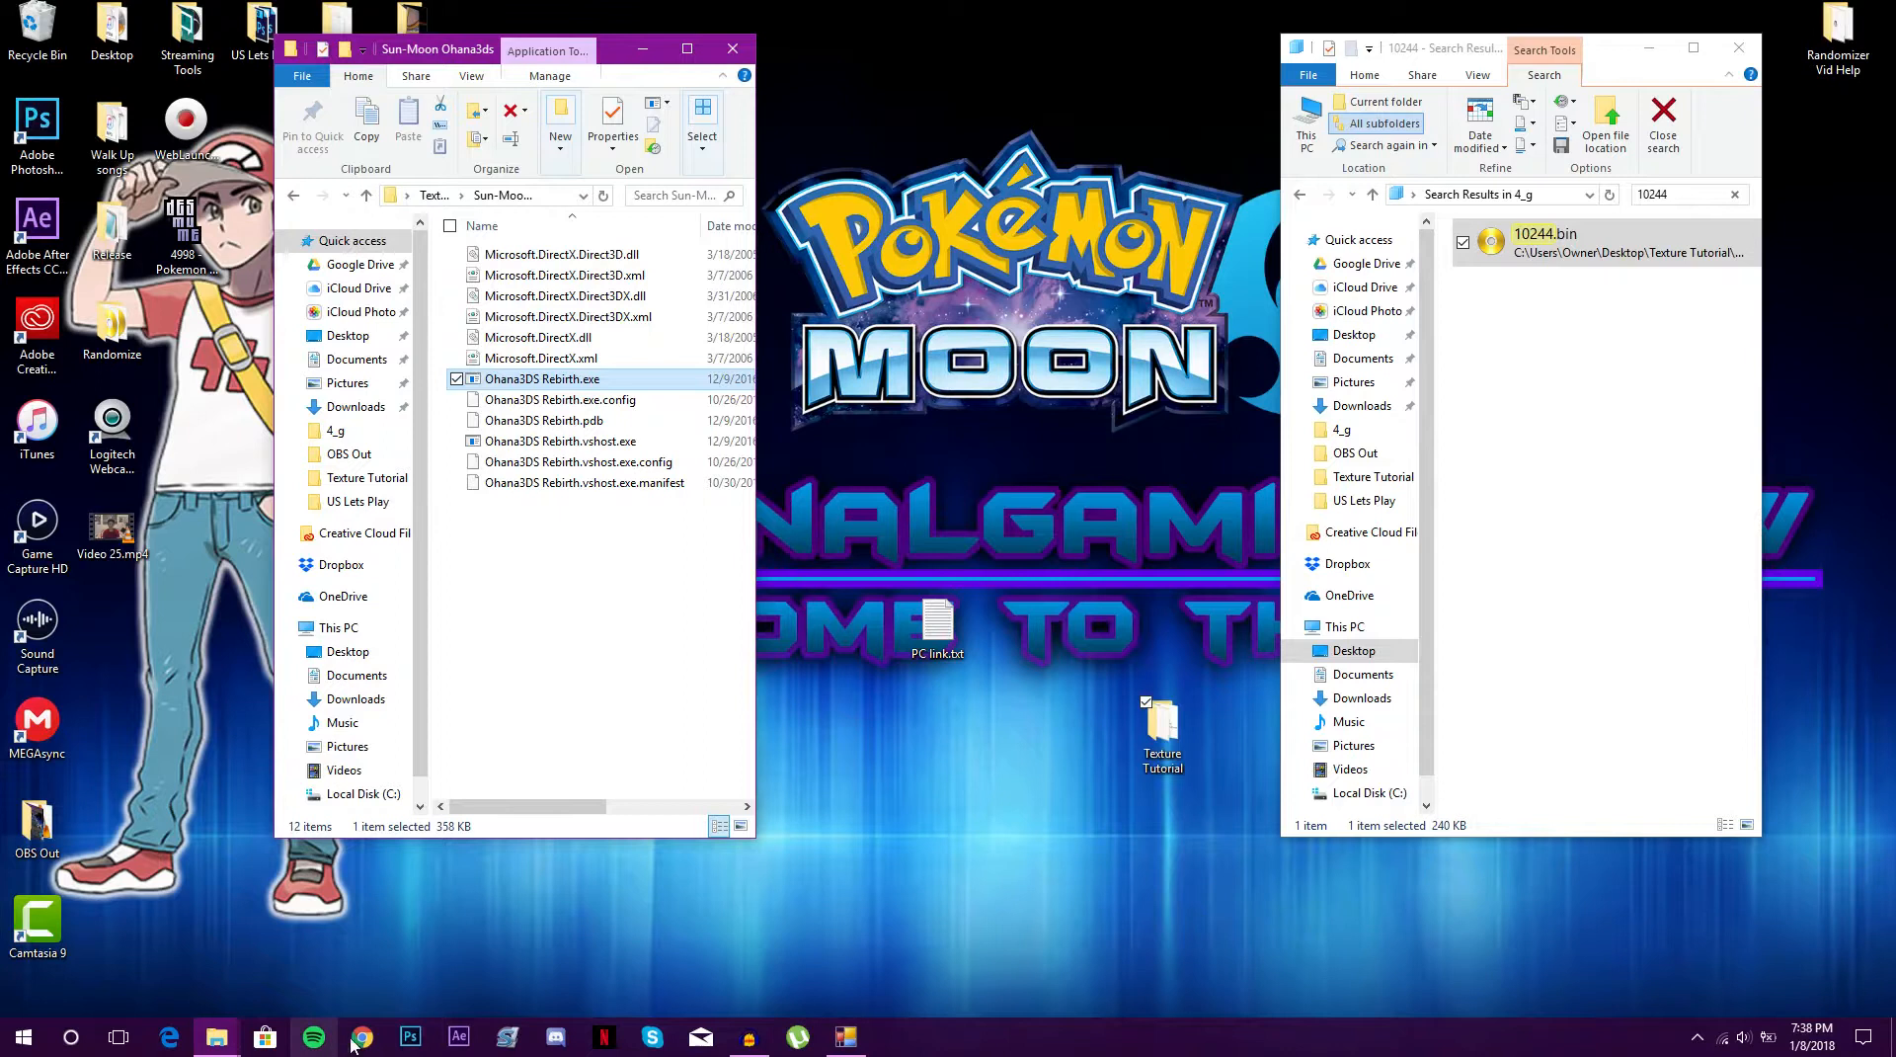
# Relaunch Ohana3DS Rebirth and minimize it, and start the (de)Compress LZ11 tool in pk3DS
pyautogui.doubleClick(567, 383)
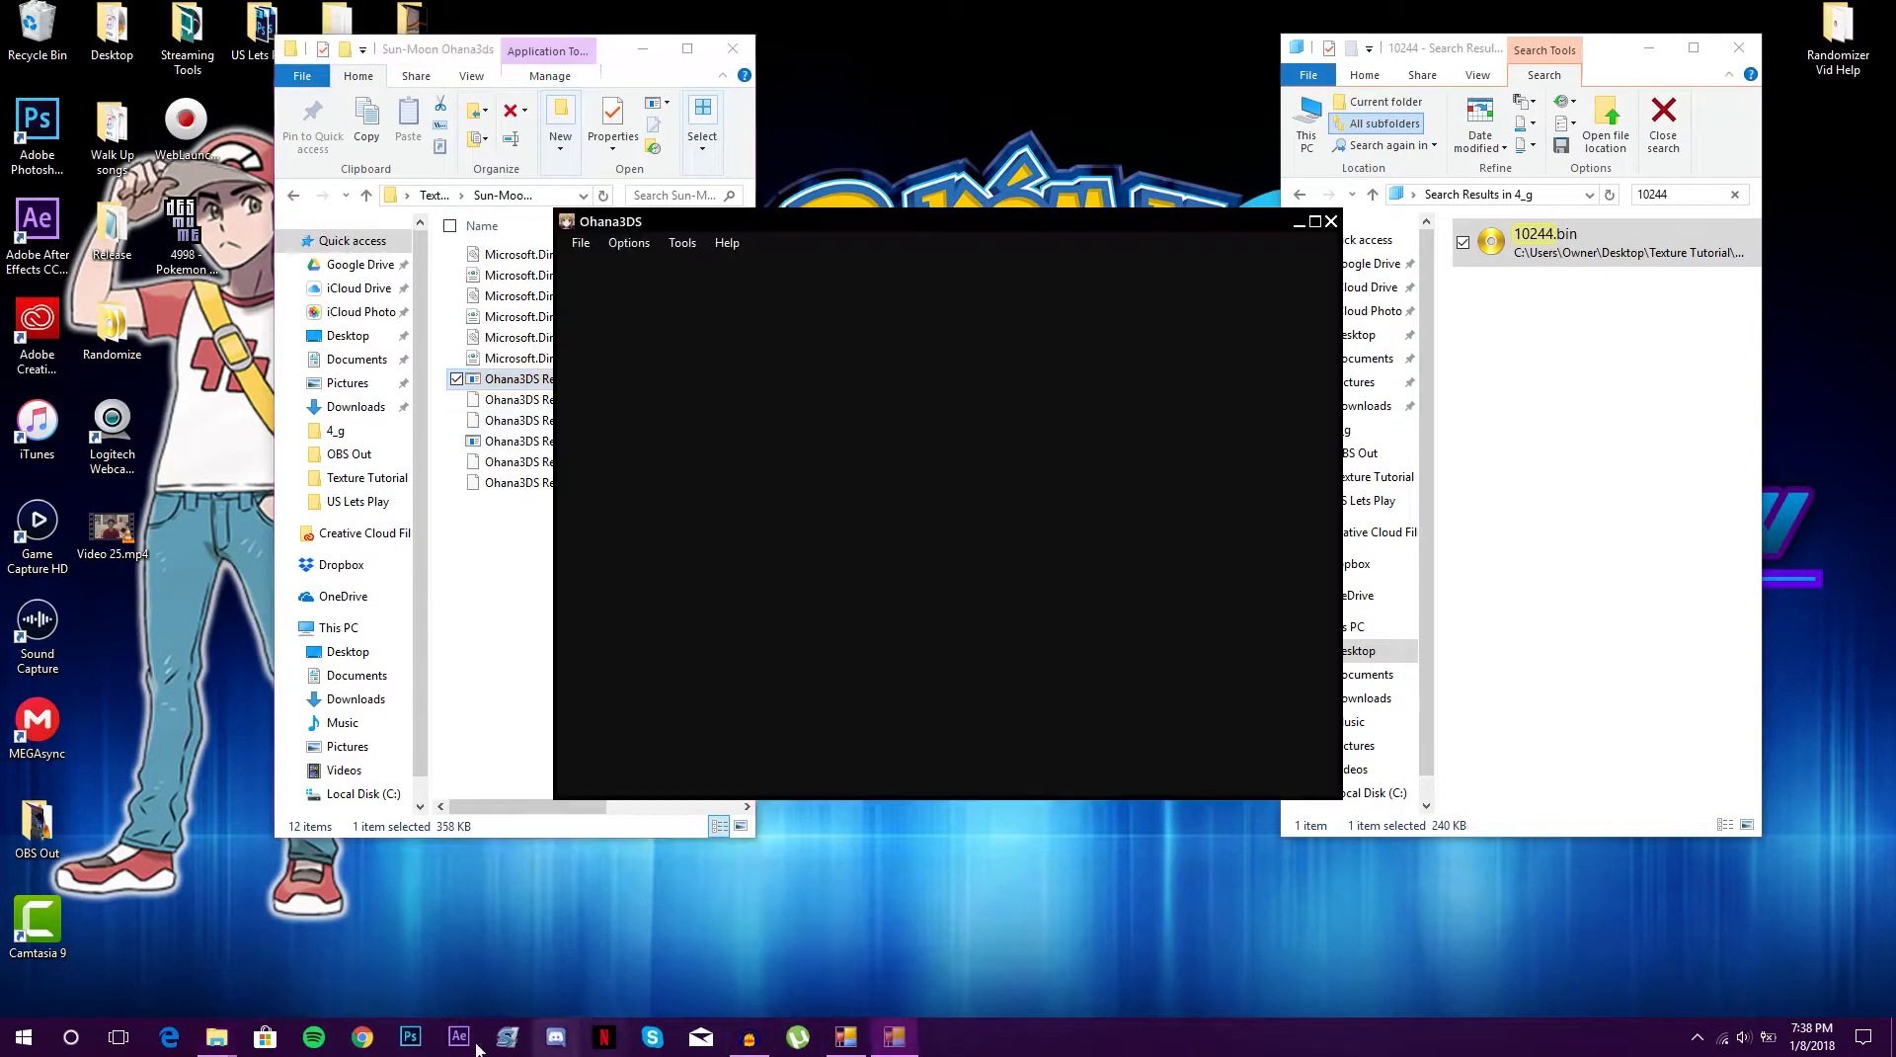
pyautogui.click(1299, 224)
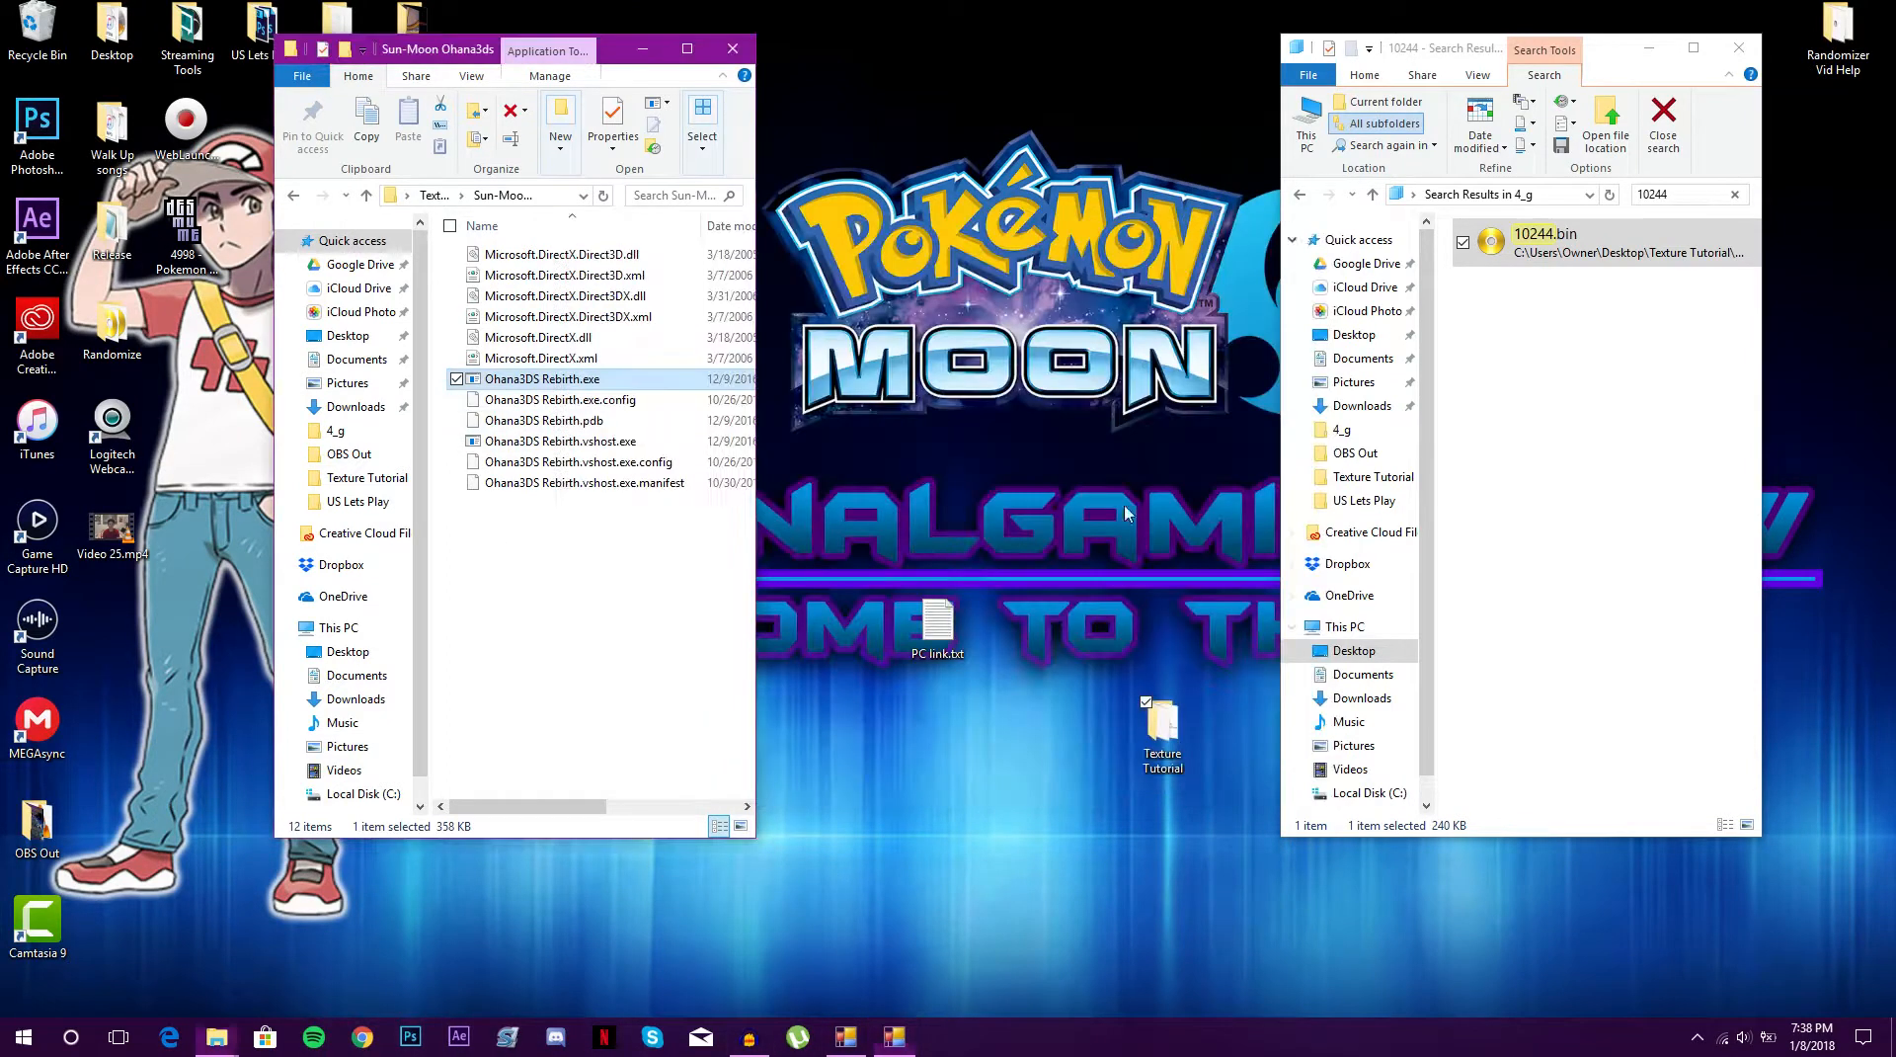
pyautogui.click(852, 1039)
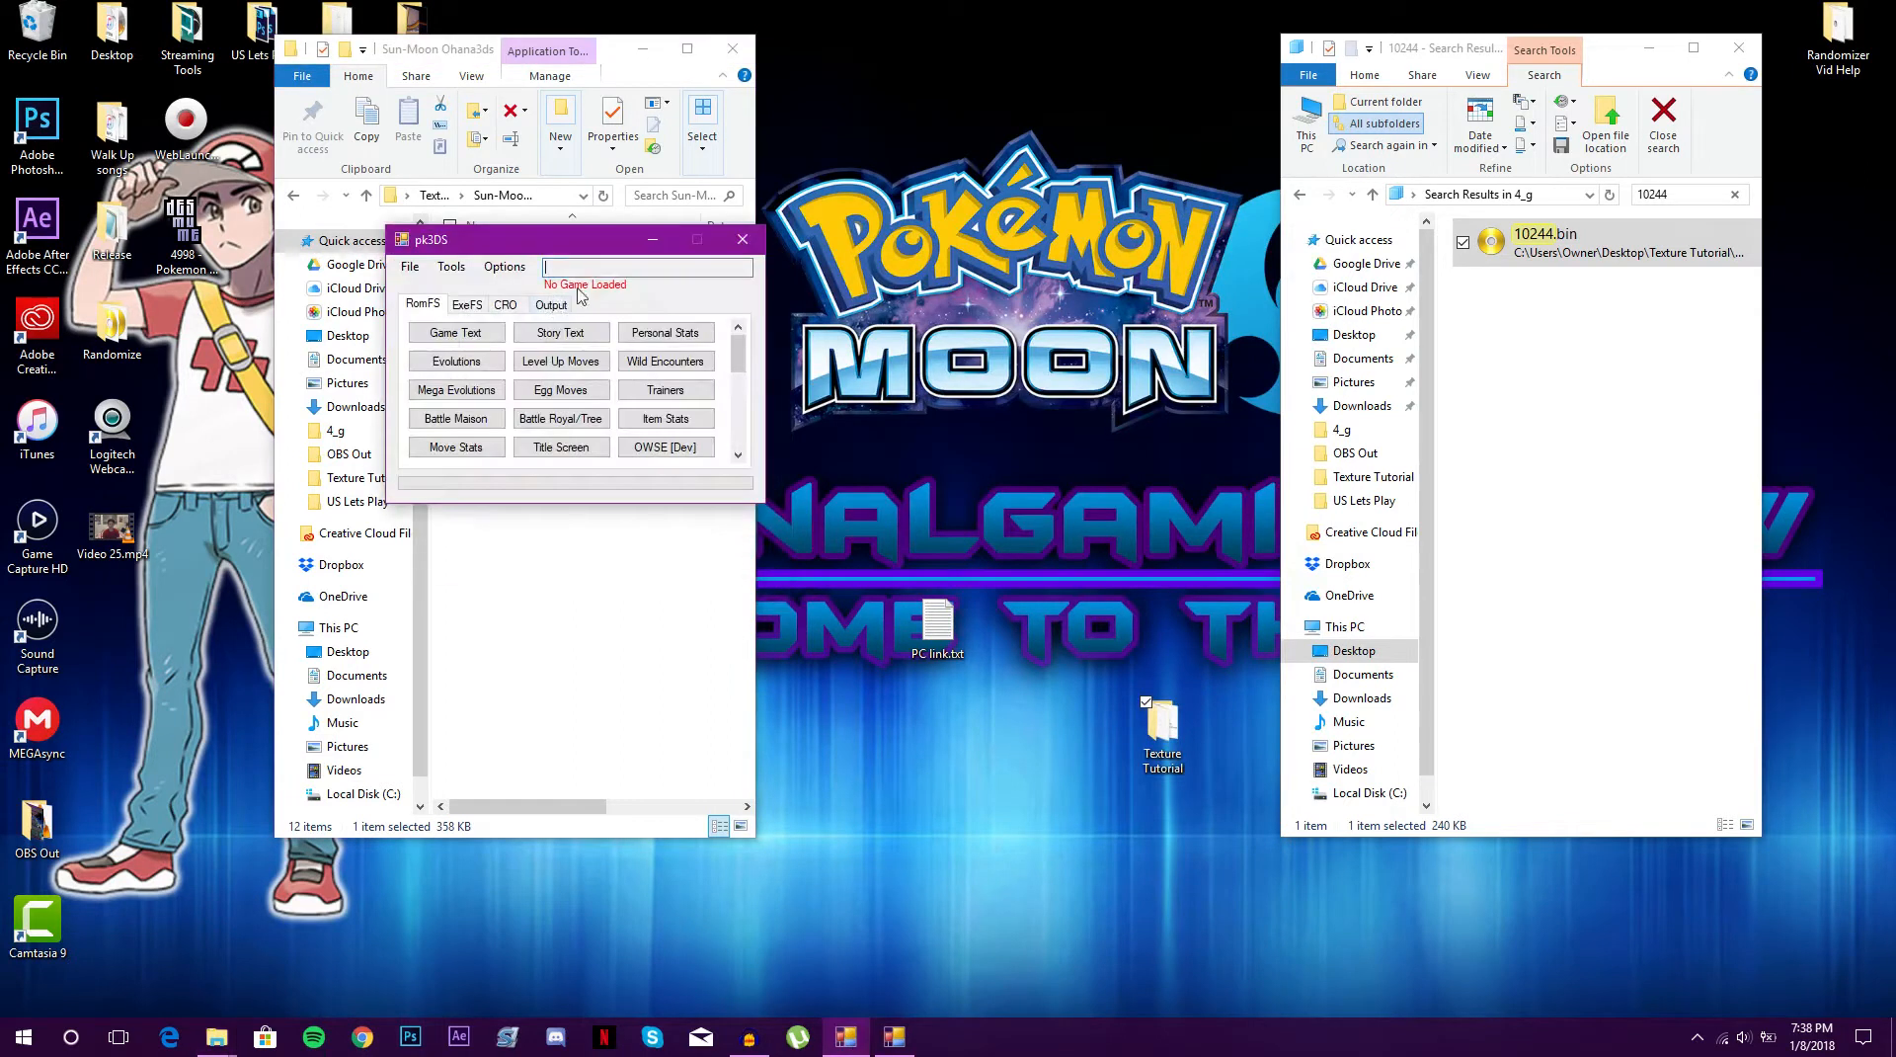
pyautogui.click(468, 277)
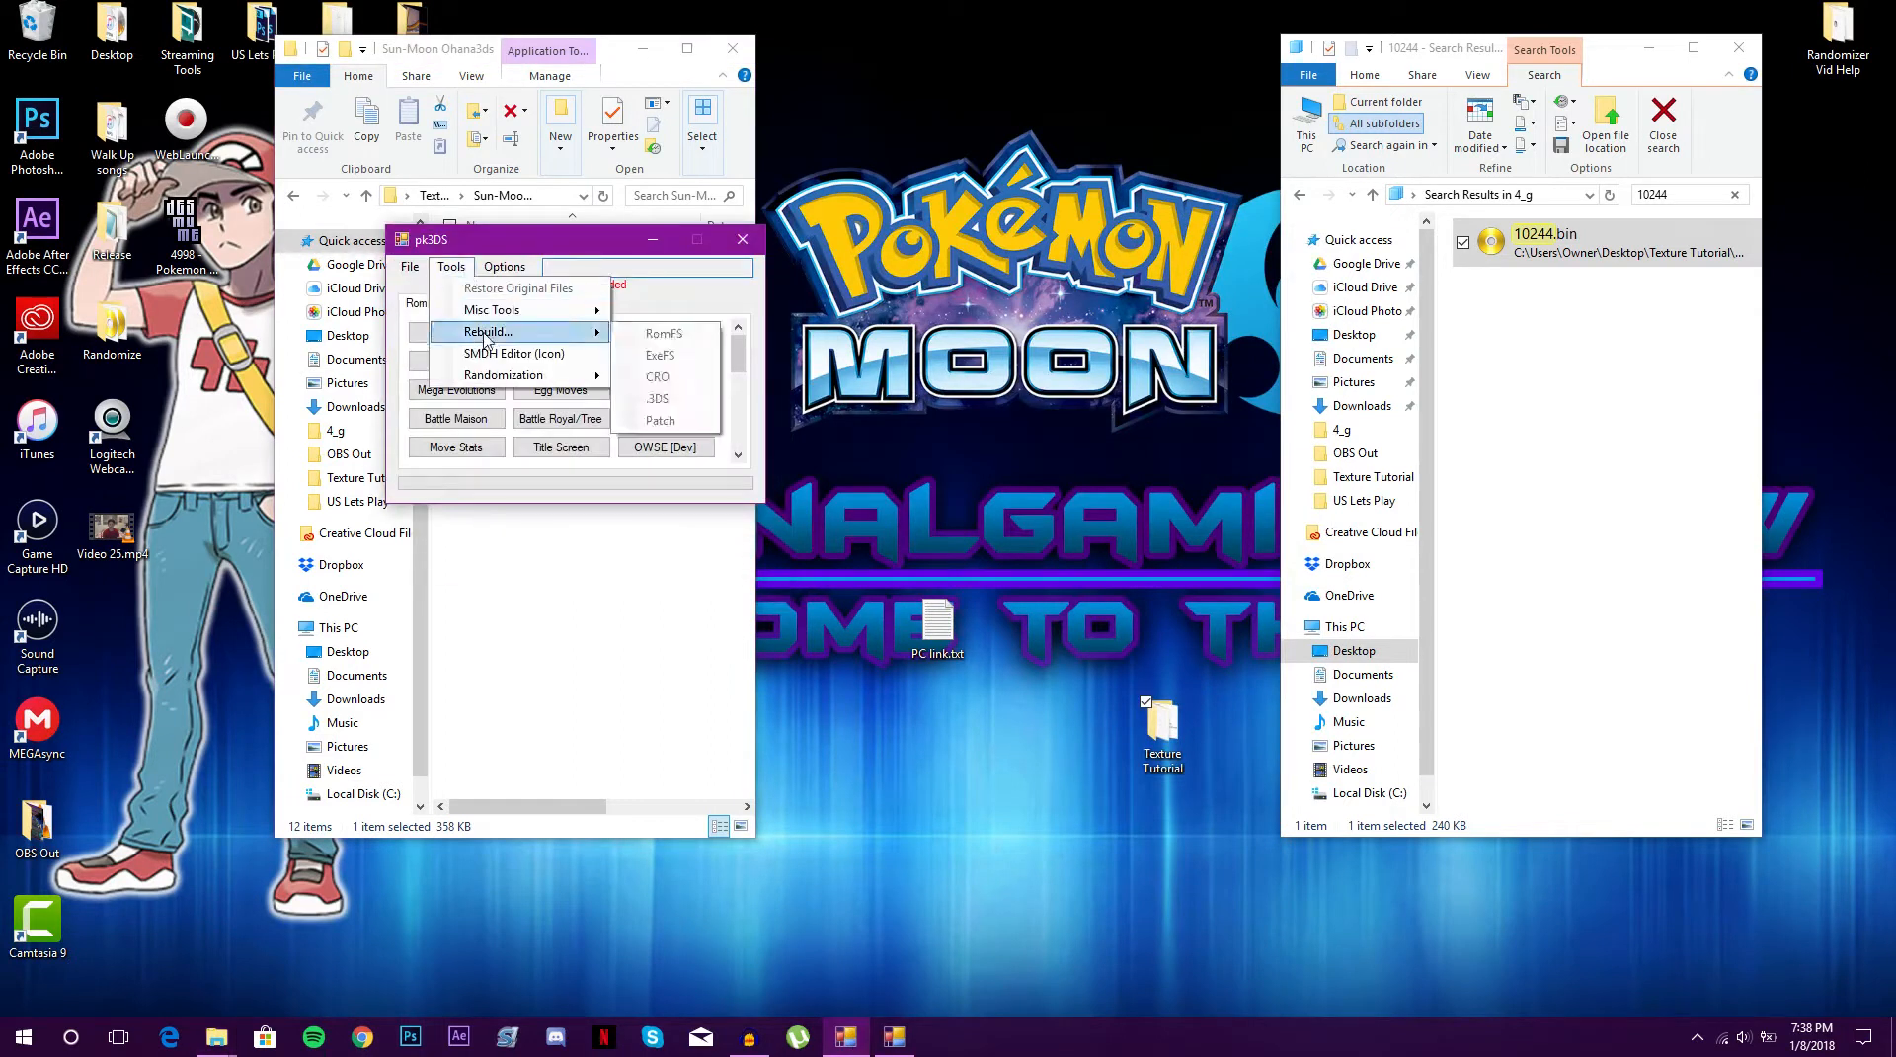
pyautogui.moveTo(536, 311)
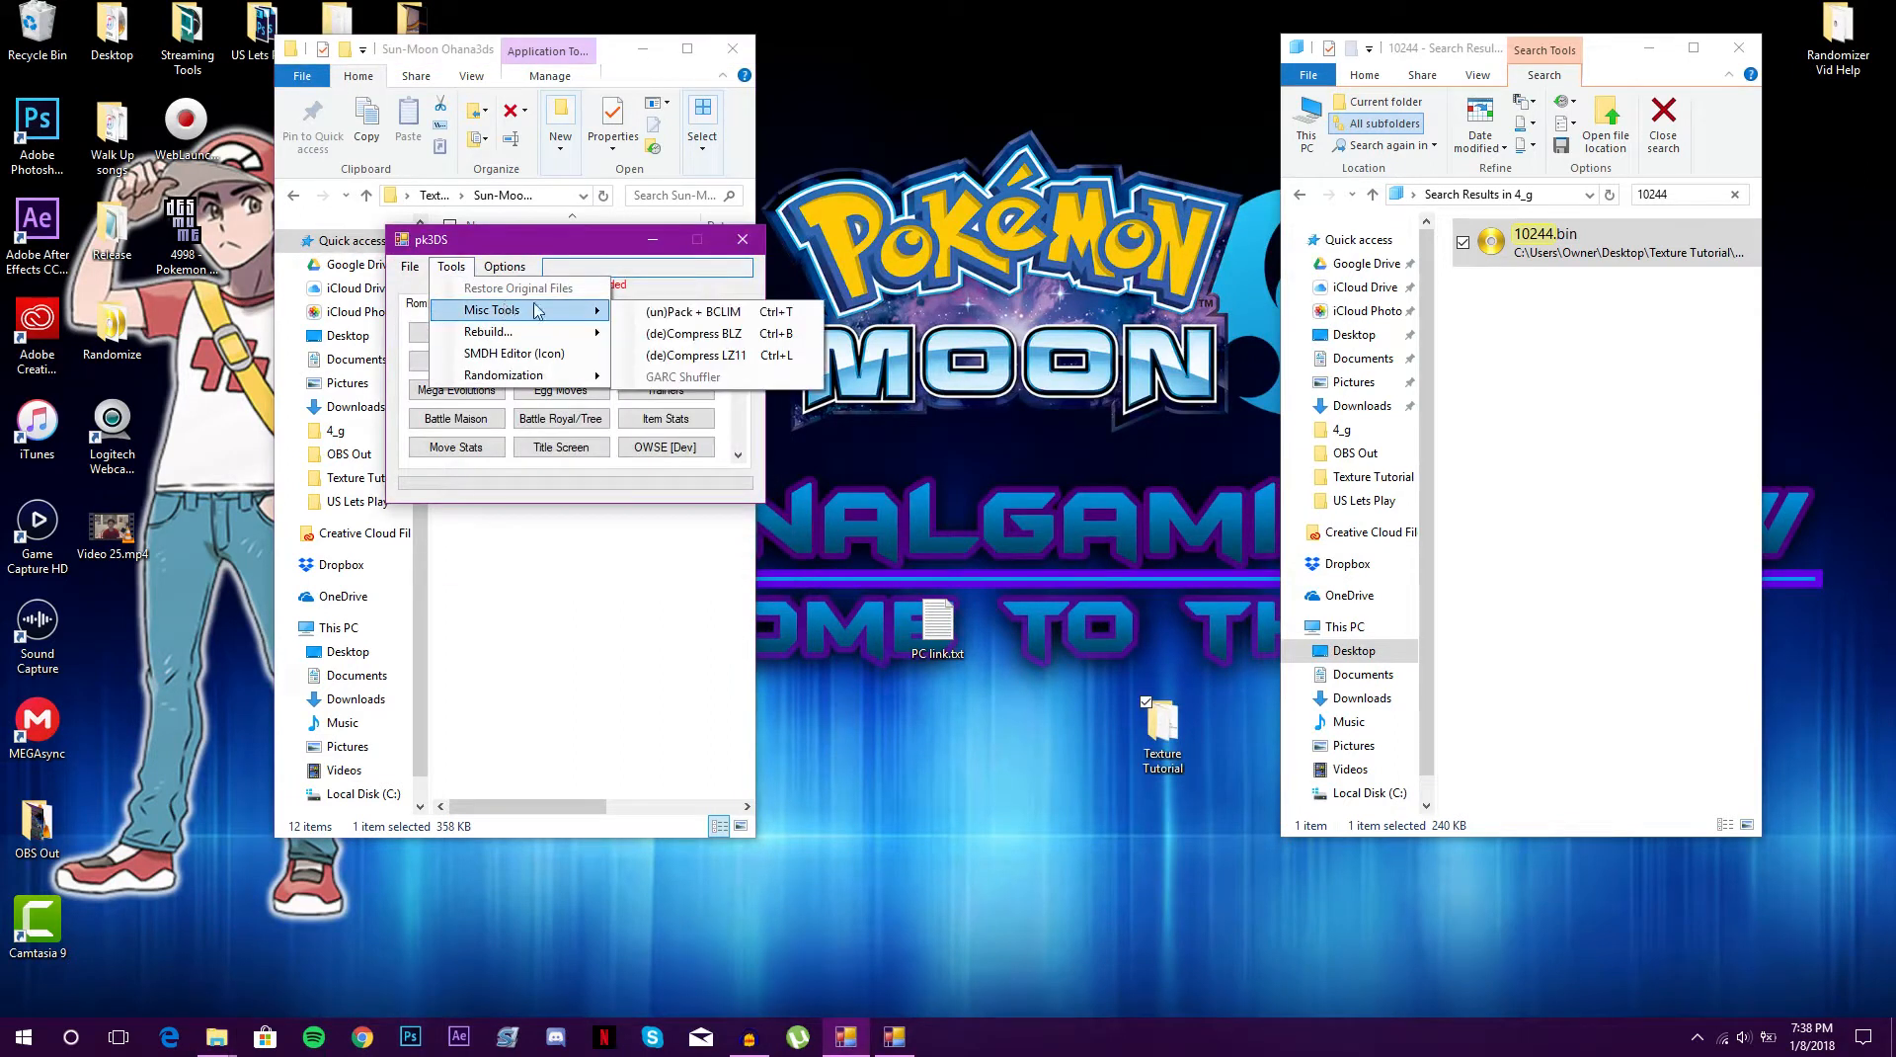
pyautogui.click(788, 359)
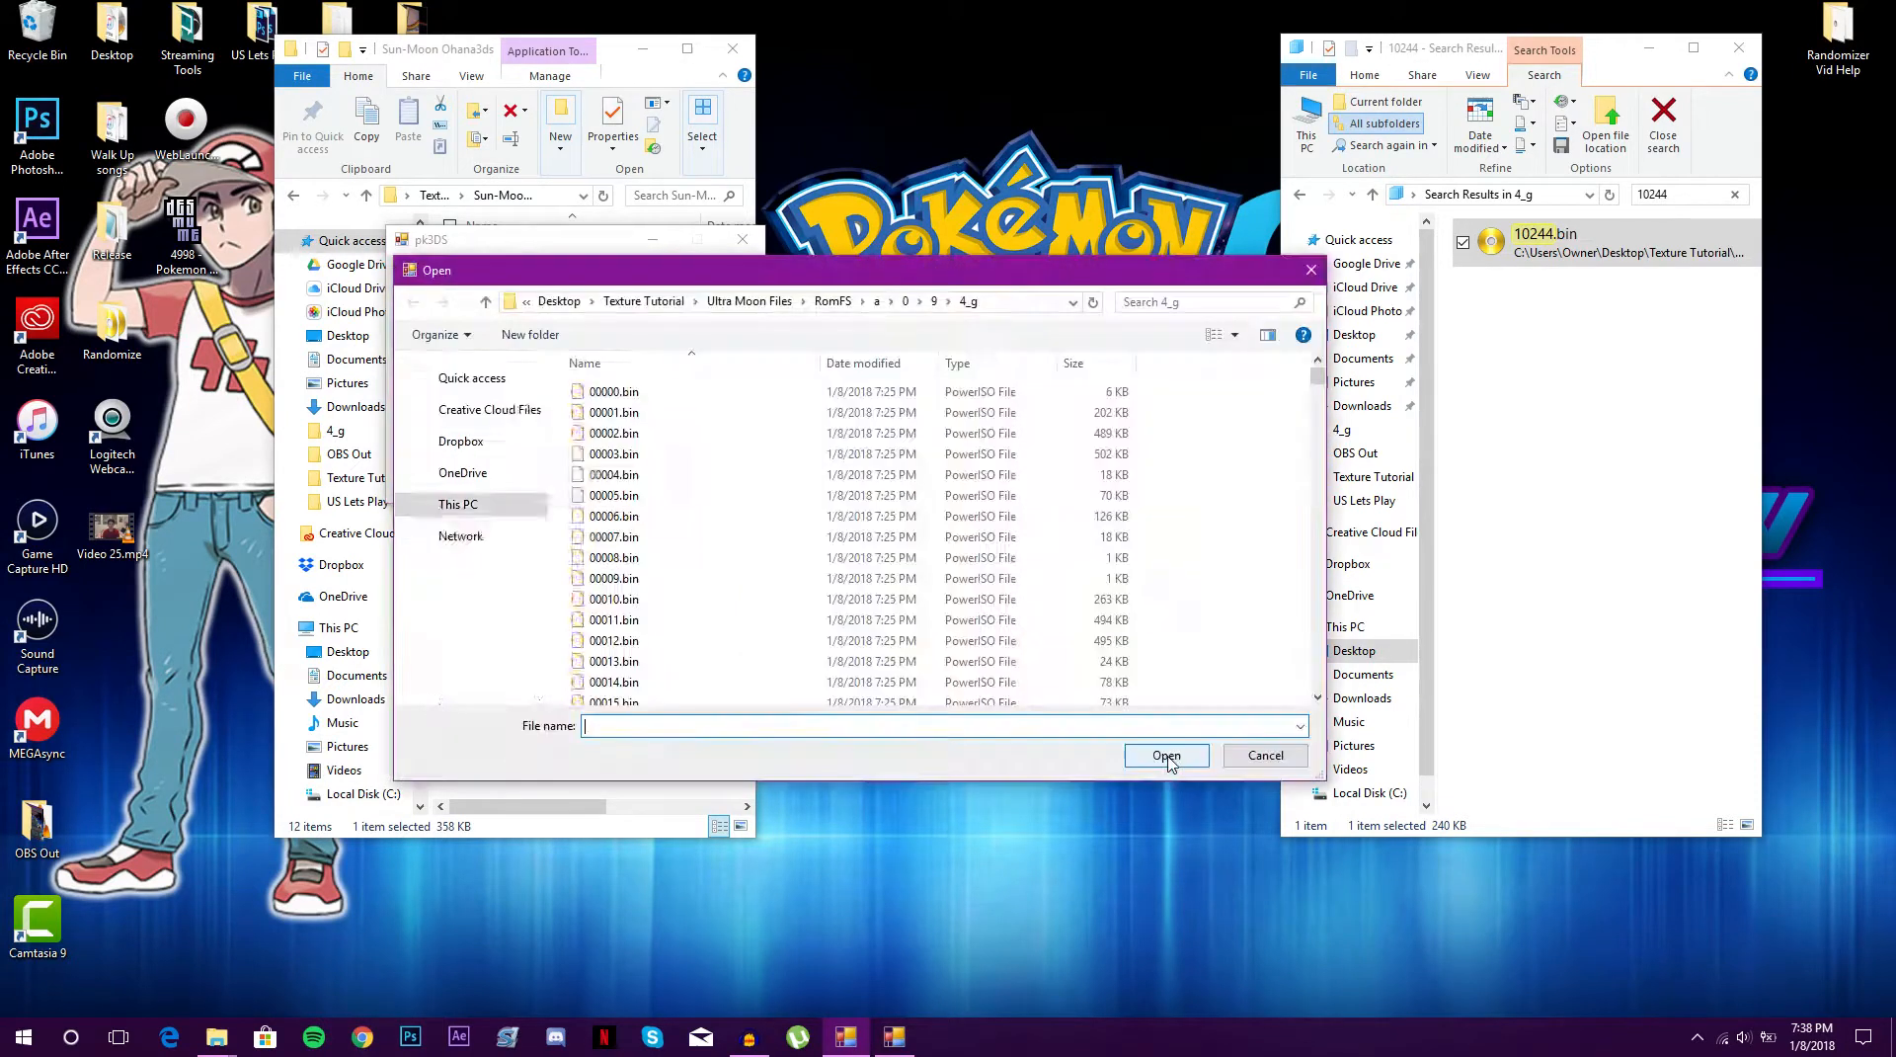
# Find 10244.bin in the 4_g folder with a search for 10244 and decompress it
pyautogui.click(1223, 305)
pyautogui.write('10244')
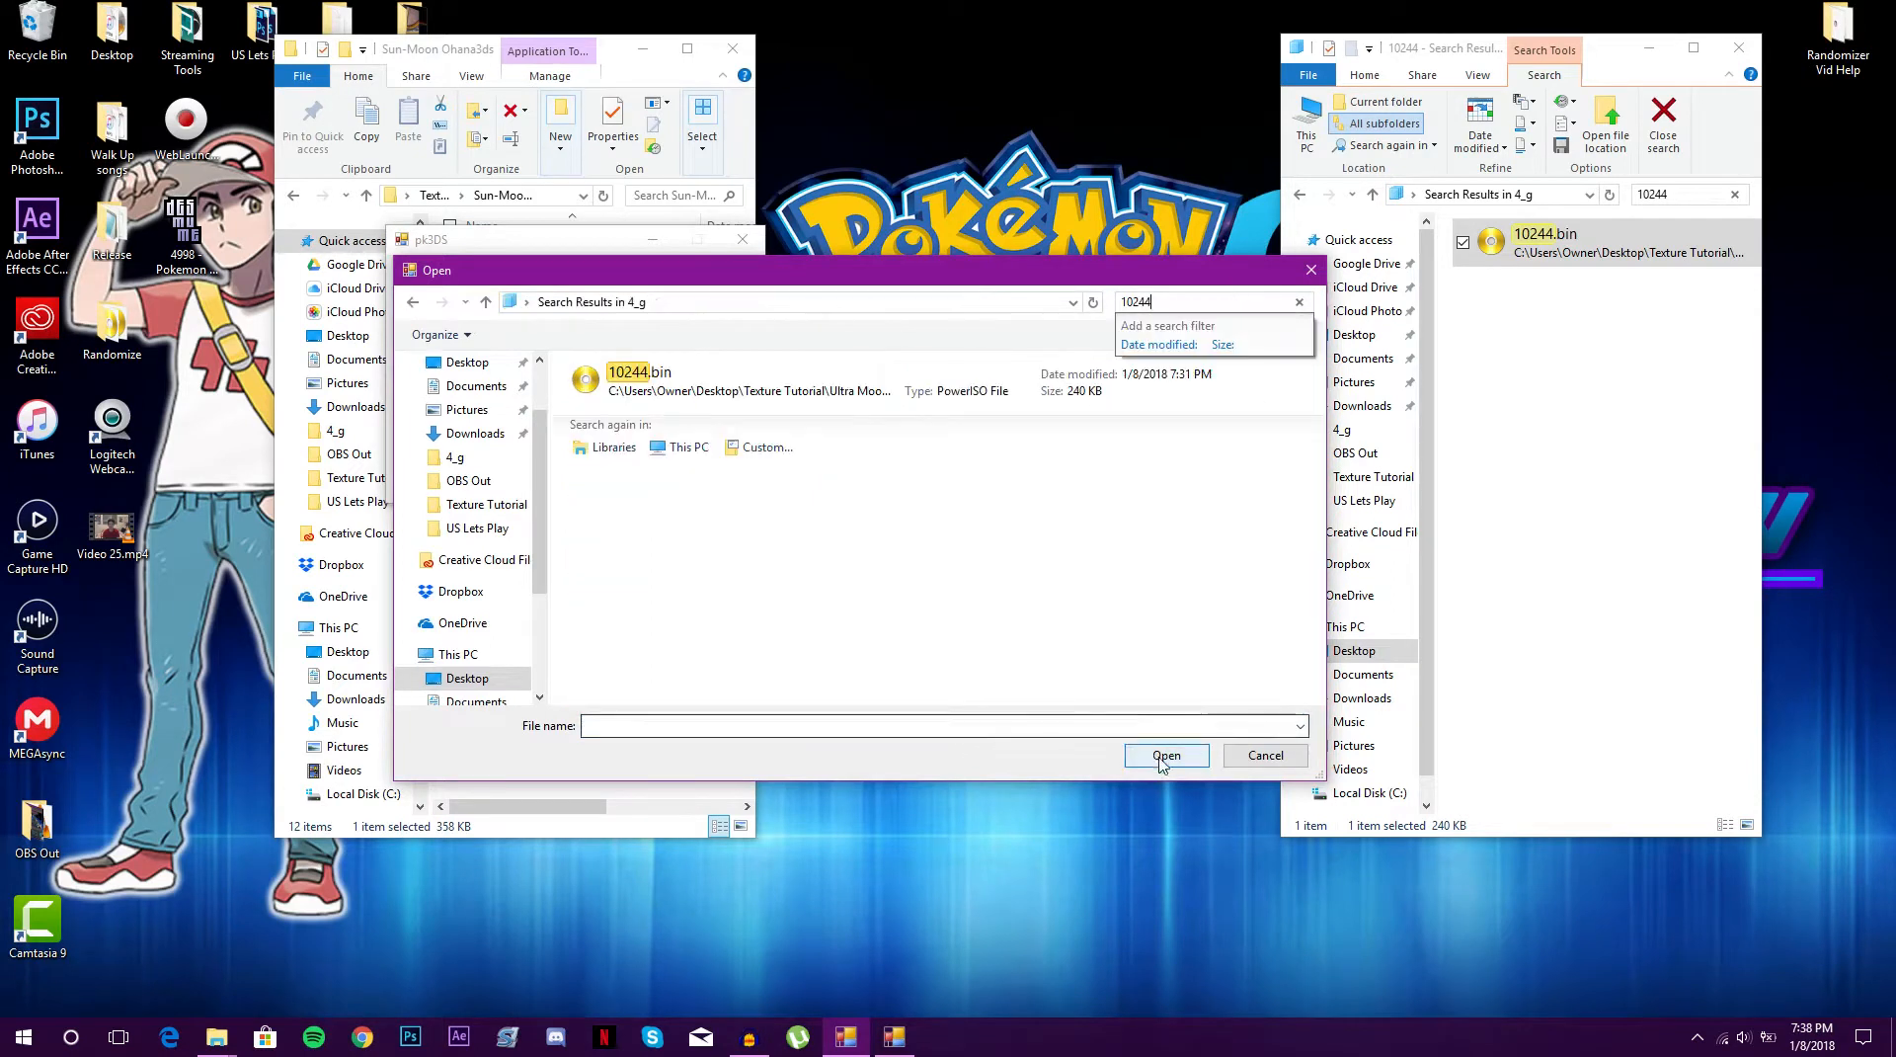
pyautogui.click(778, 395)
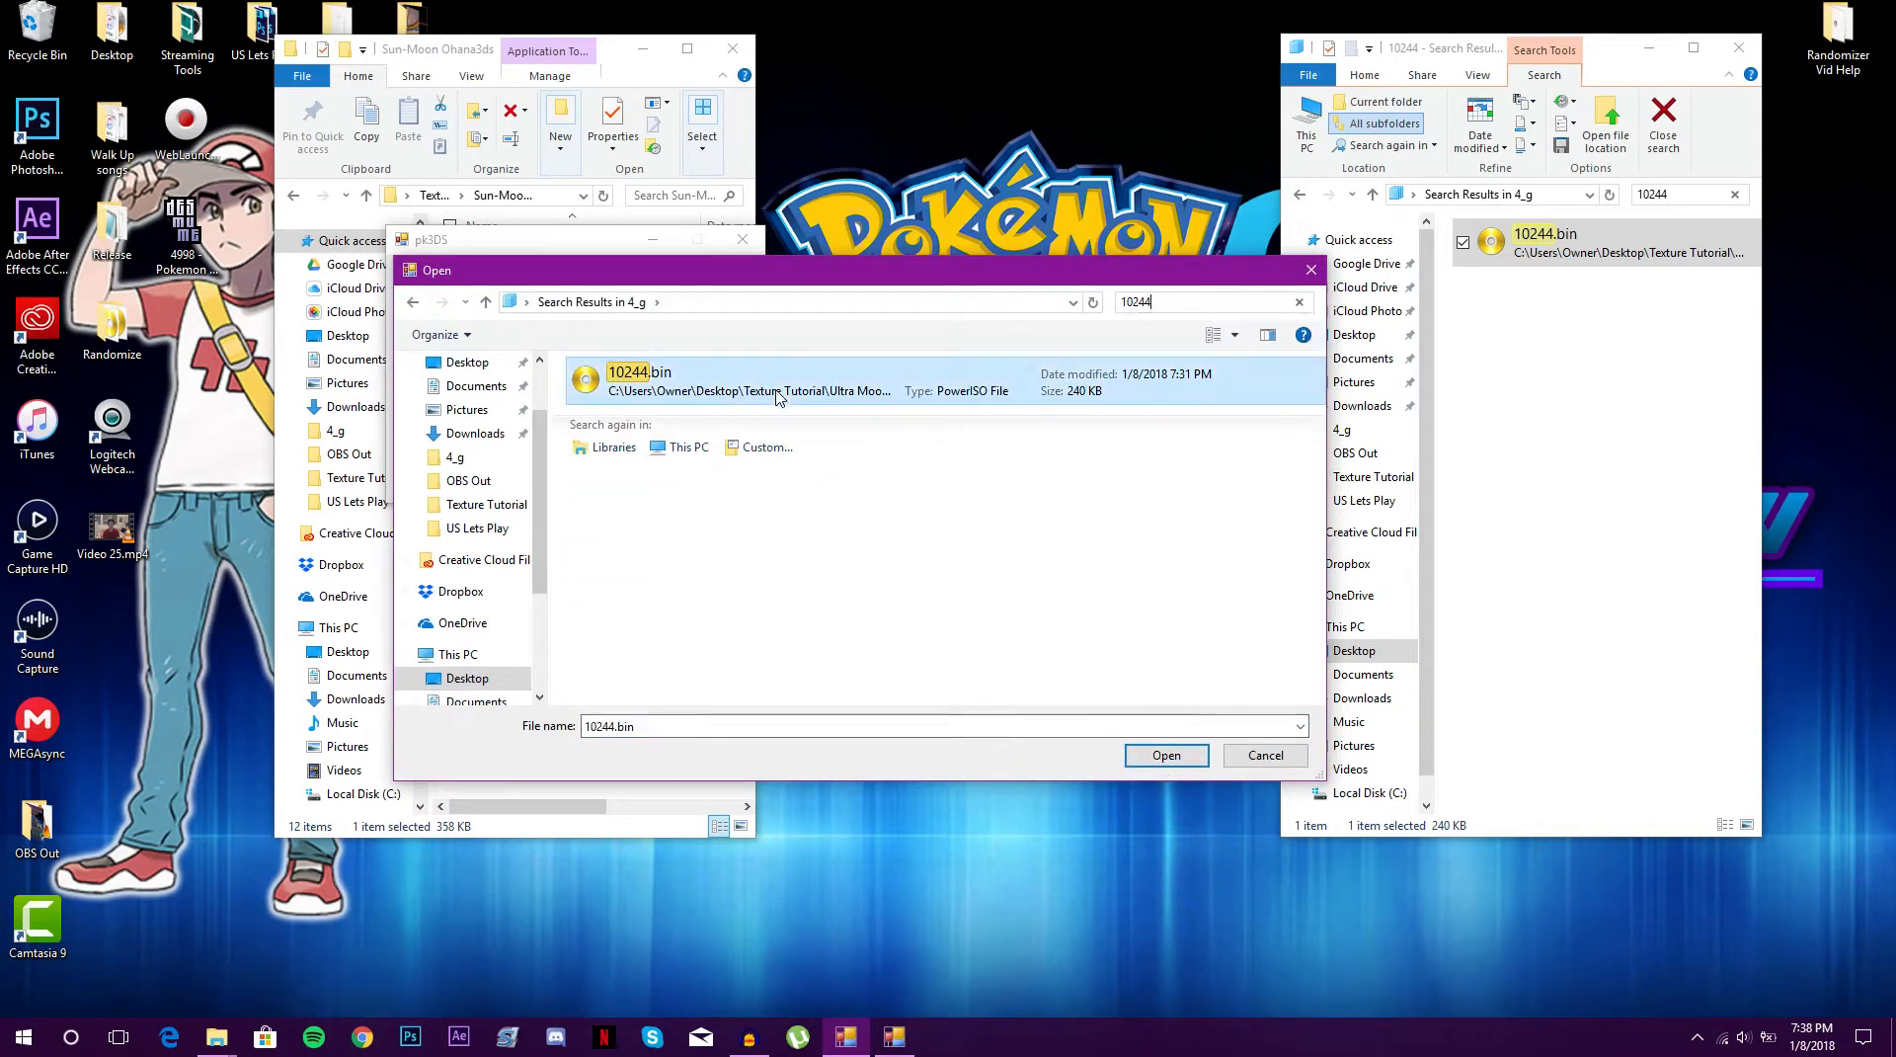
pyautogui.click(1164, 755)
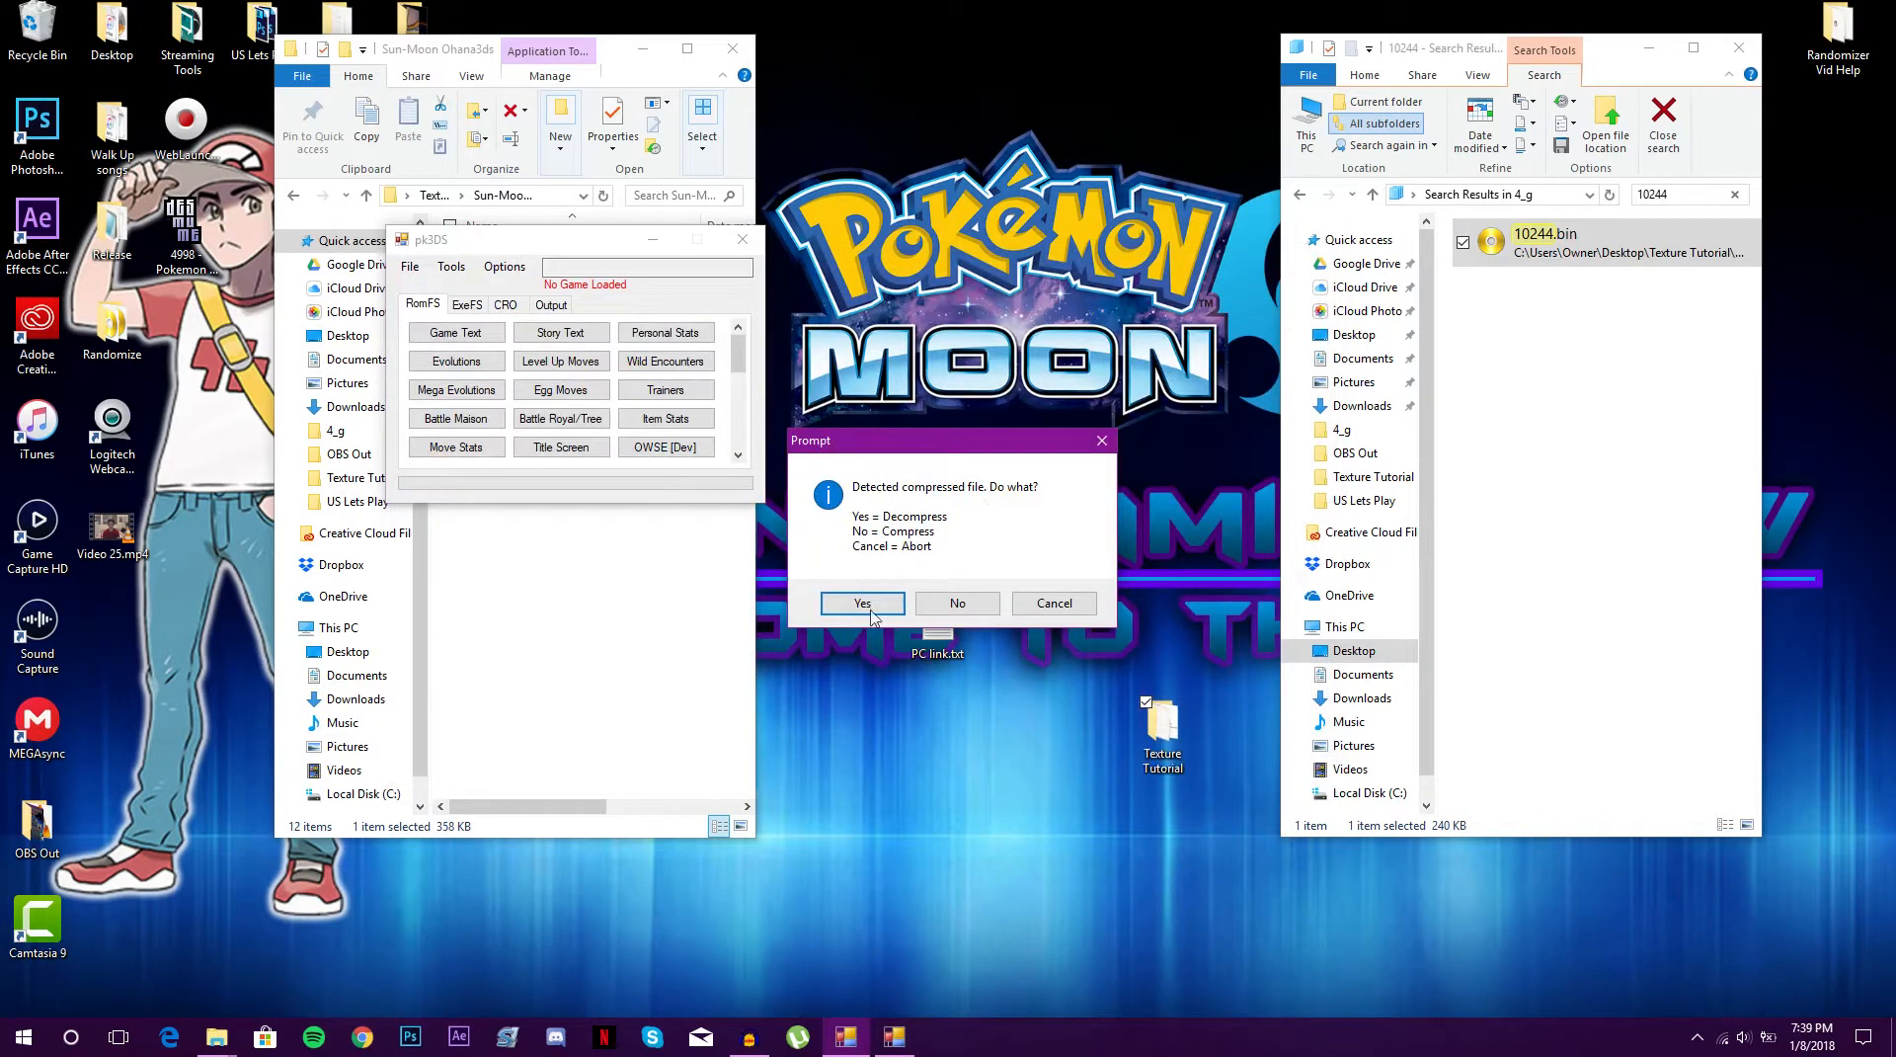
pyautogui.click(862, 603)
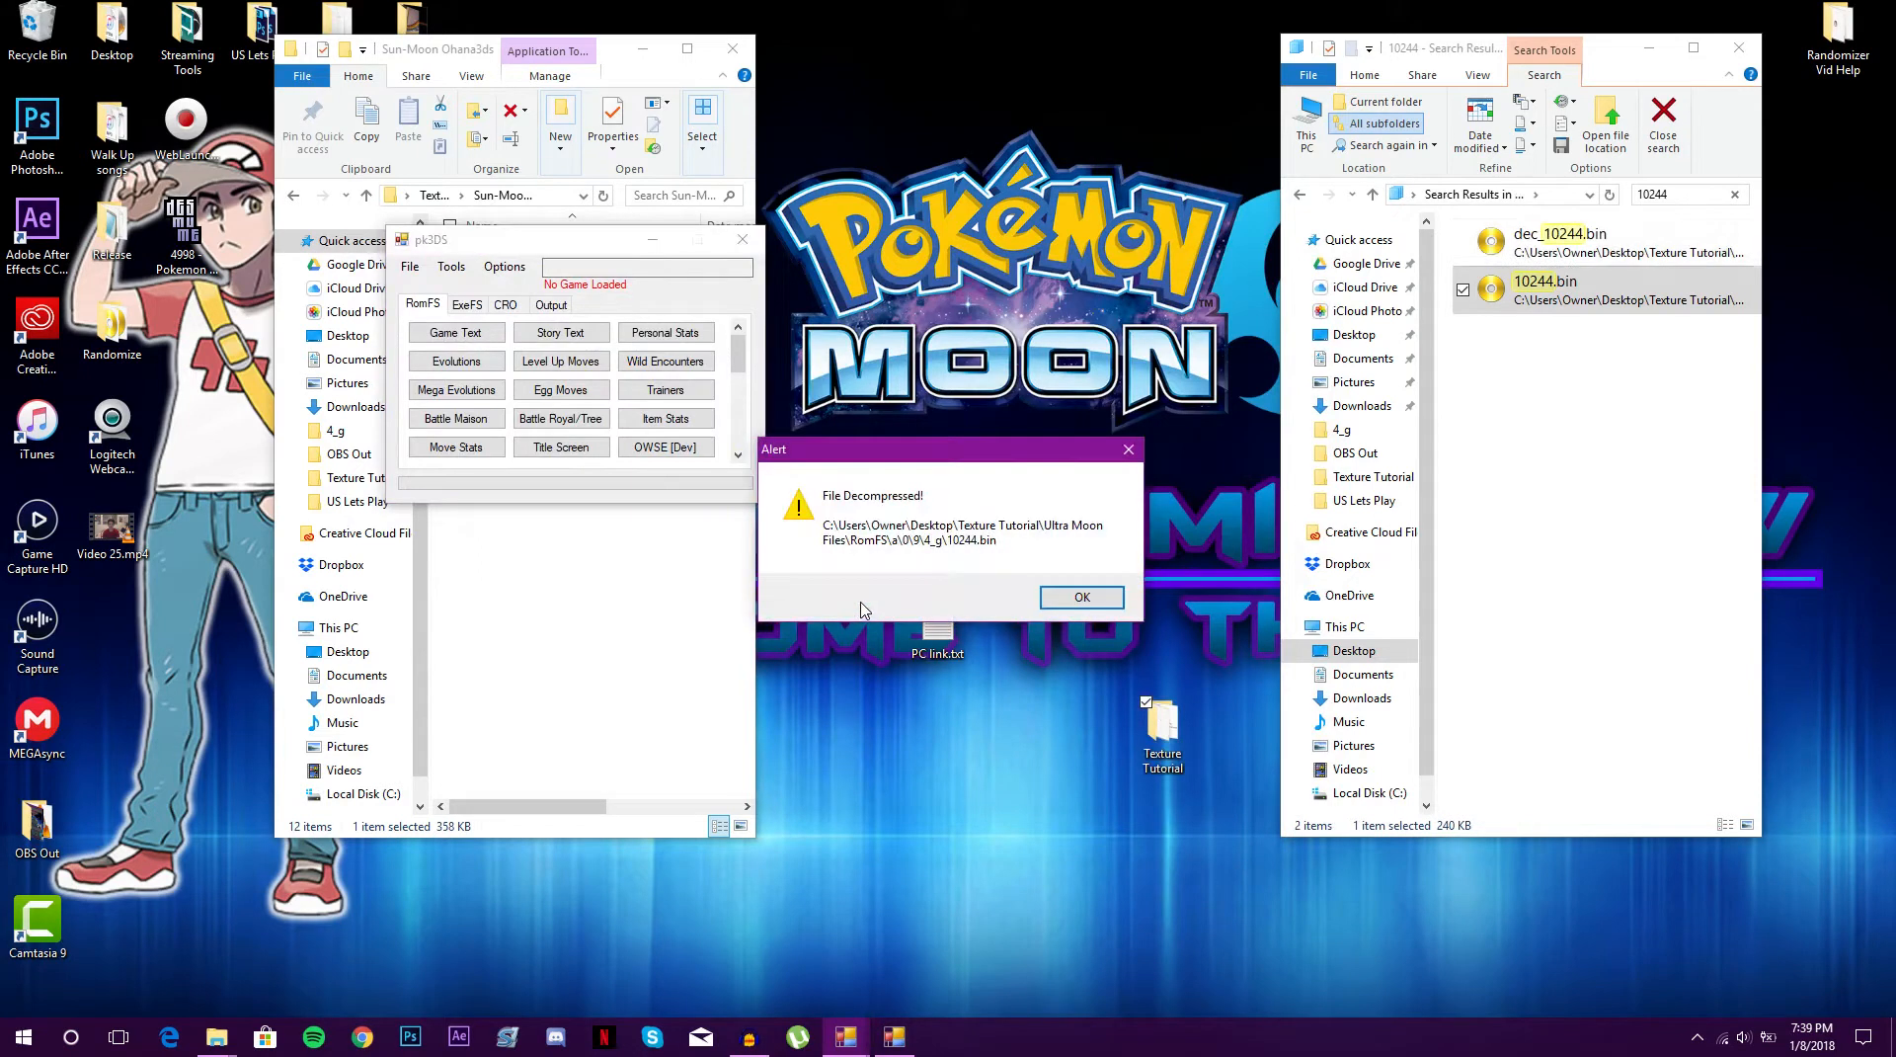
pyautogui.click(1079, 598)
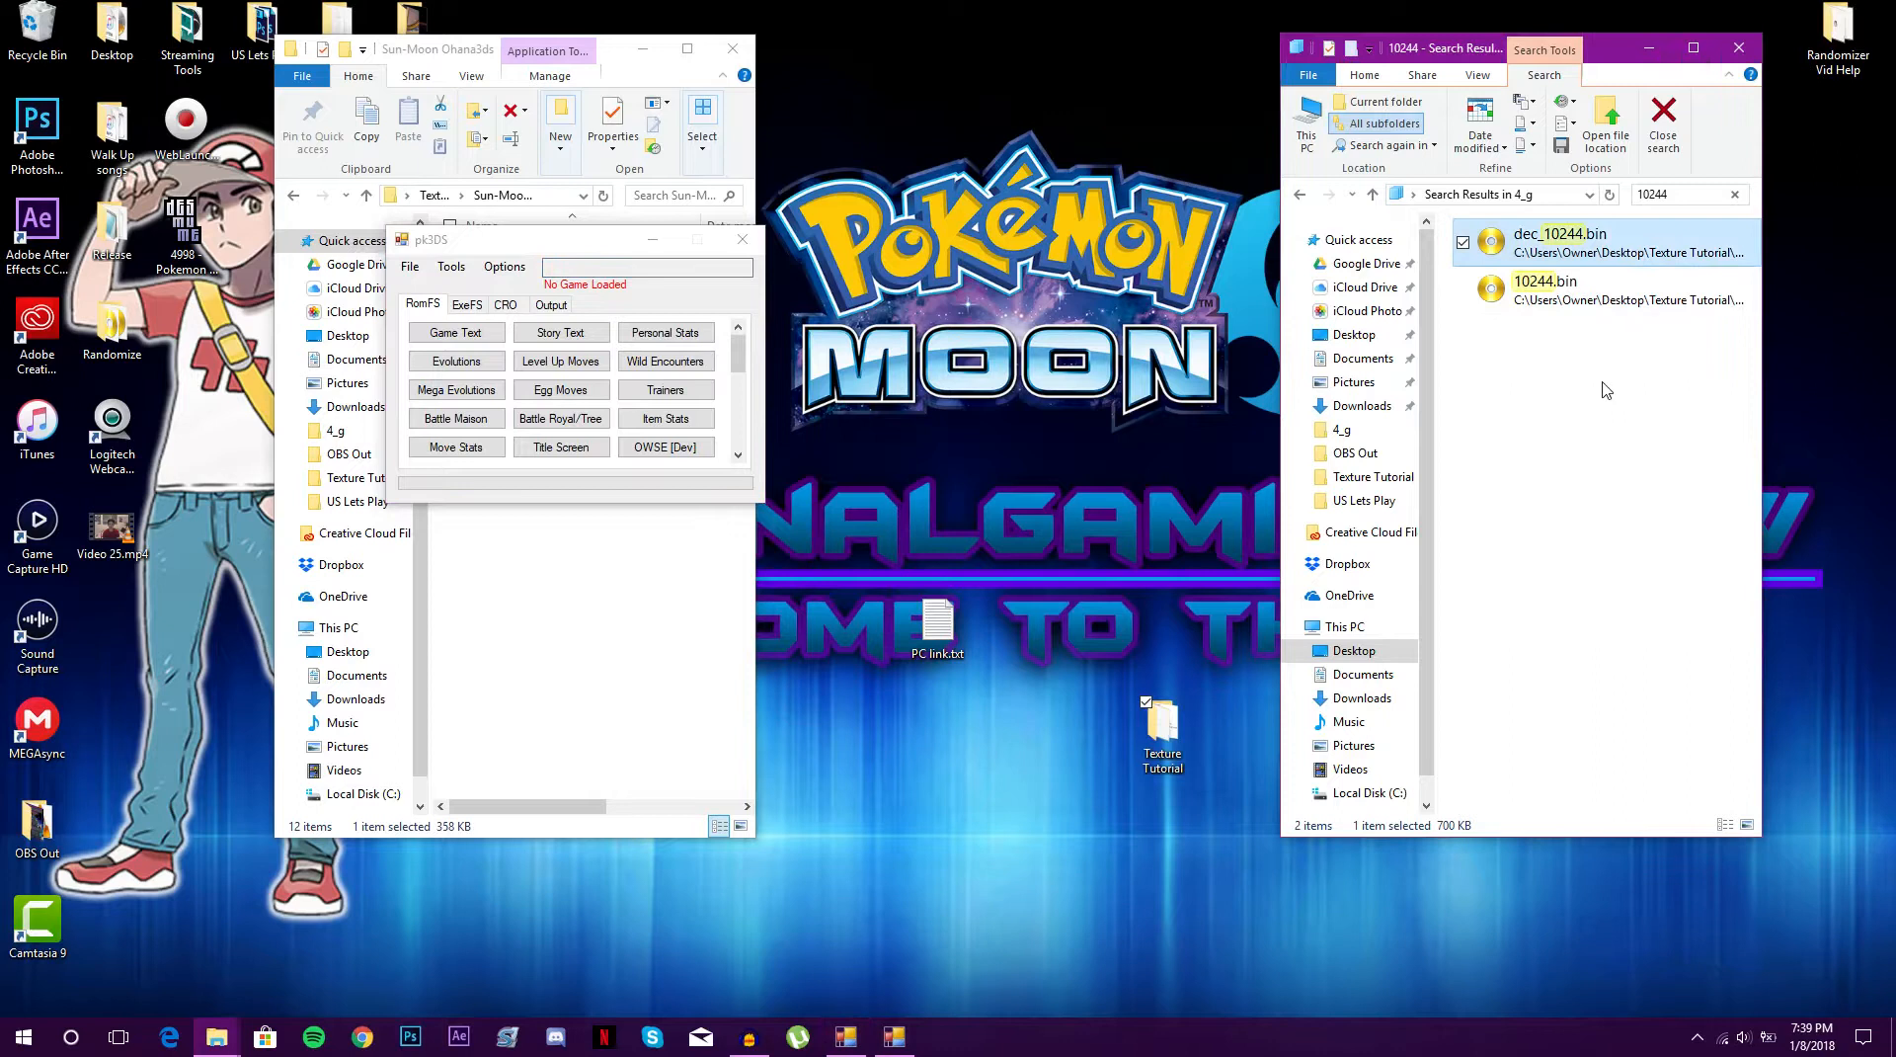
# Close the 10244 search and delete the original 10244.bin from the 4_g folder
pyautogui.click(1463, 289)
pyautogui.click(1463, 241)
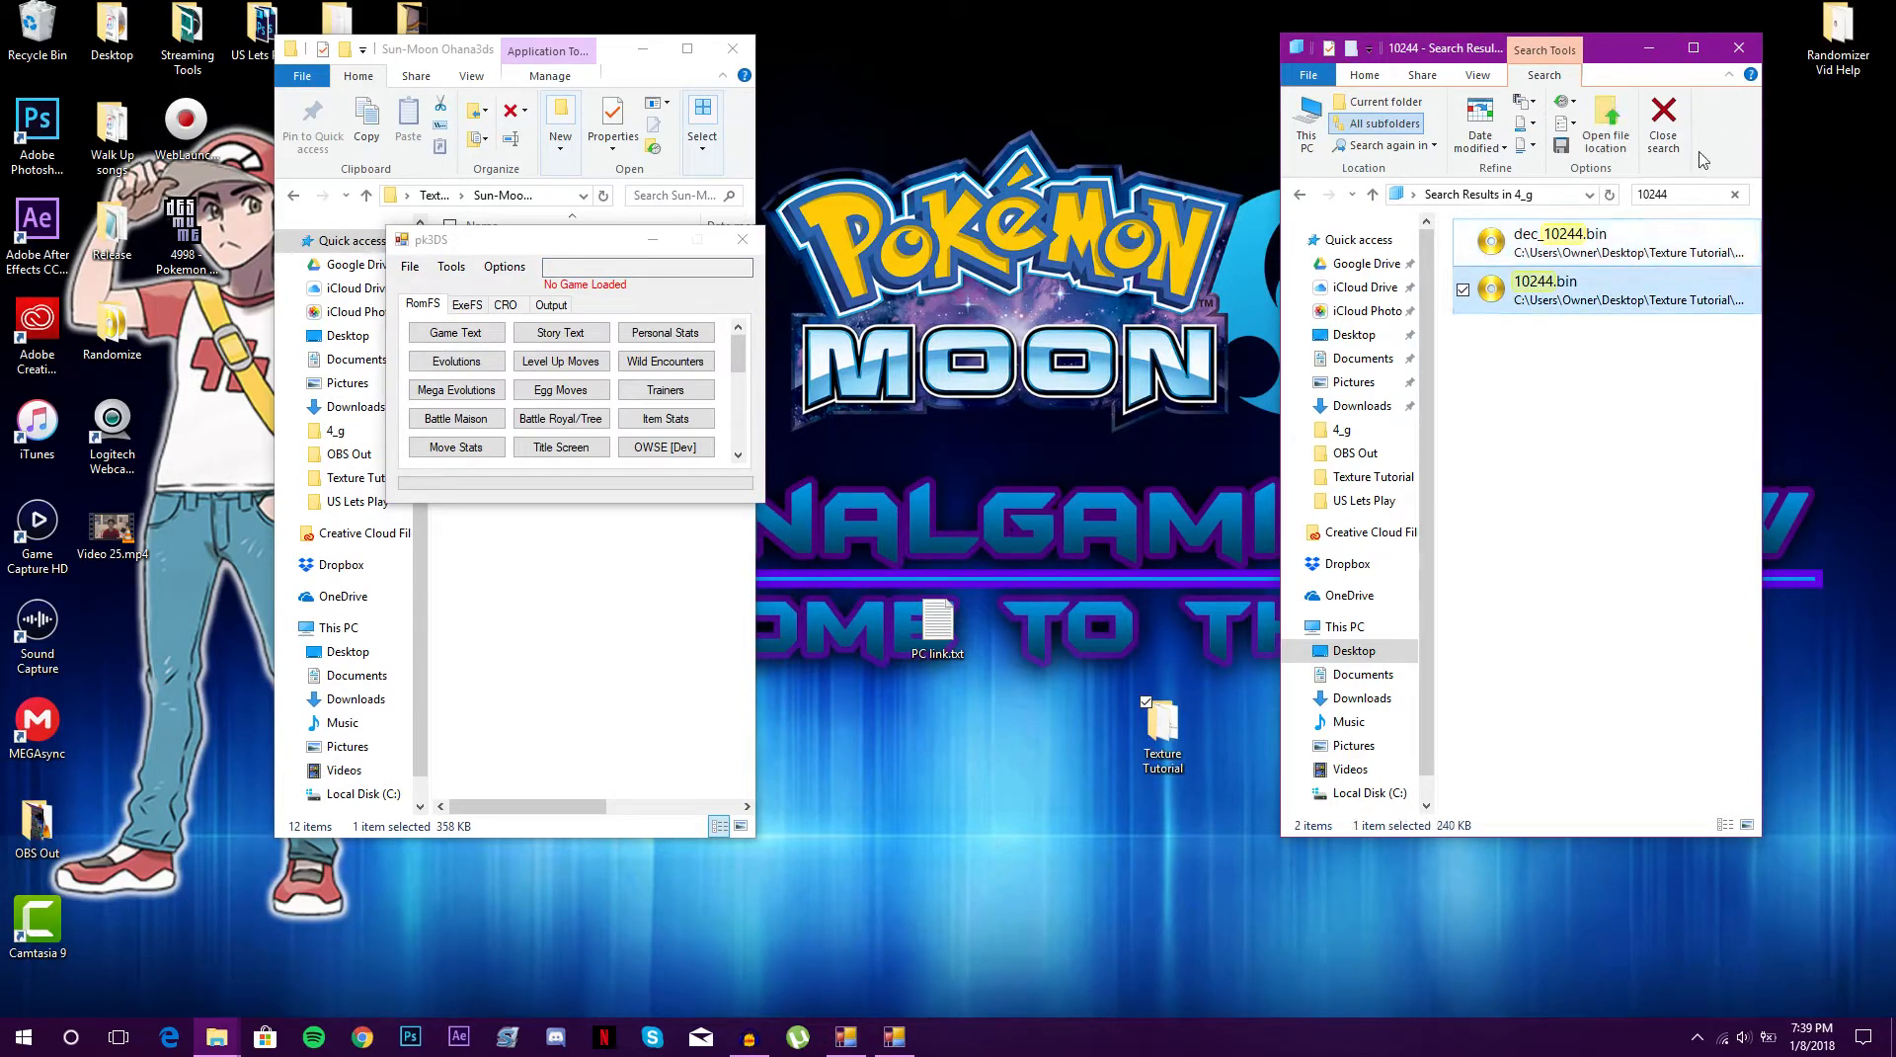
pyautogui.click(1665, 118)
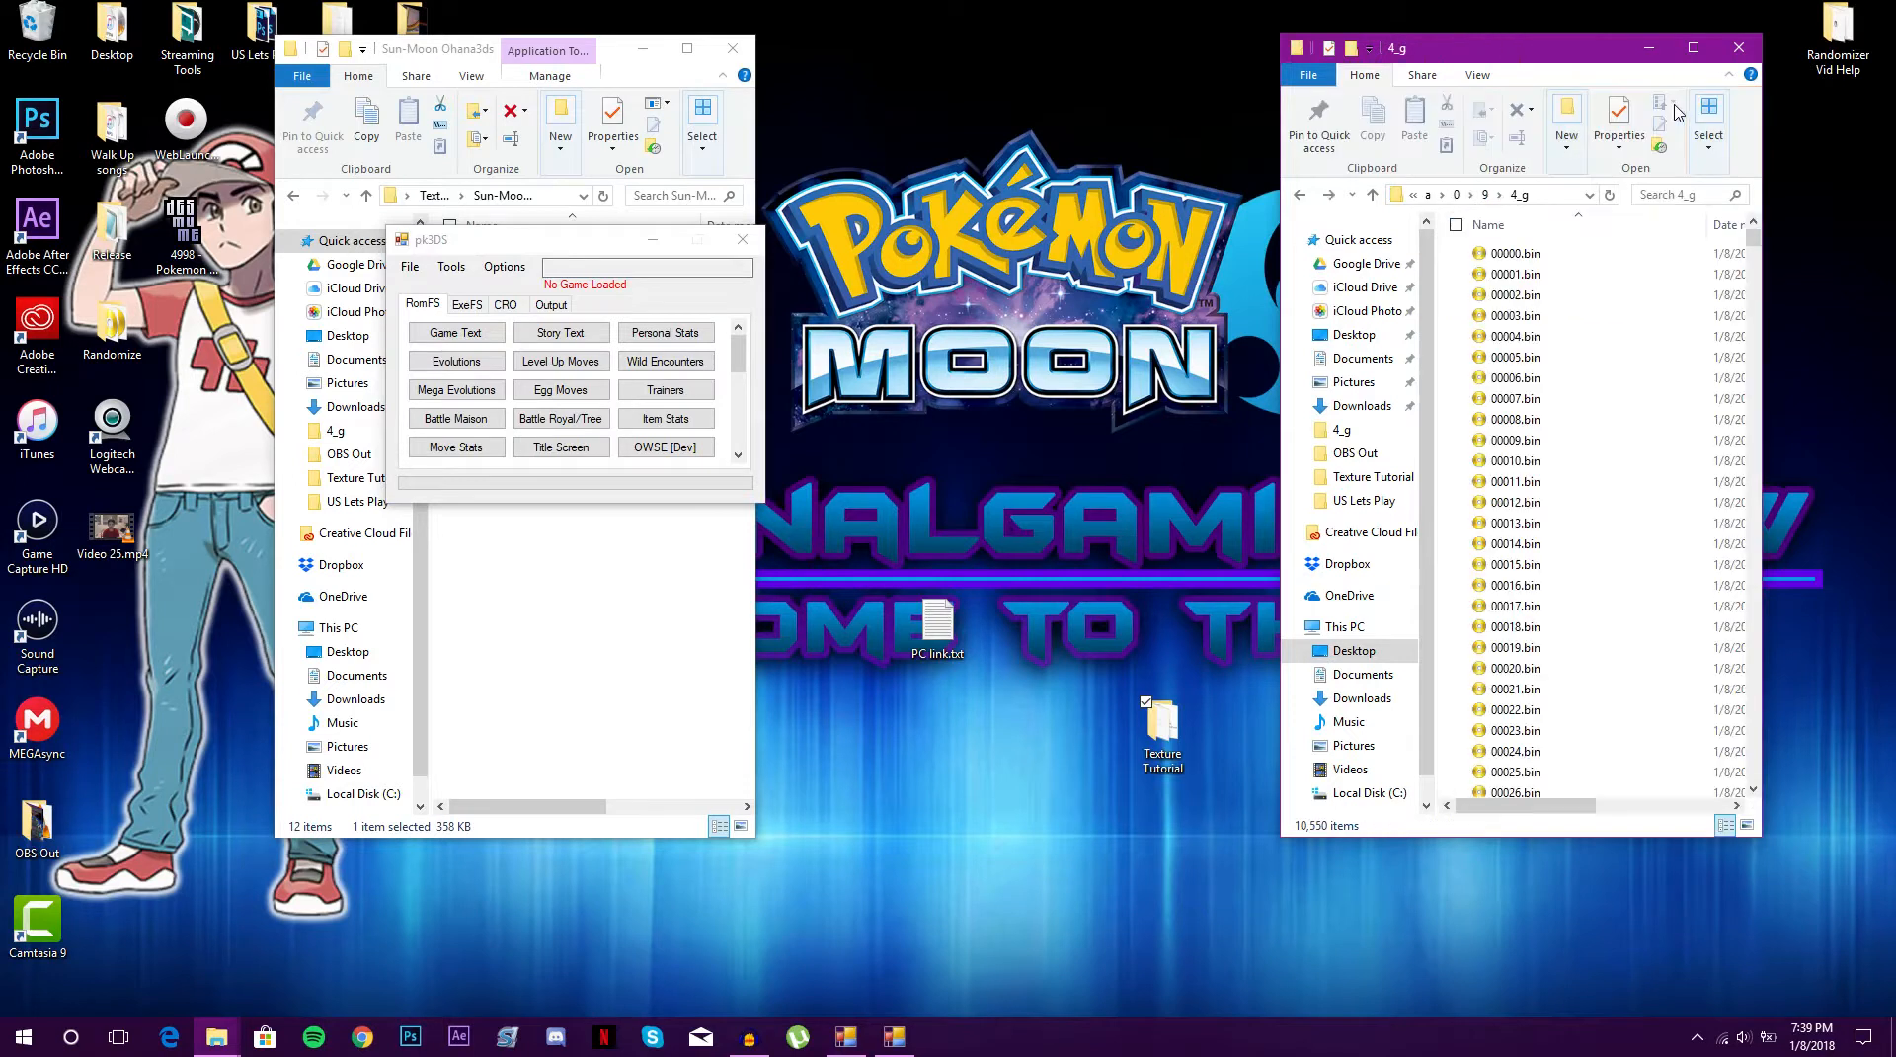
pyautogui.moveTo(1753, 247); pyautogui.dragTo(1753, 758)
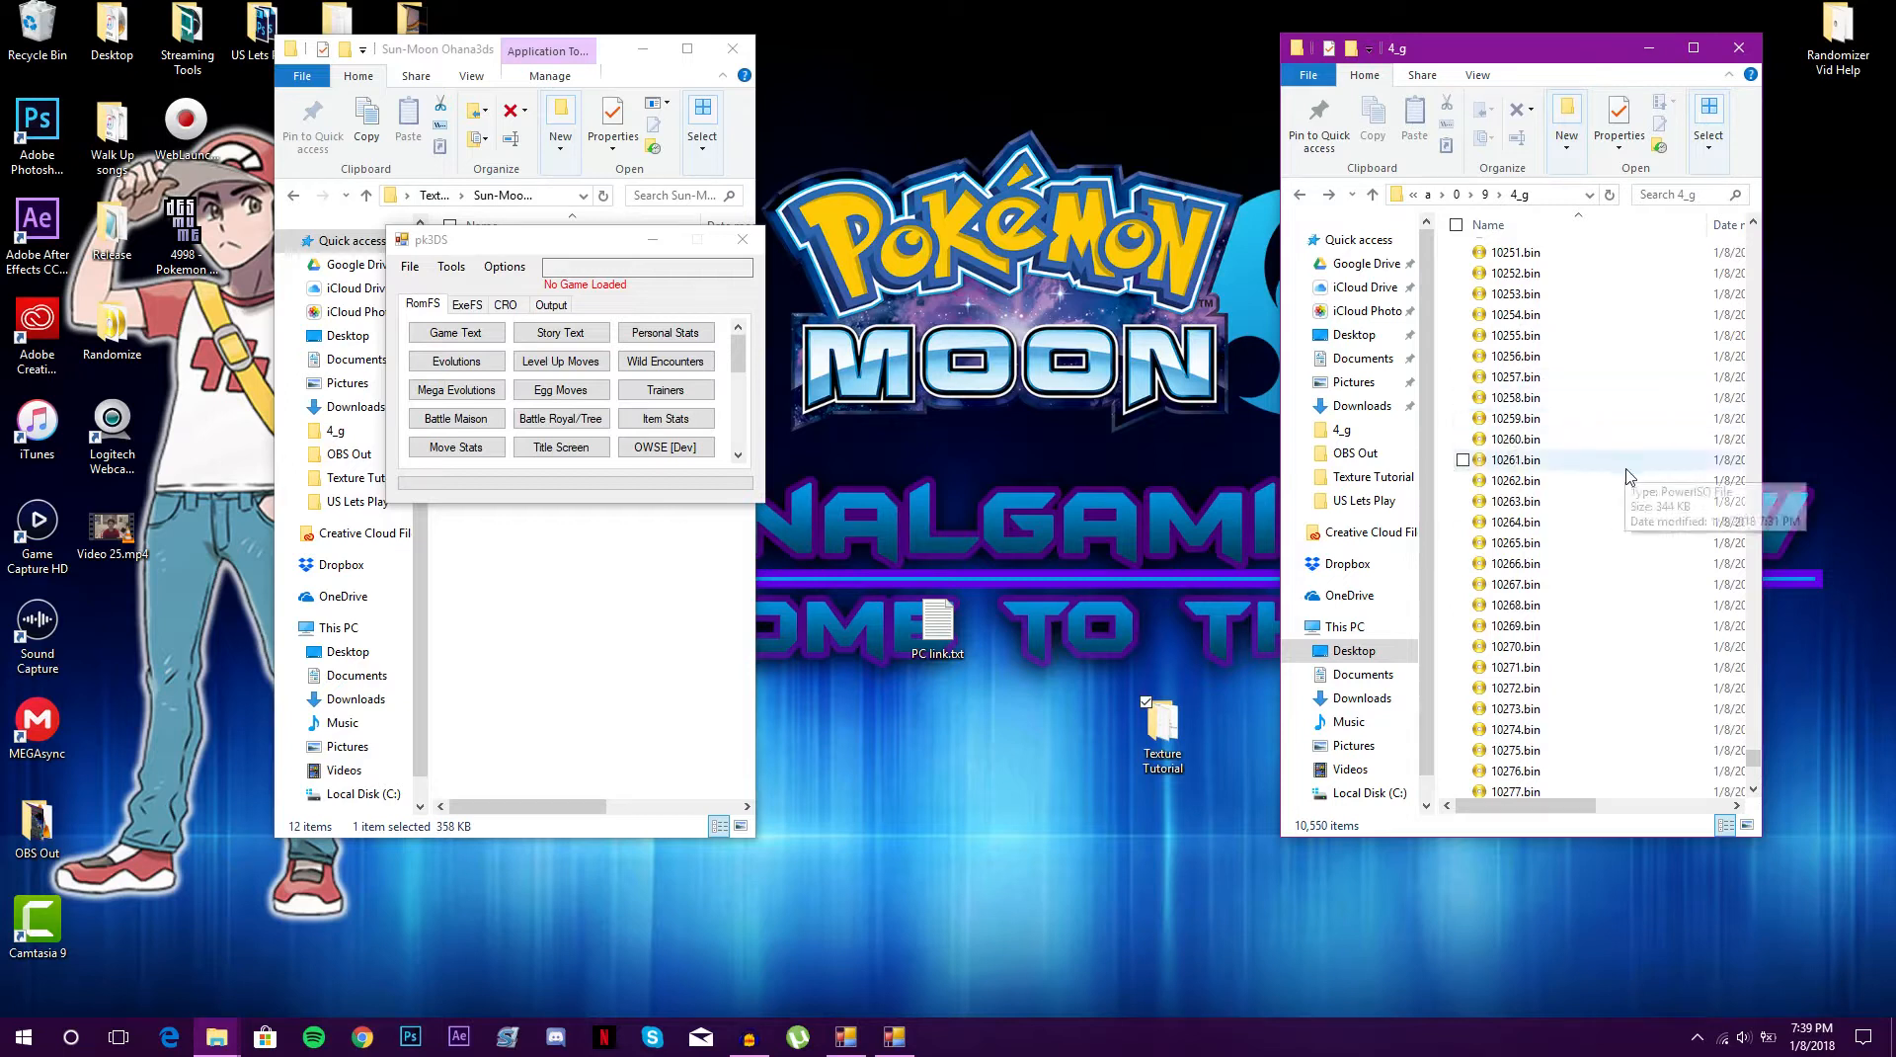
pyautogui.scroll(4, 1570, 389)
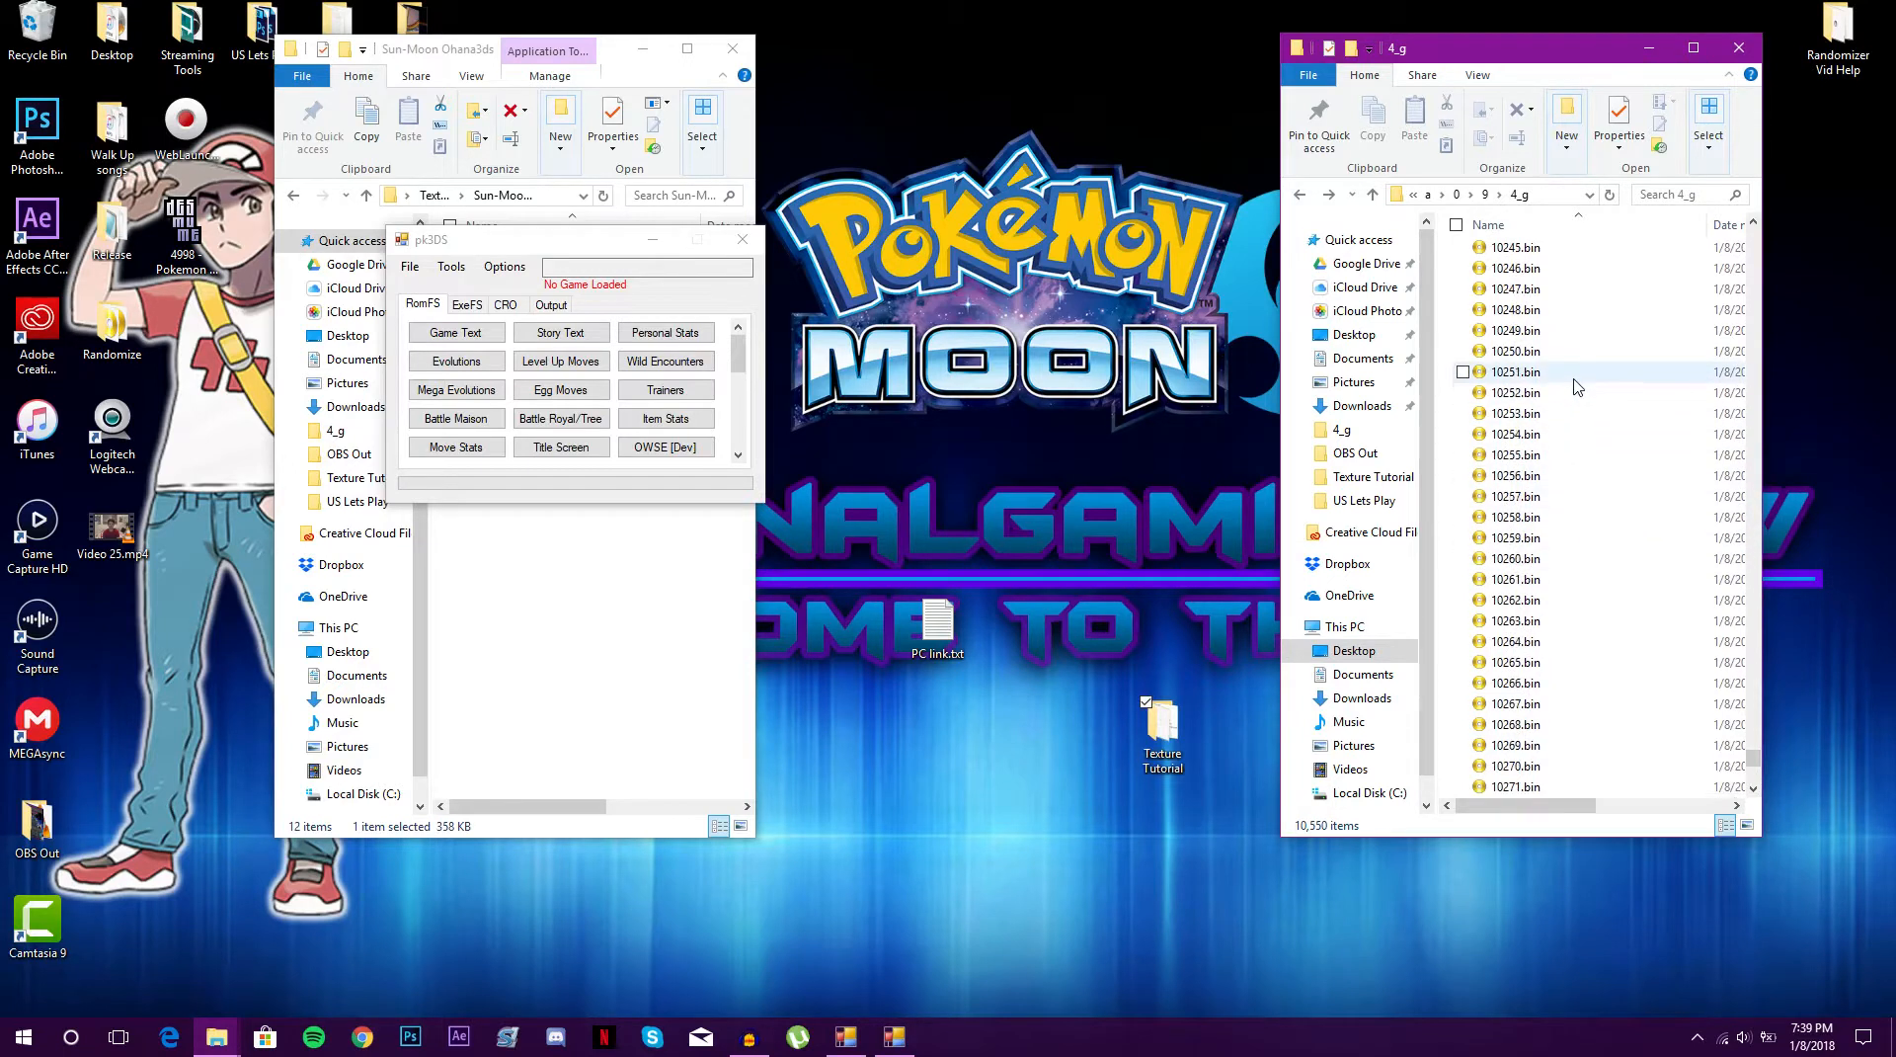
pyautogui.click(1463, 352)
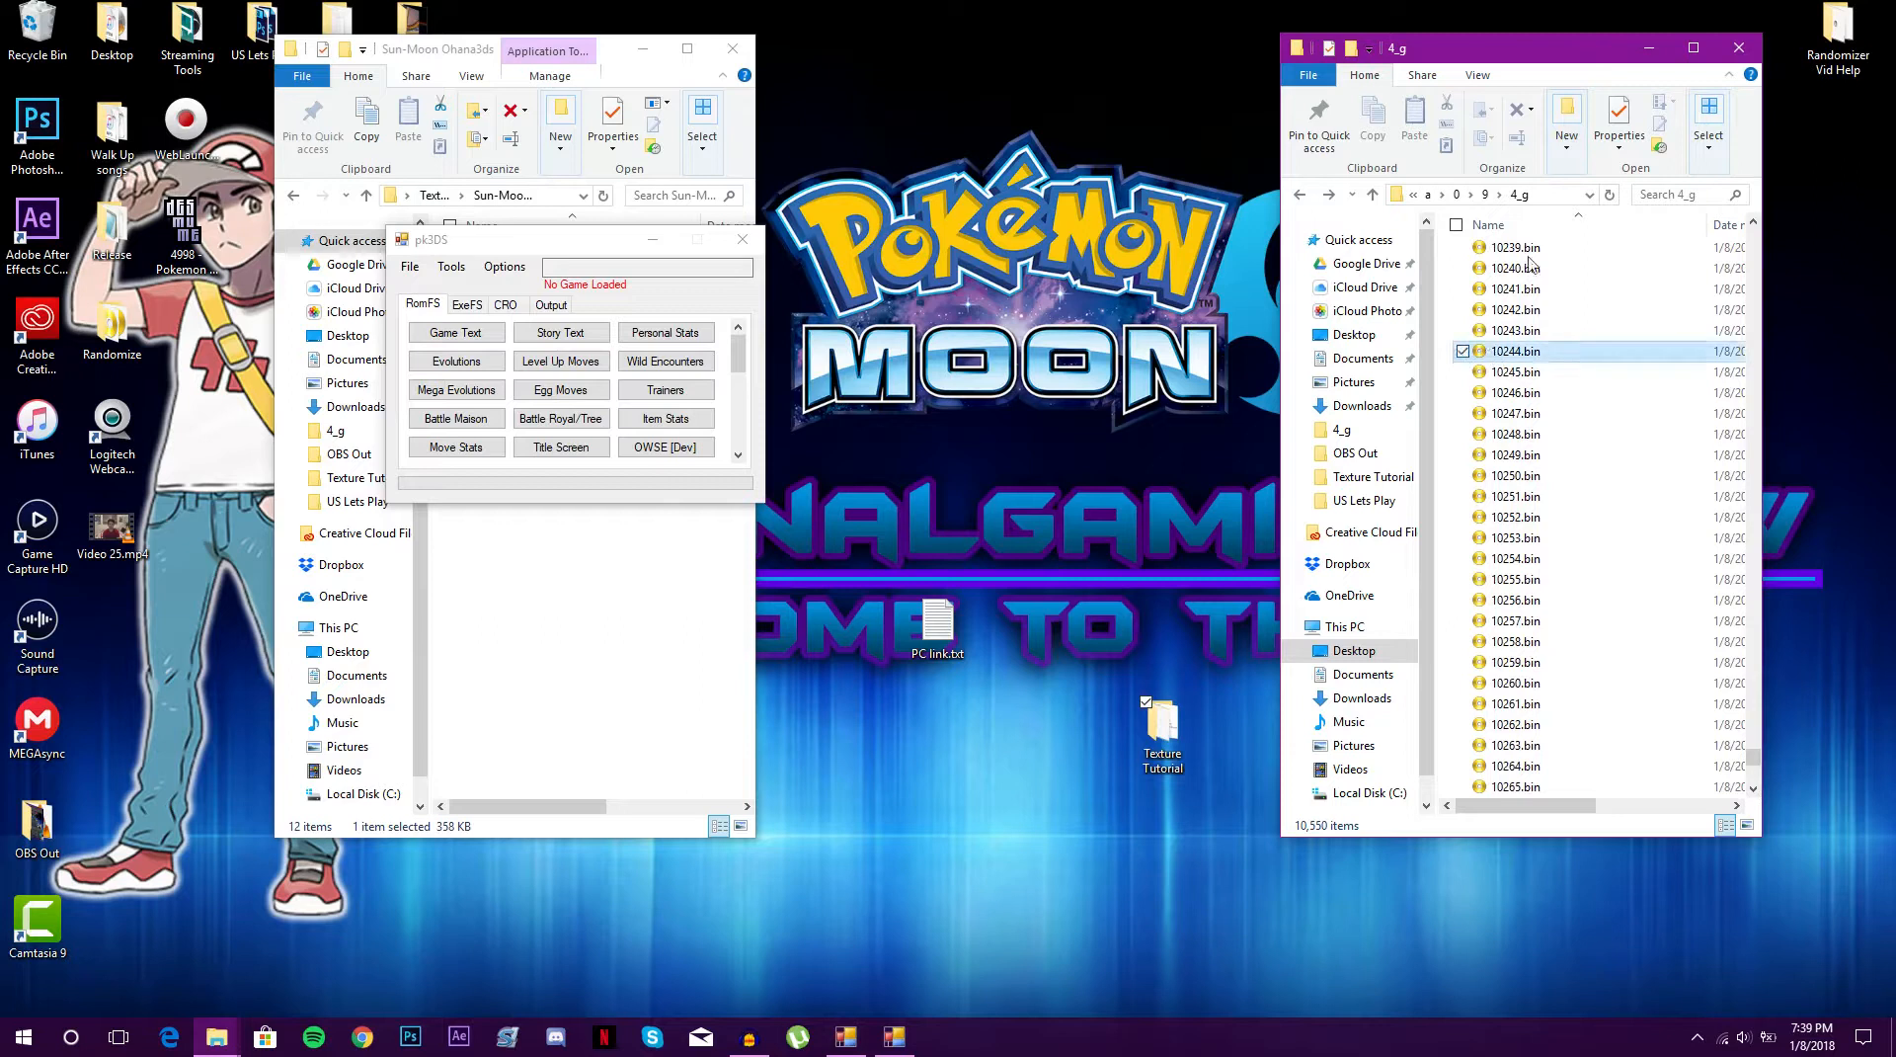
pyautogui.click(1516, 111)
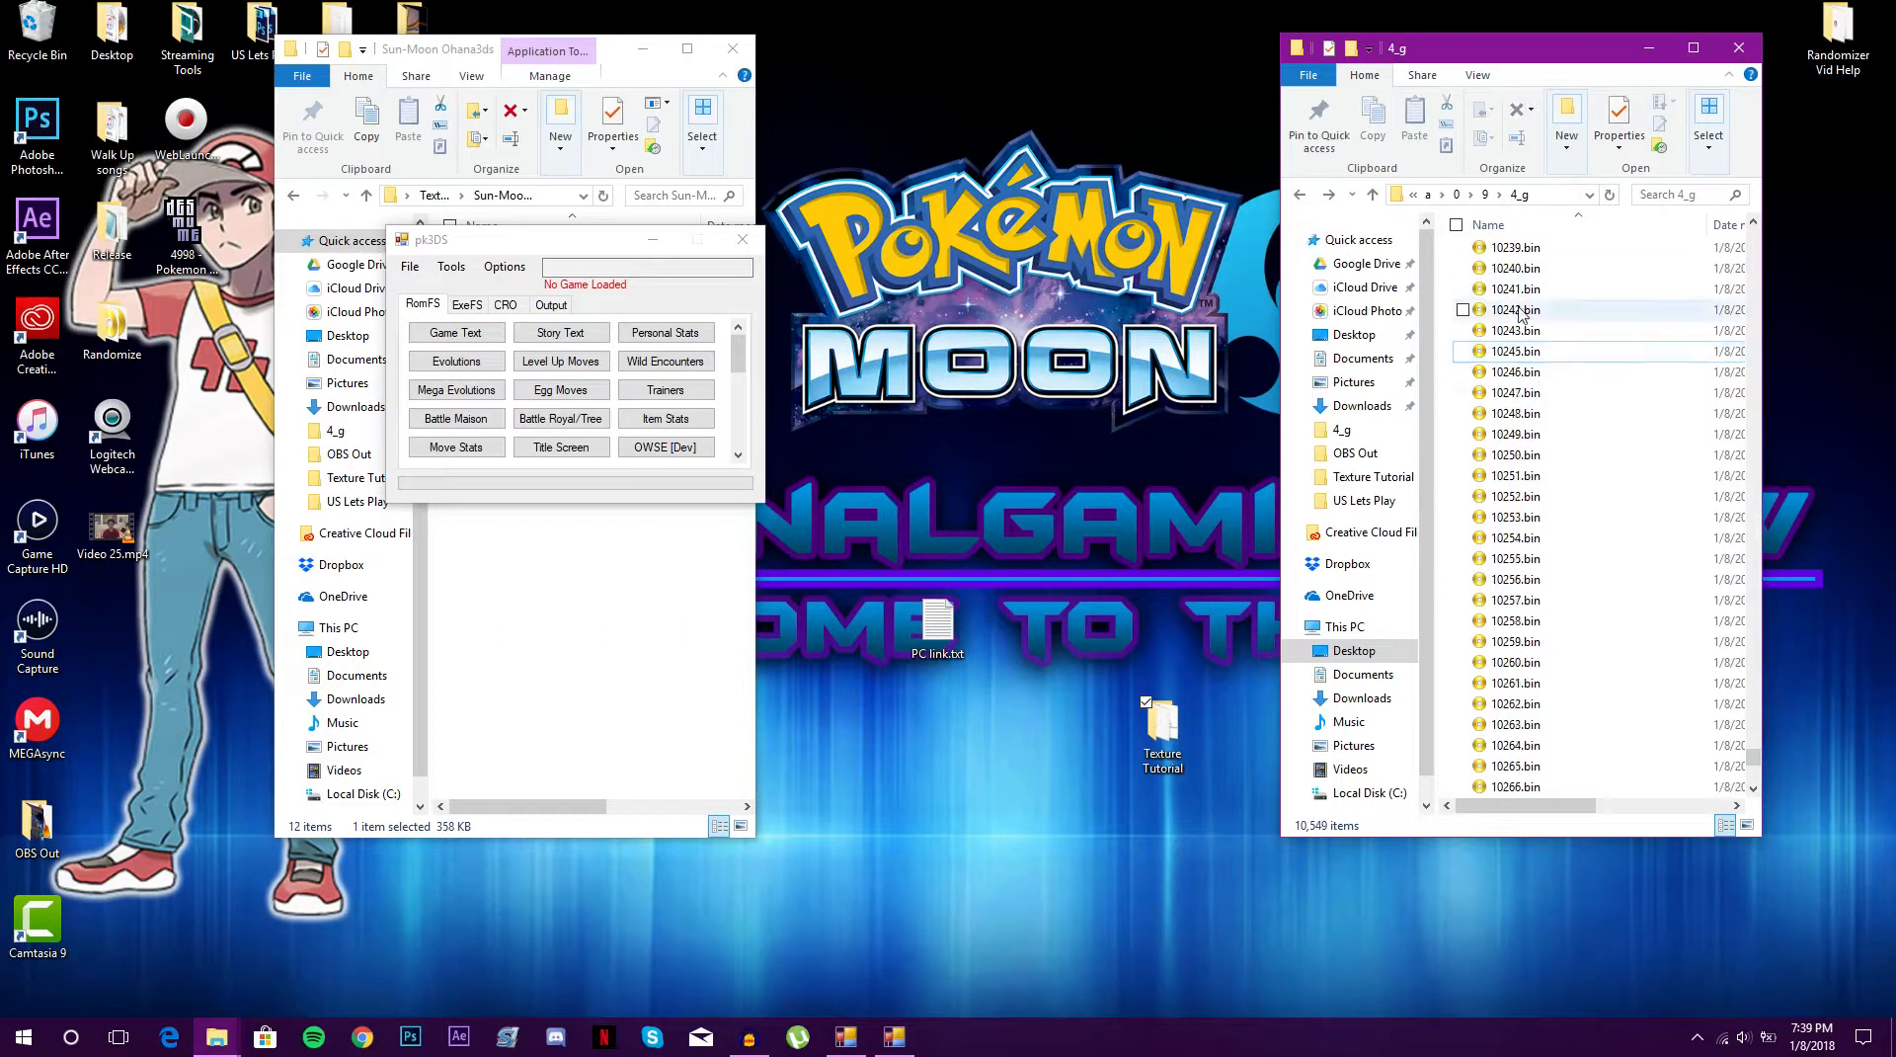
# Locate dec_10244.bin at the end of the 4_g folder and bring the Ohana3DS window back beside it
pyautogui.scroll(-14, 1581, 474)
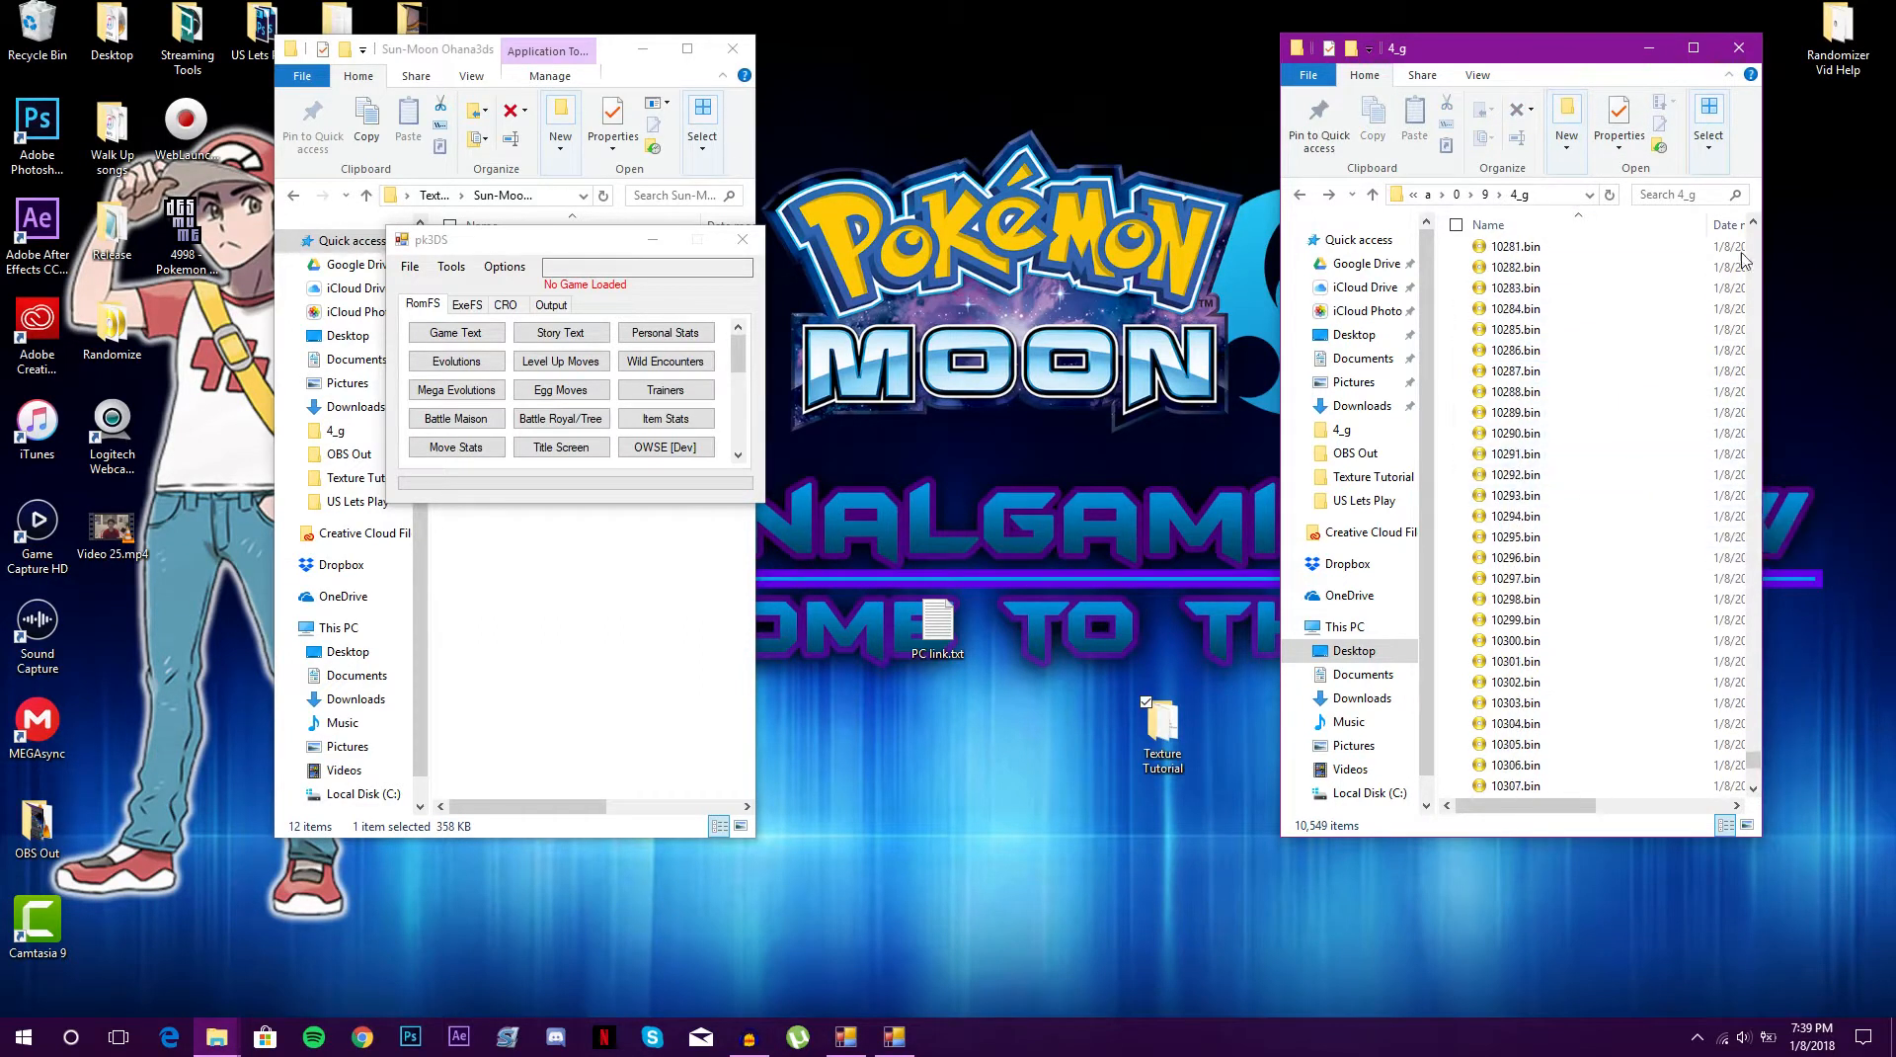
pyautogui.moveTo(1754, 773); pyautogui.dragTo(1755, 788)
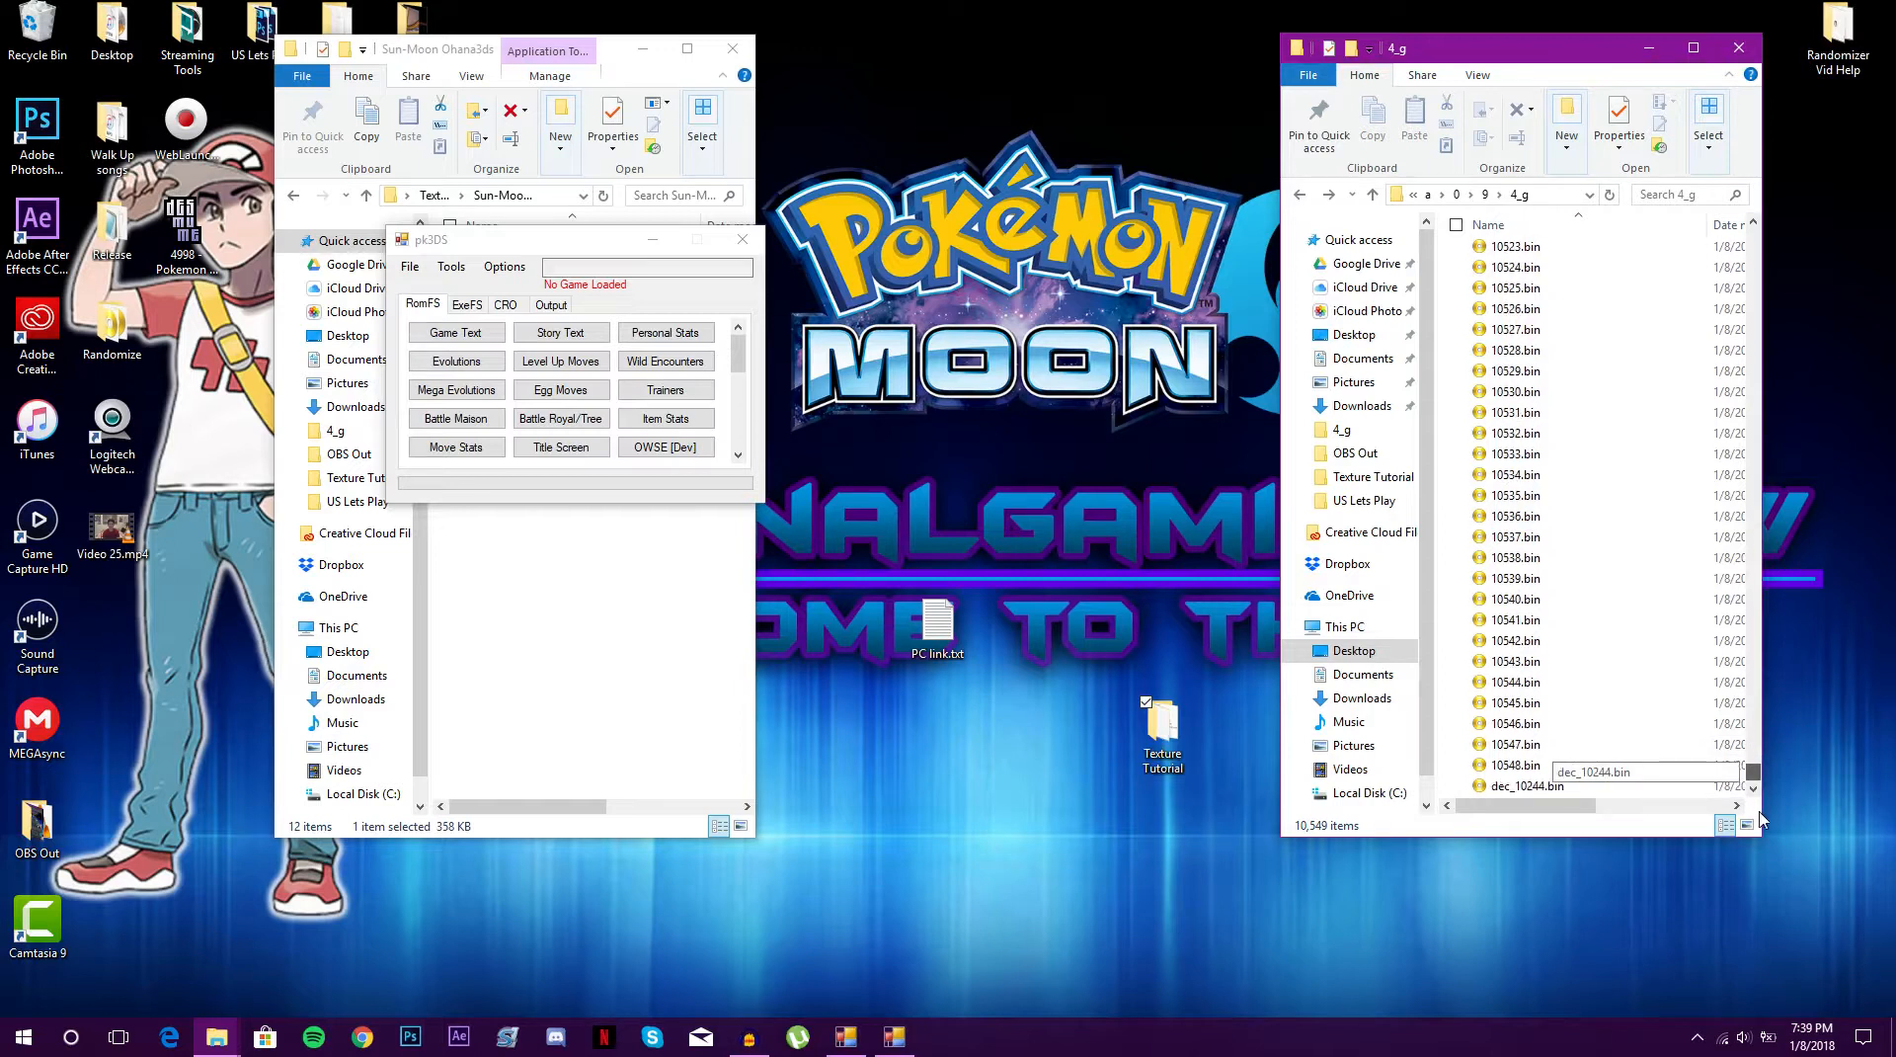
pyautogui.click(888, 1039)
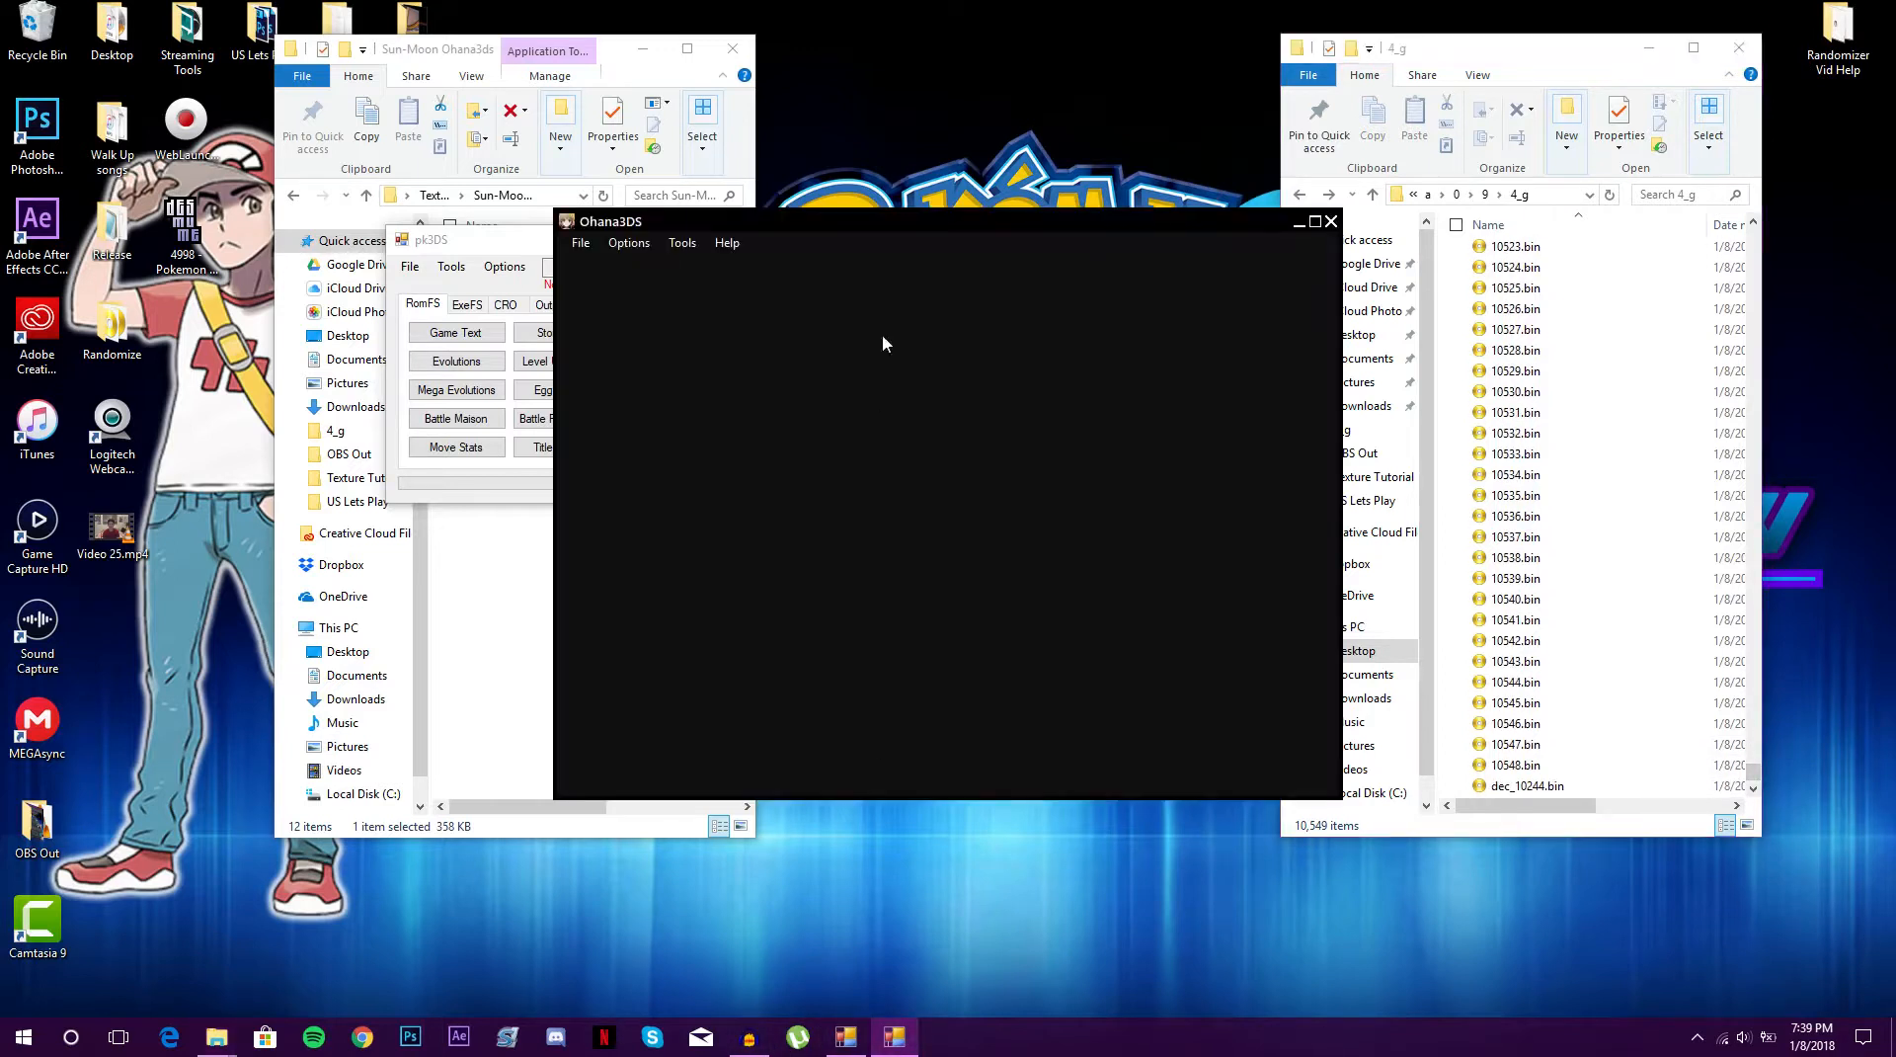
pyautogui.moveTo(933, 217); pyautogui.dragTo(652, 142)
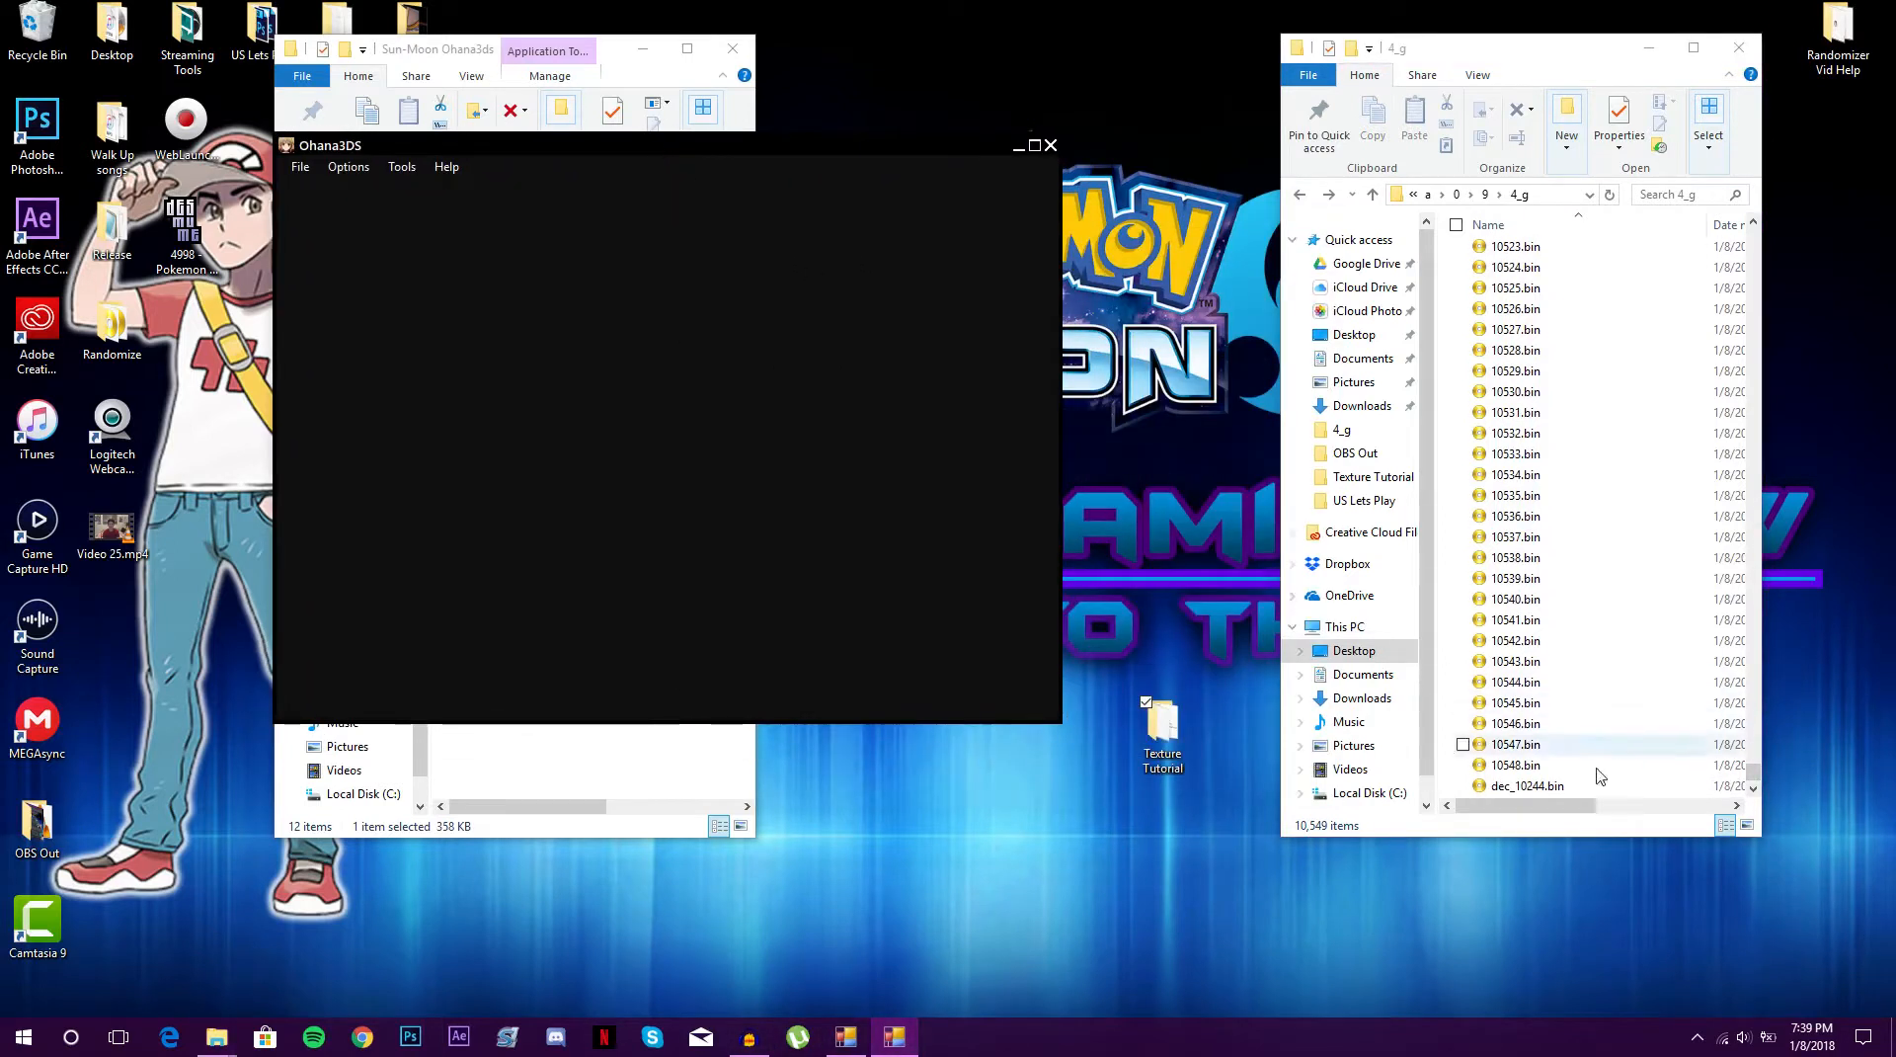
# Load dec_10244.bin from the 4_g folder into Ohana3DS
pyautogui.moveTo(1589, 800); pyautogui.dragTo(1621, 775)
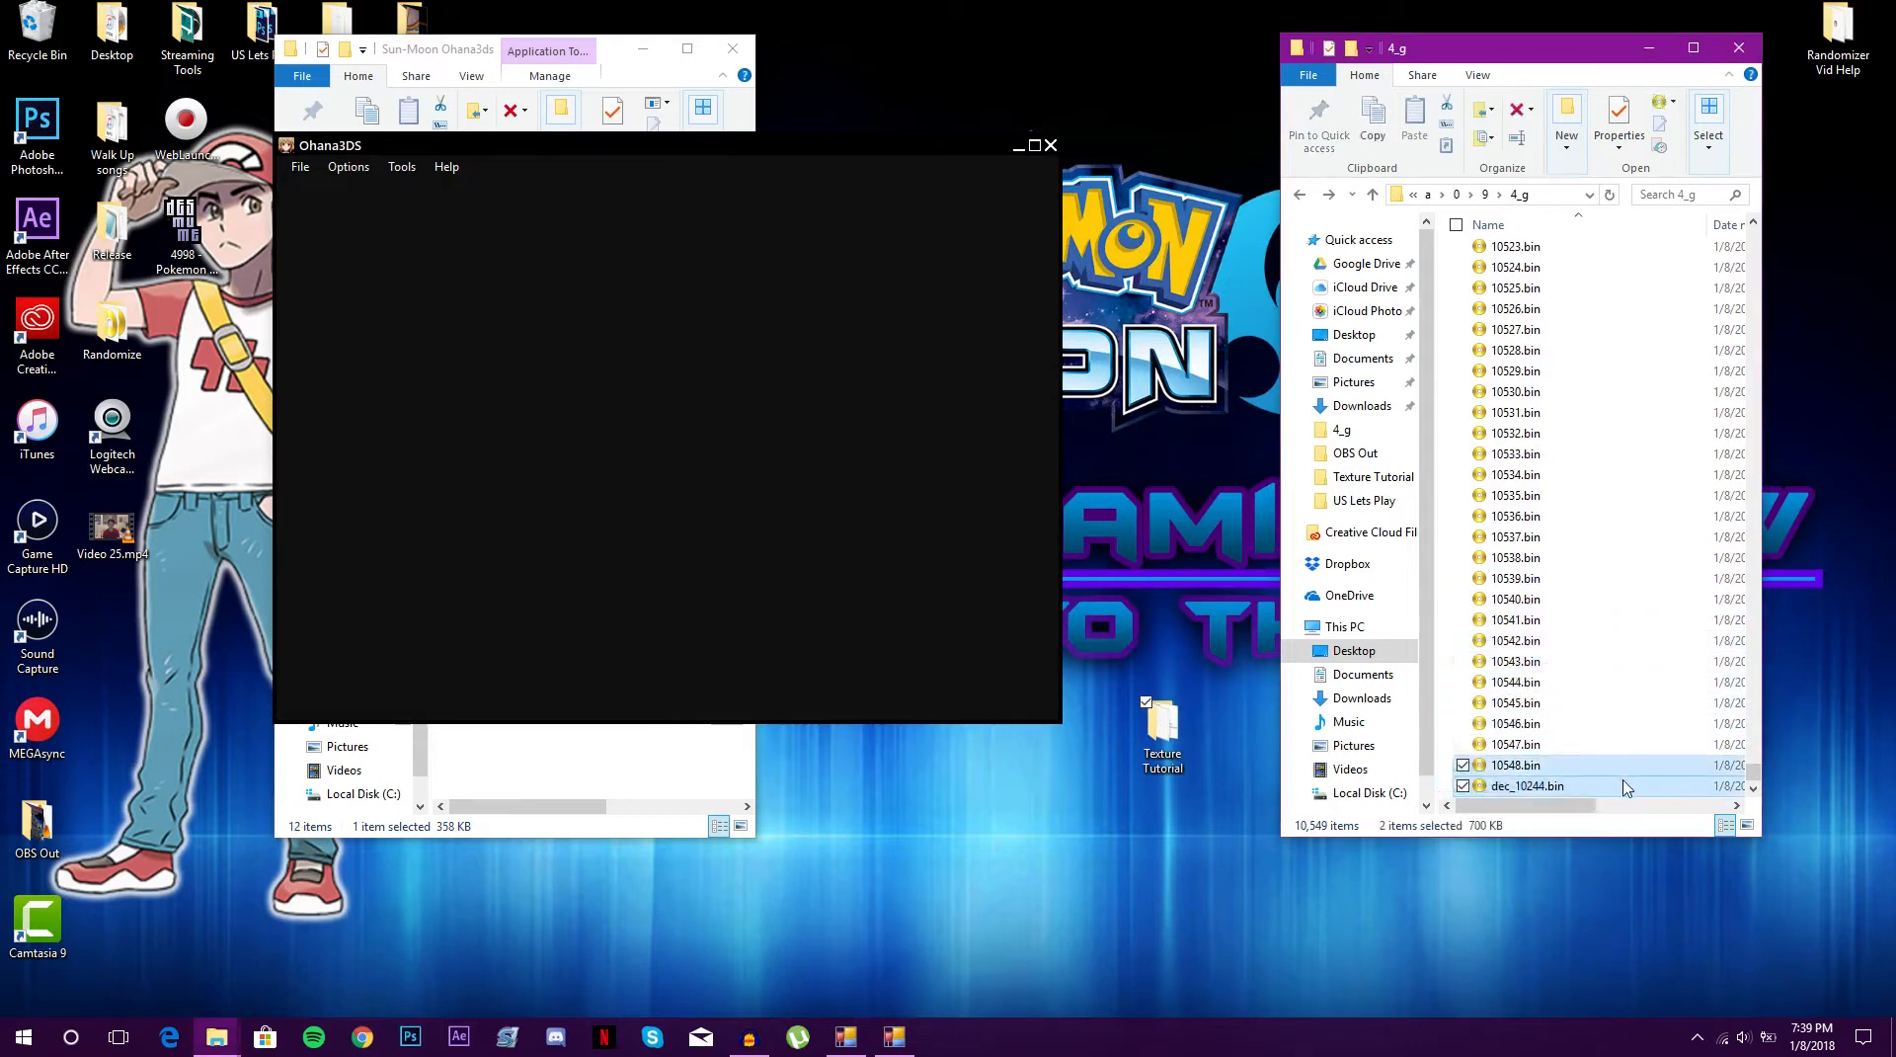
pyautogui.click(1624, 724)
pyautogui.moveTo(1634, 787); pyautogui.dragTo(948, 575)
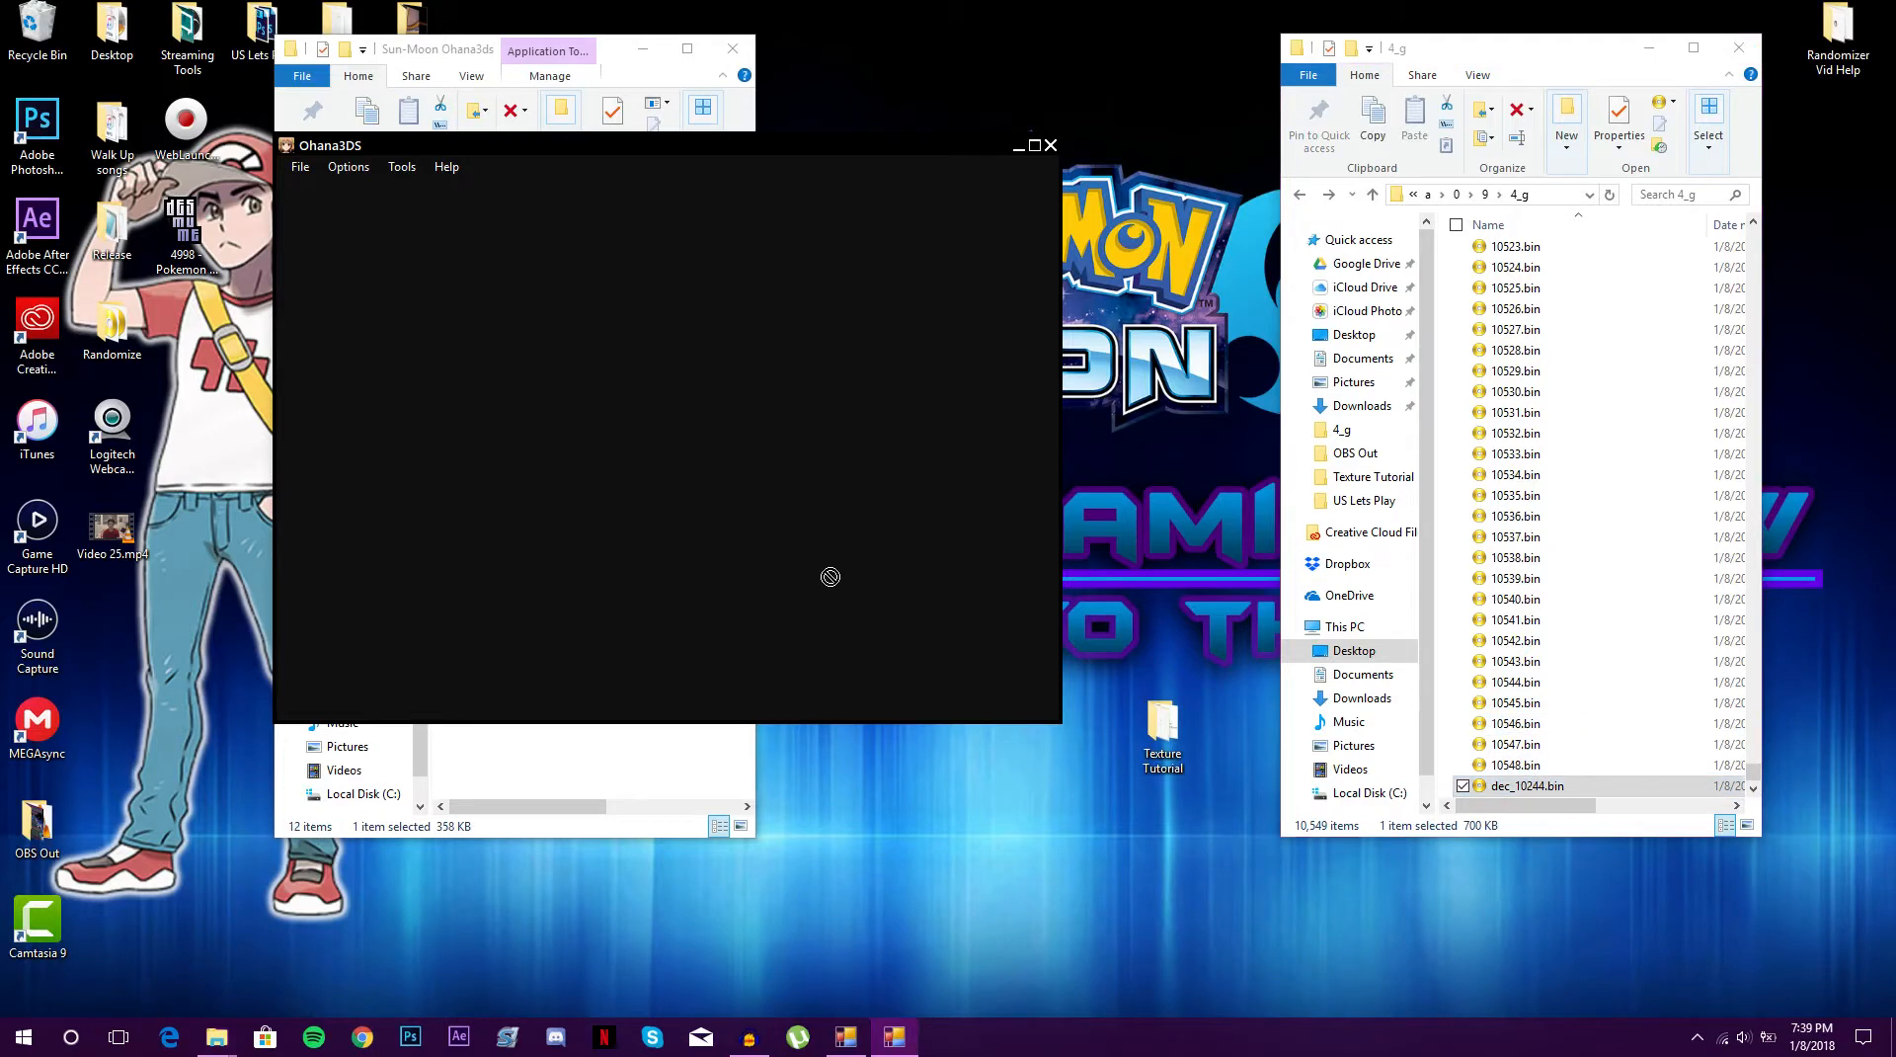
pyautogui.moveTo(538, 496); pyautogui.dragTo(622, 486)
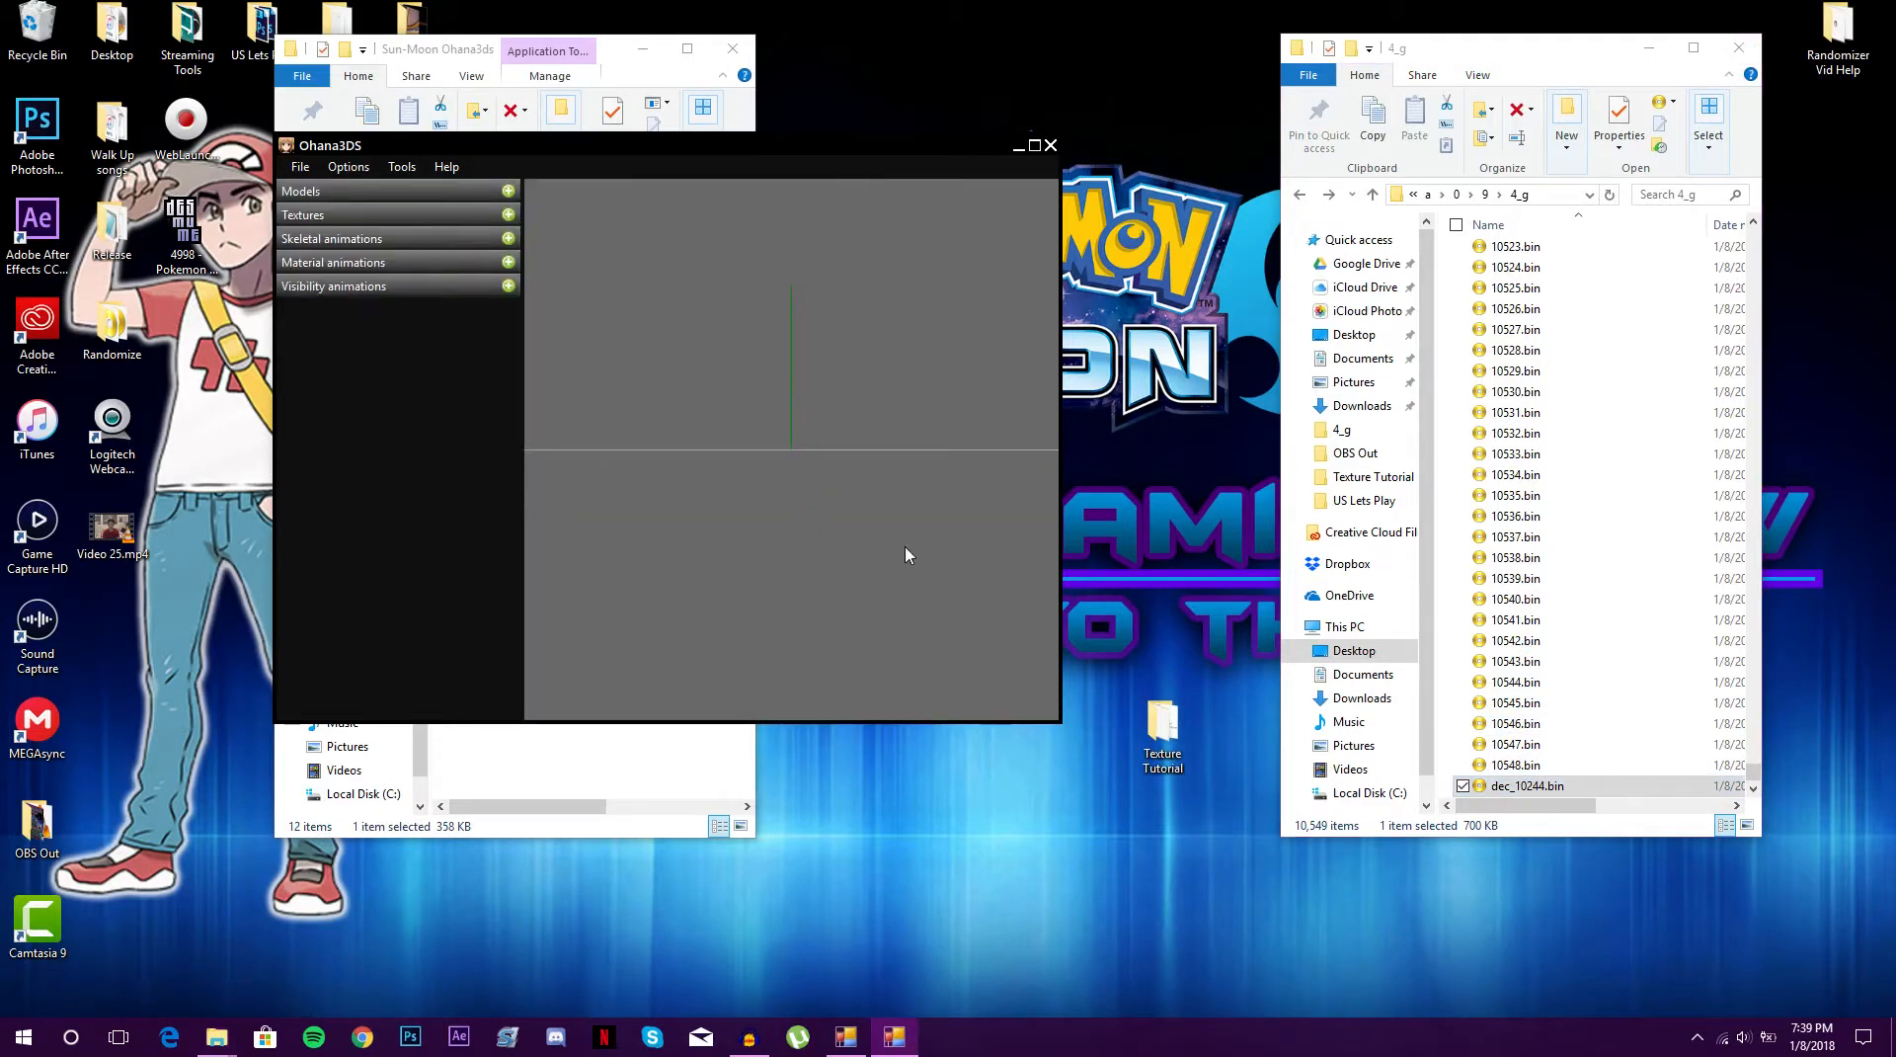
pyautogui.moveTo(805, 442); pyautogui.dragTo(862, 539)
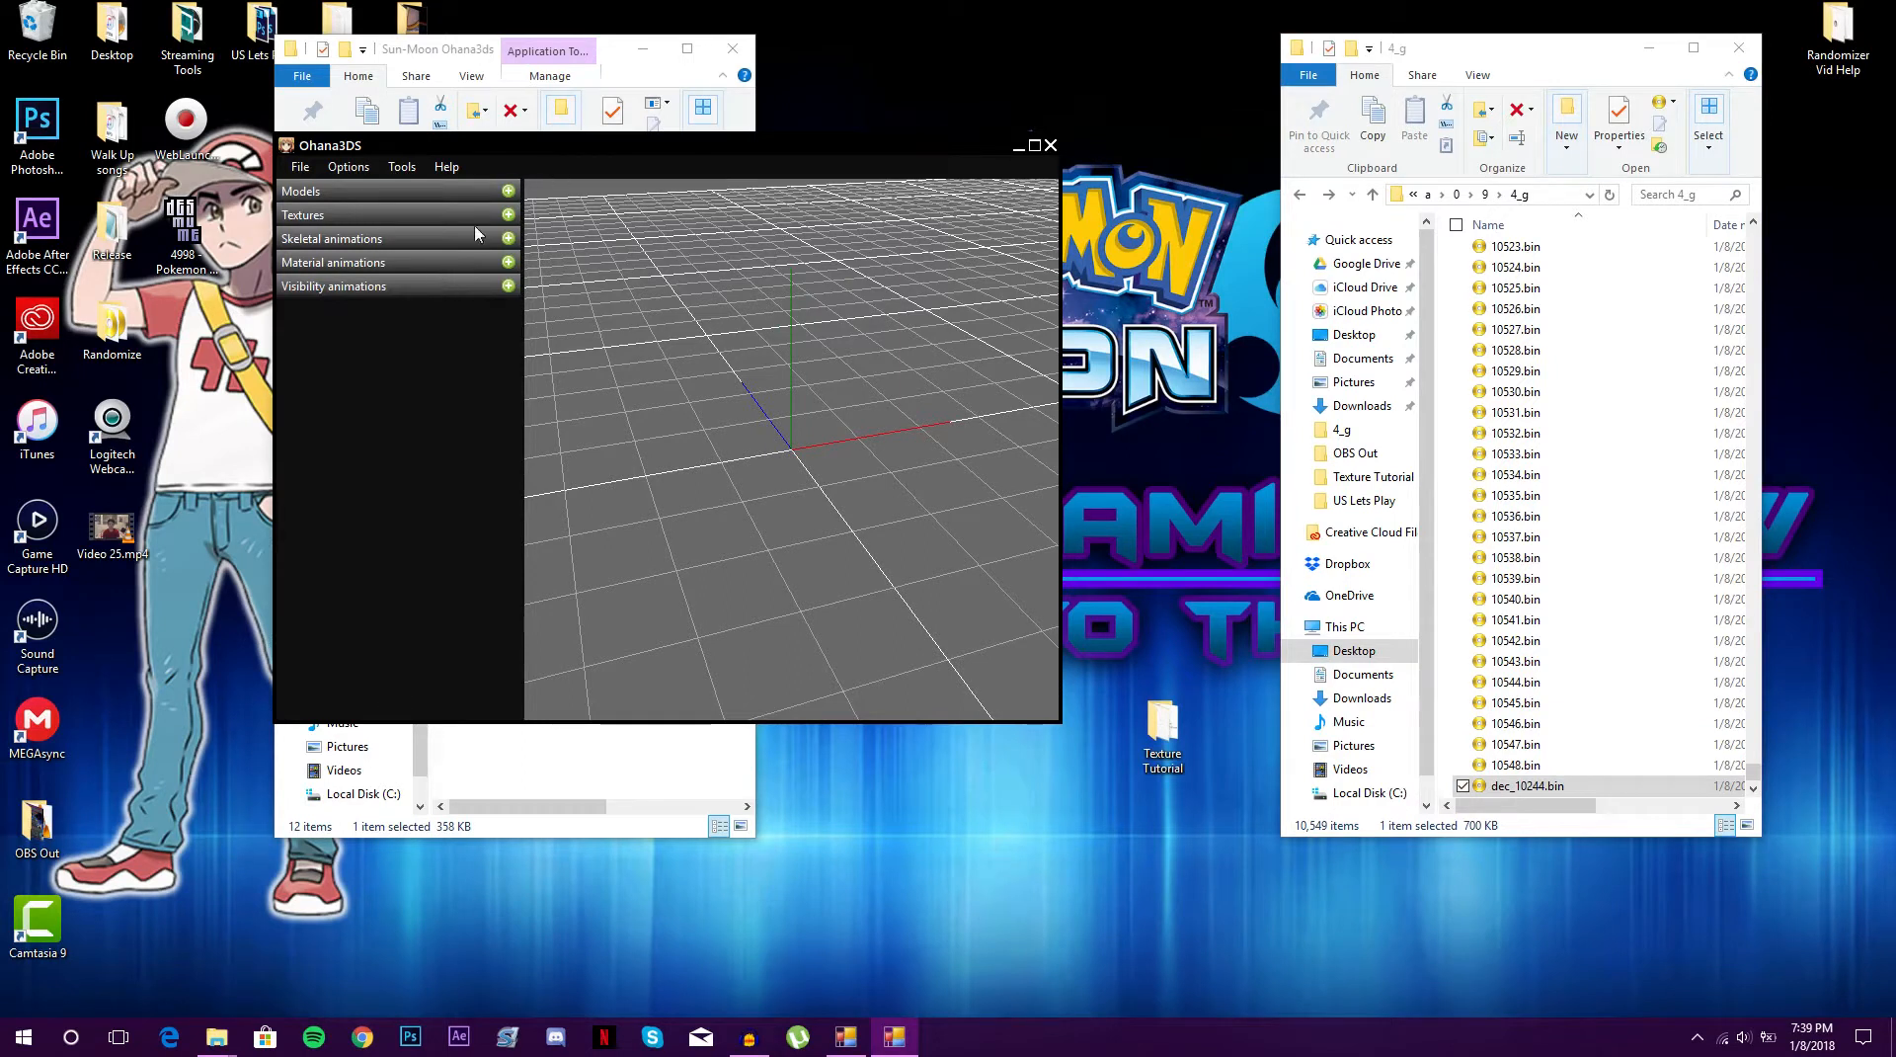
# Expand the Textures section and try to export all textures to the Texture Tutorial\Drampa folder
pyautogui.click(509, 216)
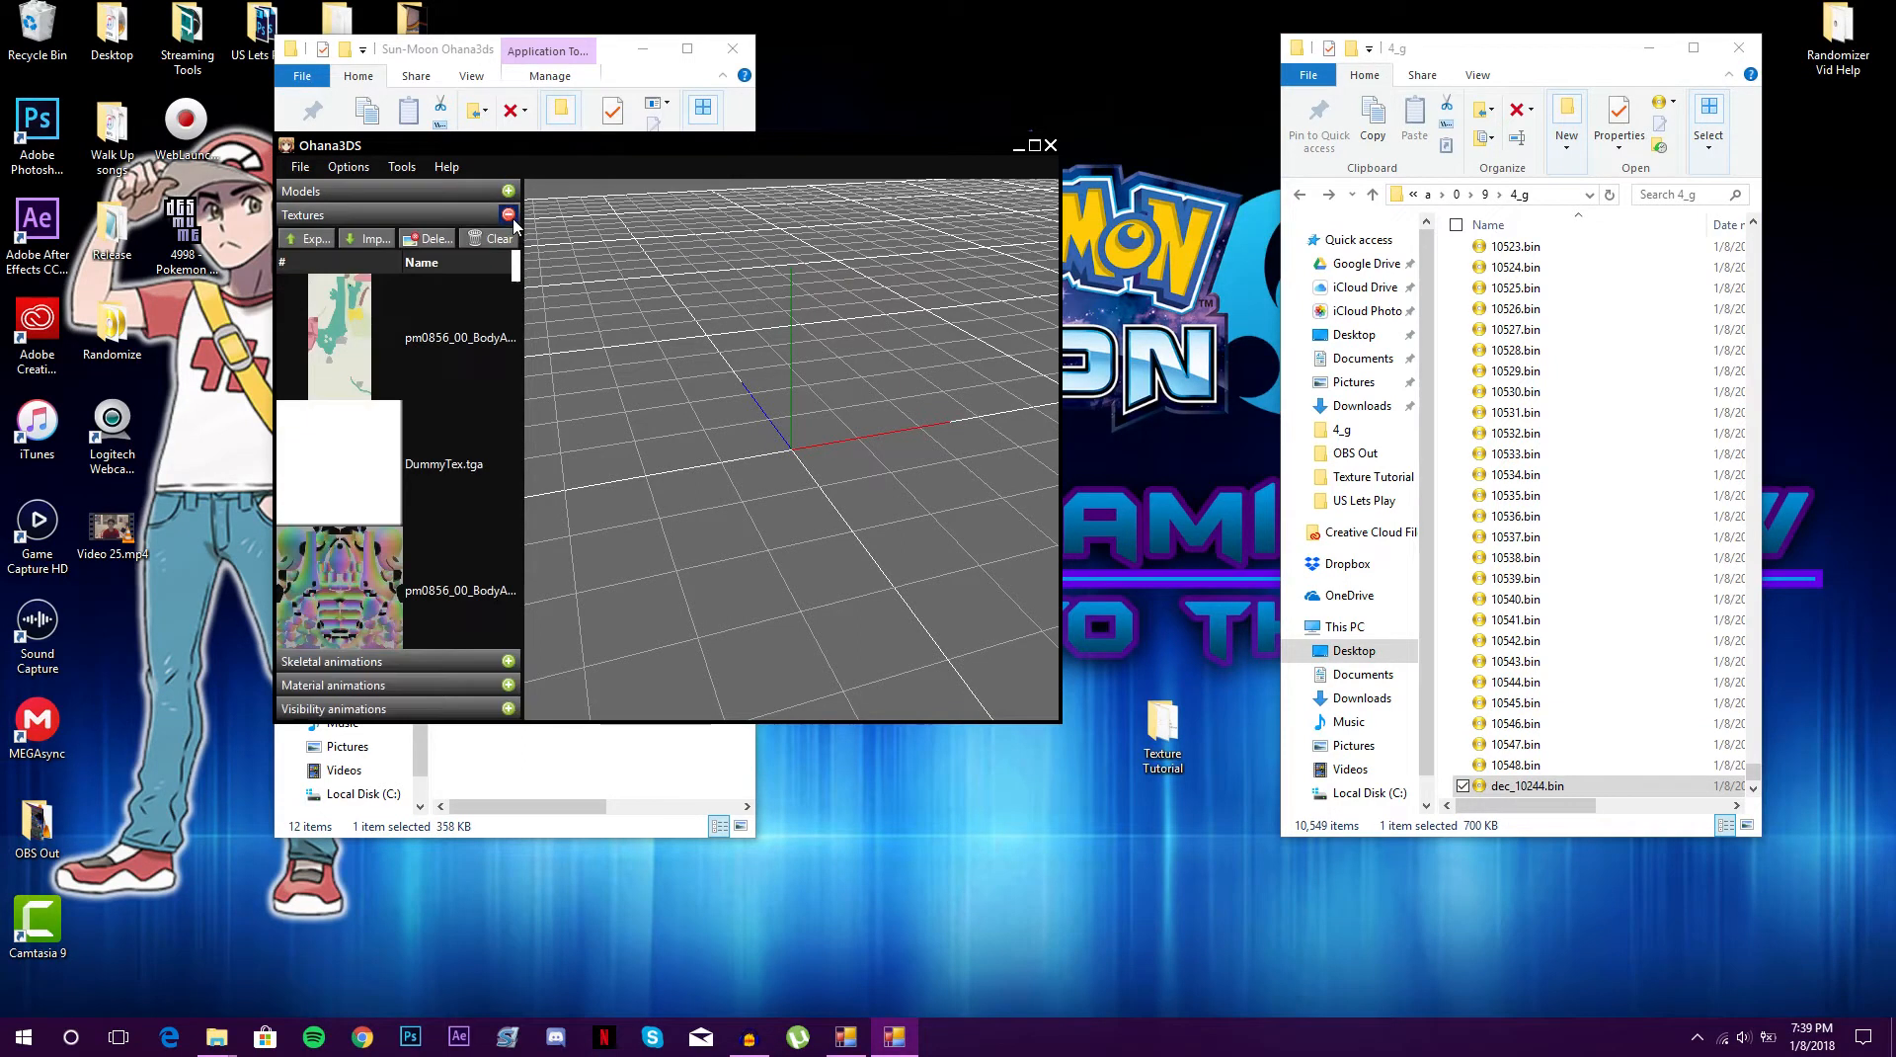
pyautogui.click(314, 239)
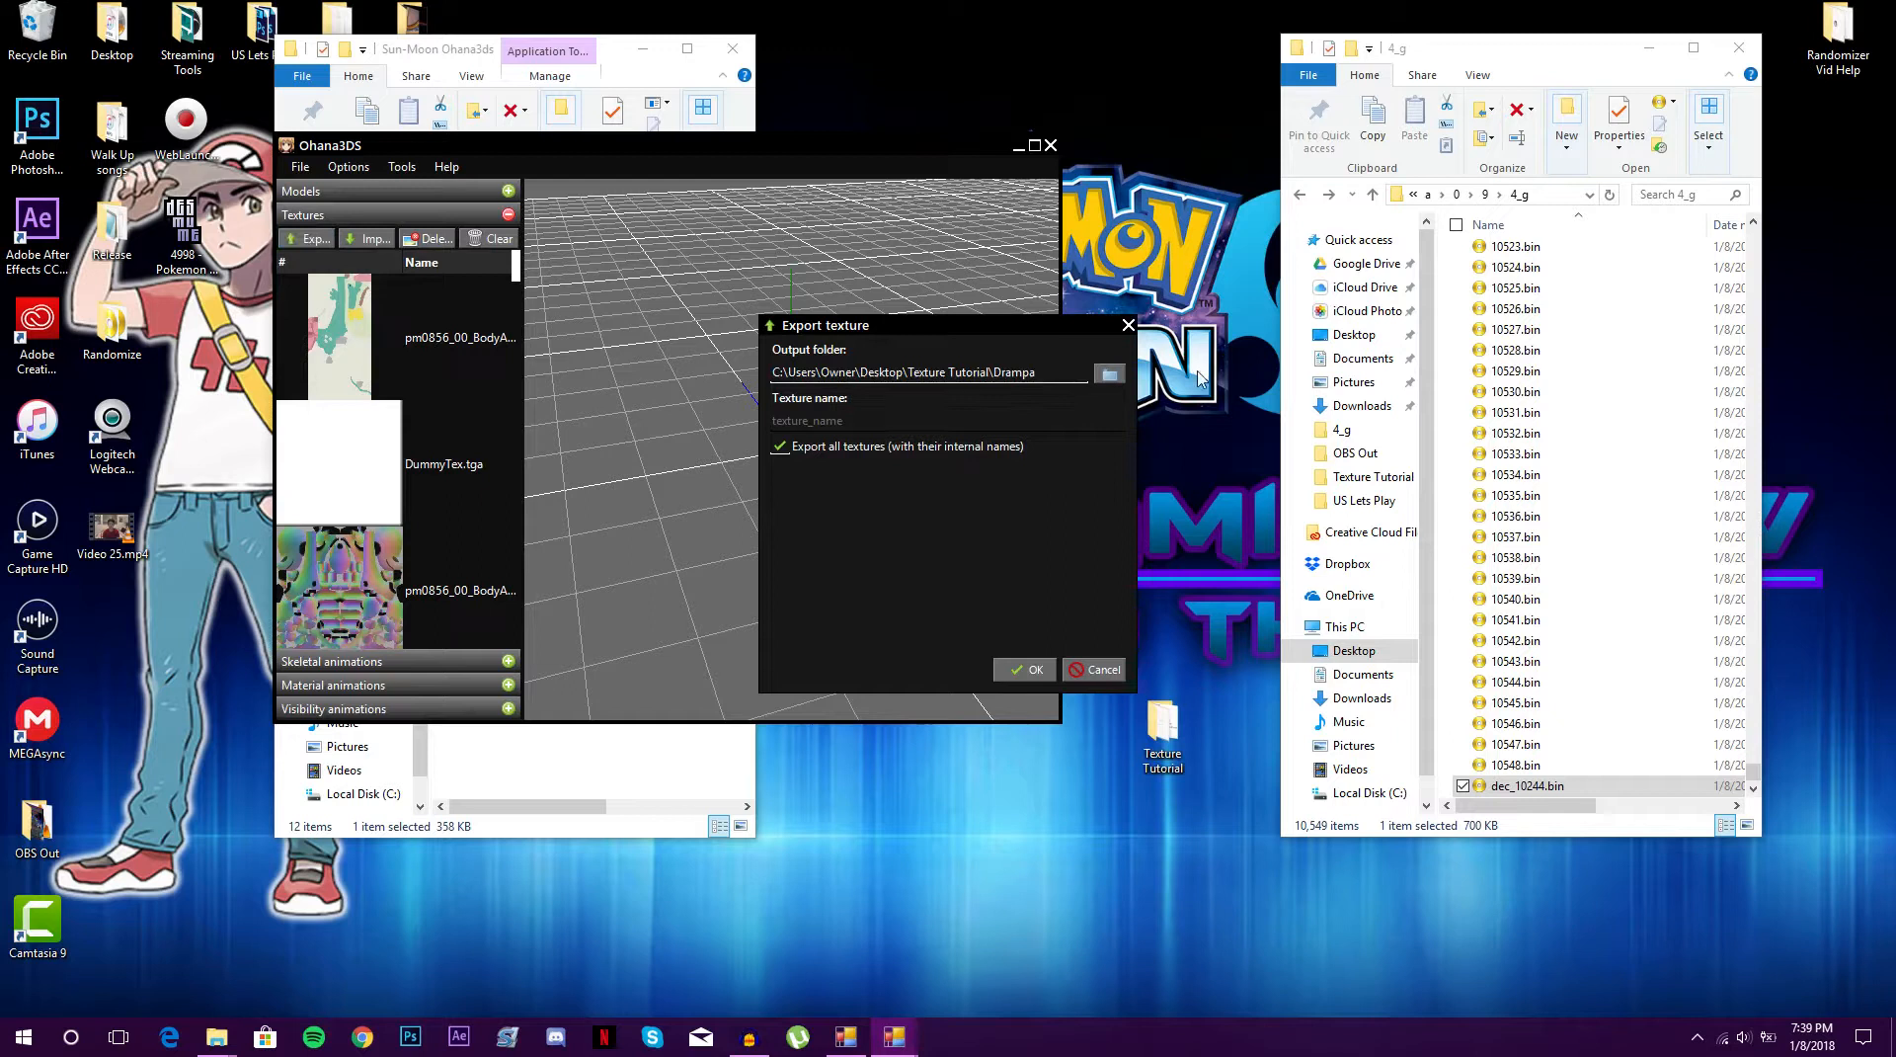
pyautogui.click(1021, 678)
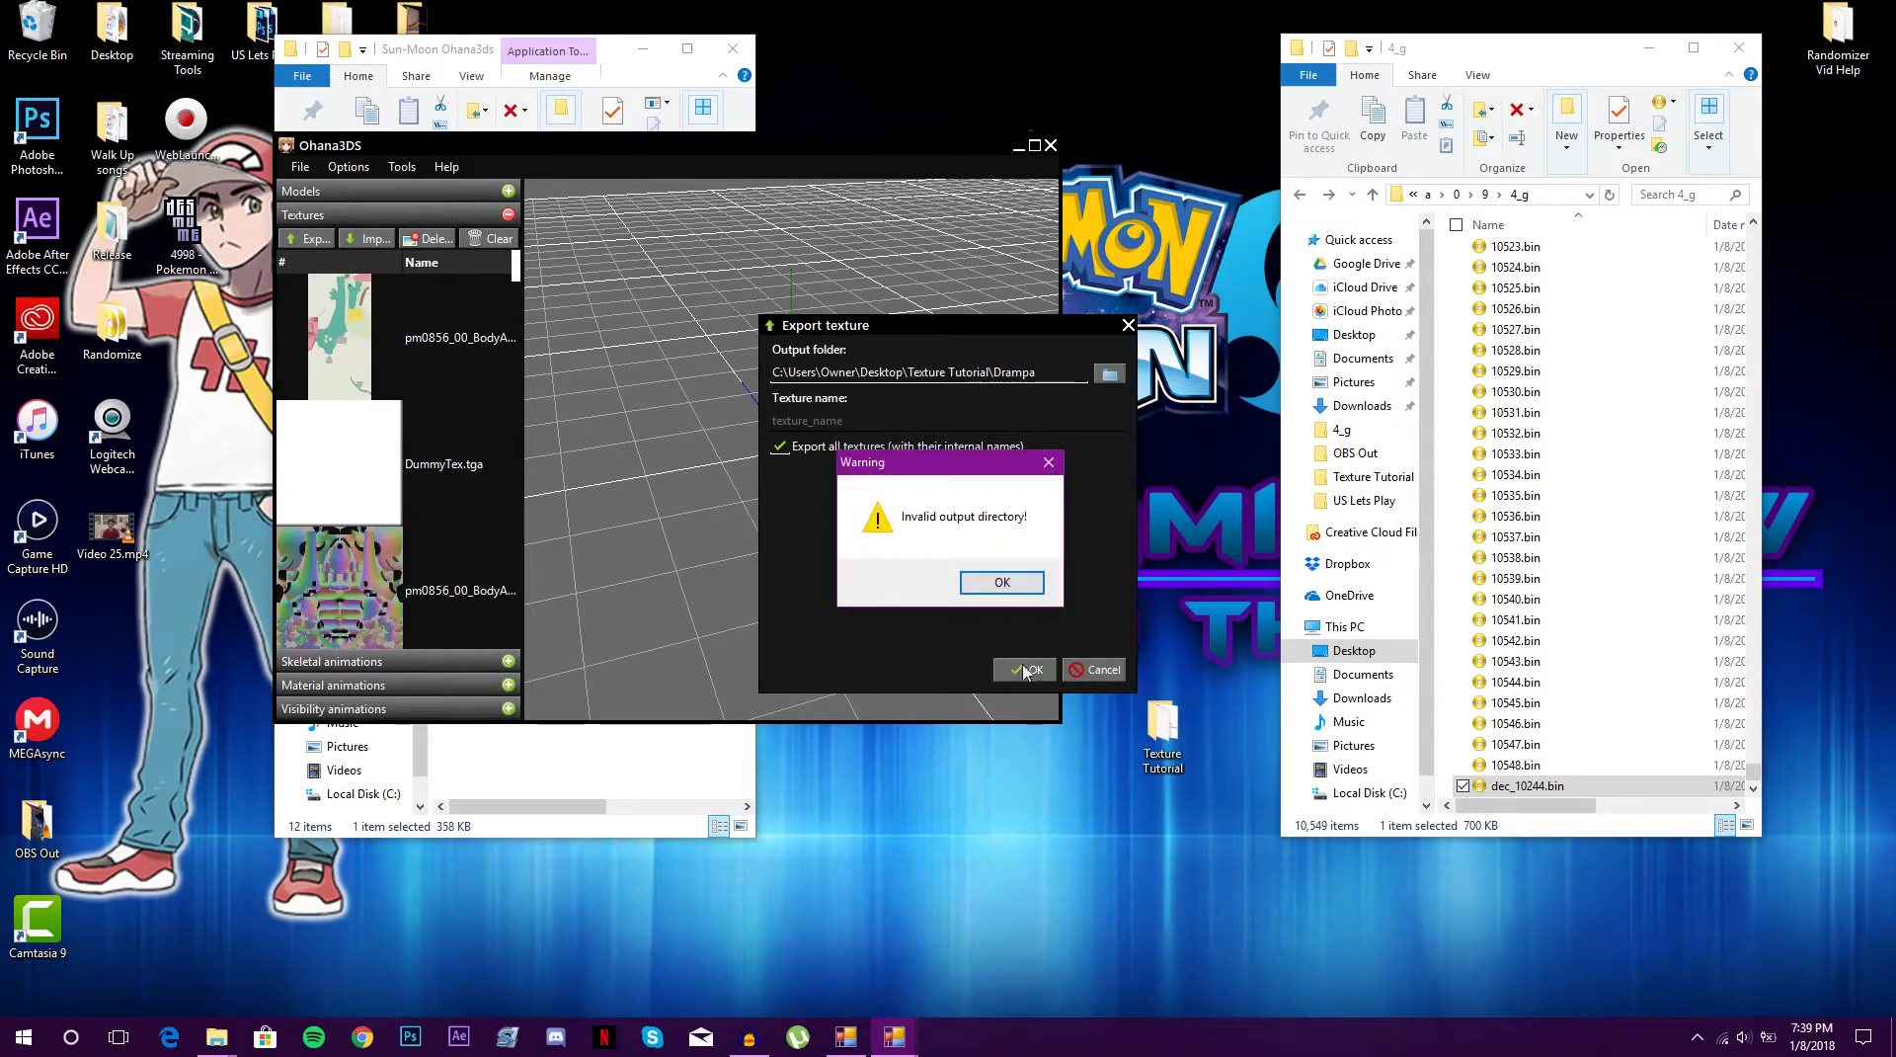
pyautogui.click(1001, 582)
# Create a folder named drampa inside Texture Tutorial as the output folder and export all textures with their internal names into it
pyautogui.click(1110, 373)
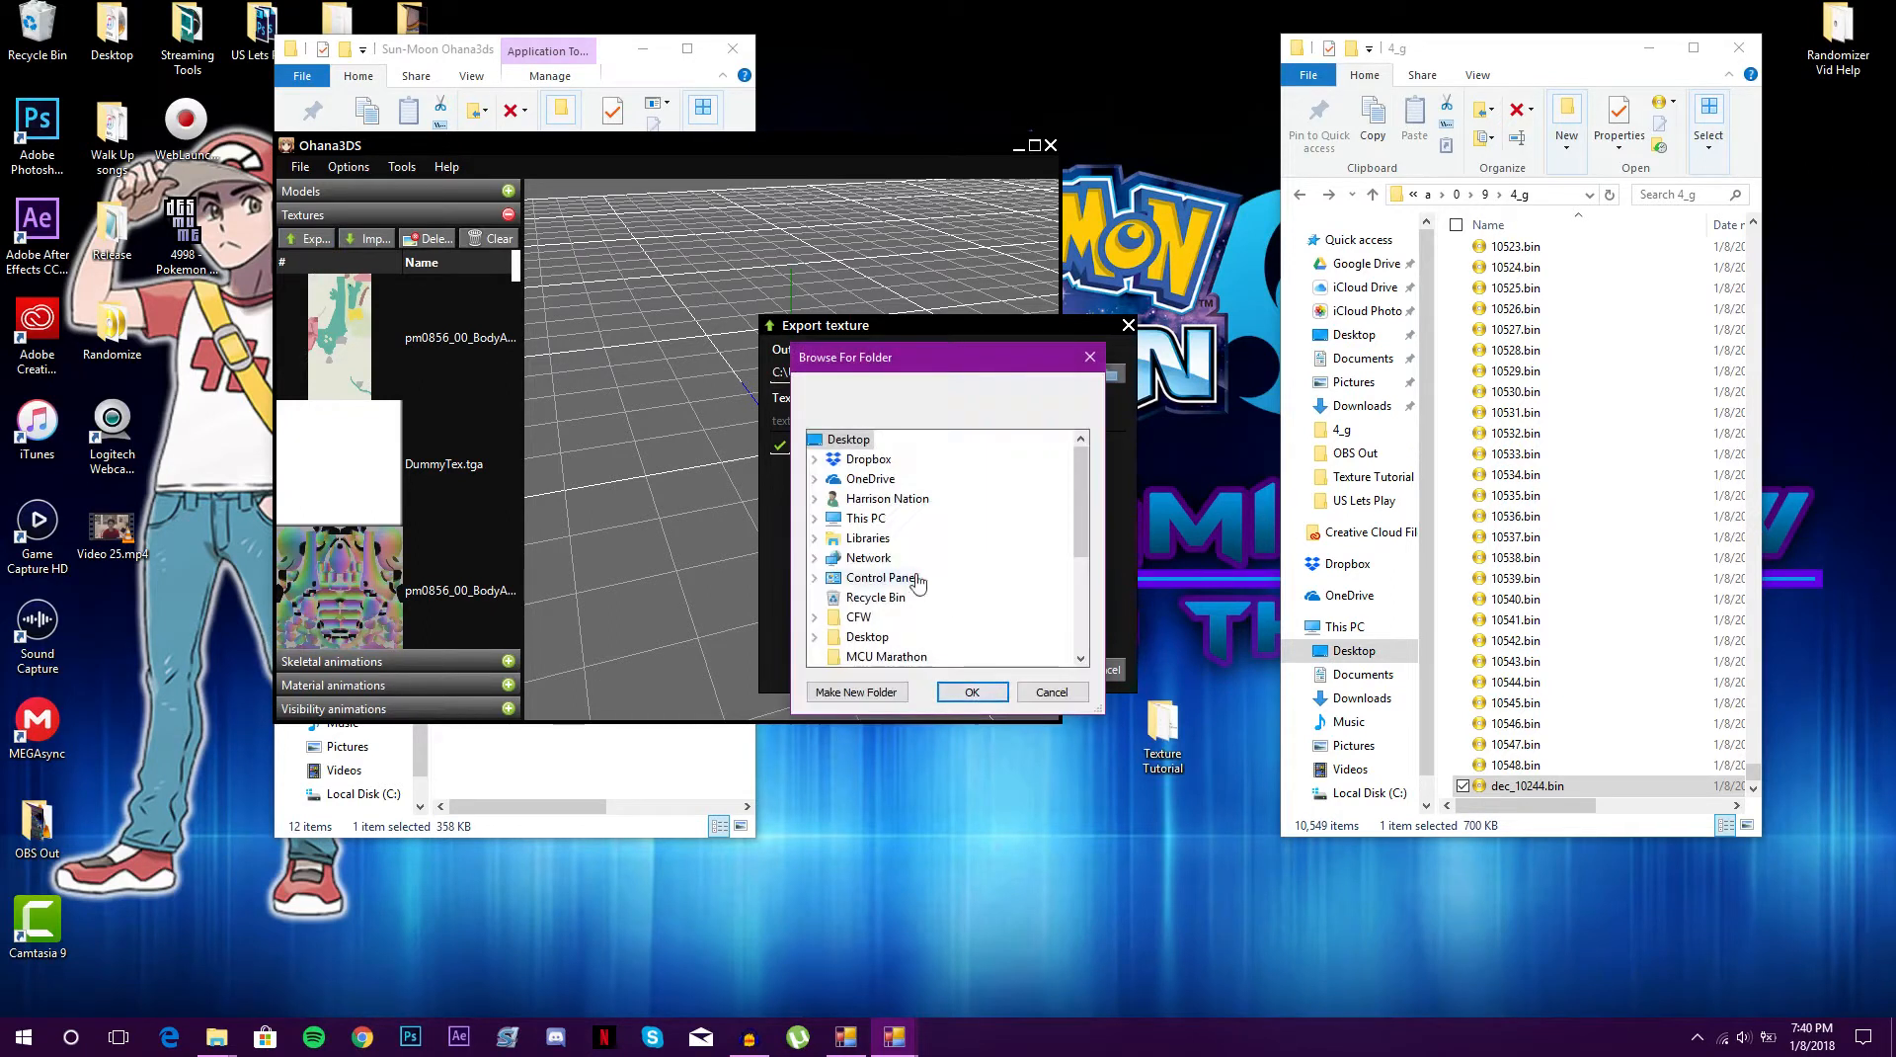
pyautogui.scroll(-4, 919, 580)
pyautogui.doubleClick(914, 596)
pyautogui.scroll(-1, 915, 601)
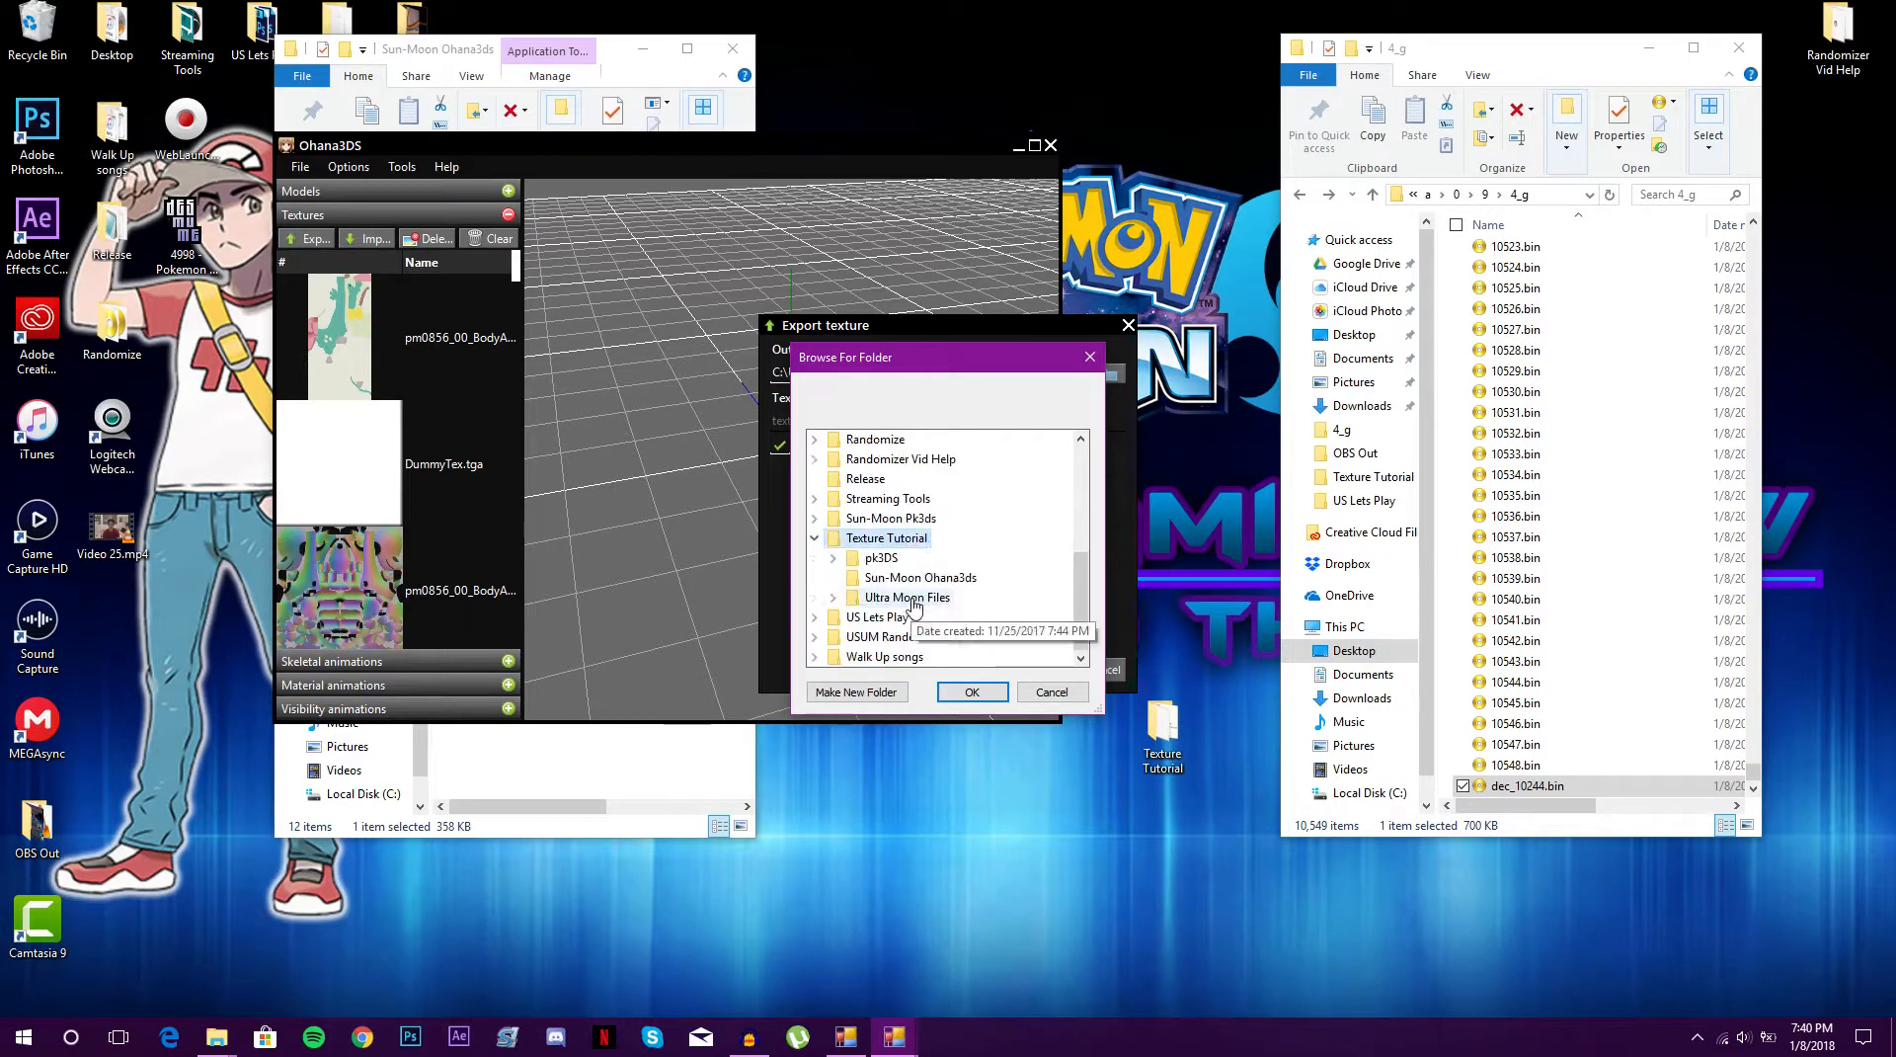
pyautogui.click(889, 701)
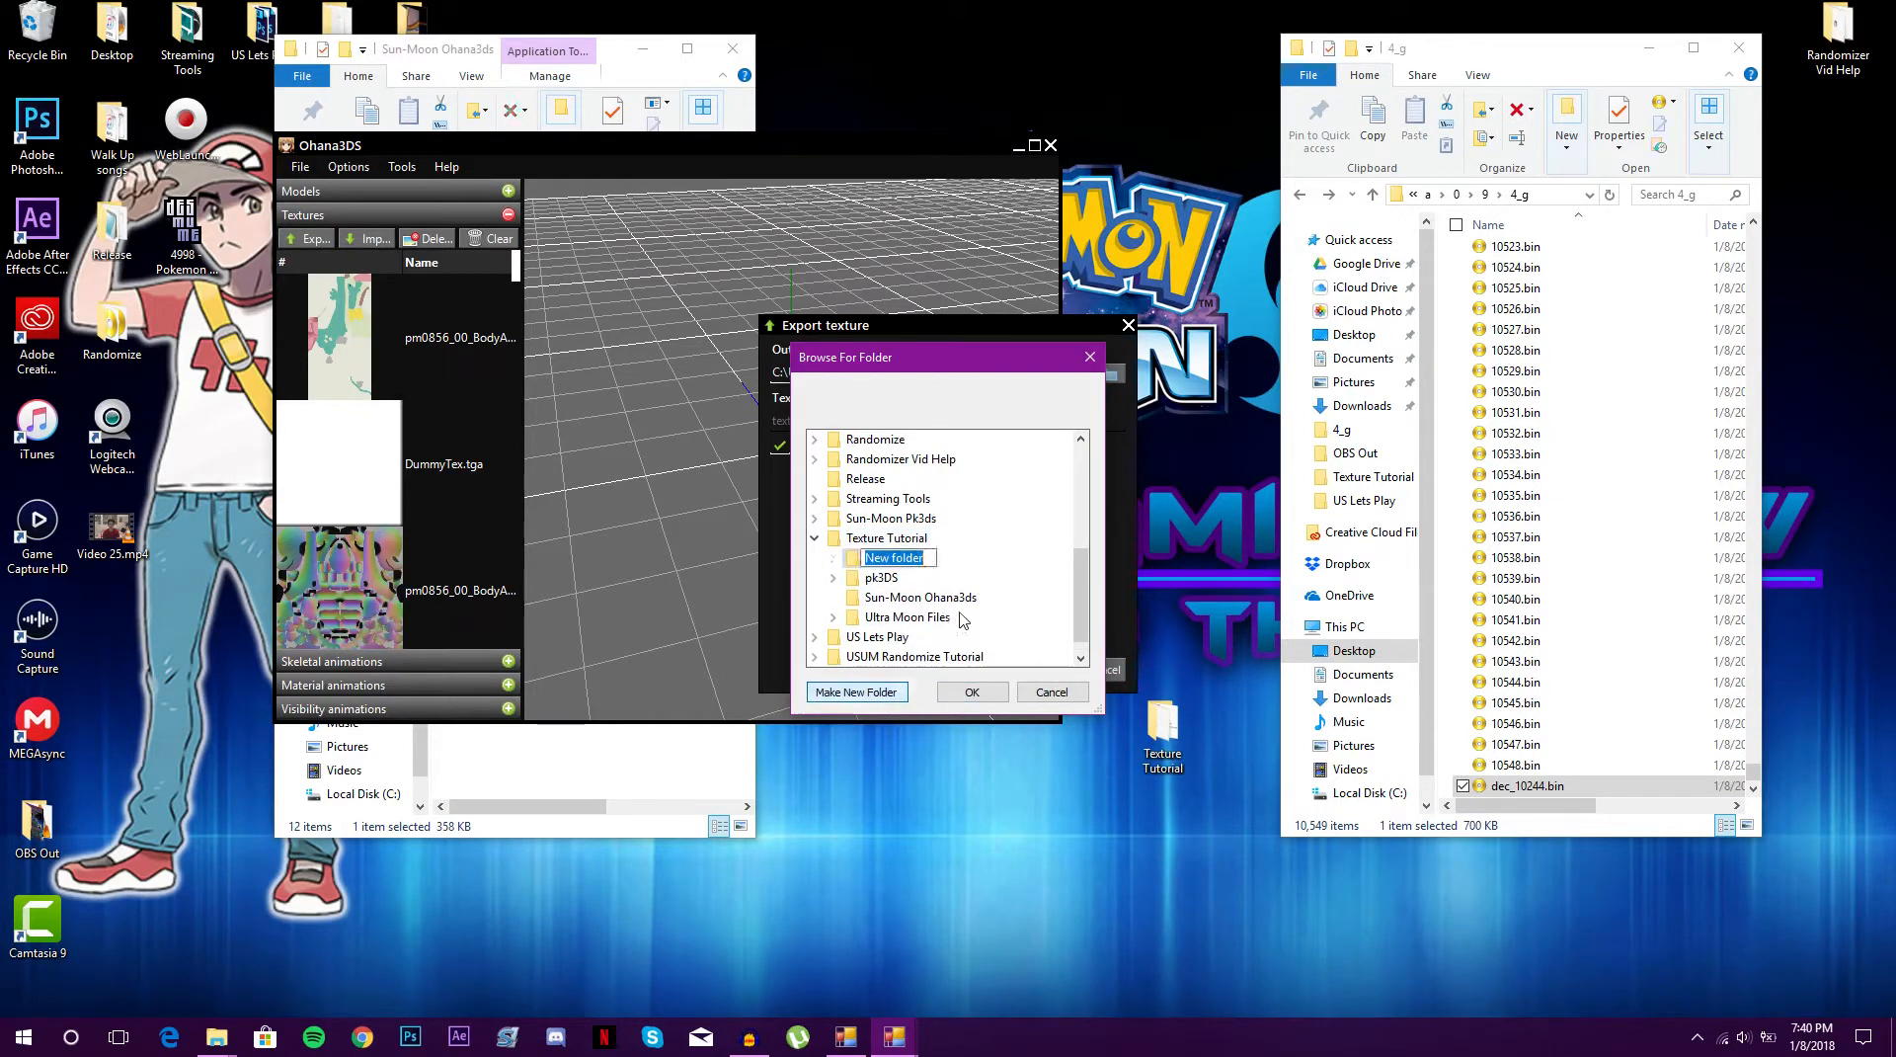
pyautogui.write('dra')
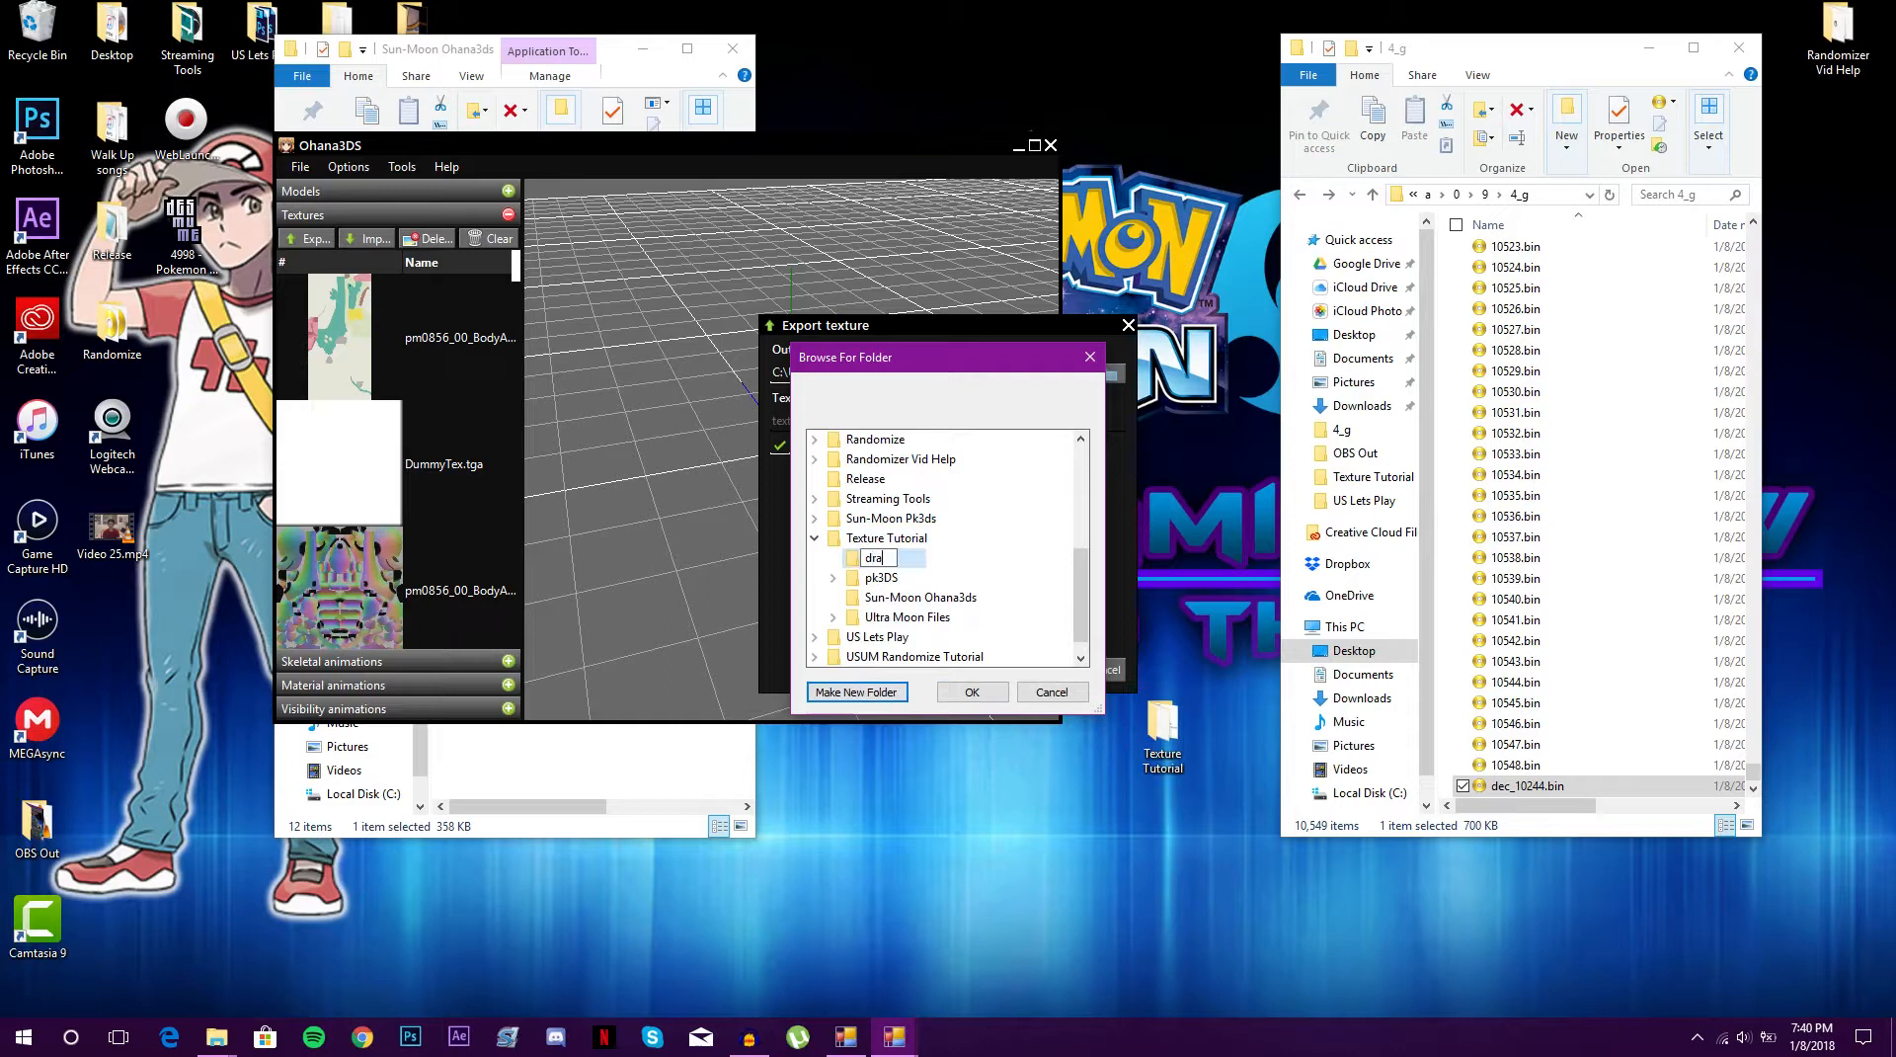
pyautogui.write('mpa')
pyautogui.click(966, 692)
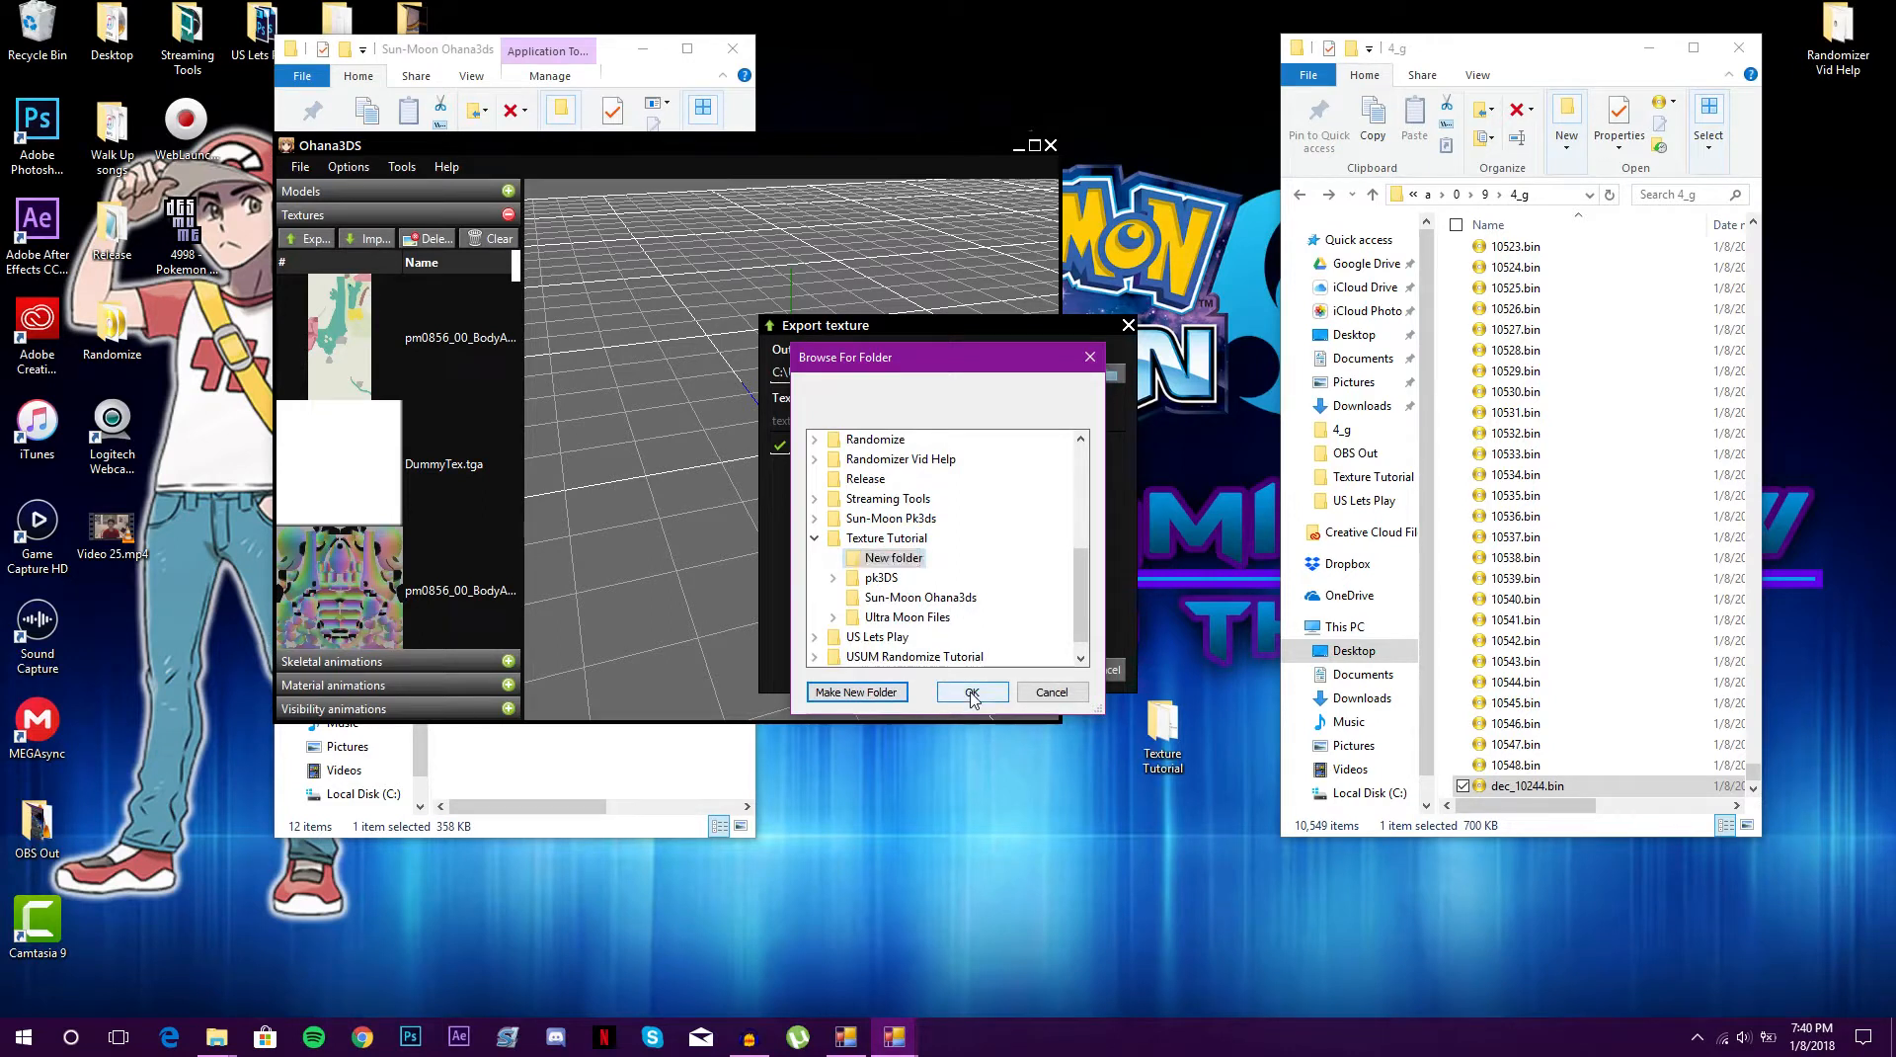
pyautogui.click(972, 696)
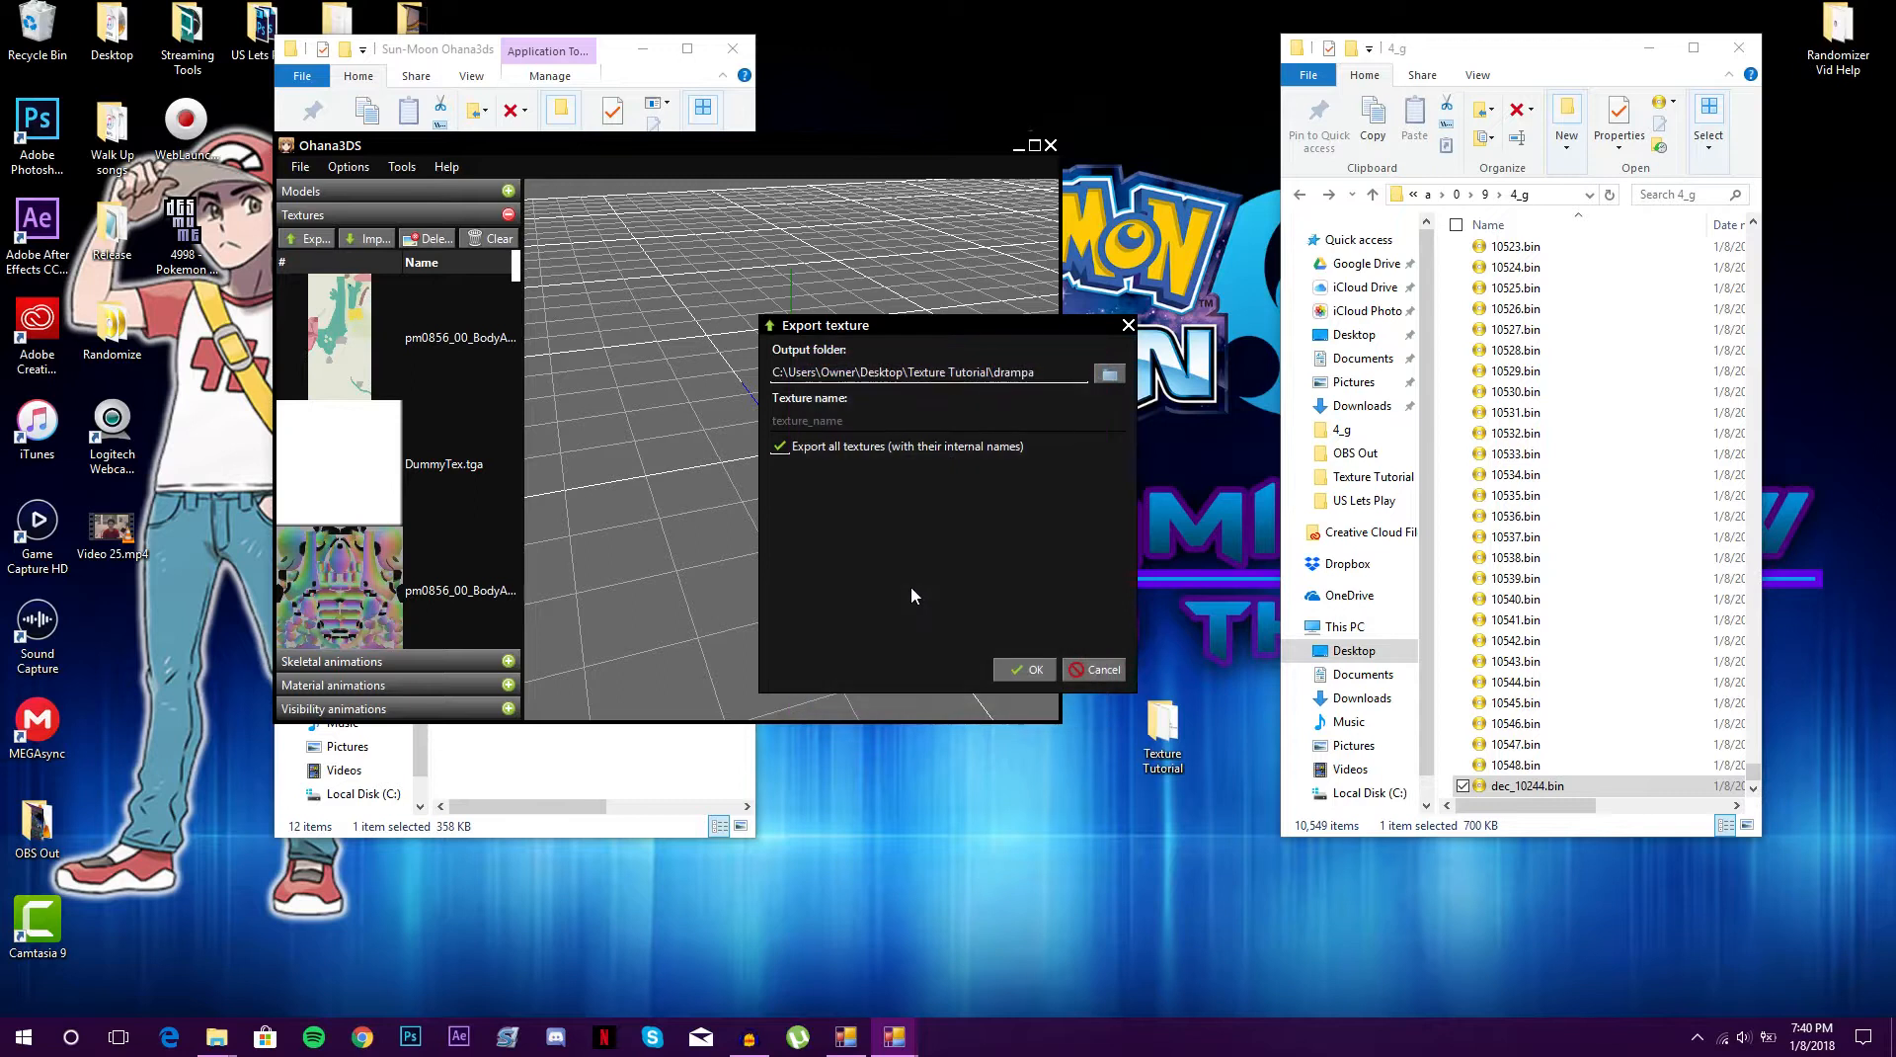
pyautogui.click(1023, 669)
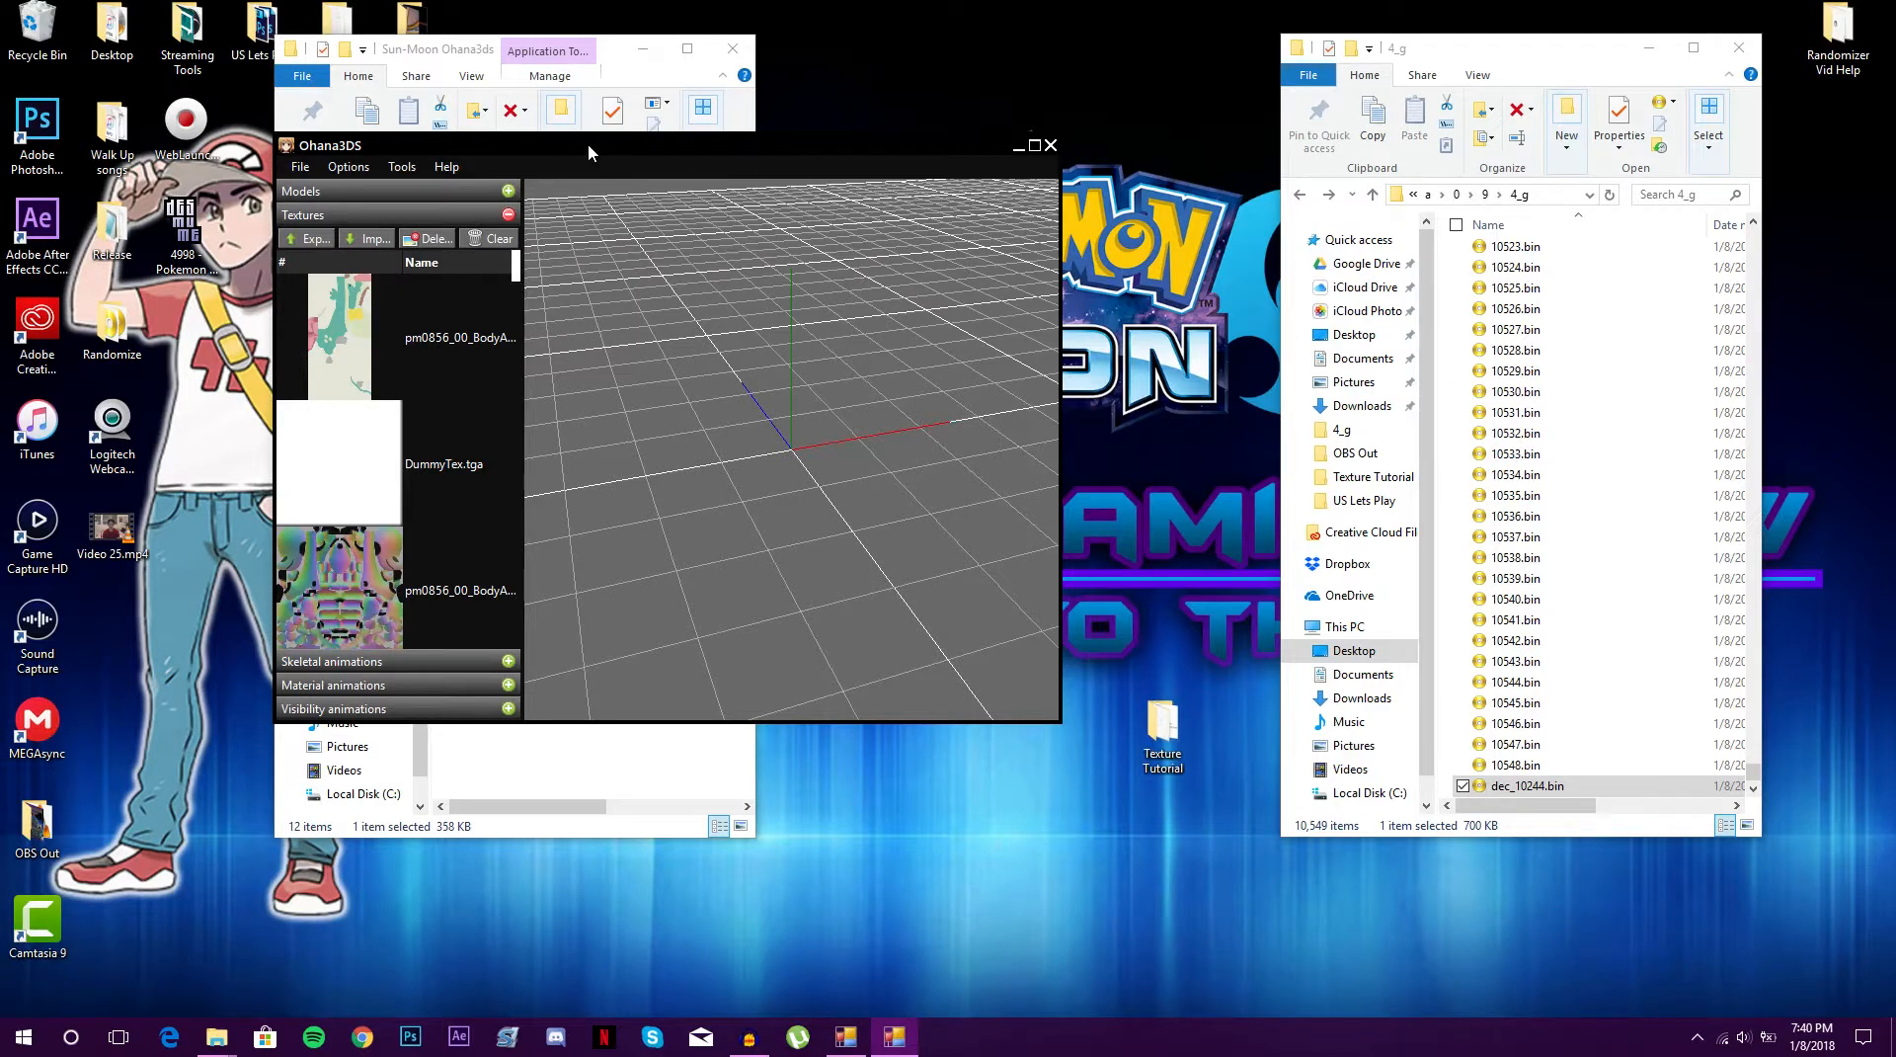
# Move the Ohana3DS window aside and open the drampa folder in Texture Tutorial in File Explorer
pyautogui.moveTo(586, 147); pyautogui.dragTo(1122, 311)
pyautogui.click(649, 600)
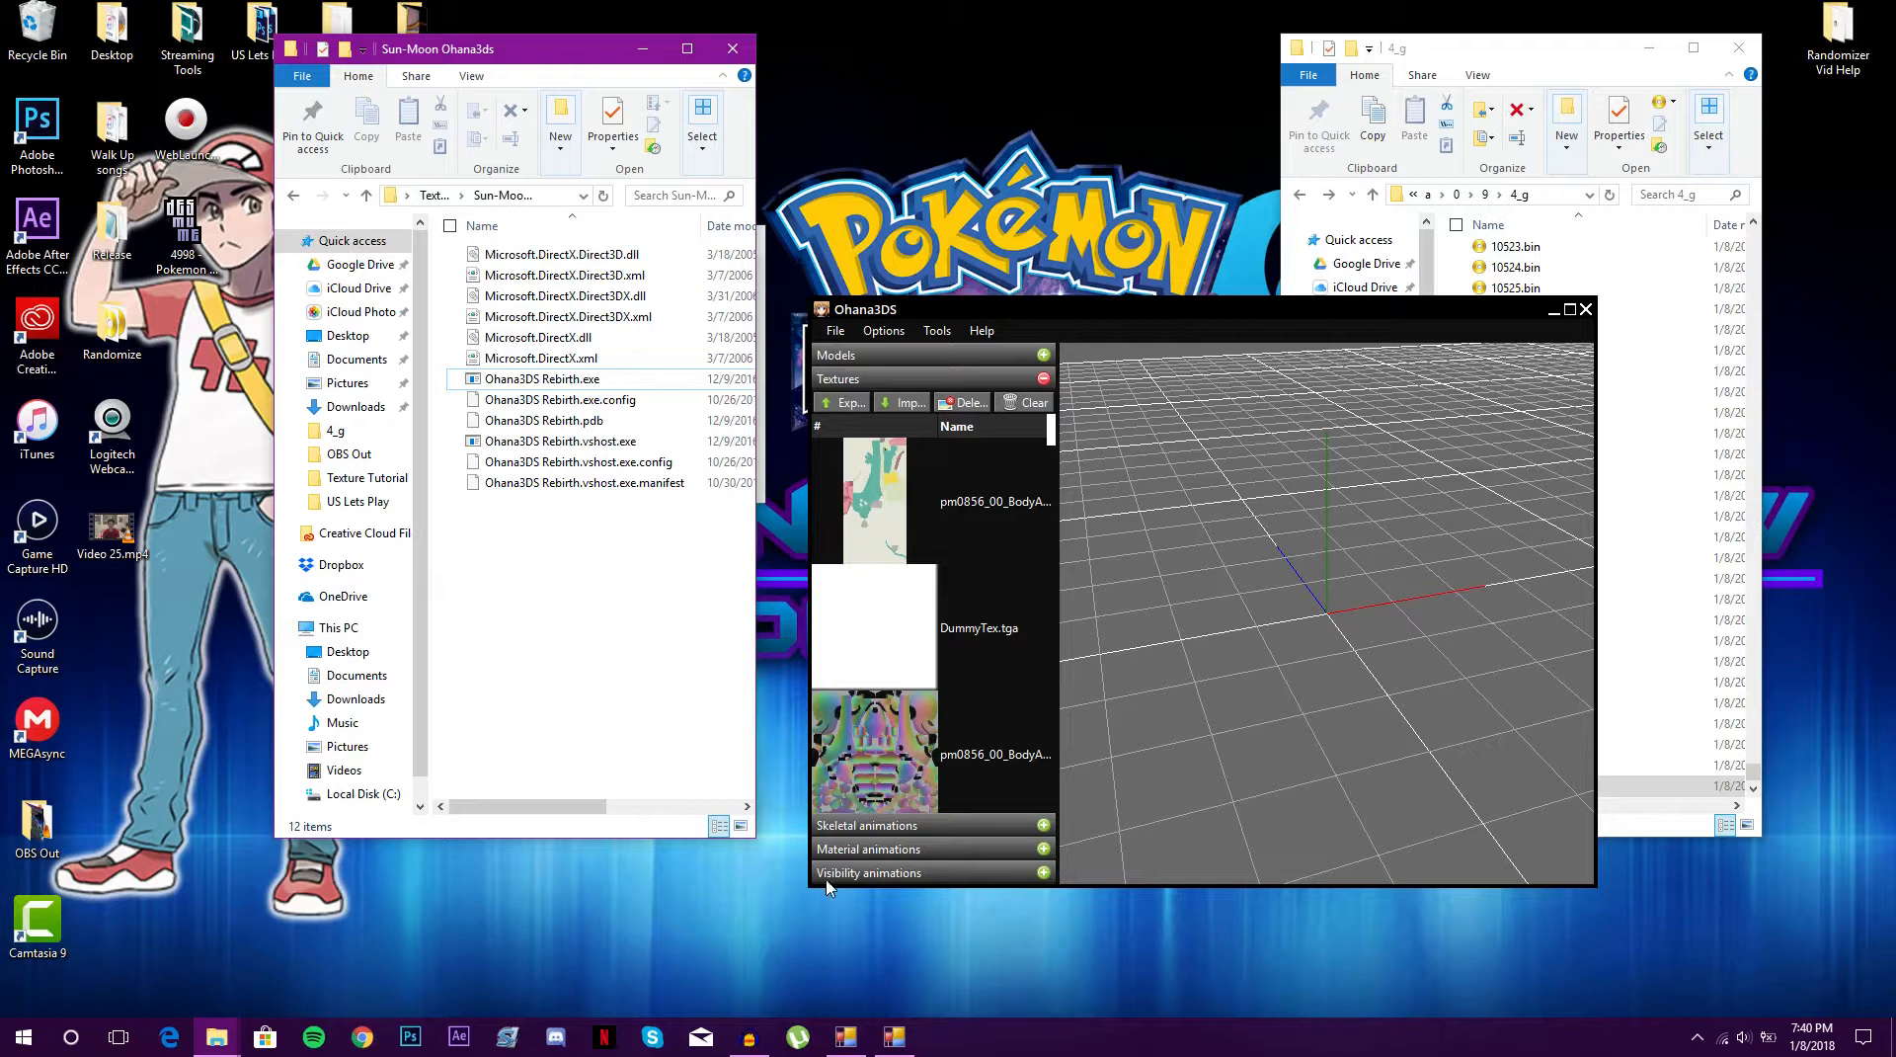
pyautogui.click(845, 1037)
pyautogui.click(652, 239)
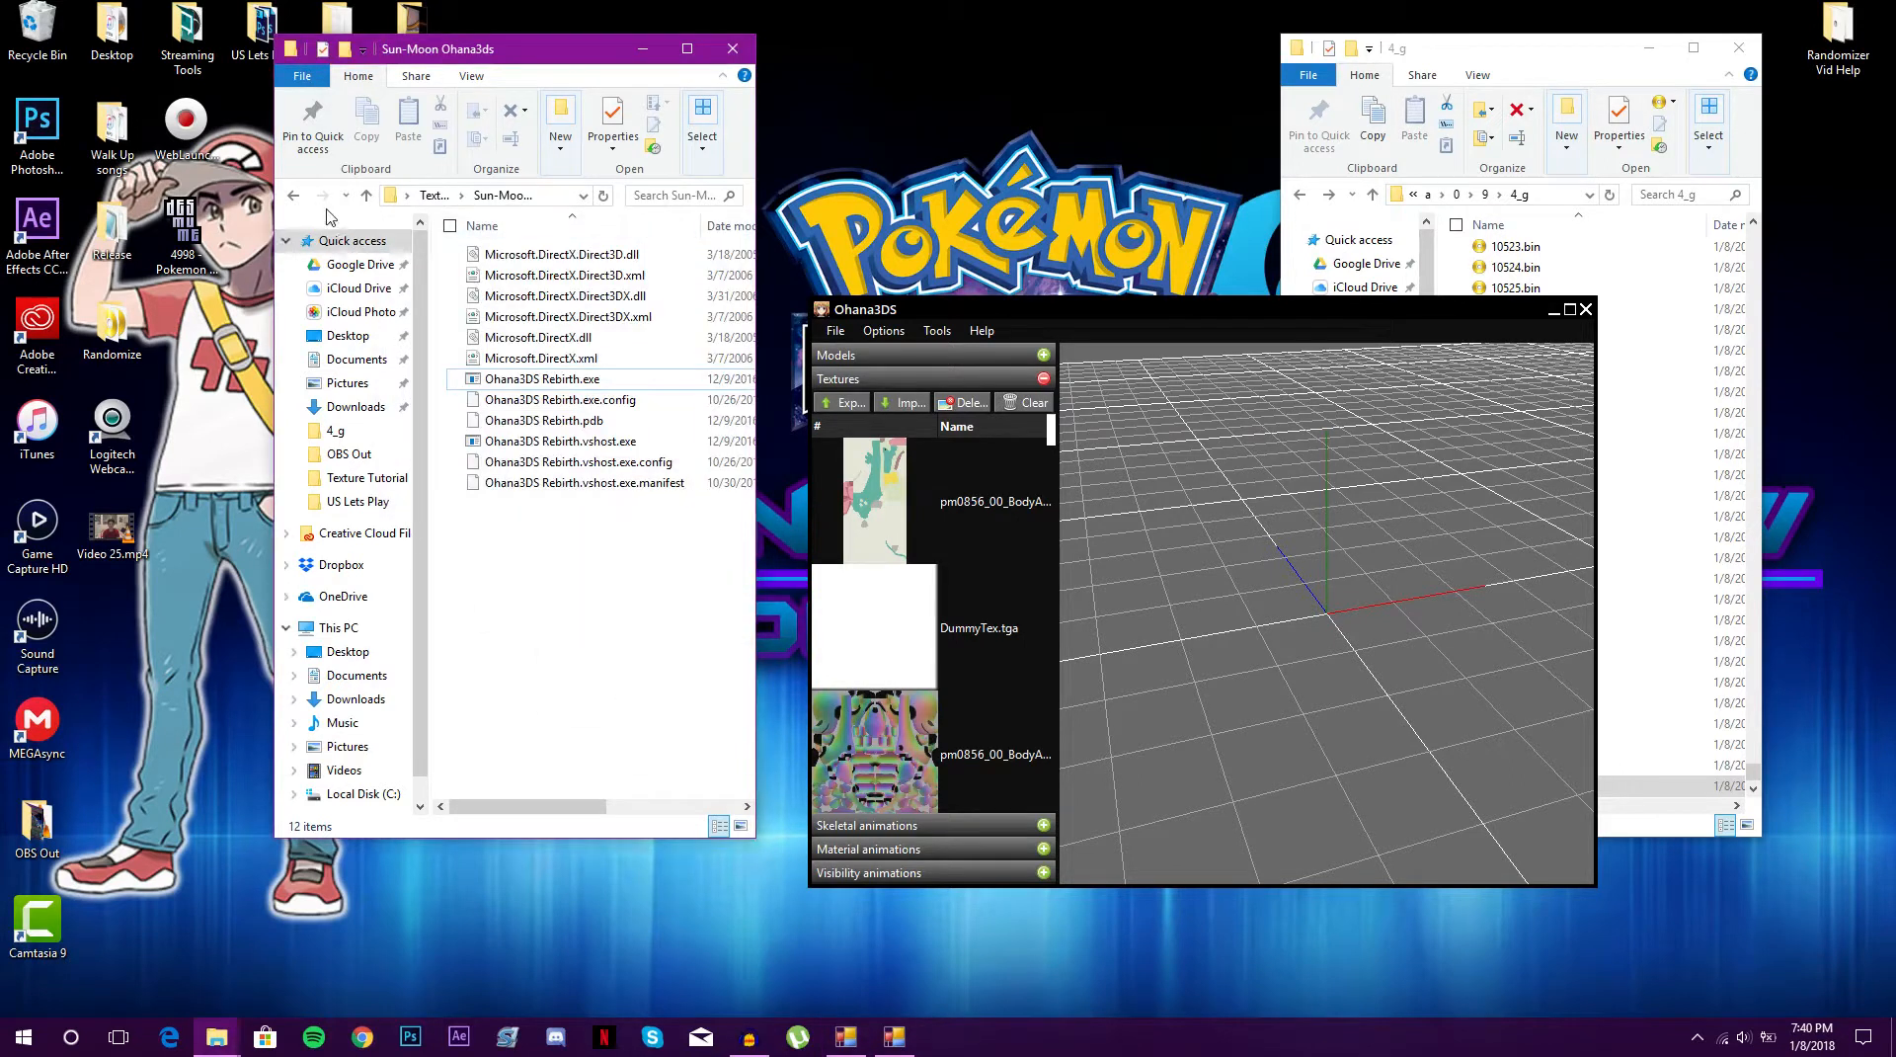
pyautogui.click(296, 196)
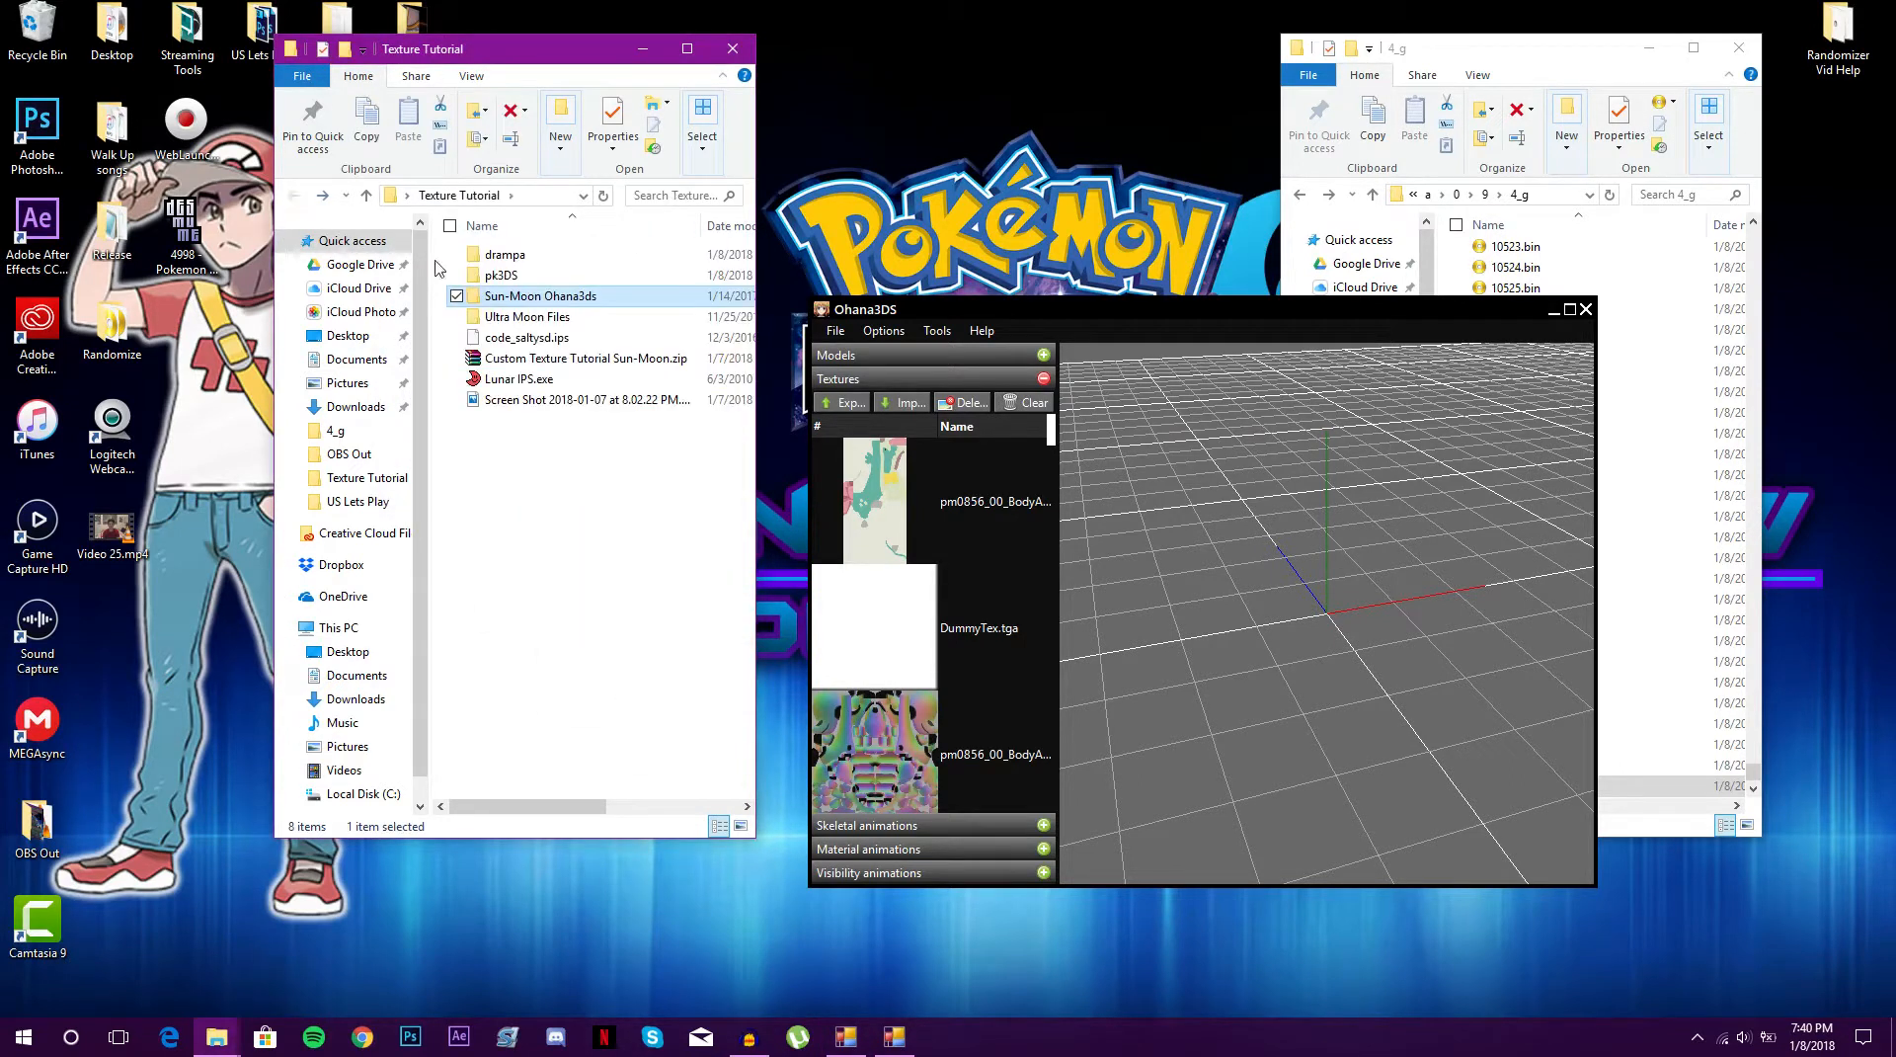
pyautogui.doubleClick(504, 255)
pyautogui.moveTo(624, 748); pyautogui.dragTo(647, 681)
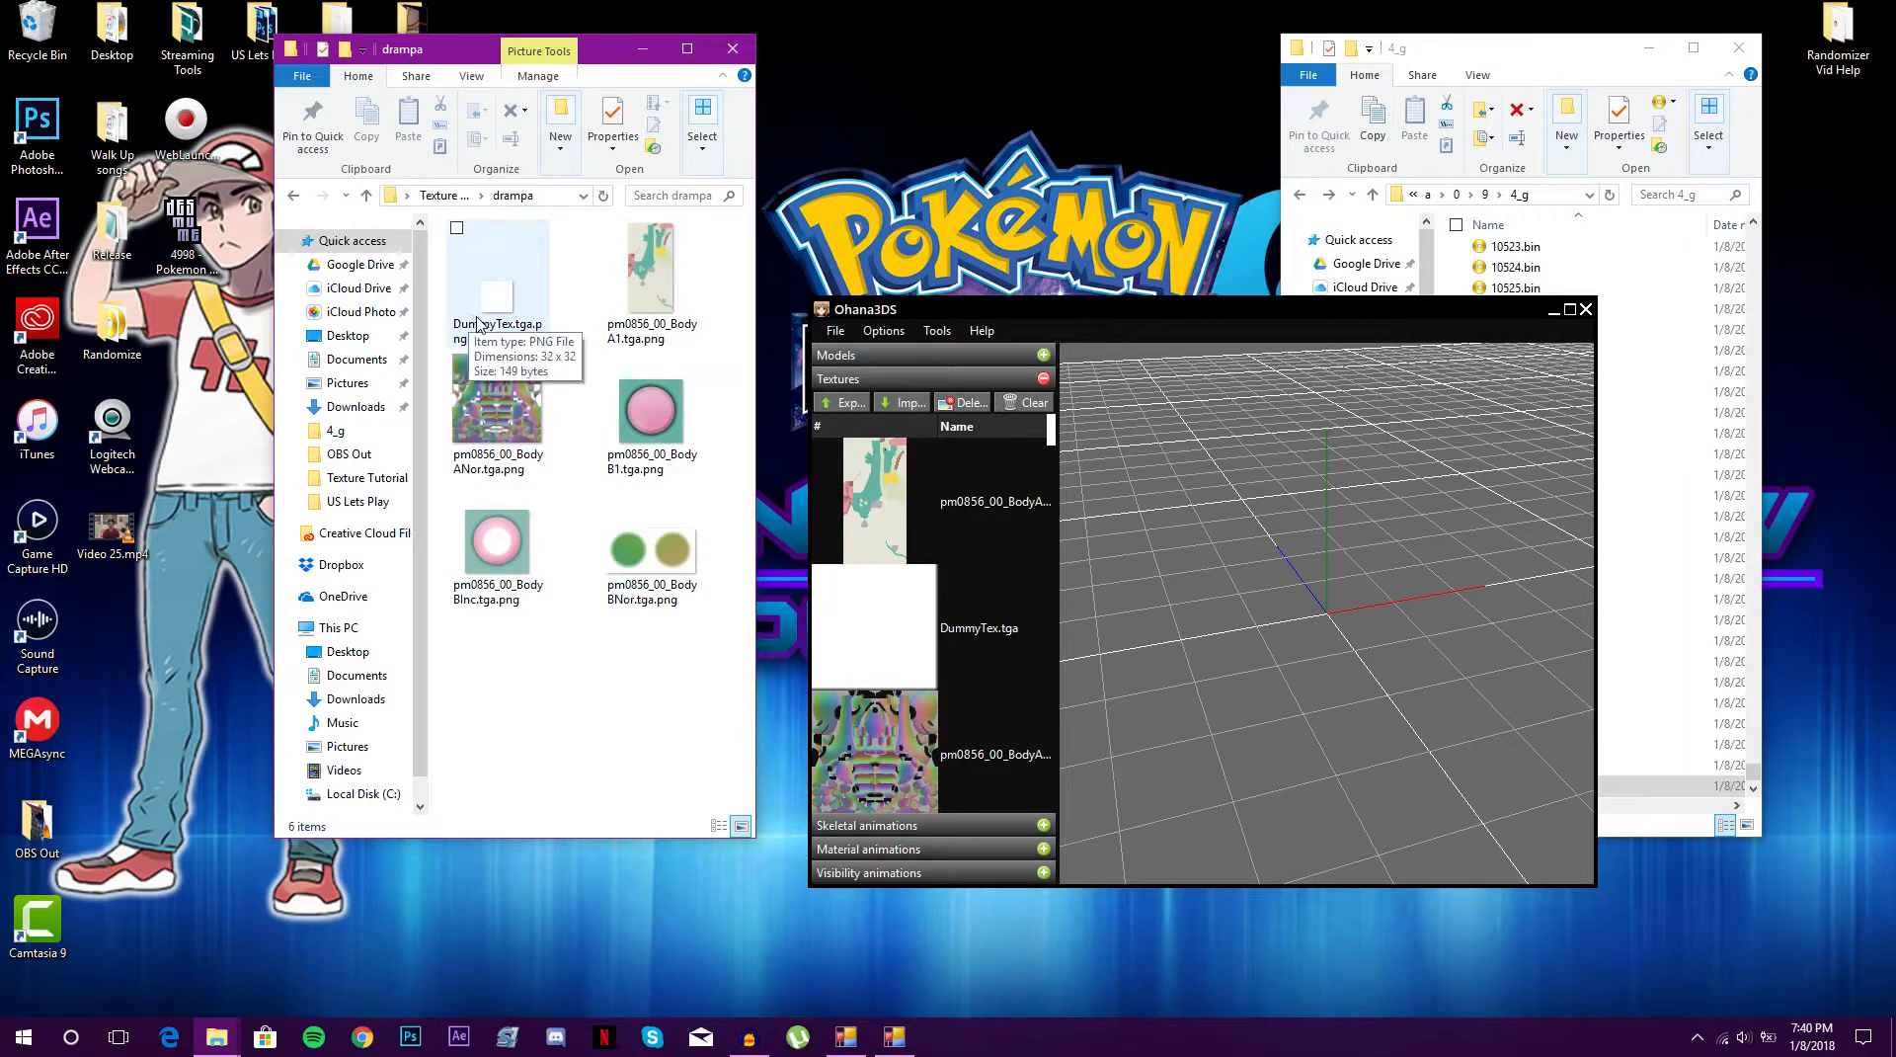
# Minimize Ohana3DS, shift the drampa folder window aside, and open pm0856_00_BodyA1.tga.png with Adobe Photoshop CC 2015
pyautogui.click(1554, 314)
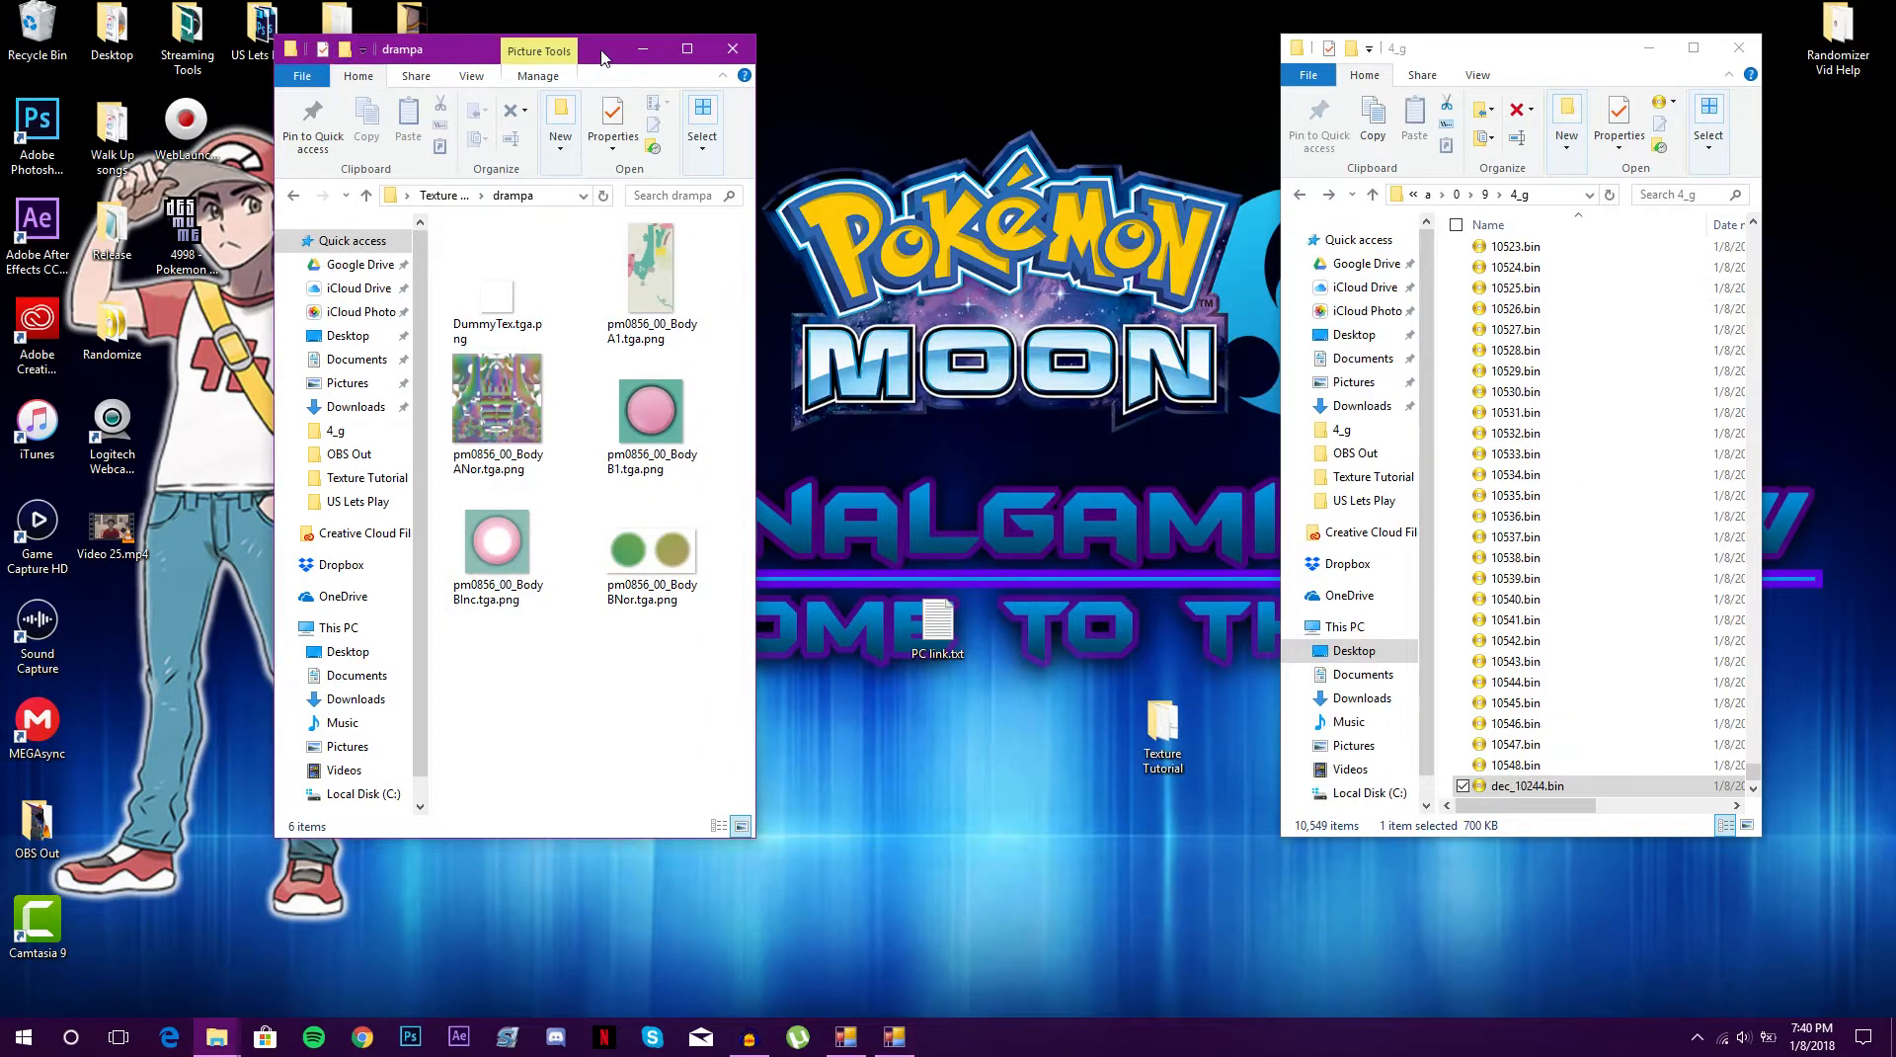
pyautogui.moveTo(602, 58); pyautogui.dragTo(474, 75)
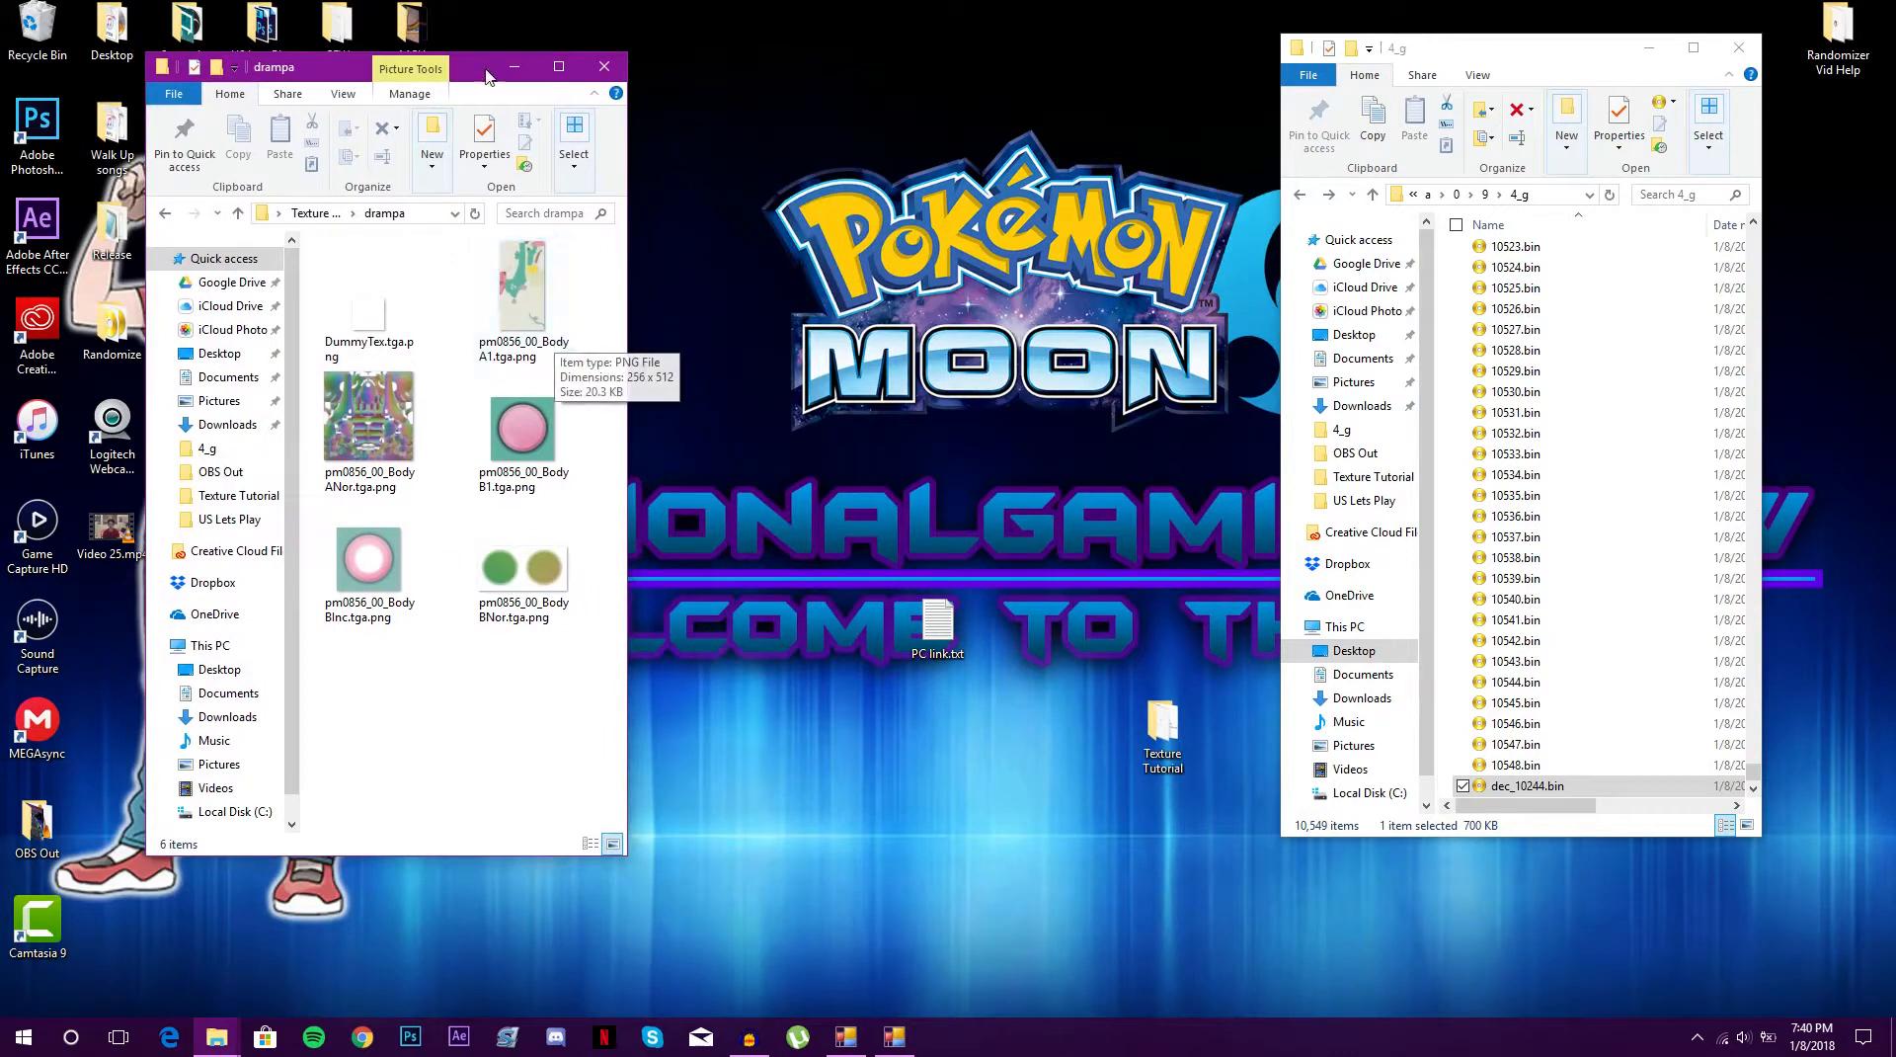
pyautogui.click(550, 303)
pyautogui.doubleClick(548, 298)
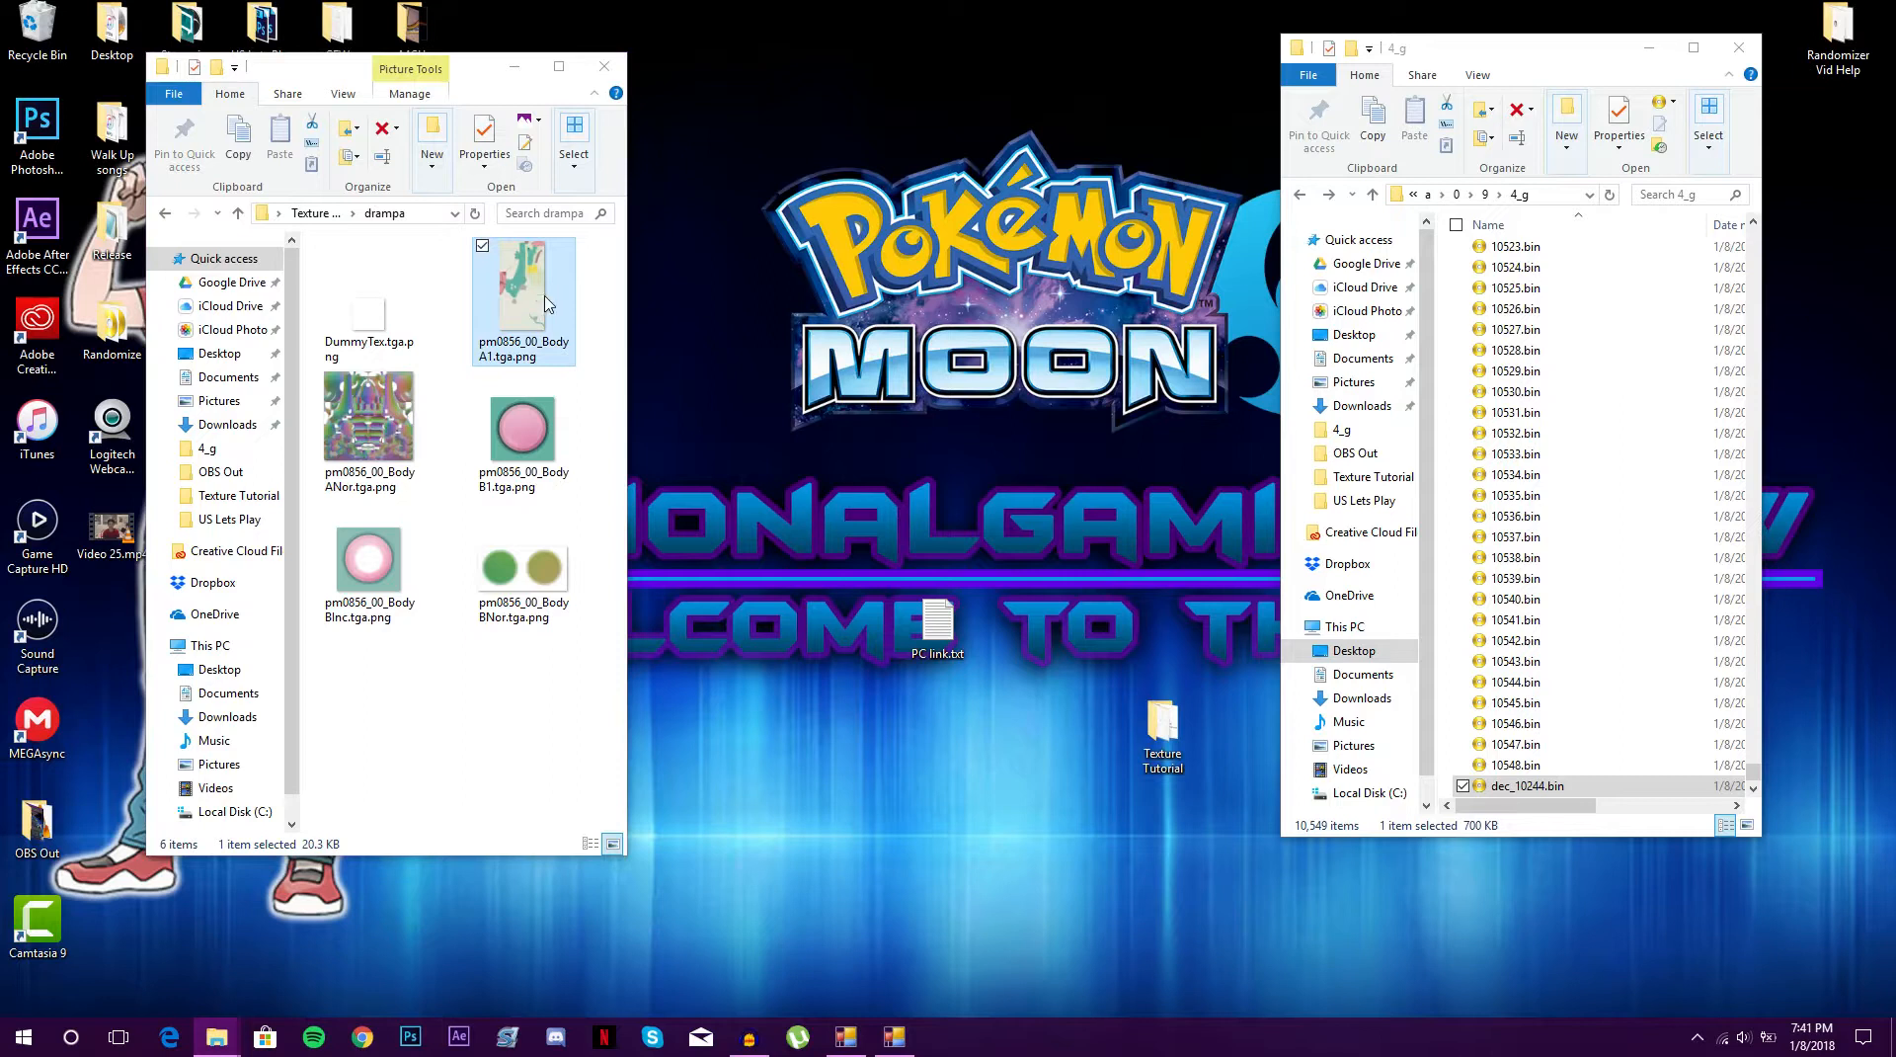
pyautogui.rightClick(545, 296)
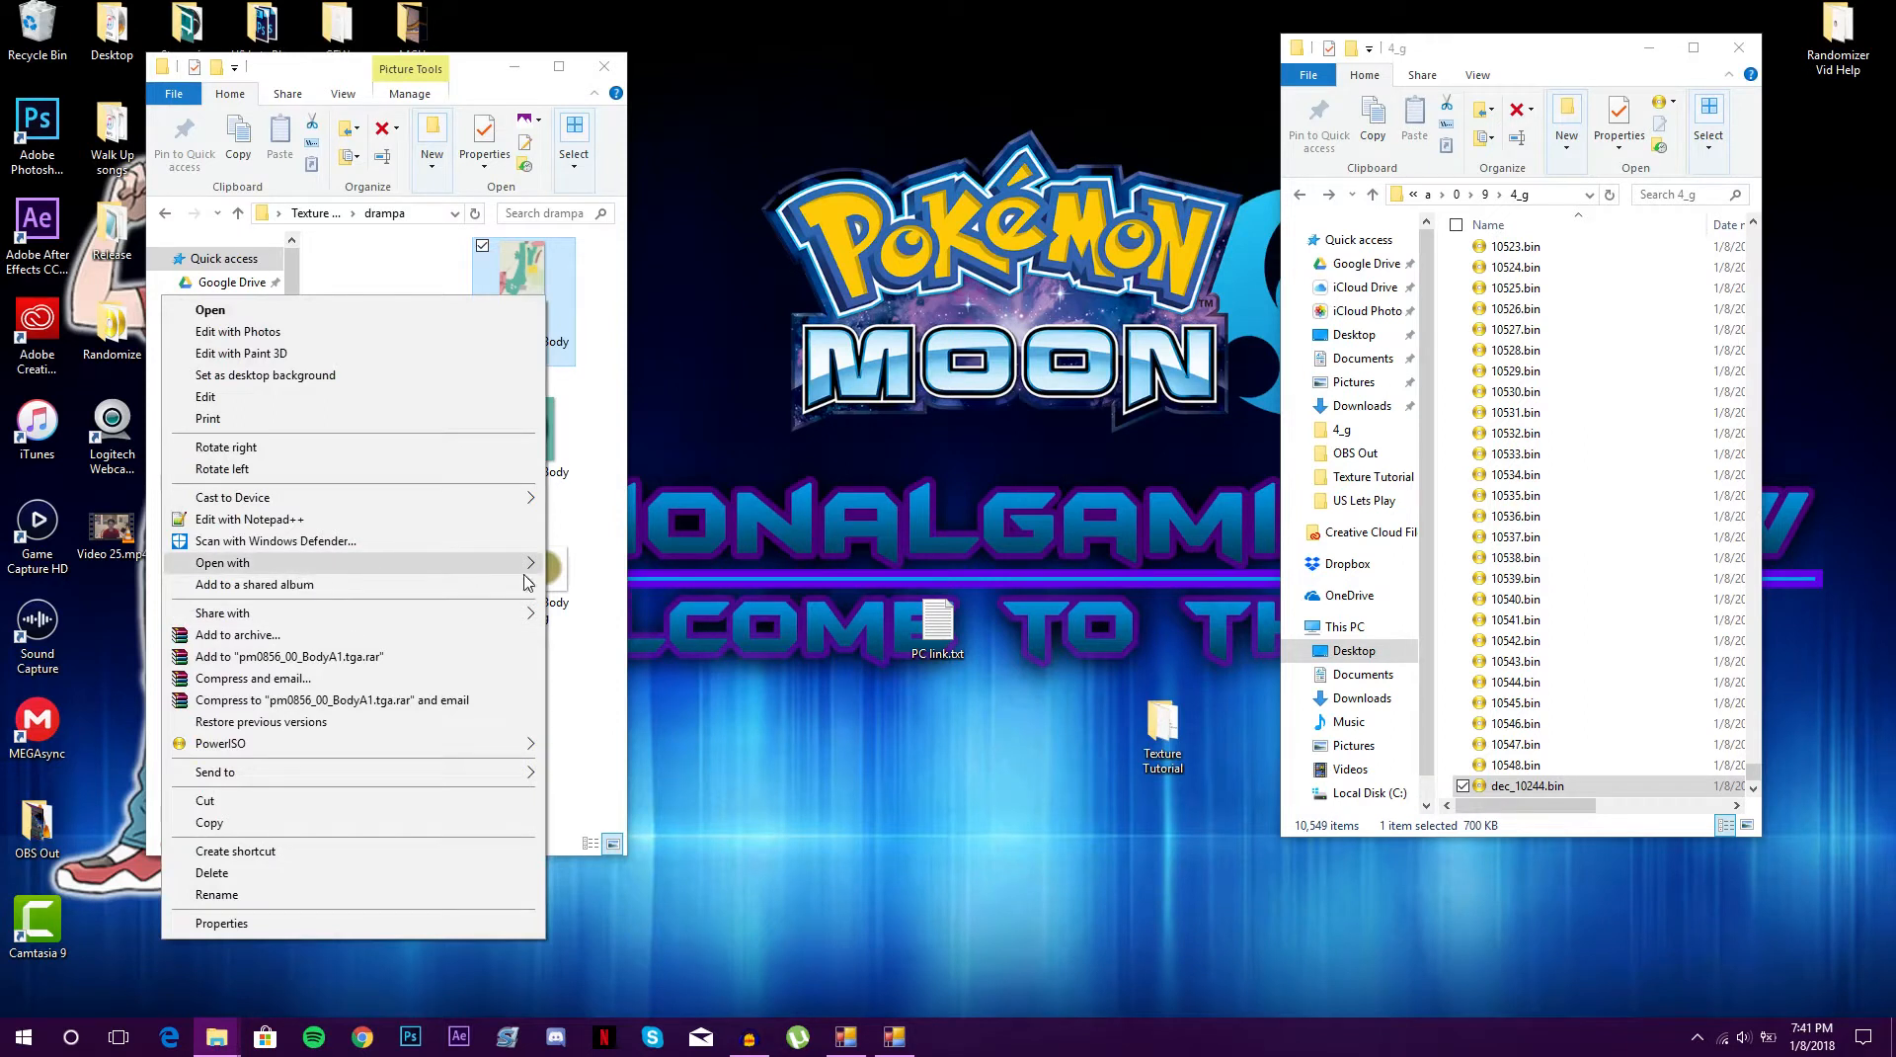
pyautogui.moveTo(531, 568)
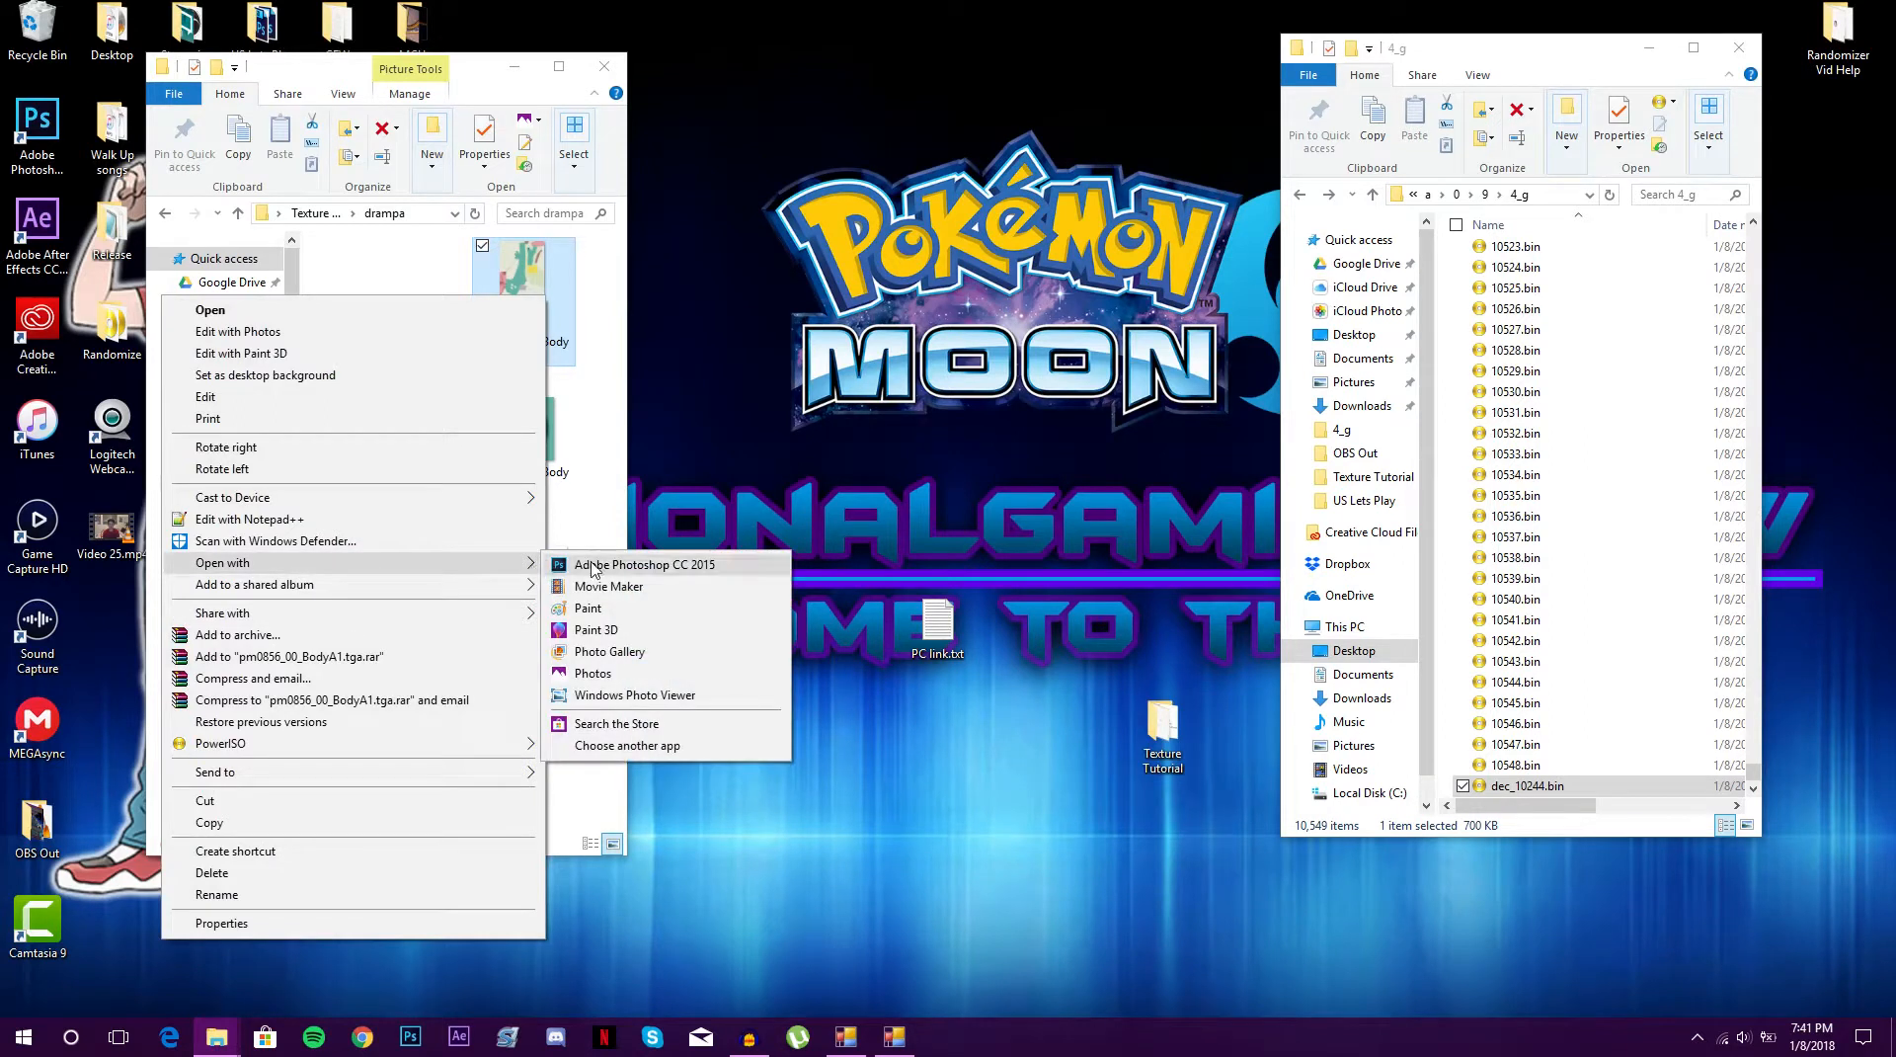
pyautogui.click(594, 567)
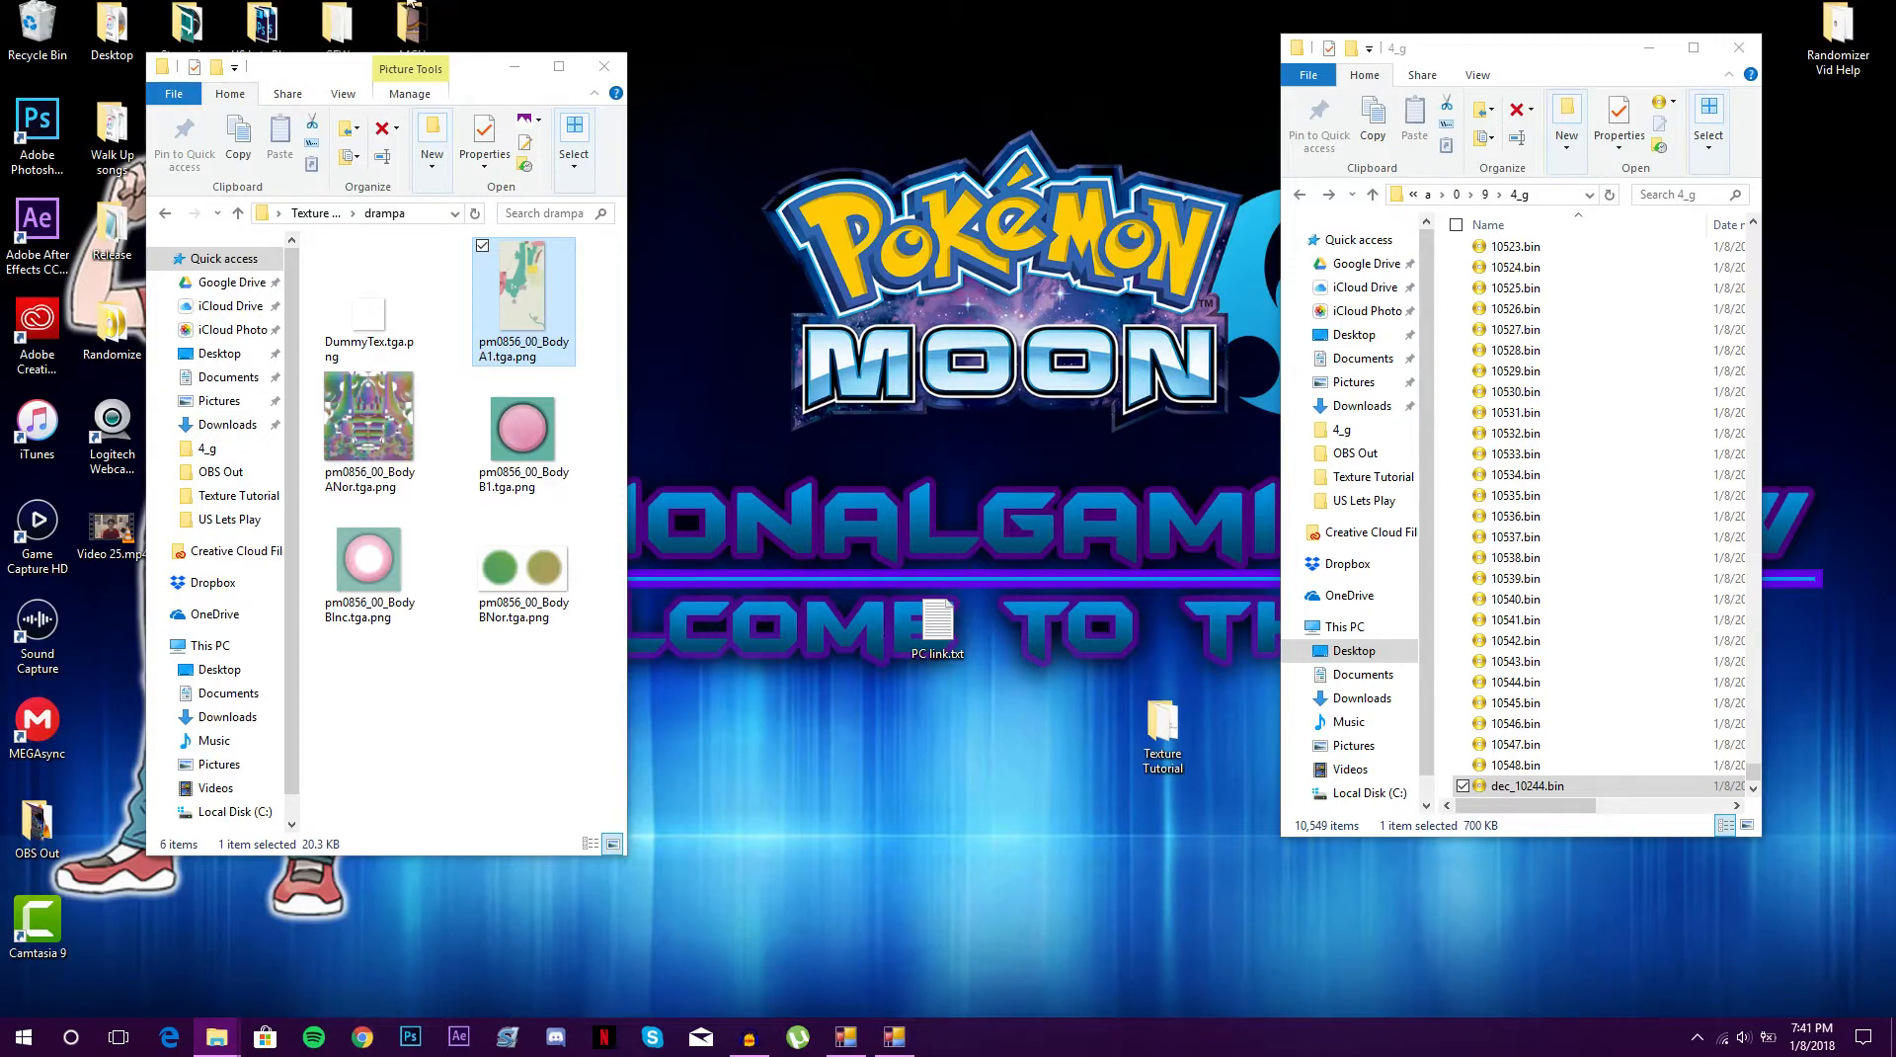
pyautogui.moveTo(304, 77); pyautogui.dragTo(272, 119)
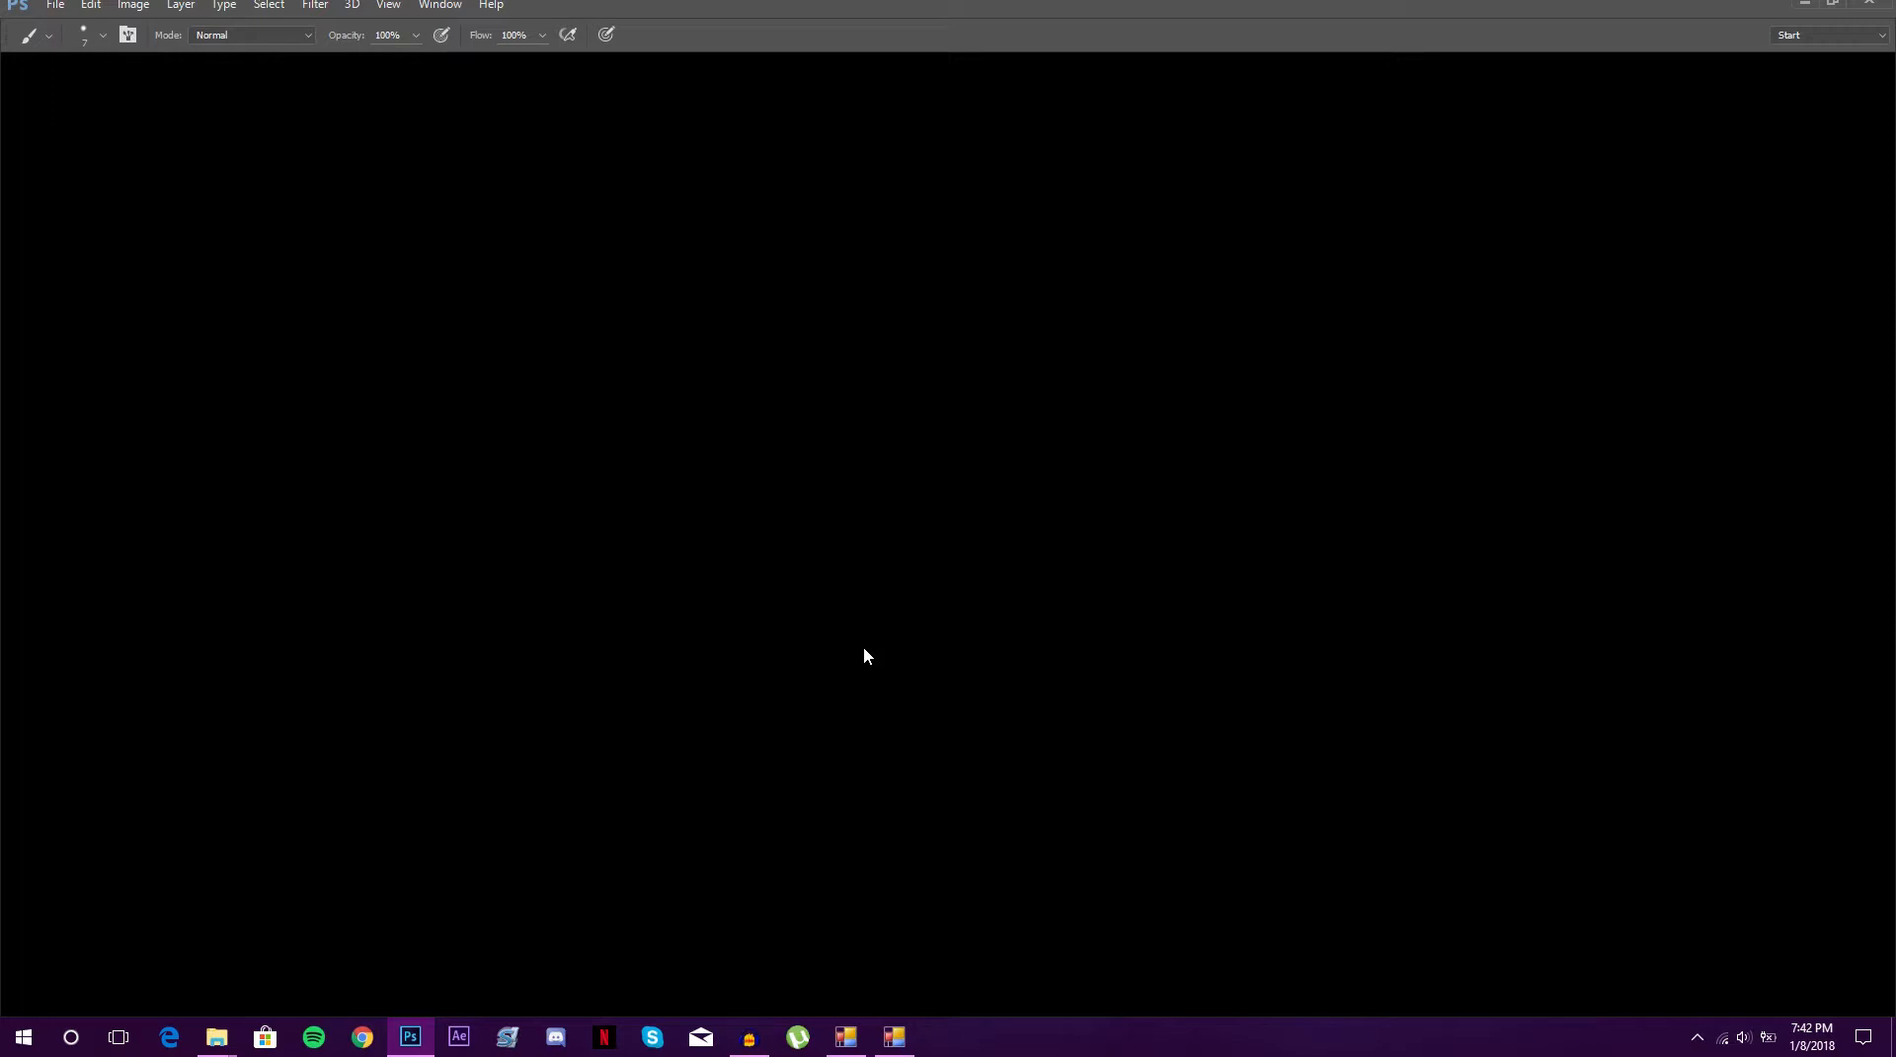
# Close the Ohana3DS and pk3DS windows while Photoshop stays open
pyautogui.moveTo(894, 1050)
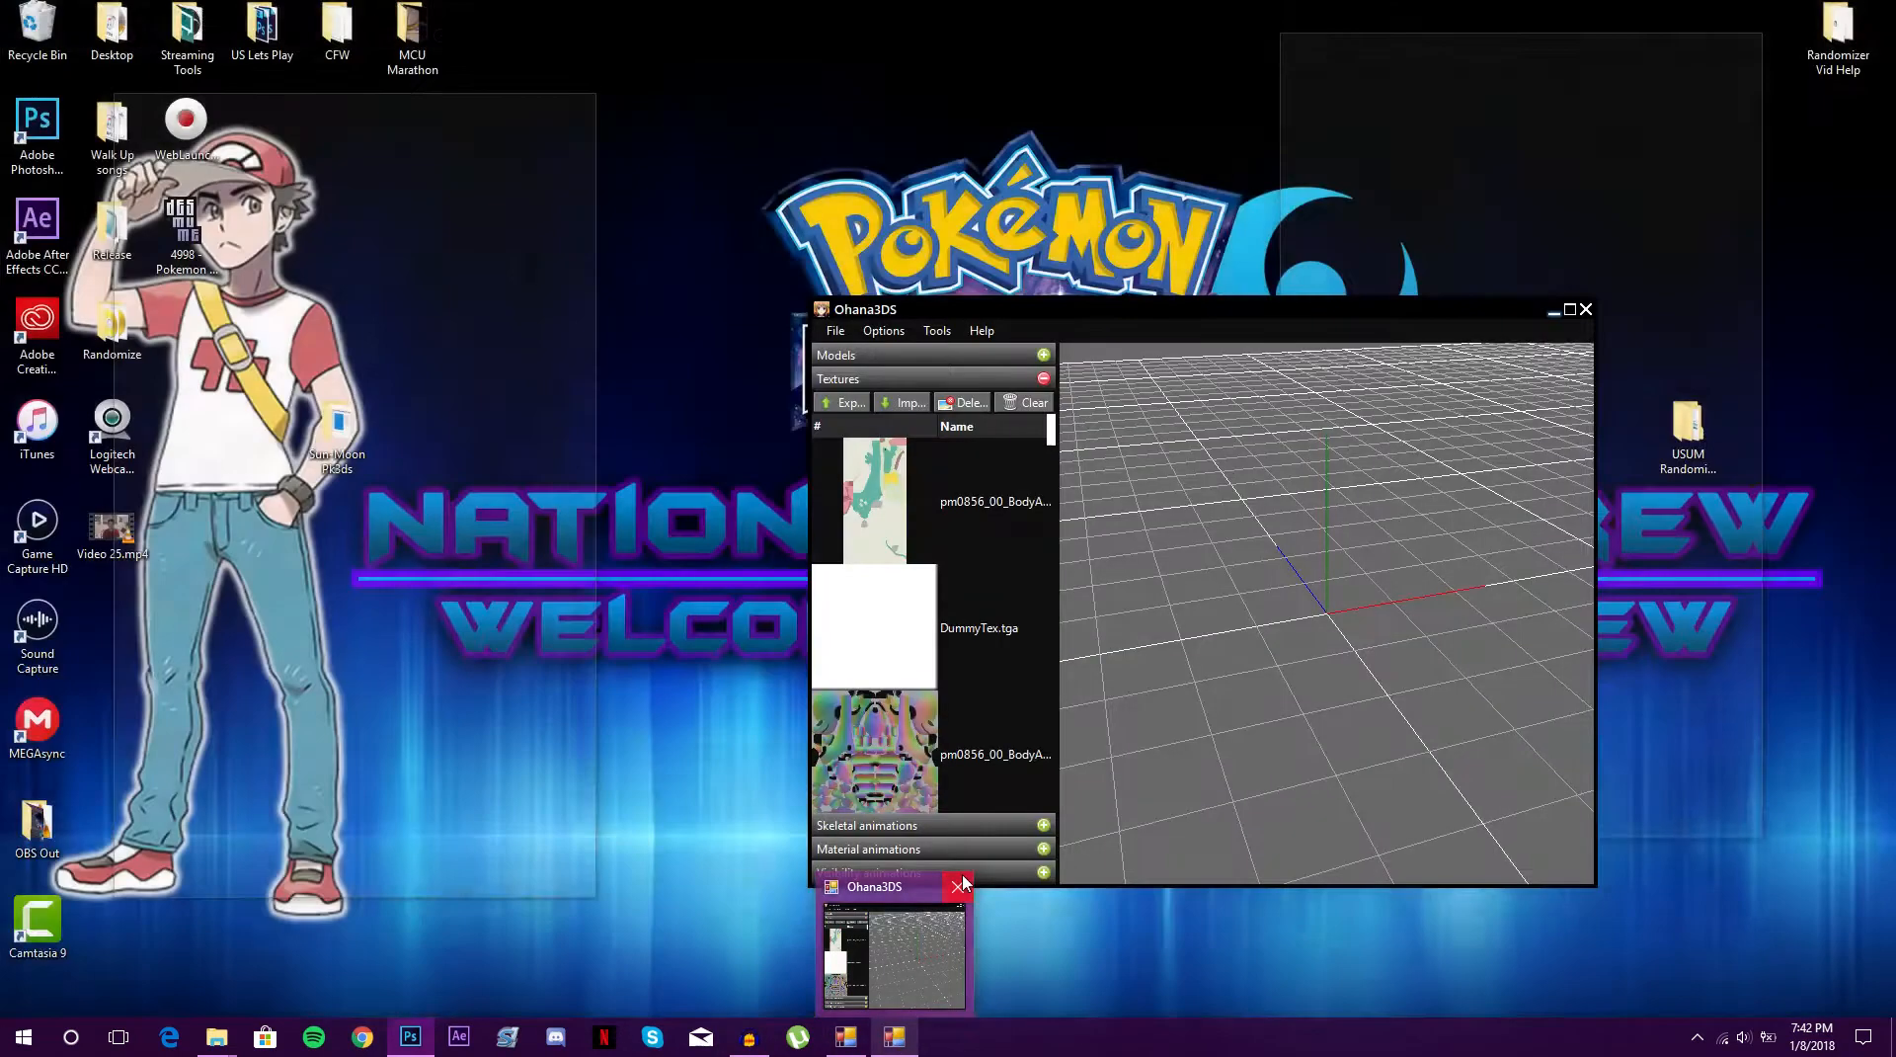
pyautogui.click(960, 886)
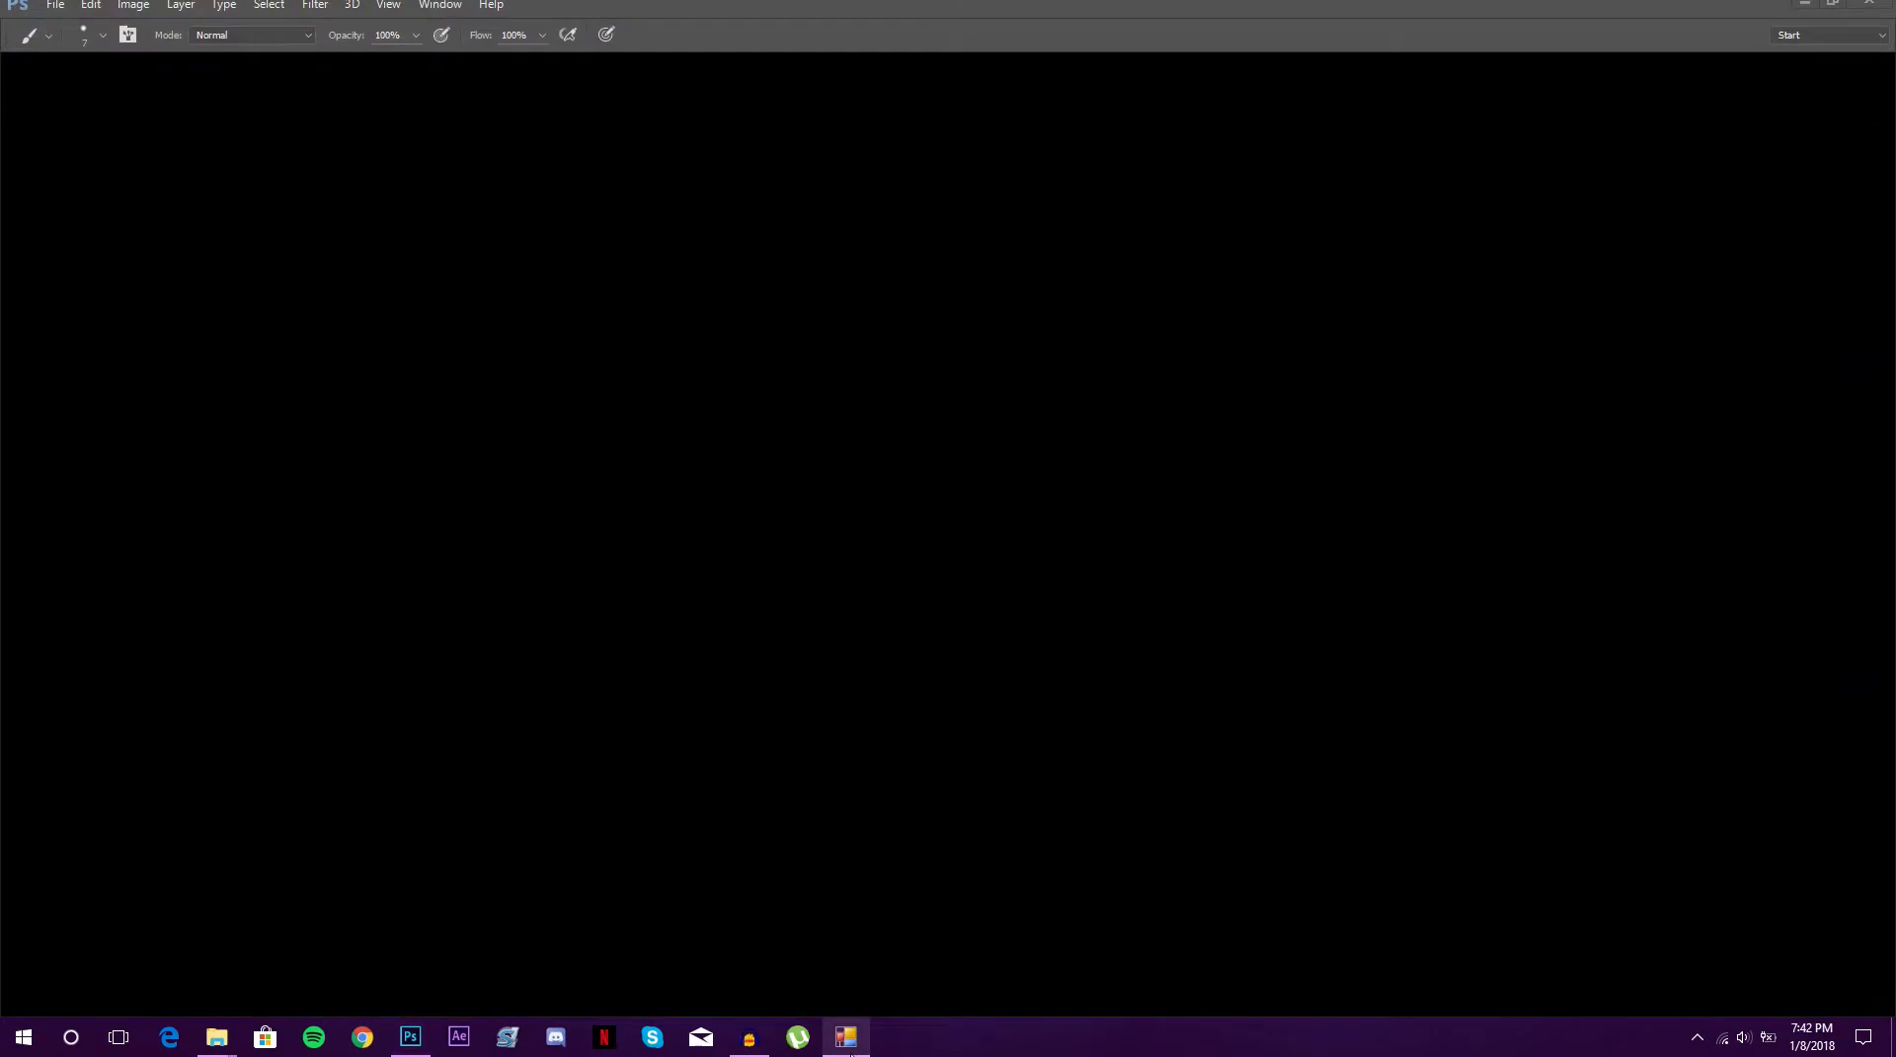
pyautogui.moveTo(850, 1049)
pyautogui.click(919, 882)
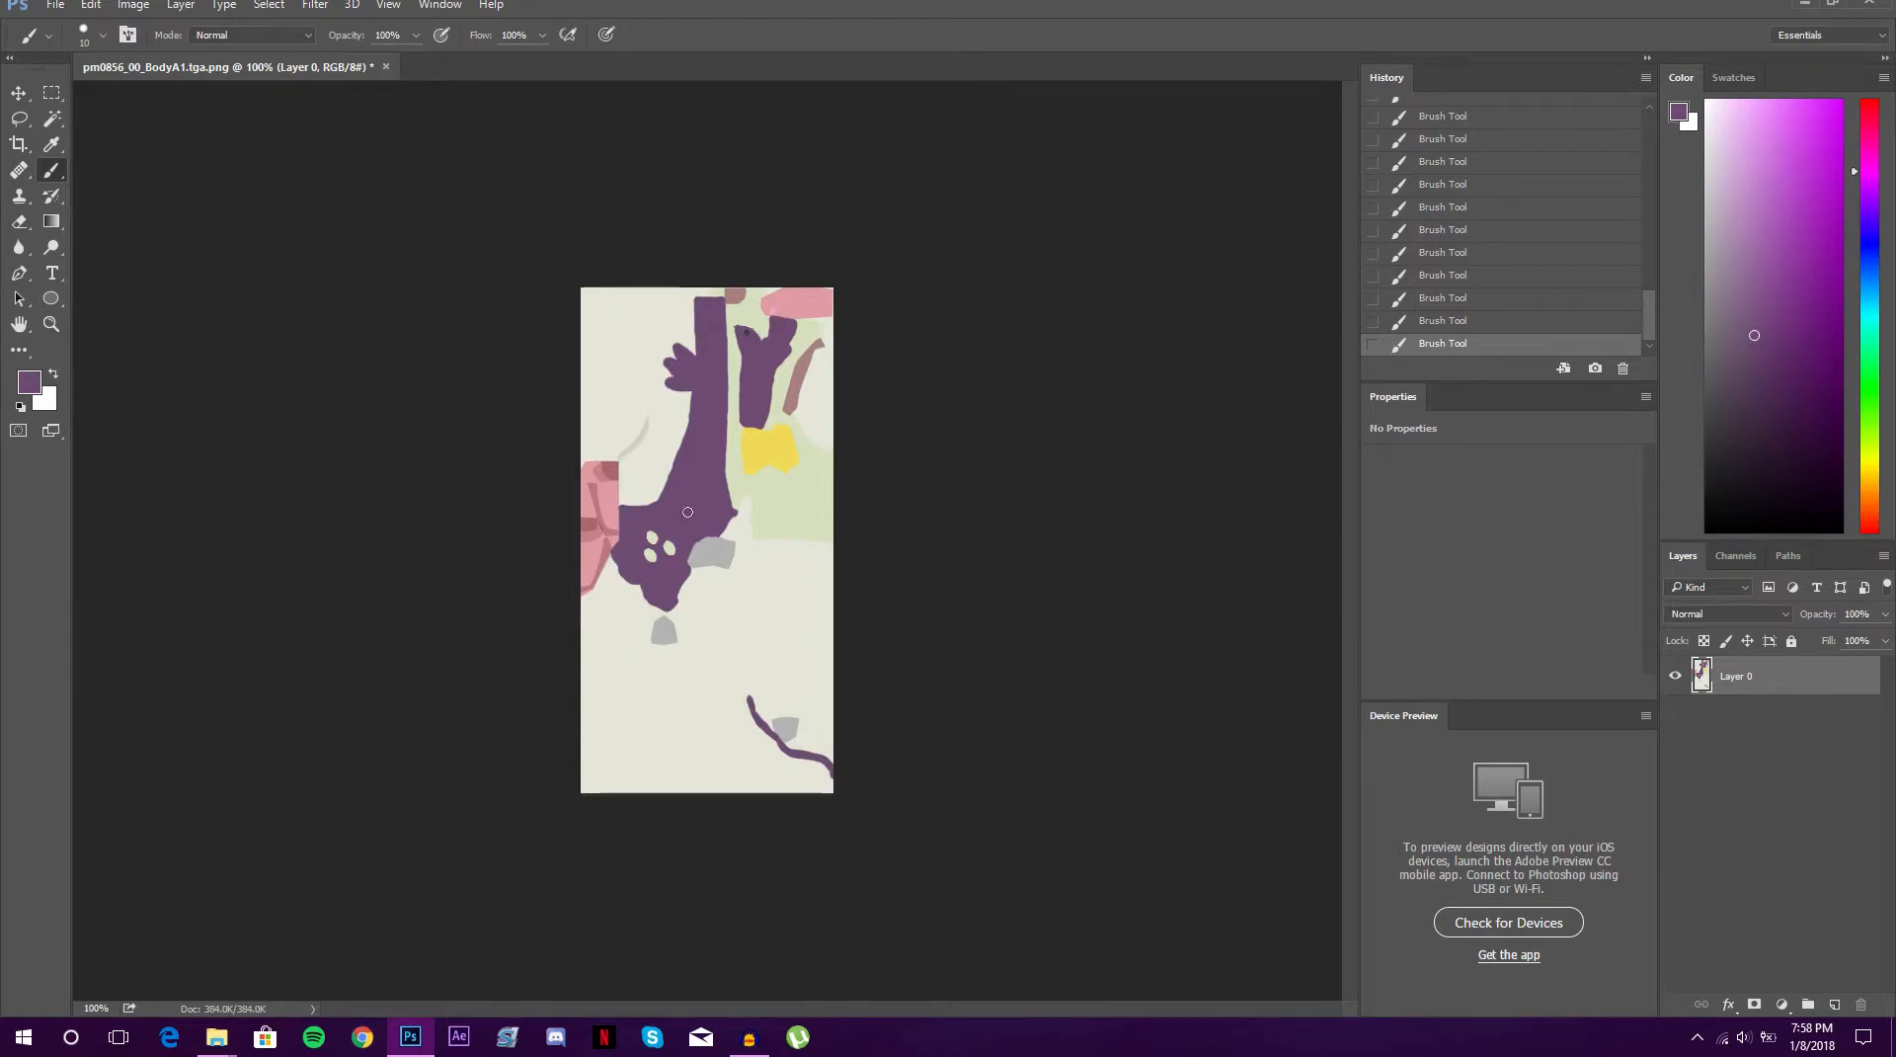
# Start placing an embedded image and browse from the Desktop through Desktop, YouTube, Pics-Sprites and Pics to the Logos folder
pyautogui.click(85, 35)
pyautogui.click(57, 8)
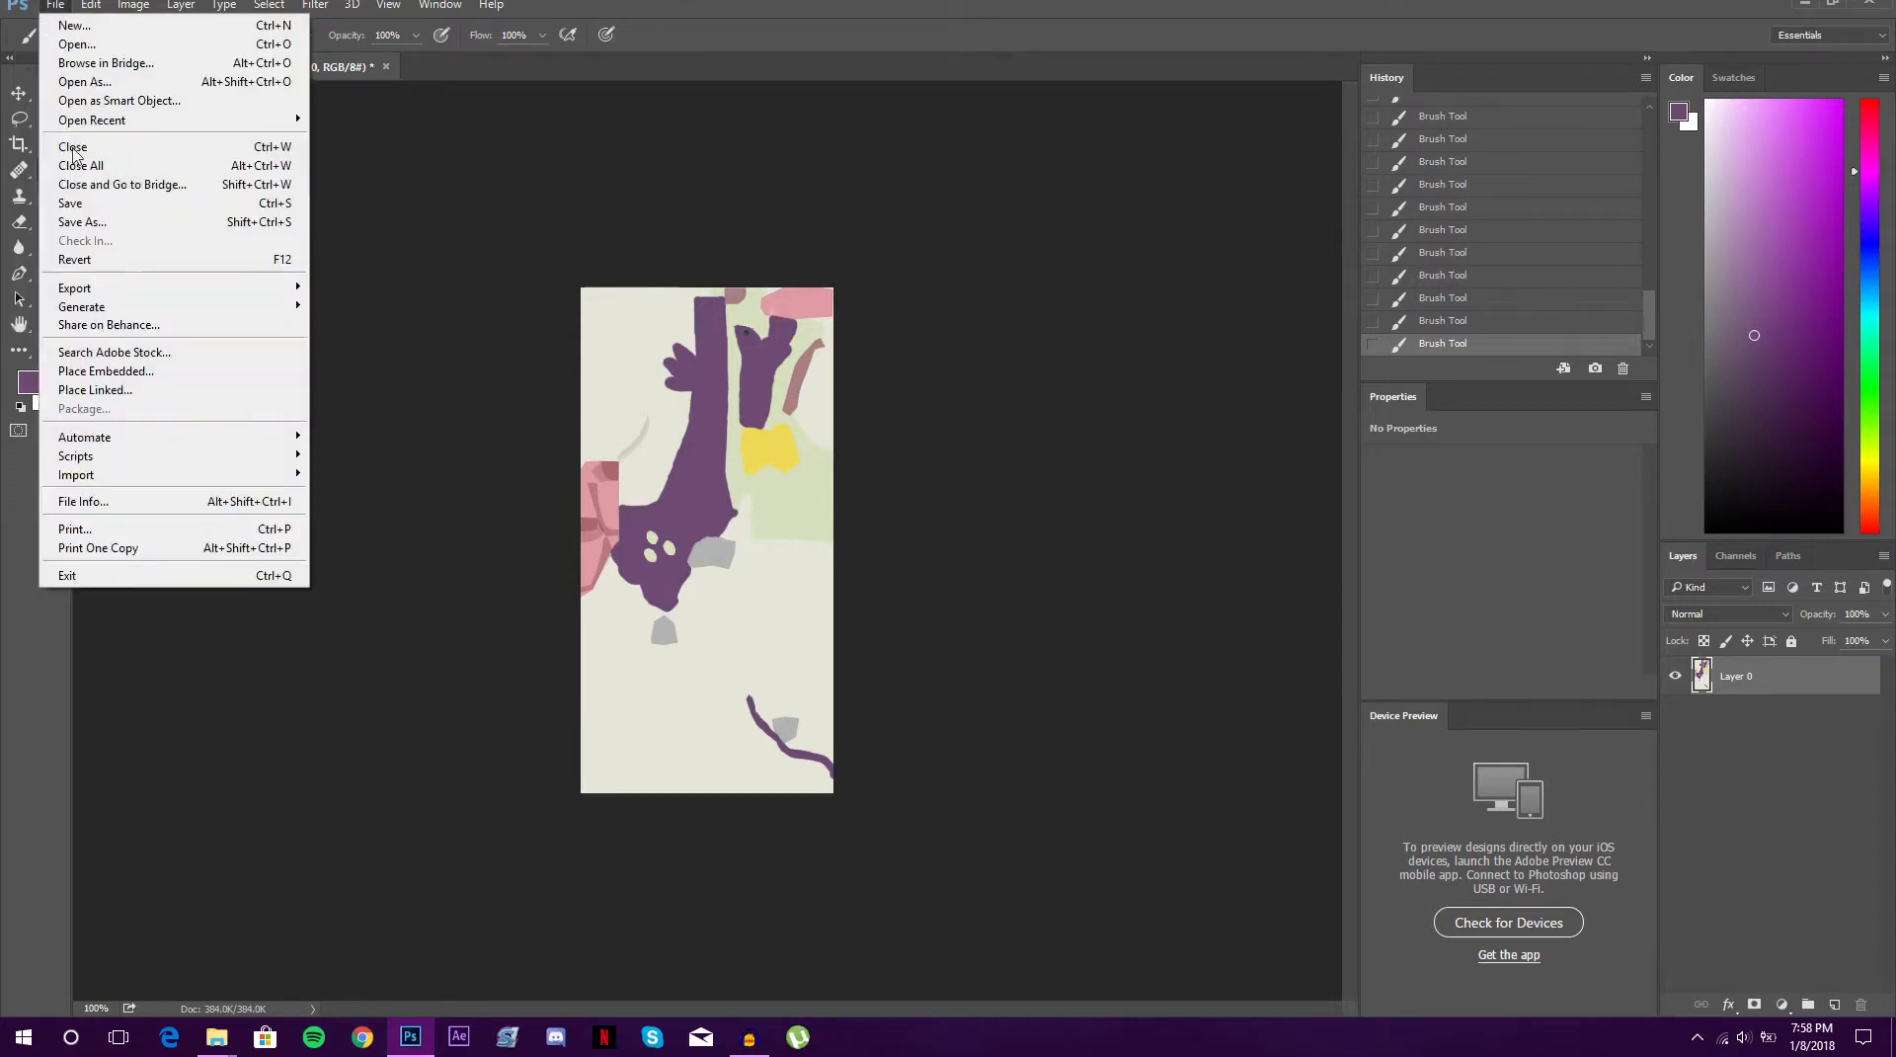
pyautogui.click(109, 371)
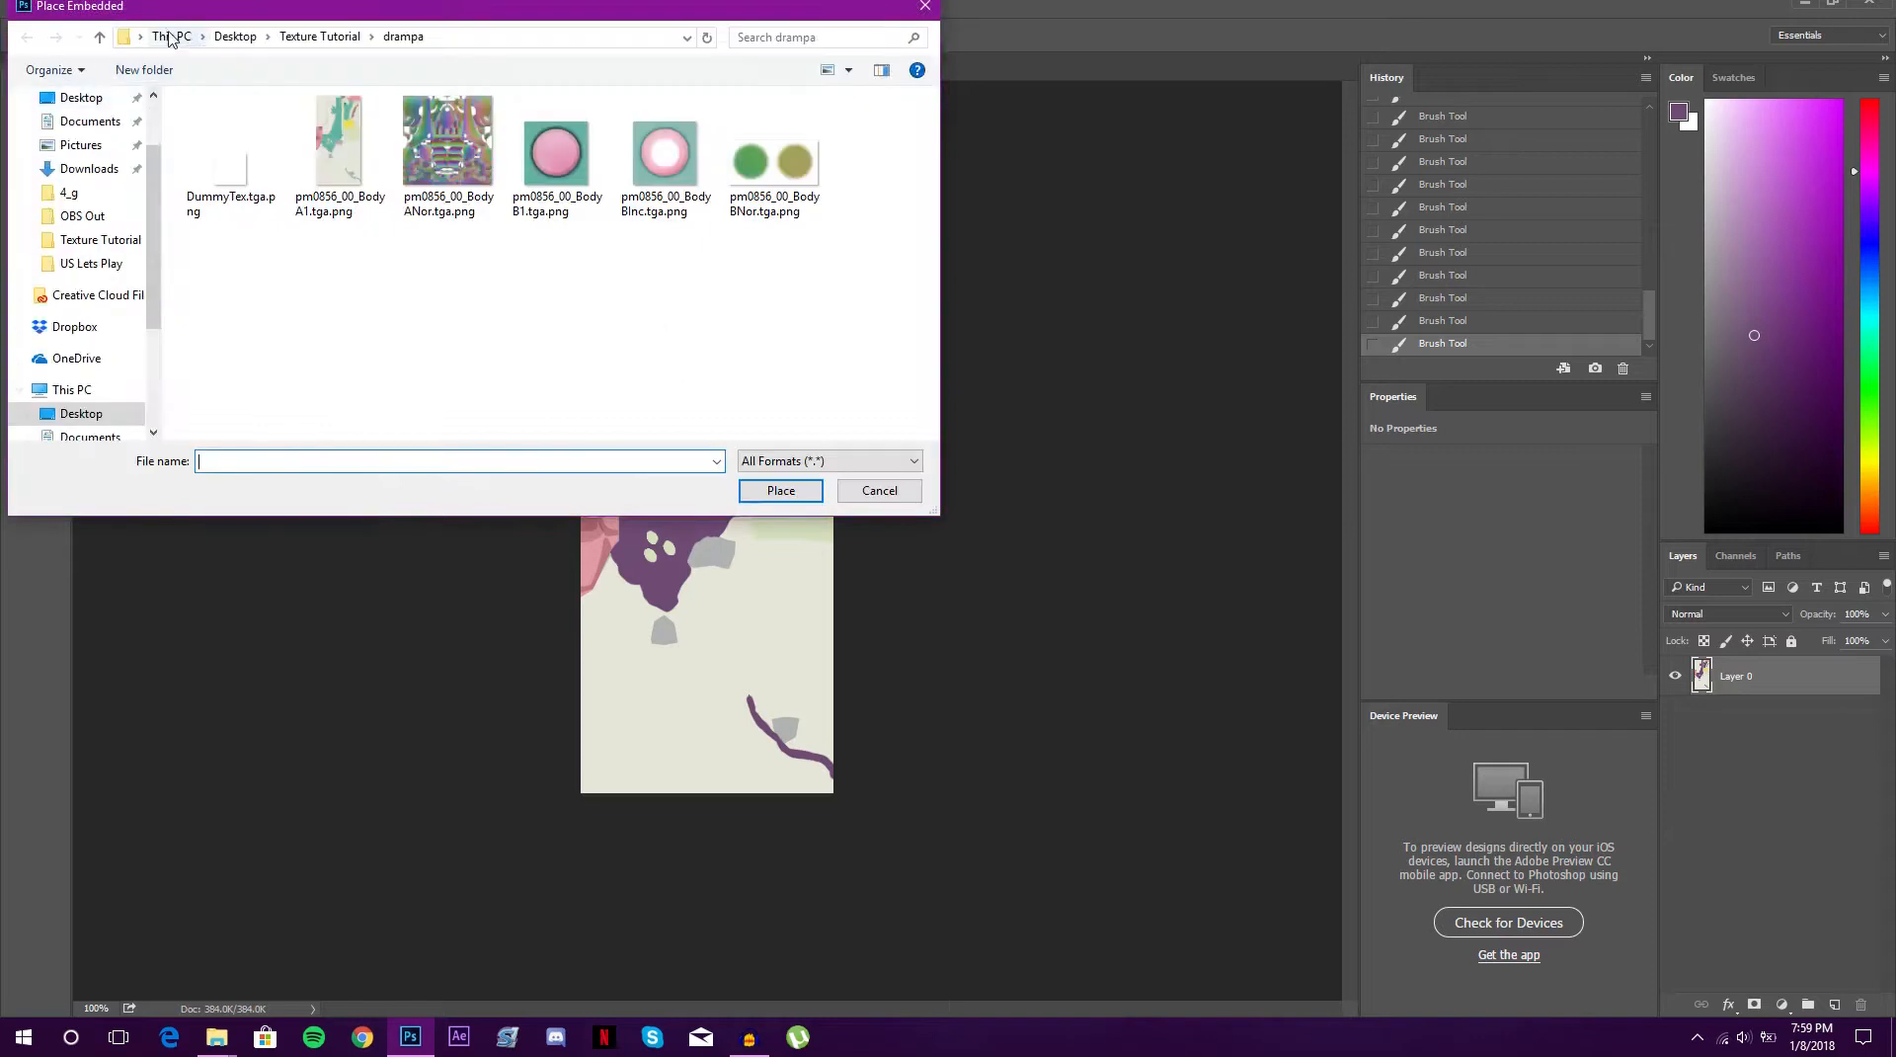
pyautogui.click(77, 98)
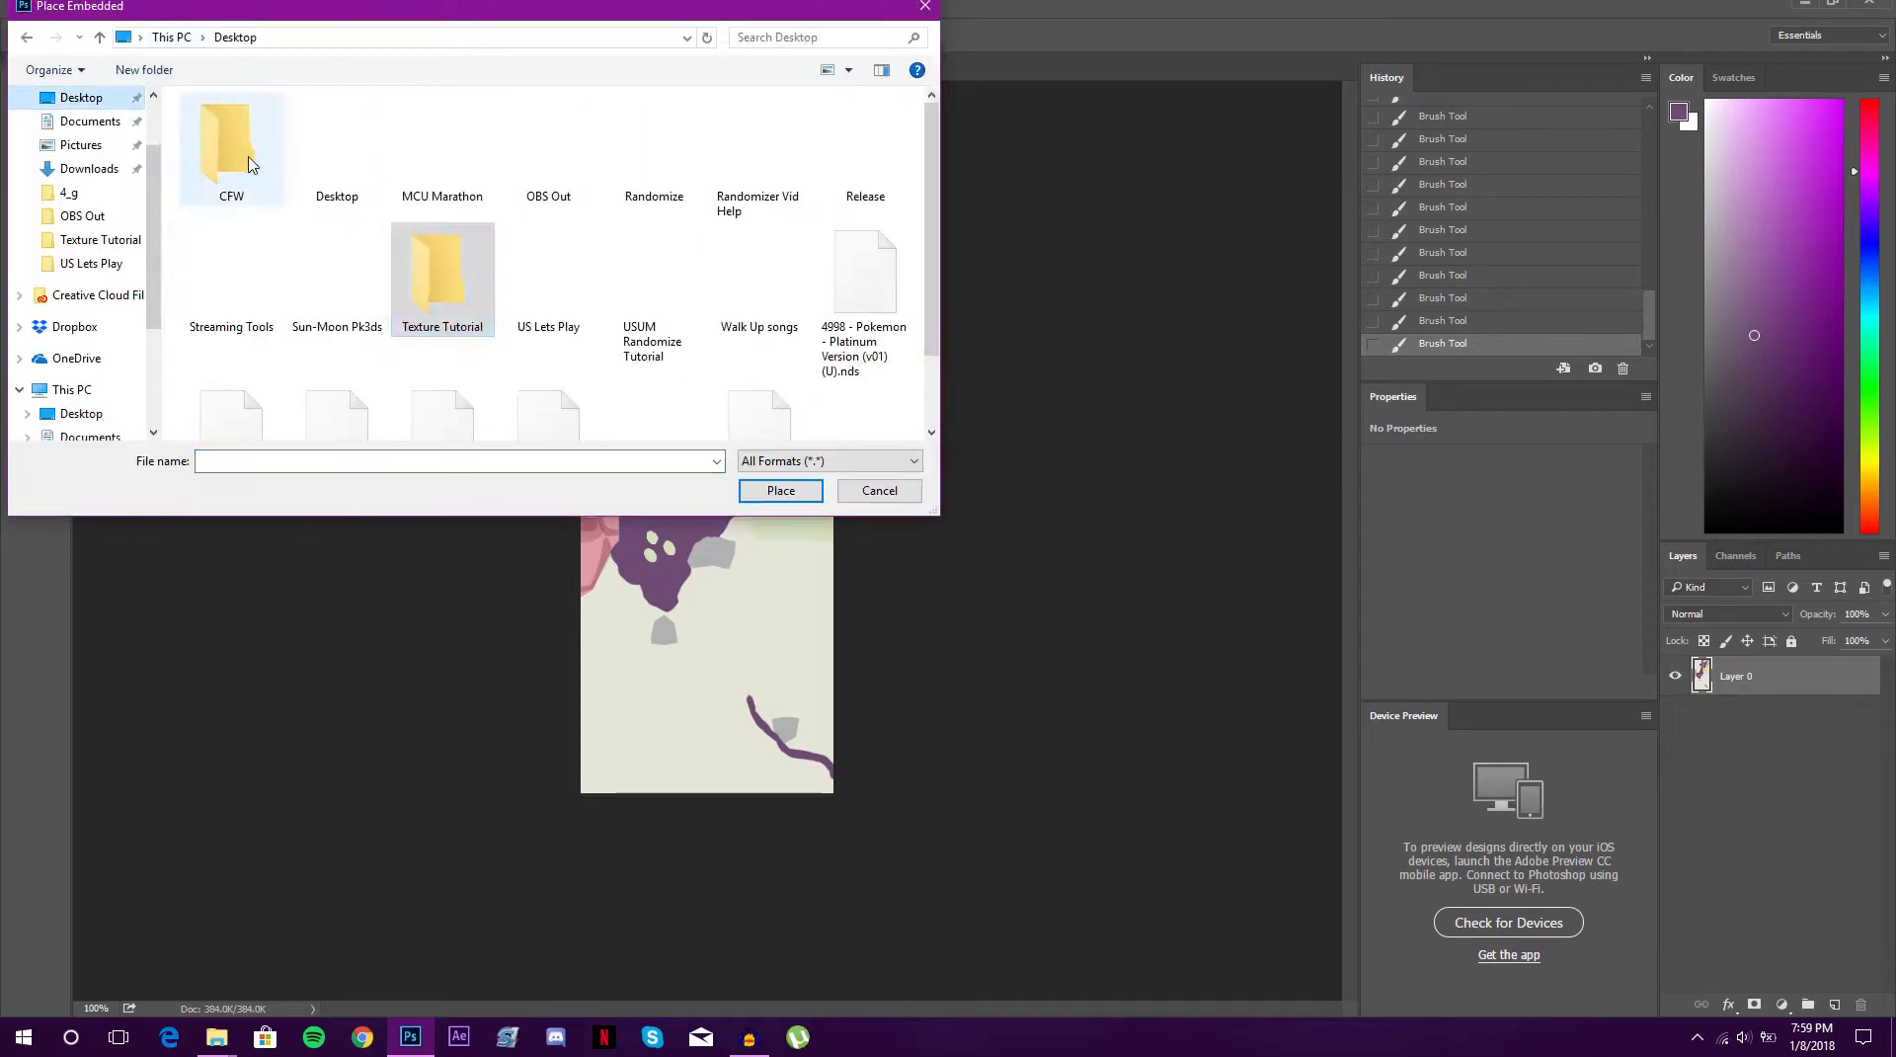
pyautogui.doubleClick(338, 156)
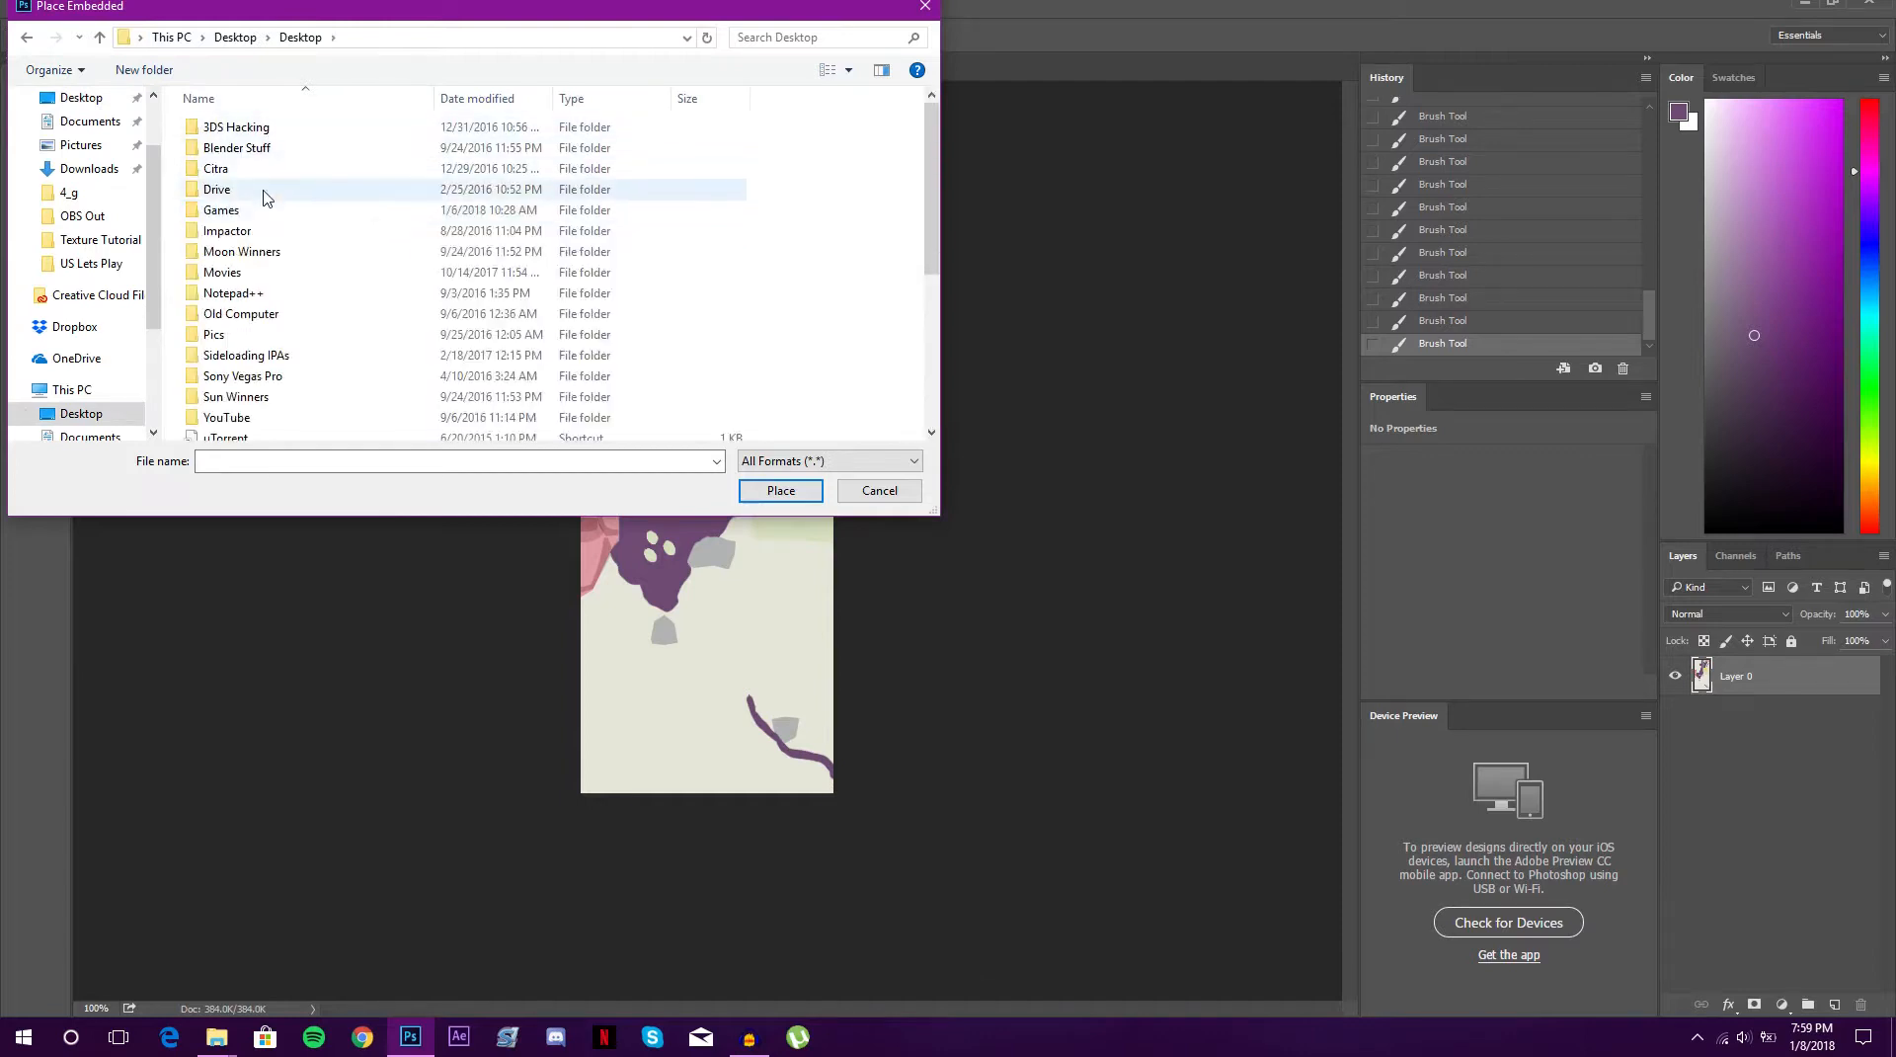
pyautogui.scroll(-3, 276, 316)
pyautogui.doubleClick(269, 247)
pyautogui.doubleClick(255, 122)
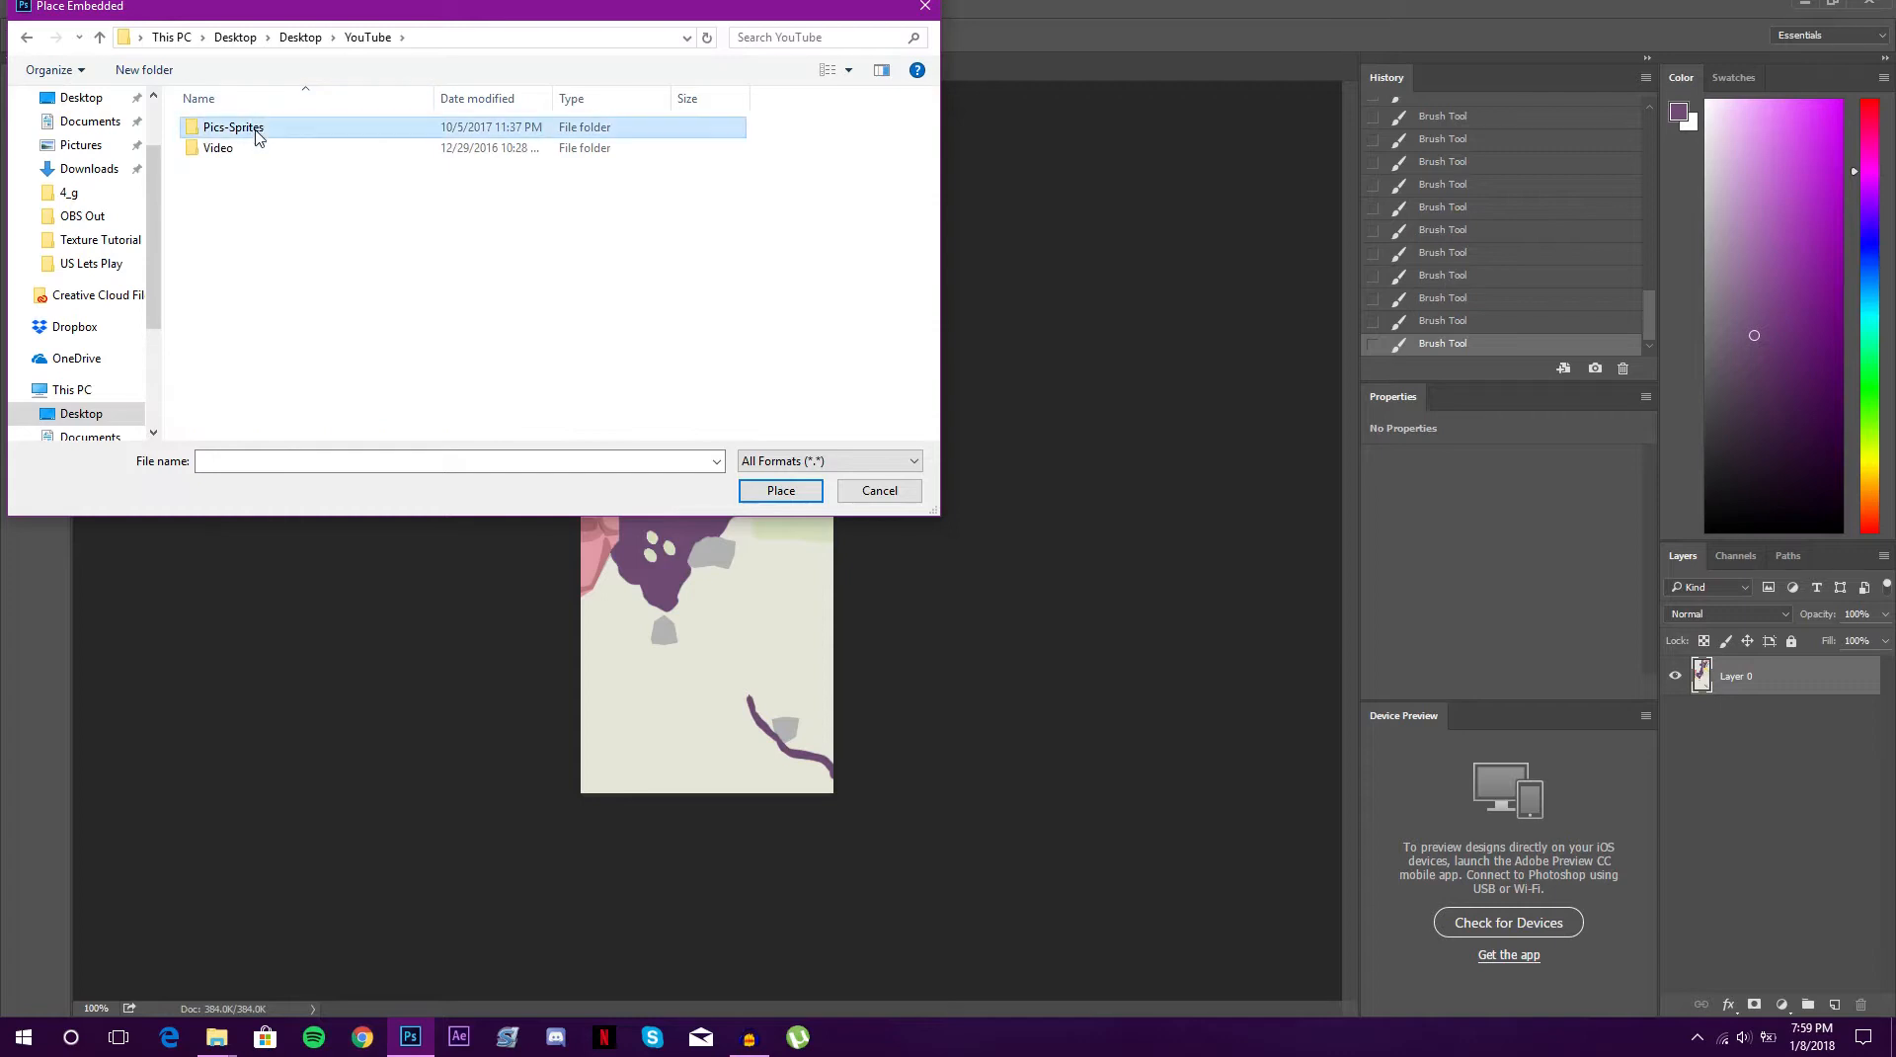
pyautogui.doubleClick(254, 149)
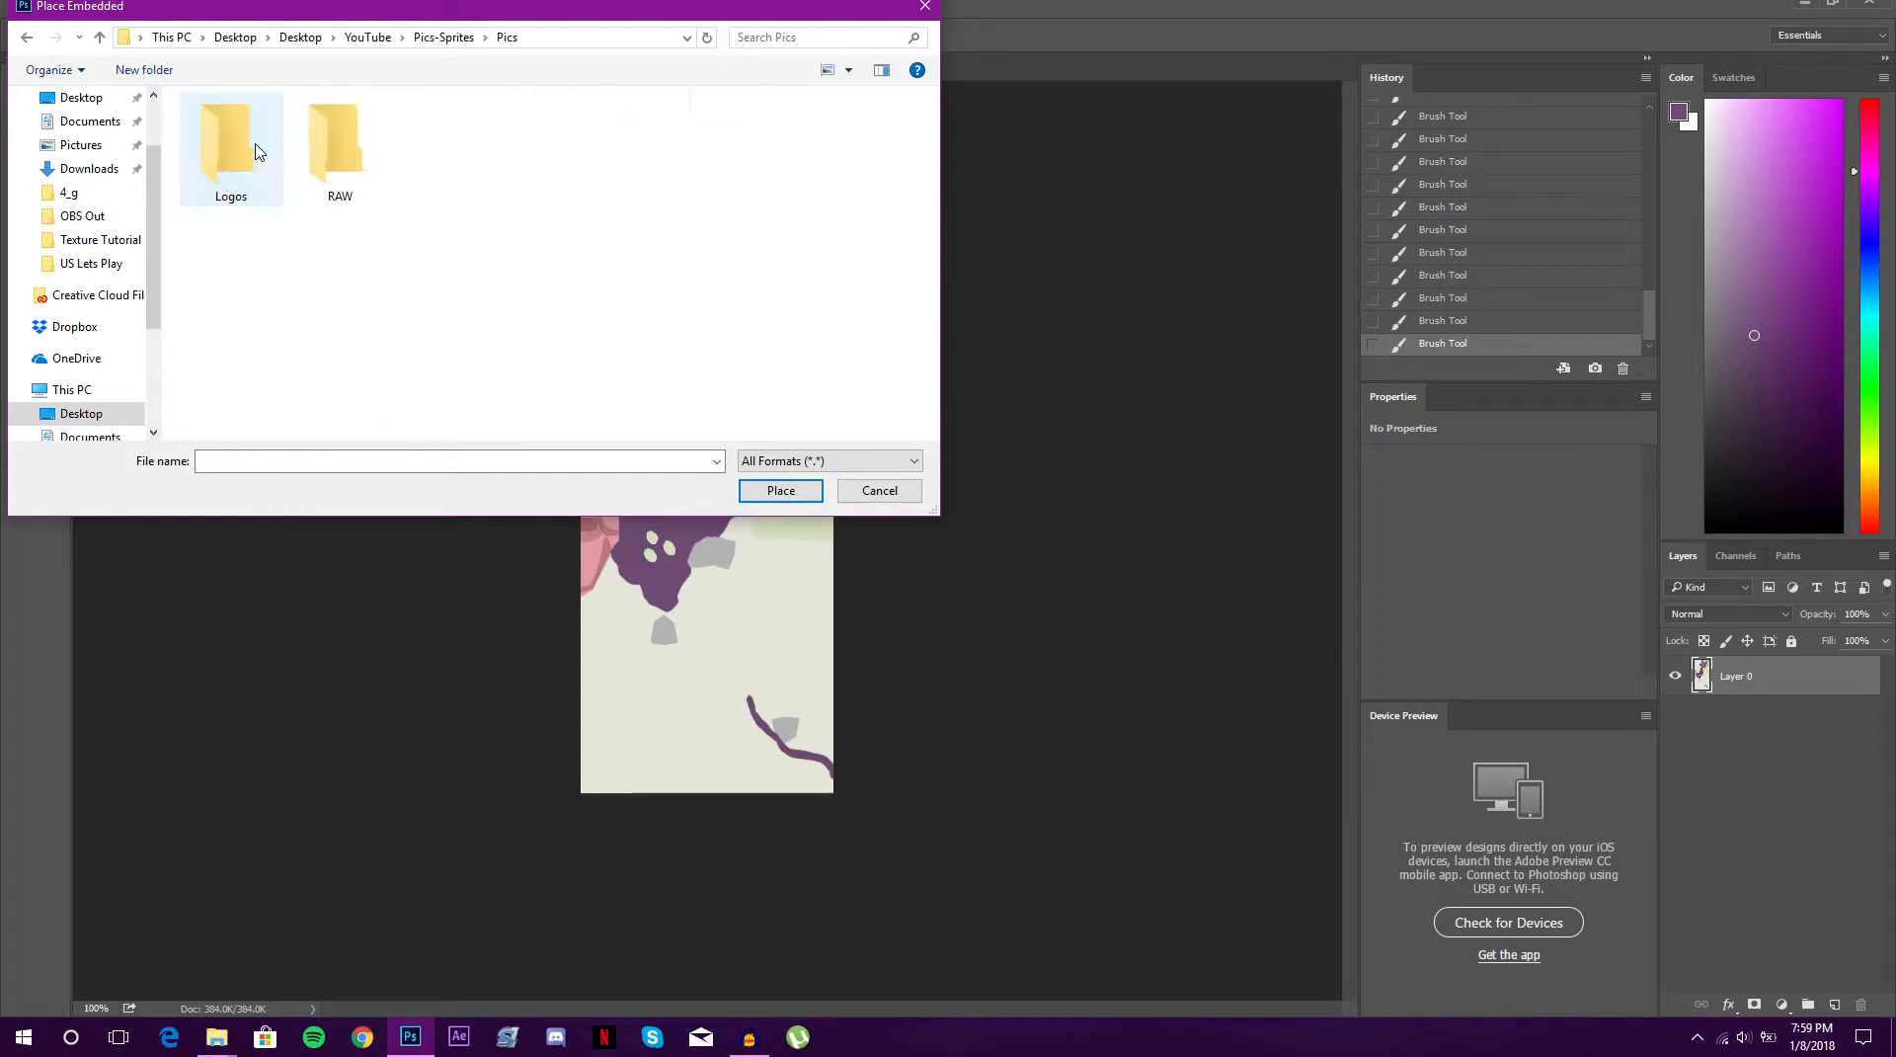
pyautogui.doubleClick(249, 158)
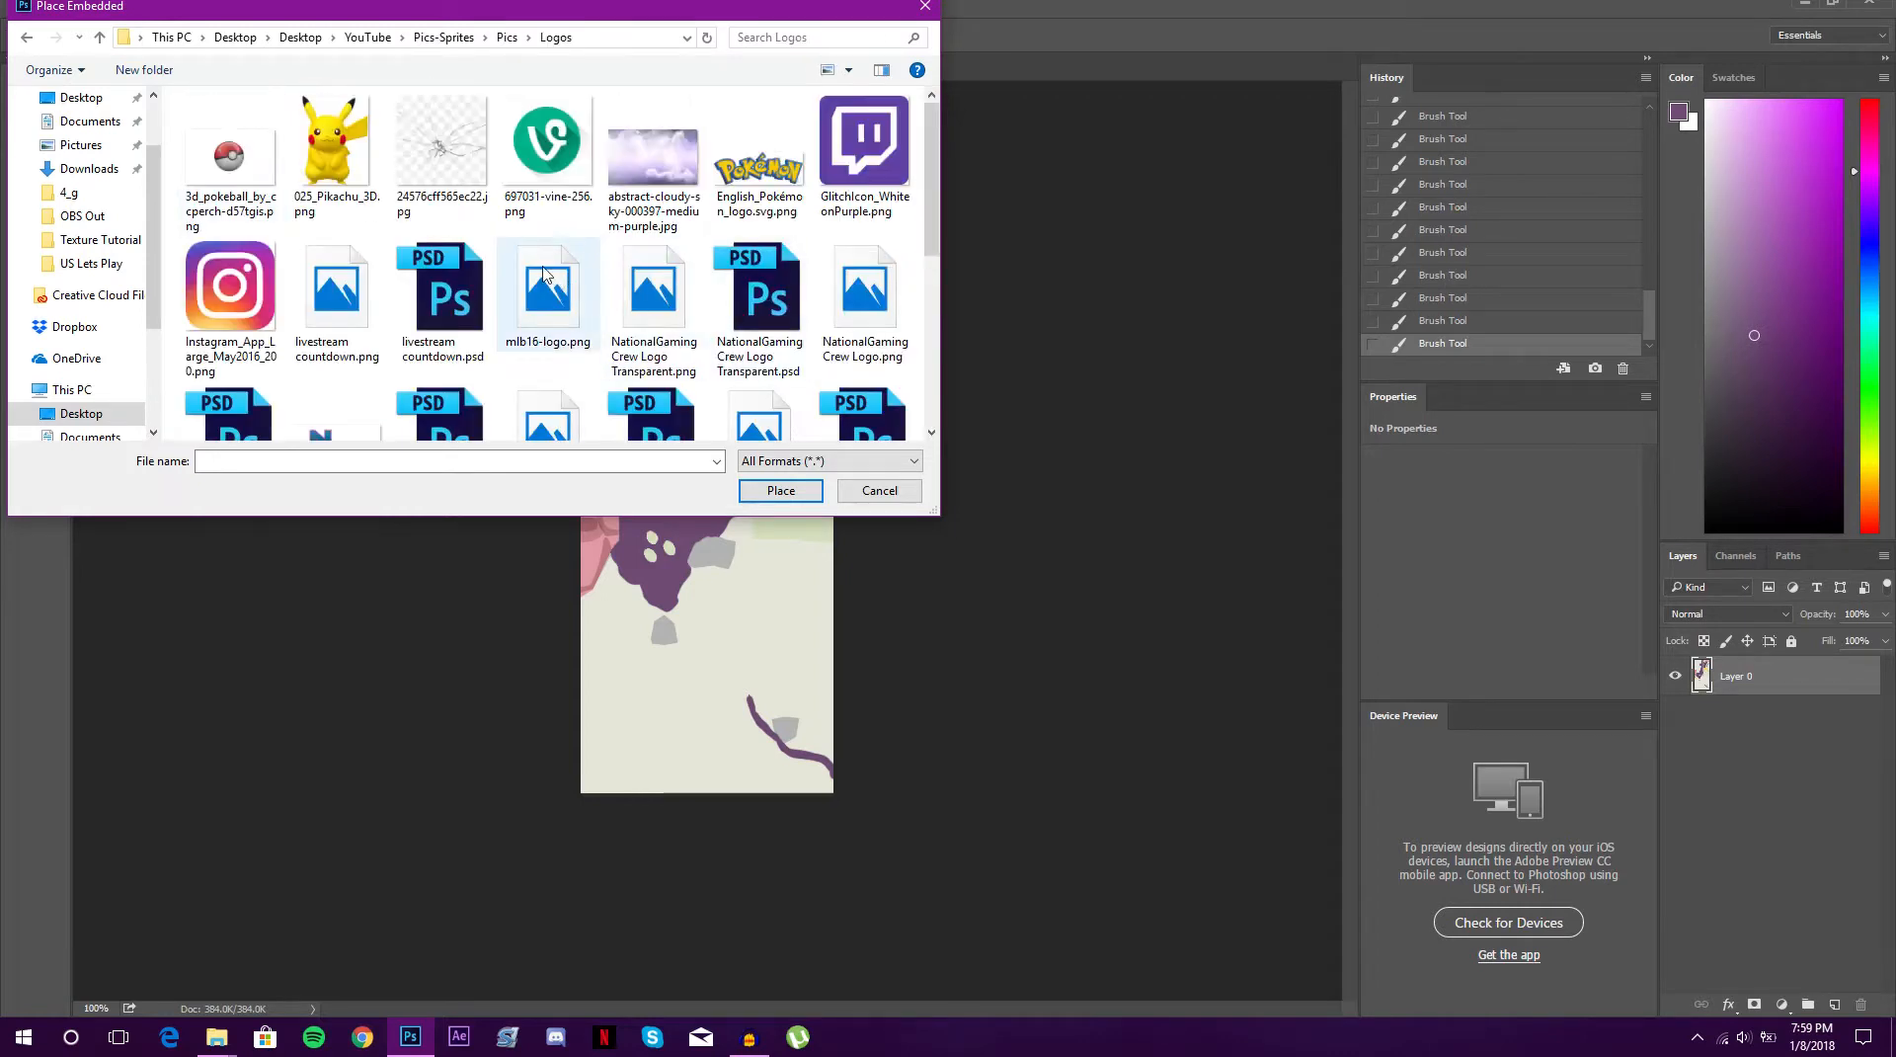
# Place NationalGamingCrew New Logo Transparent.png from the Logos folder into the body texture
pyautogui.scroll(-3, 543, 274)
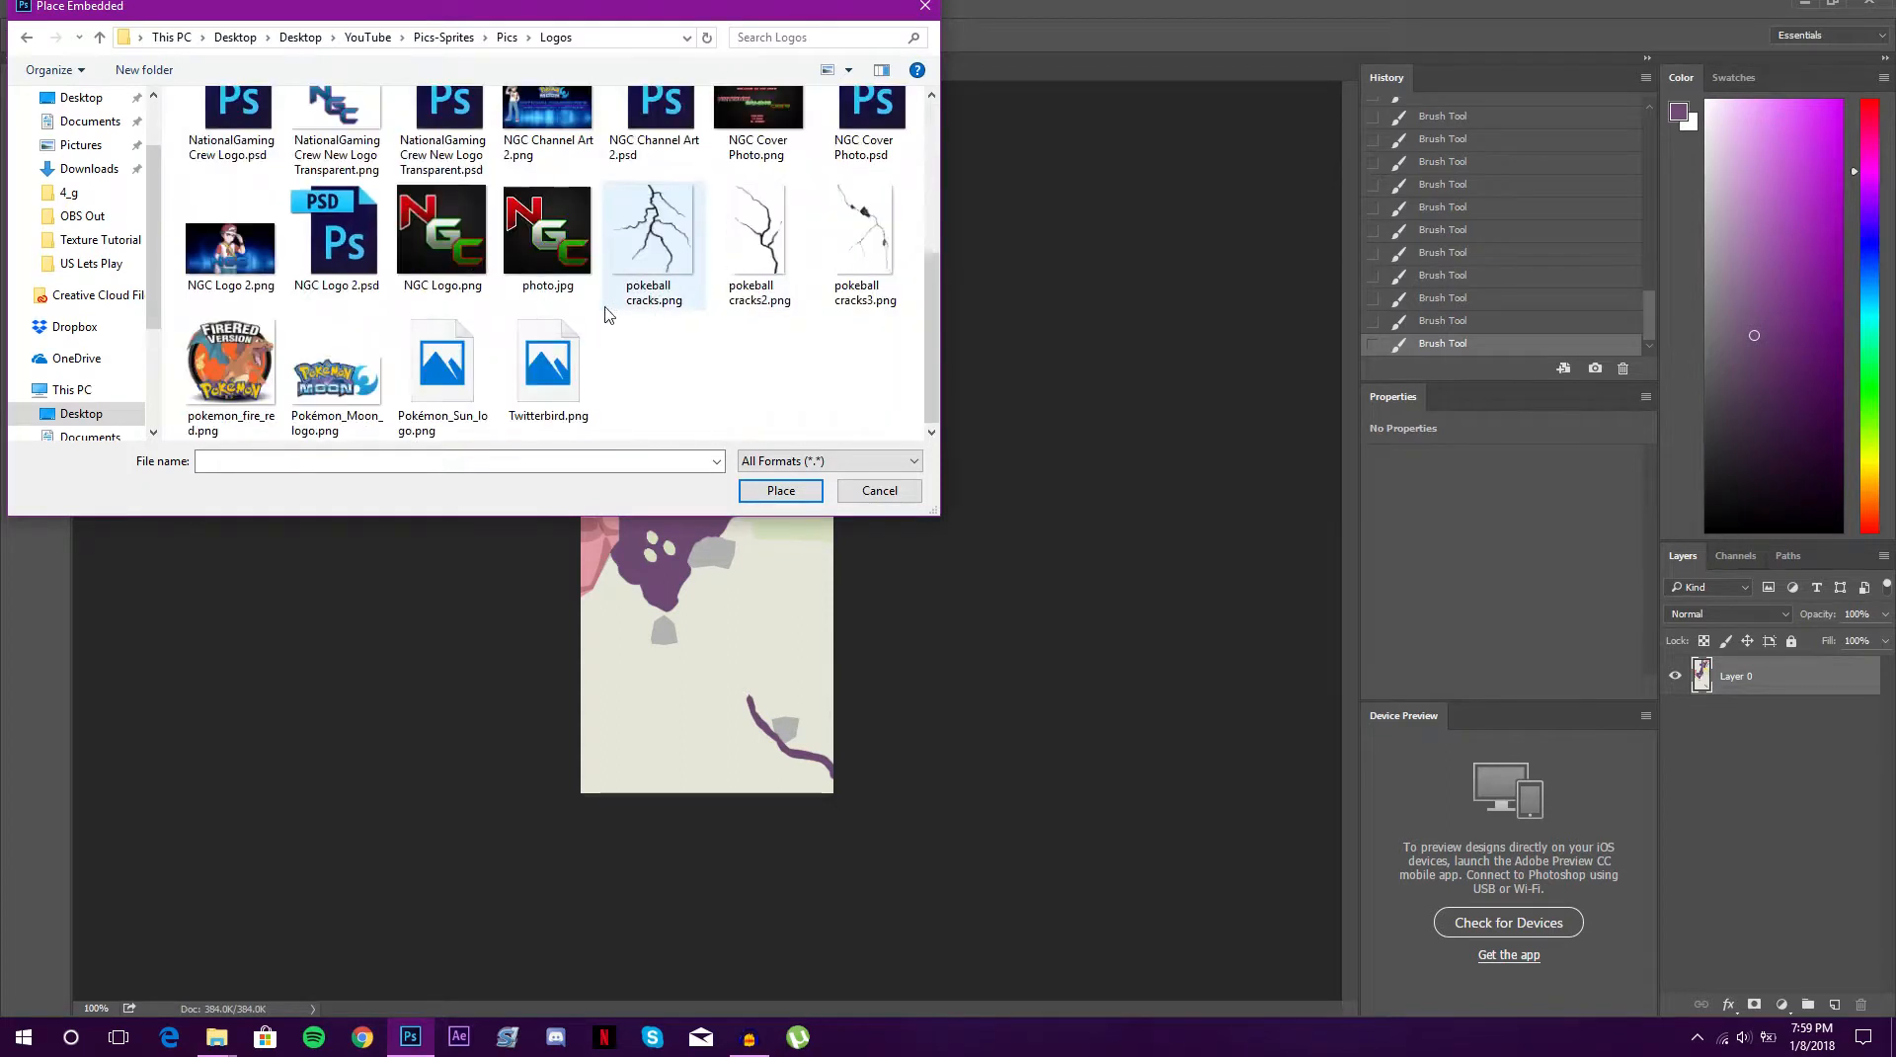
pyautogui.scroll(1, 430, 309)
pyautogui.click(335, 296)
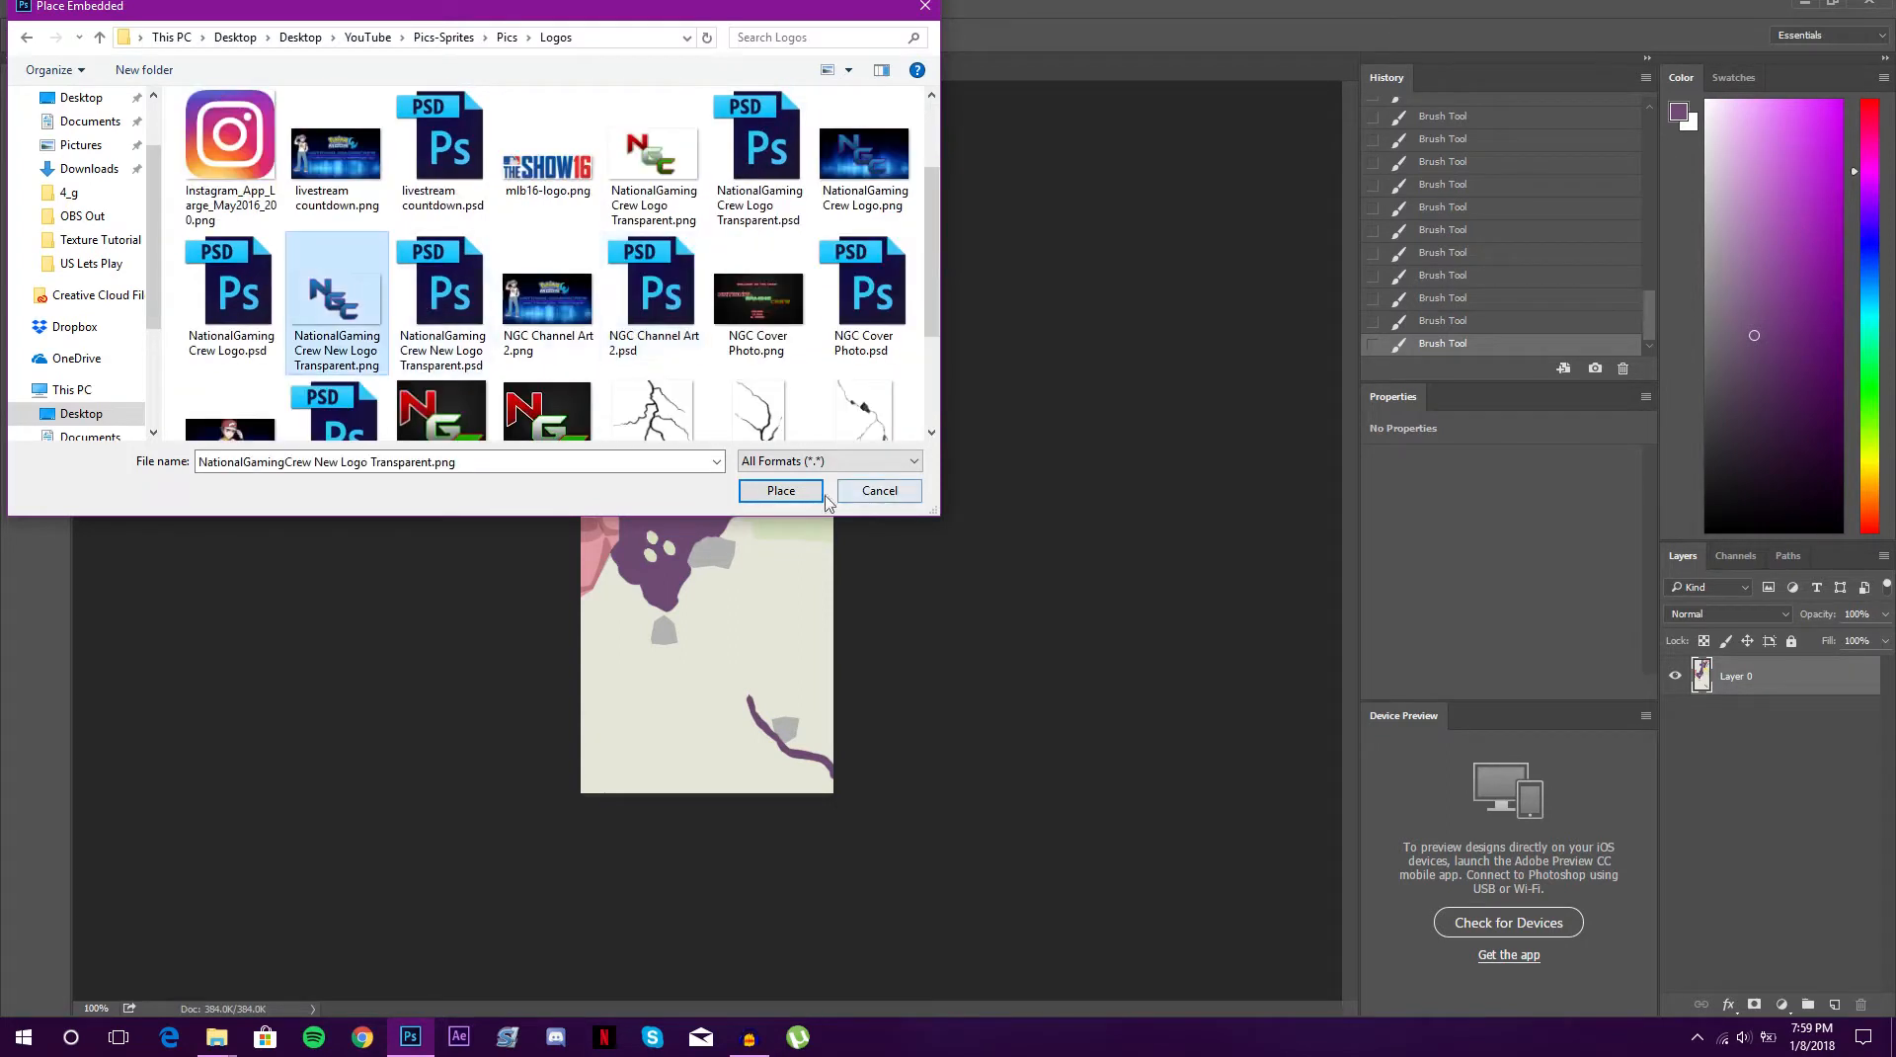
pyautogui.click(780, 491)
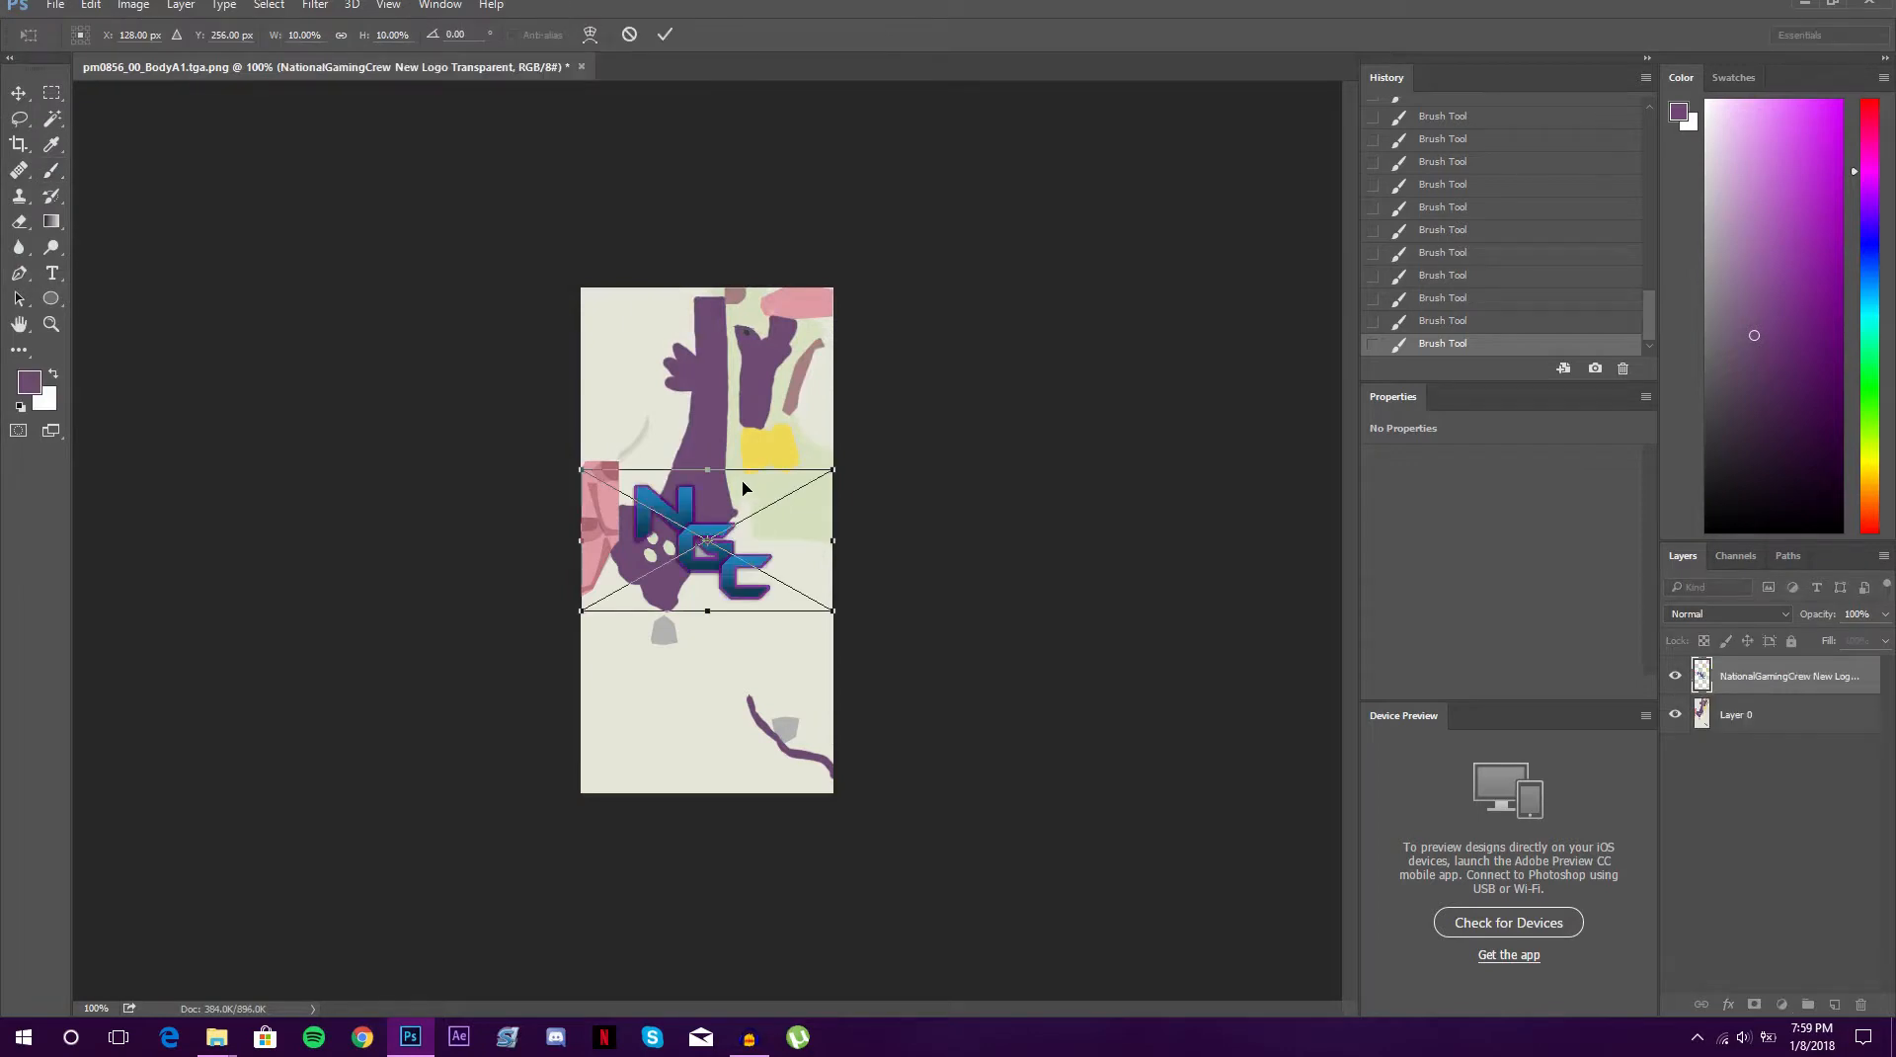
# Rotate the placed logo 90° clockwise and then another 180°
pyautogui.click(98, 5)
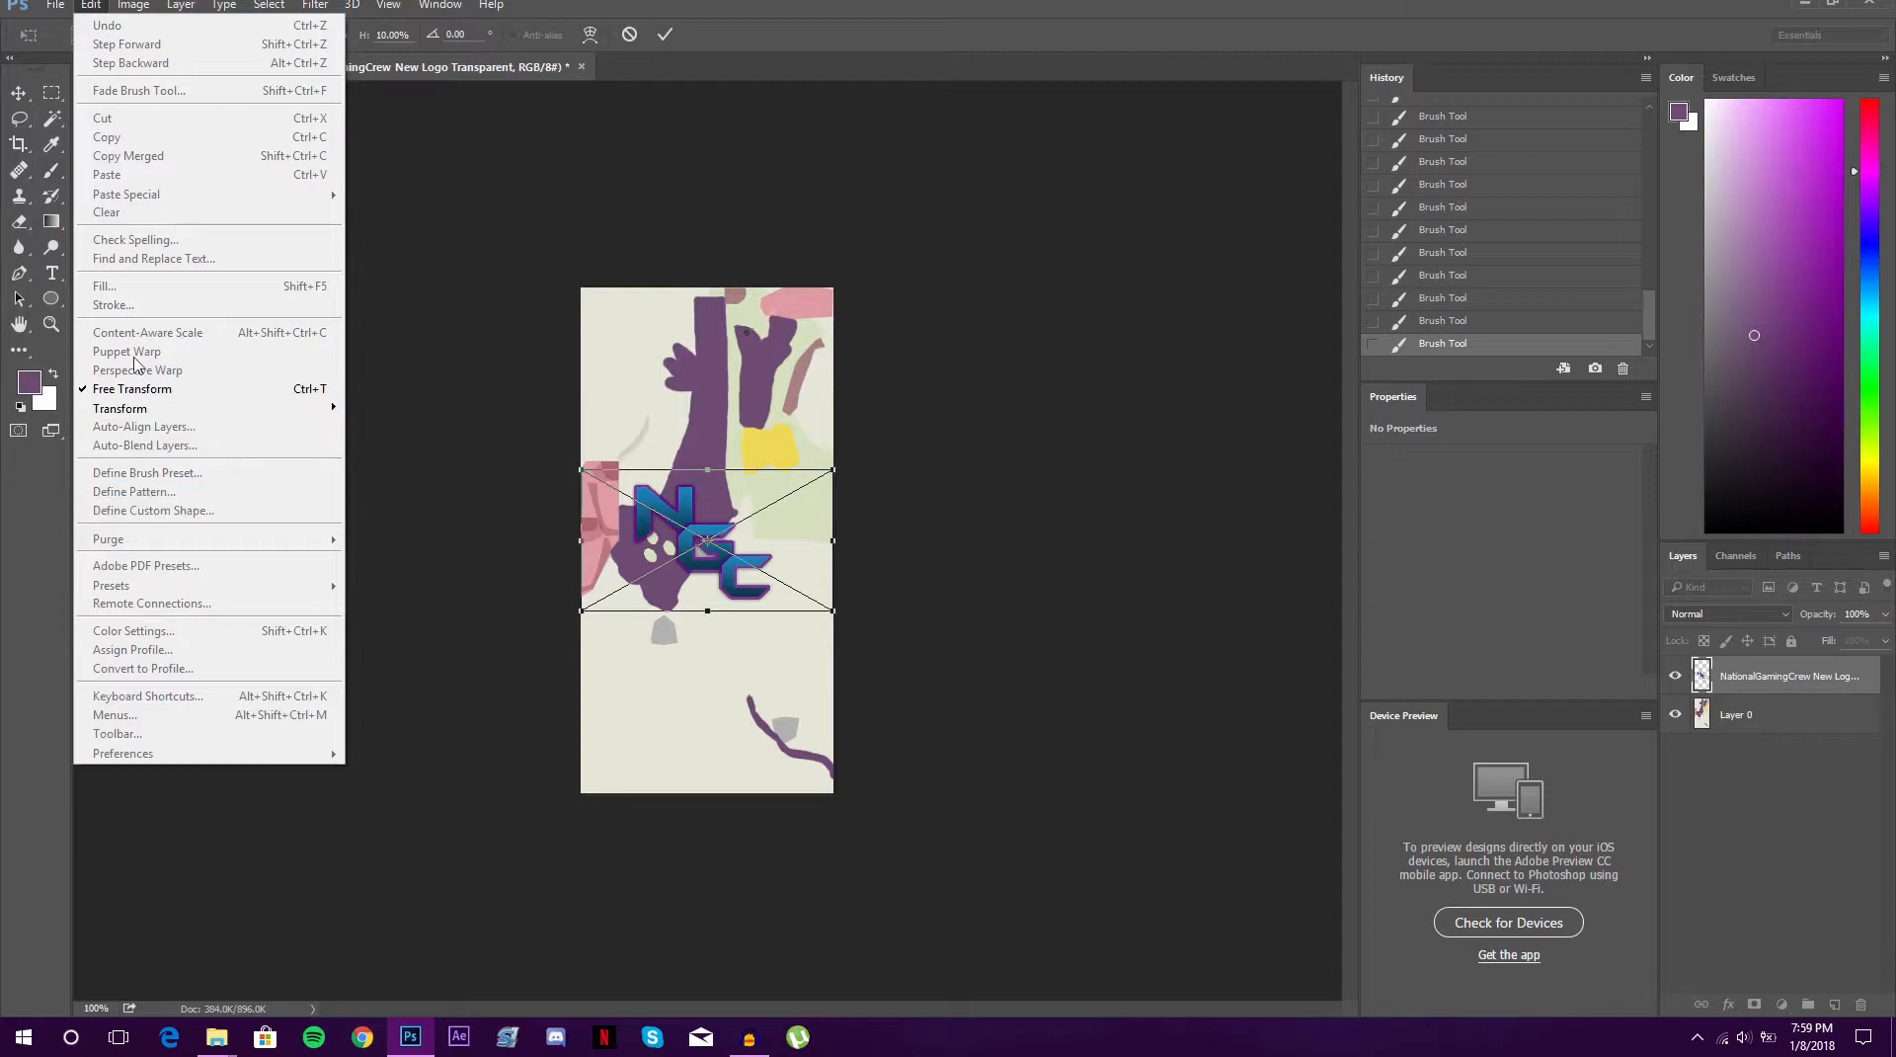
pyautogui.moveTo(155, 7)
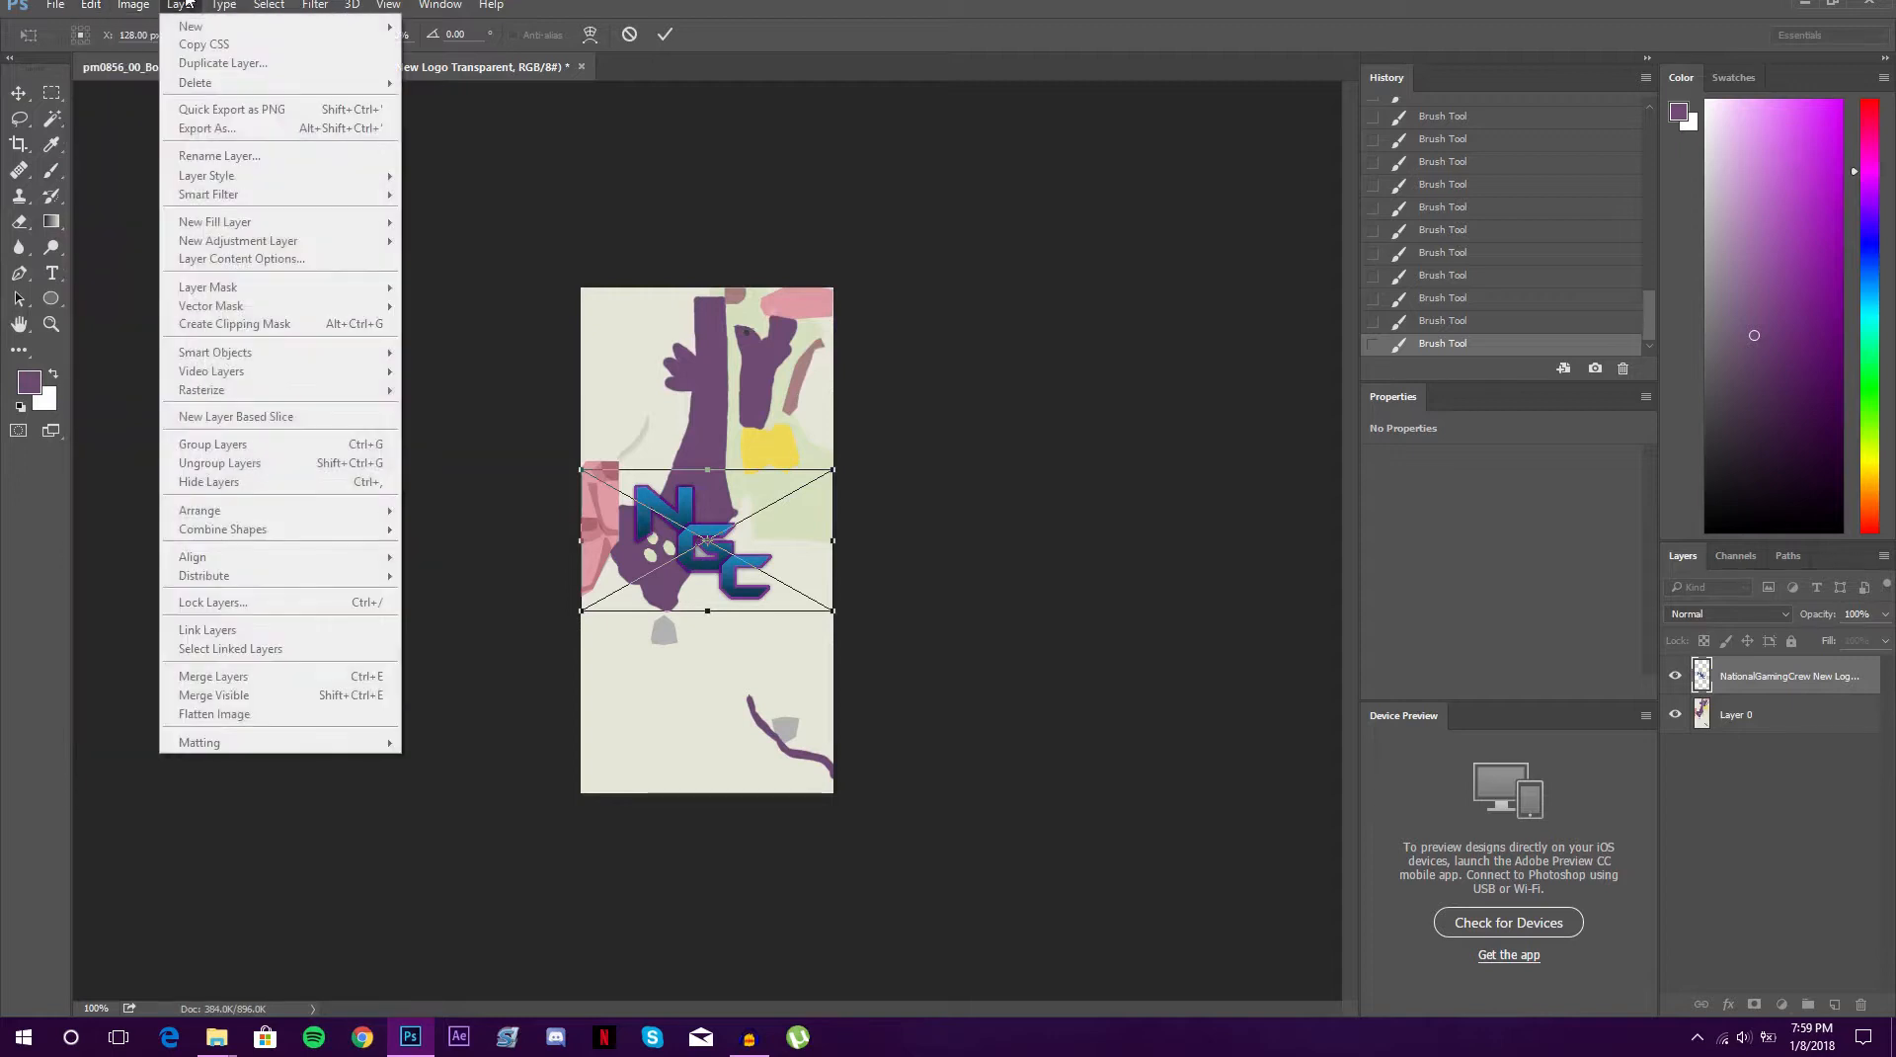
pyautogui.moveTo(89, 5)
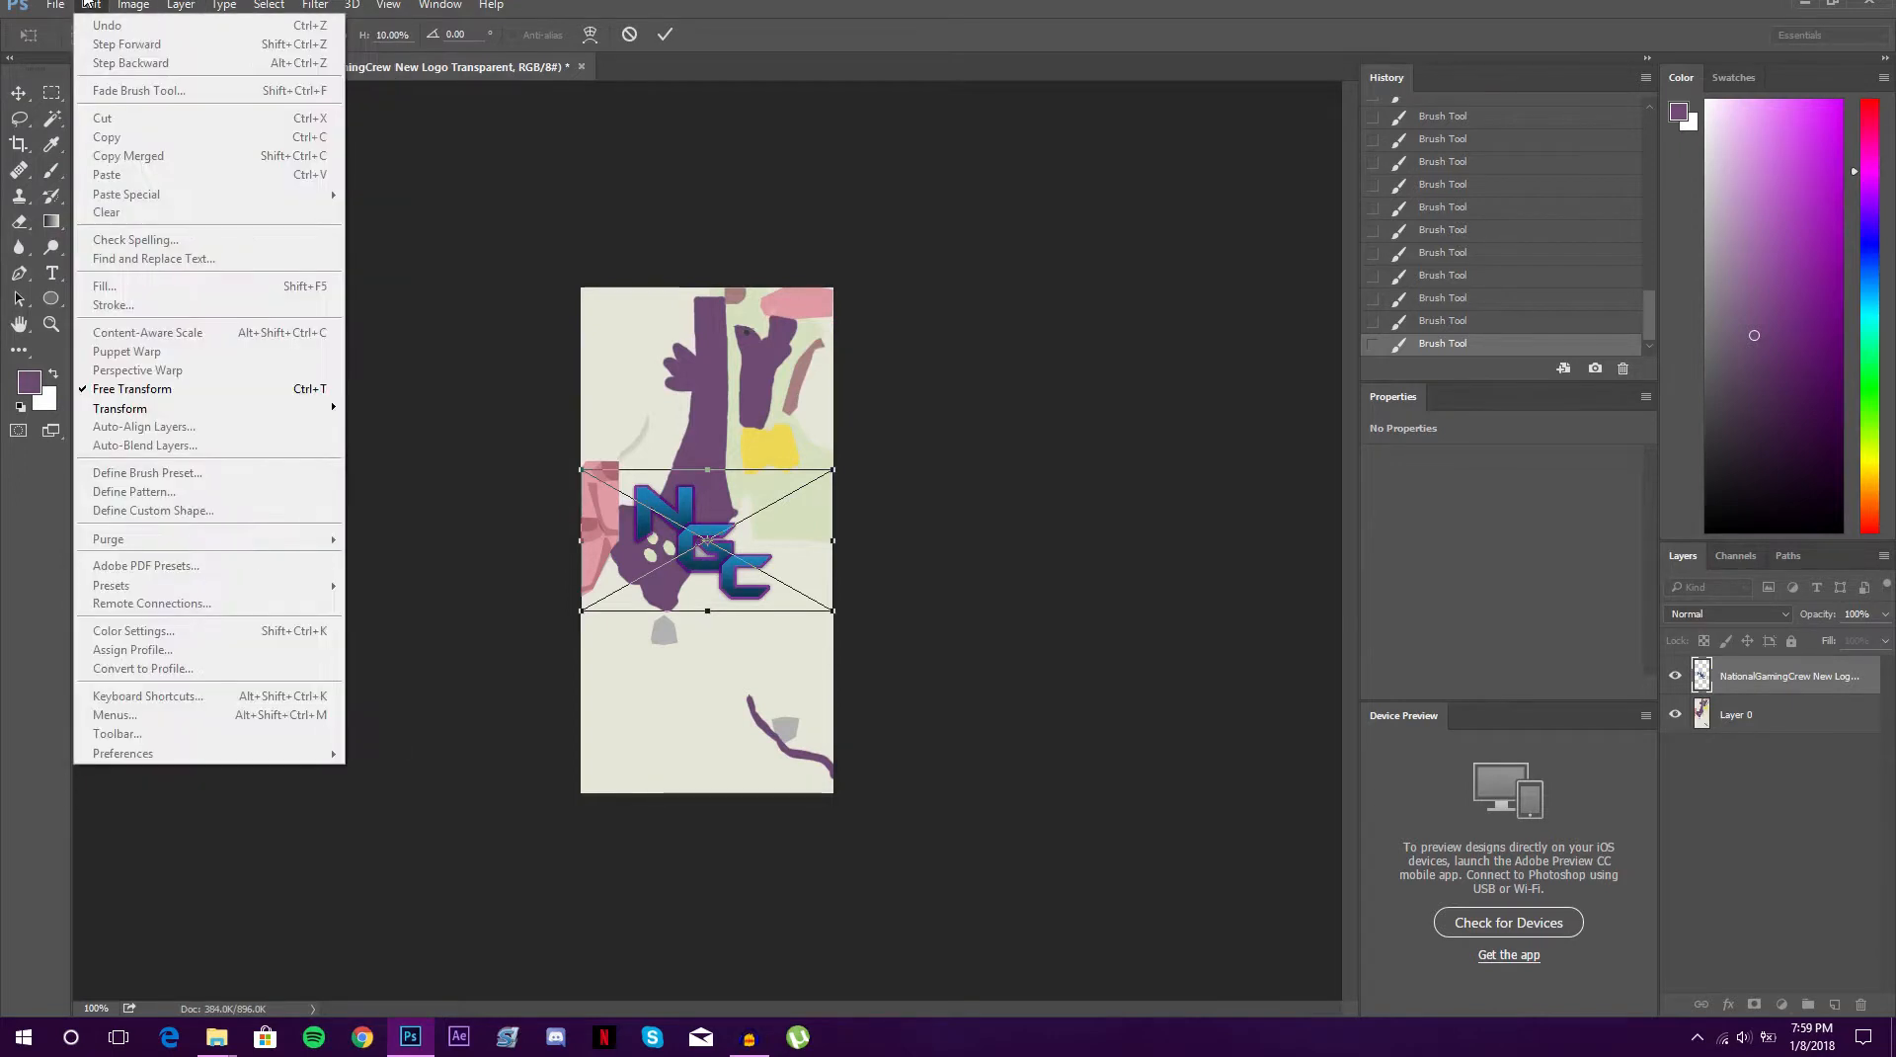
pyautogui.moveTo(166, 408)
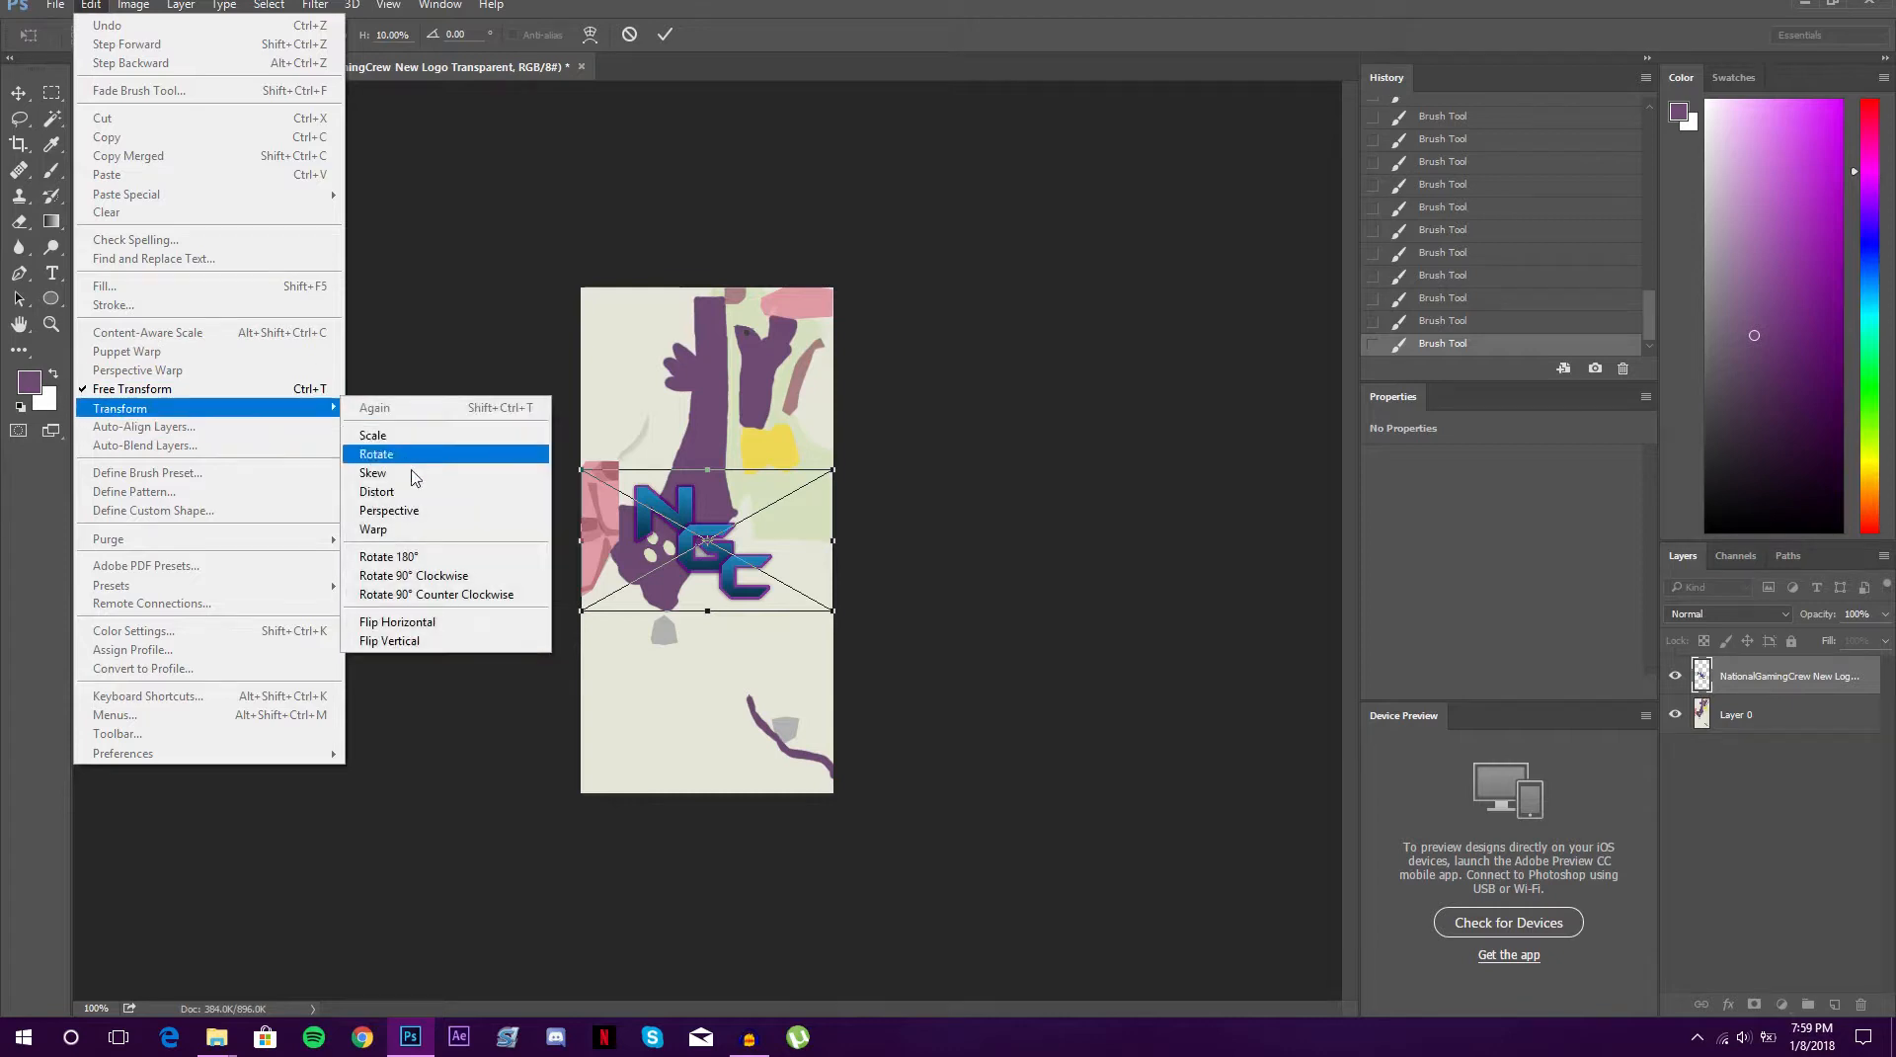
pyautogui.click(435, 576)
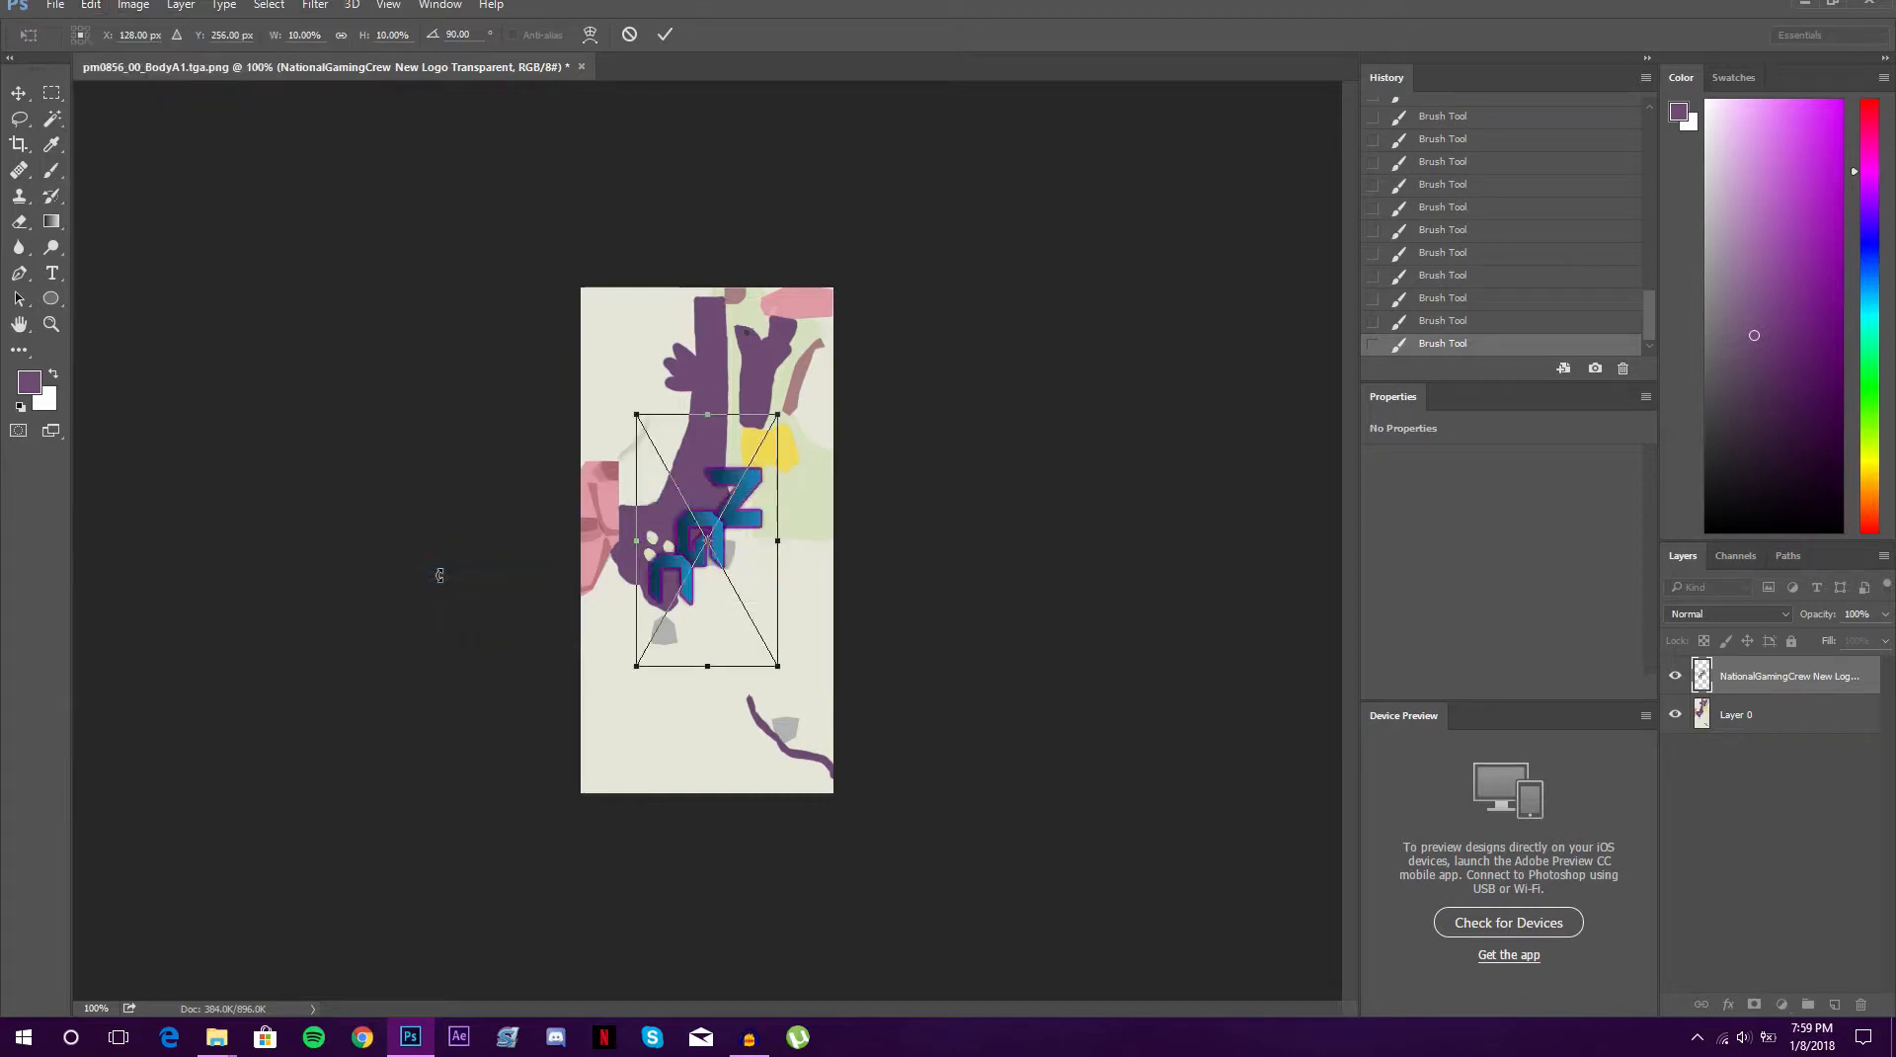
pyautogui.click(89, 5)
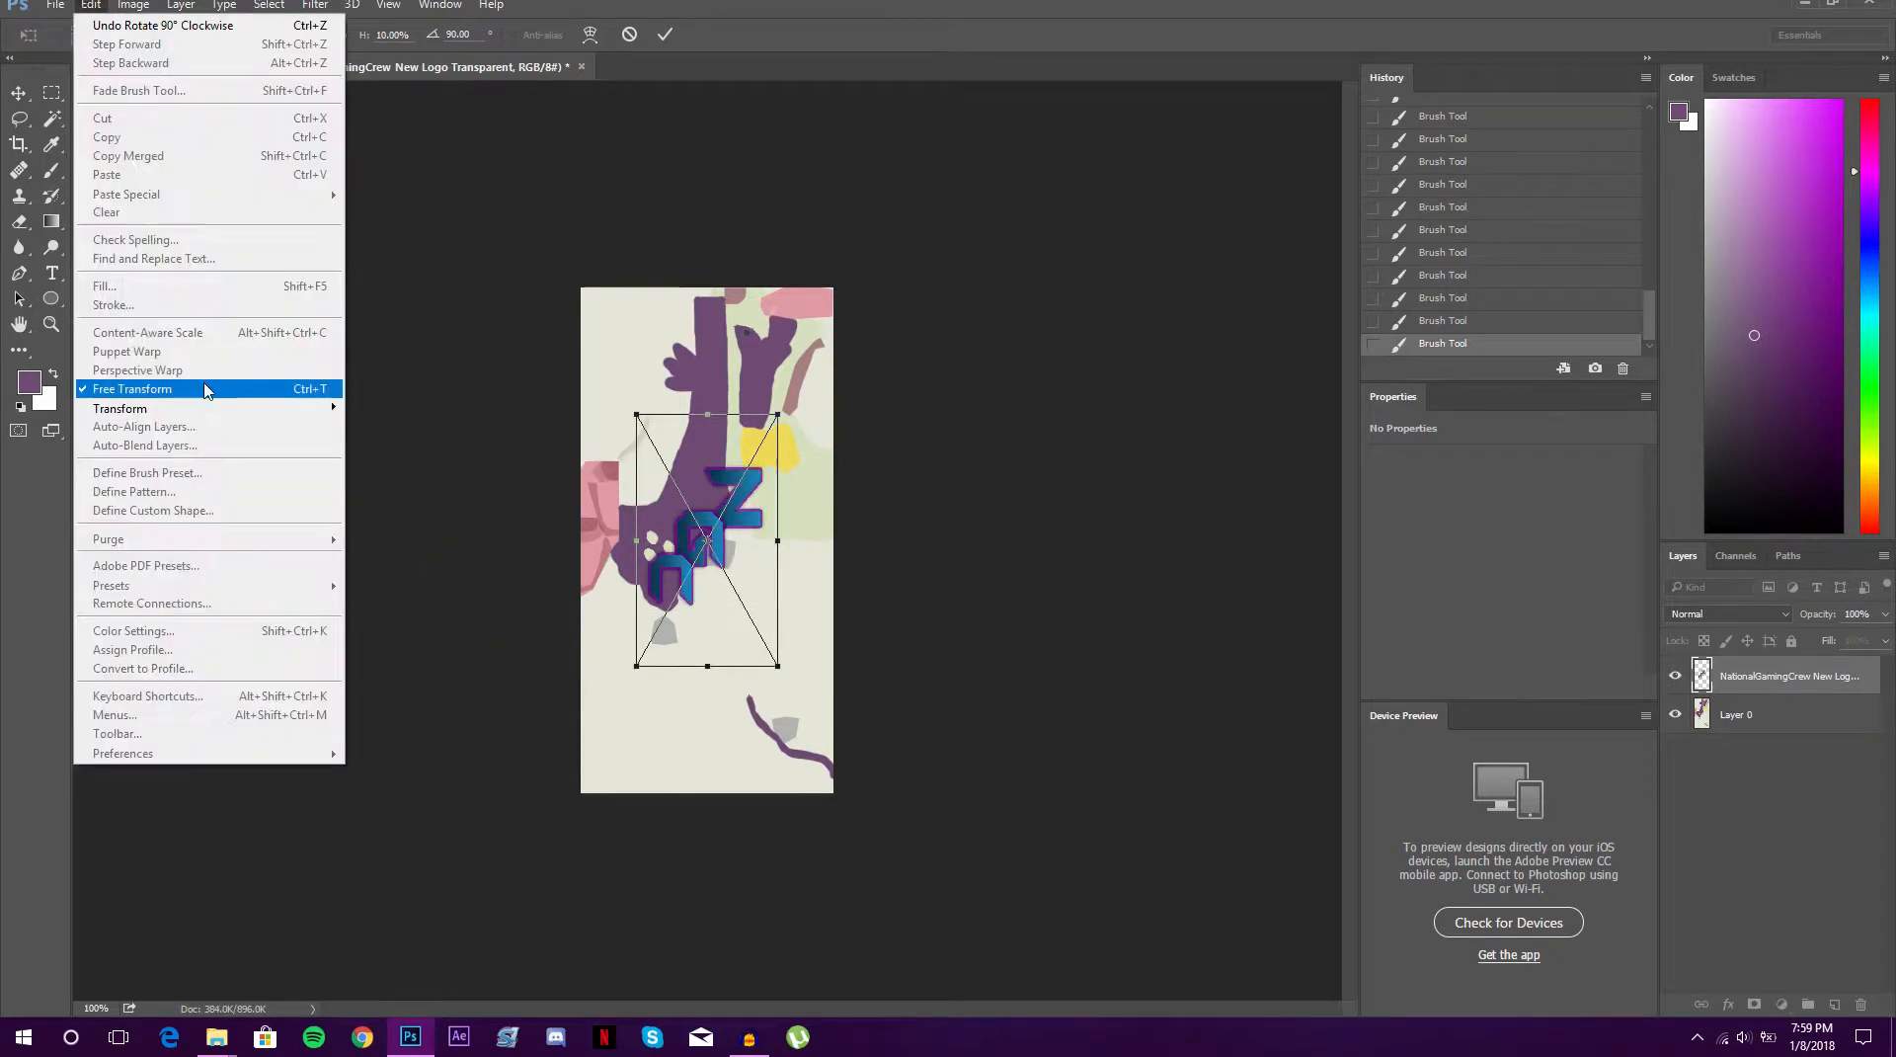
pyautogui.moveTo(204, 408)
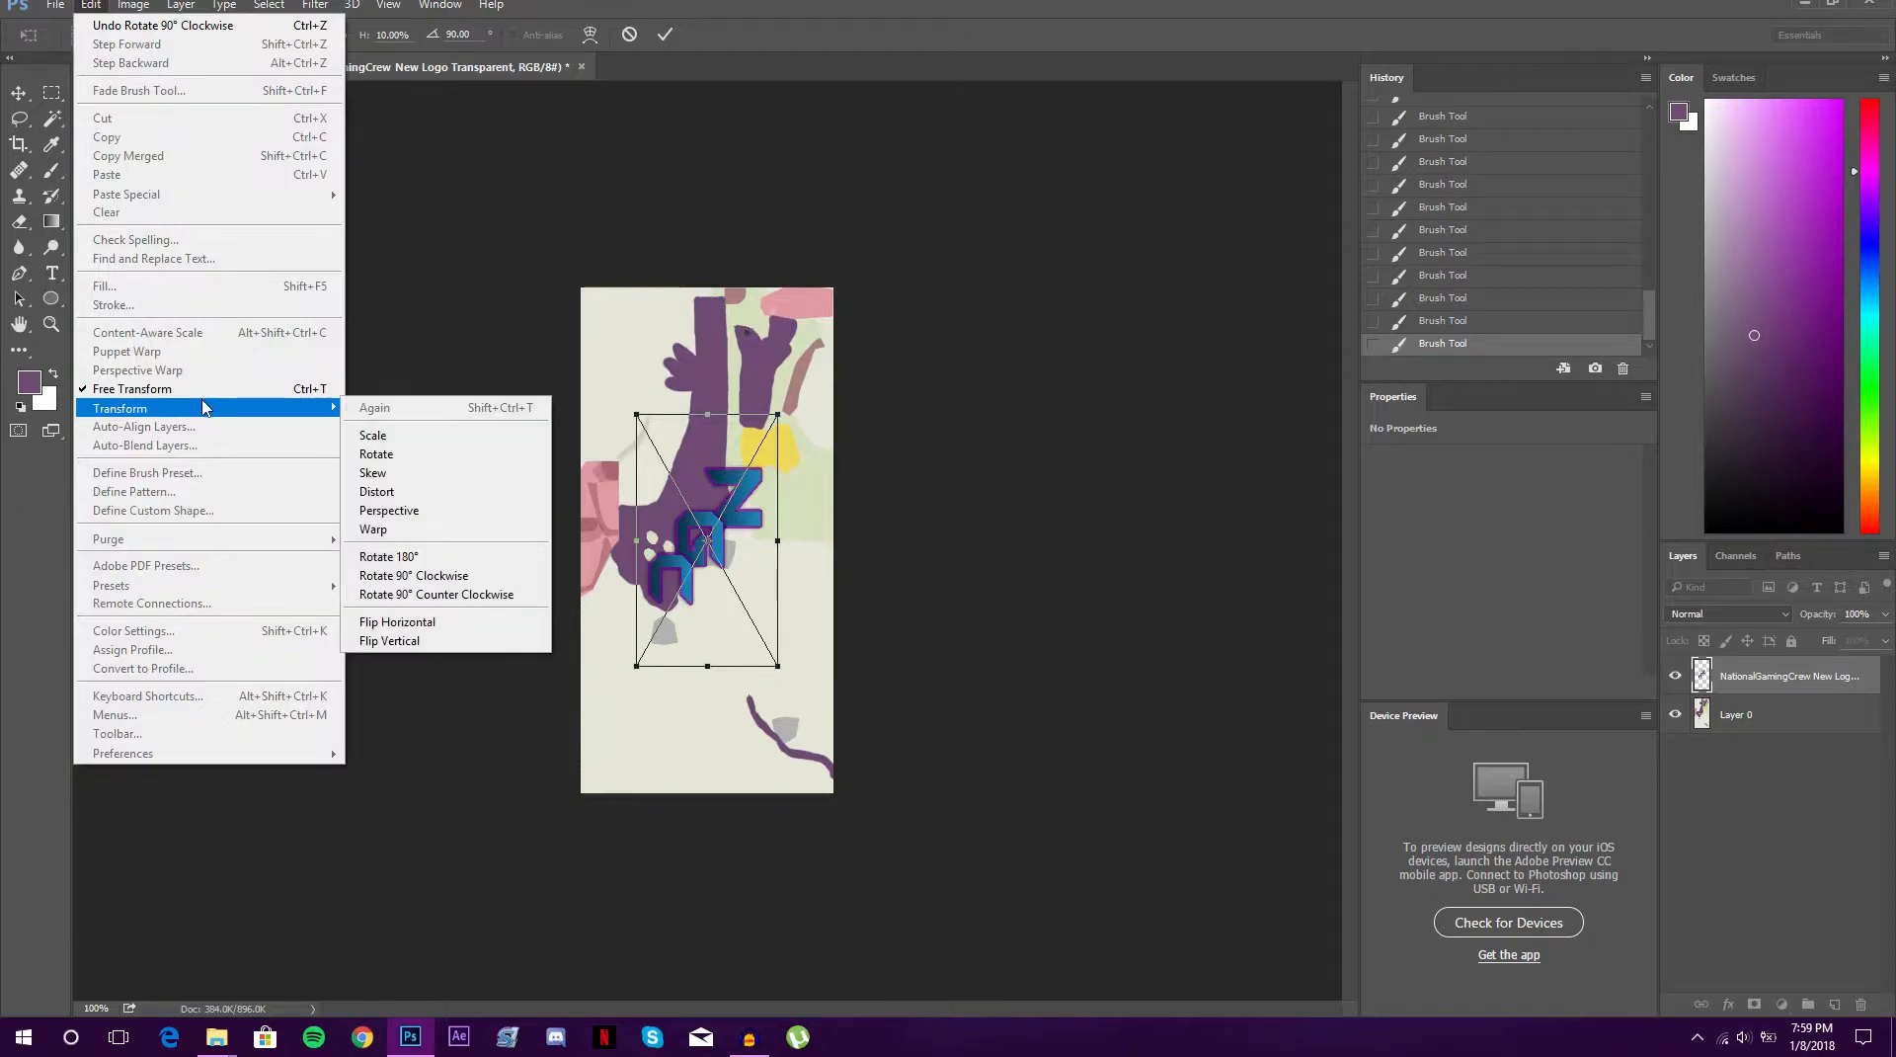
pyautogui.click(400, 558)
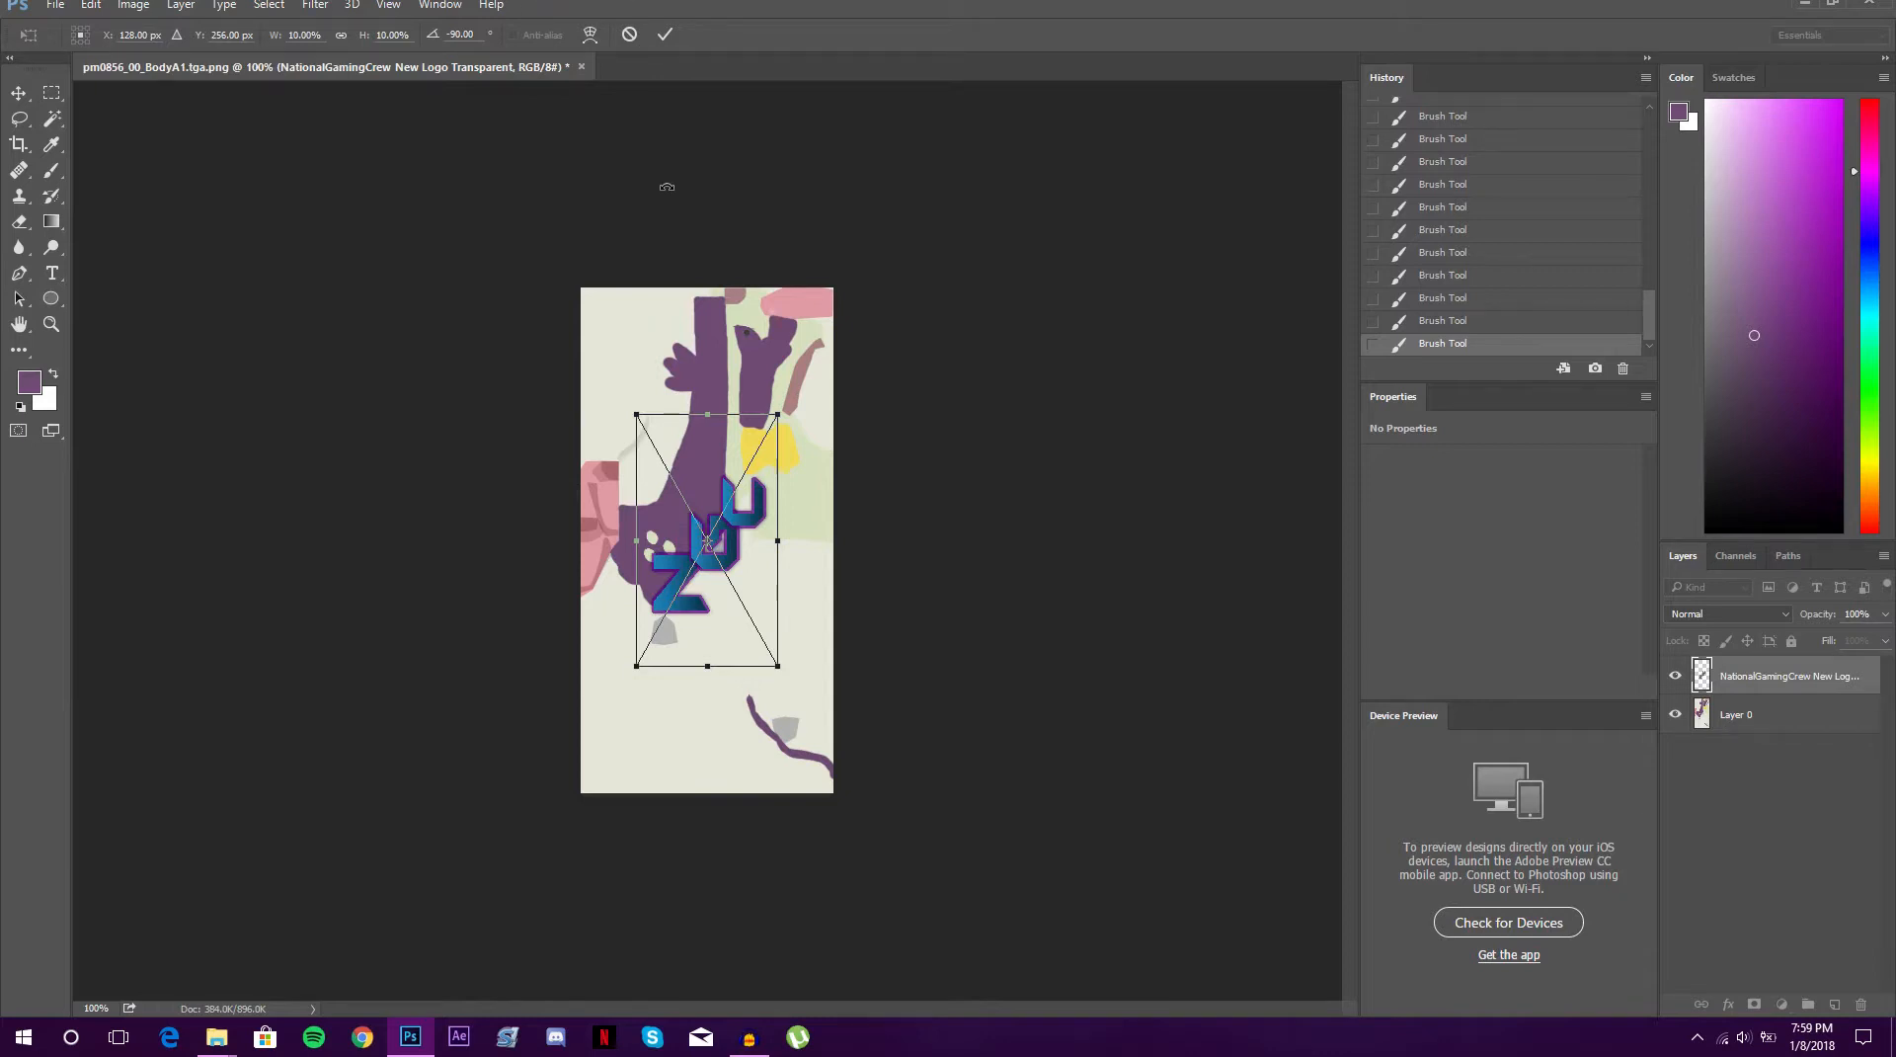
# Scale the logo down to about 3%, position it on the purple body at the lower neck, and apply the transform
pyautogui.hotkey('ctrl', '+')
pyautogui.hotkey('ctrl', '+')
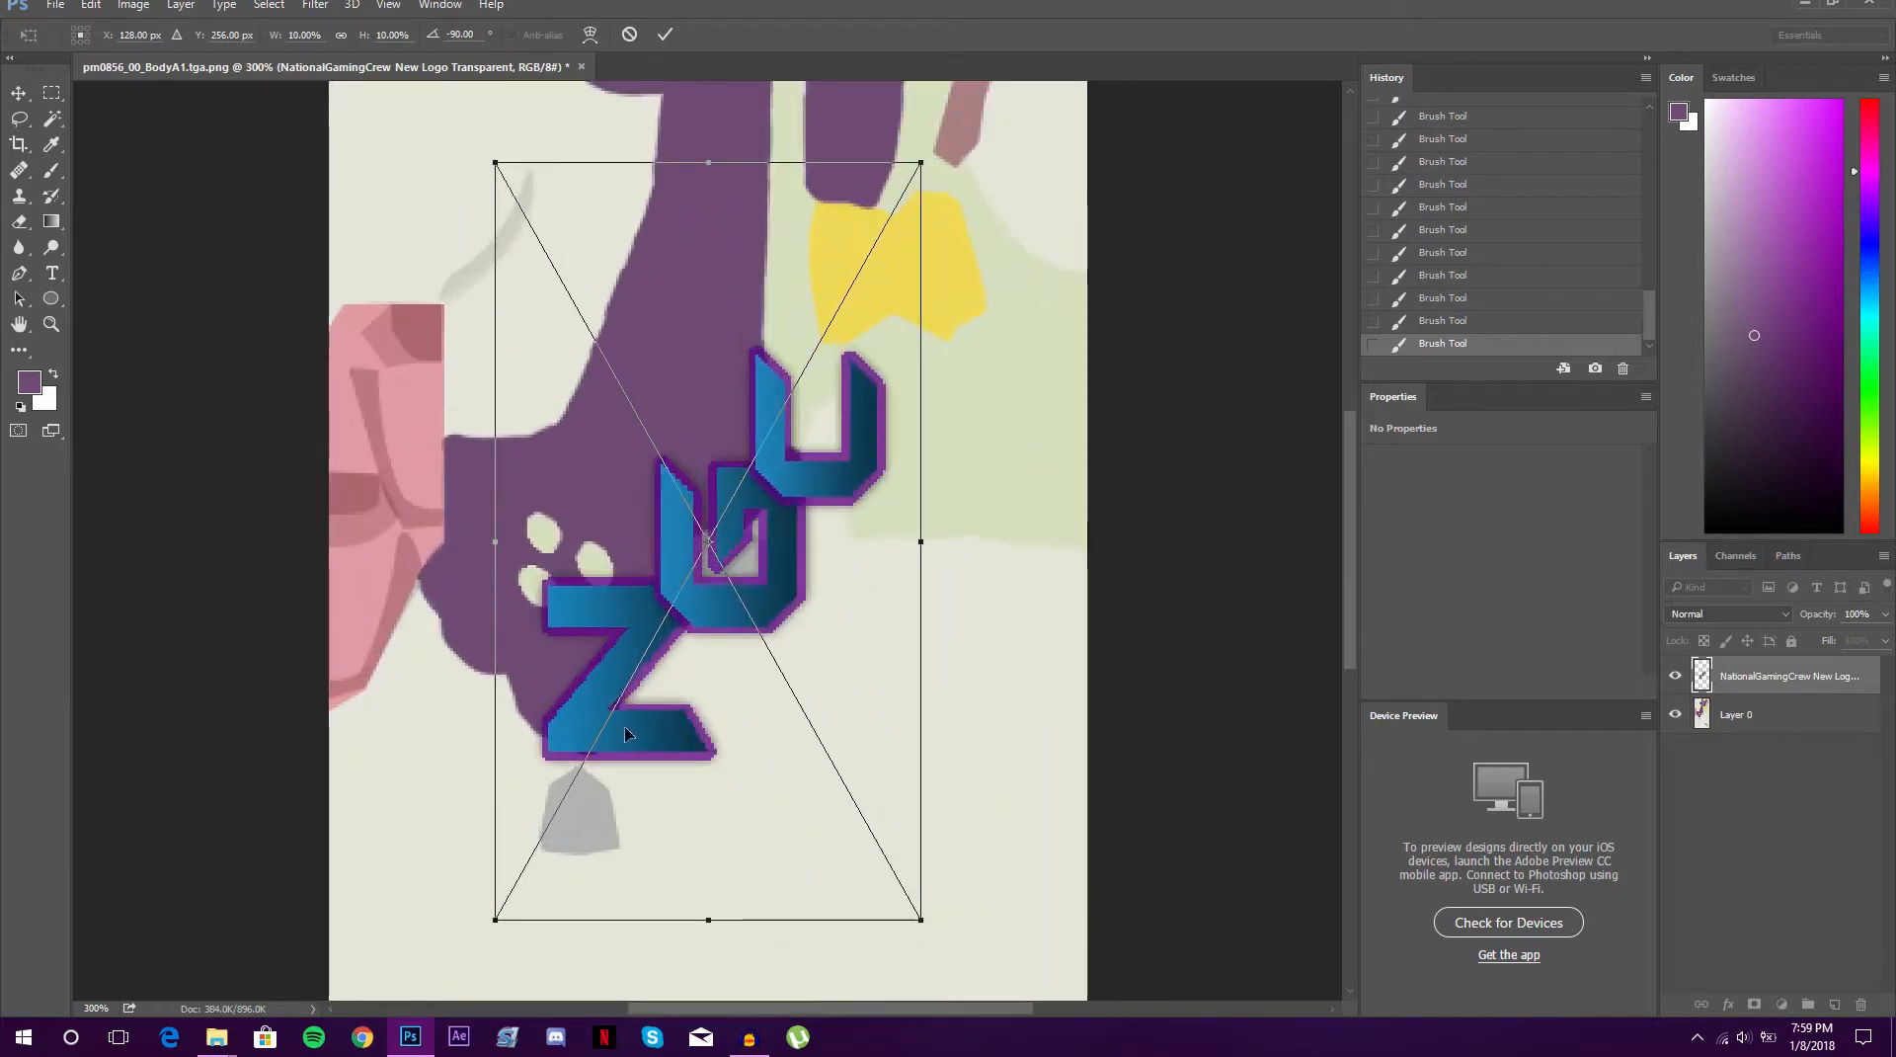
pyautogui.moveTo(493, 920); pyautogui.dragTo(781, 382)
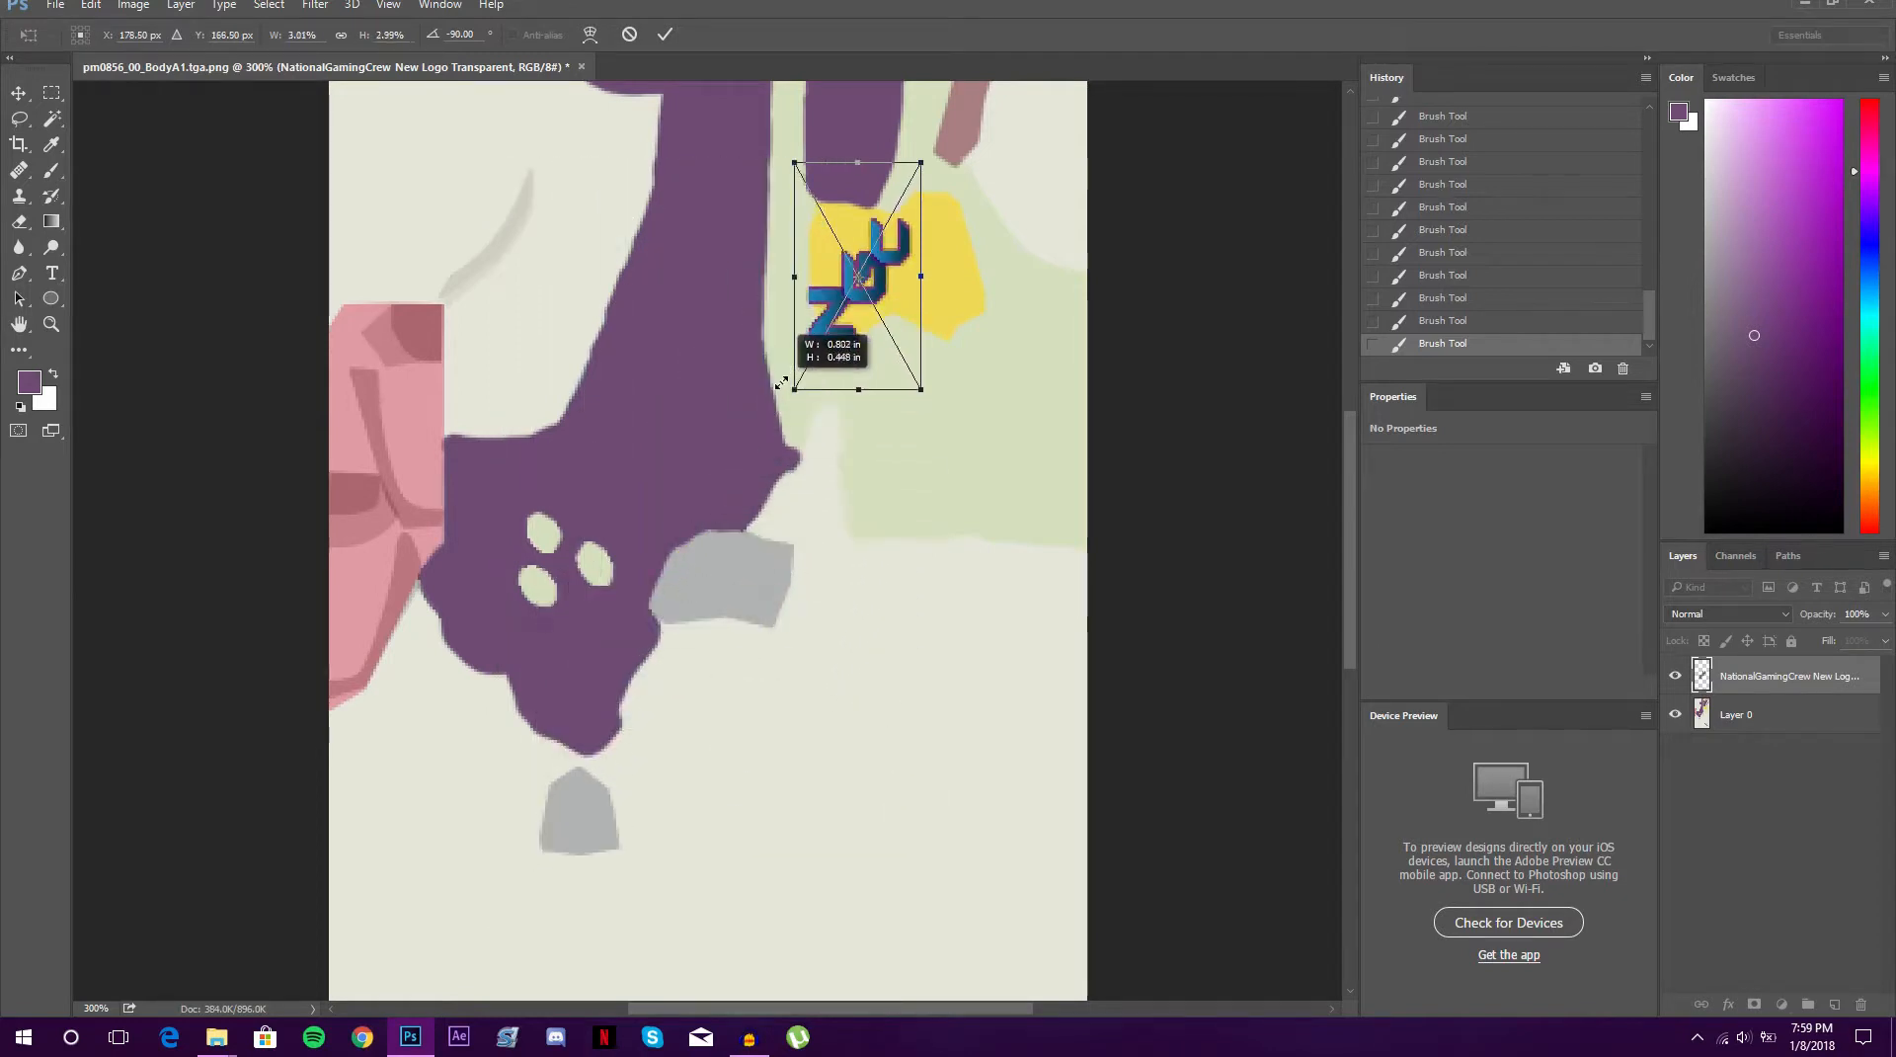
pyautogui.moveTo(873, 280); pyautogui.dragTo(713, 253)
pyautogui.scroll(5, 714, 374)
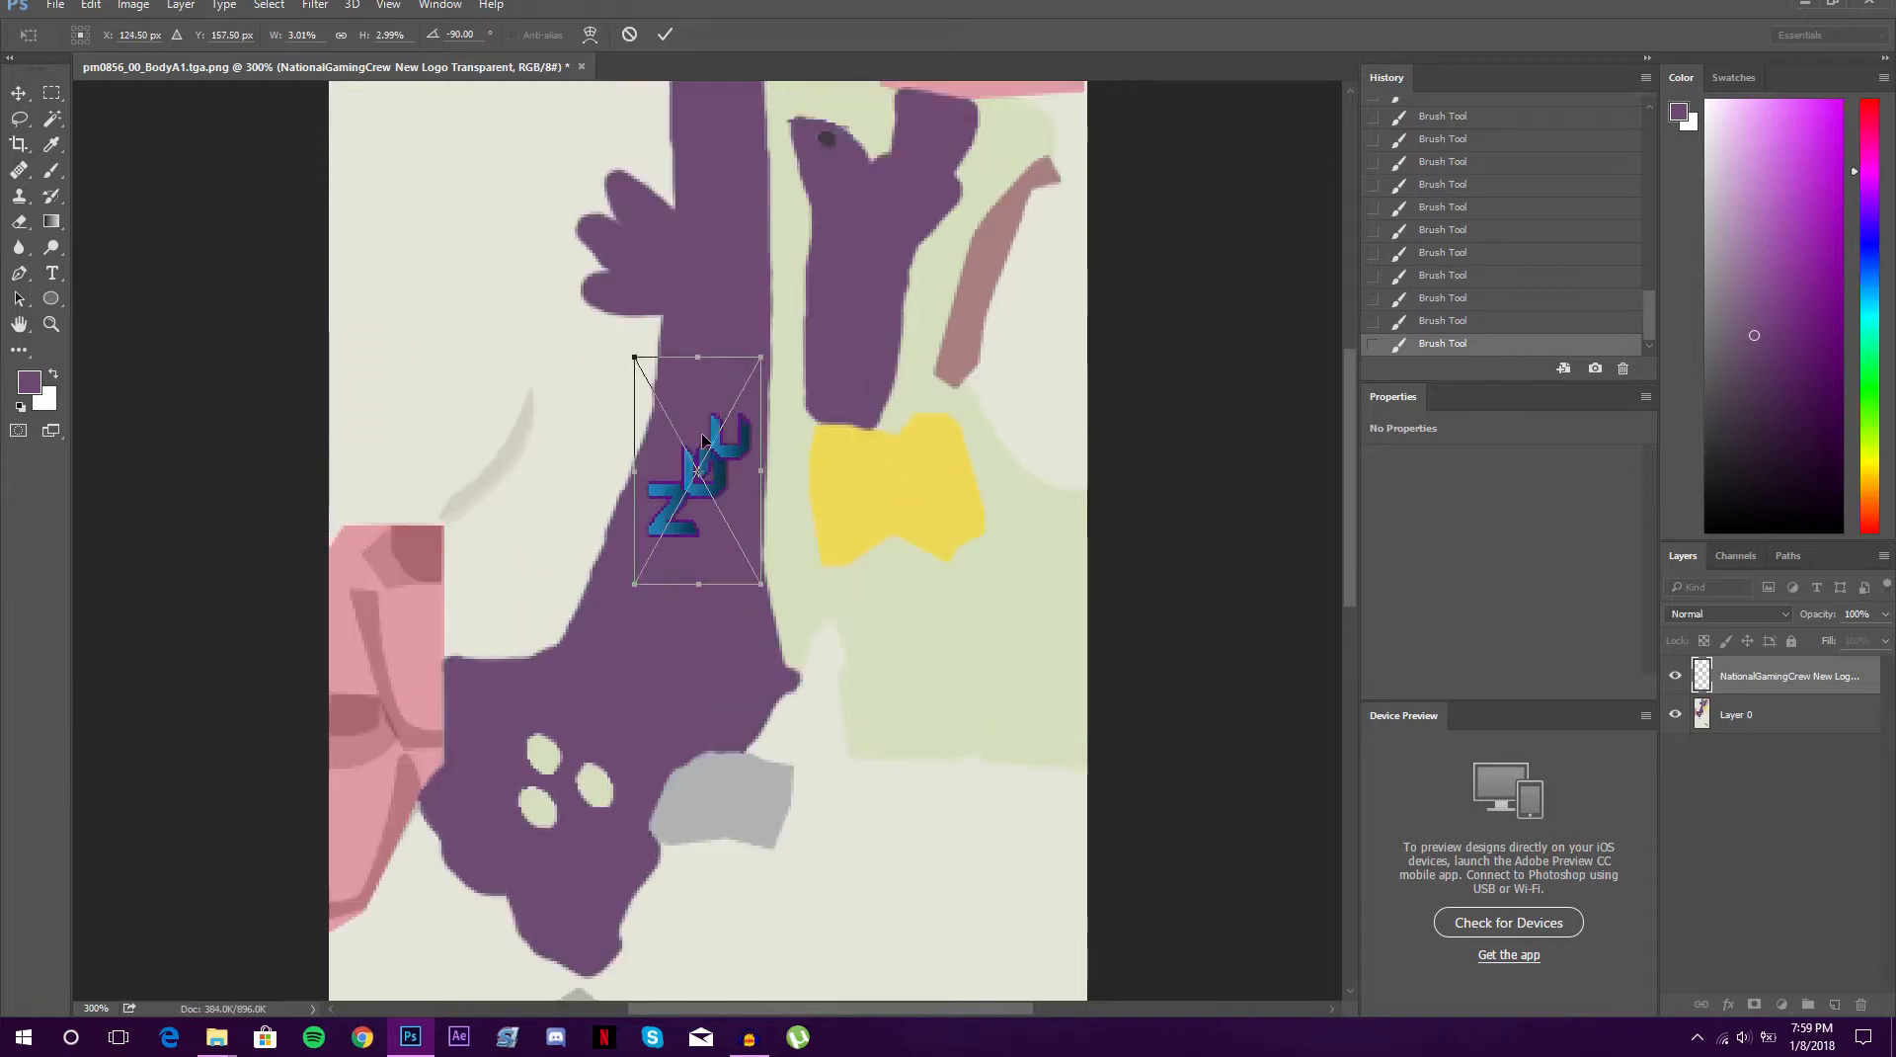
pyautogui.scroll(1, 731, 516)
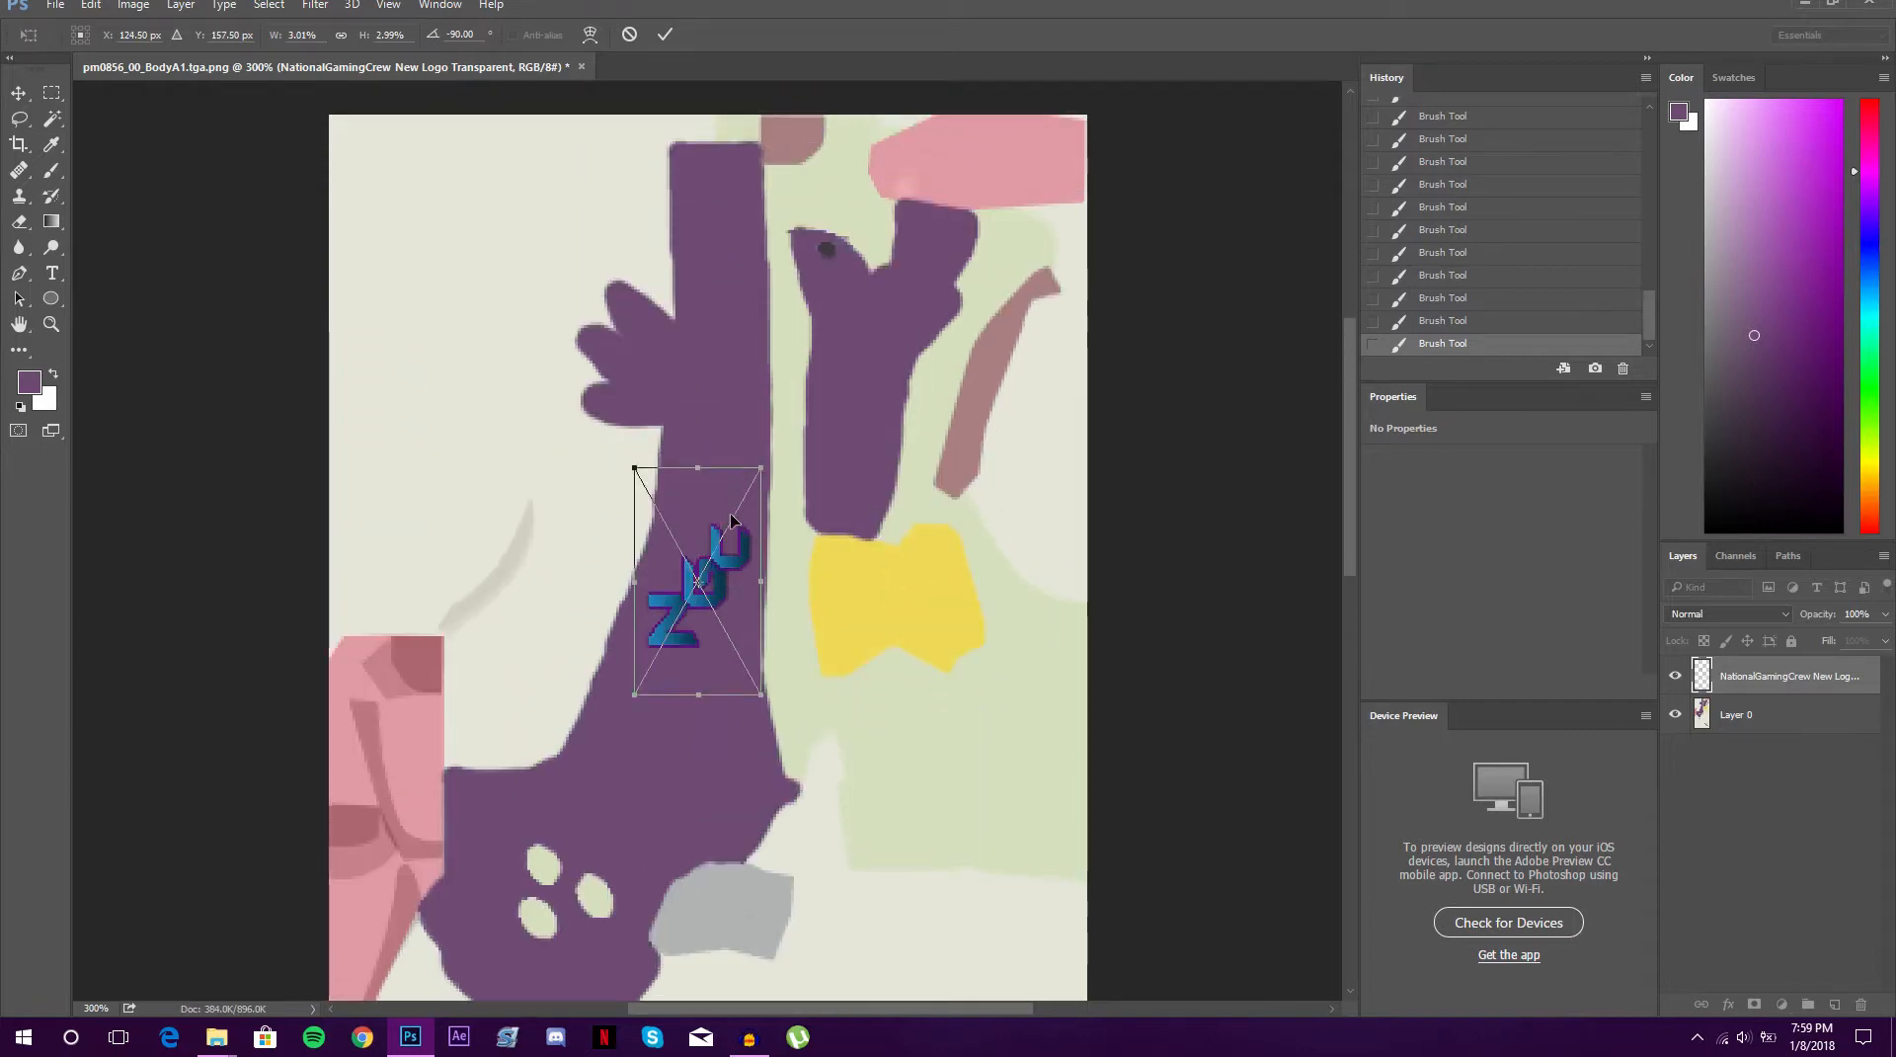
pyautogui.moveTo(713, 614); pyautogui.dragTo(694, 699)
pyautogui.click(664, 34)
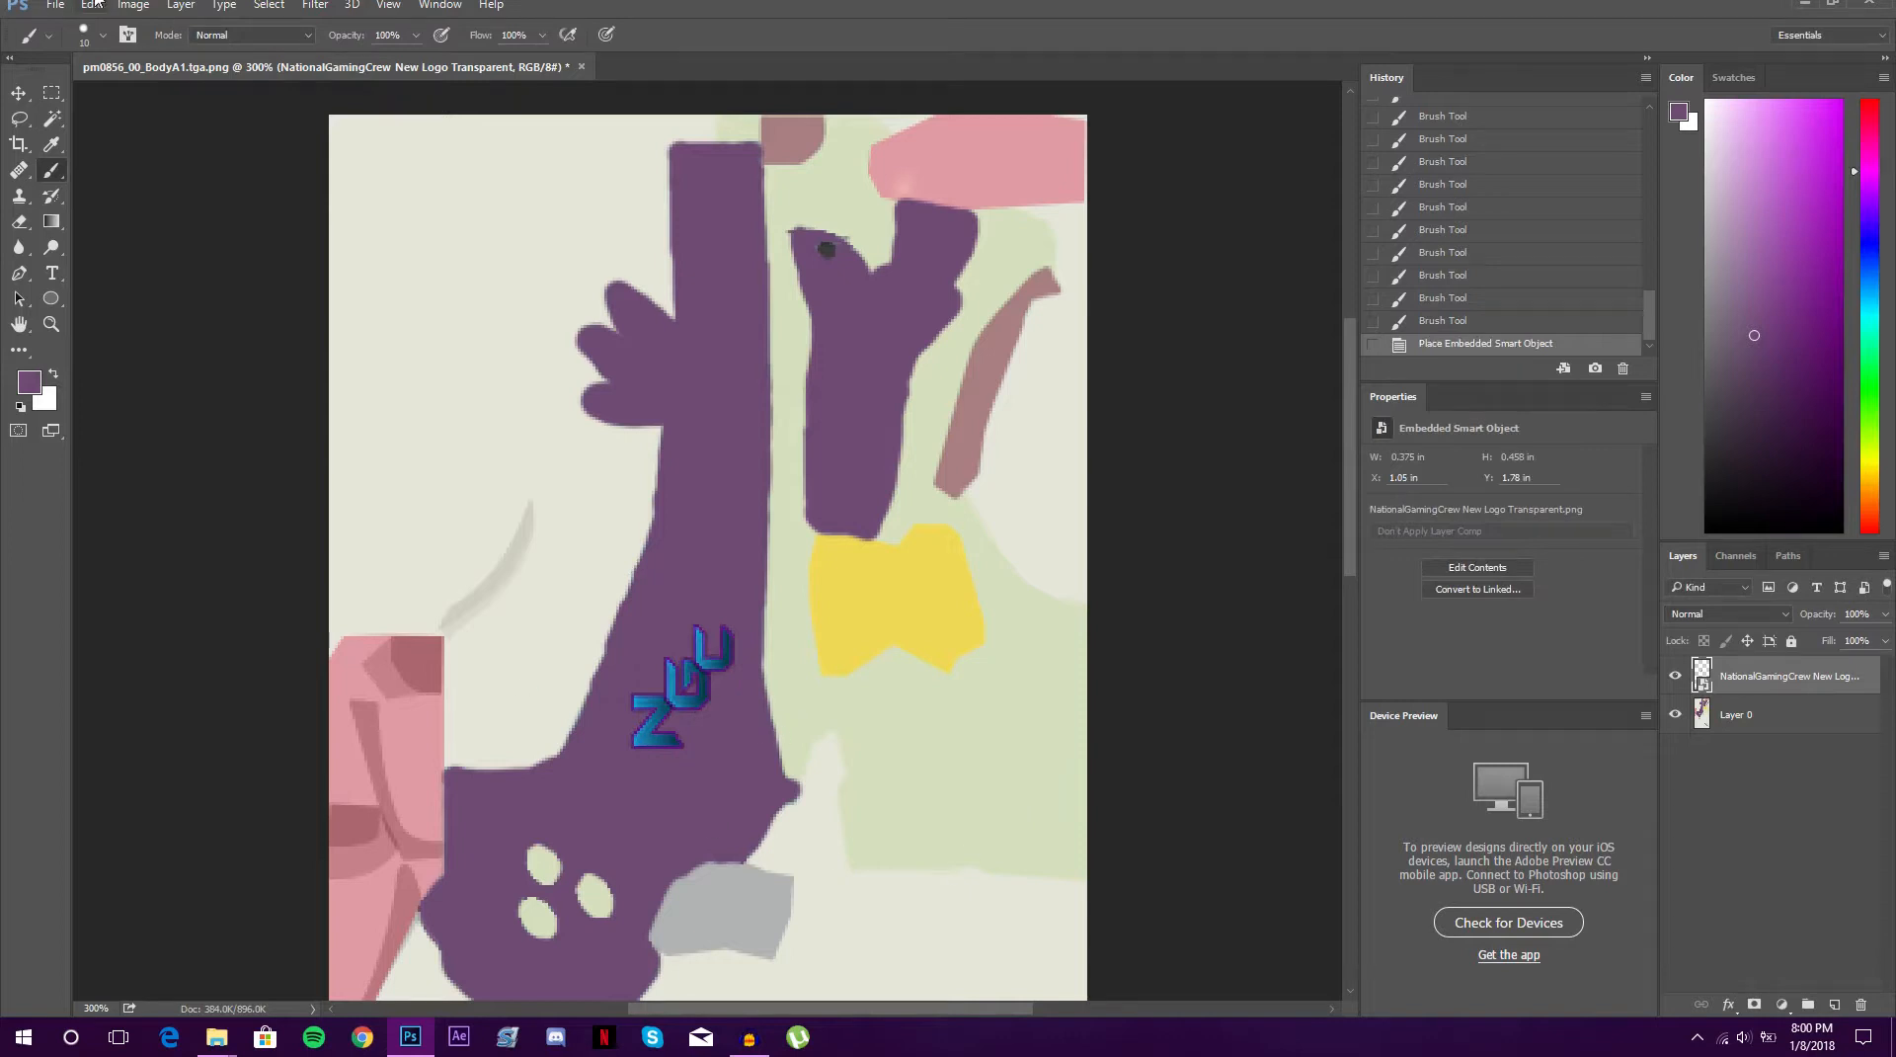
pyautogui.click(59, 6)
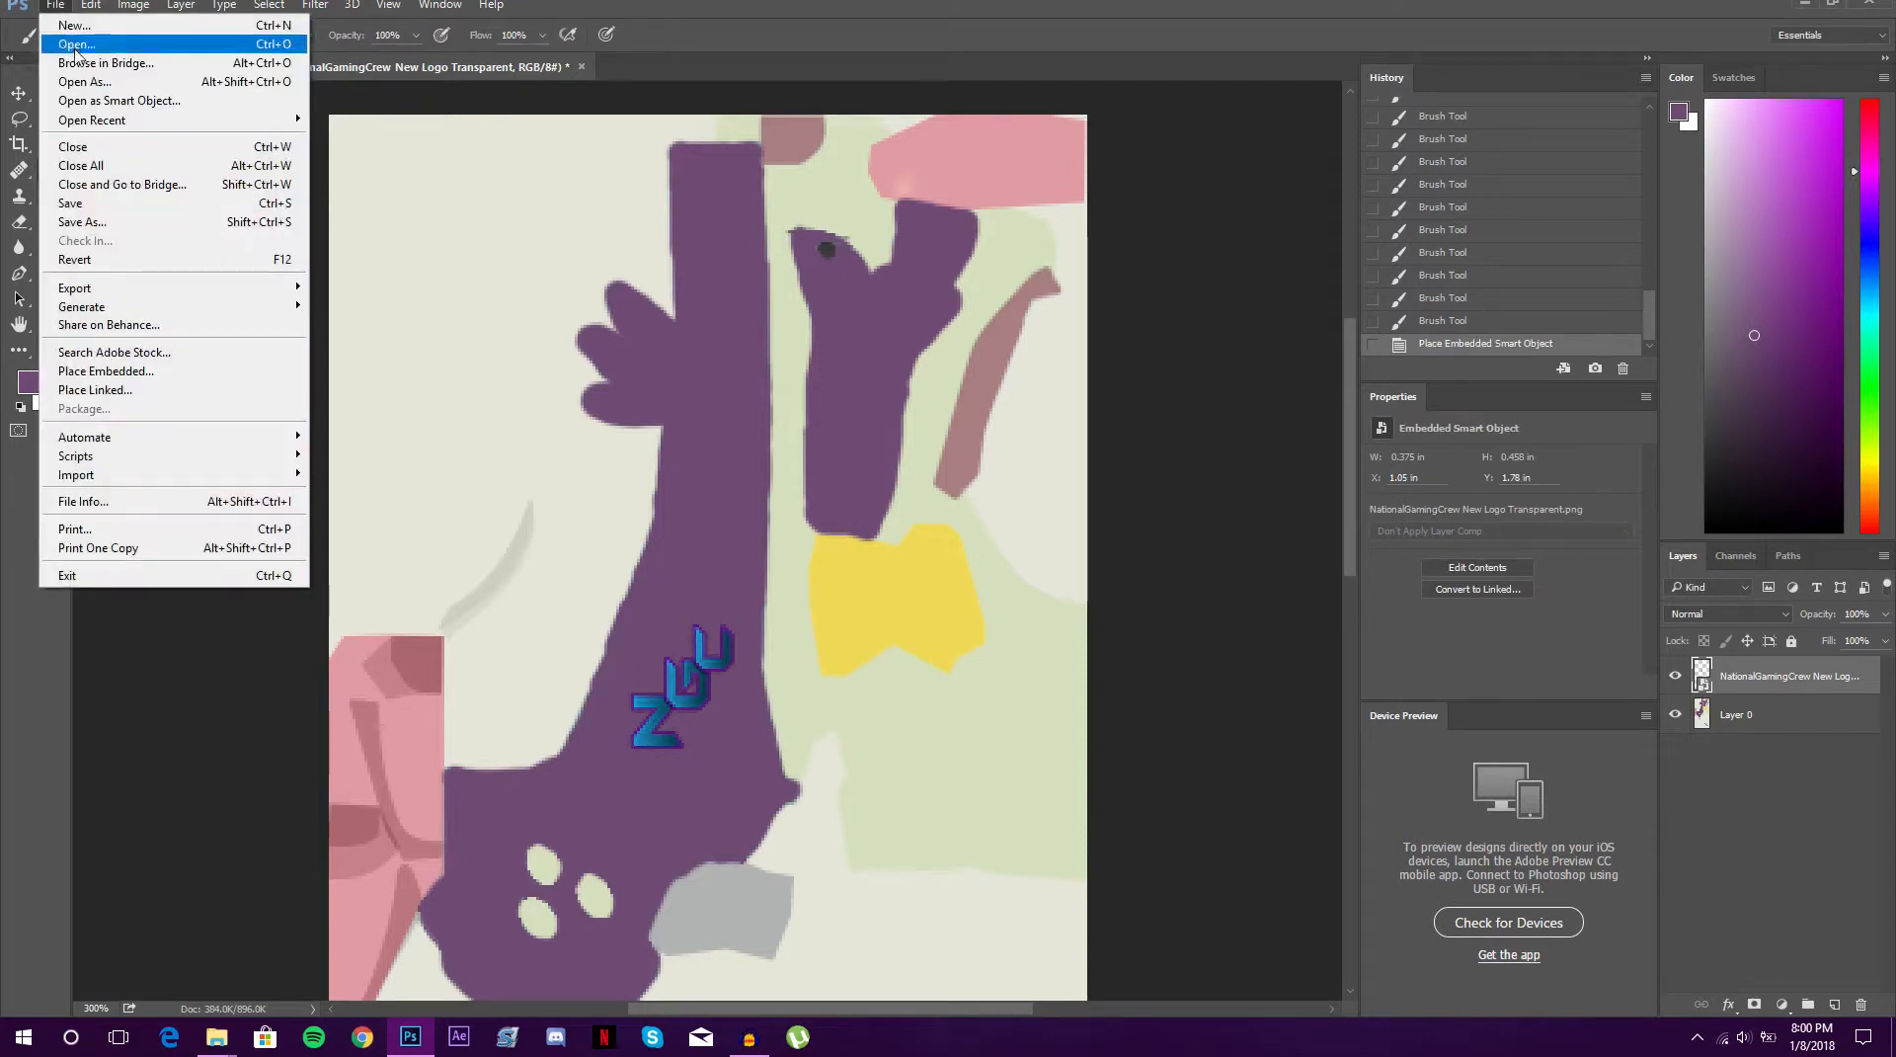
pyautogui.click(109, 229)
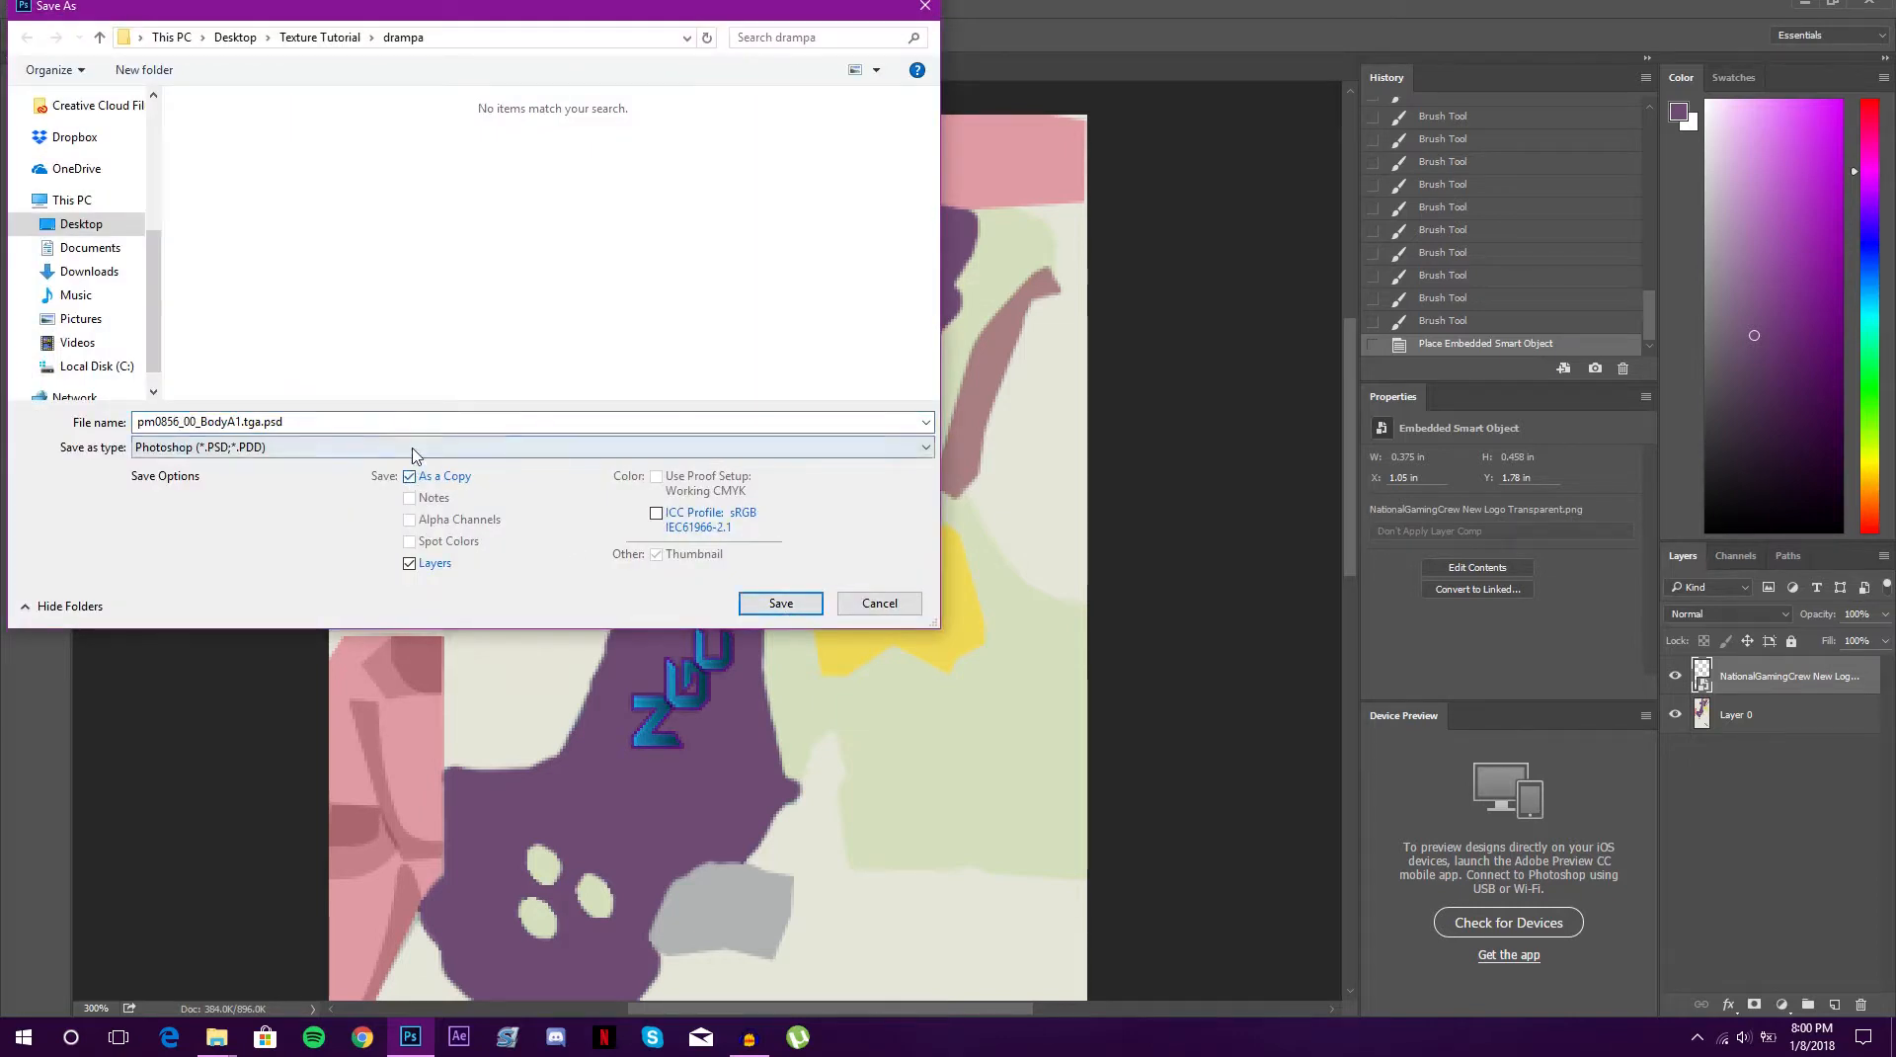
pyautogui.click(410, 450)
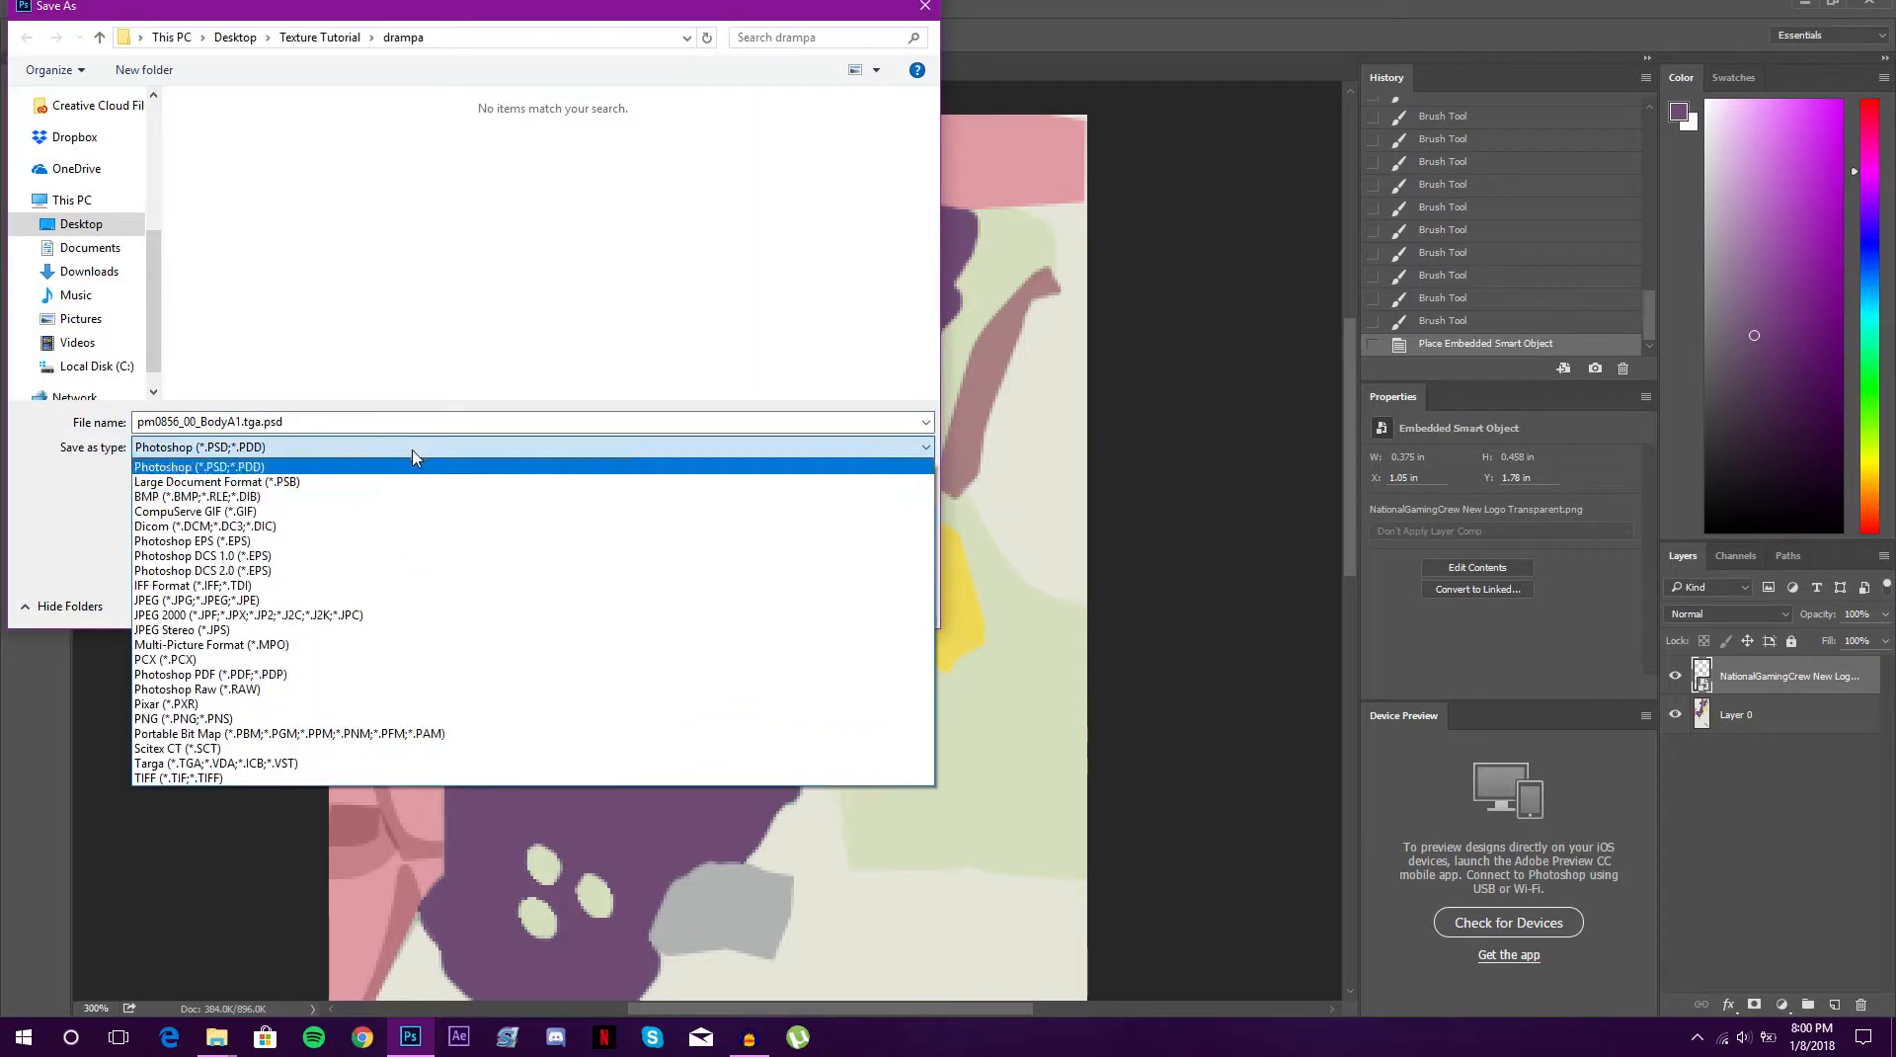
pyautogui.click(360, 719)
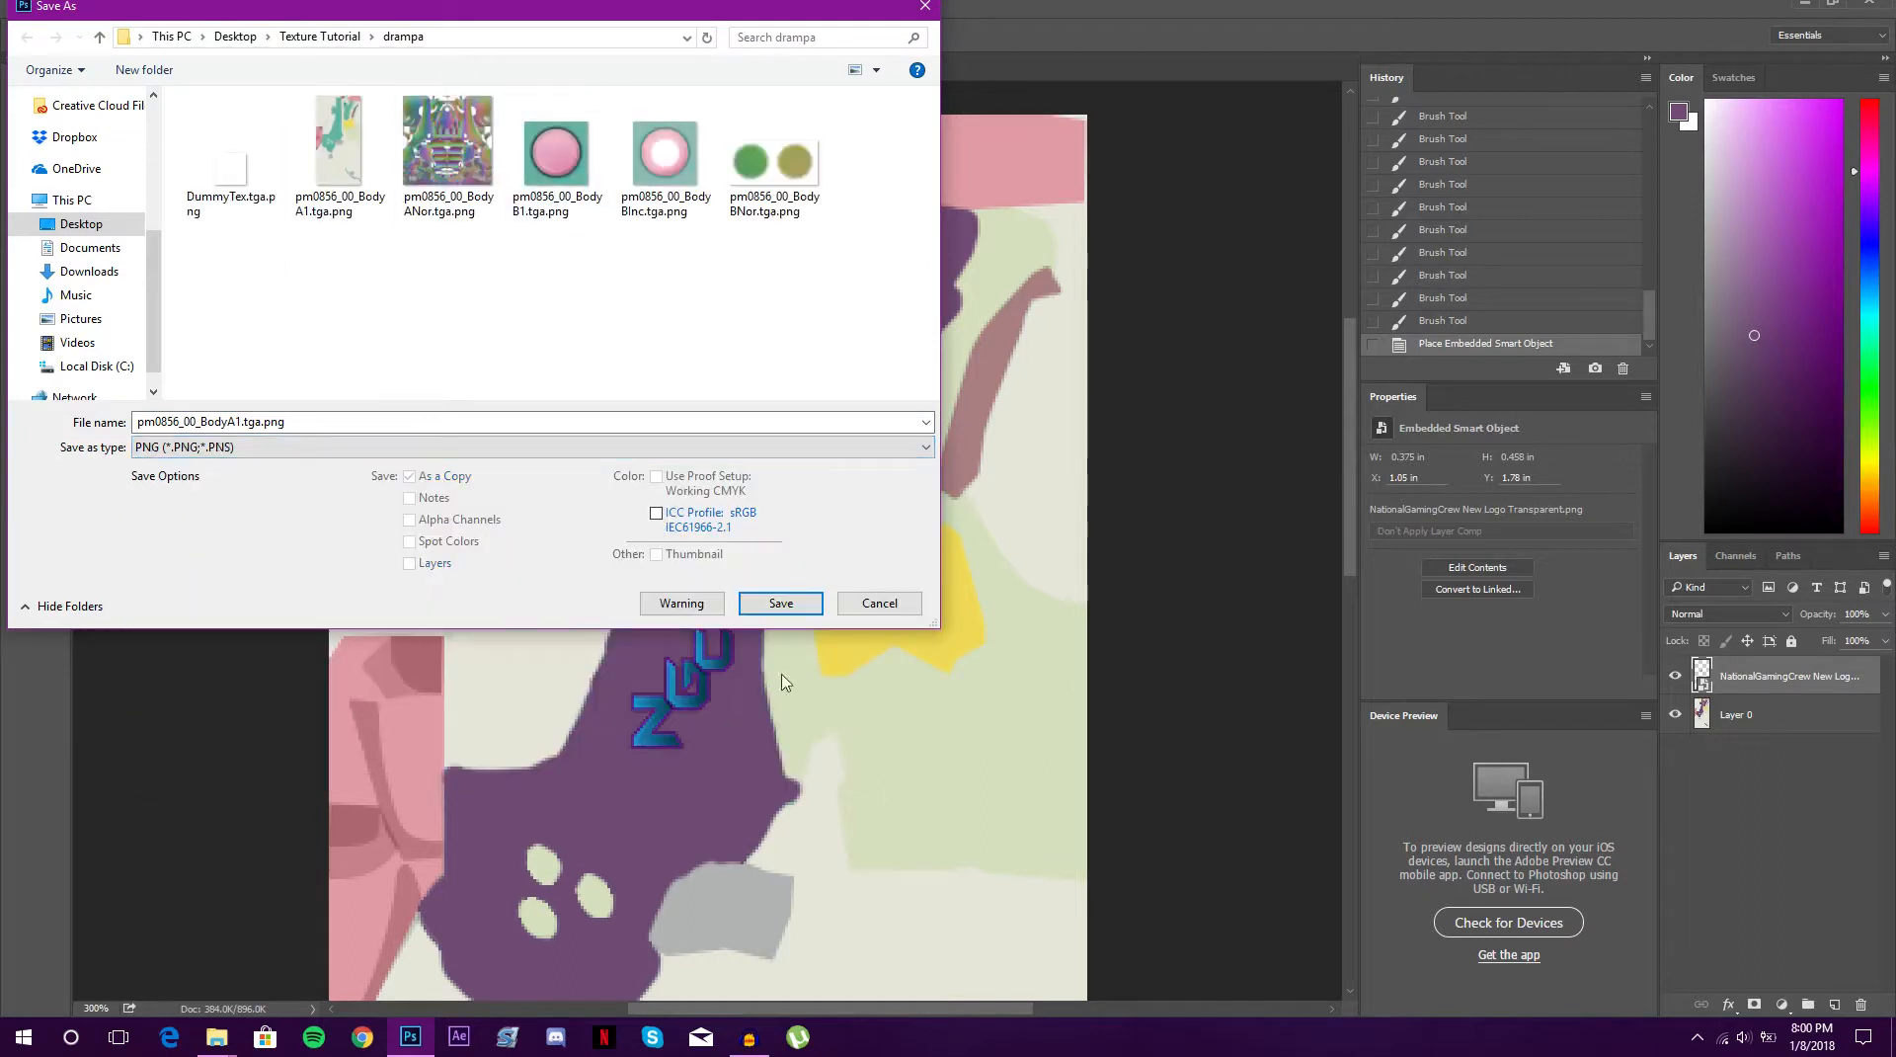
pyautogui.click(878, 611)
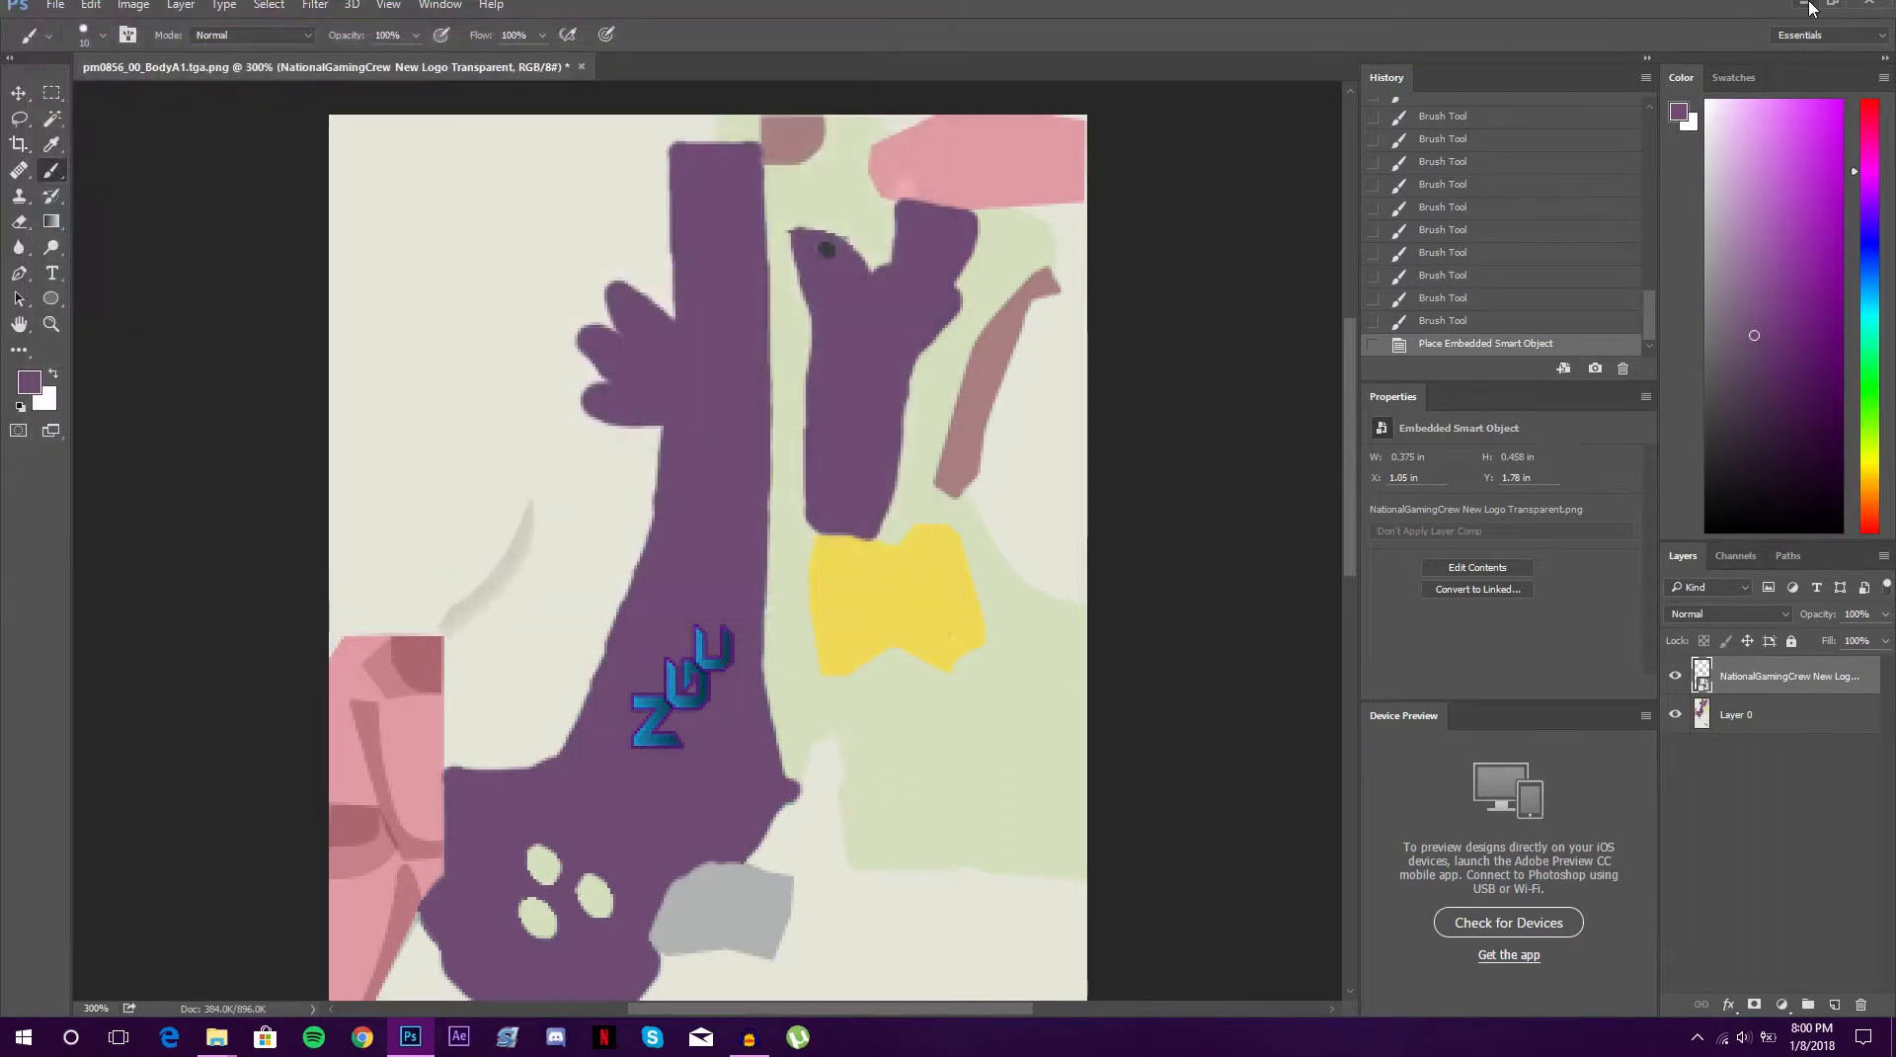
# Minimize Photoshop and move the original pm0856_00_BodyA1.tga.png out of the drampa folder onto the desktop
pyautogui.click(1812, 8)
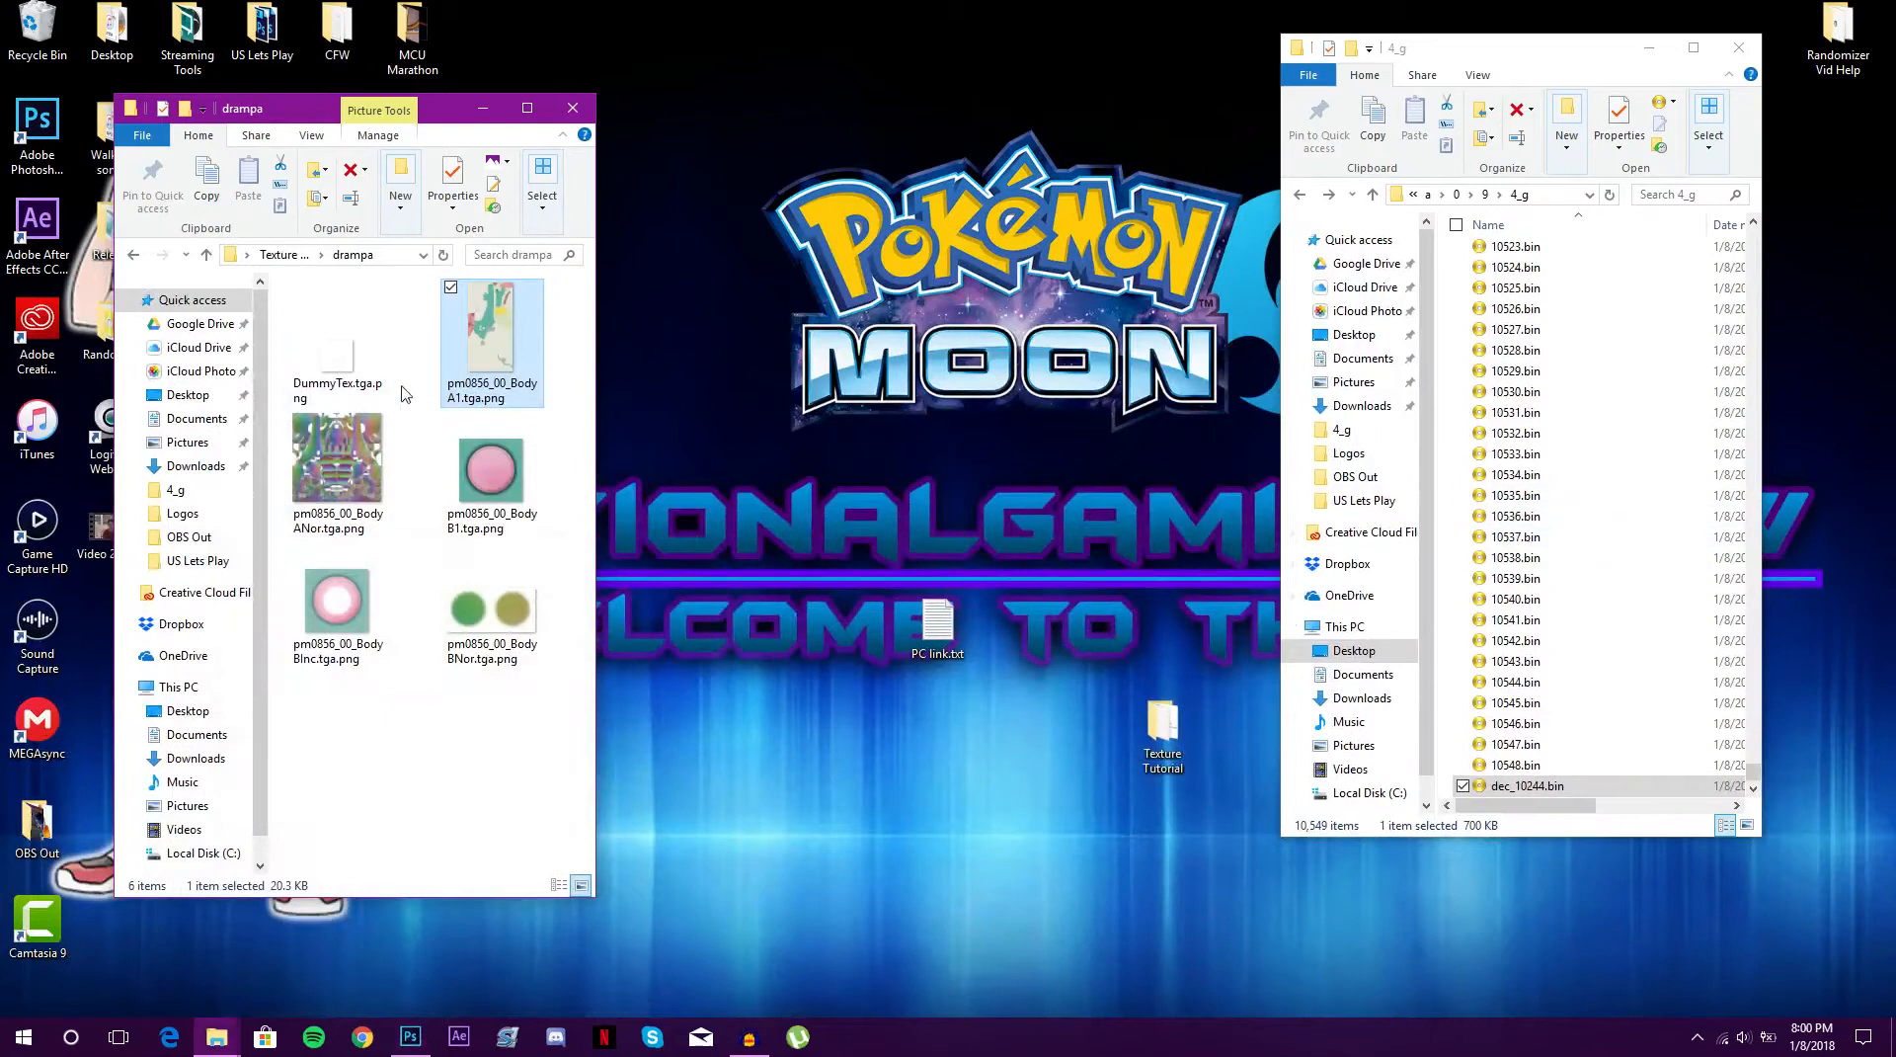
pyautogui.moveTo(504, 369); pyautogui.dragTo(1052, 491)
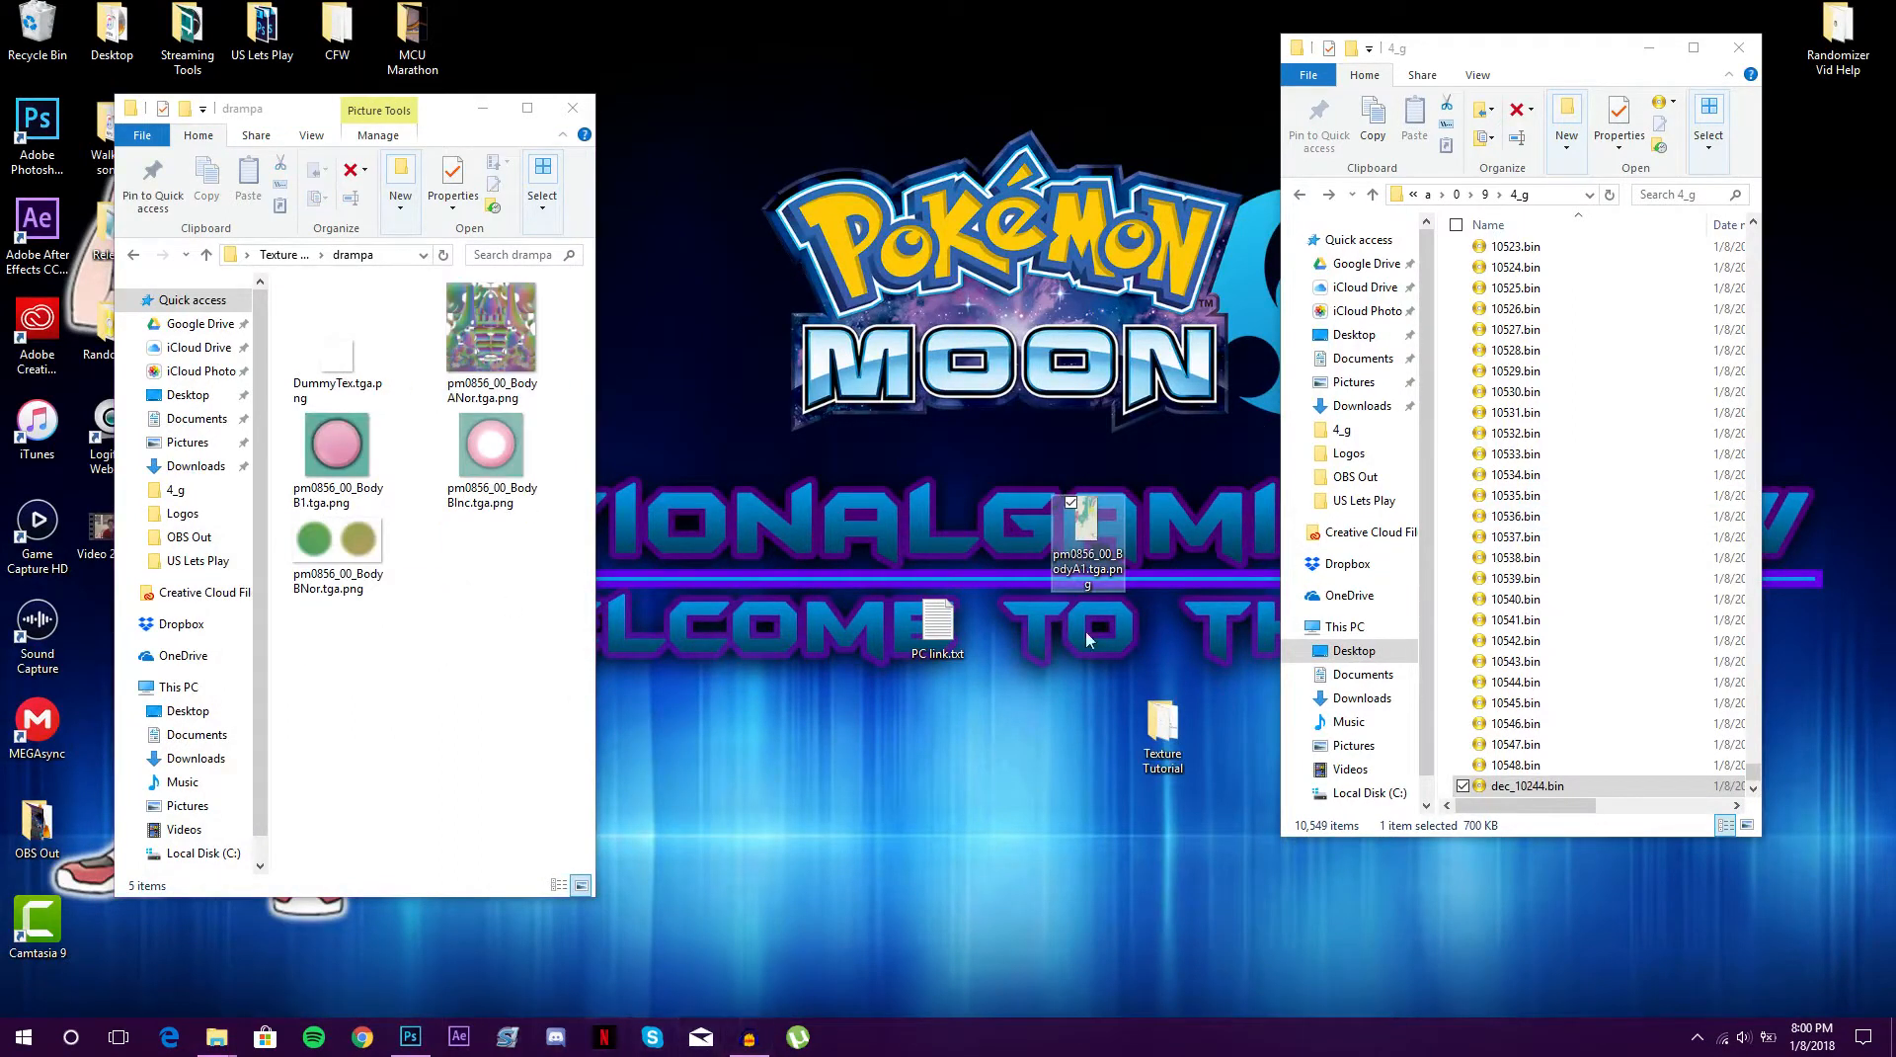
# Return to Photoshop and save the texture in the drampa folder as pm0856_00_BodyA1.tga.png in PNG format, with smallest compression and no interlacing
pyautogui.click(410, 1037)
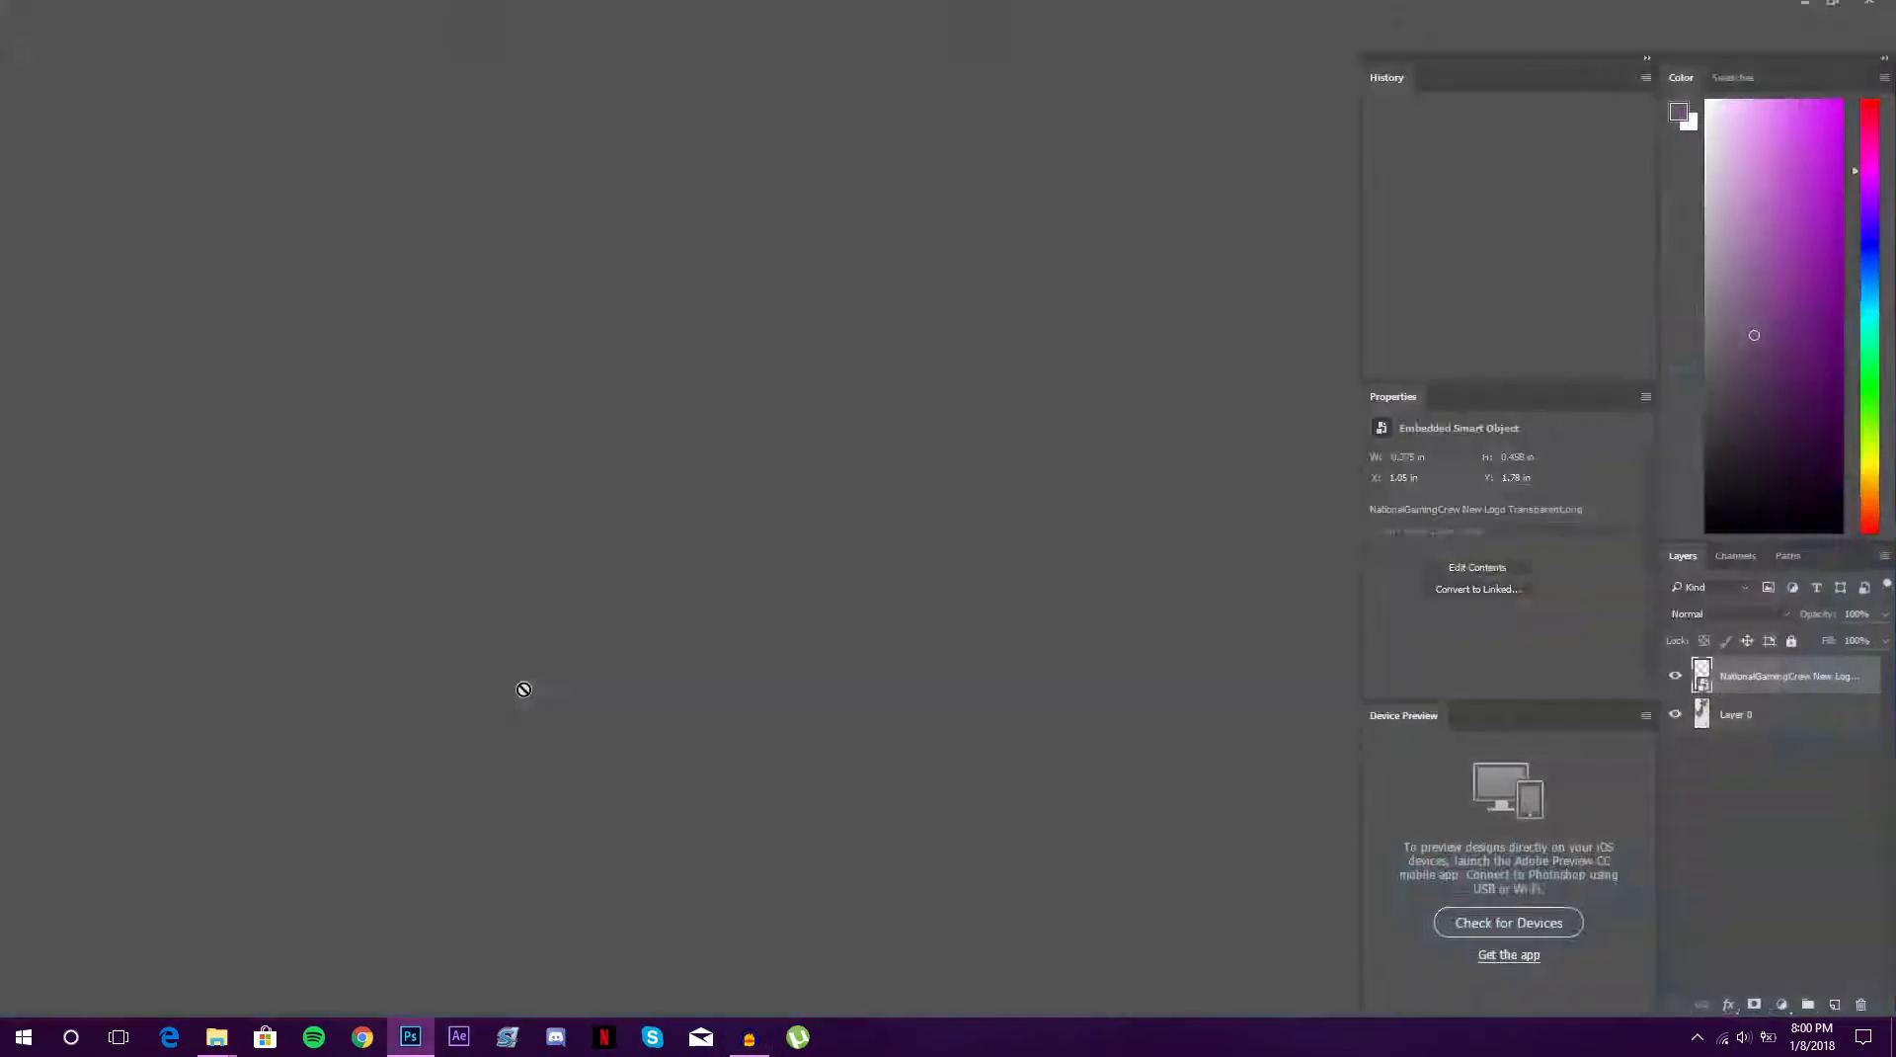
pyautogui.click(47, 6)
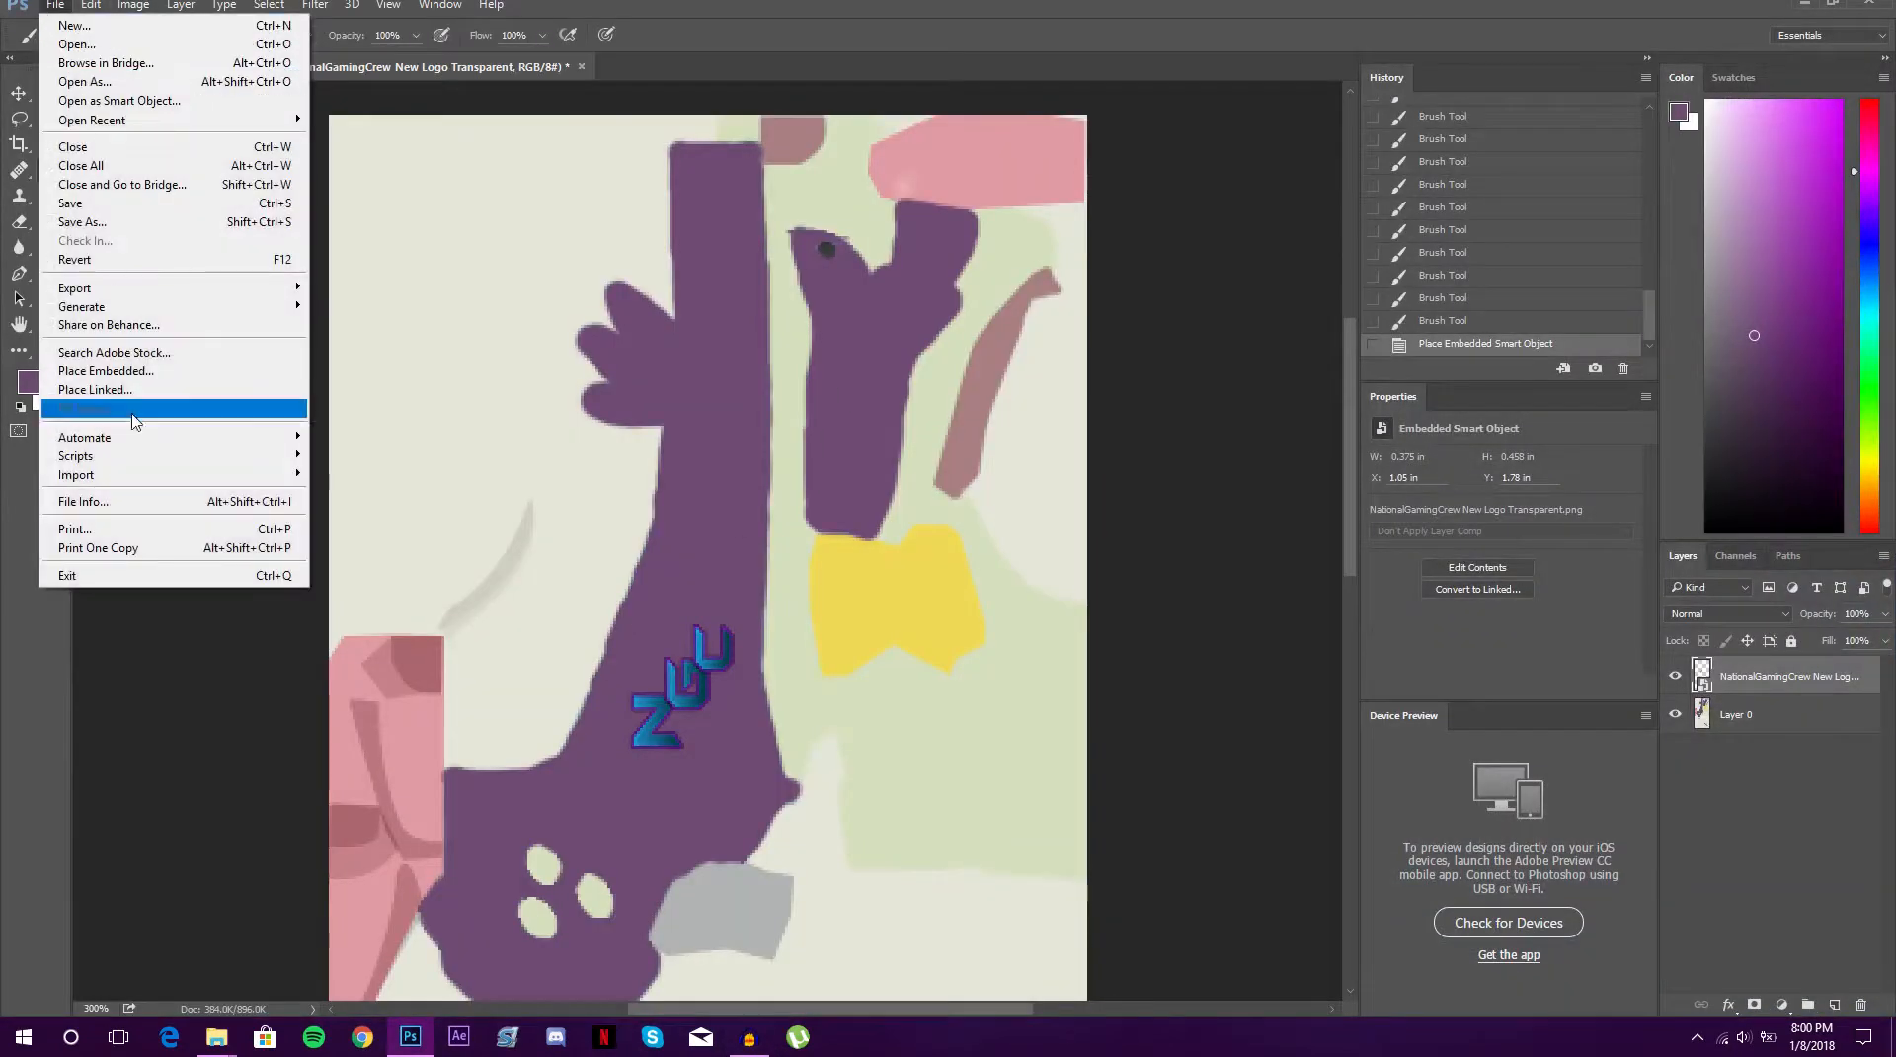
pyautogui.click(120, 223)
pyautogui.click(495, 450)
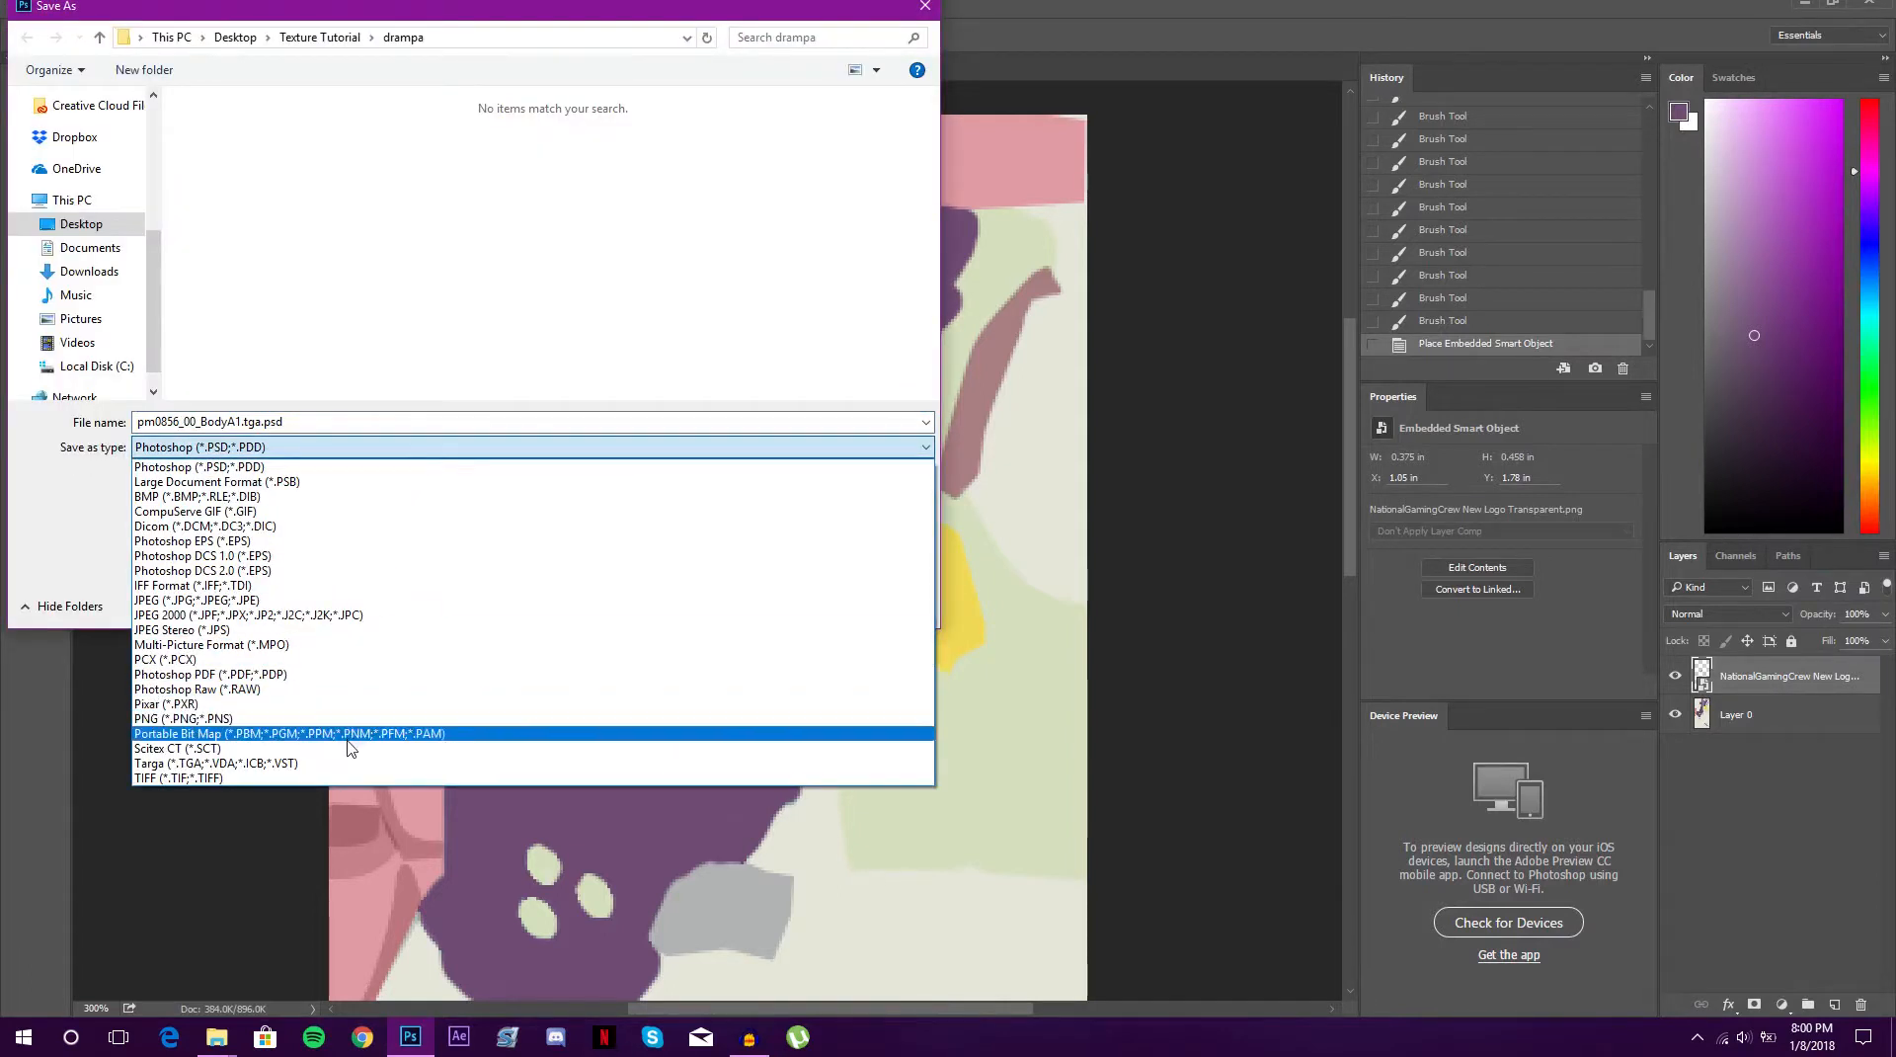
pyautogui.click(346, 718)
pyautogui.click(776, 604)
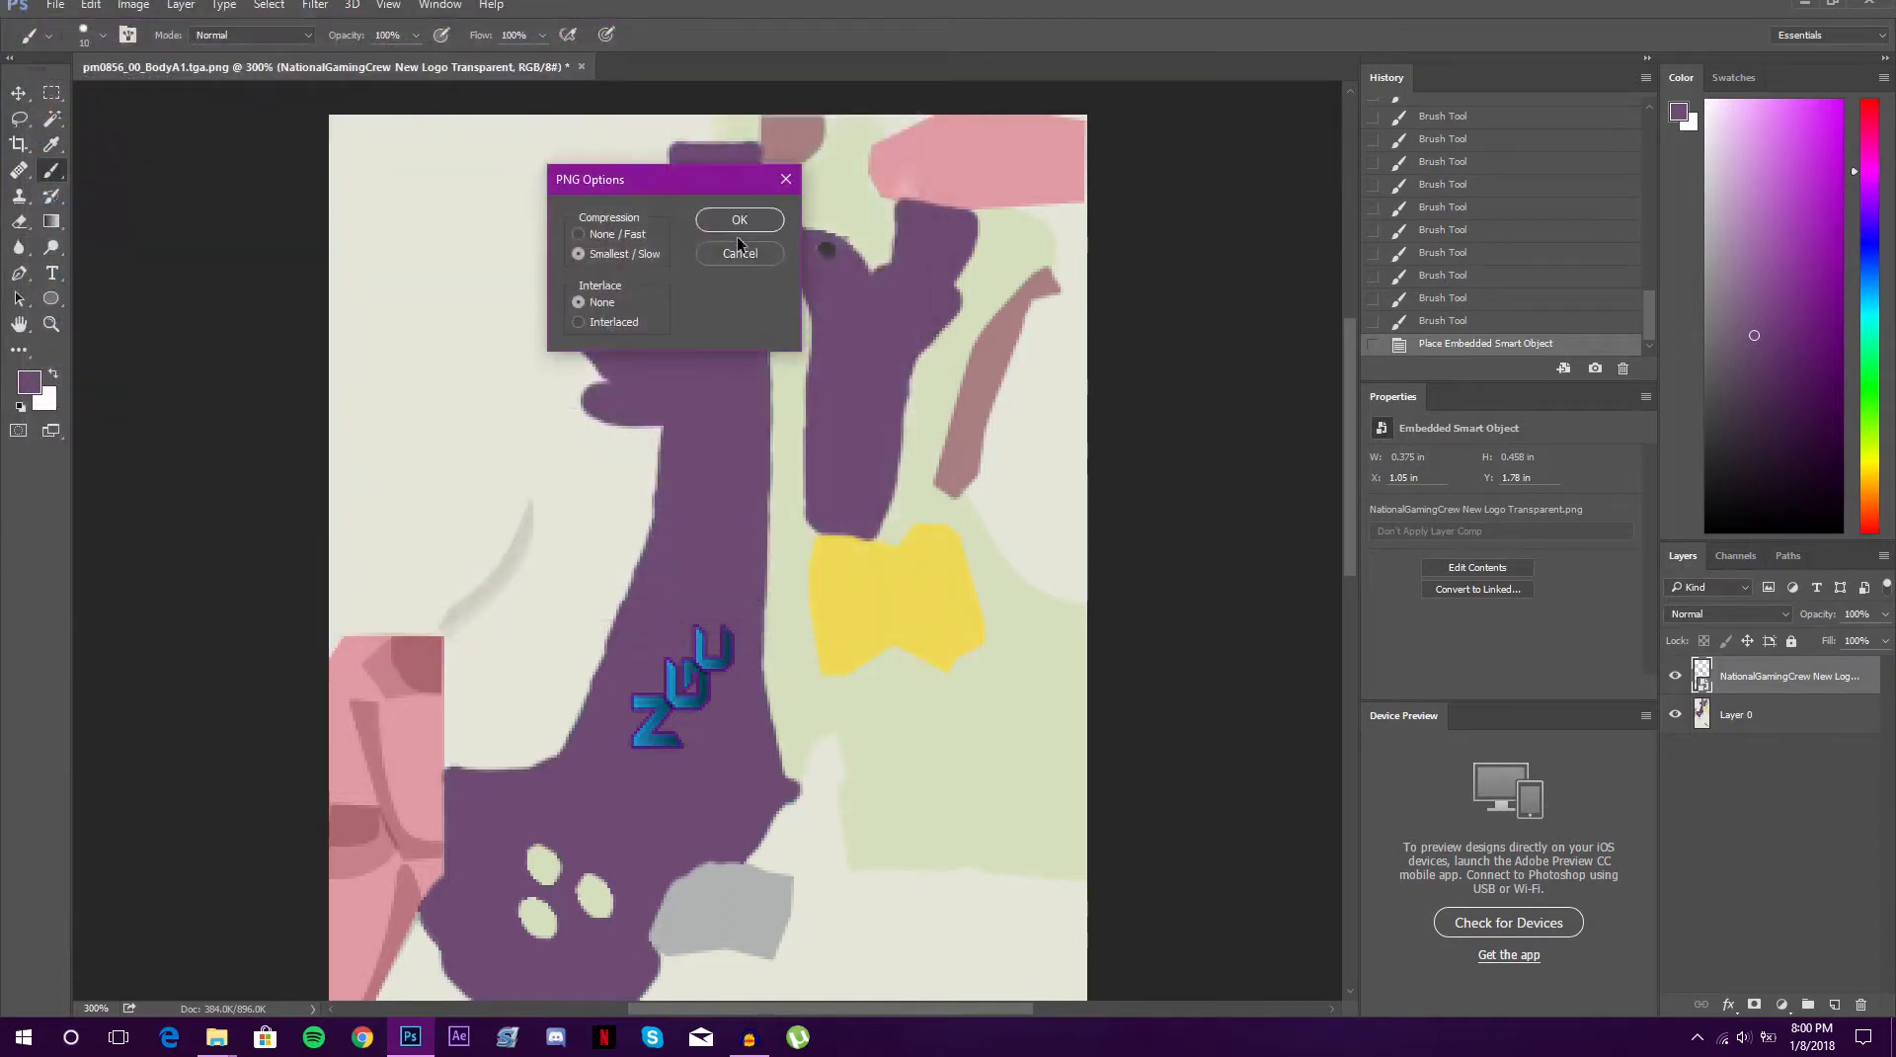
pyautogui.click(733, 220)
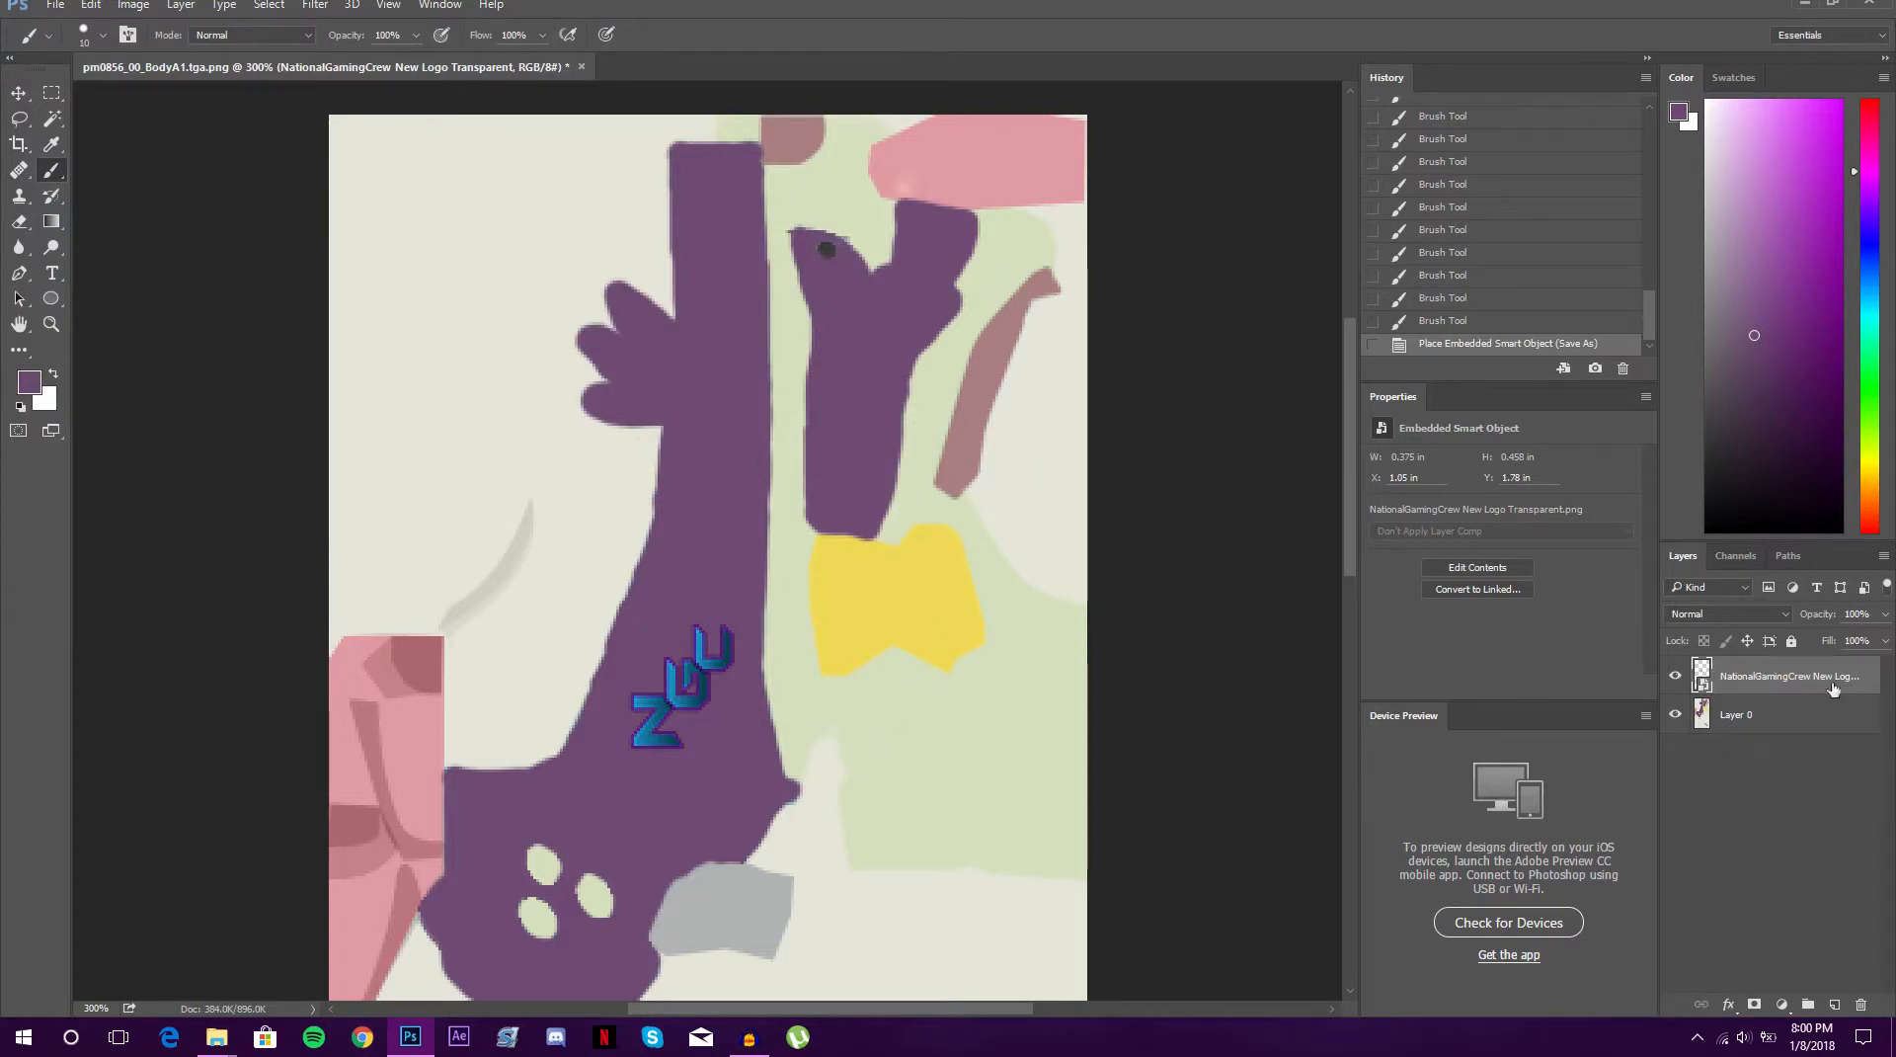
# Enlarge the NGC logo to about 3.9%, move it higher up the purple neck, and apply the transform
pyautogui.hotkey('ctrl', 't')
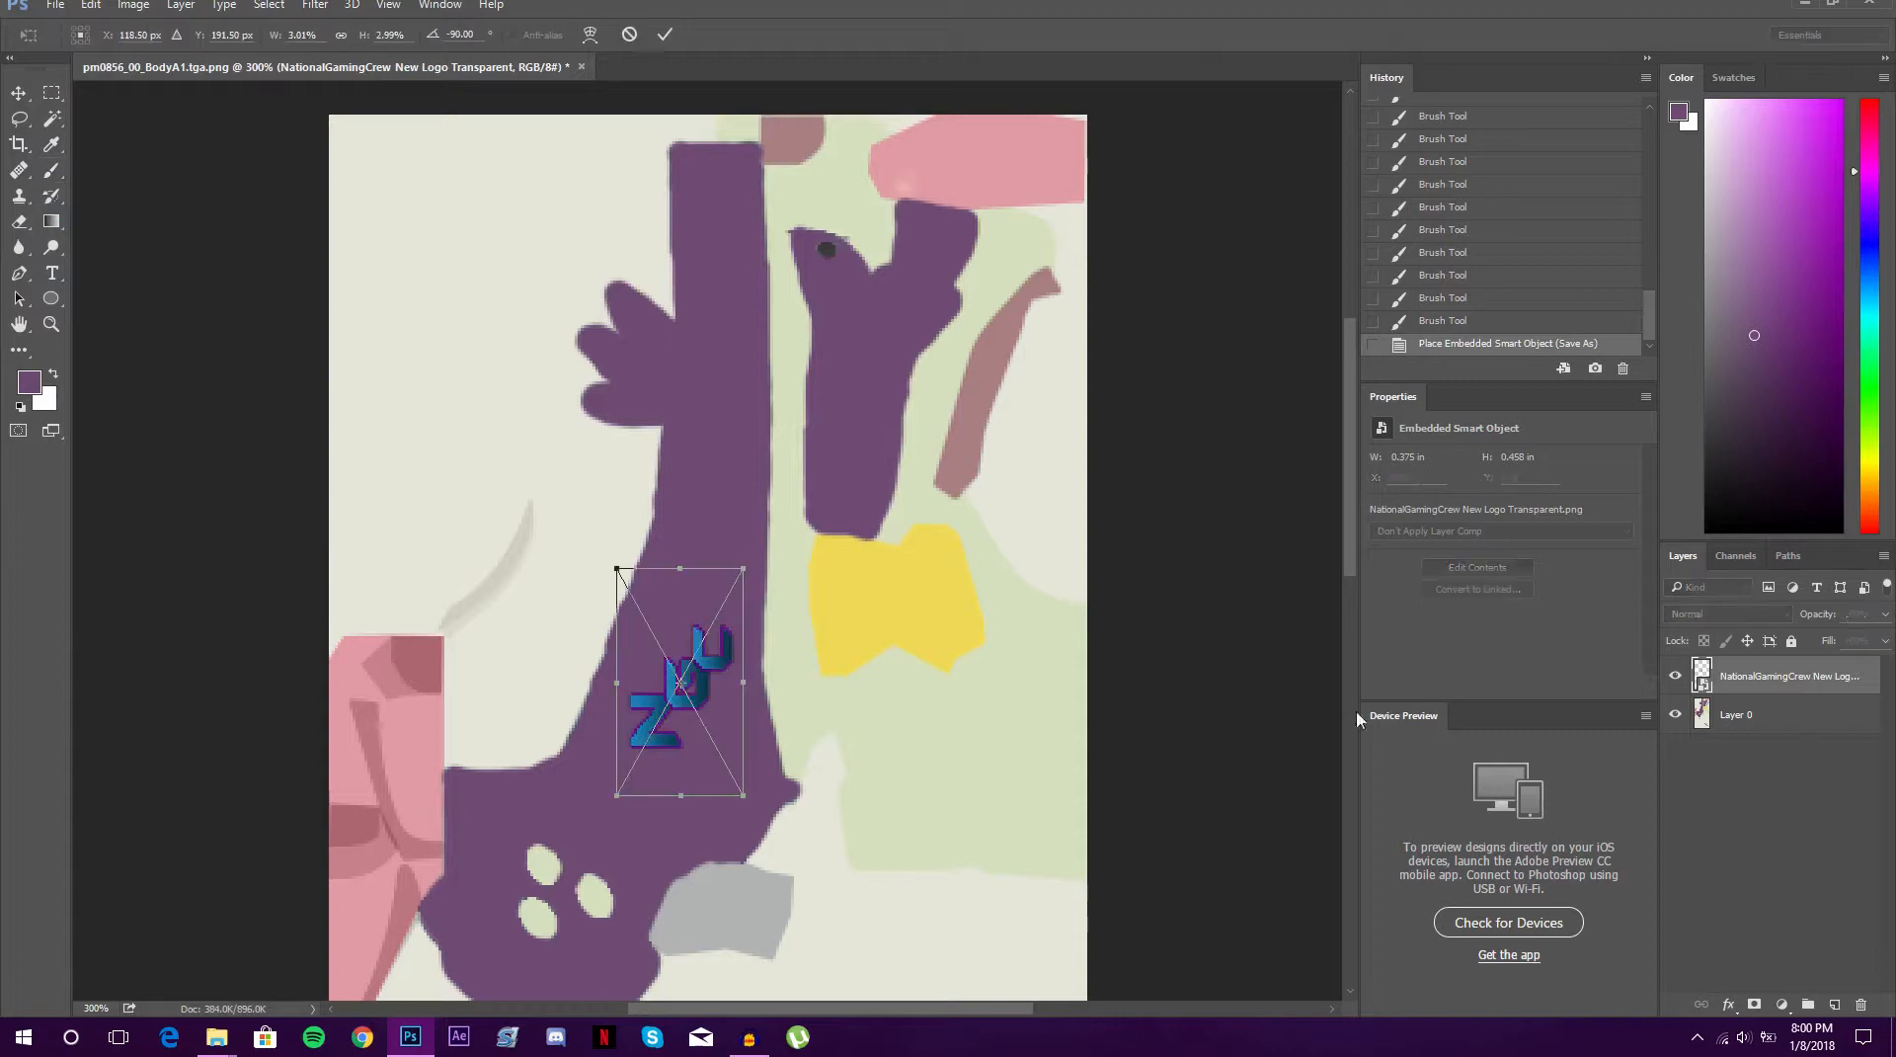
pyautogui.moveTo(616, 565); pyautogui.dragTo(593, 517)
pyautogui.moveTo(711, 661); pyautogui.dragTo(720, 612)
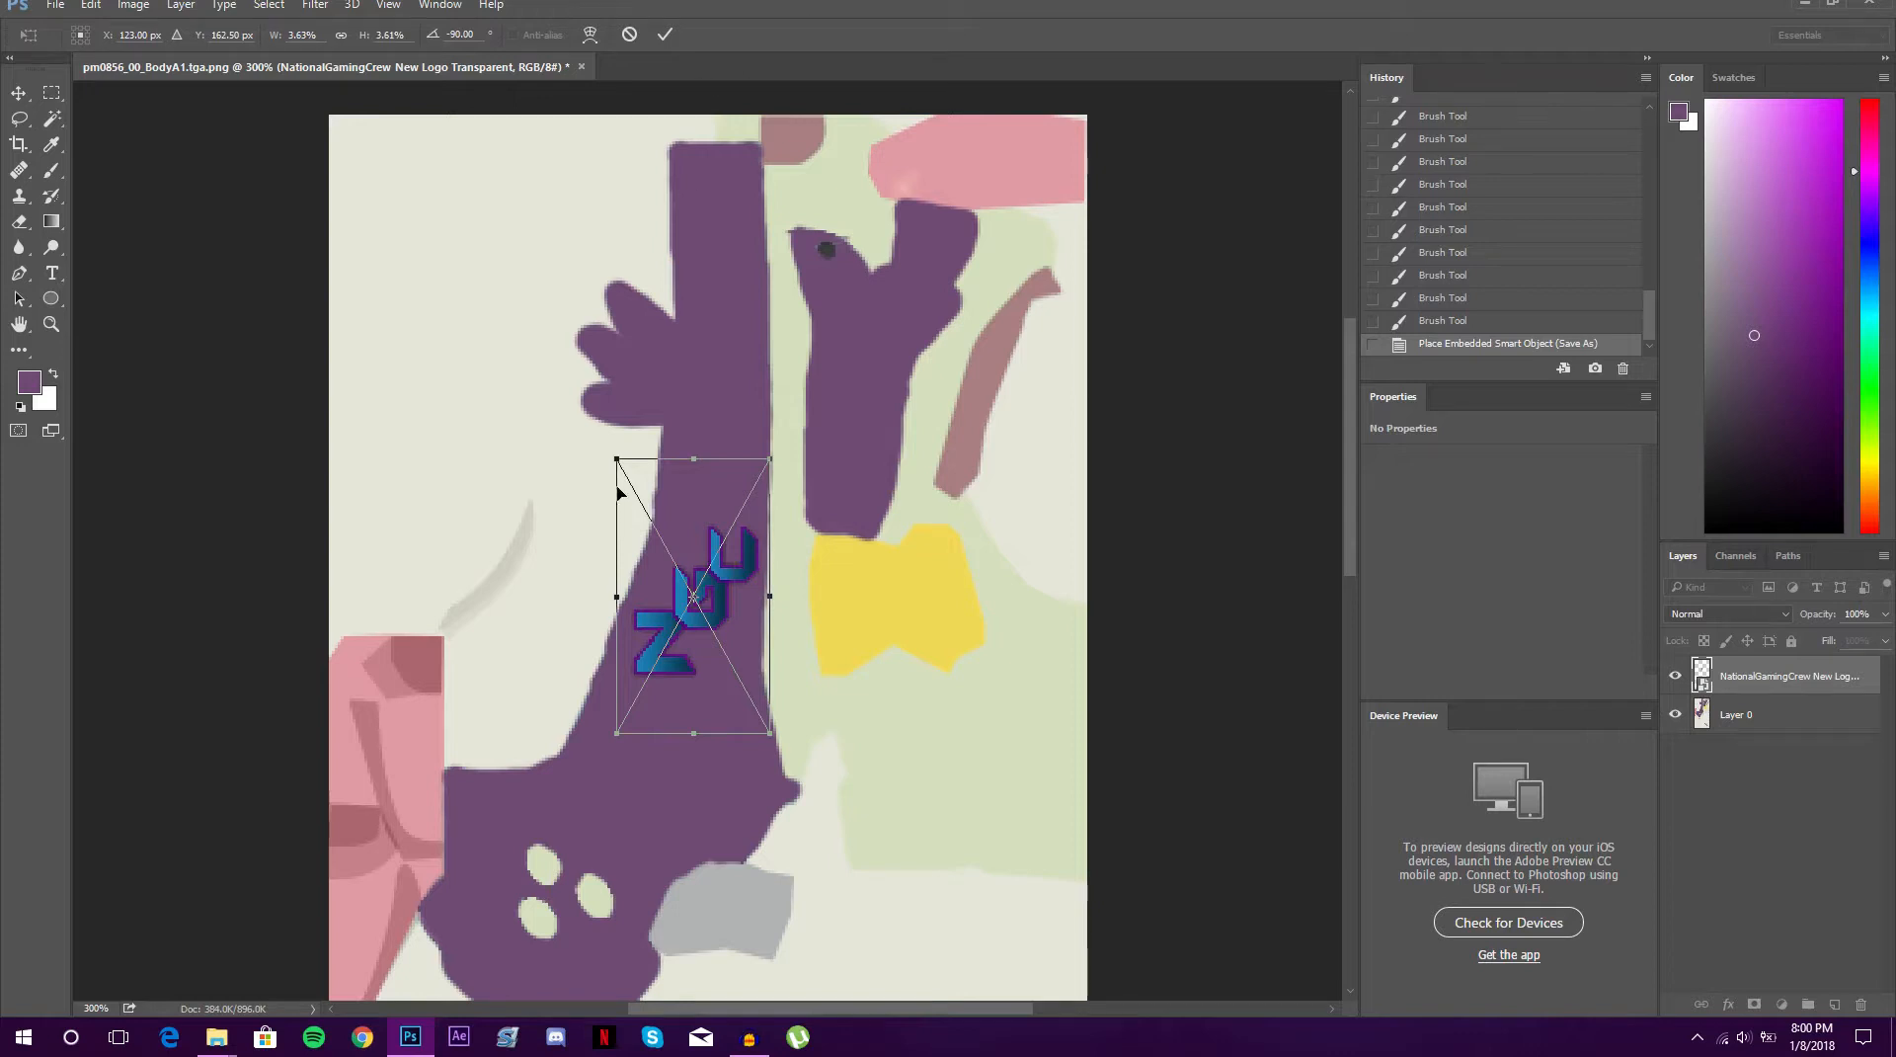
pyautogui.moveTo(612, 457)
pyautogui.mouseDown()
pyautogui.moveTo(605, 421)
pyautogui.moveTo(605, 437)
pyautogui.mouseUp()
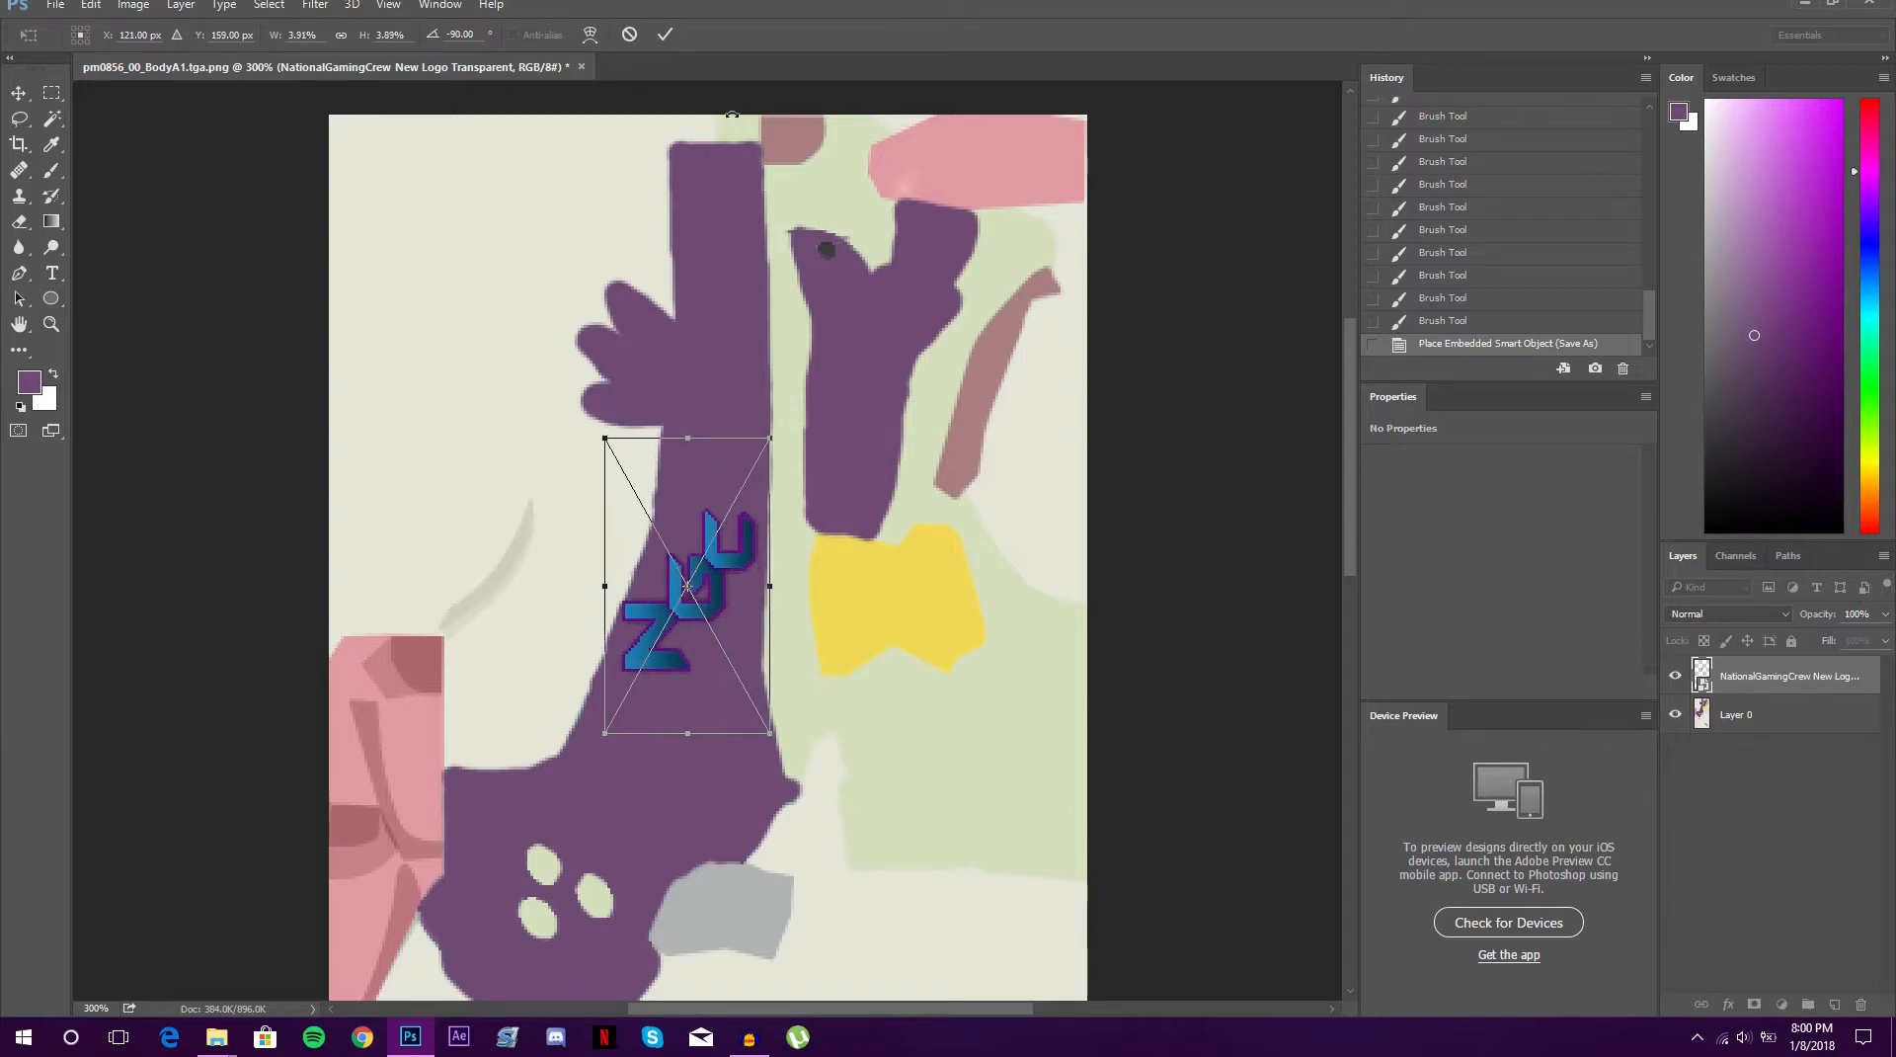
pyautogui.moveTo(718, 598); pyautogui.dragTo(724, 595)
pyautogui.click(665, 33)
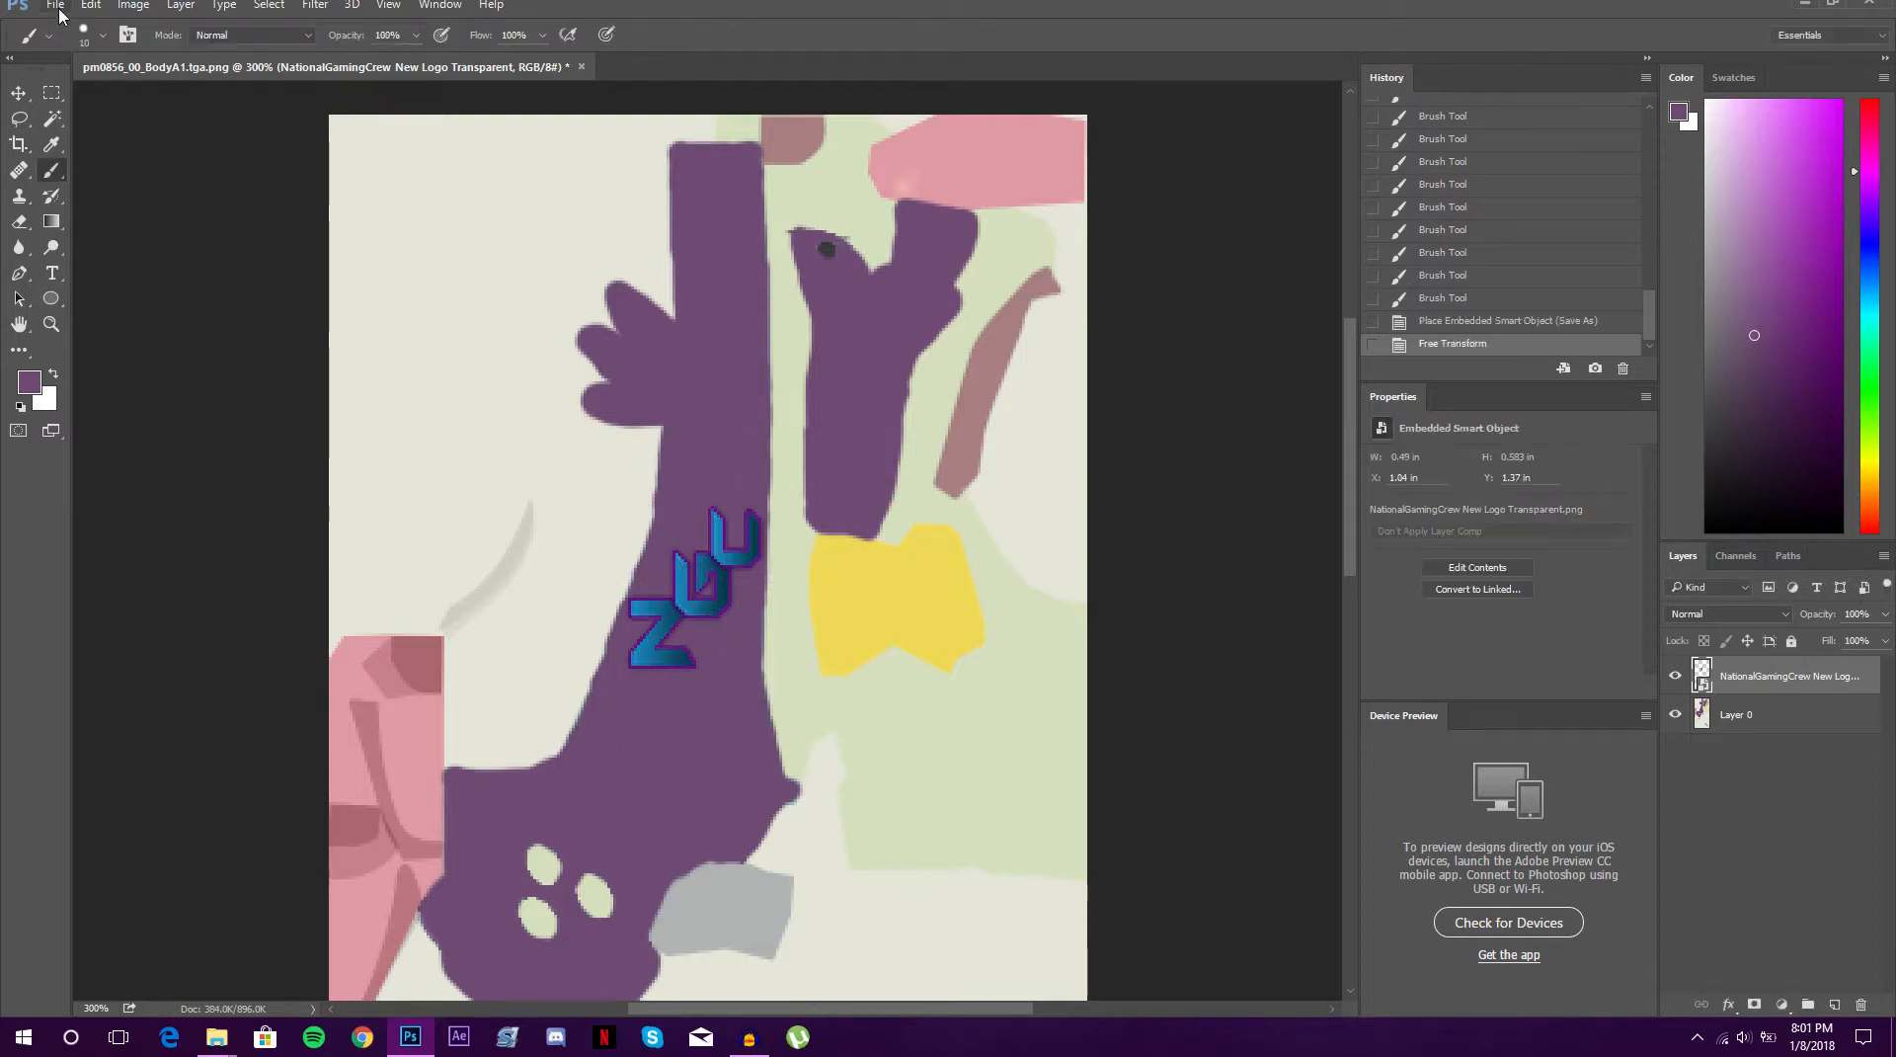
# Save the texture over pm0856_00_BodyA1.tga.png in the drampa folder as PNG, with smallest compression and no interlacing
pyautogui.click(56, 5)
pyautogui.click(71, 202)
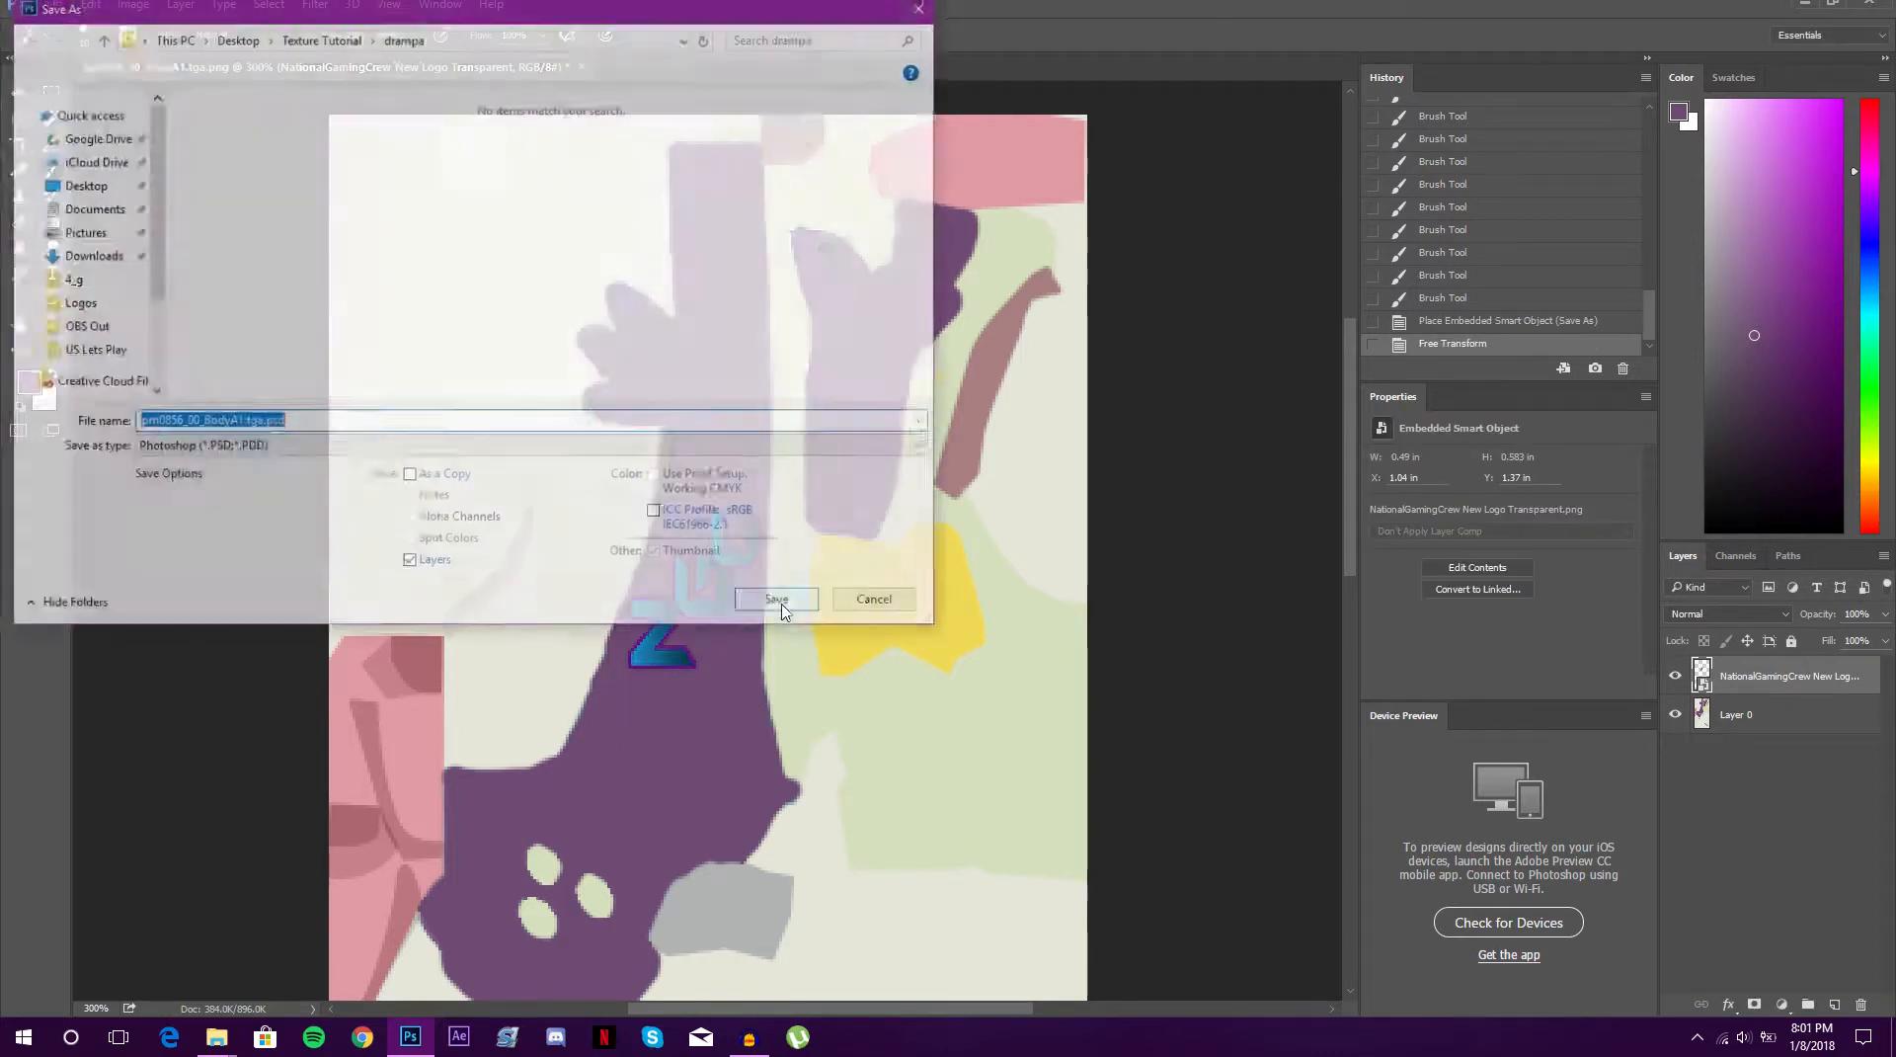
pyautogui.click(531, 451)
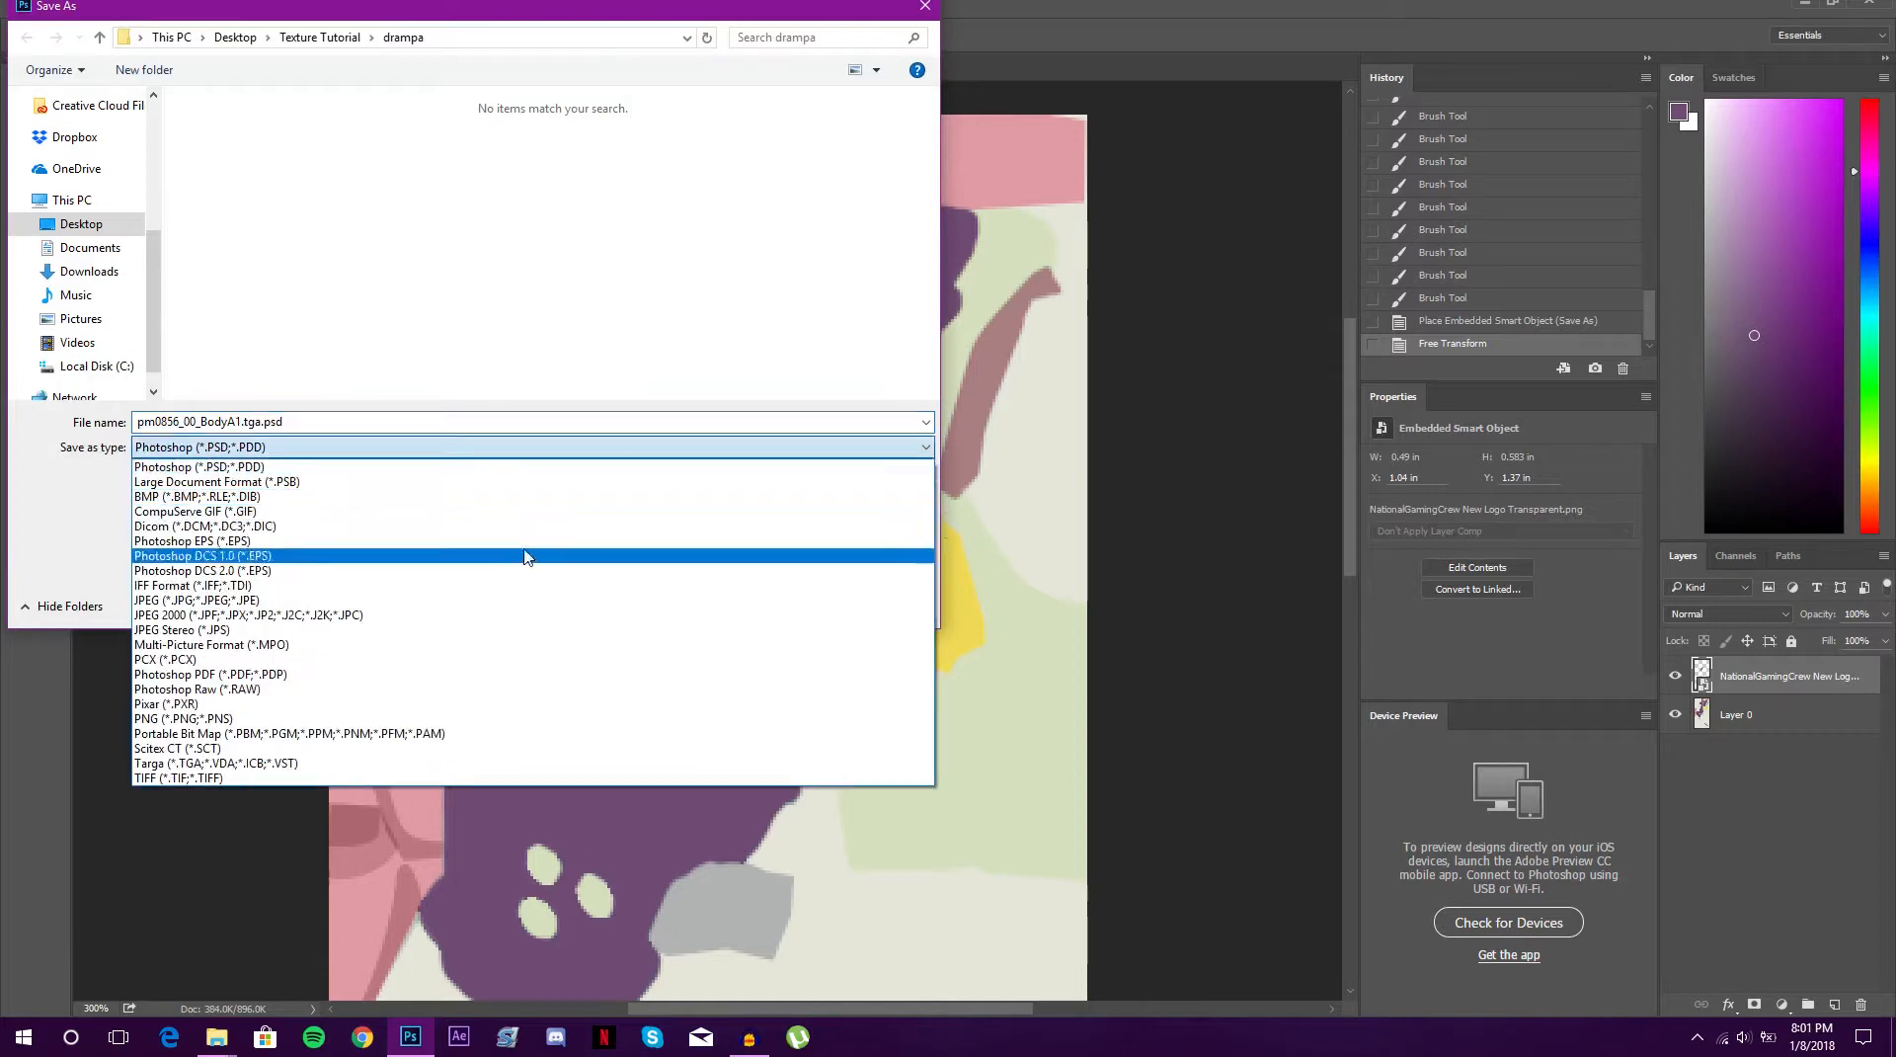
pyautogui.click(530, 719)
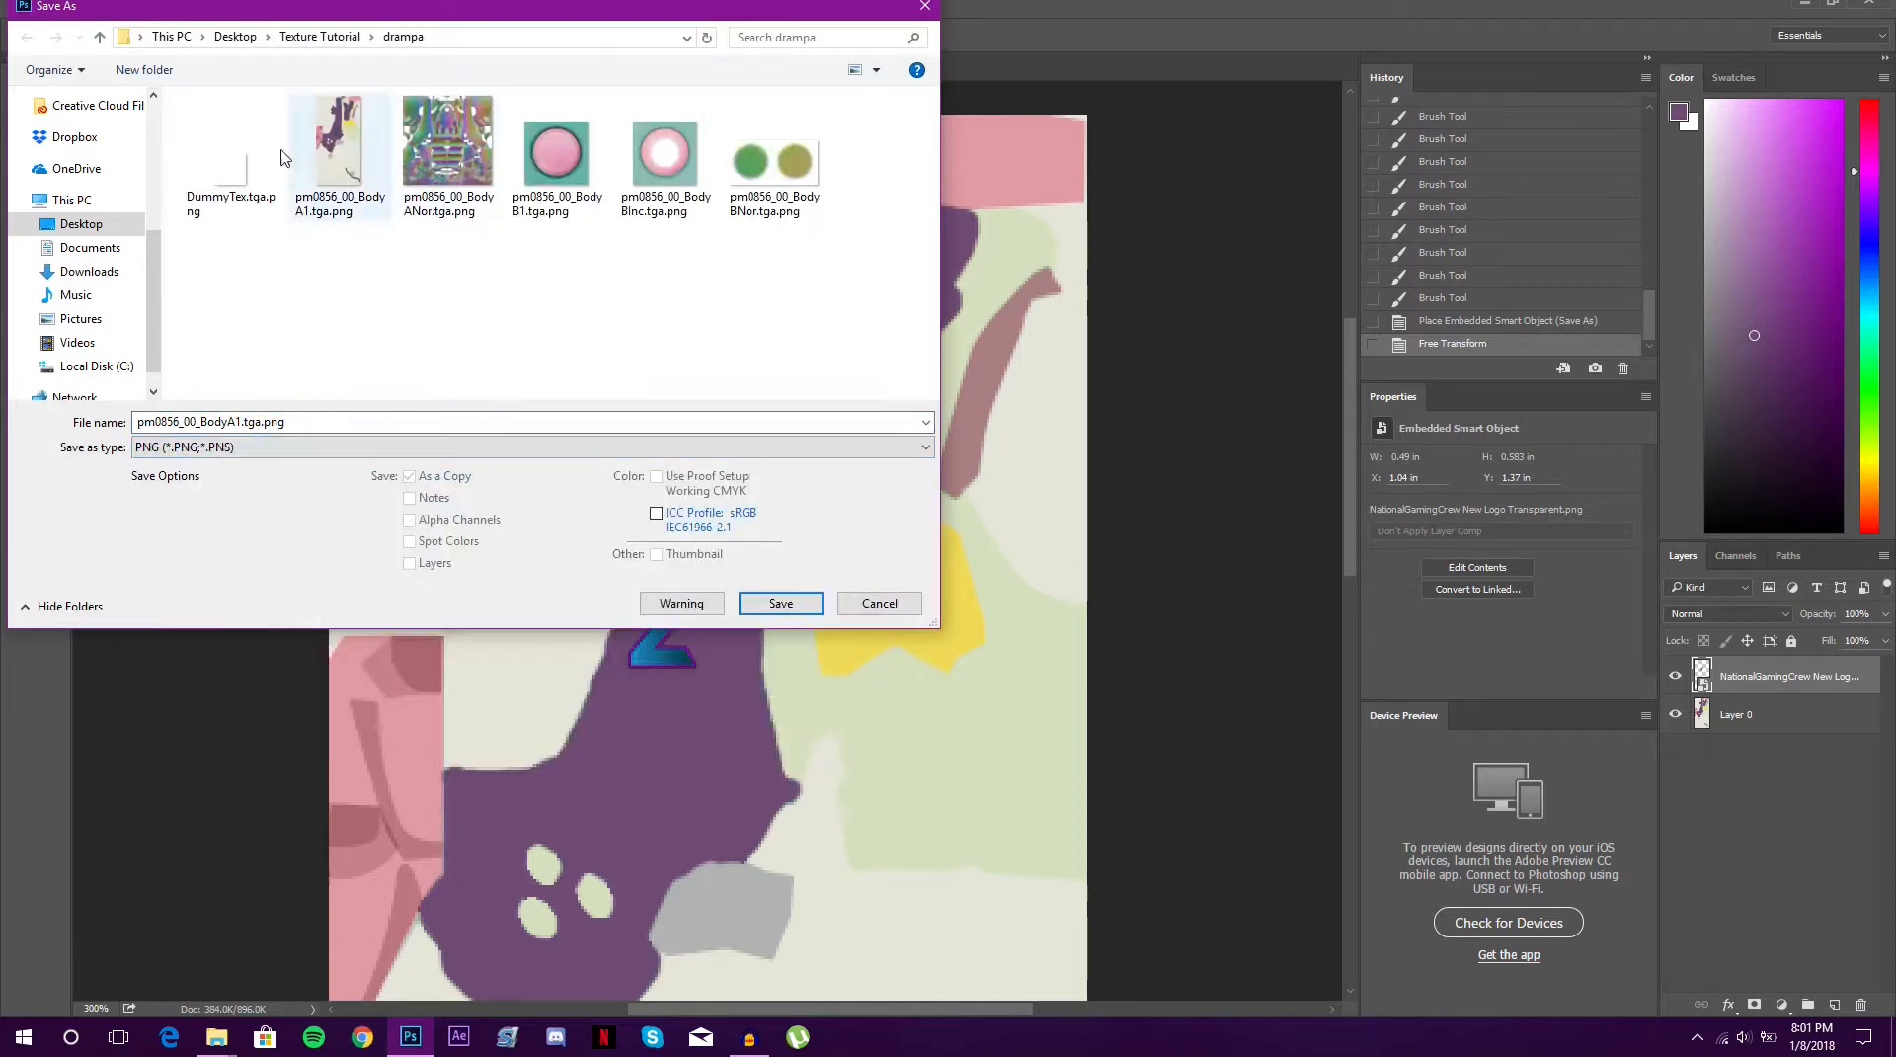
pyautogui.click(780, 603)
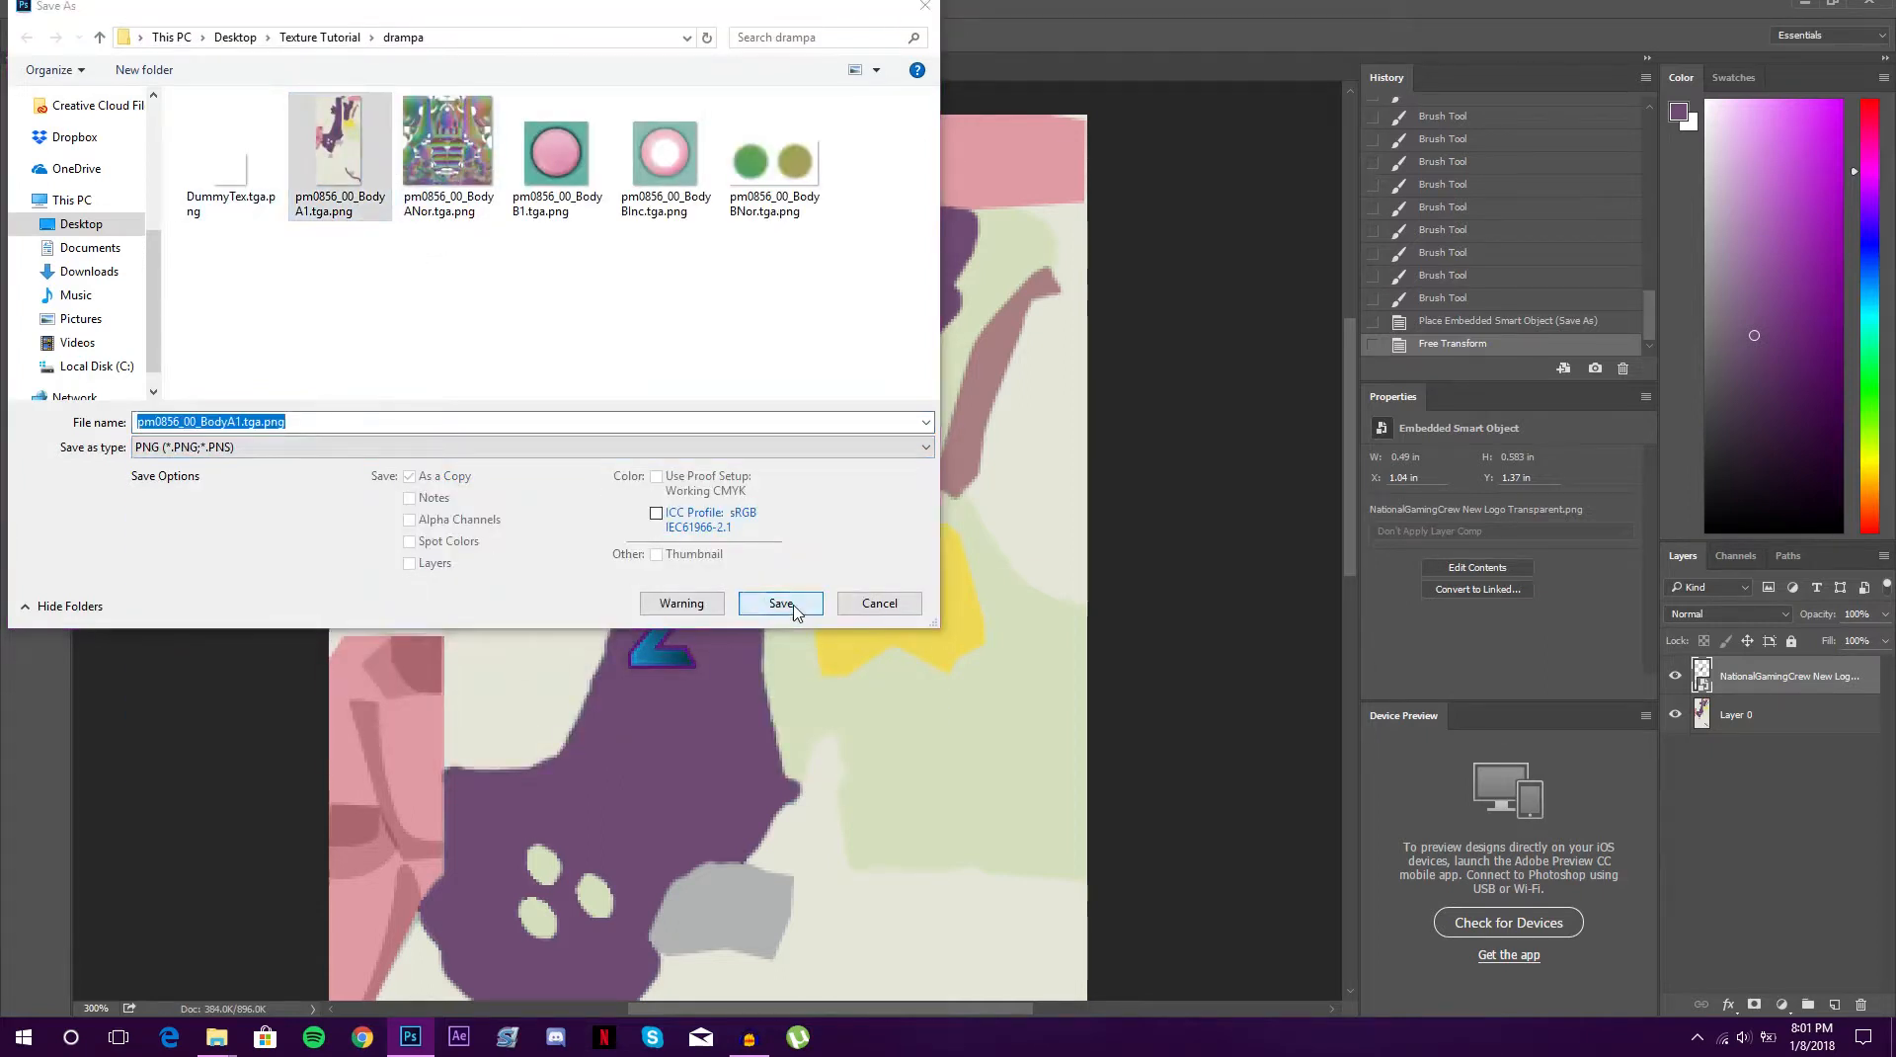
pyautogui.click(995, 514)
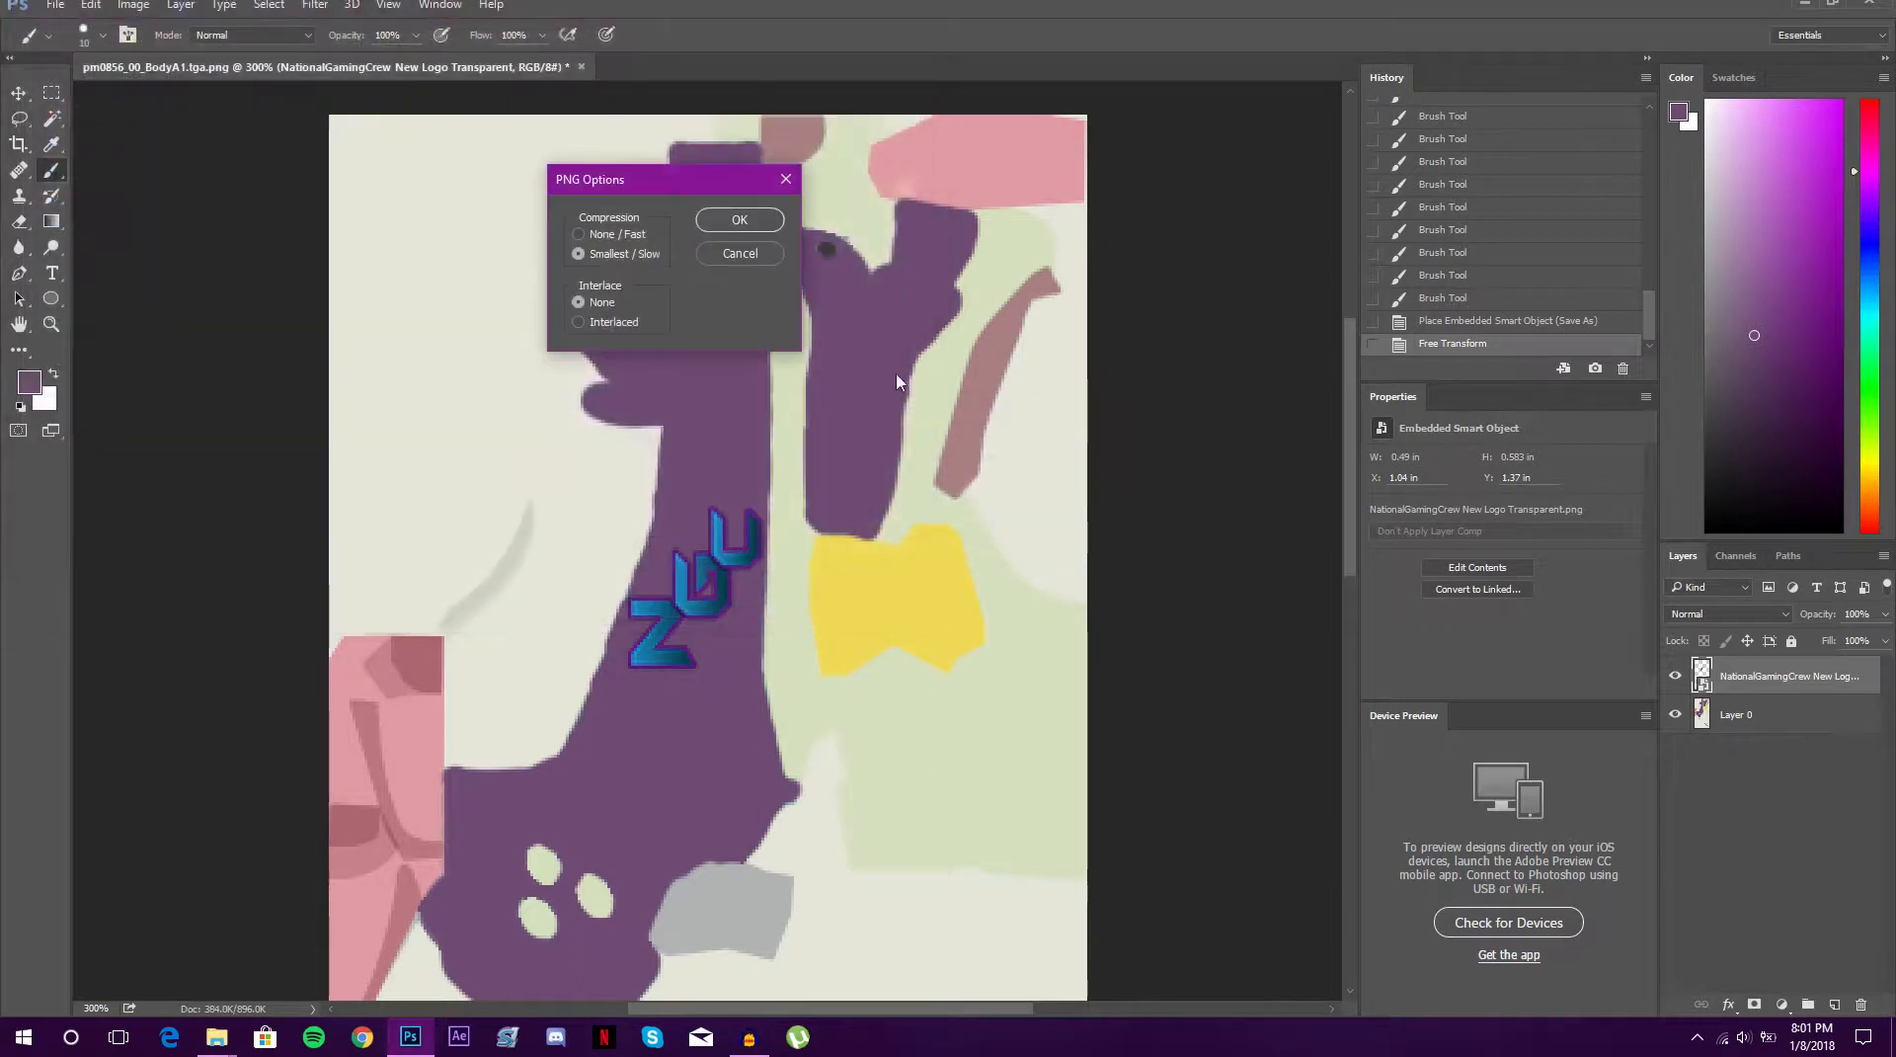
pyautogui.click(740, 220)
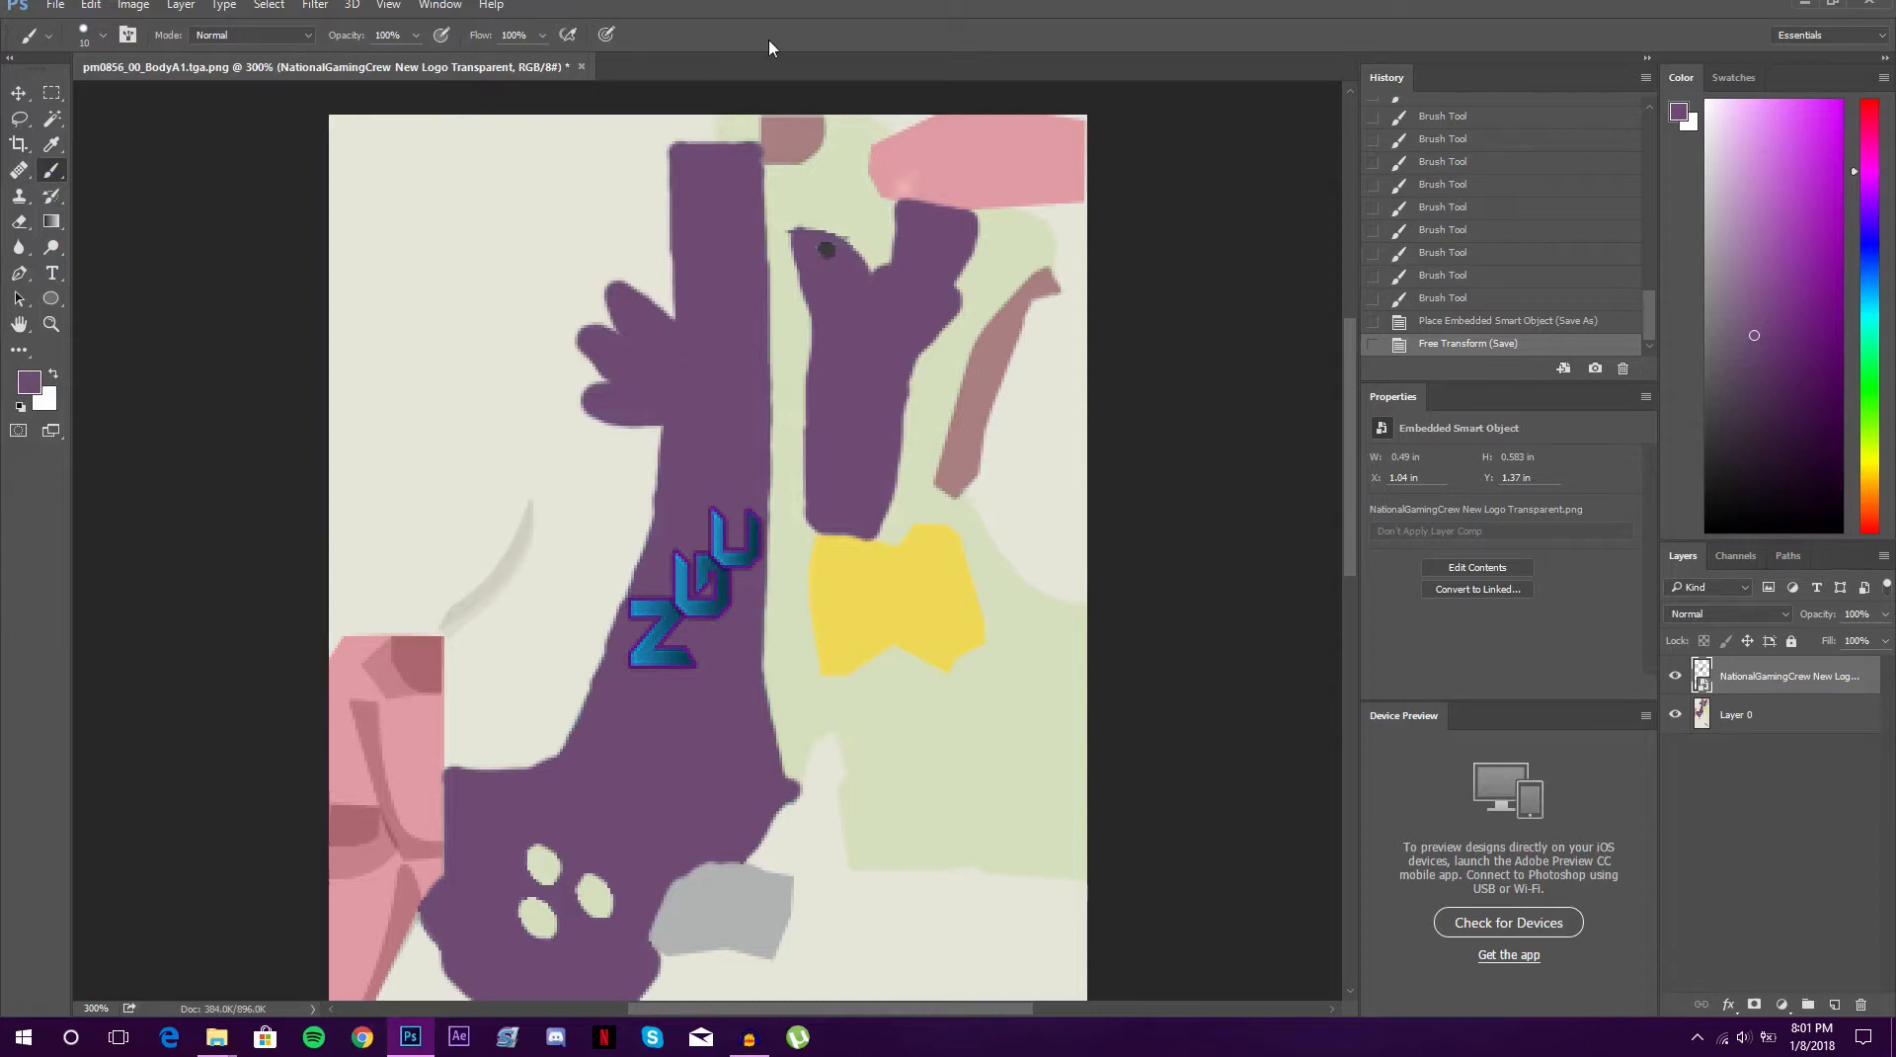
pyautogui.hotkey('ctrl', 'q')
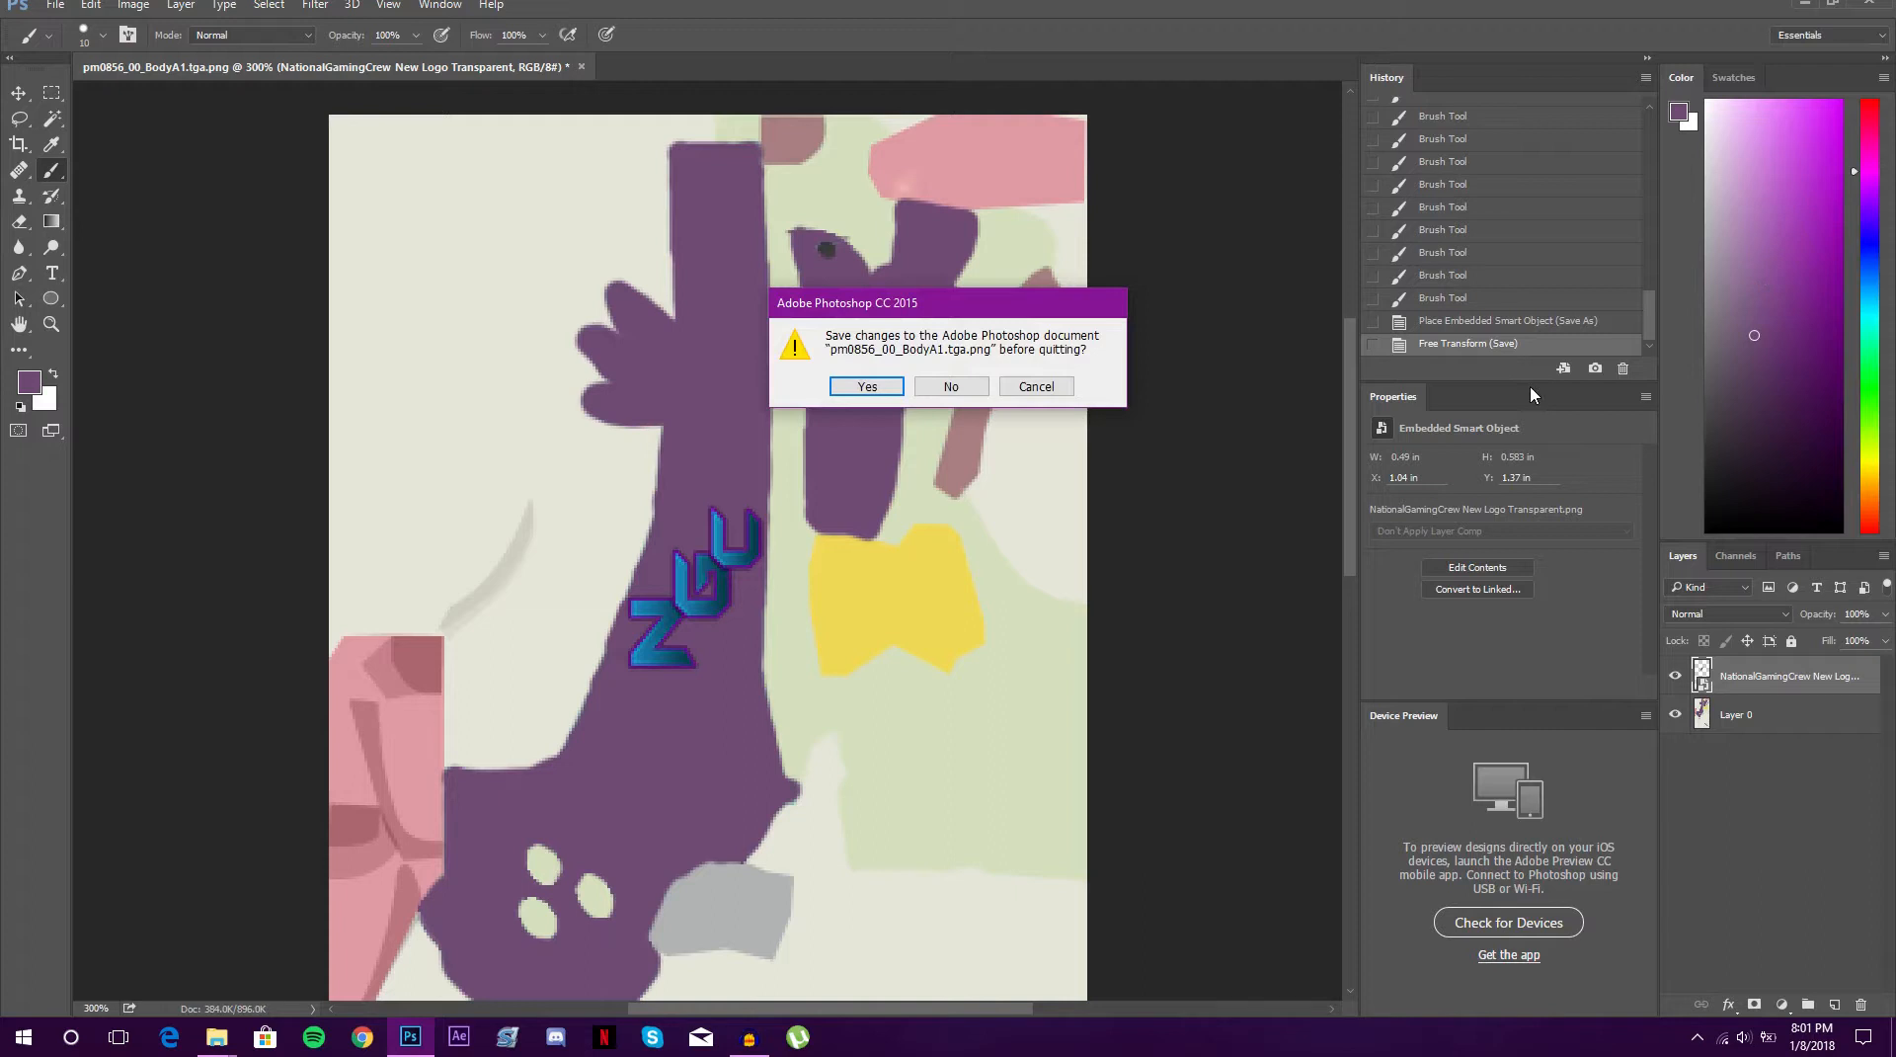
pyautogui.click(867, 387)
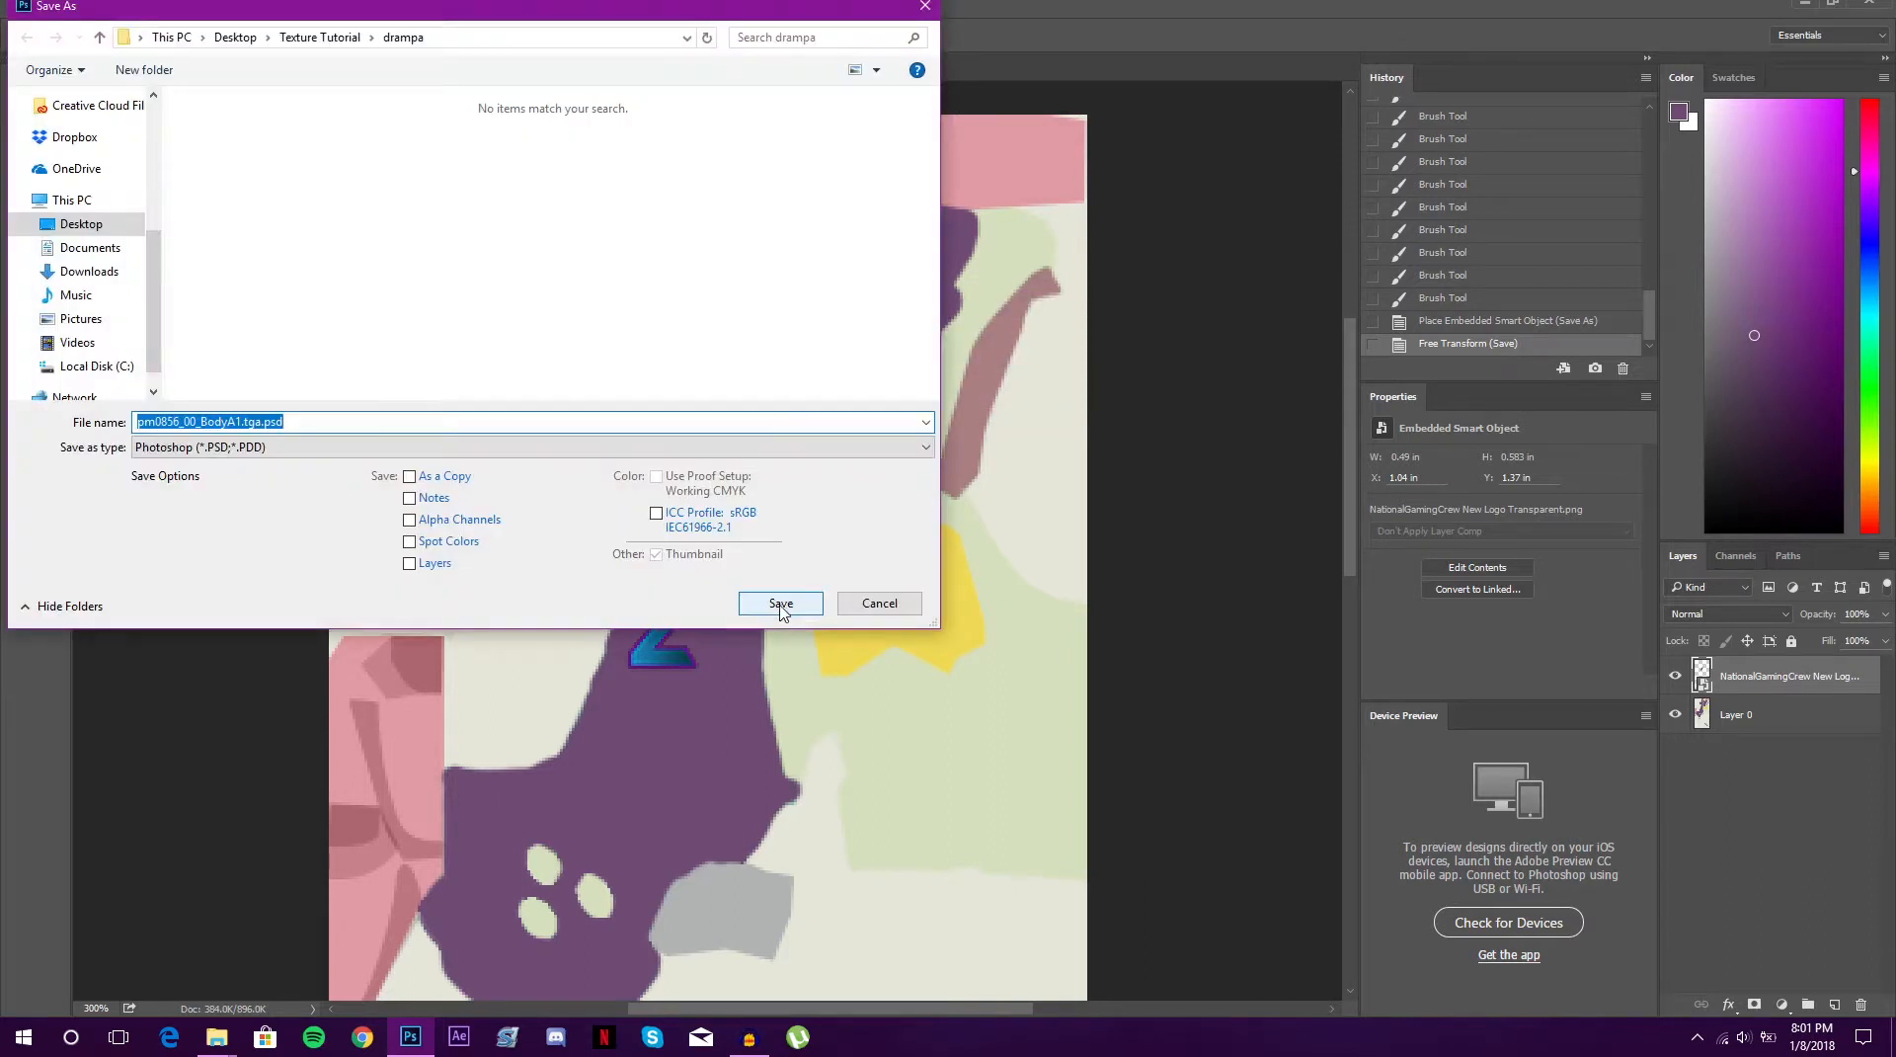
pyautogui.click(276, 450)
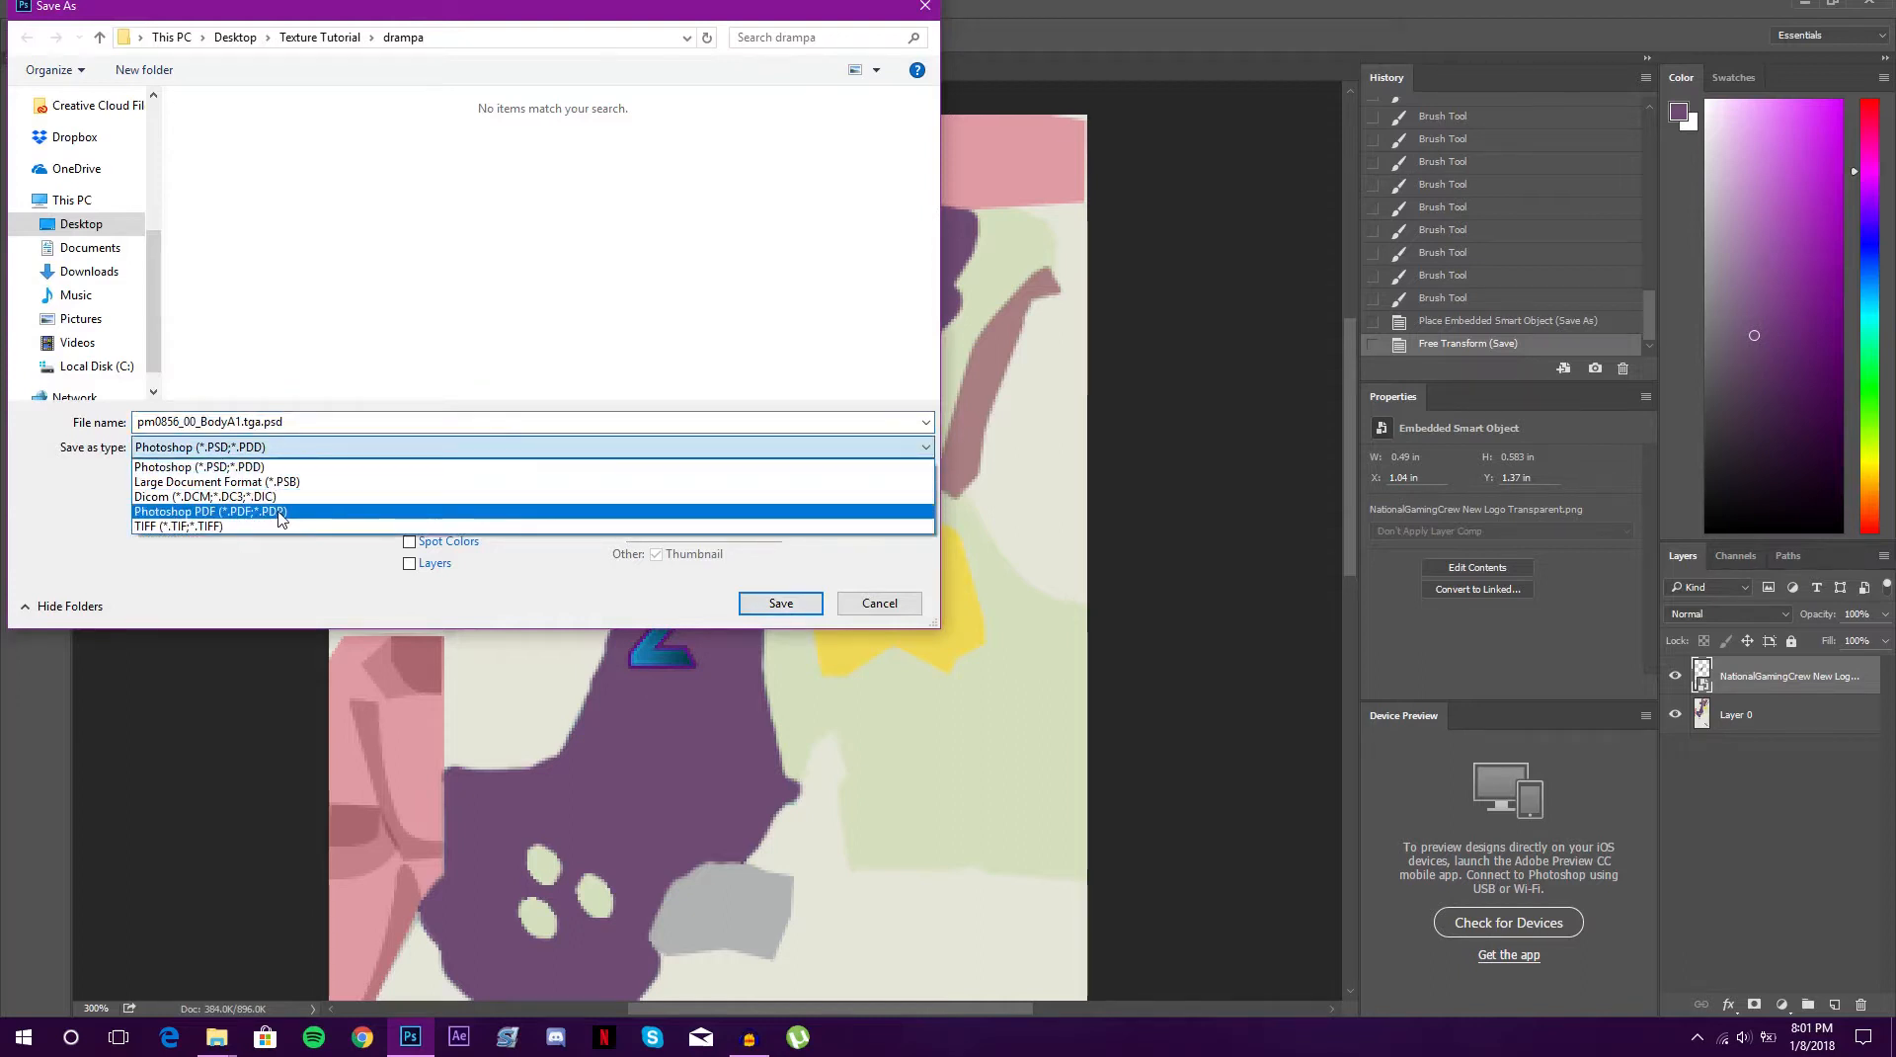
pyautogui.click(281, 573)
pyautogui.click(885, 613)
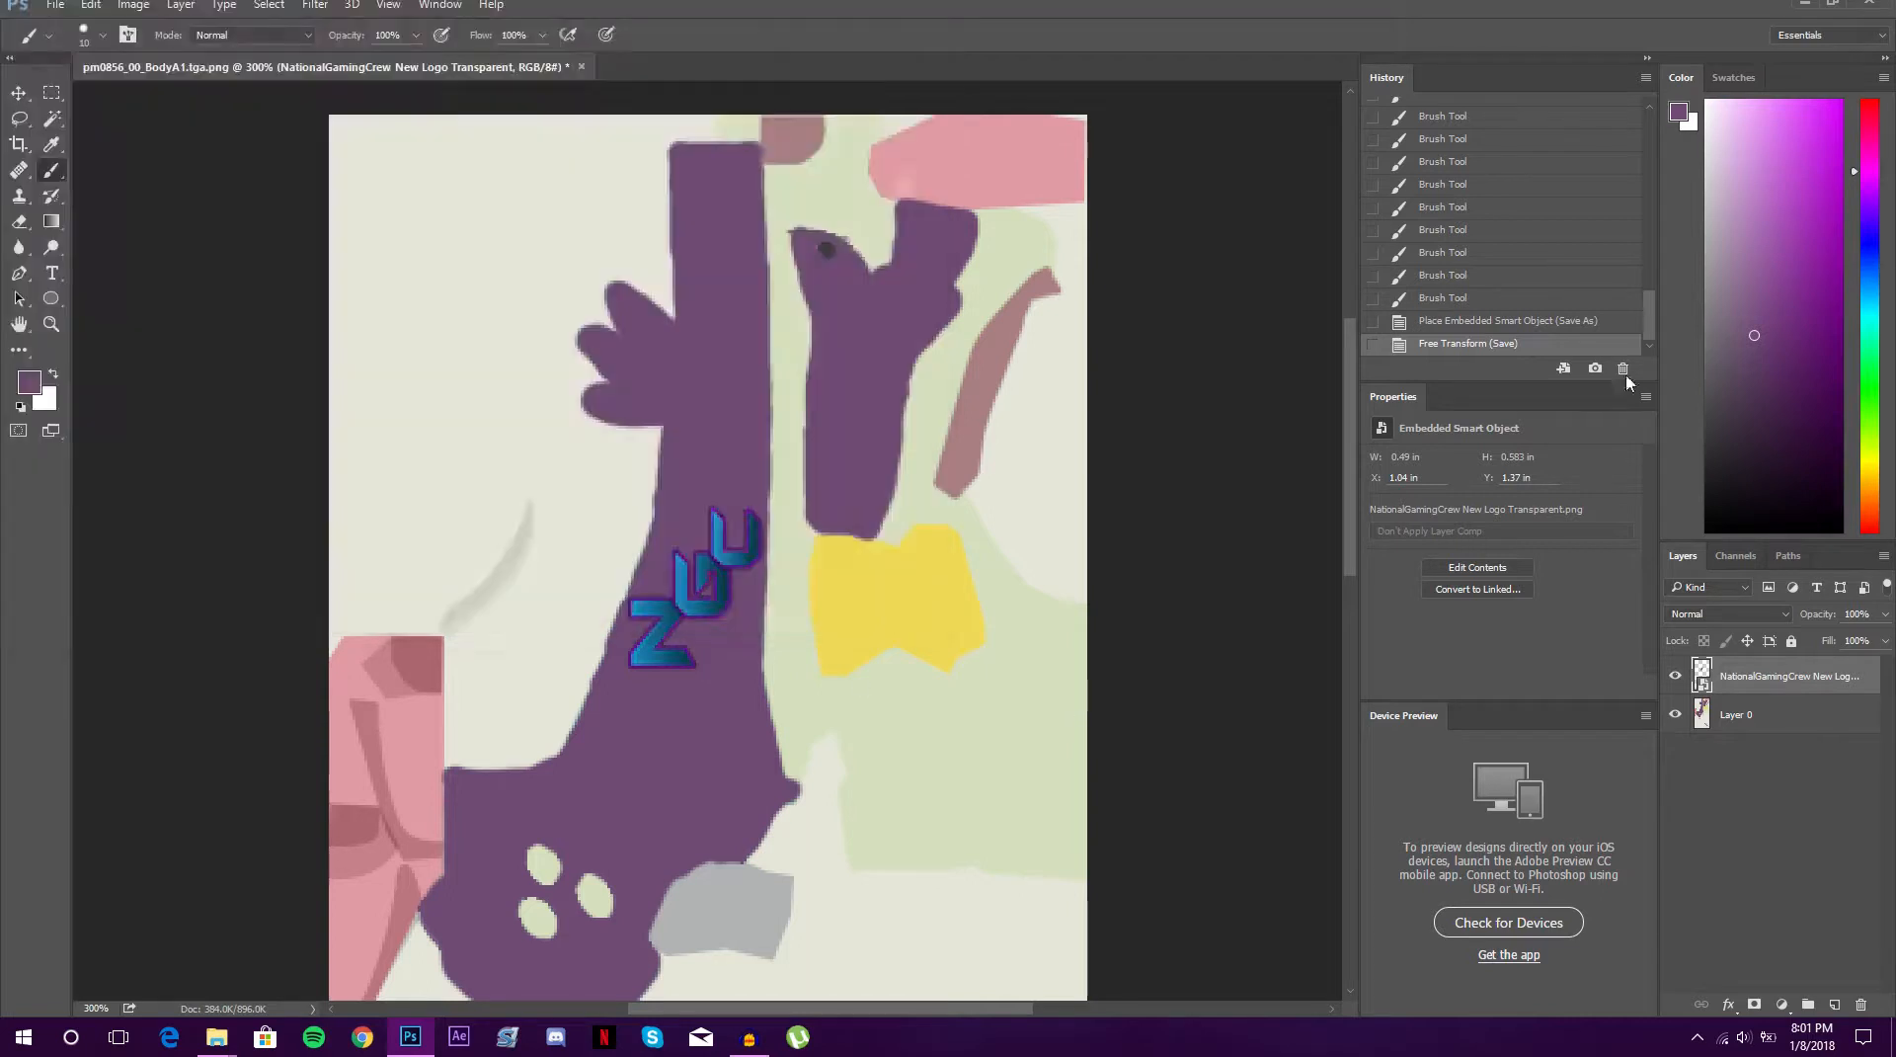
pyautogui.click(1870, 4)
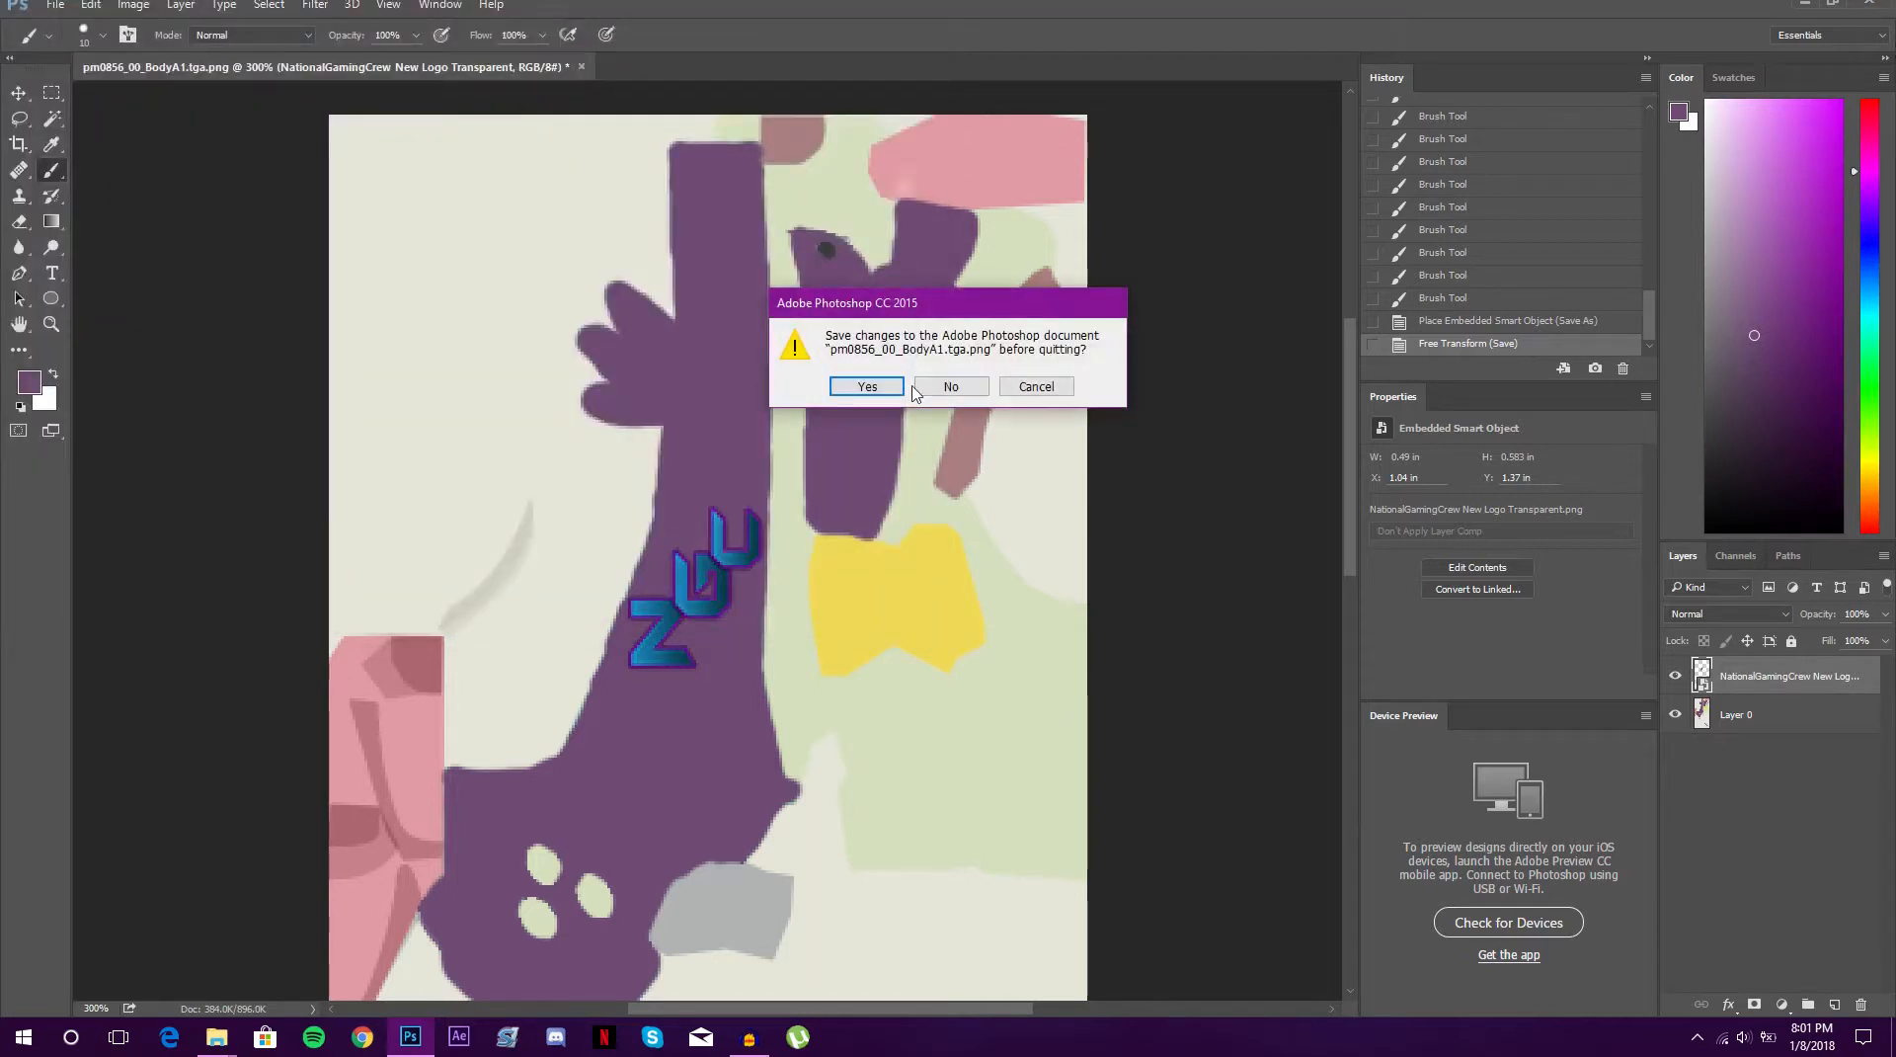
pyautogui.click(1009, 387)
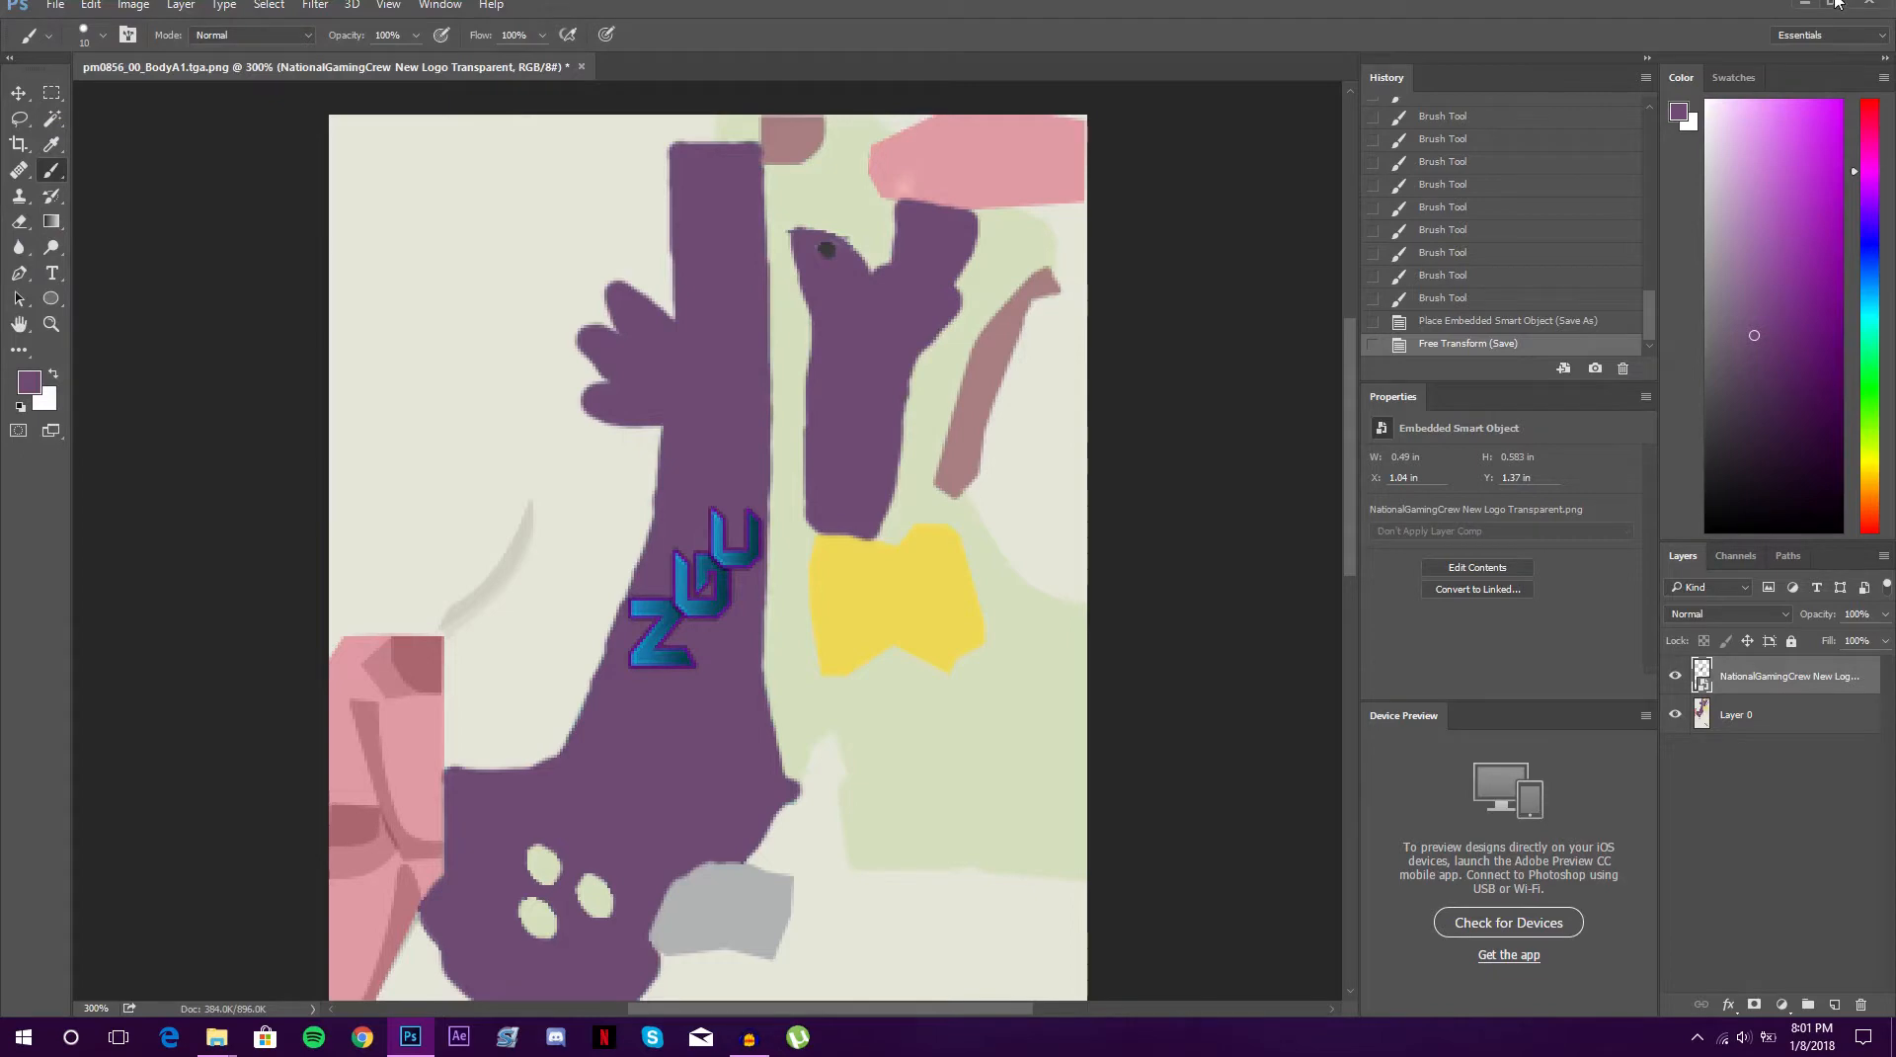
# Check the saved texture in the drampa folder and quit Photoshop without saving the document's changes
pyautogui.click(1804, 3)
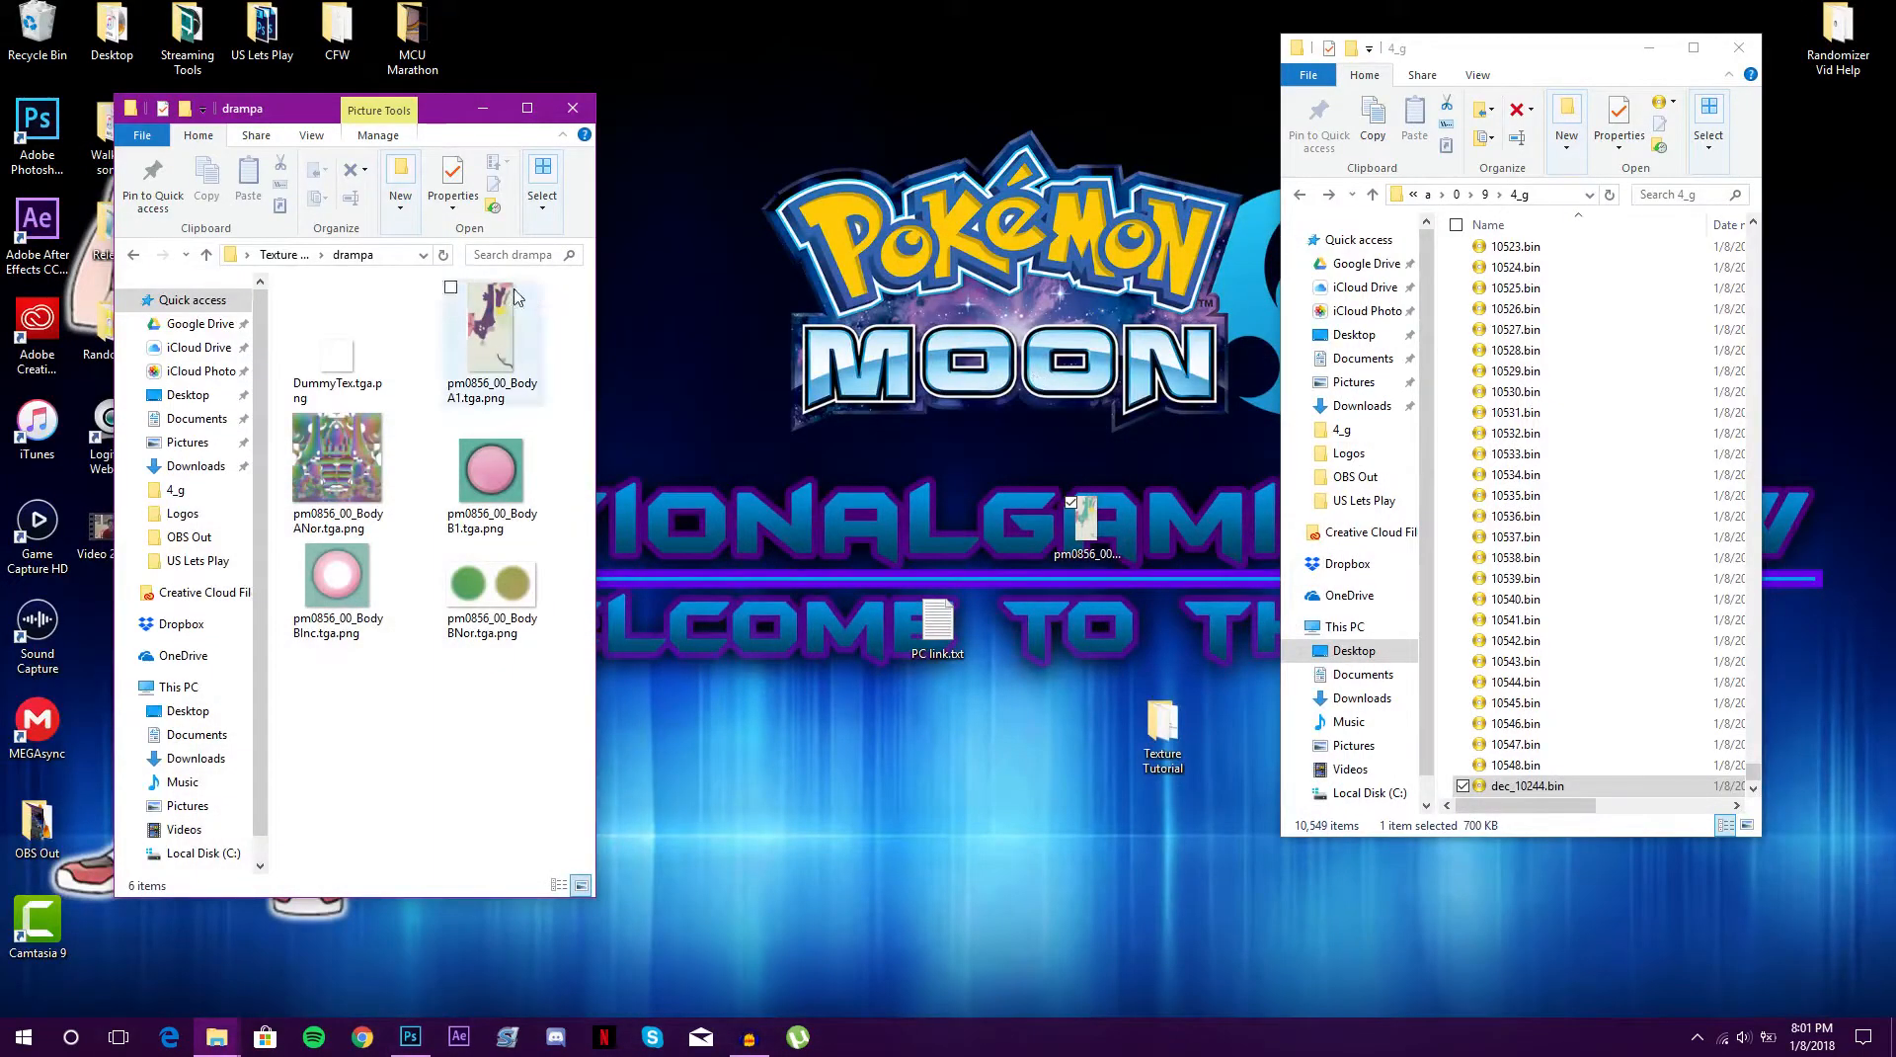
pyautogui.click(410, 1036)
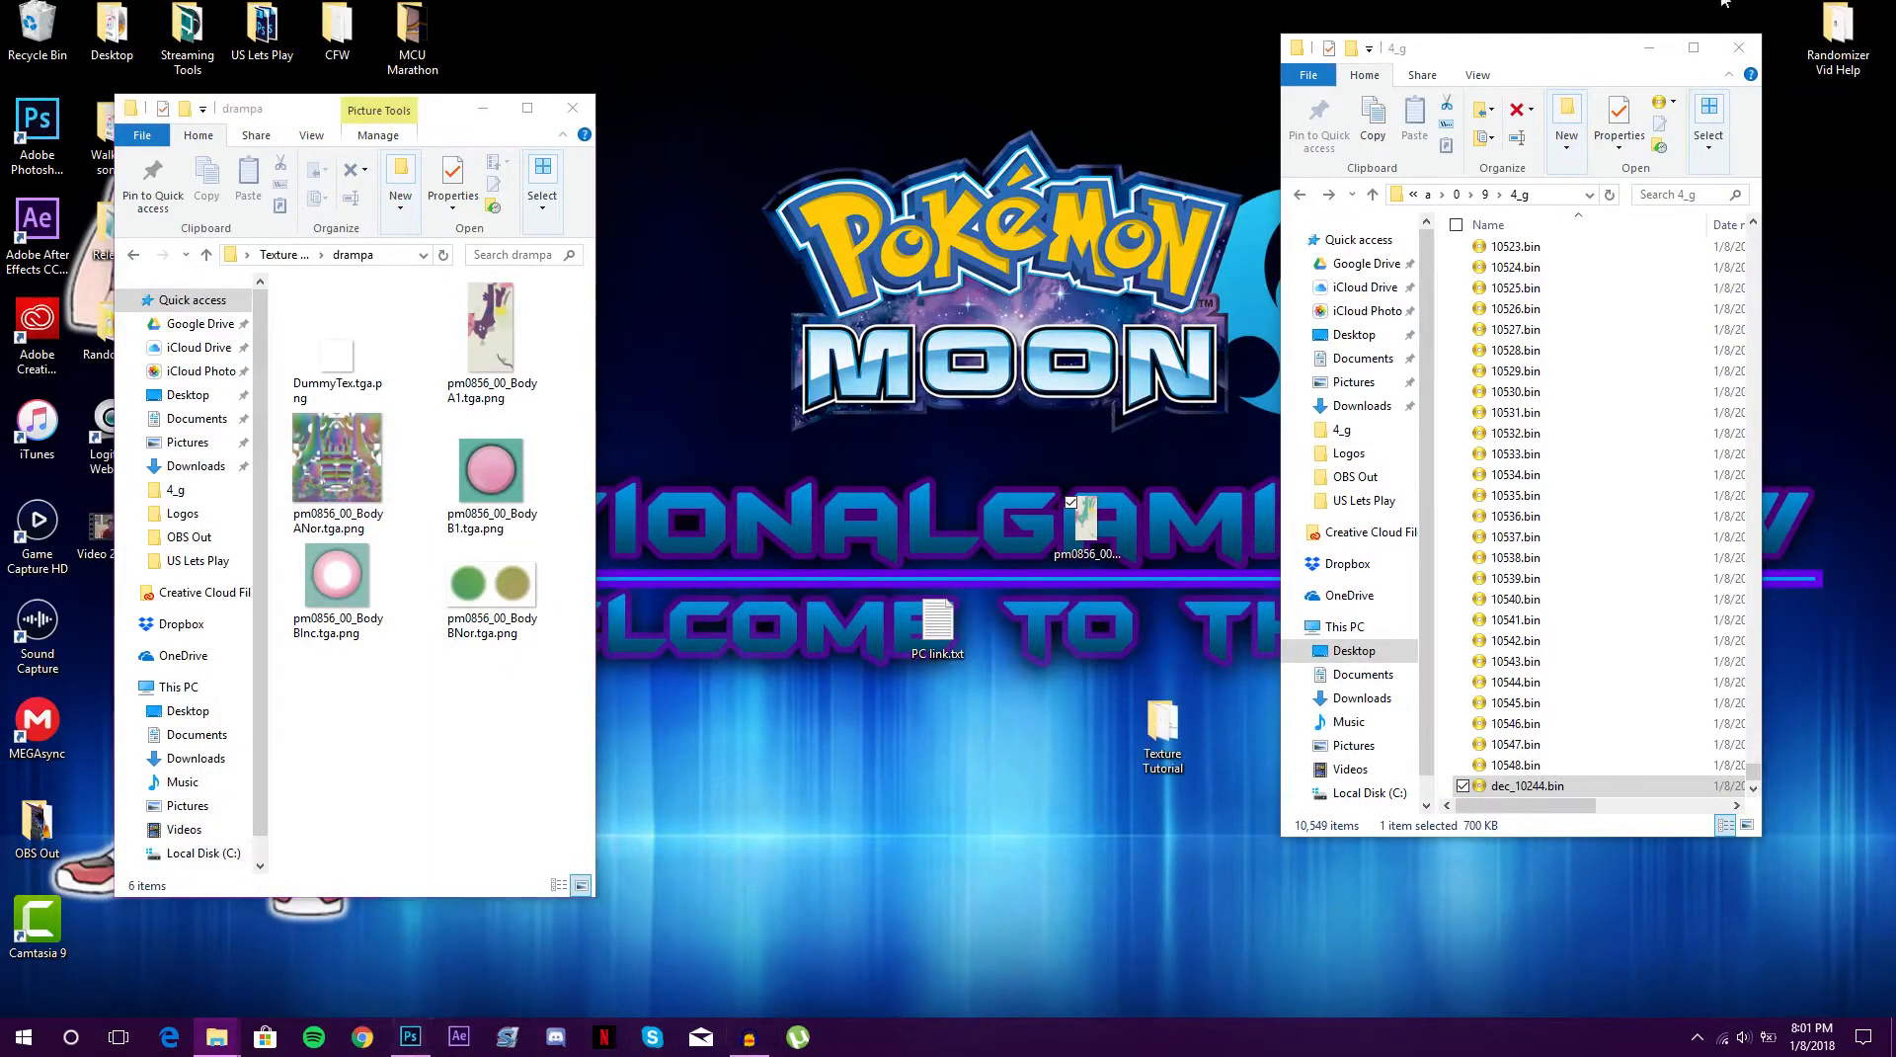
pyautogui.hotkey('ctrl', 'q')
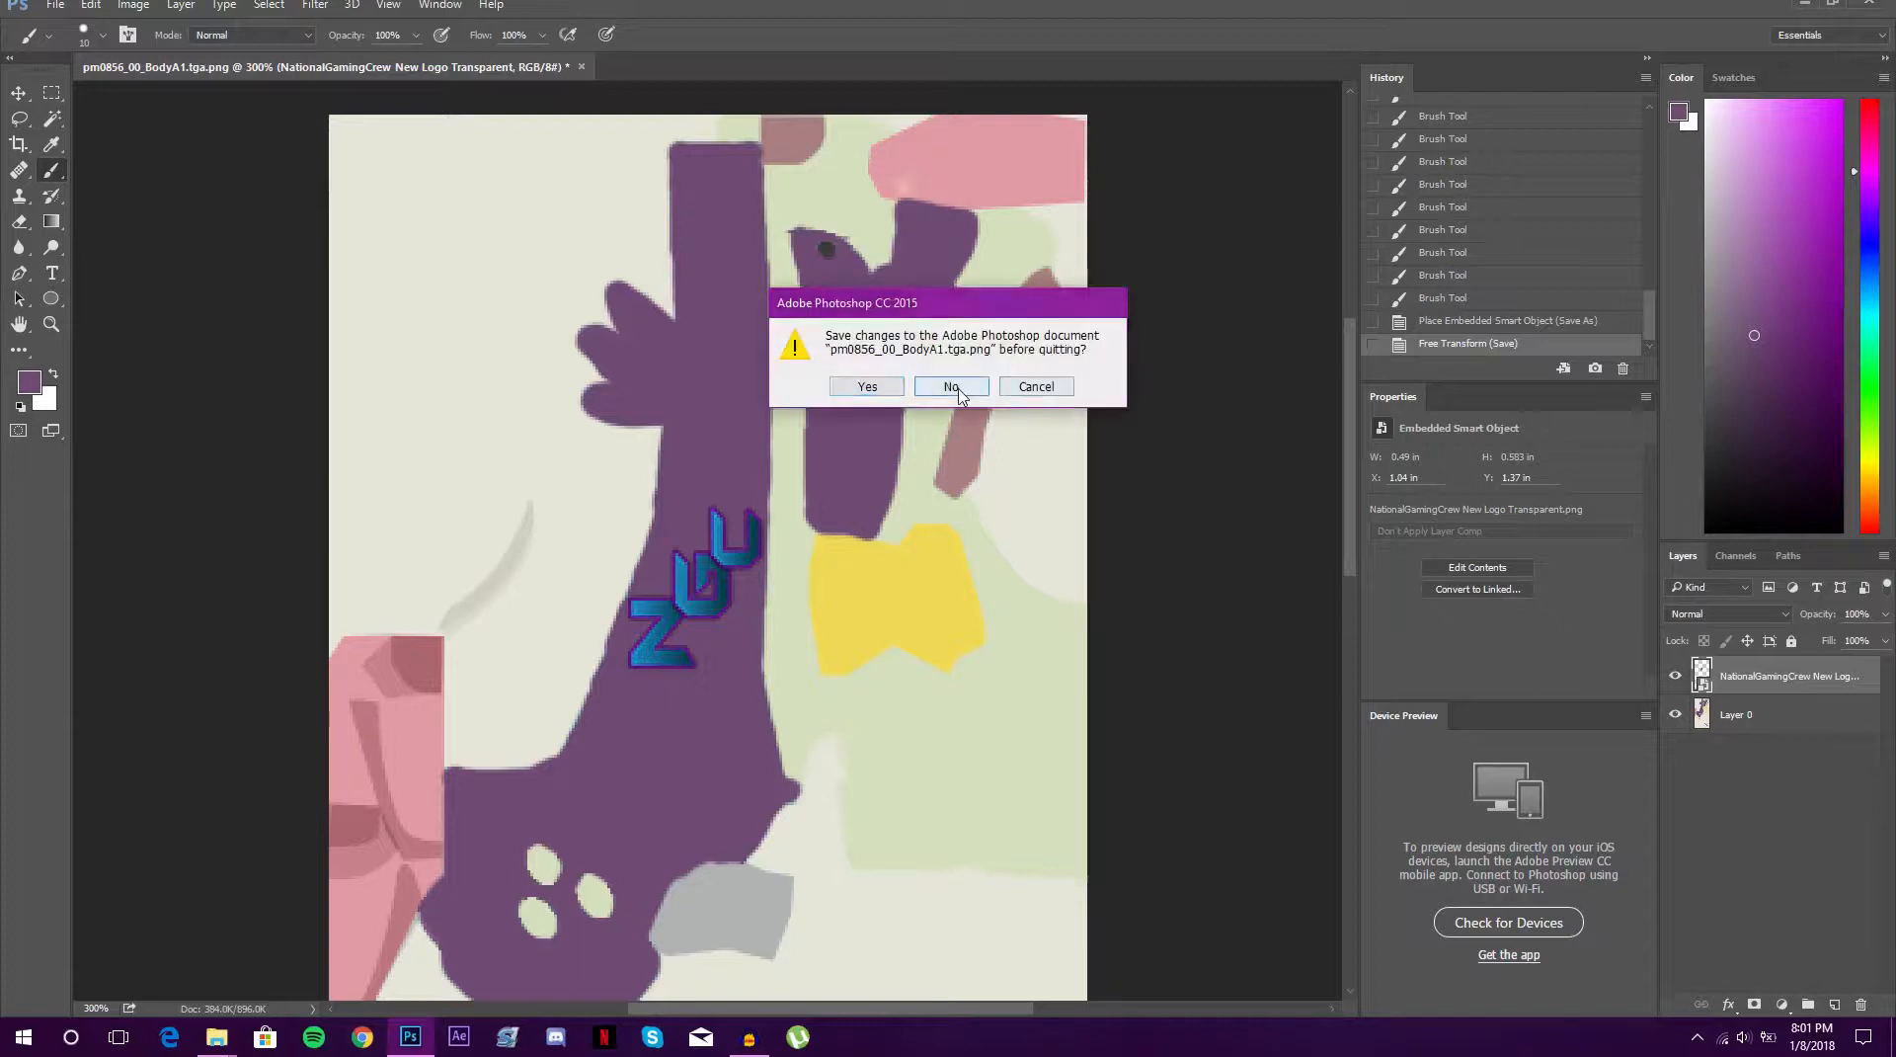
pyautogui.click(951, 387)
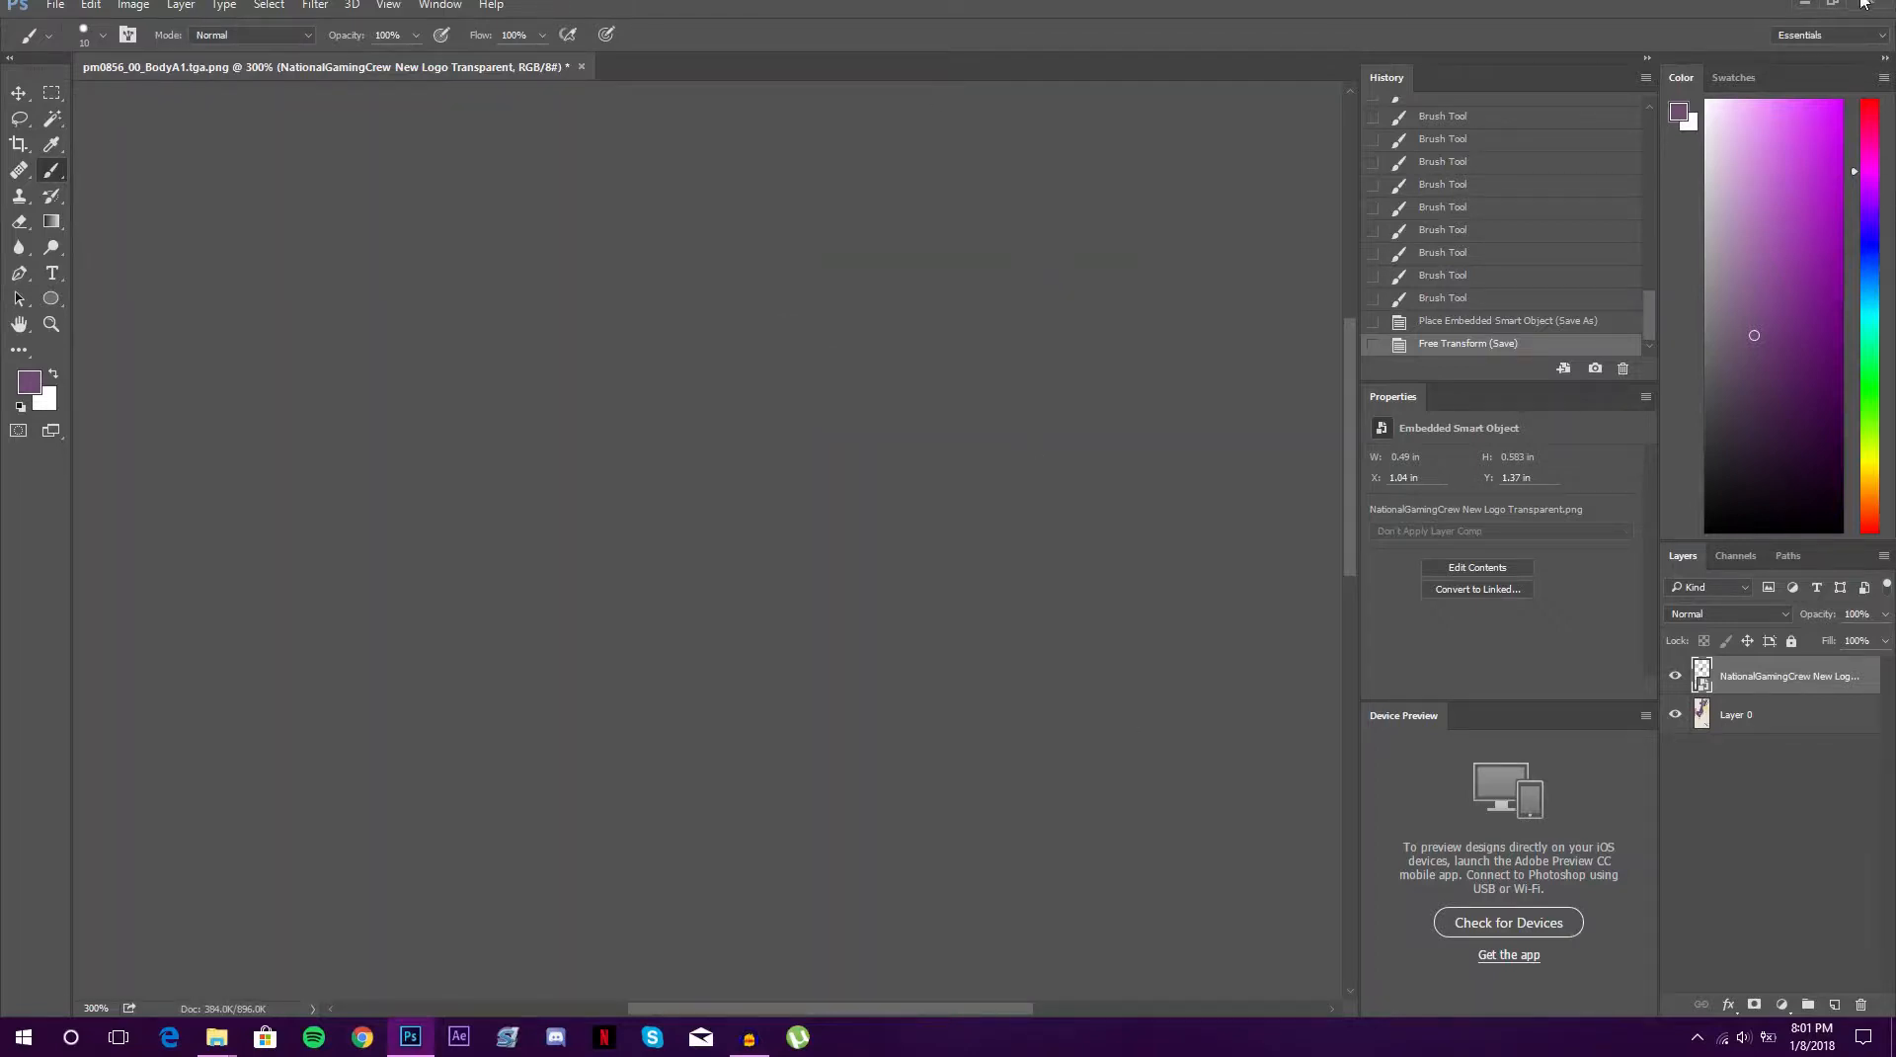
# Rename dec_10244.bin in the 4_g folder to 10244.bin
pyautogui.moveTo(748, 1045)
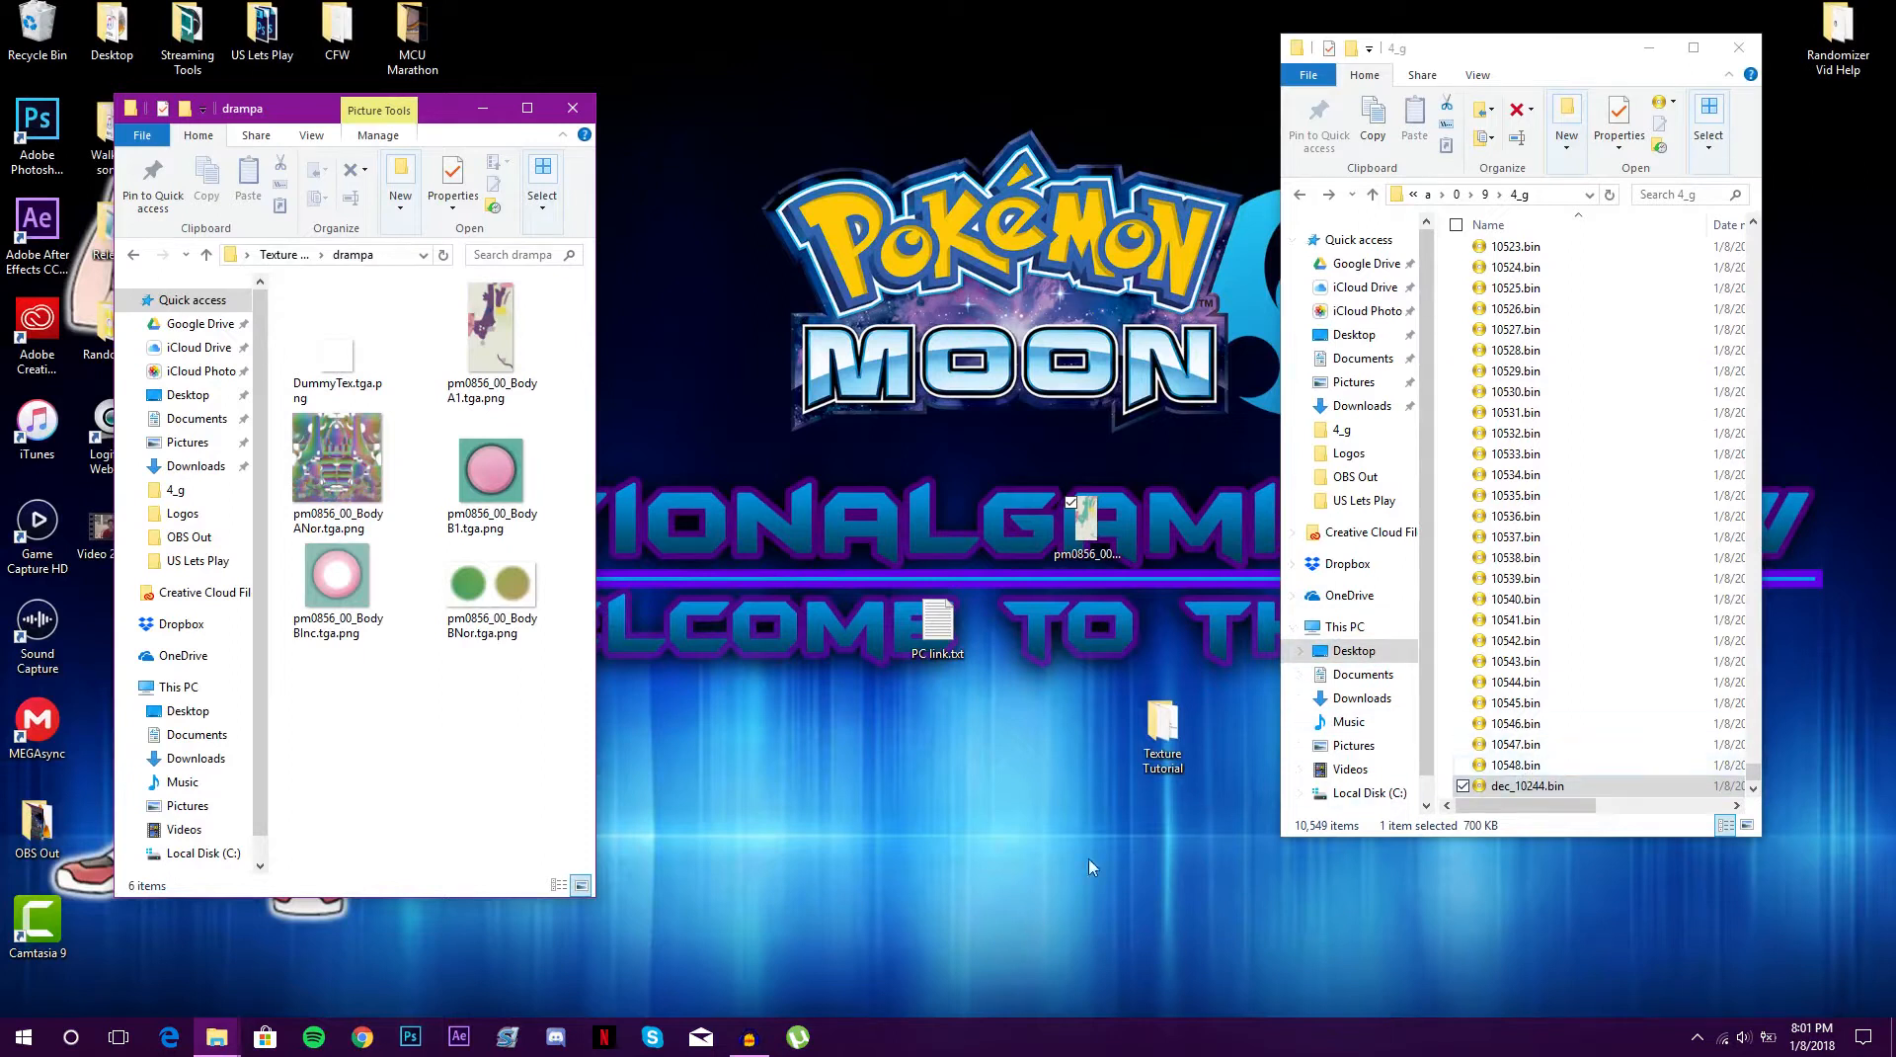
pyautogui.doubleClick(1499, 787)
pyautogui.rightClick(1500, 790)
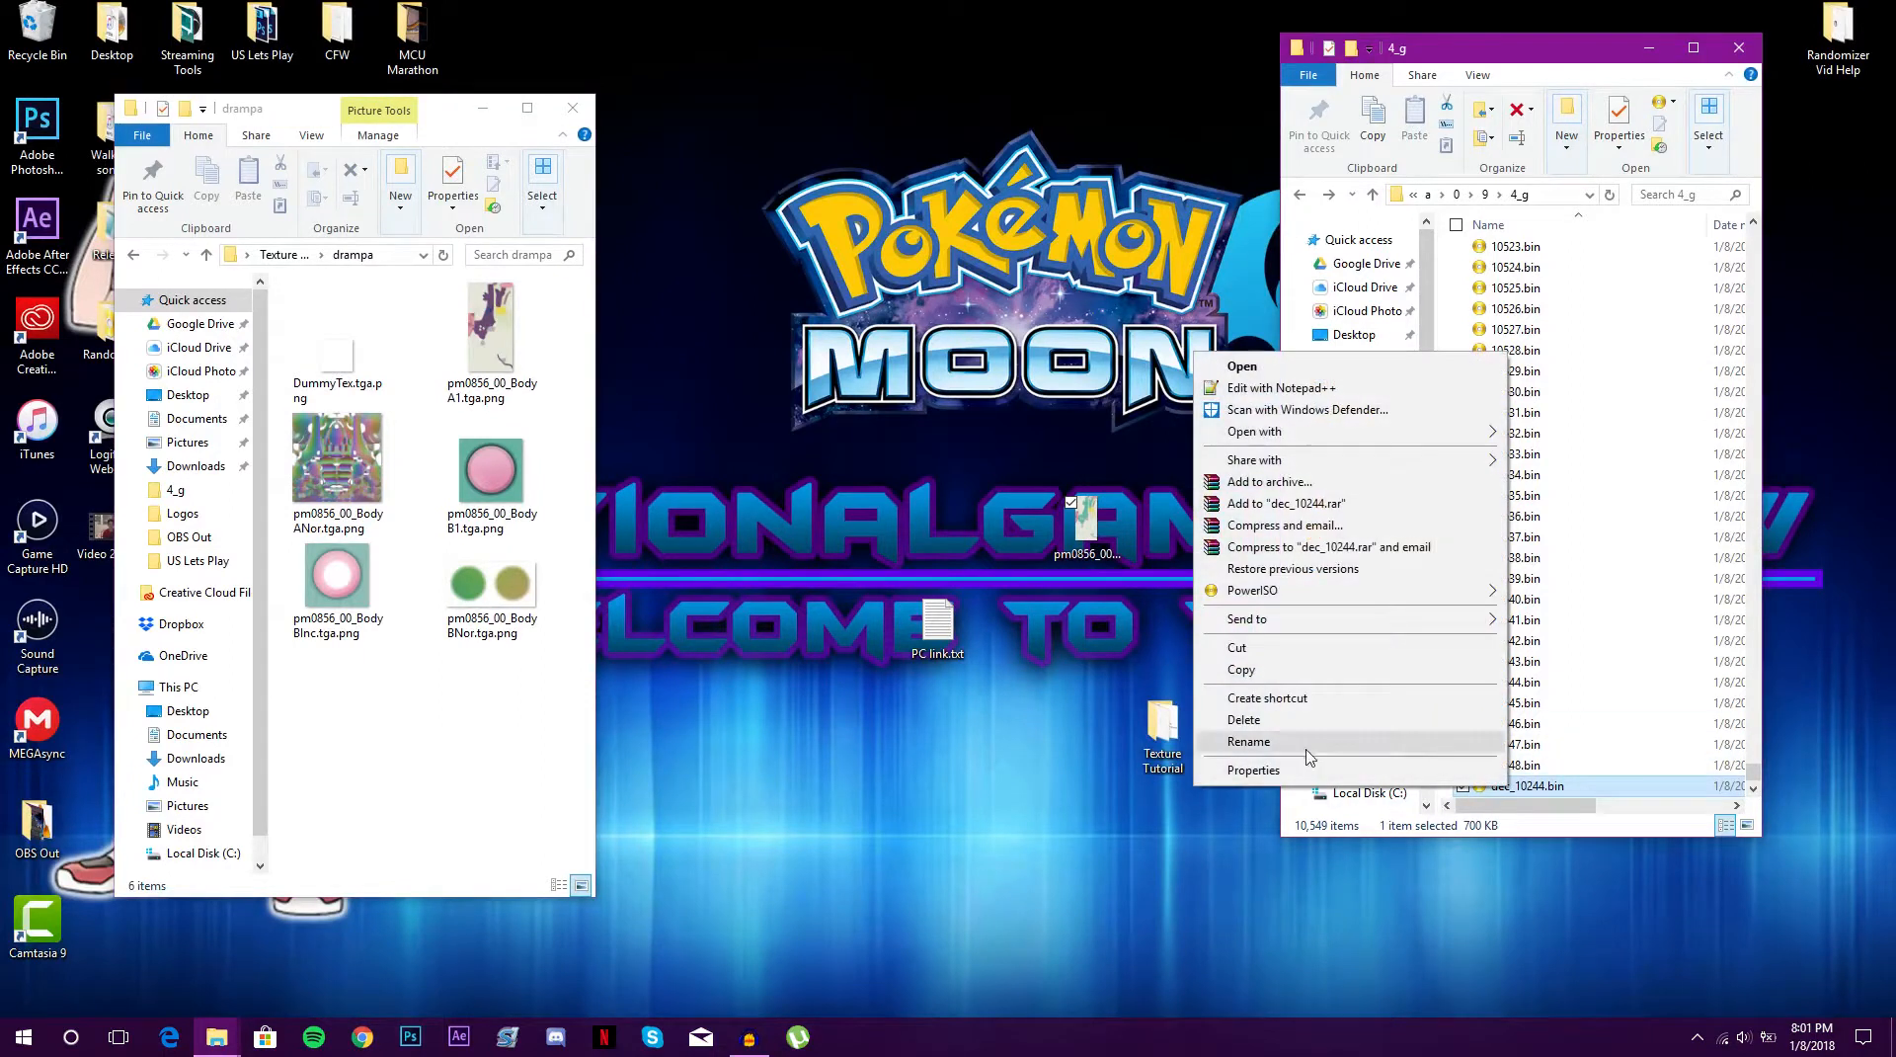
pyautogui.click(1350, 753)
pyautogui.press('Right')
pyautogui.press('Left')
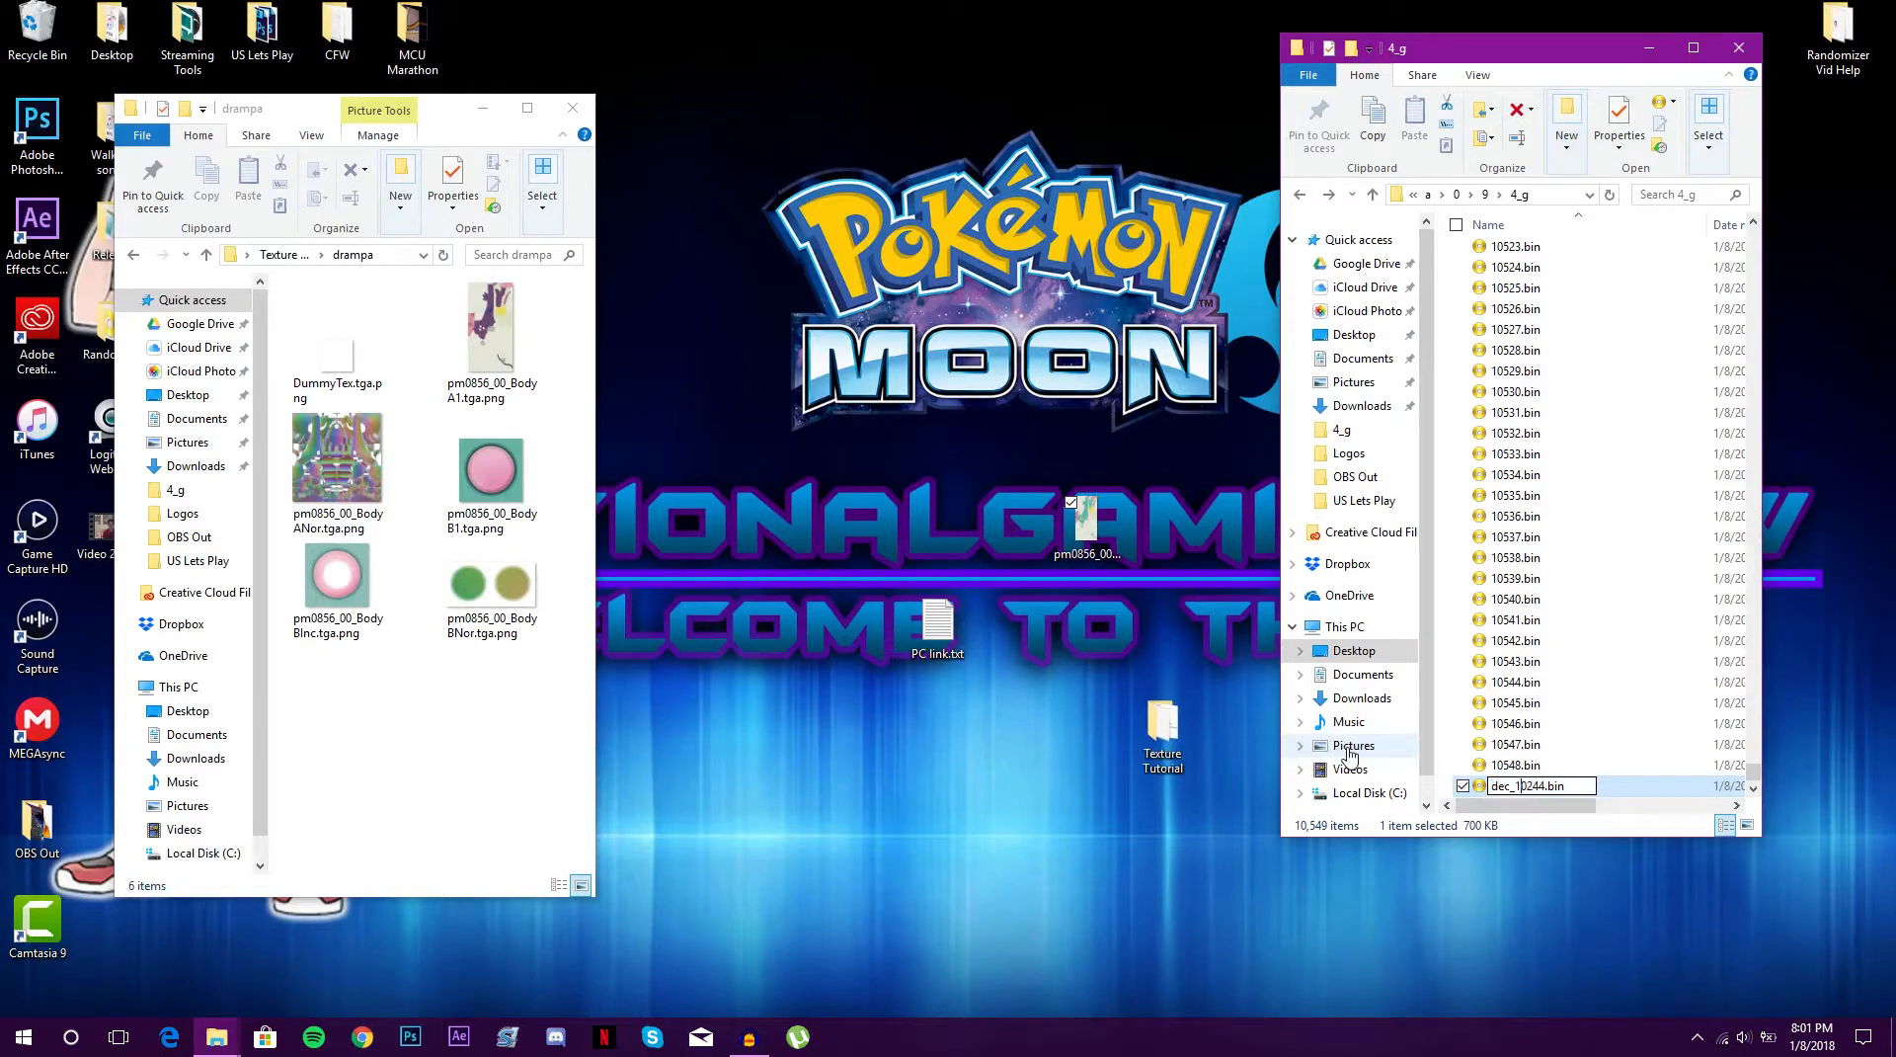
pyautogui.press('BackSpace')
pyautogui.press('BackSpace')
pyautogui.press('BackSpace')
pyautogui.press('BackSpace')
pyautogui.press('Return')
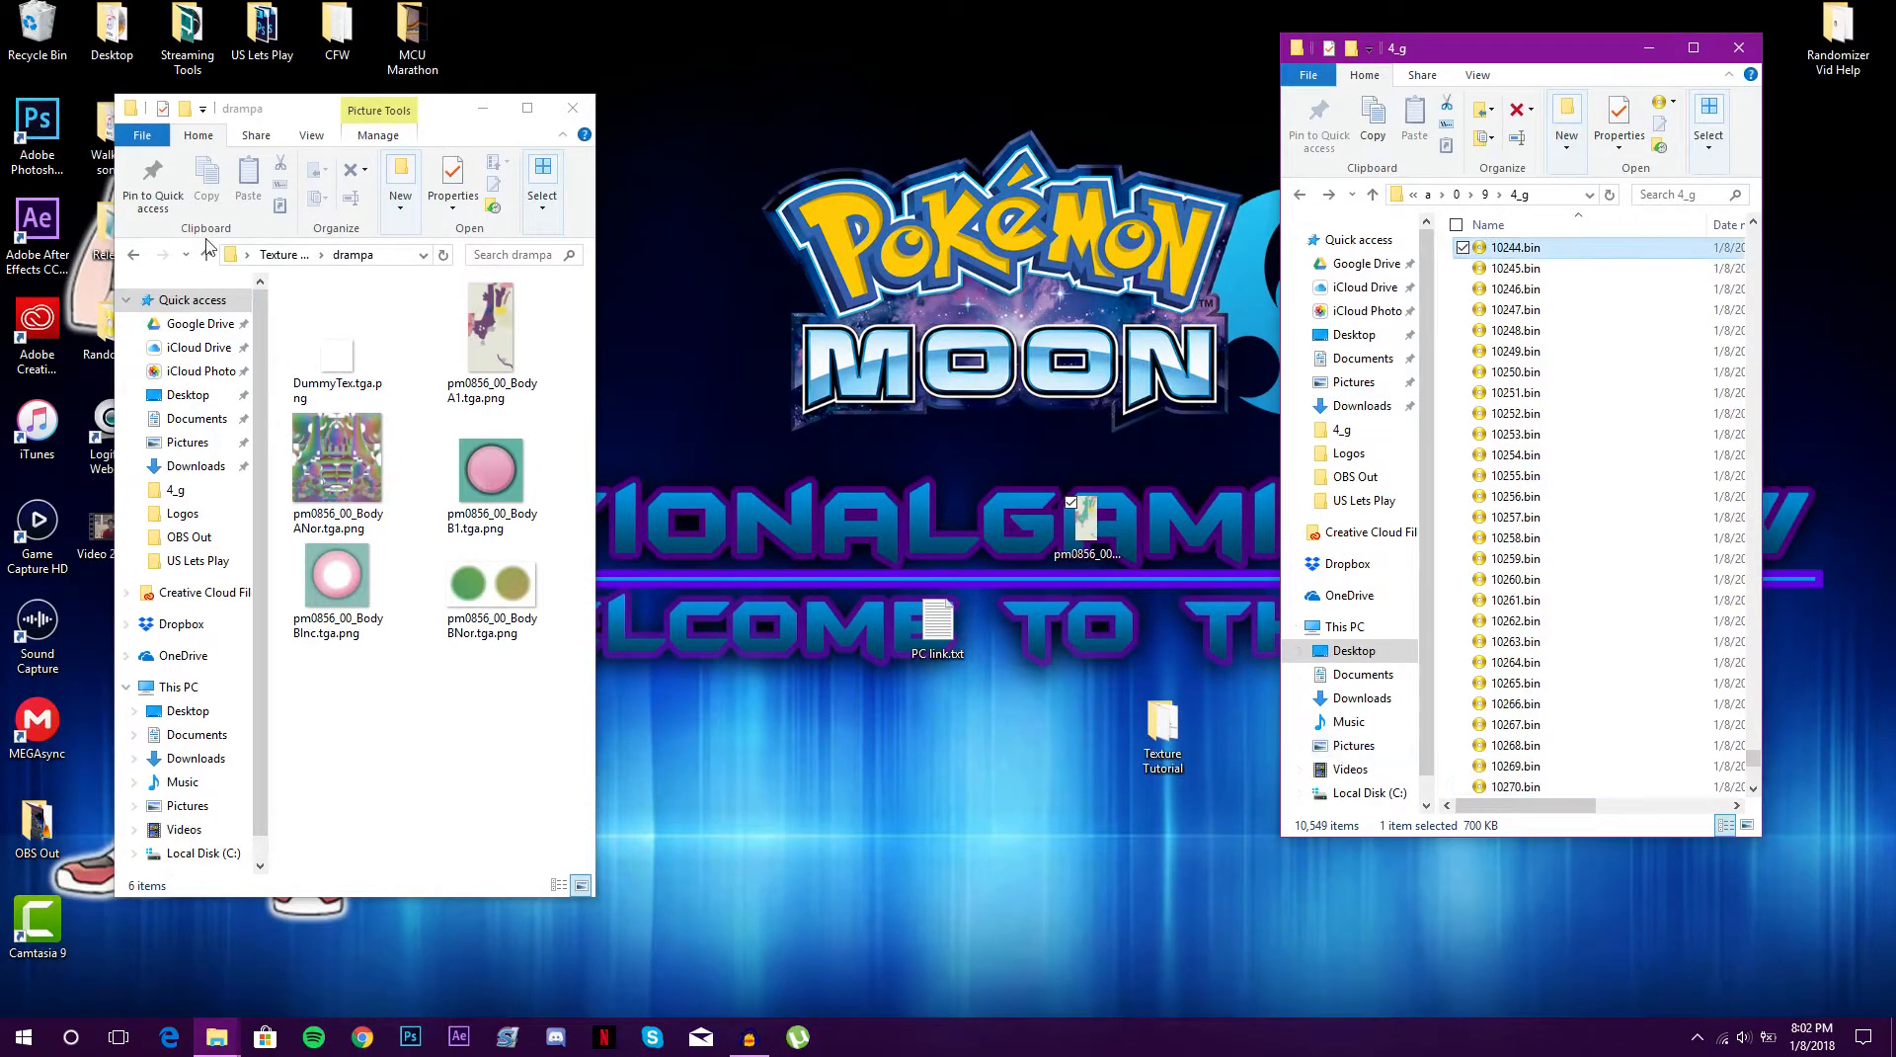
# Launch Ohana3DS Rebirth.exe from the Sun-Moon Ohana3ds folder inside Texture Tutorial and reposition its window
pyautogui.click(135, 260)
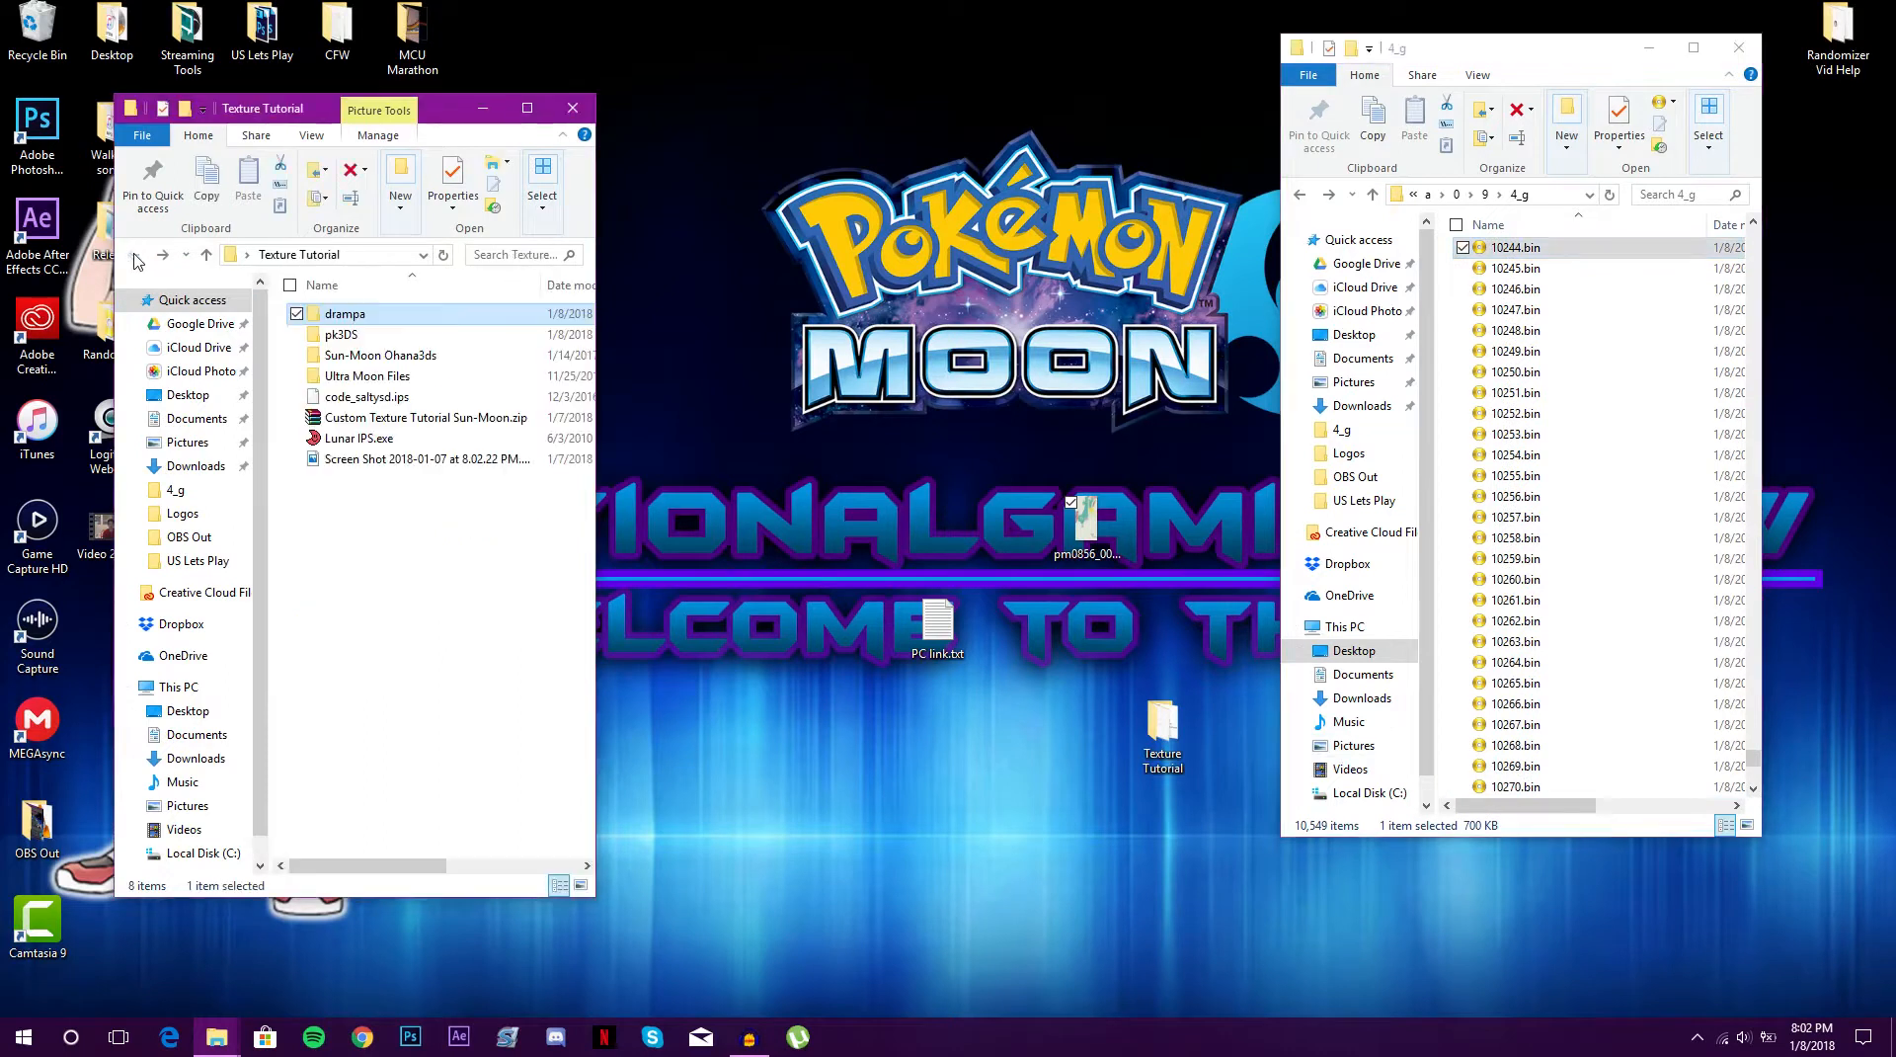
pyautogui.doubleClick(401, 371)
pyautogui.click(415, 437)
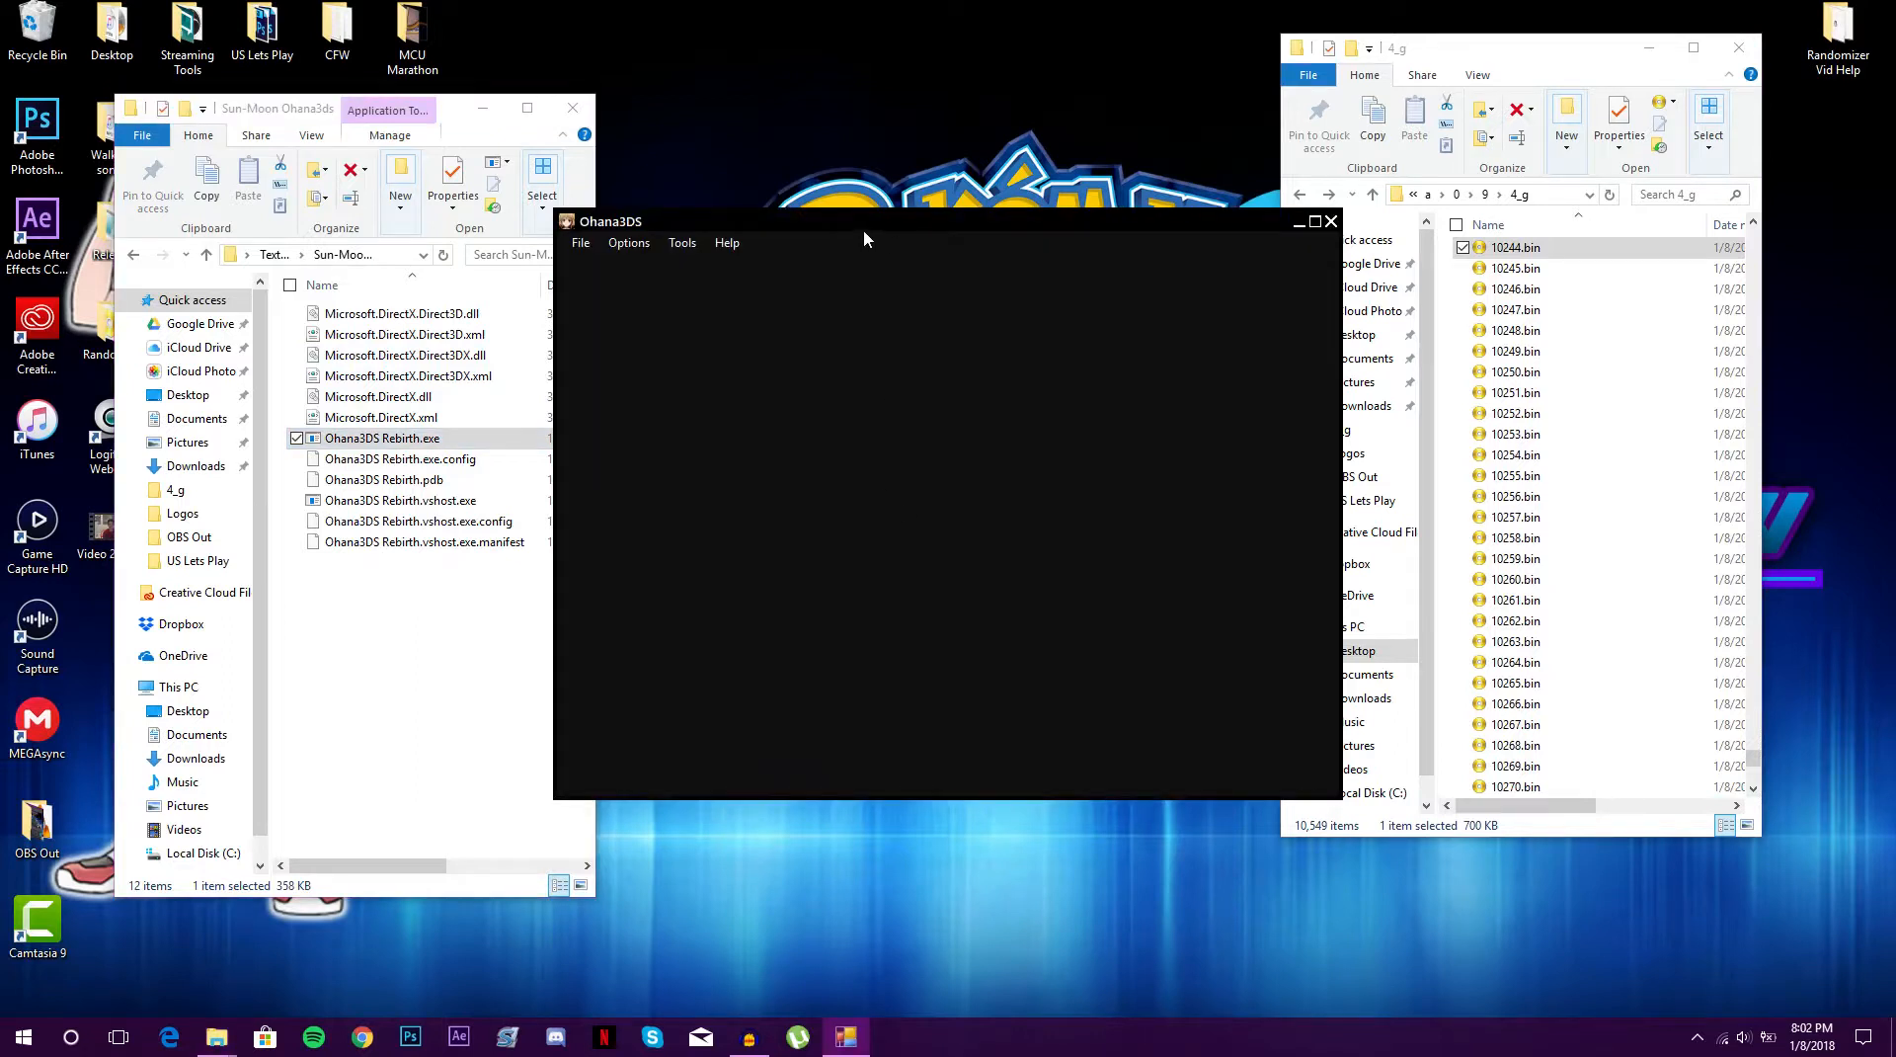
pyautogui.moveTo(864, 228); pyautogui.dragTo(584, 209)
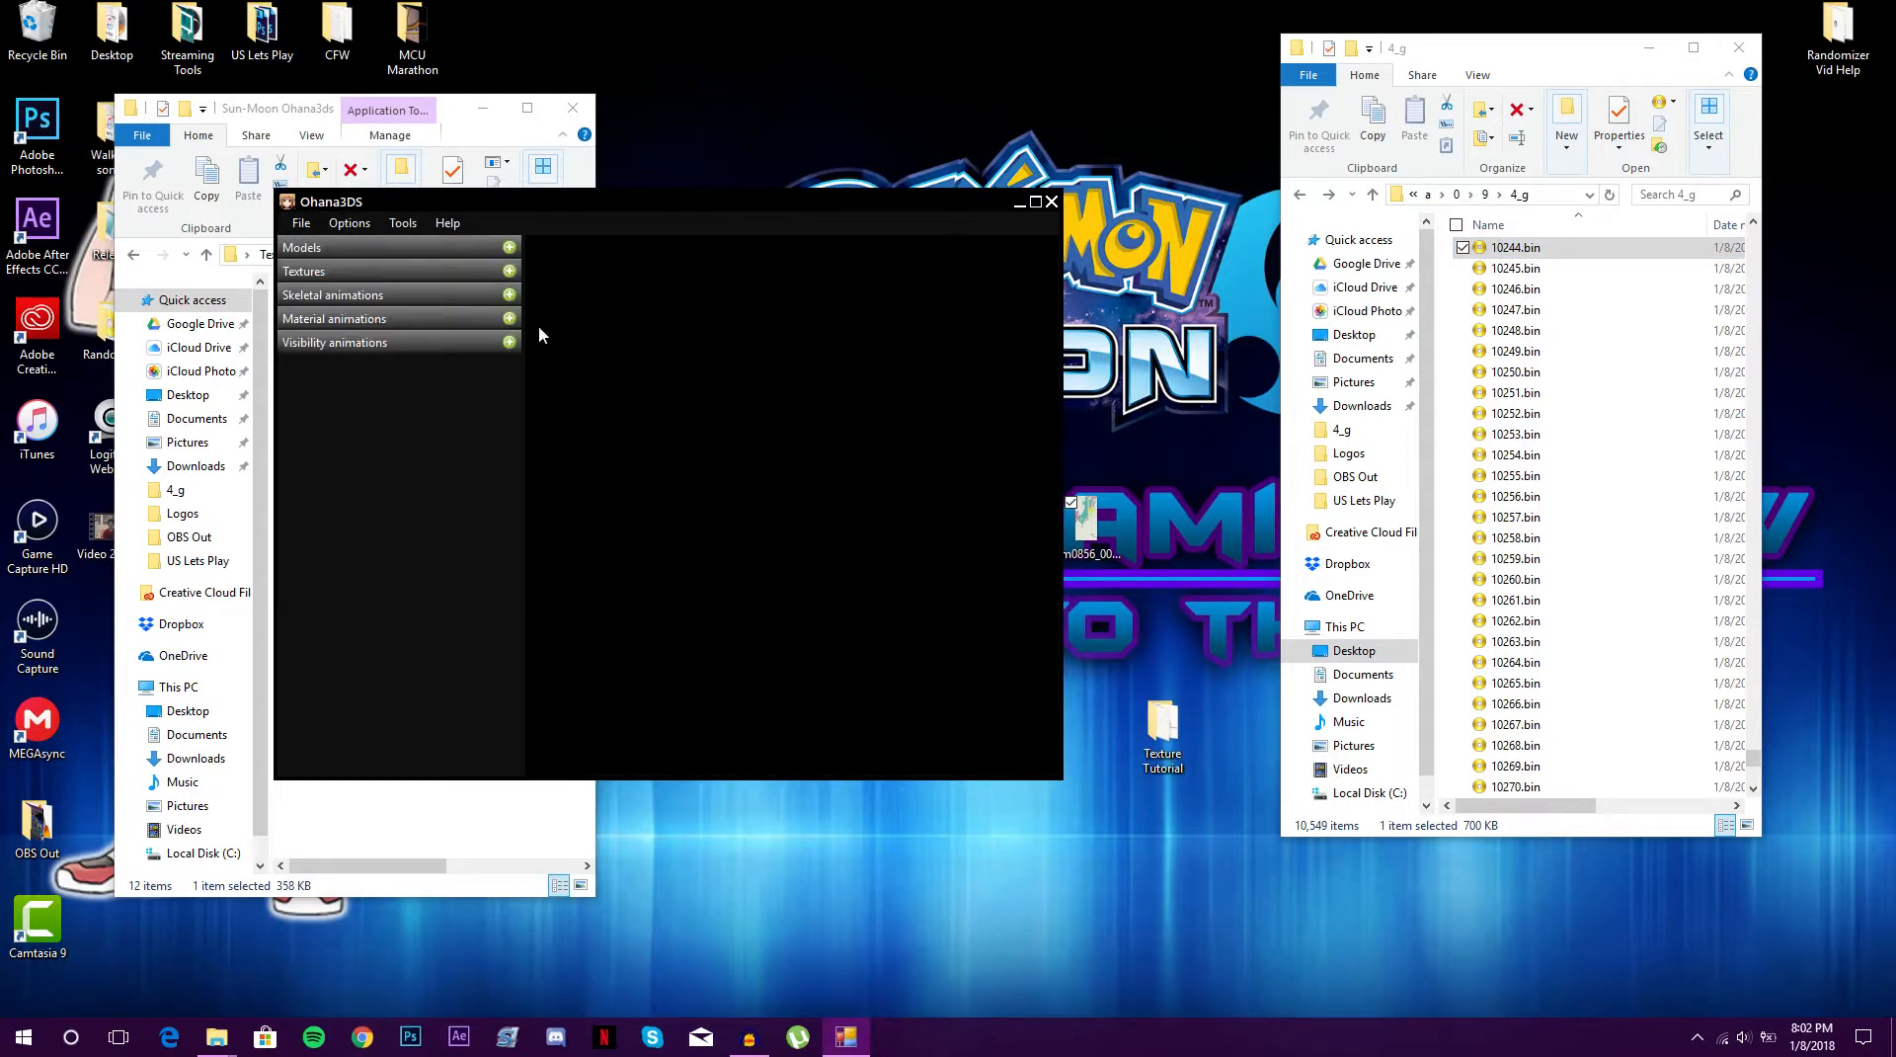
# Examine Drampa's loaded textures in the Ohana3DS texture list and move the window clear of the file folders
pyautogui.click(404, 223)
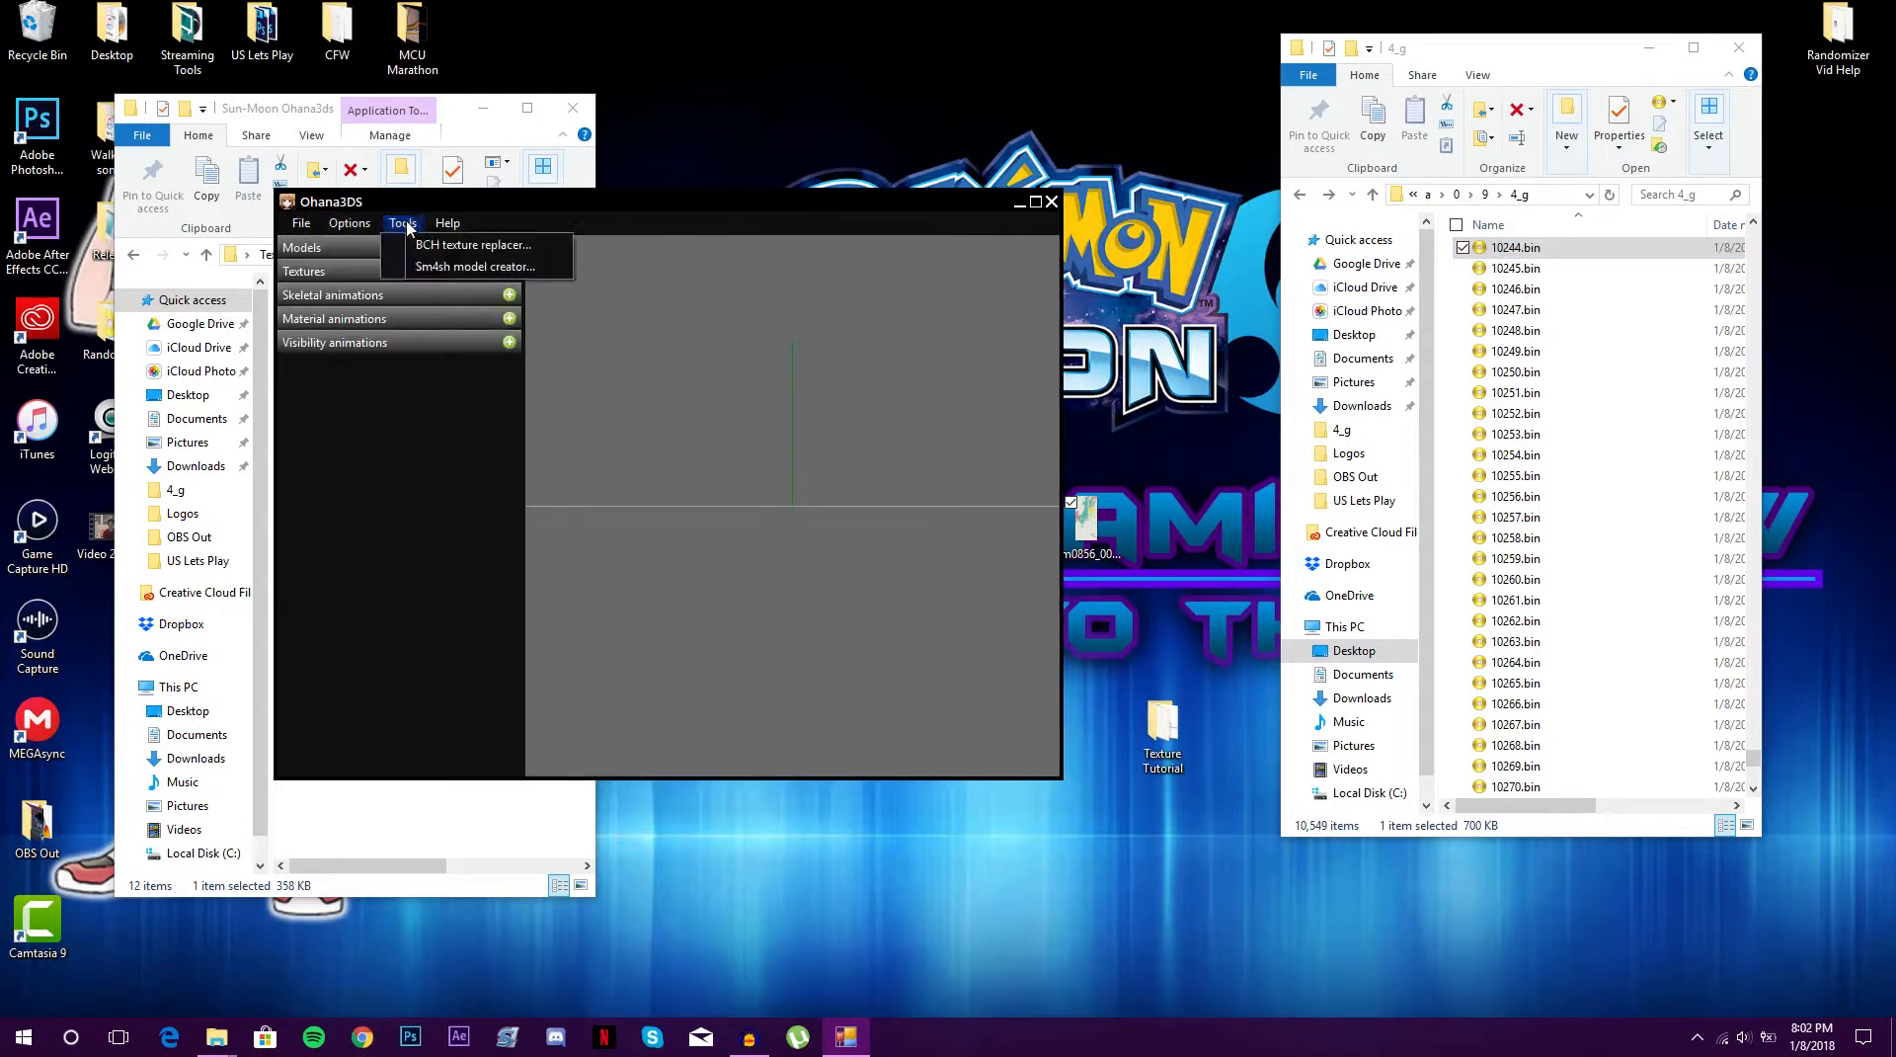
pyautogui.click(451, 364)
pyautogui.click(508, 272)
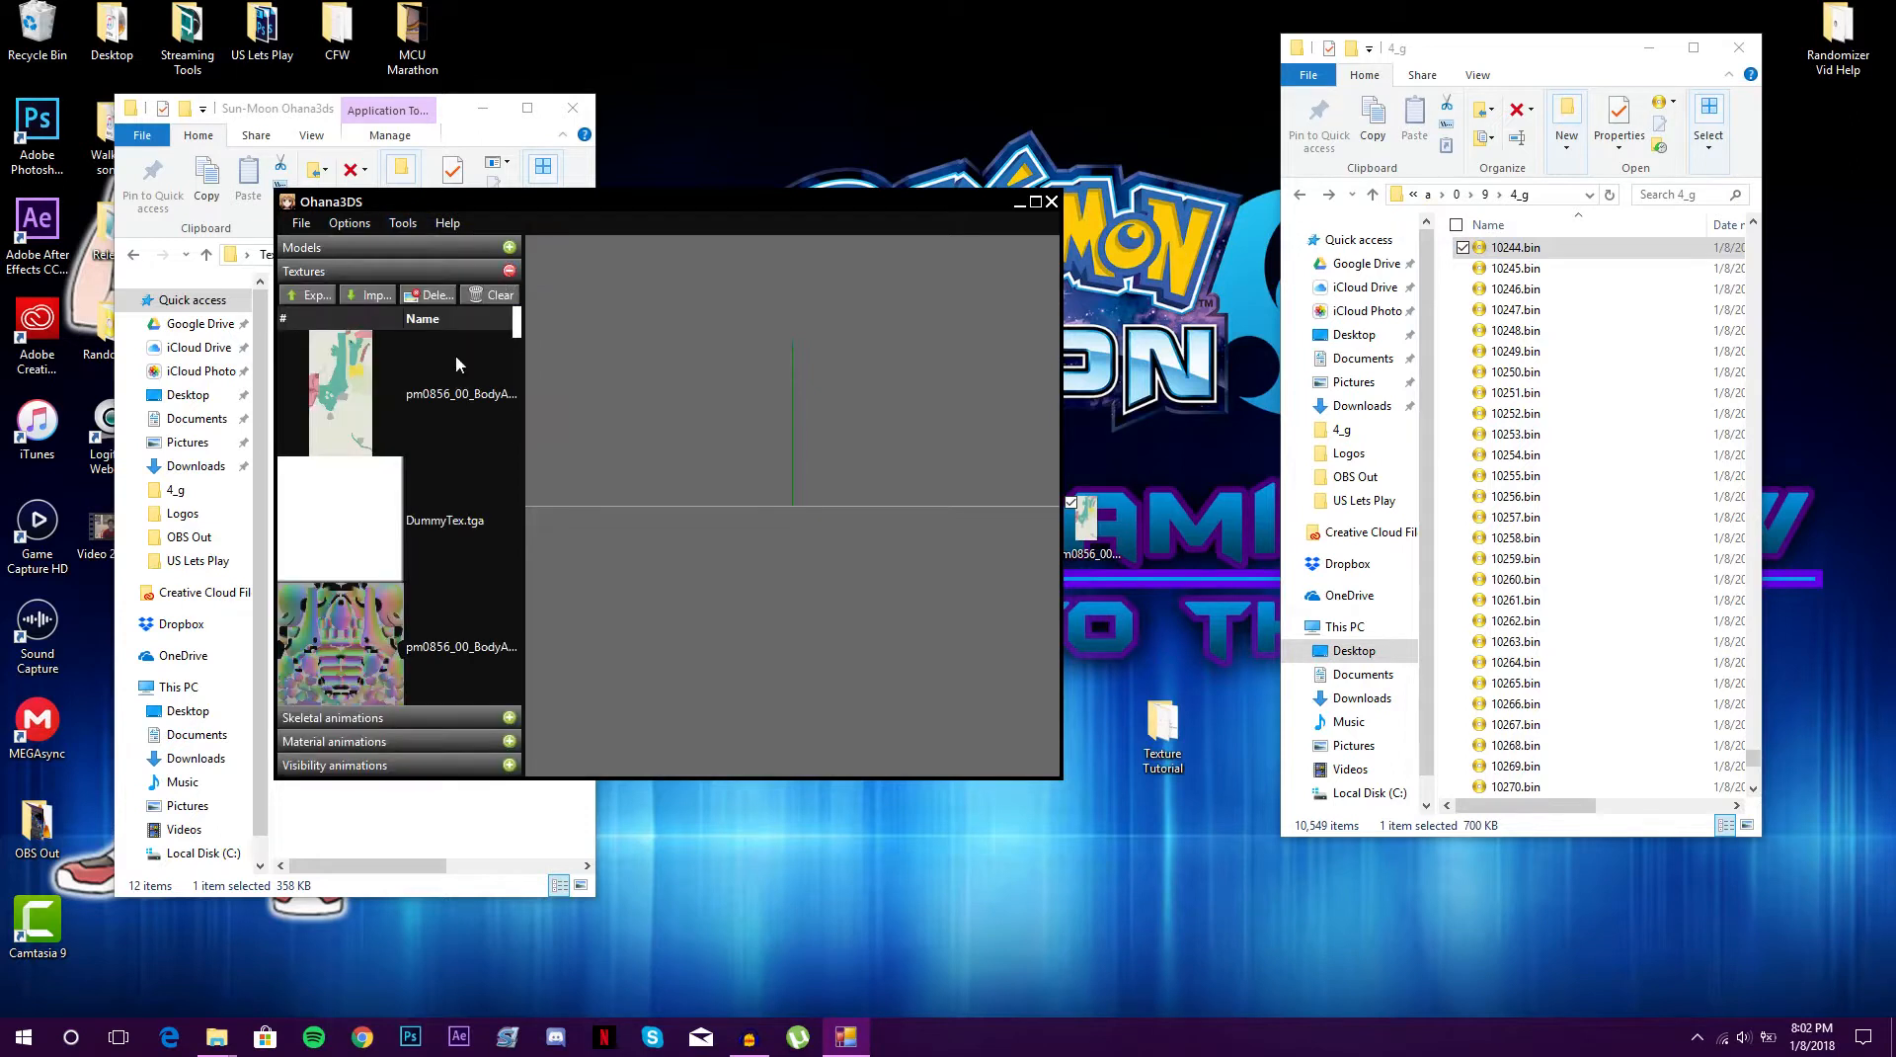
pyautogui.click(509, 272)
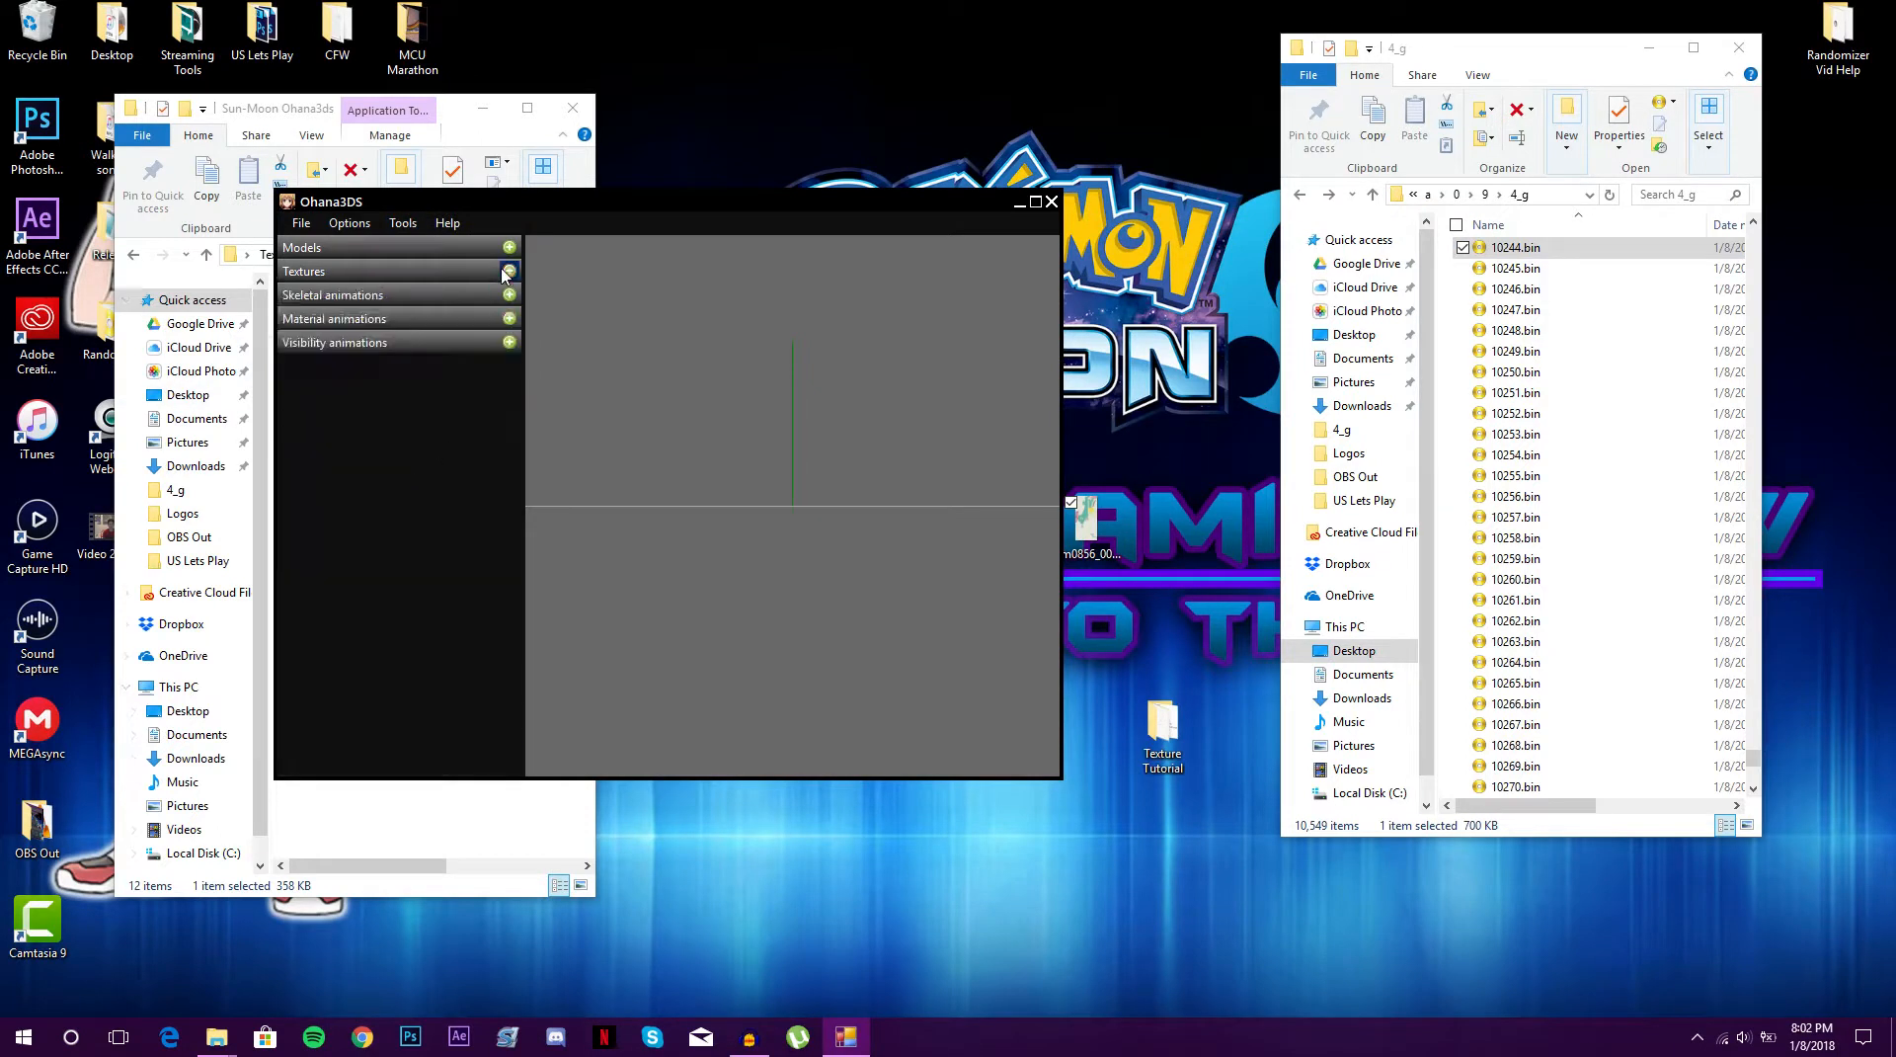
pyautogui.moveTo(459, 198); pyautogui.dragTo(794, 406)
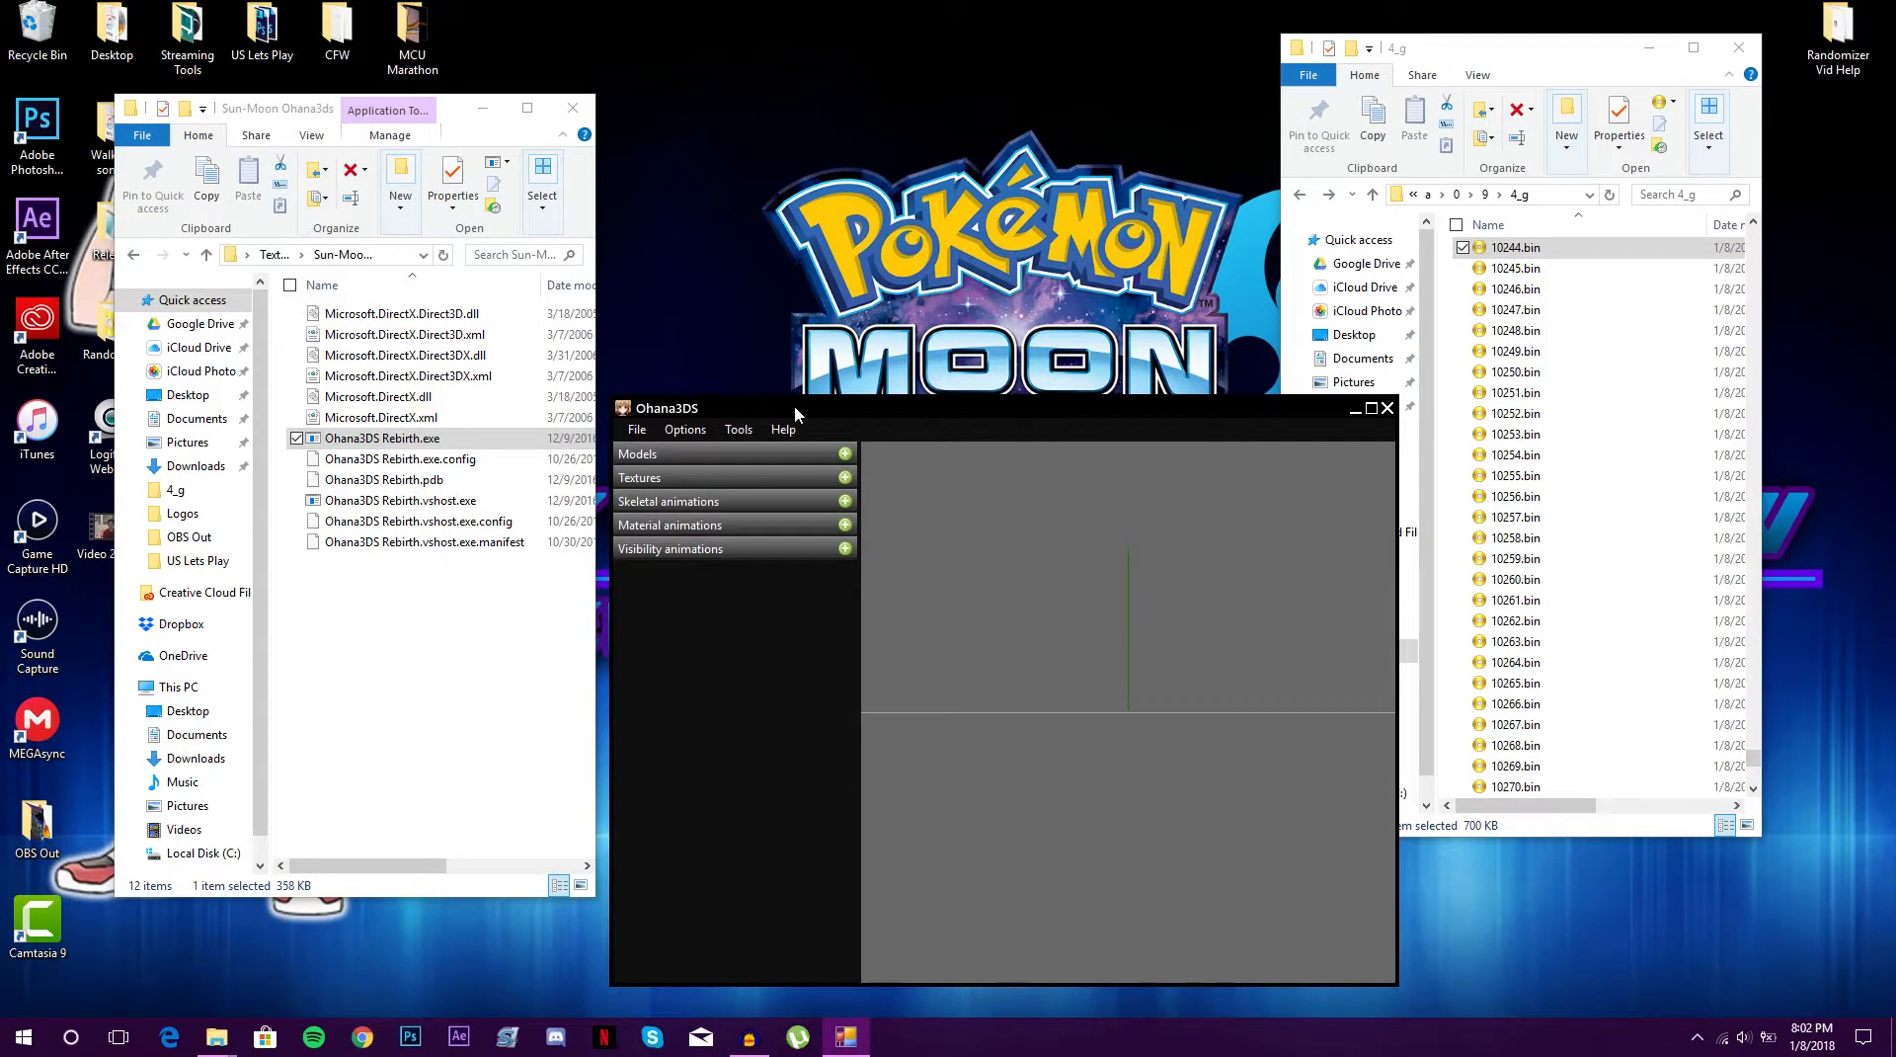
pyautogui.moveTo(796, 413); pyautogui.dragTo(509, 304)
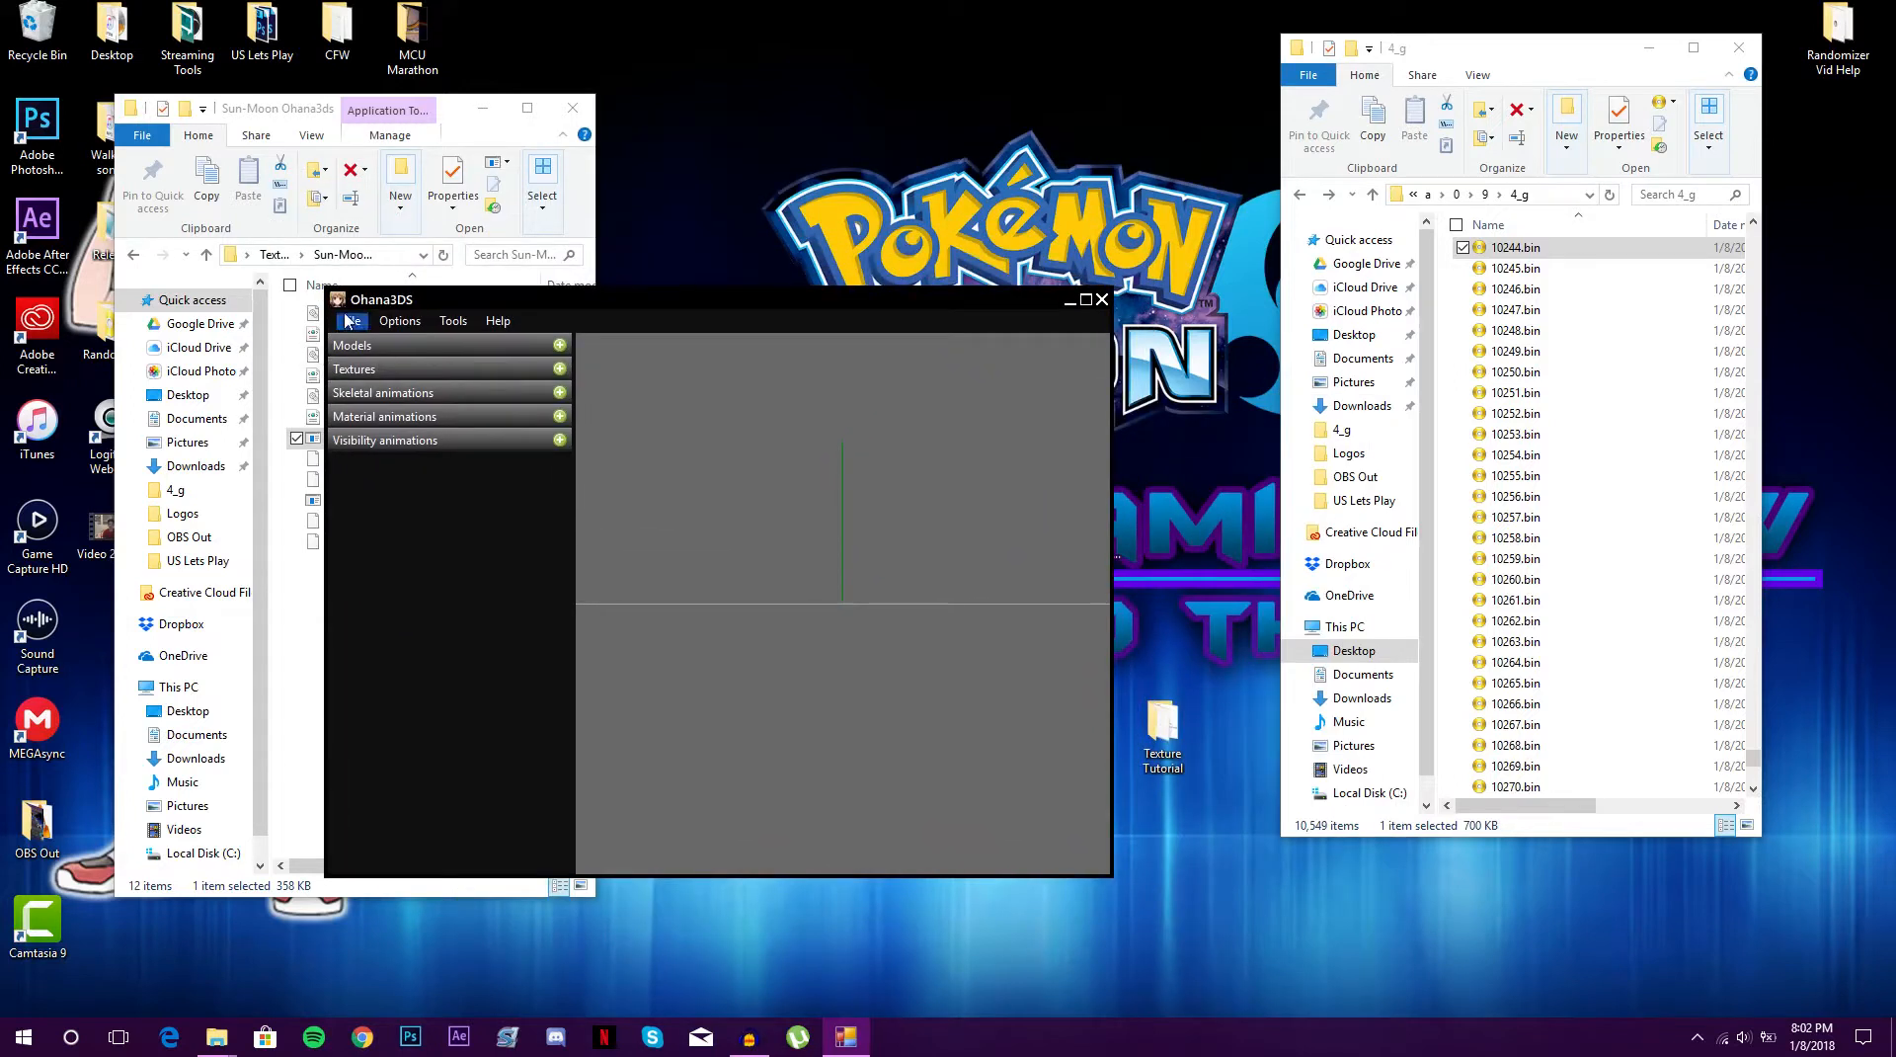
# Start the BCH texture replacer and show all file types when choosing a file to open in it
pyautogui.click(453, 321)
pyautogui.click(441, 344)
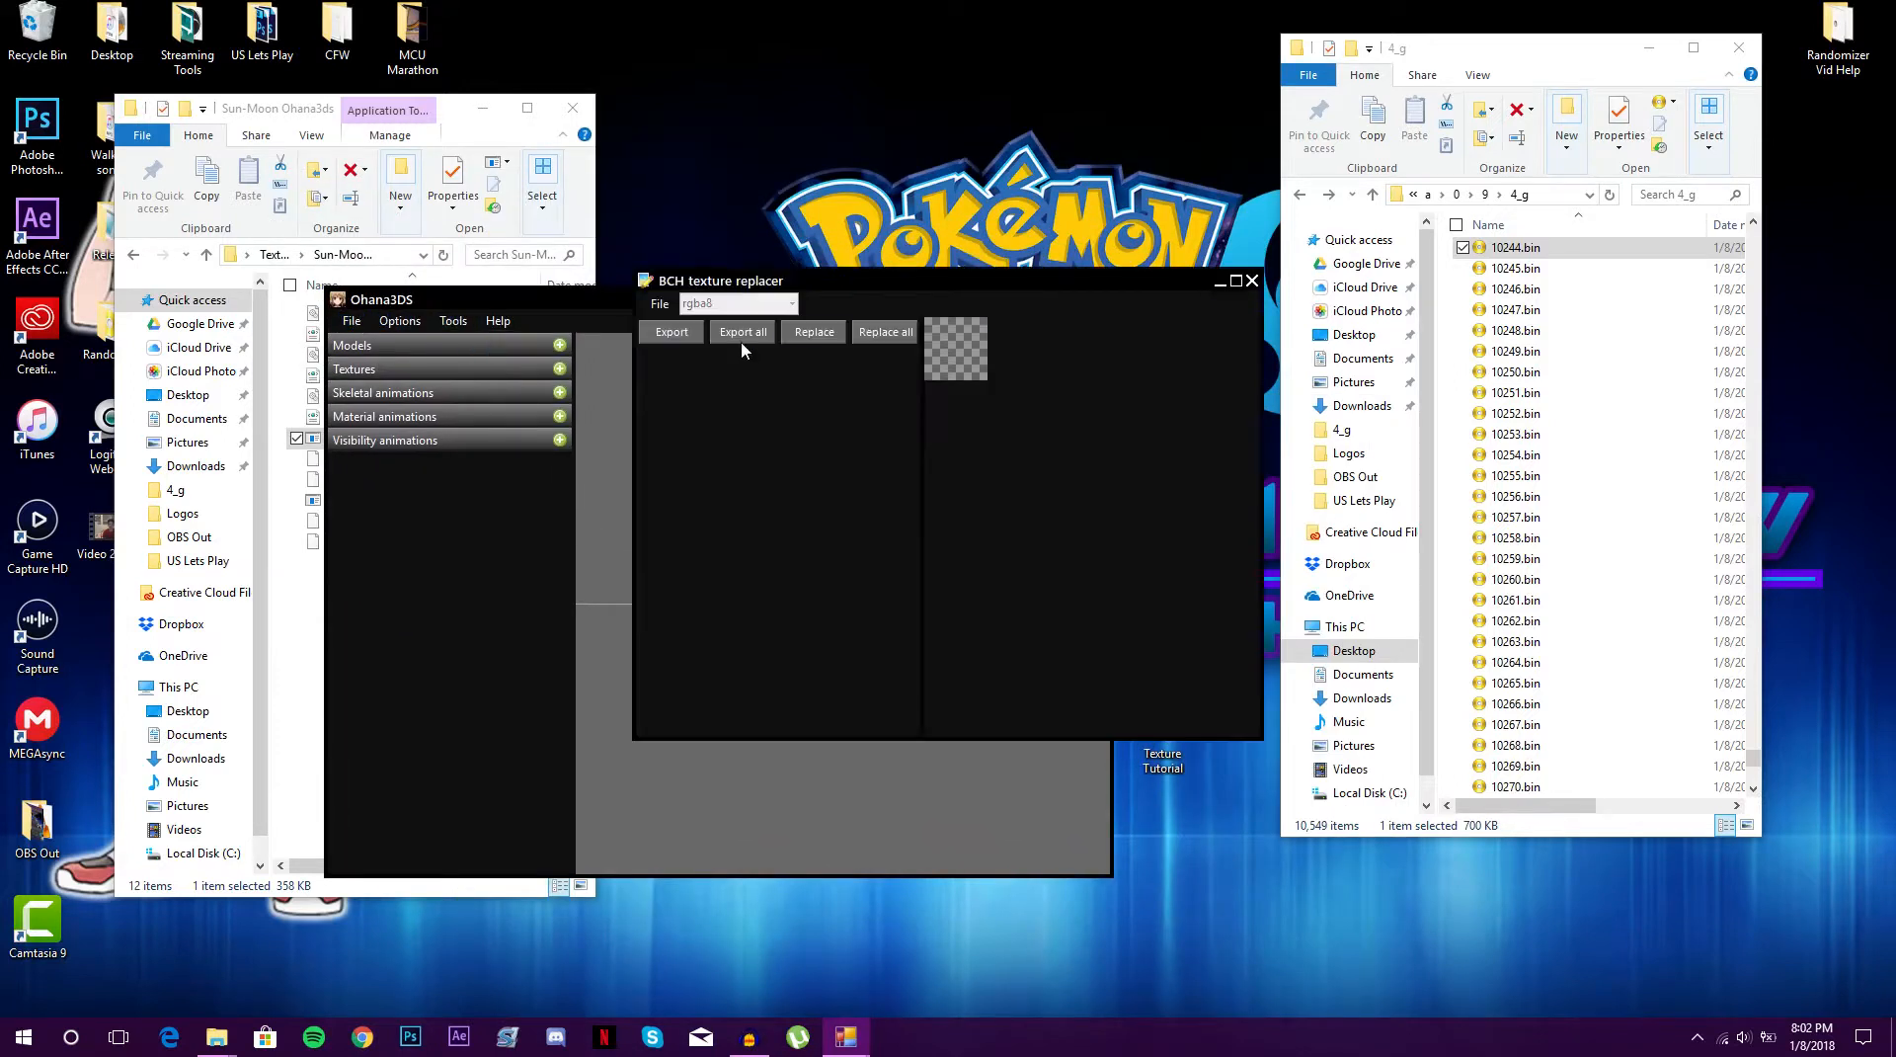
pyautogui.click(659, 303)
pyautogui.click(696, 329)
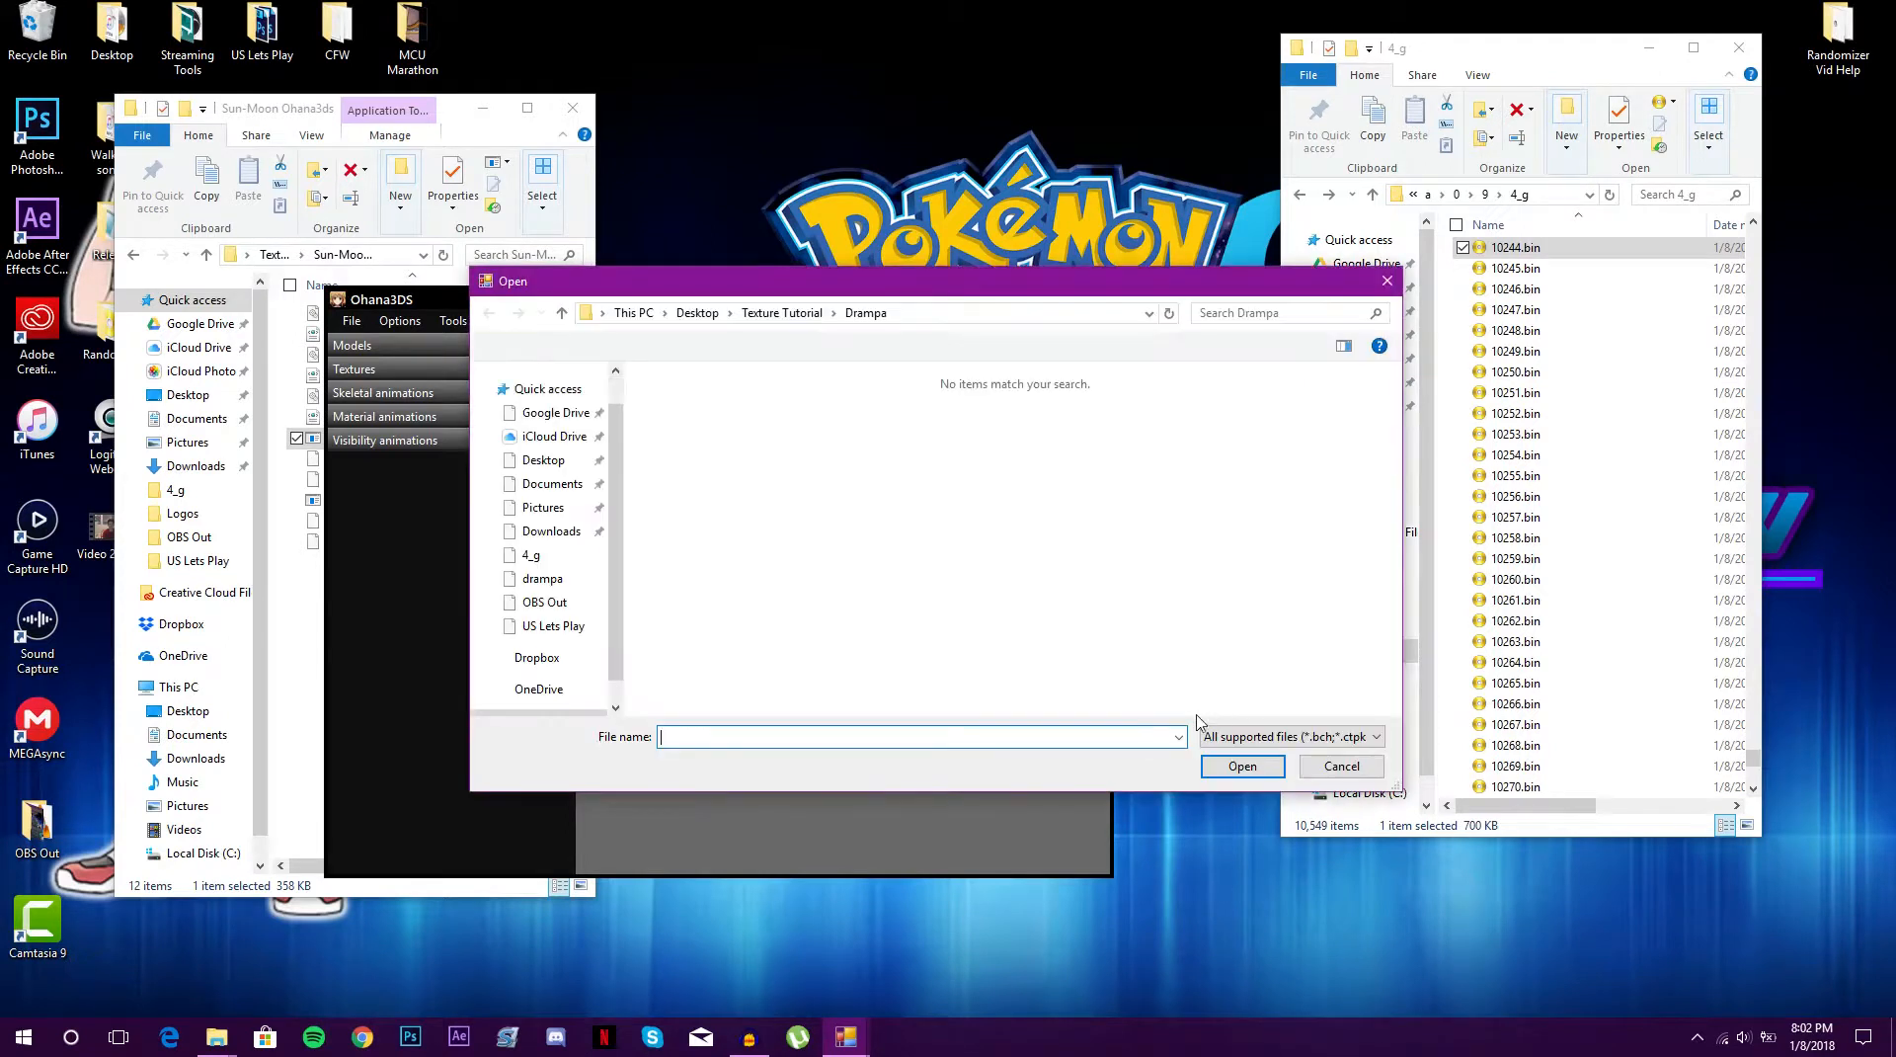
pyautogui.click(1252, 737)
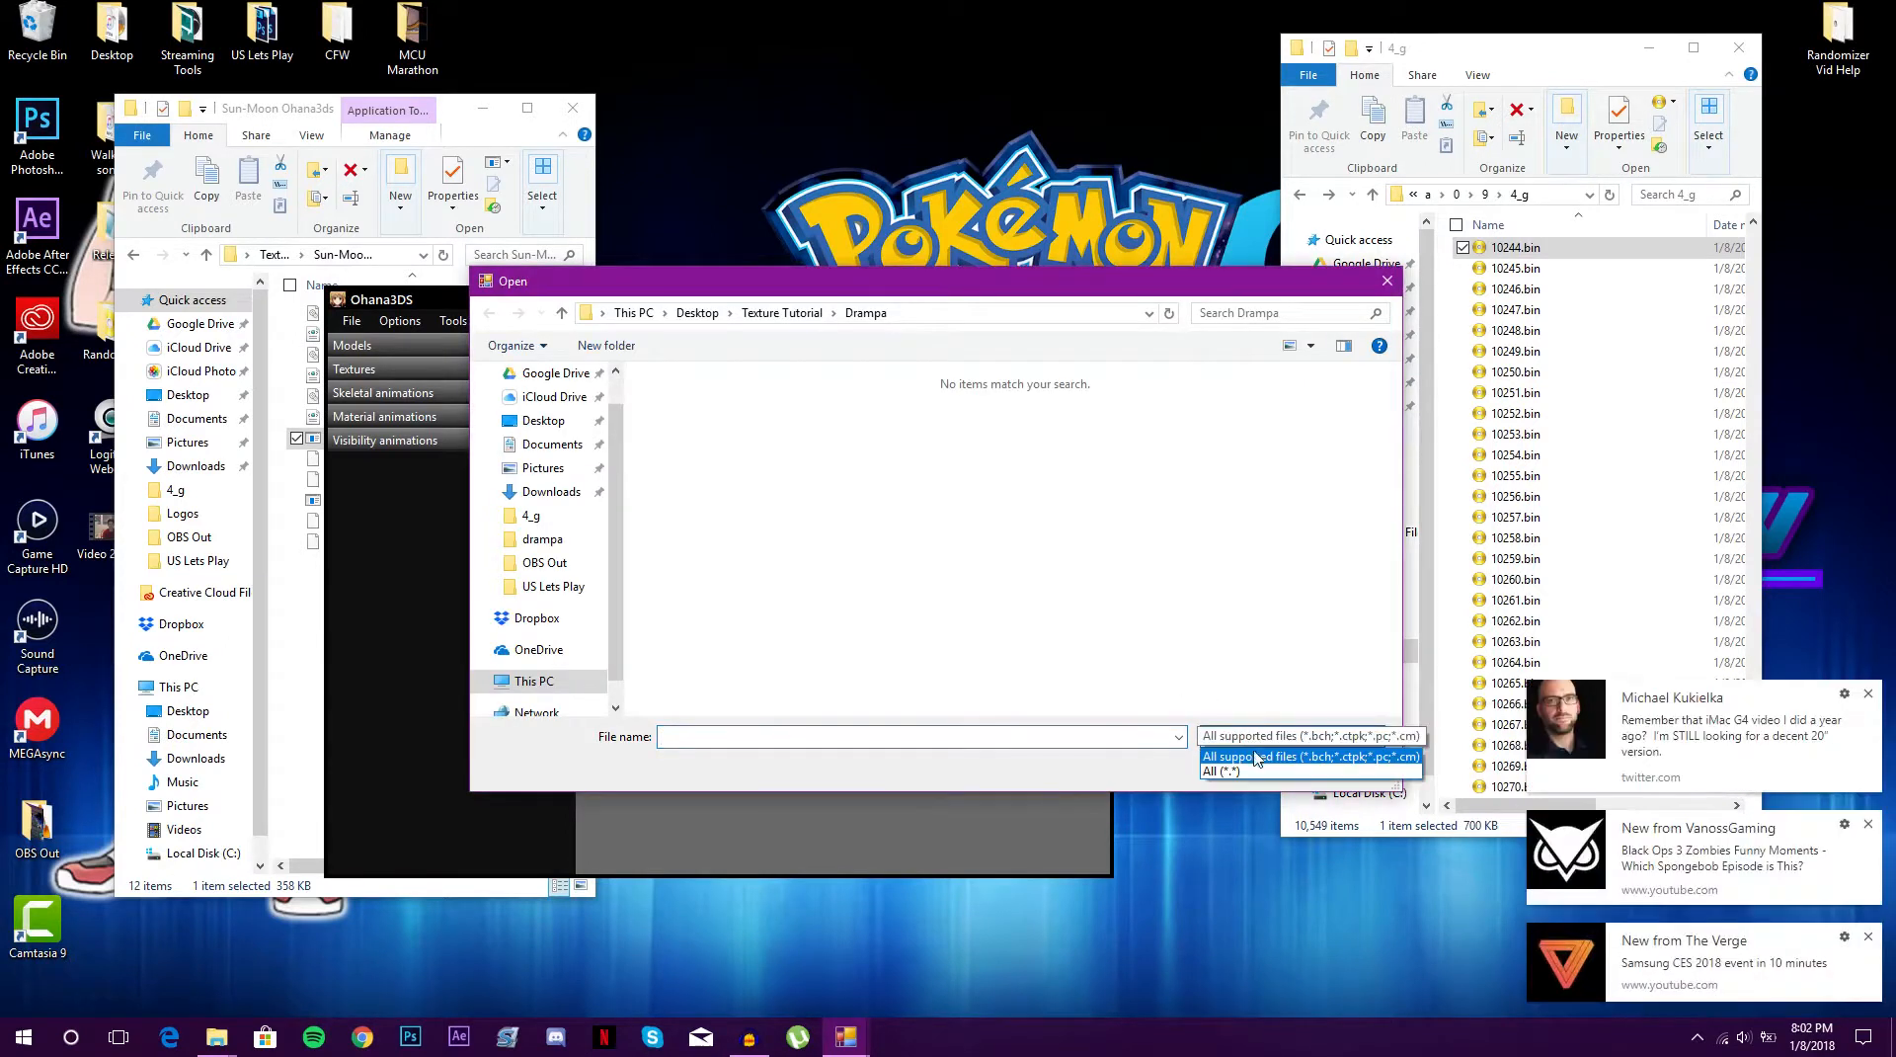
pyautogui.click(1225, 771)
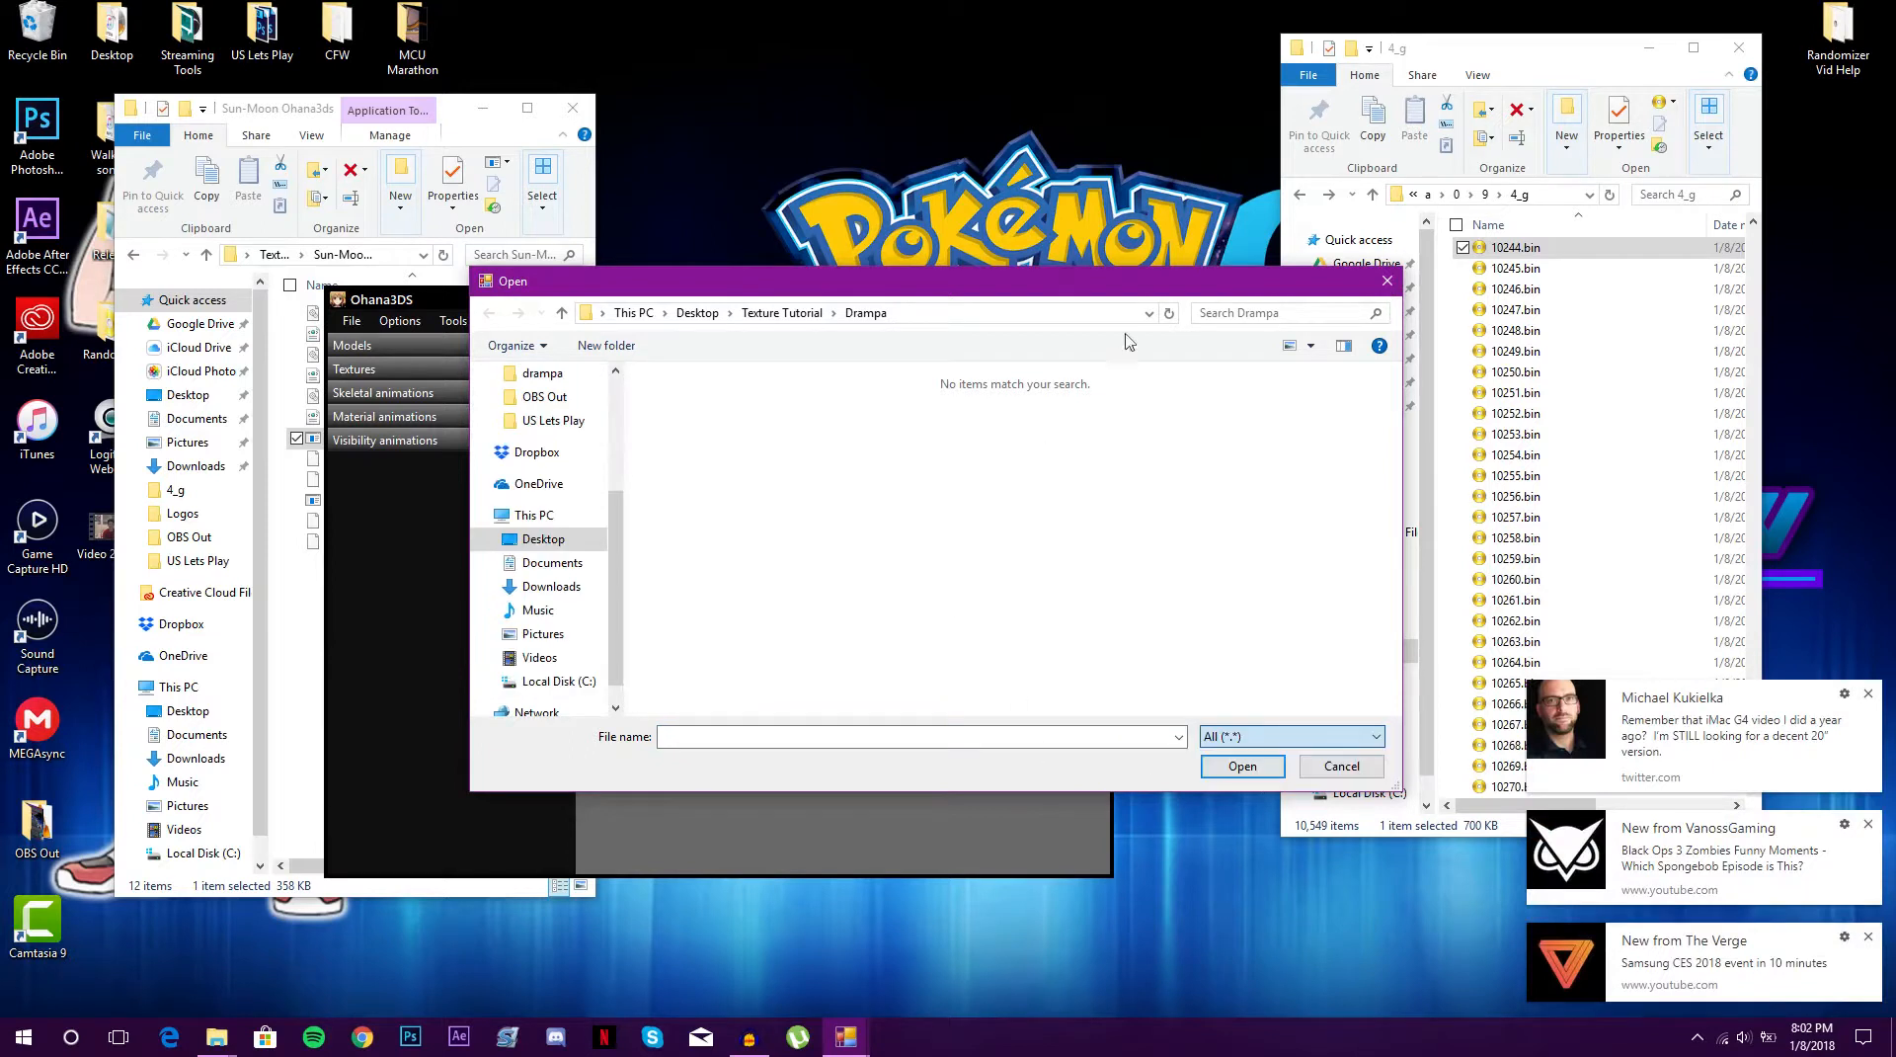
# Browse from the Desktop through Texture Tutorial, Ultra Moon Files, RomFS, a, 0 and 9 to the 4_g folder
pyautogui.click(708, 314)
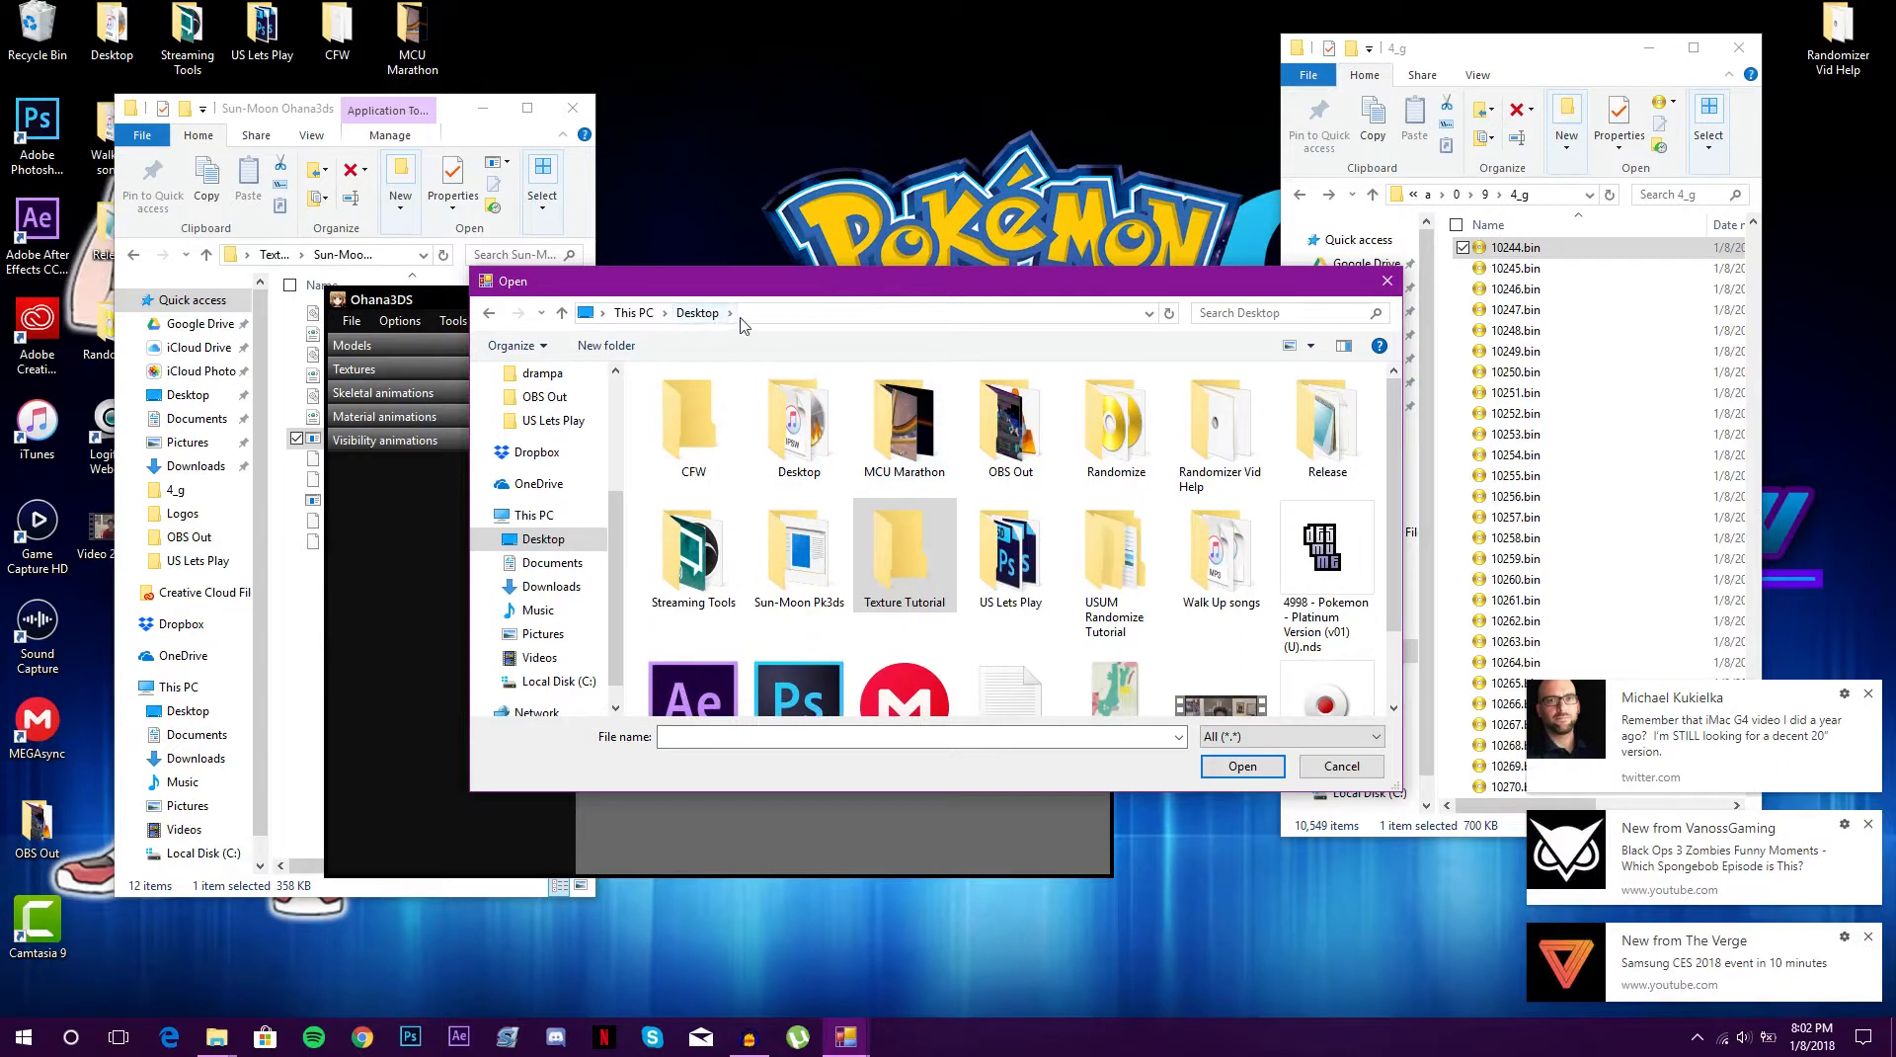
pyautogui.scroll(-1, 882, 400)
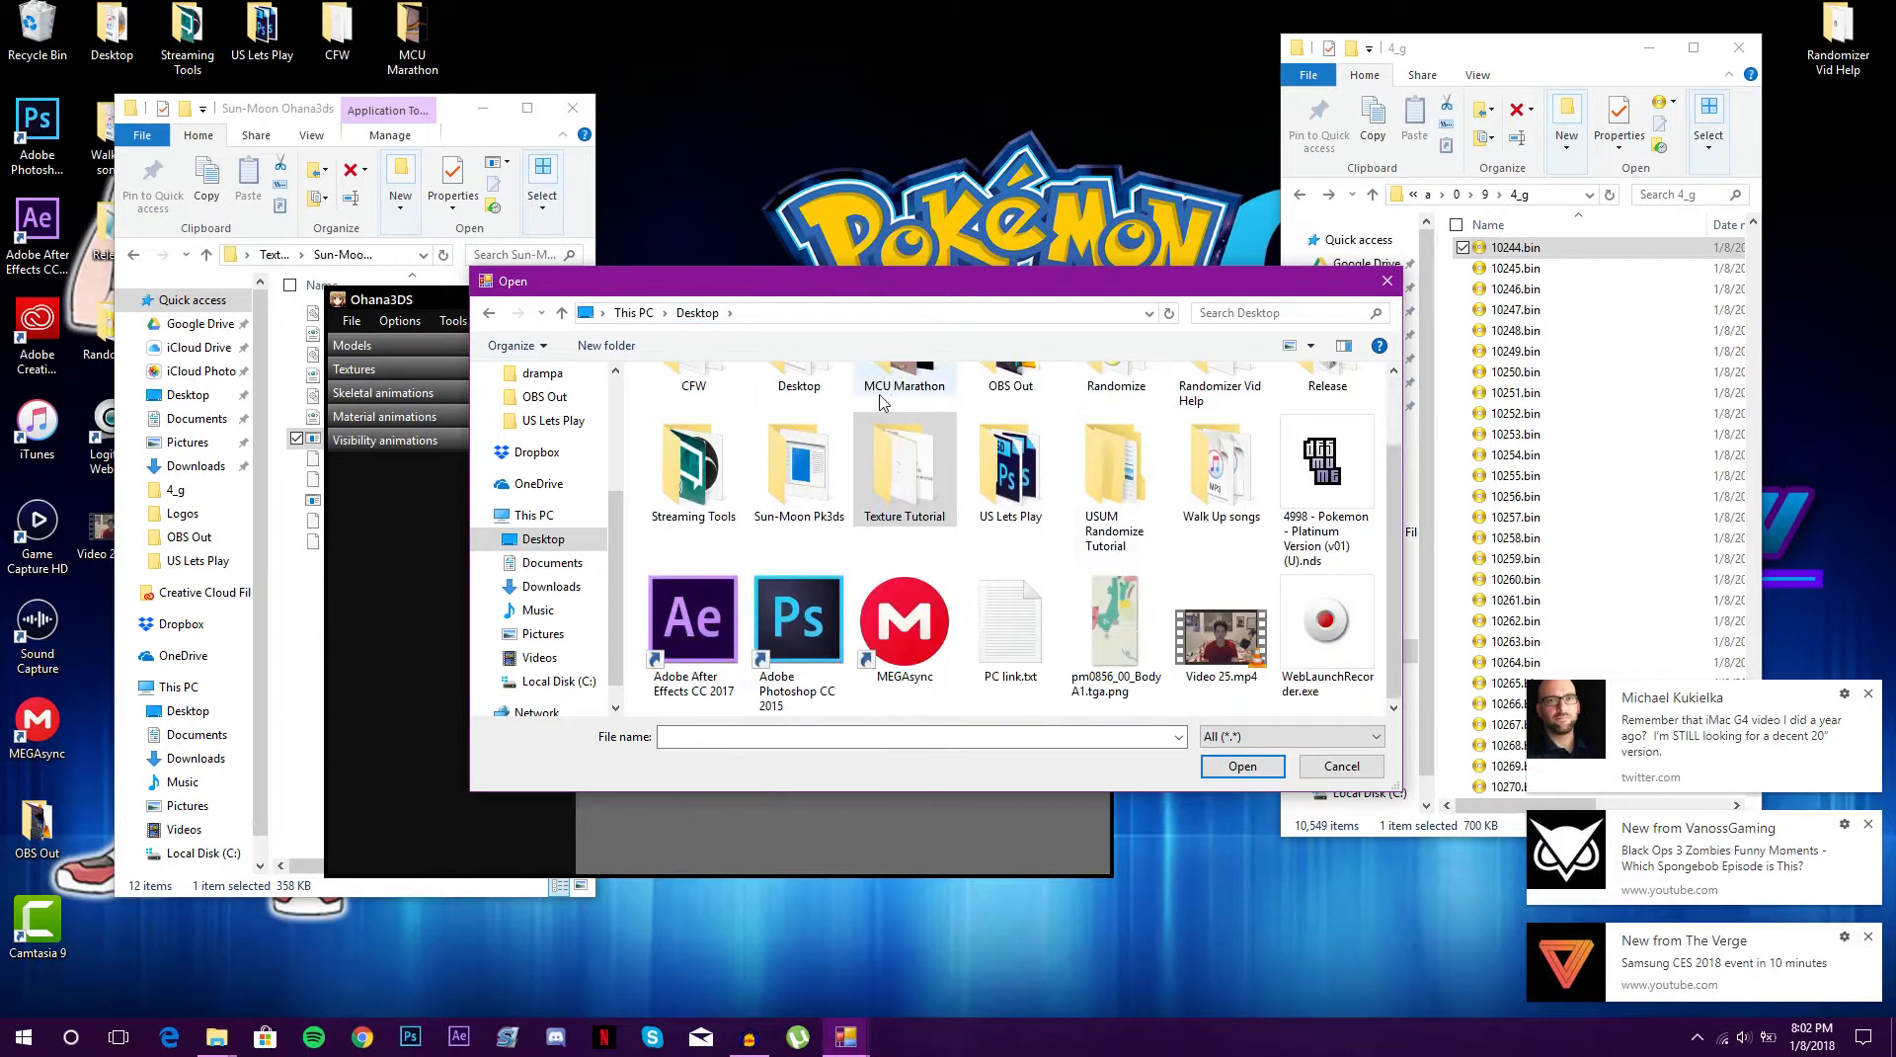
pyautogui.doubleClick(898, 465)
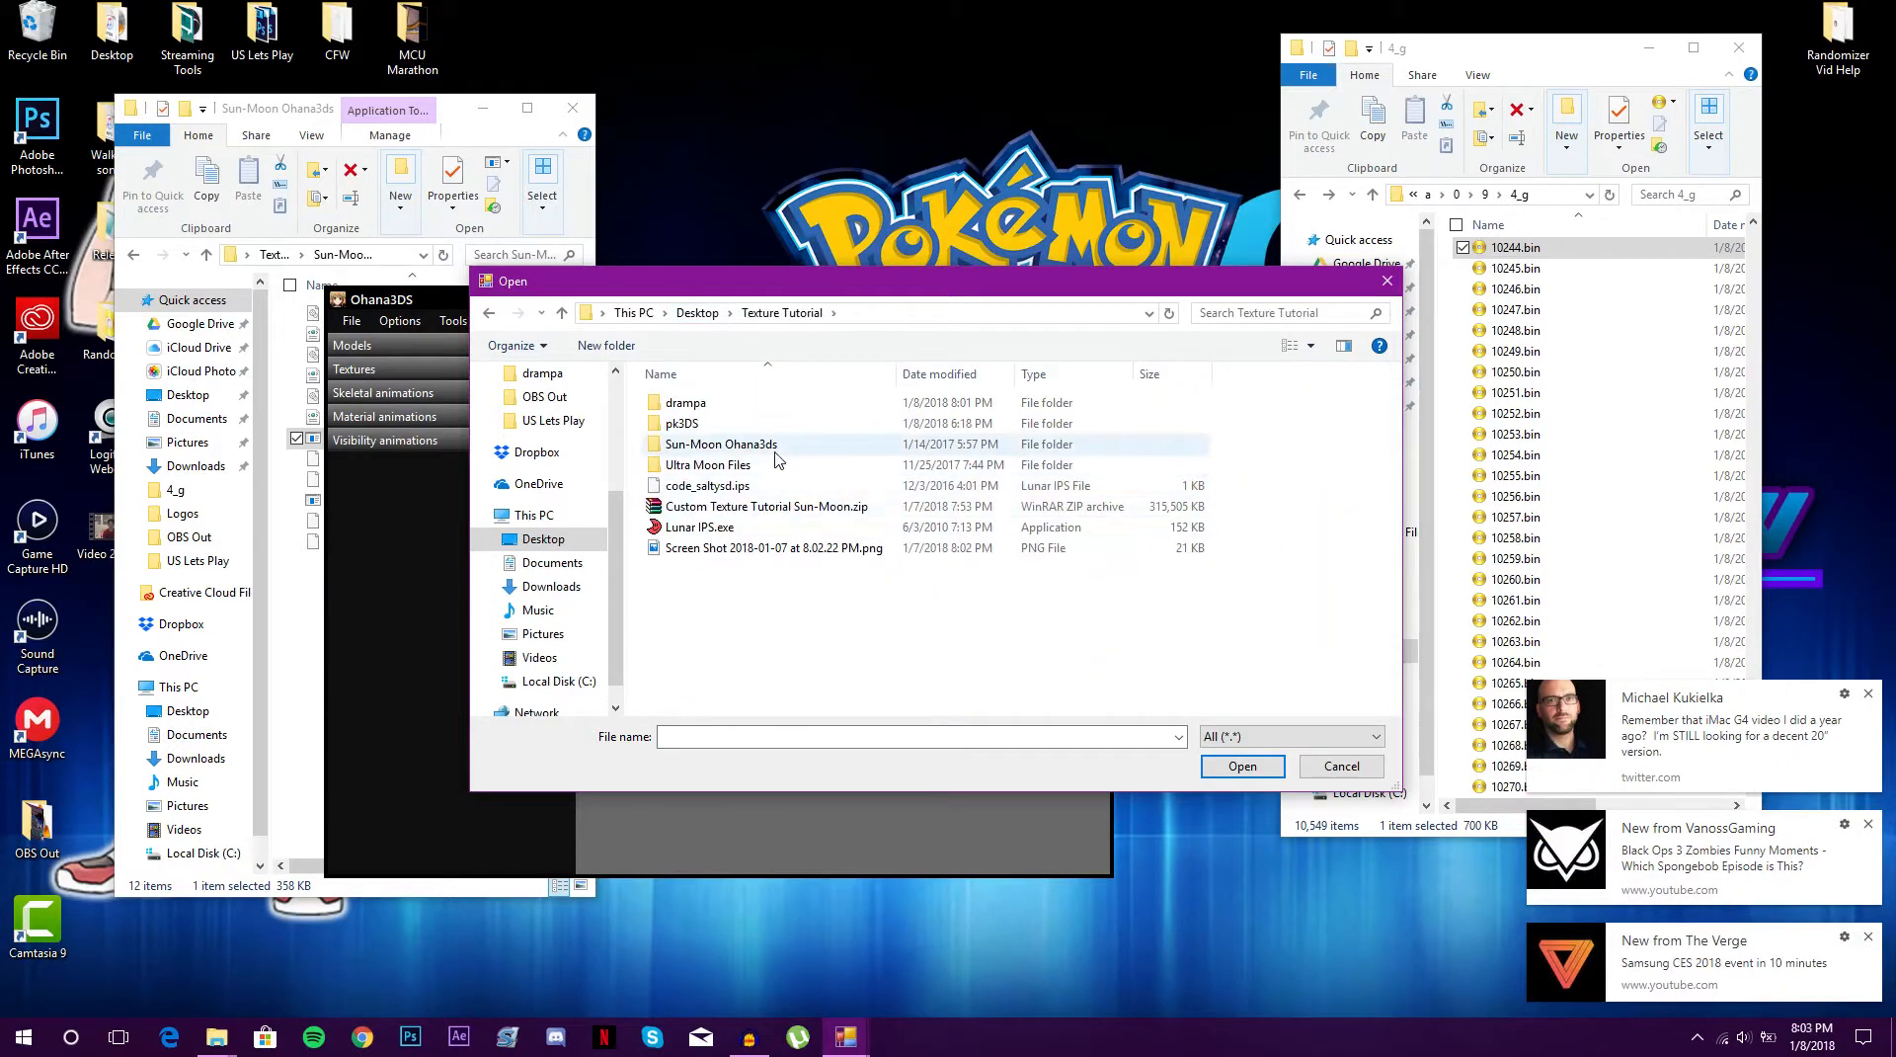
pyautogui.doubleClick(726, 466)
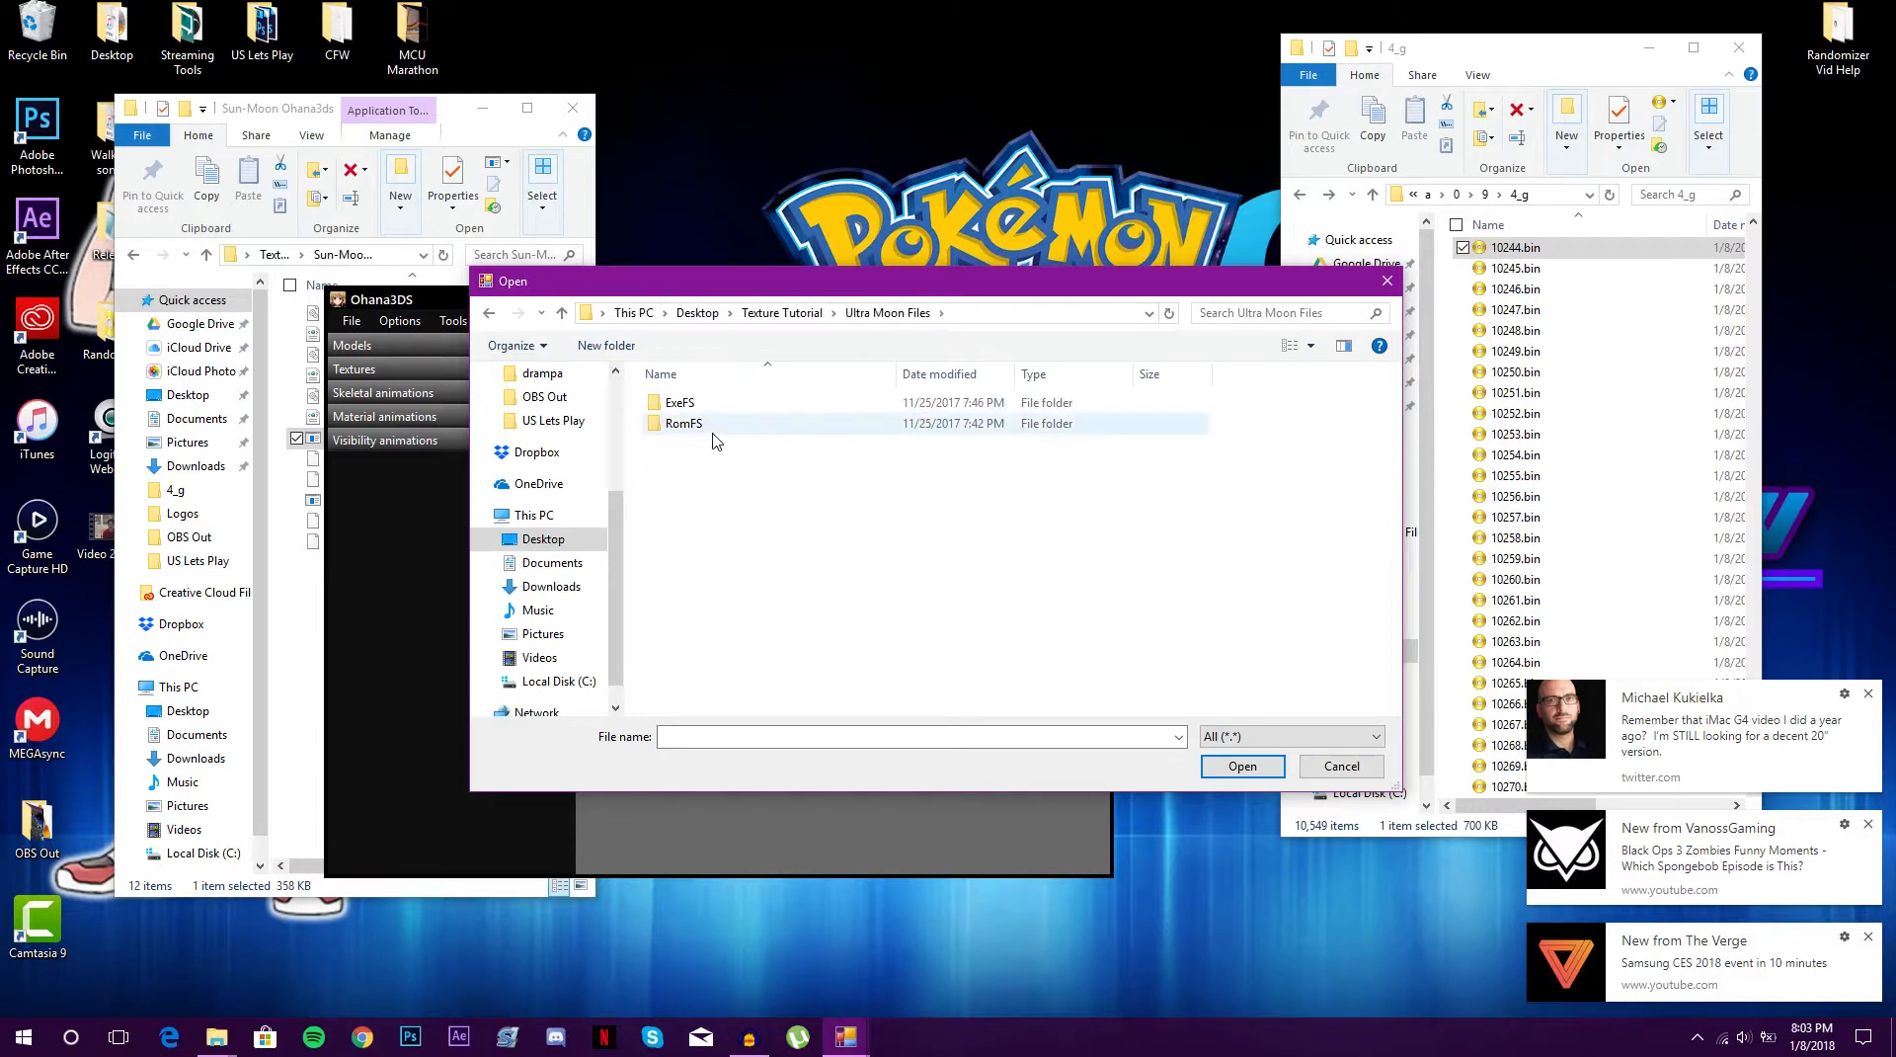
pyautogui.doubleClick(721, 427)
pyautogui.doubleClick(721, 428)
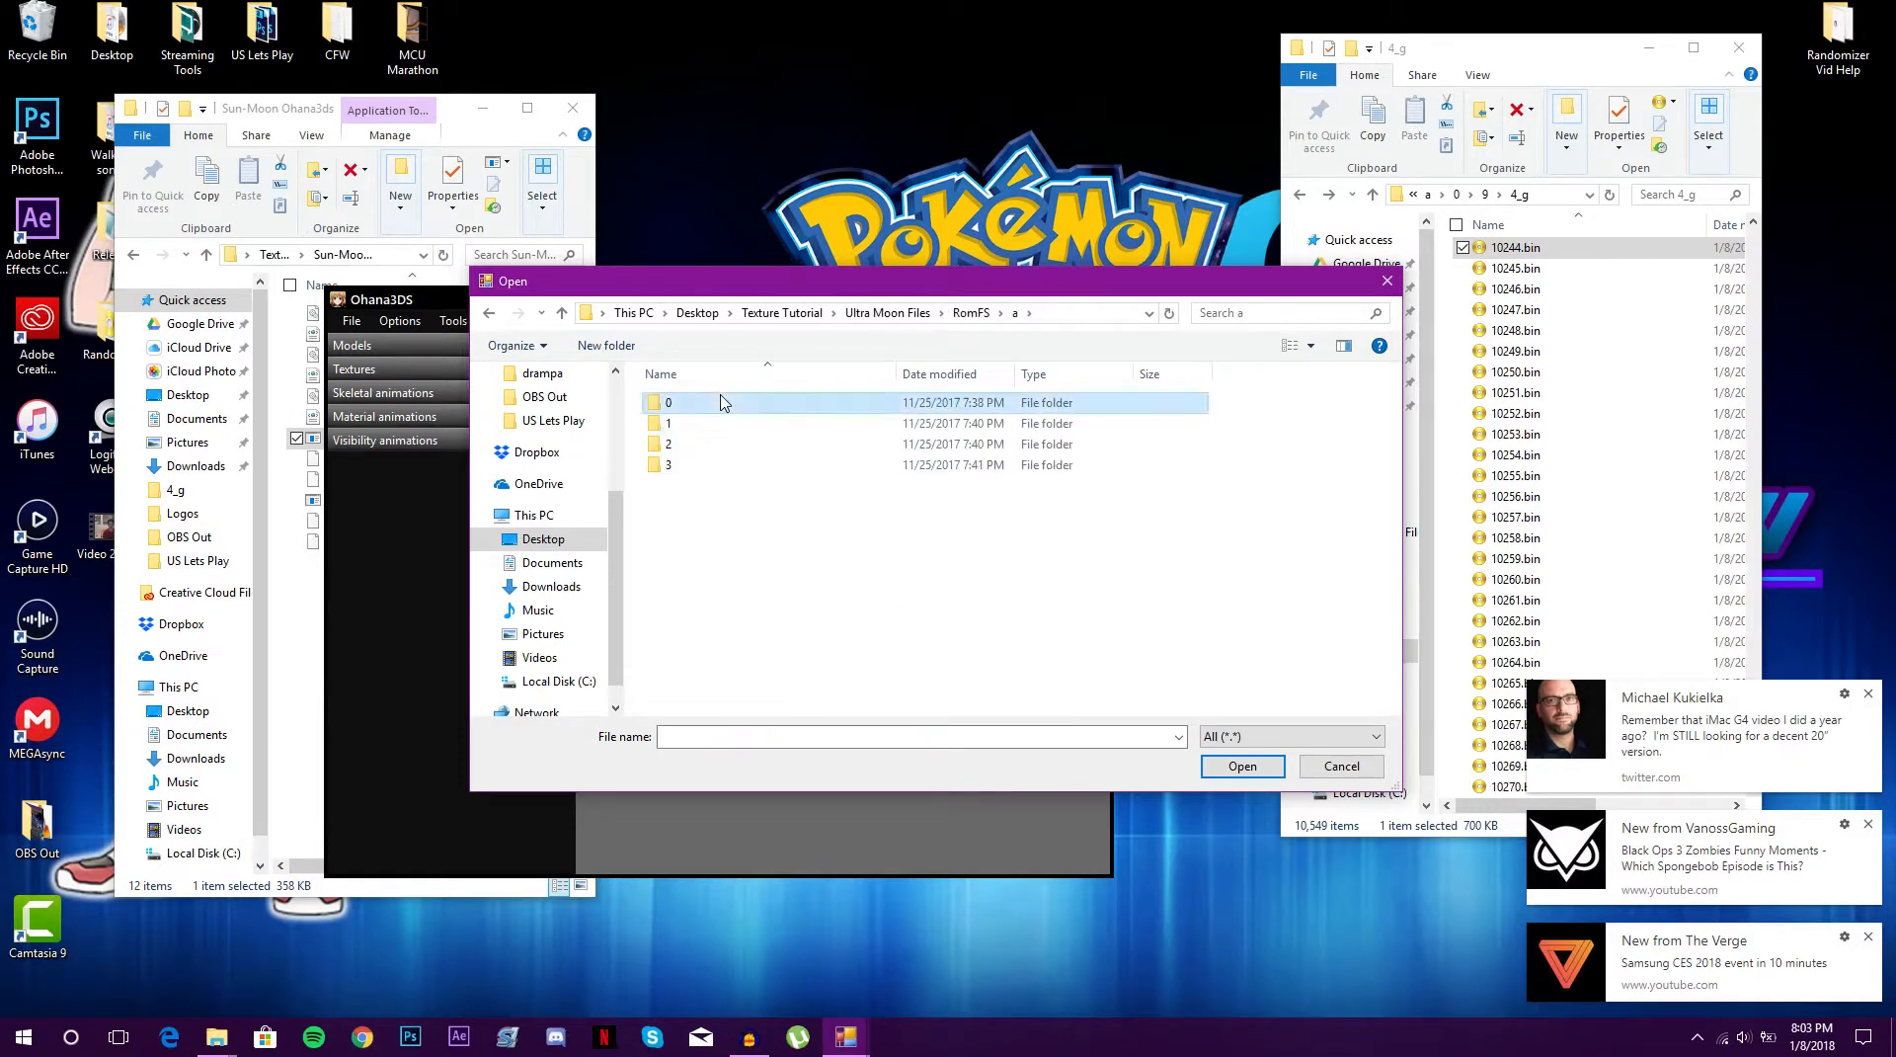
pyautogui.doubleClick(723, 403)
pyautogui.doubleClick(726, 591)
pyautogui.doubleClick(713, 402)
# Search the 4_g folder for 10244 and load 10244.bin into the texture replacer
pyautogui.click(1235, 314)
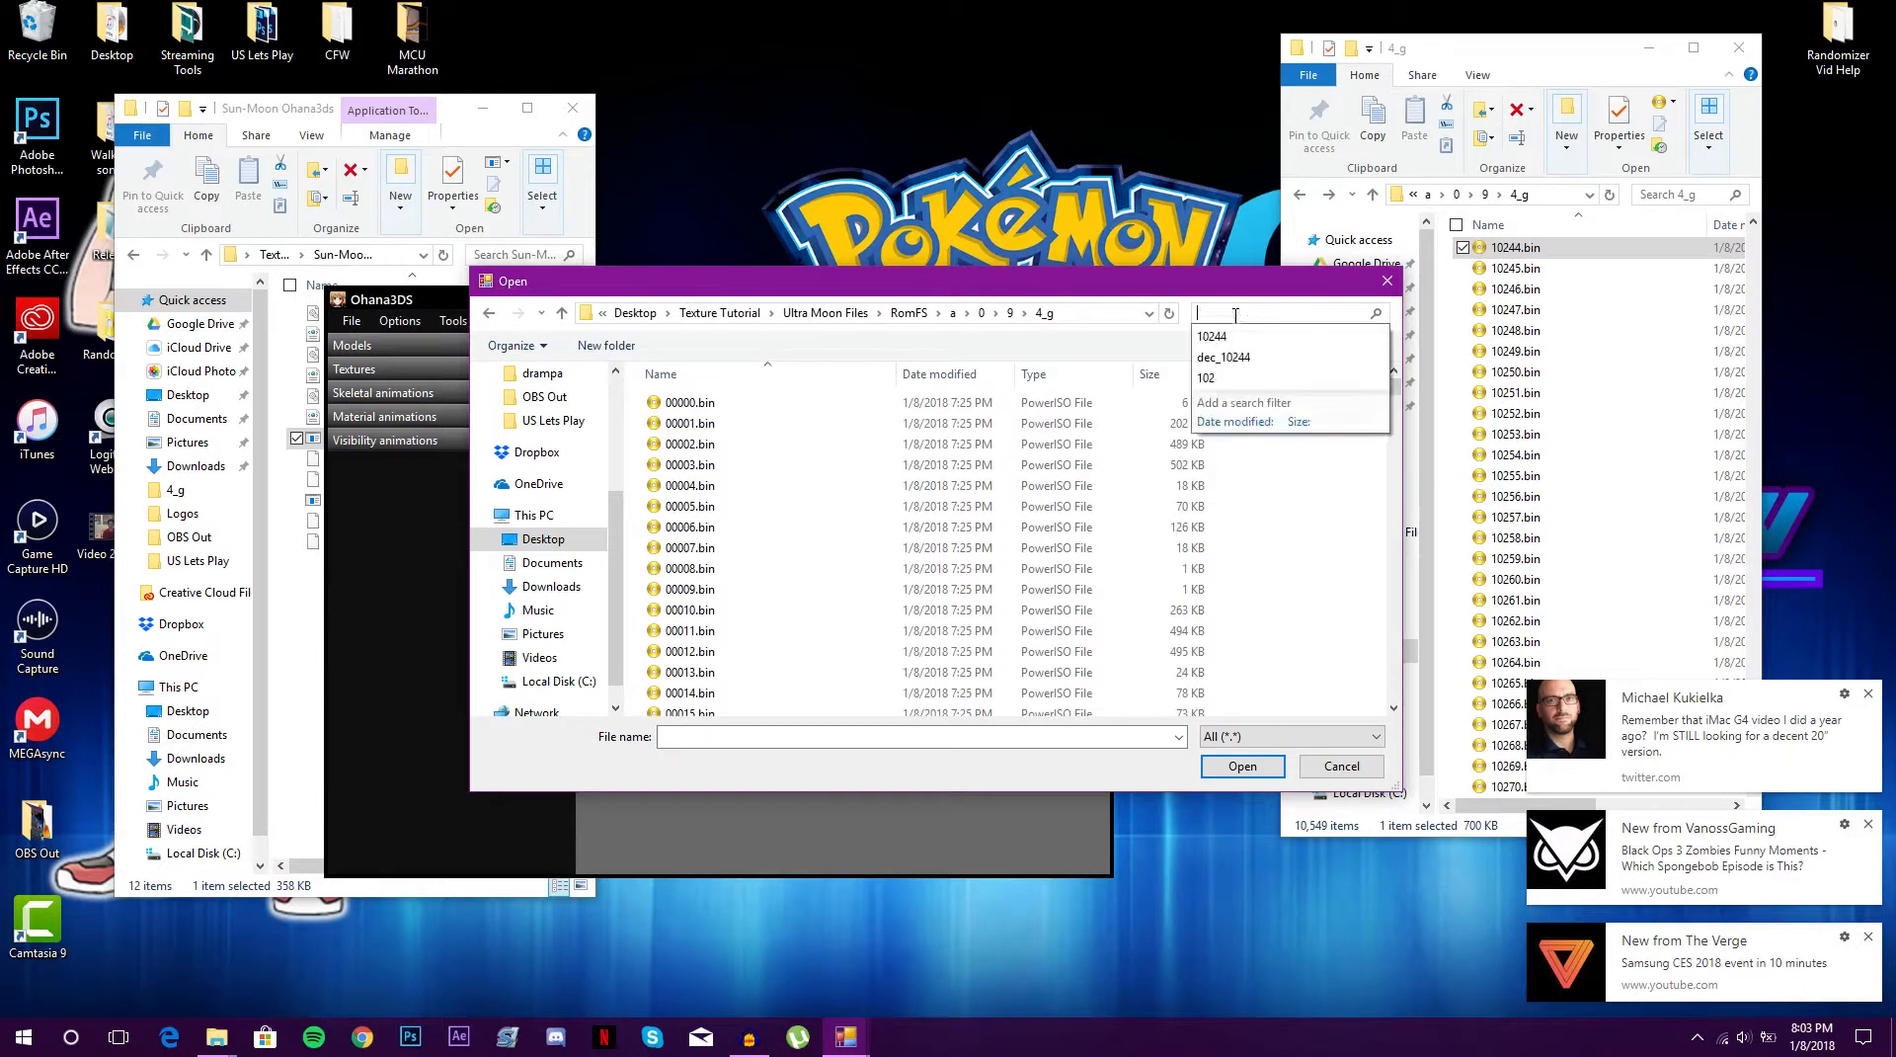
pyautogui.write('10244')
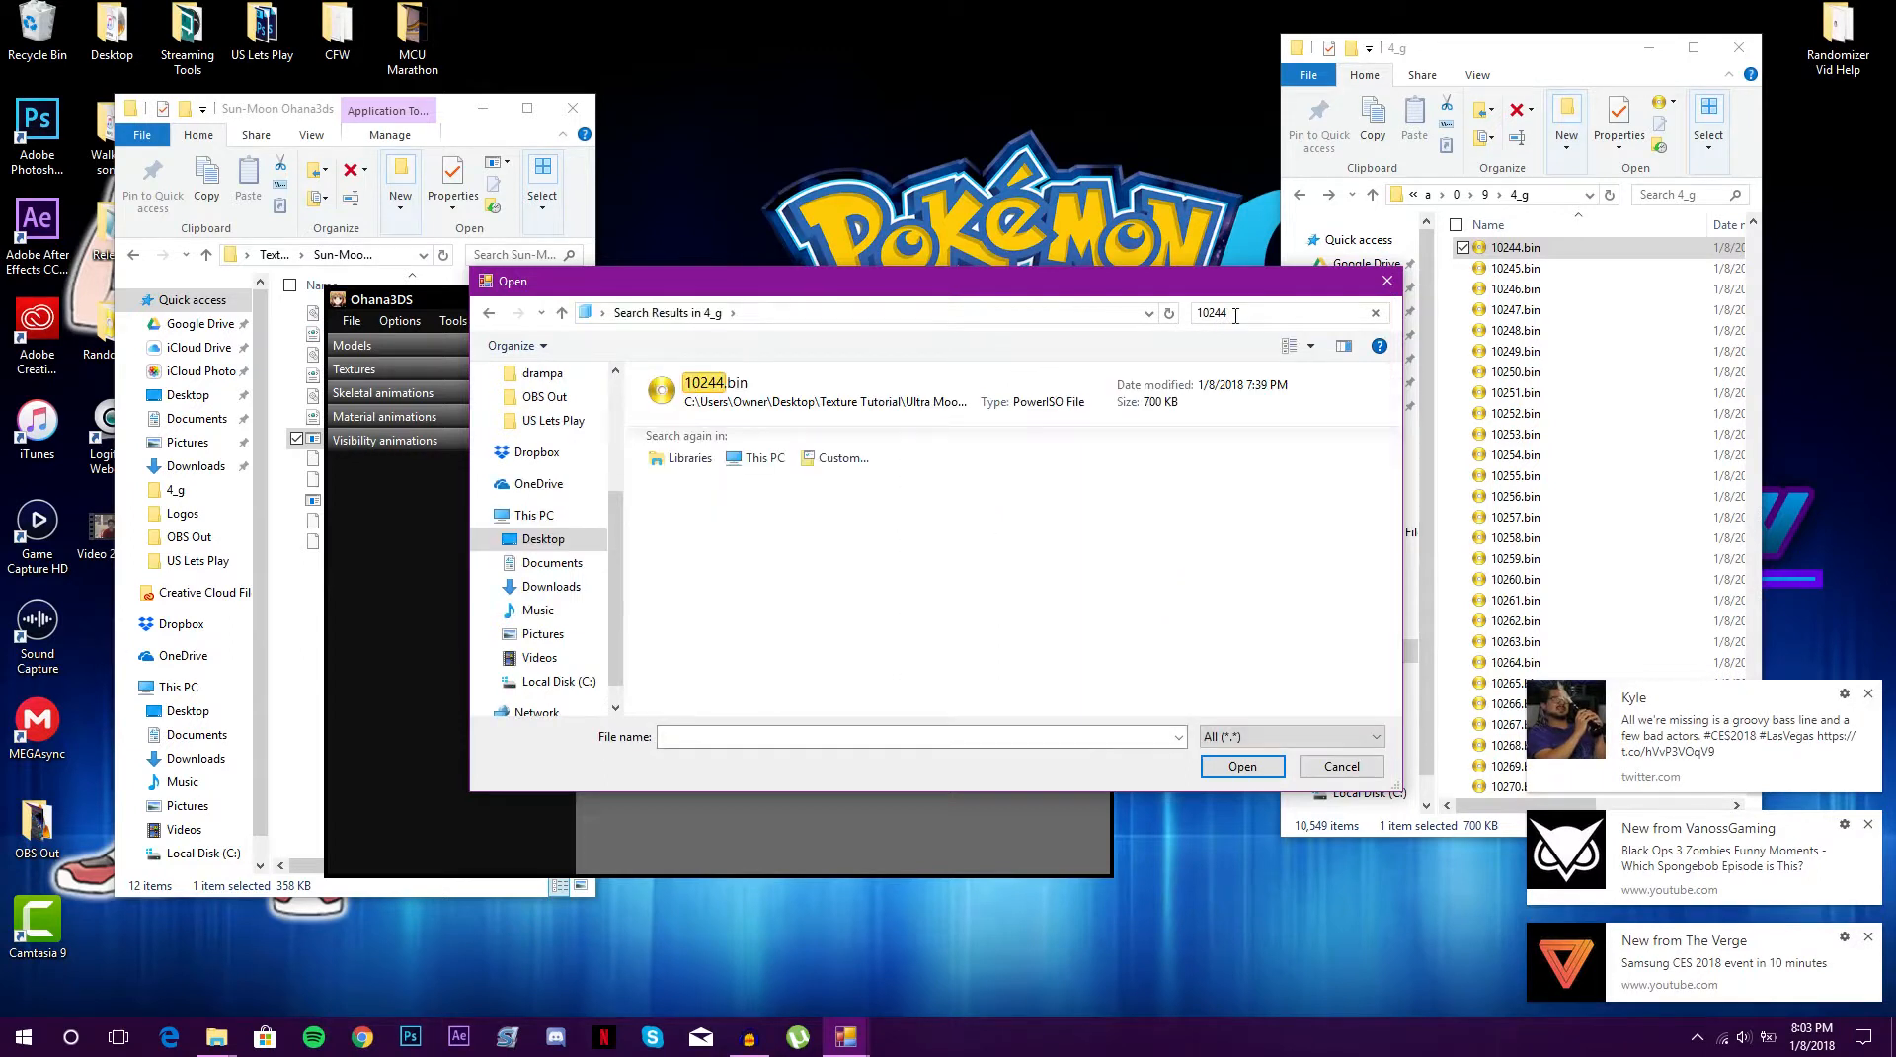
pyautogui.click(968, 391)
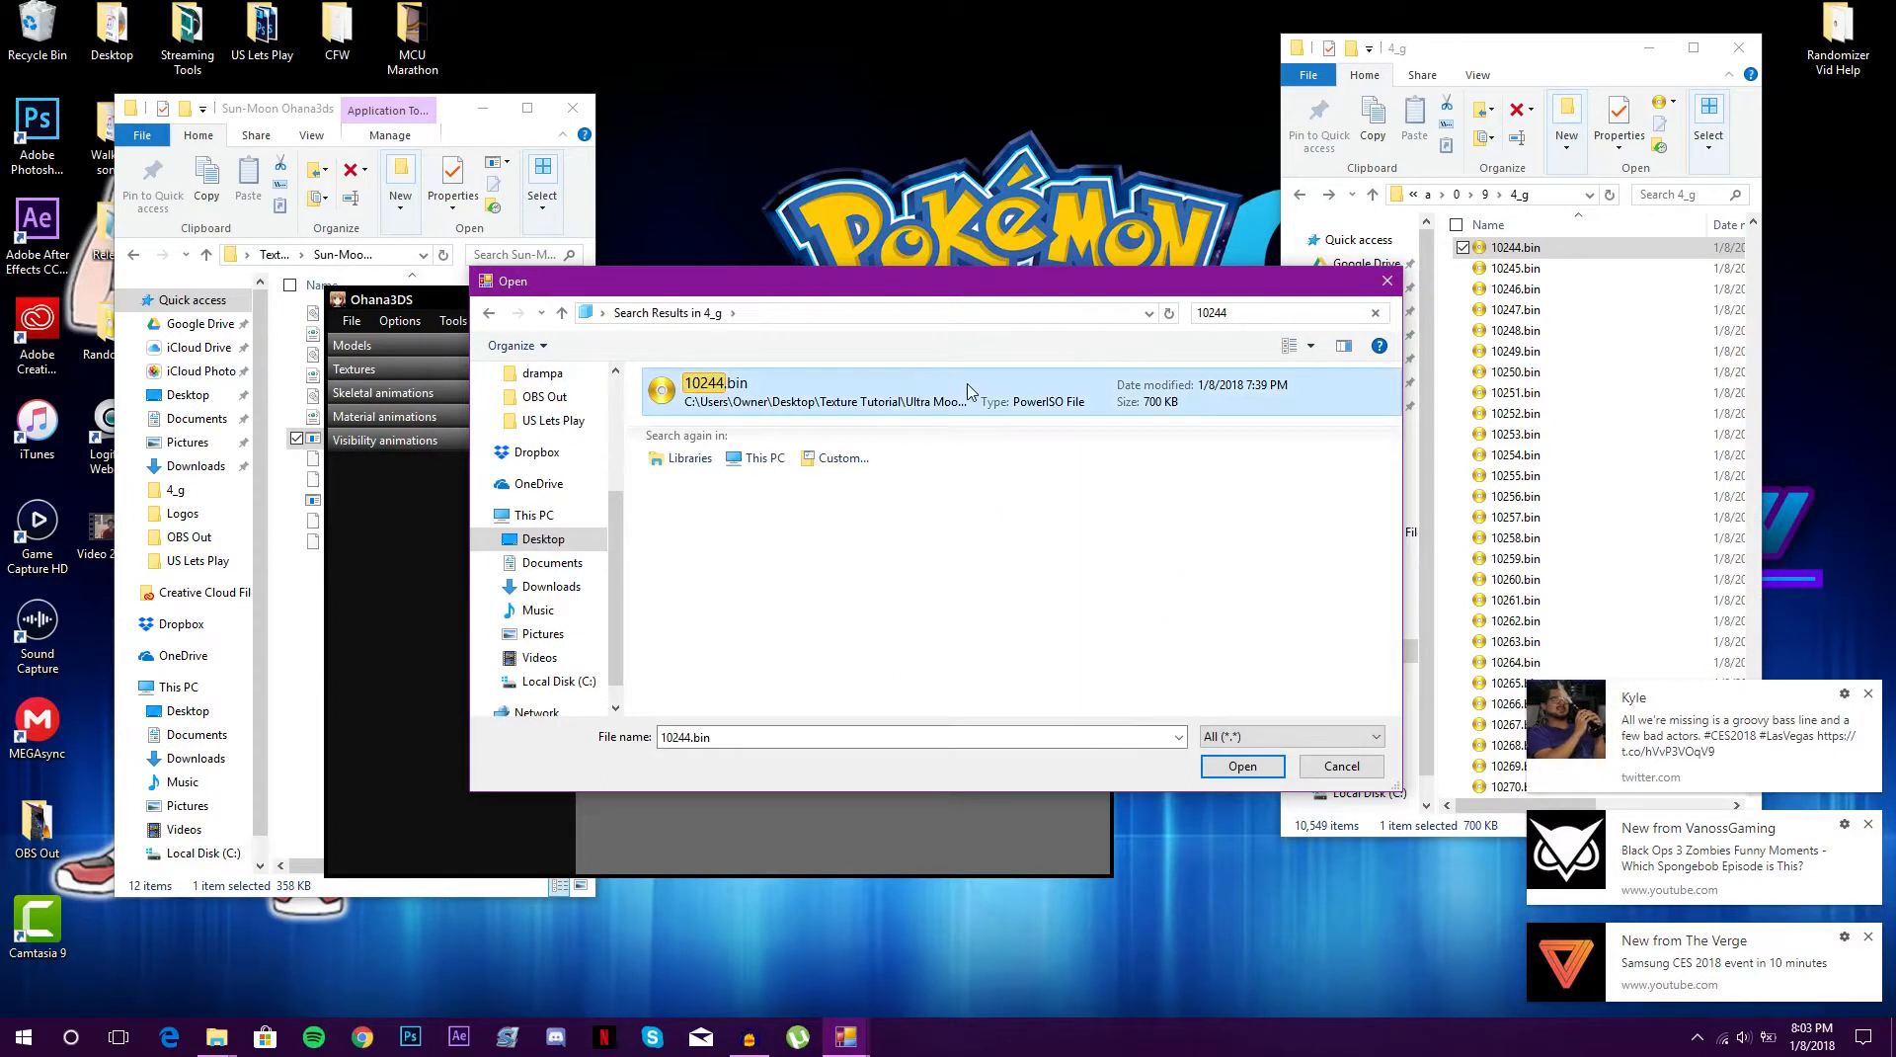
pyautogui.click(1279, 768)
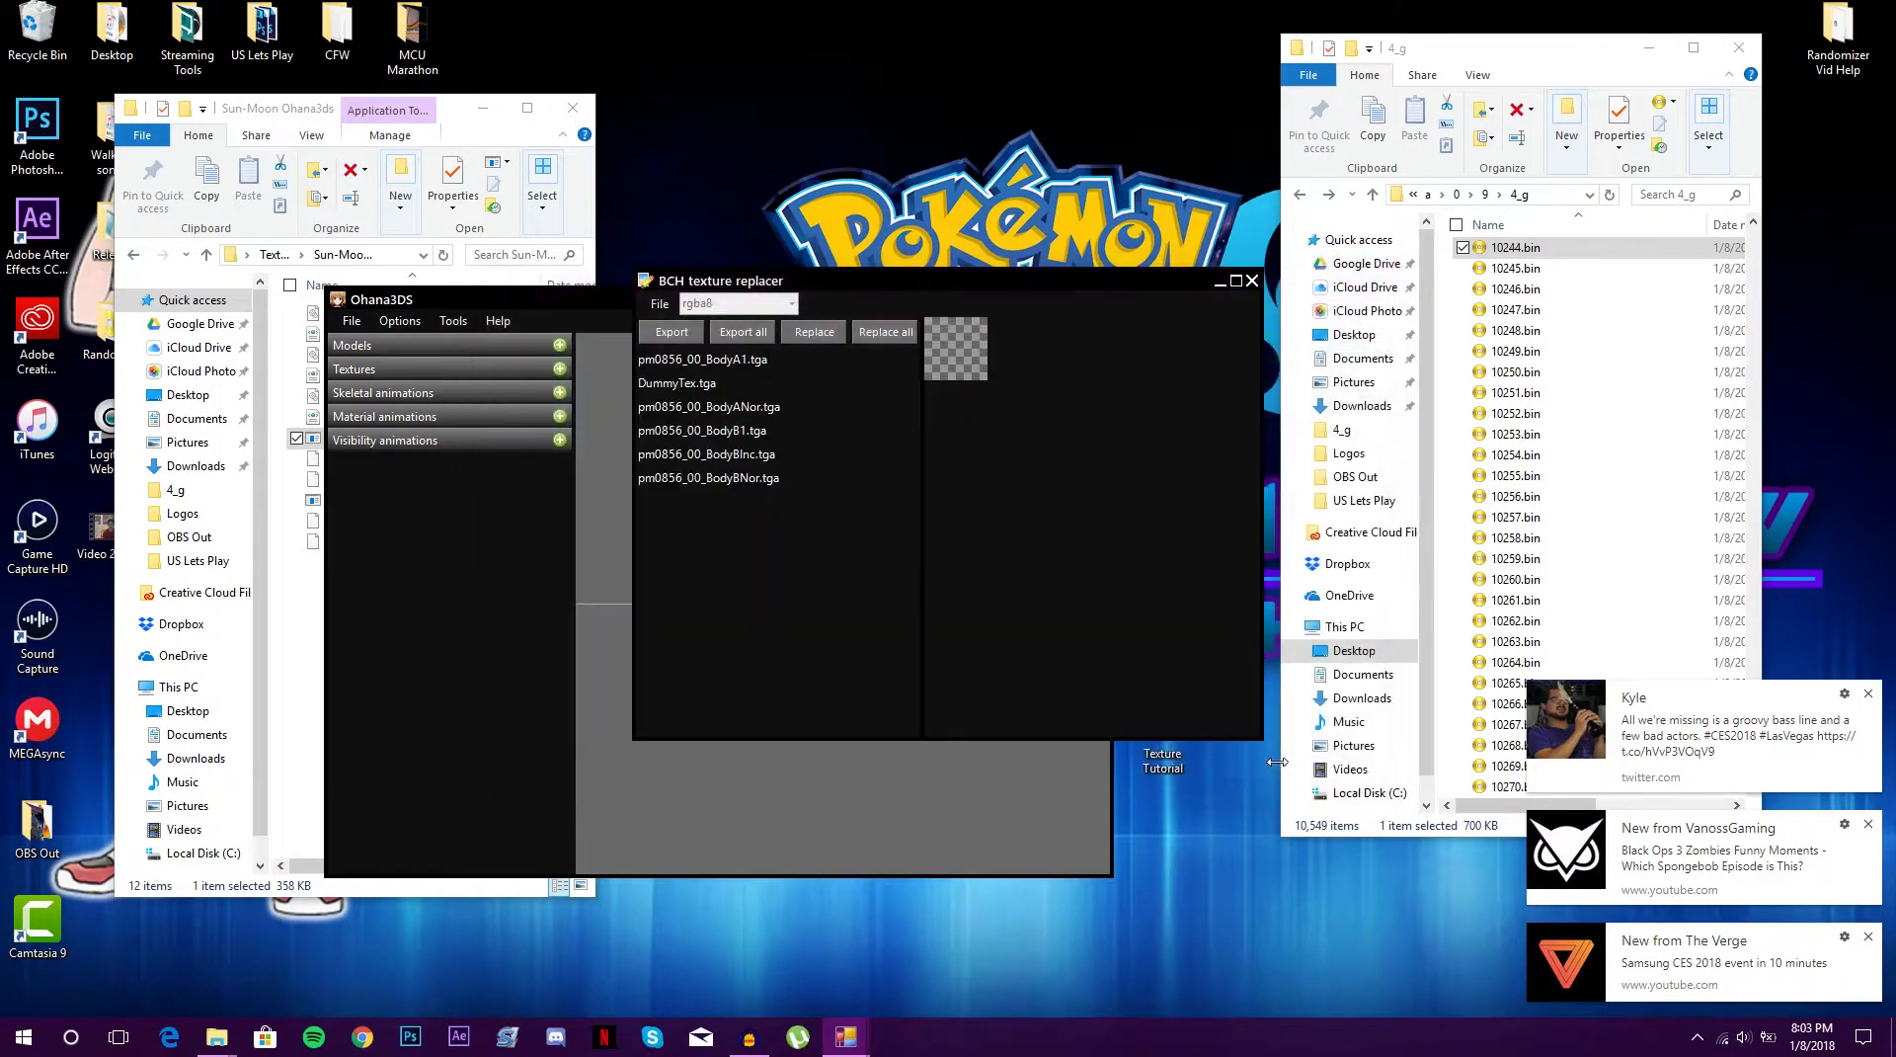
# Preview each of the textures loaded from 10244.bin, ending on pm0856_00_BodyA1.tga
pyautogui.click(744, 361)
pyautogui.click(740, 387)
pyautogui.click(737, 451)
pyautogui.click(756, 408)
pyautogui.click(760, 435)
pyautogui.click(760, 481)
pyautogui.click(760, 458)
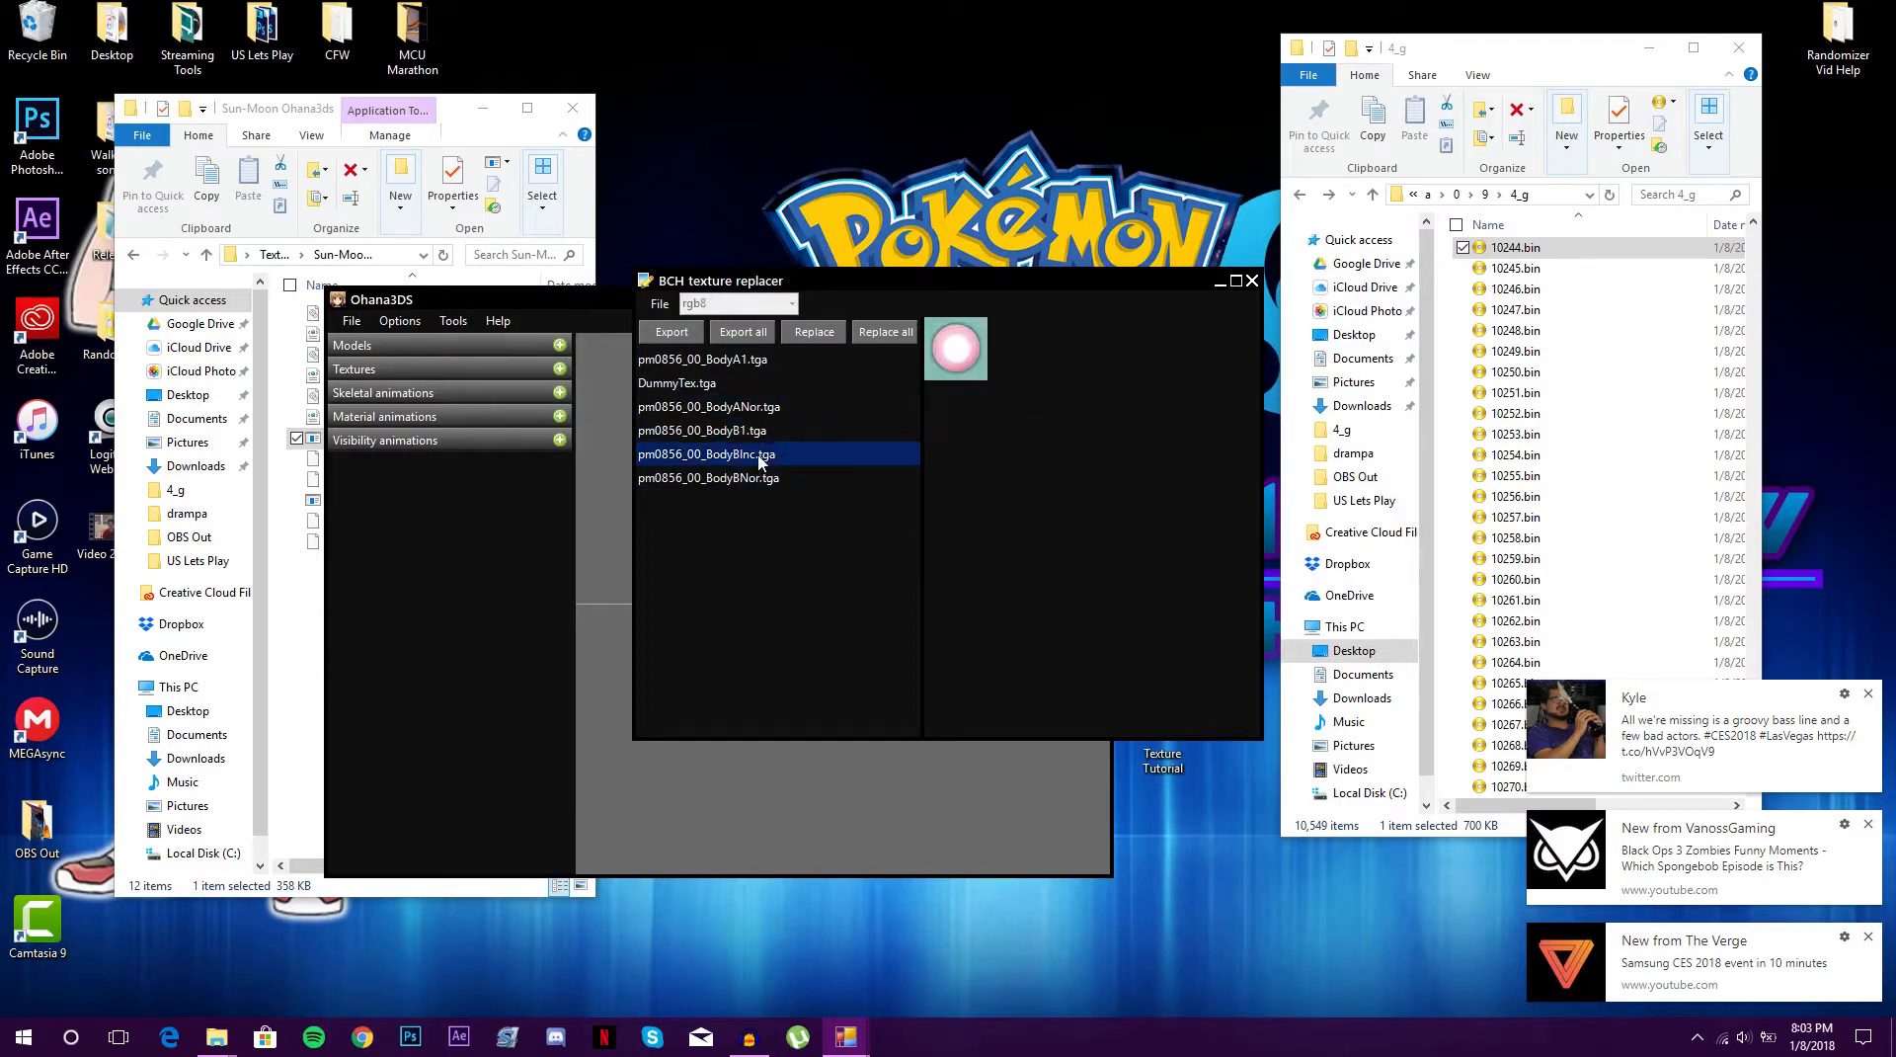
pyautogui.click(761, 429)
pyautogui.click(761, 409)
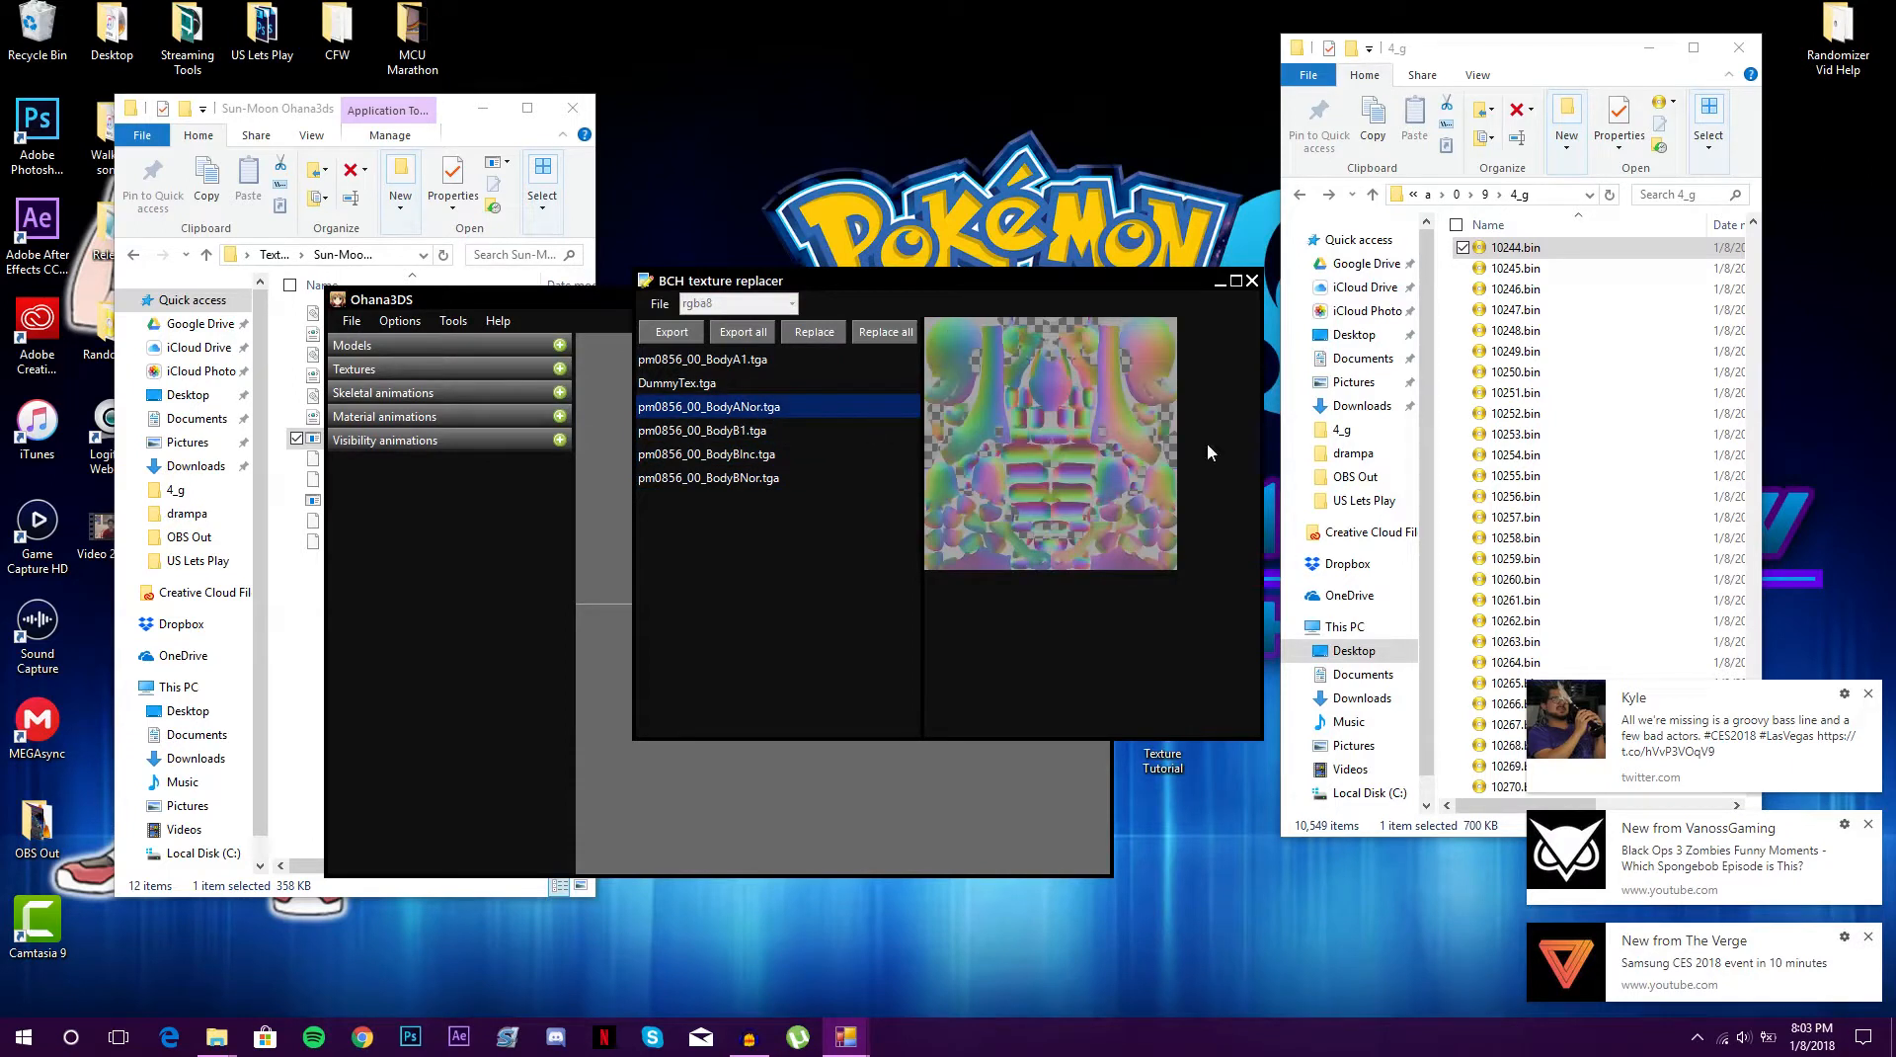
pyautogui.click(727, 362)
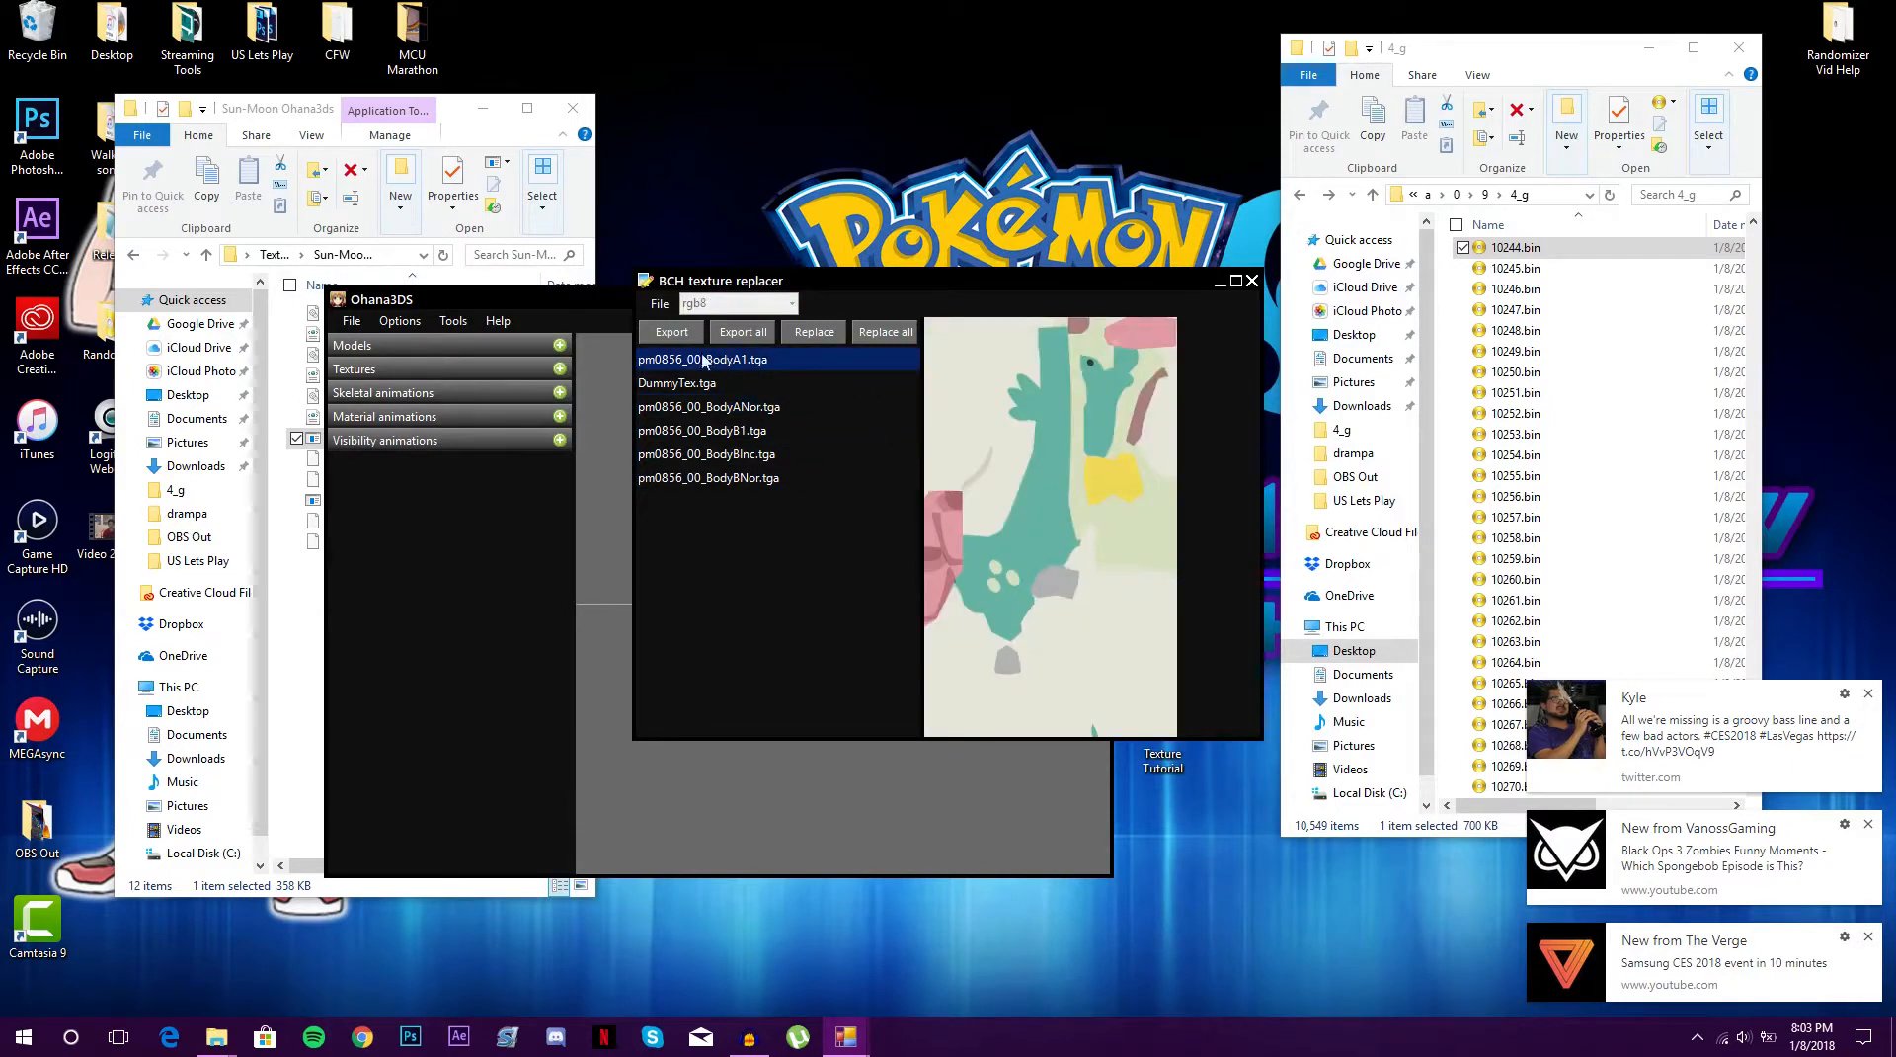
# Replace all textures in the loaded file with the images from the drampa folder inside Texture Tutorial
pyautogui.click(893, 341)
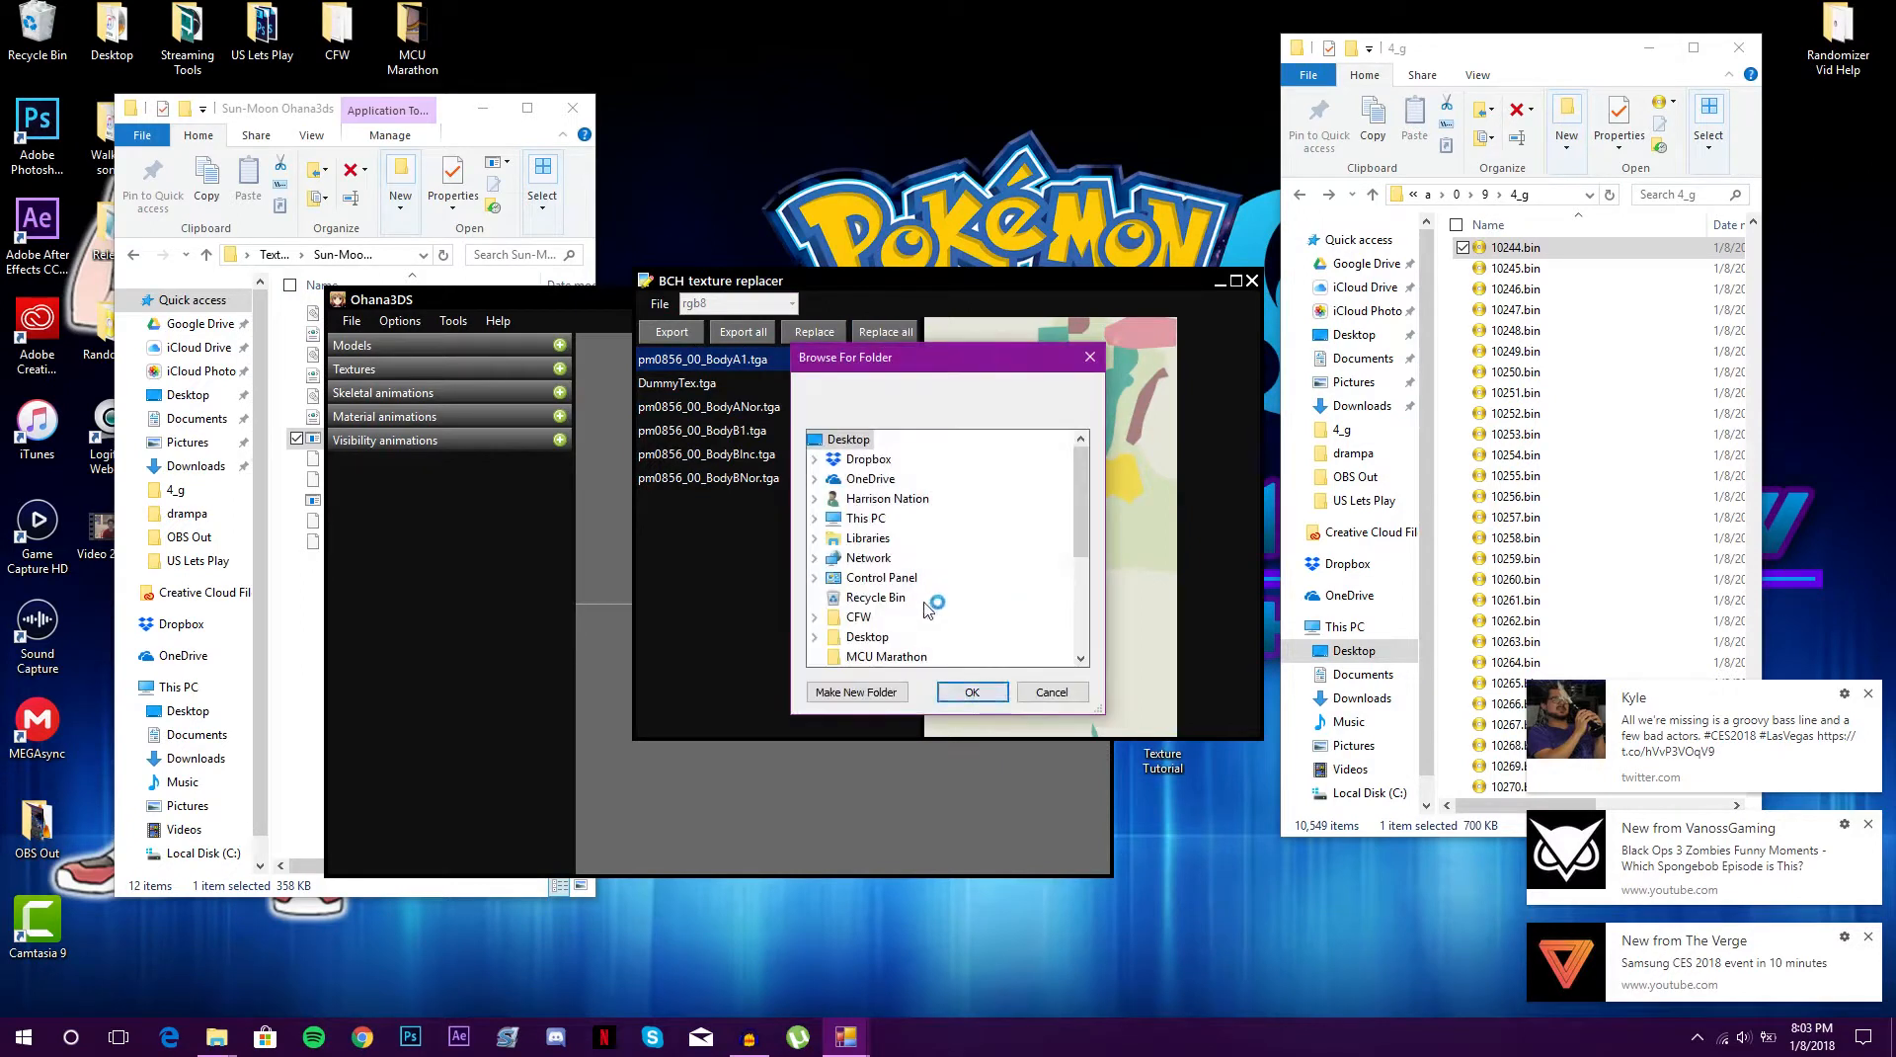
pyautogui.scroll(-2, 928, 609)
pyautogui.scroll(-1, 948, 593)
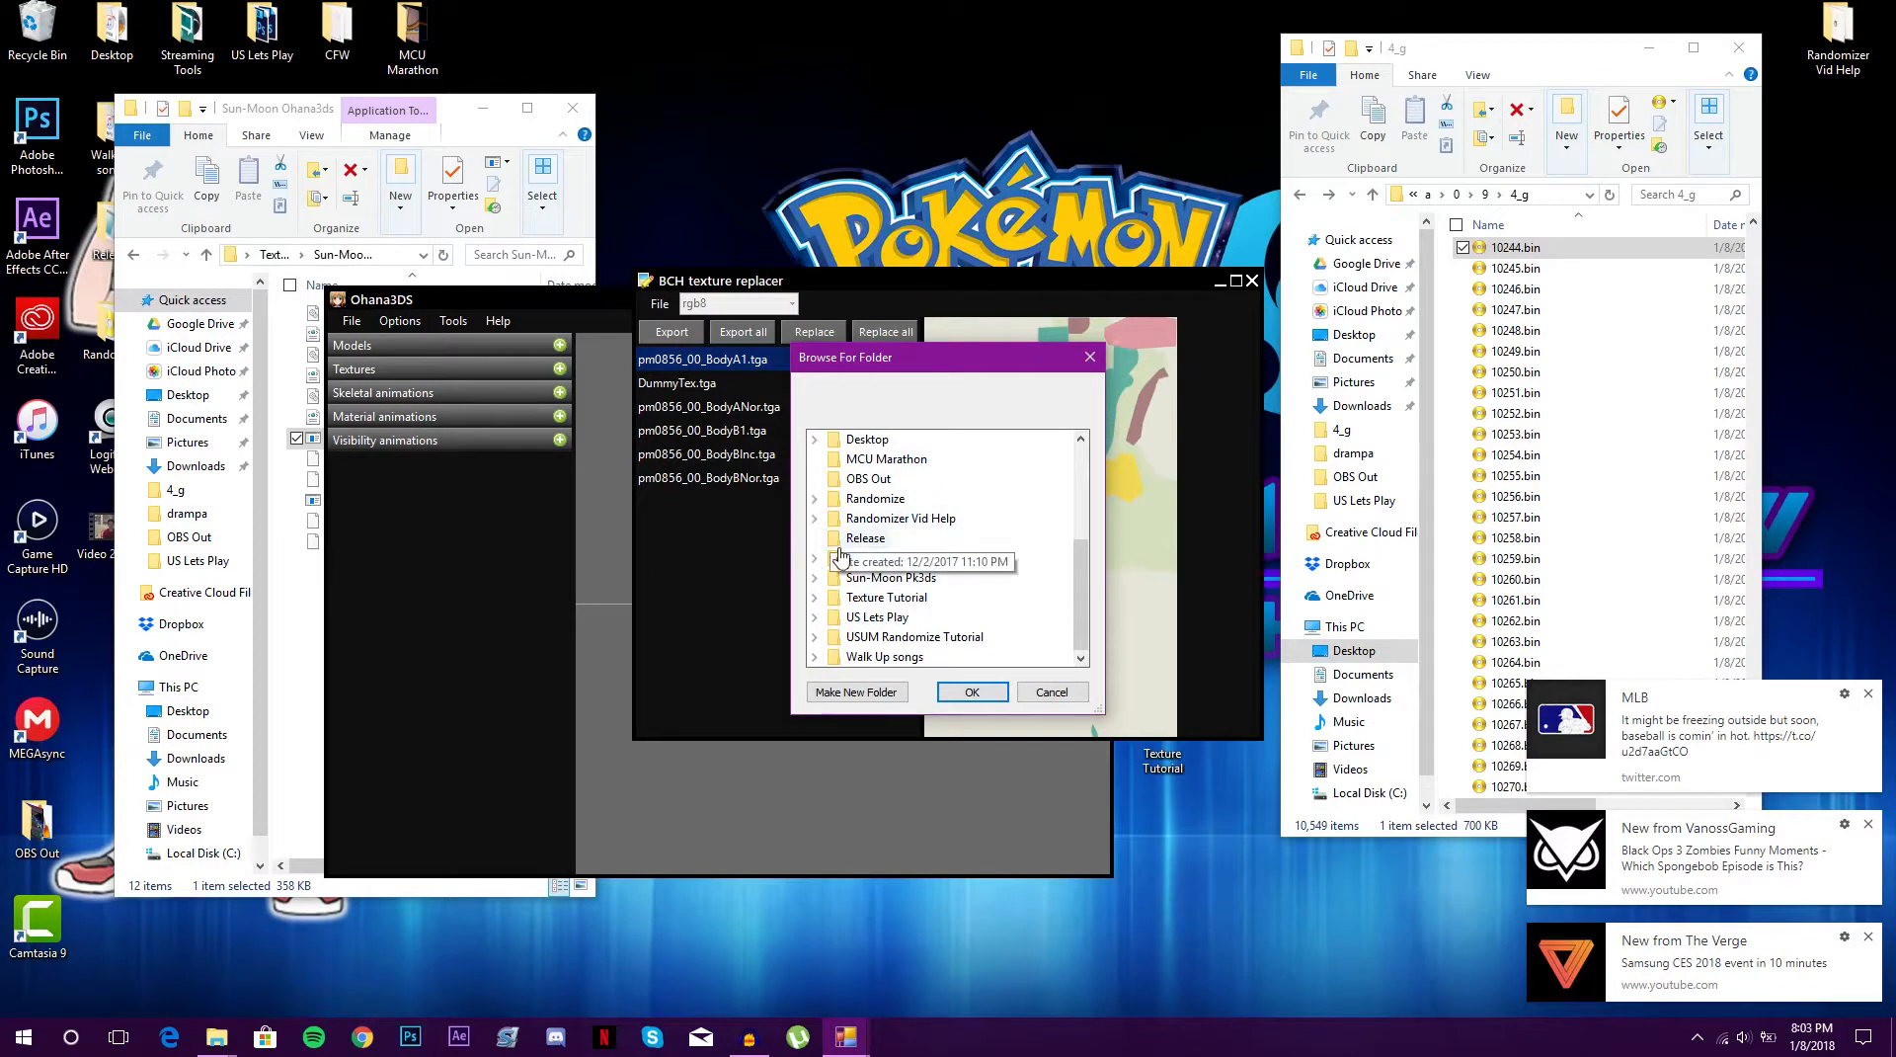
pyautogui.click(814, 596)
pyautogui.click(875, 605)
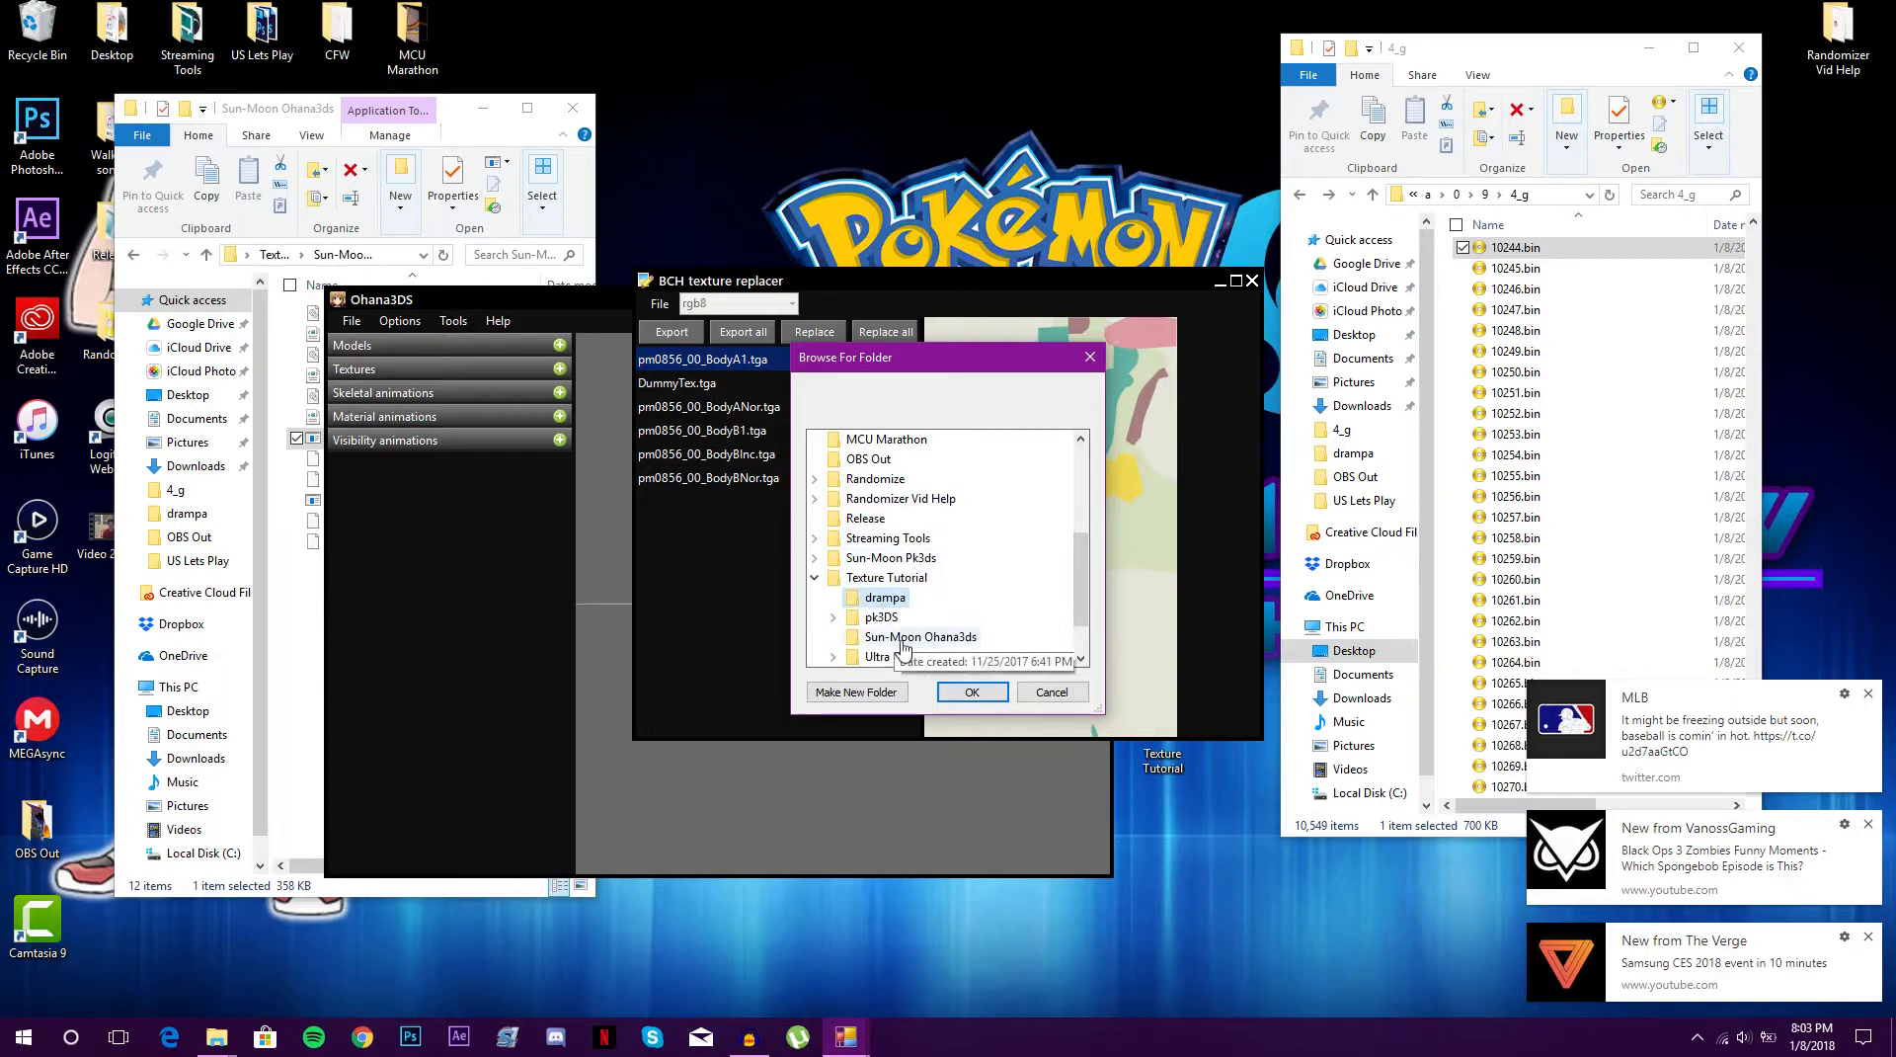
pyautogui.click(971, 693)
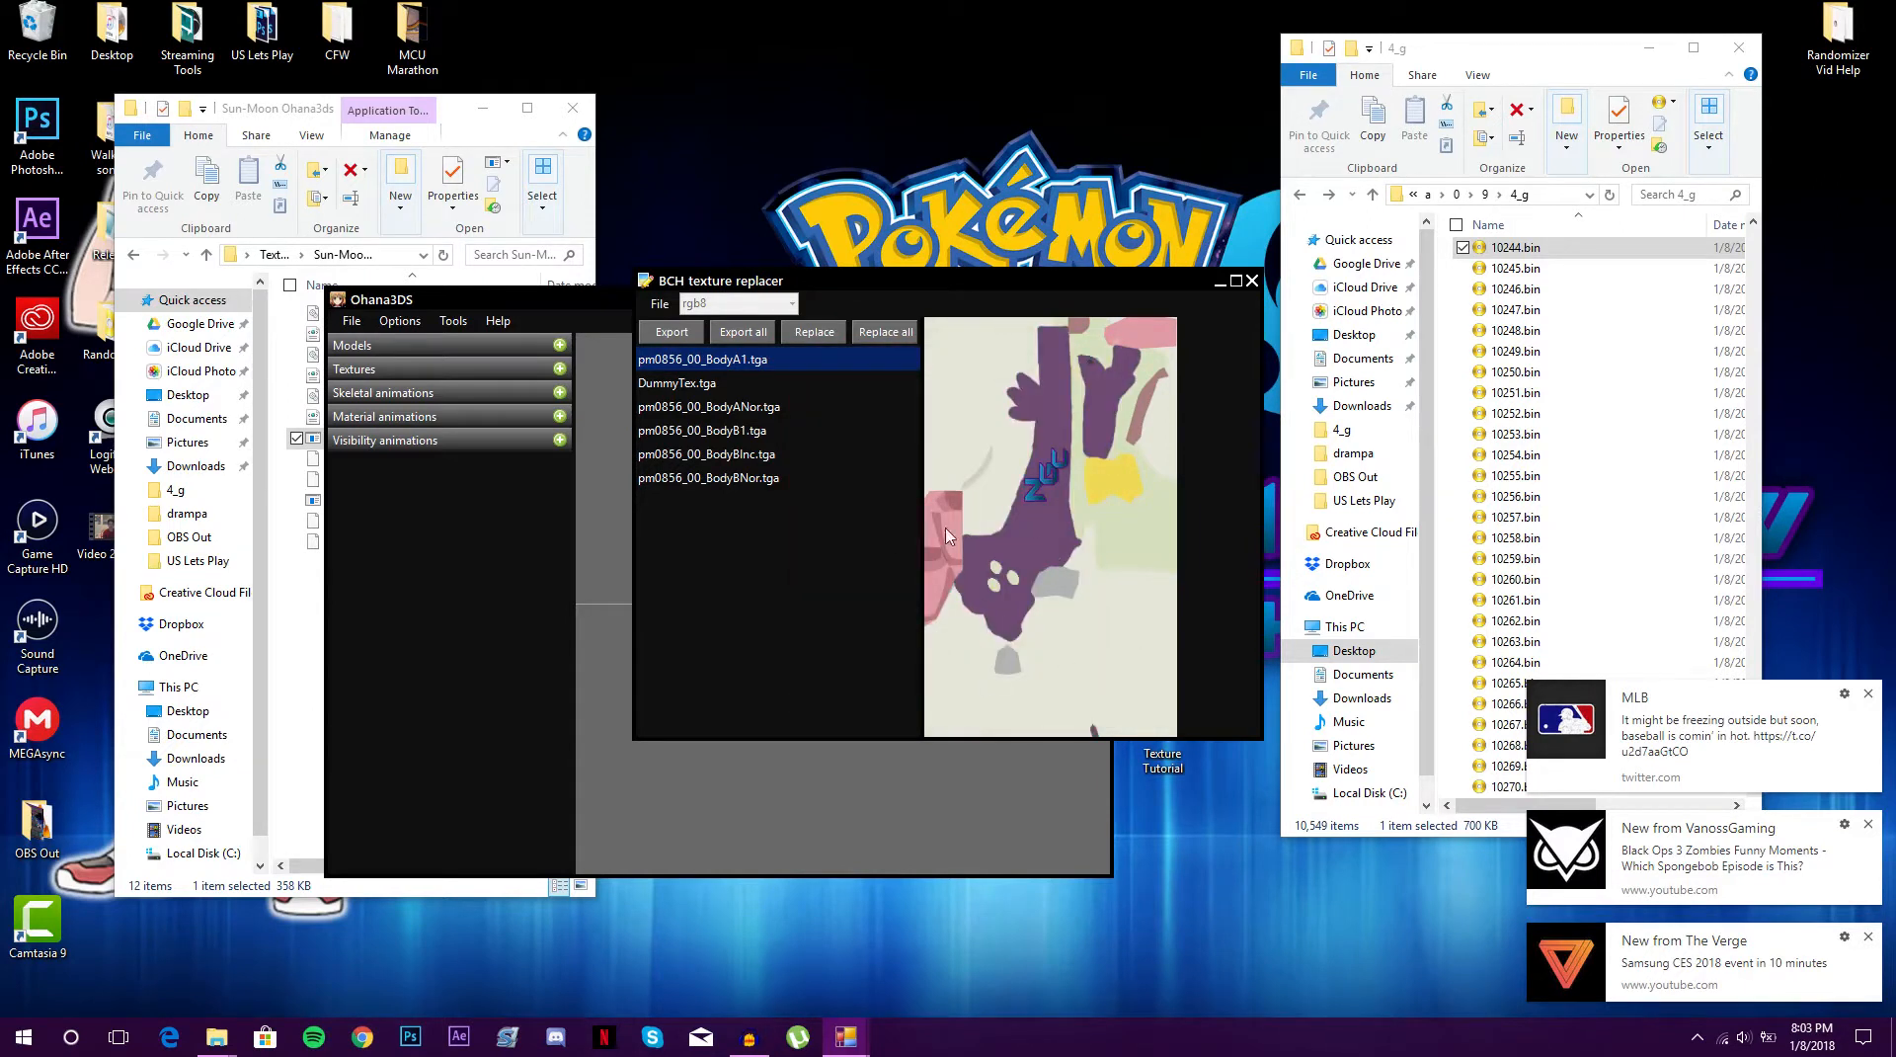
pyautogui.click(671, 332)
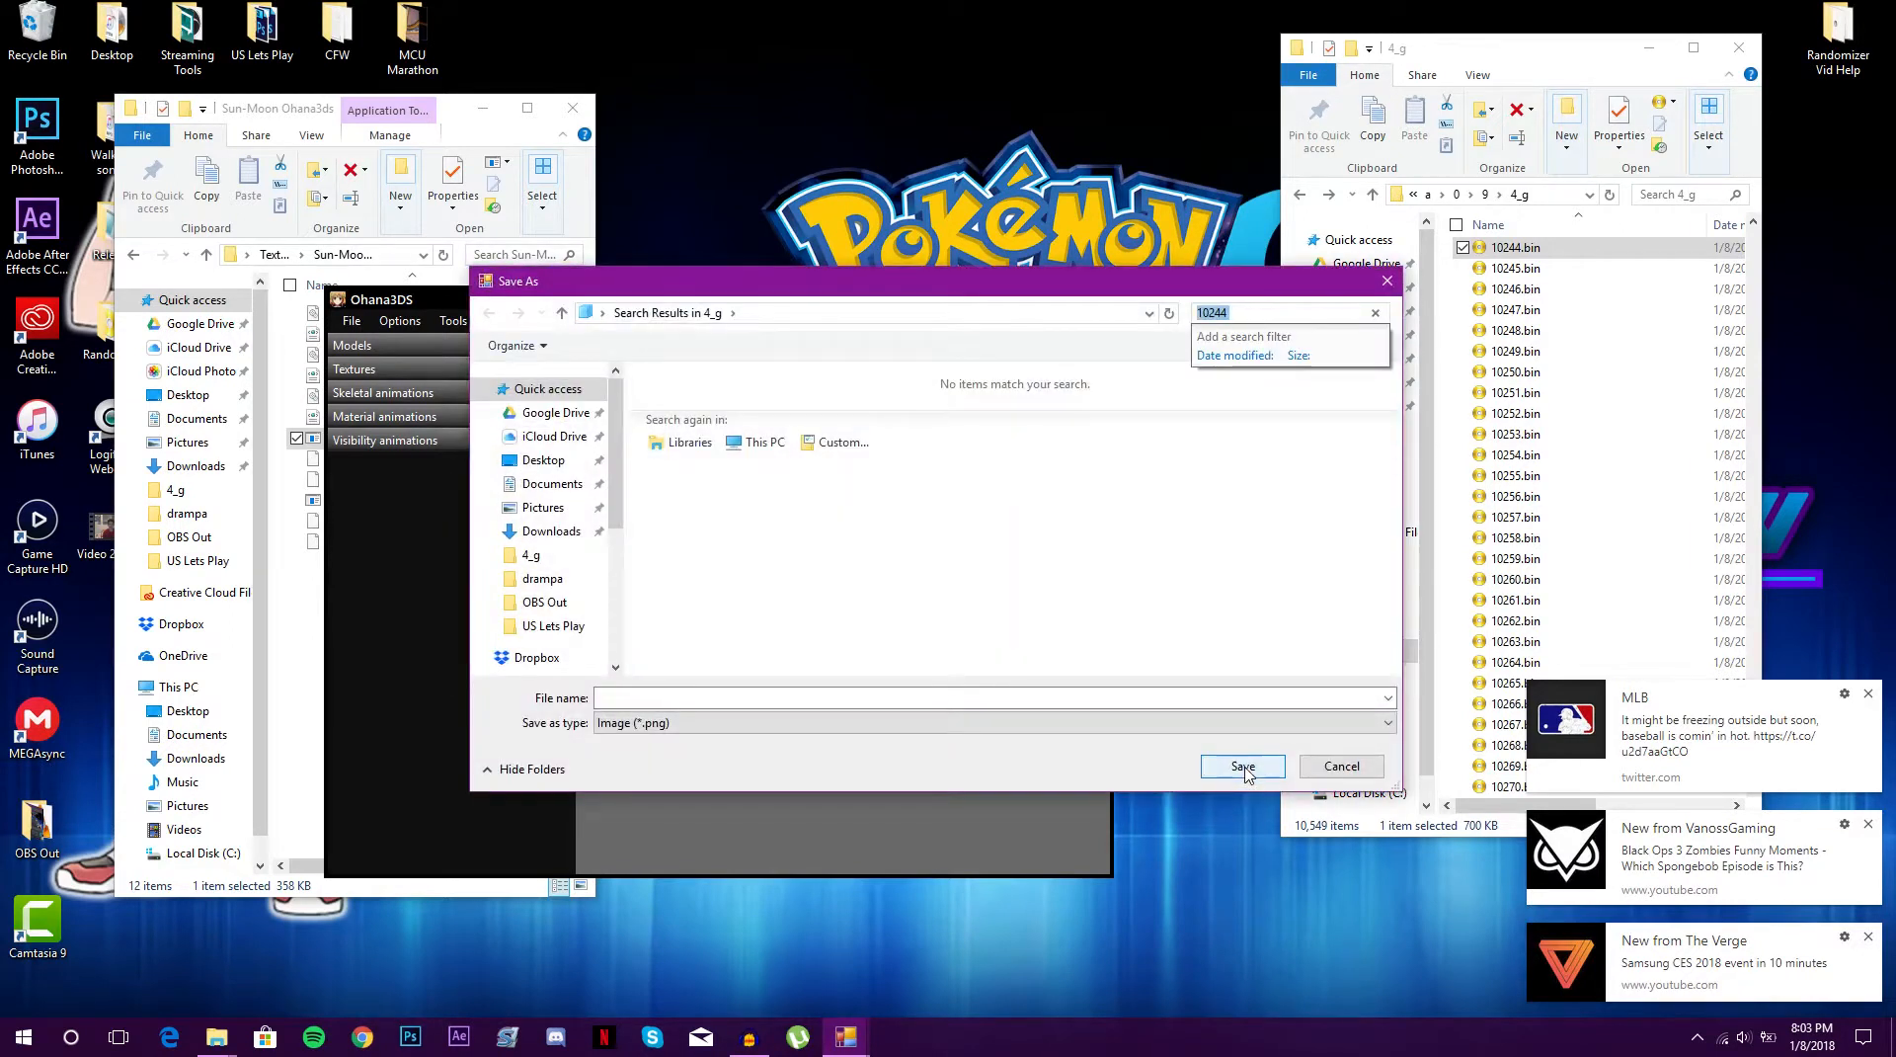
pyautogui.click(1251, 756)
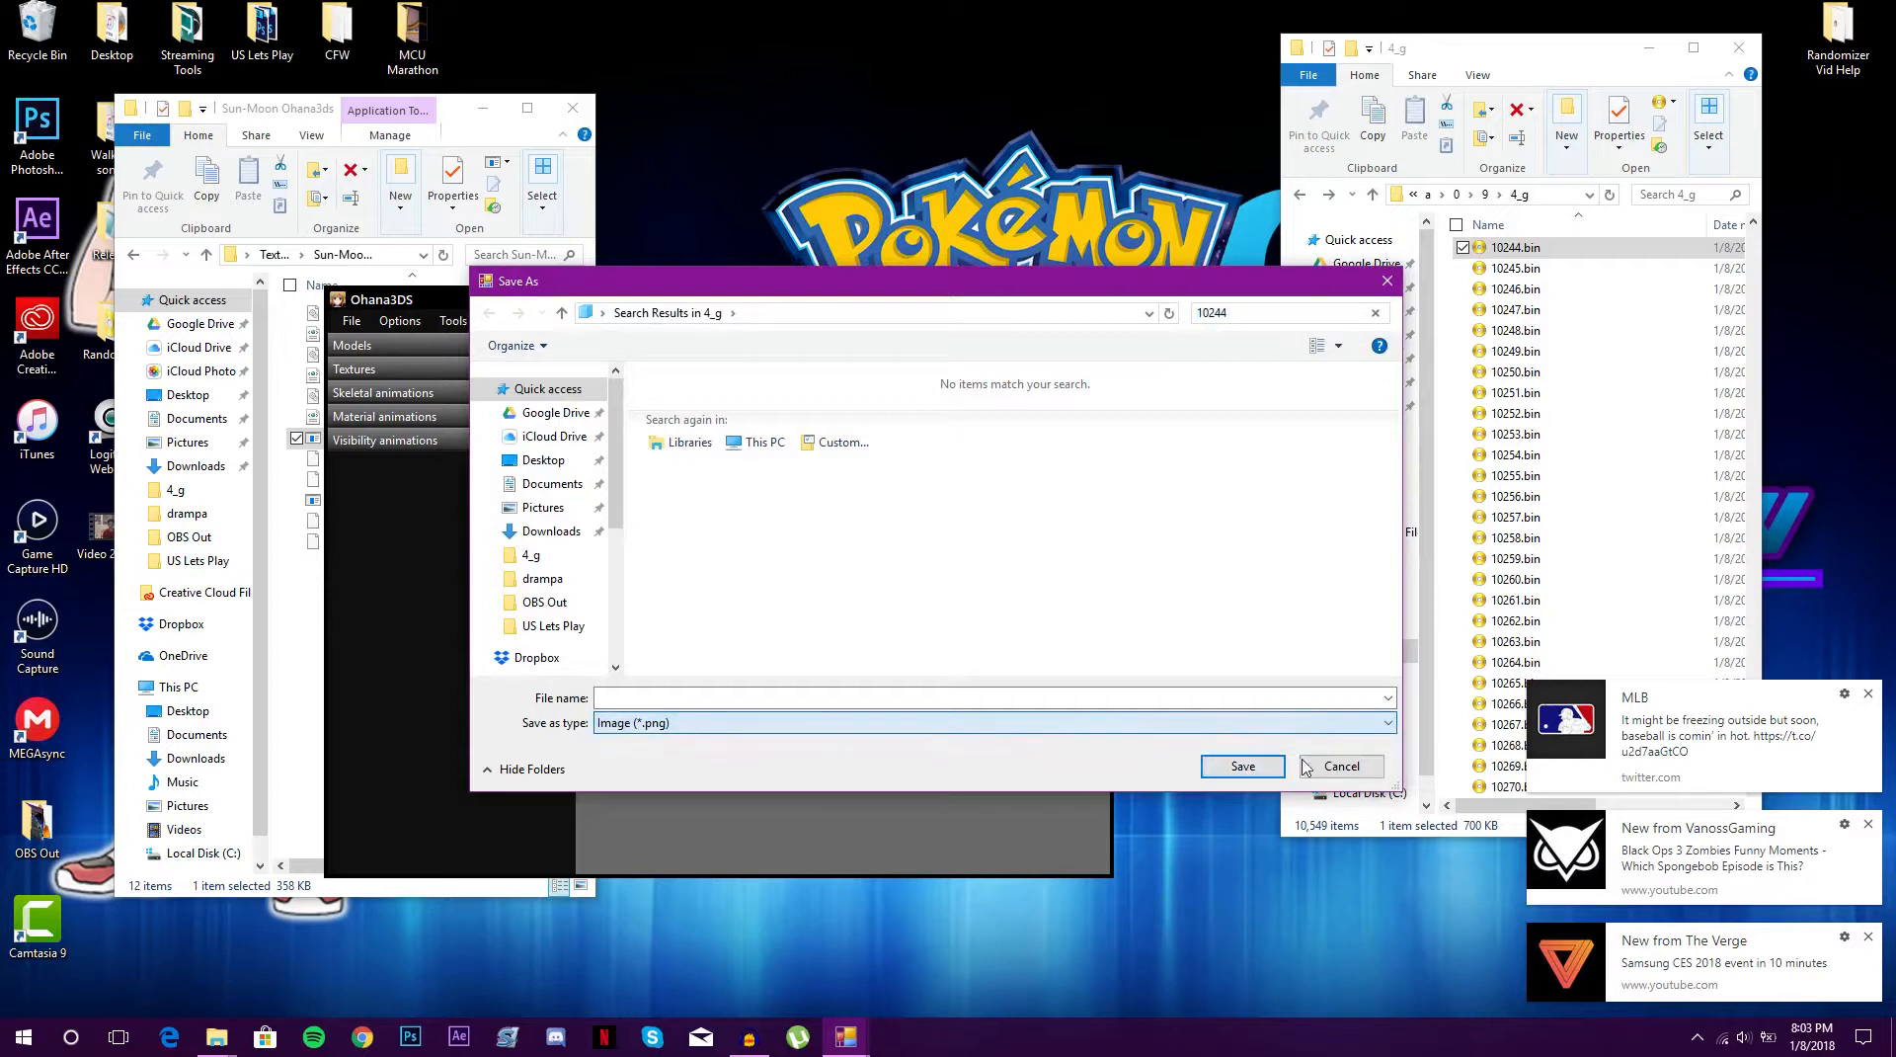
pyautogui.click(1341, 767)
# Save the replaced textures to 10244.bin, then close the texture replacer, Ohana3DS and the Sun-Moon Ohana3ds folder window
pyautogui.click(660, 303)
pyautogui.click(692, 359)
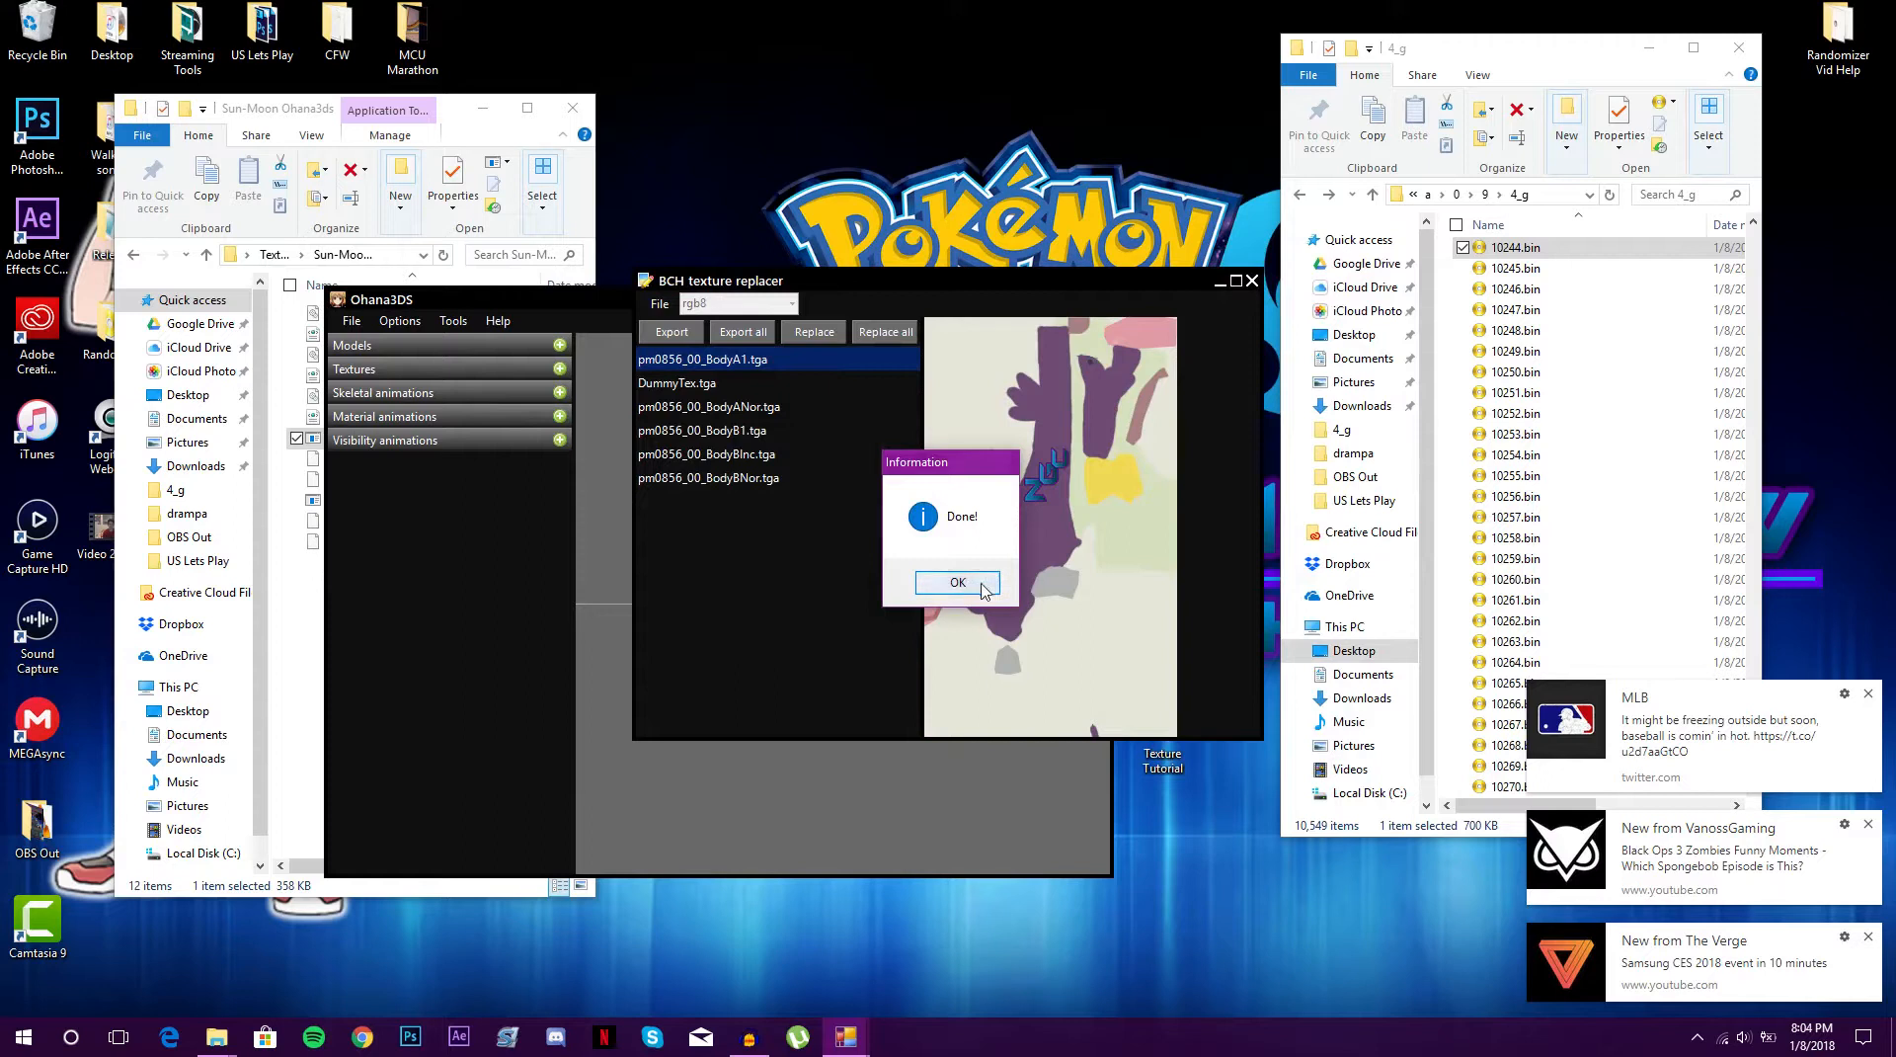
pyautogui.click(972, 585)
pyautogui.click(1251, 281)
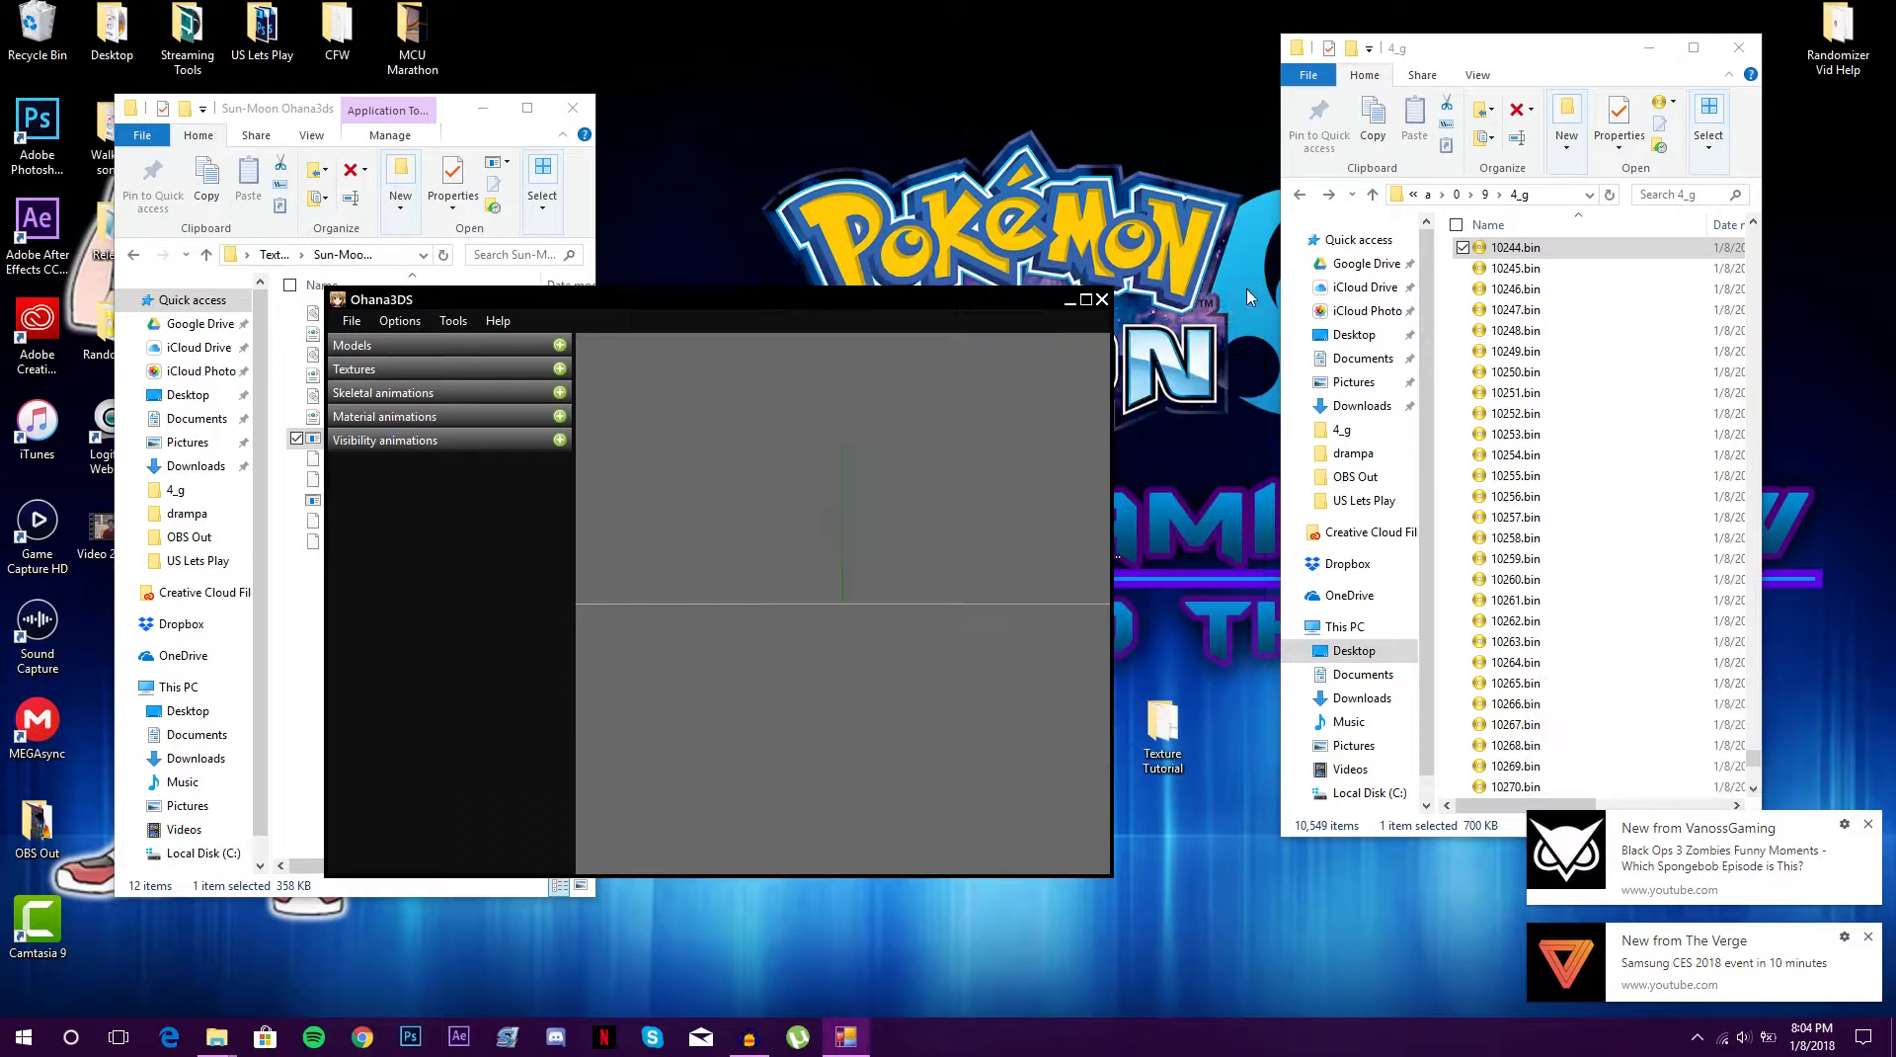
pyautogui.click(1102, 300)
pyautogui.click(573, 108)
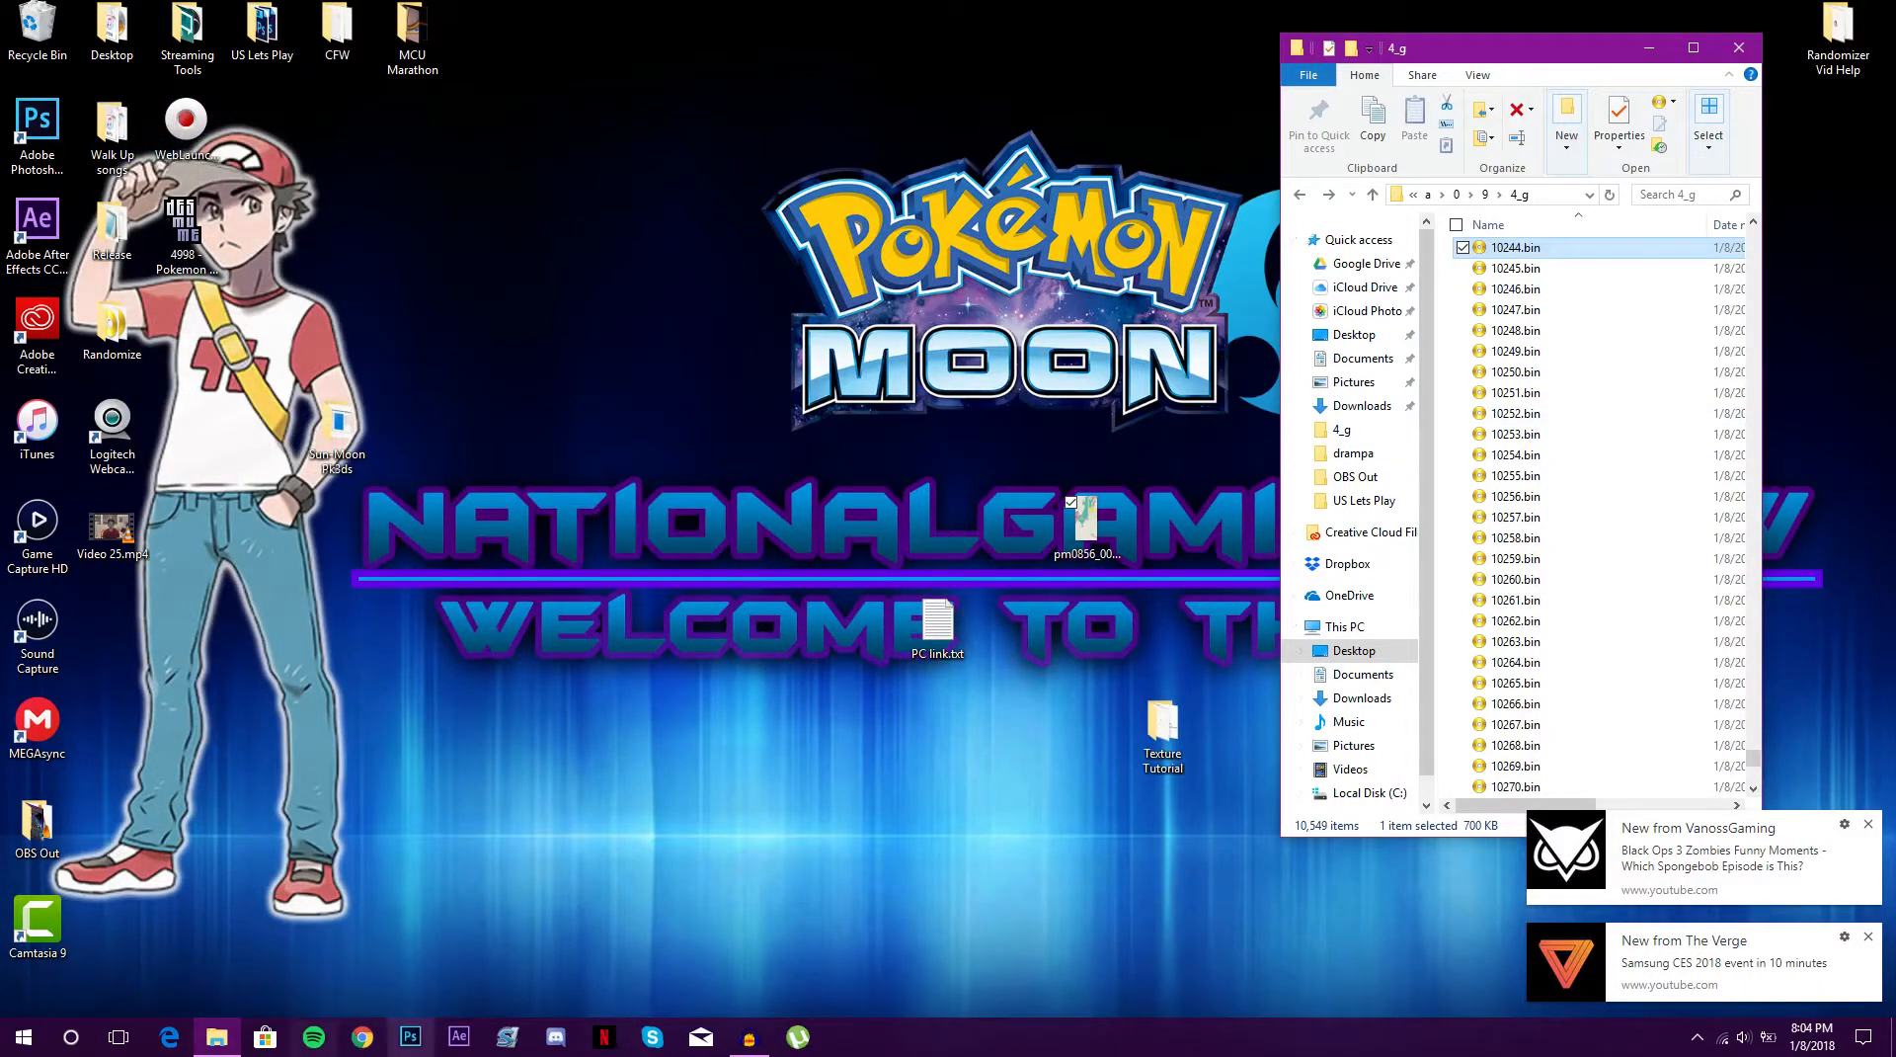
# Launch pk3DS.exe from the pk3DS folder inside Texture Tutorial, using a new File Explorer window
pyautogui.rightClick(230, 1046)
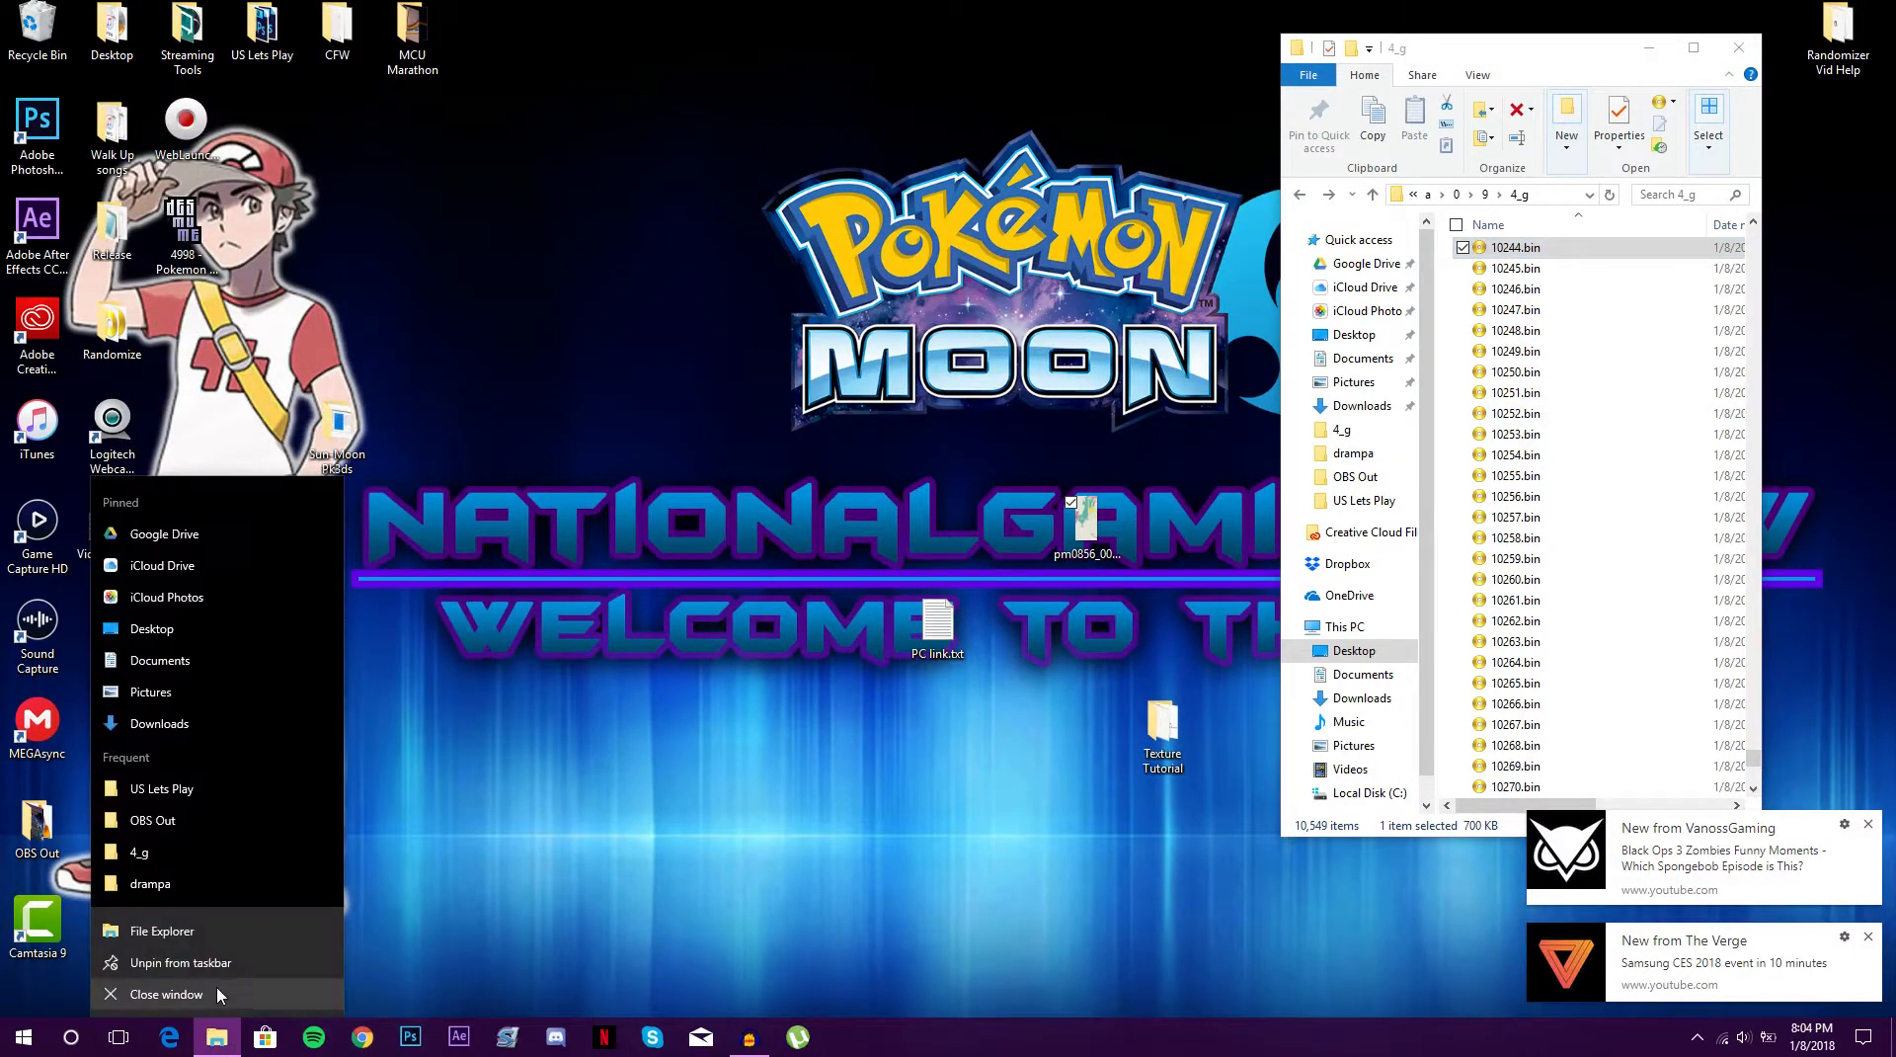
pyautogui.click(210, 936)
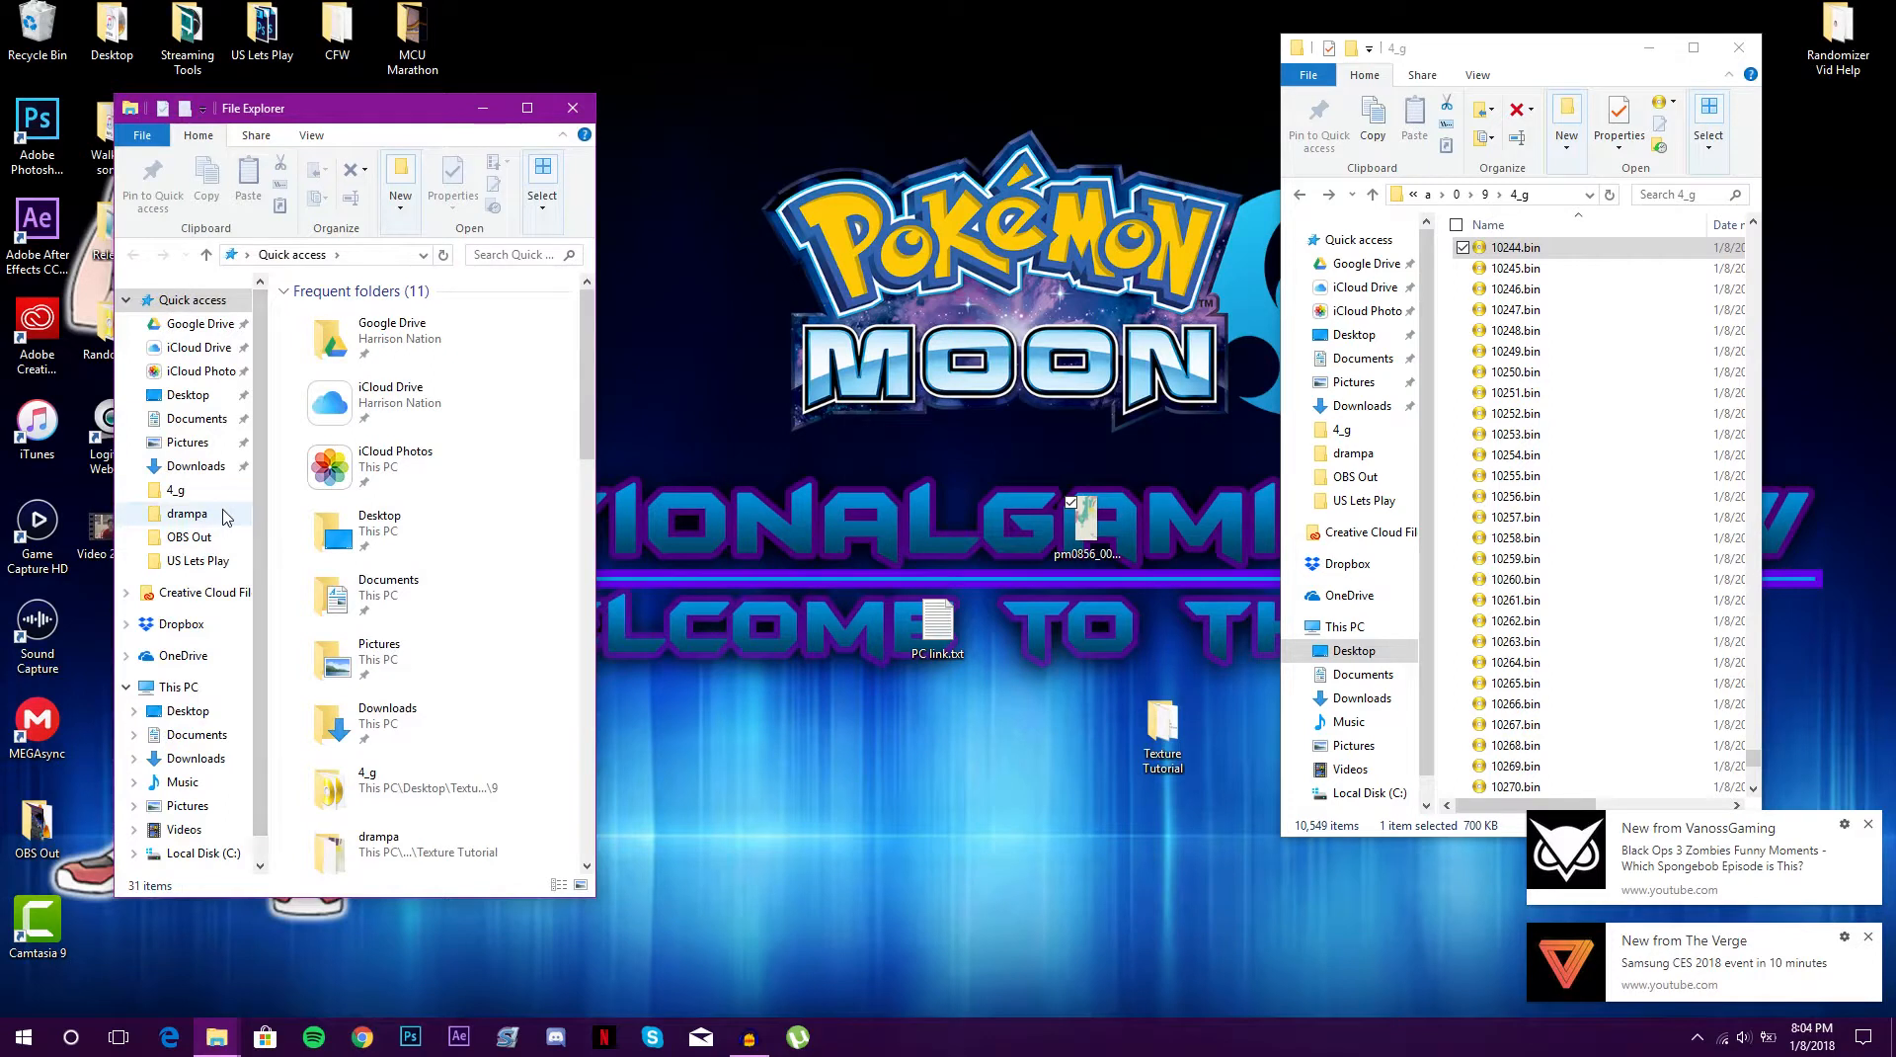
pyautogui.click(226, 516)
pyautogui.click(320, 255)
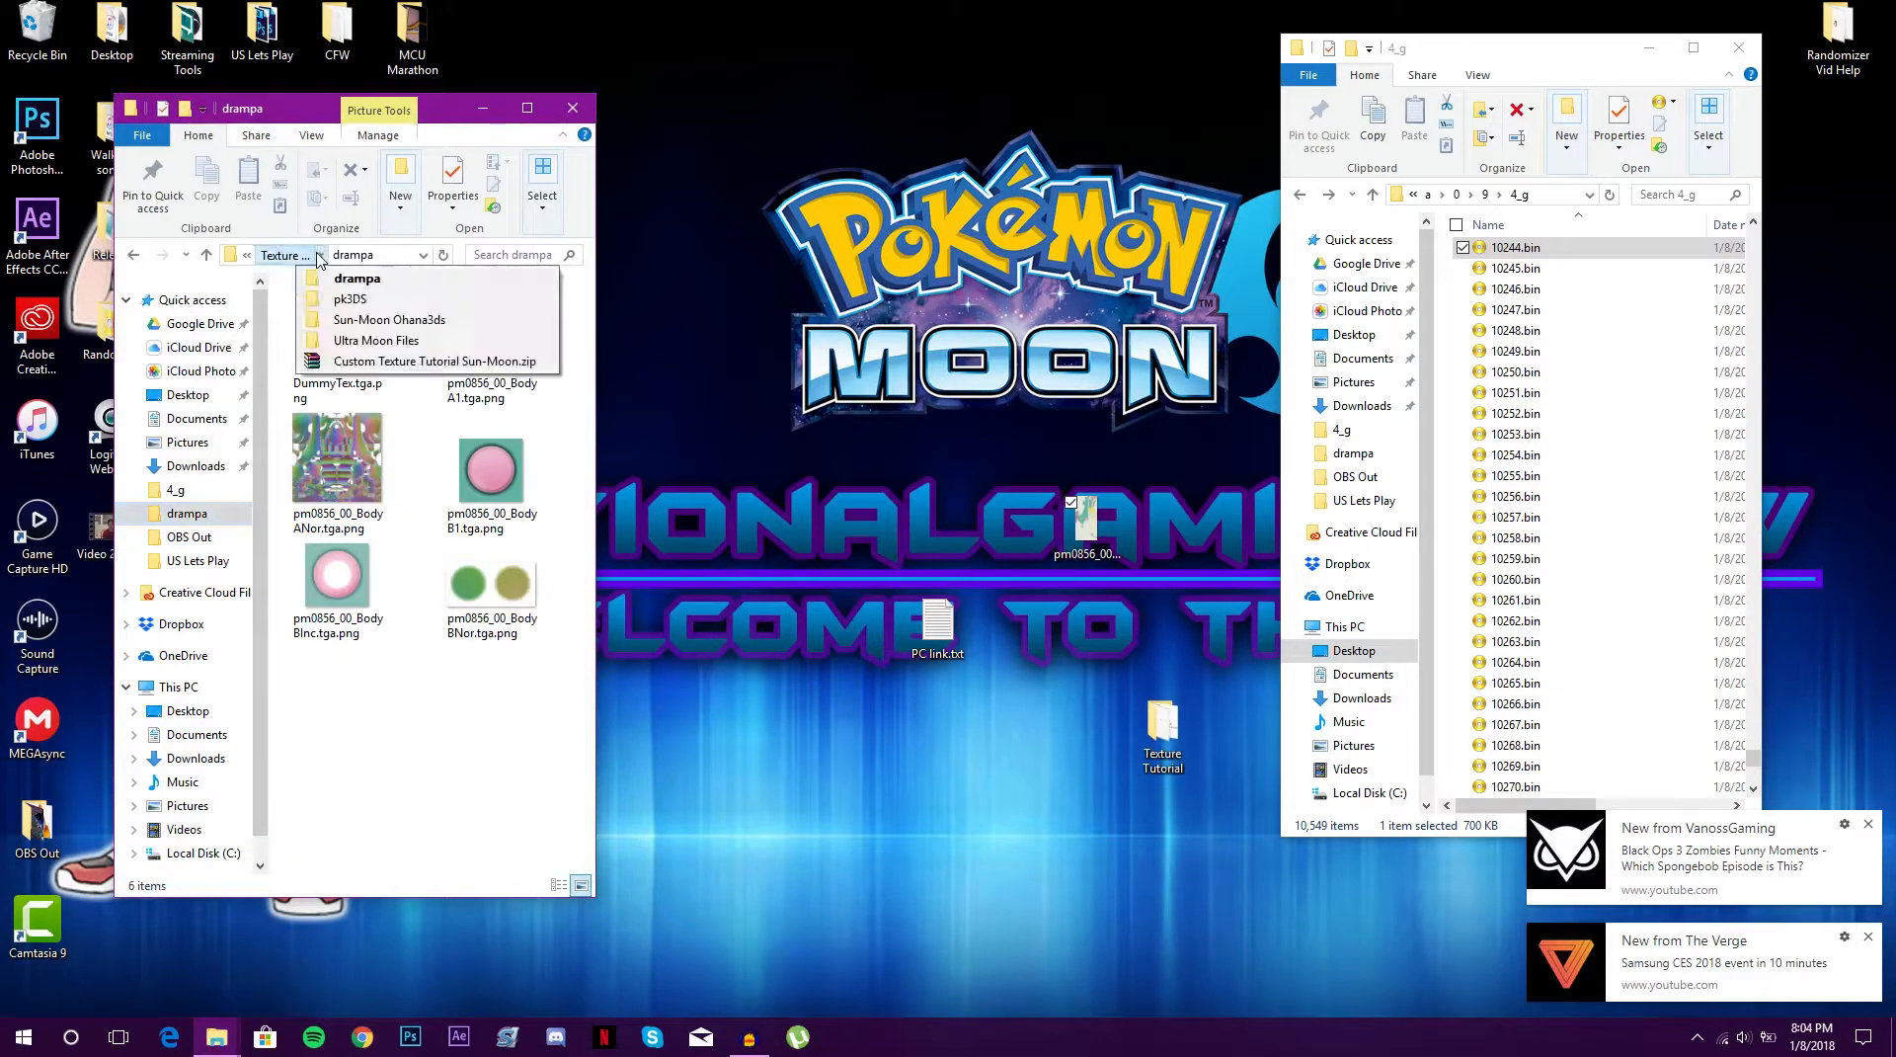
pyautogui.click(350, 298)
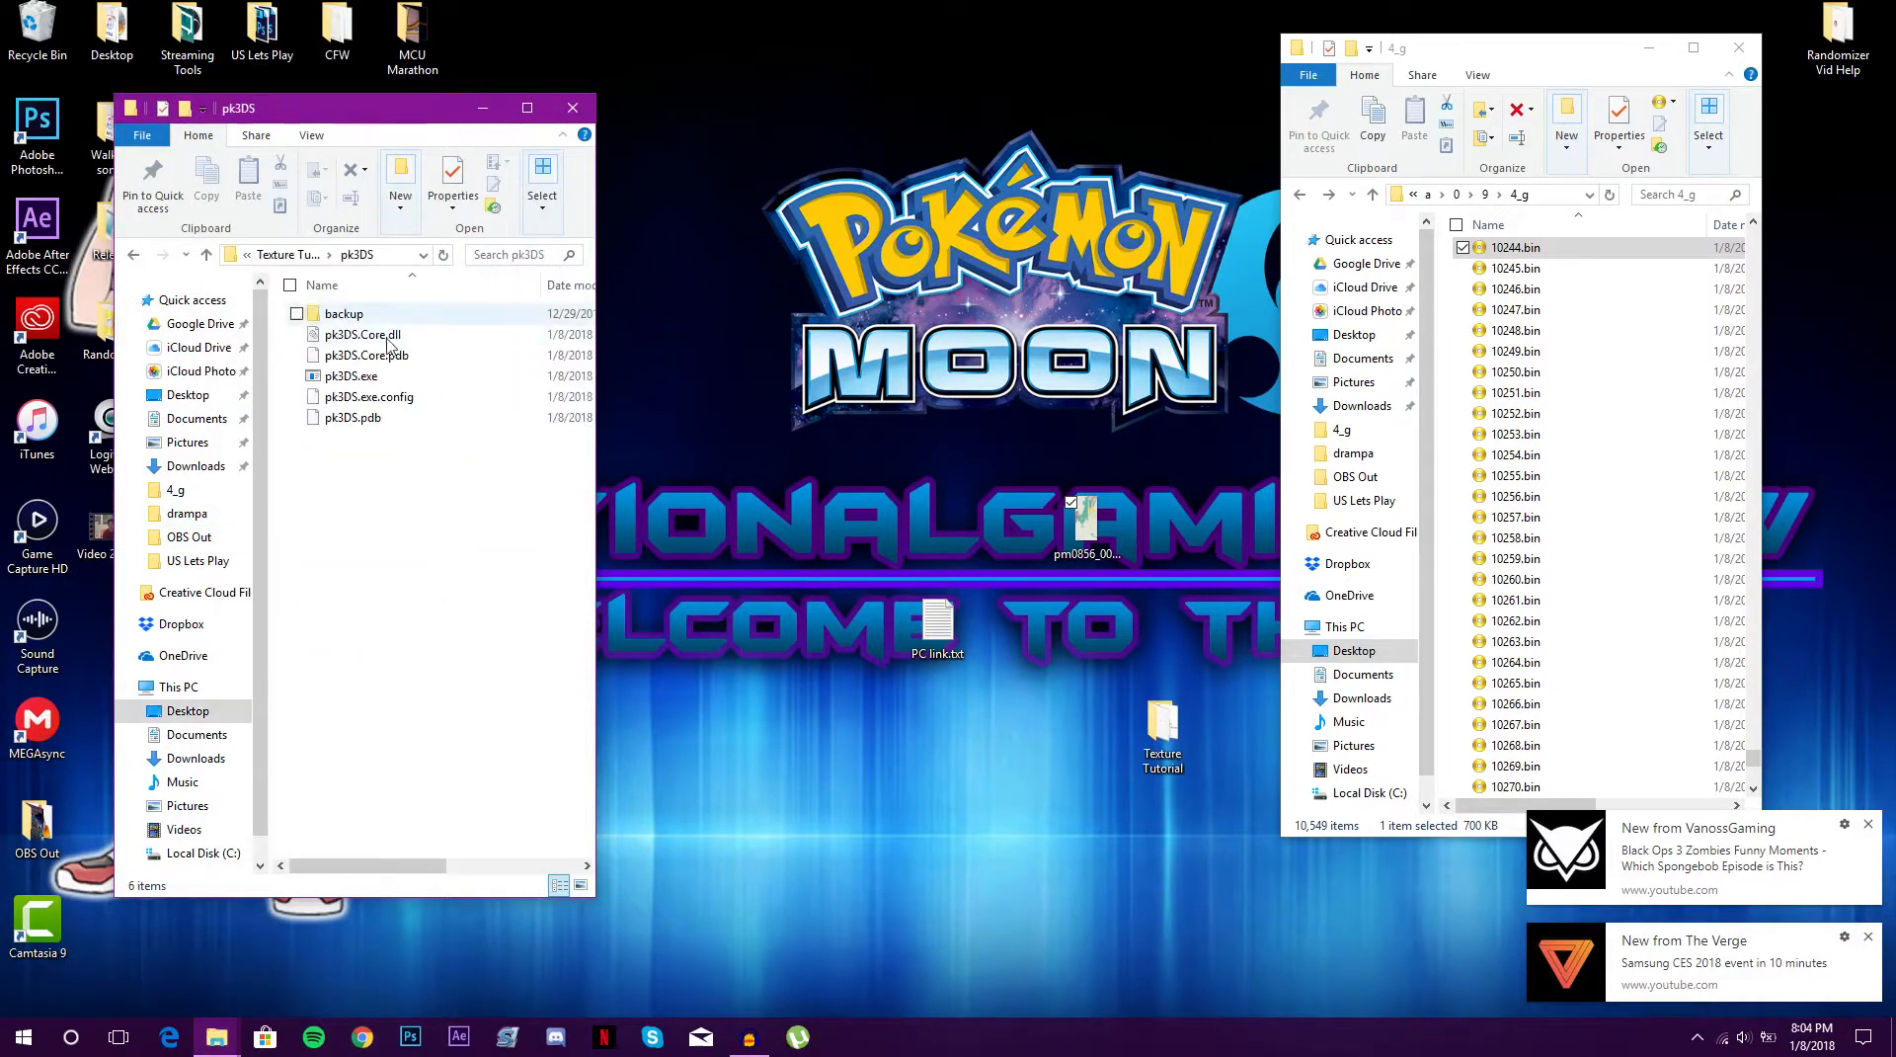
pyautogui.doubleClick(371, 384)
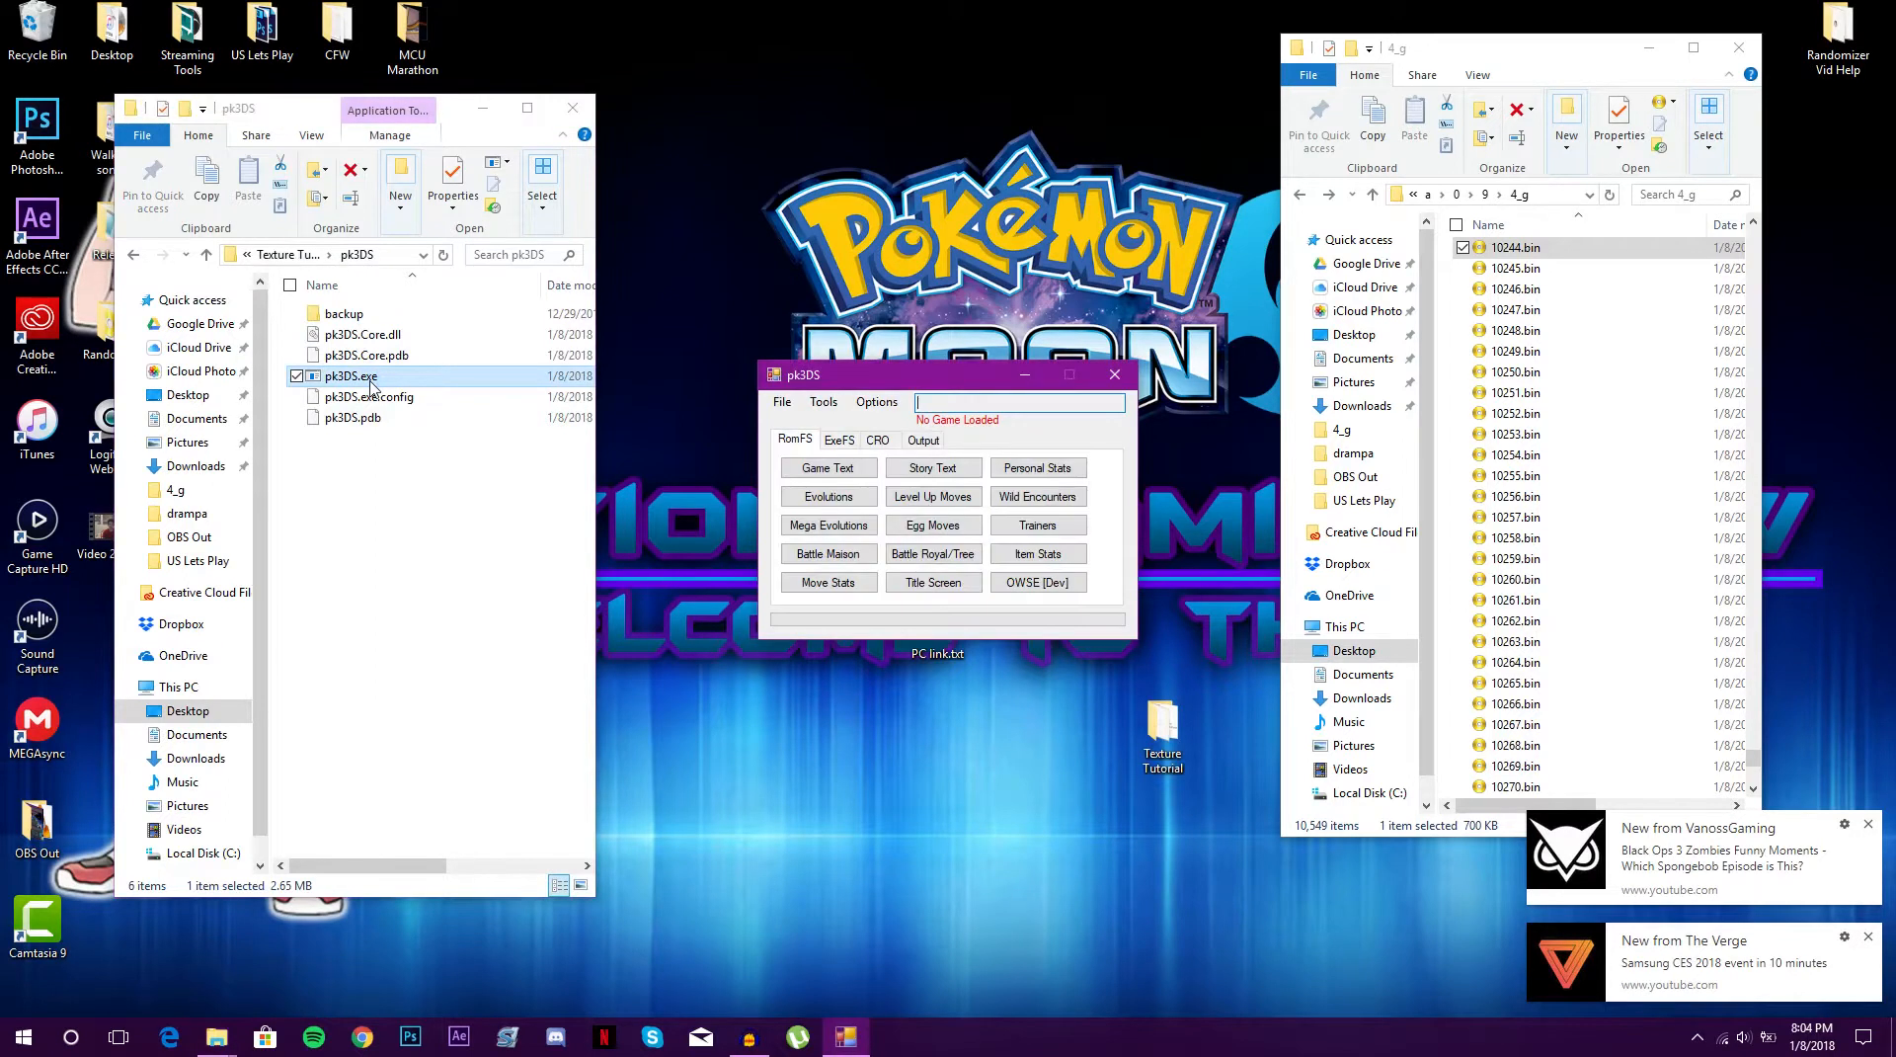
# Compress 10244.bin from the 4_g folder with pk3DS's LZ11 compression tool
pyautogui.click(830, 401)
pyautogui.moveTo(892, 481)
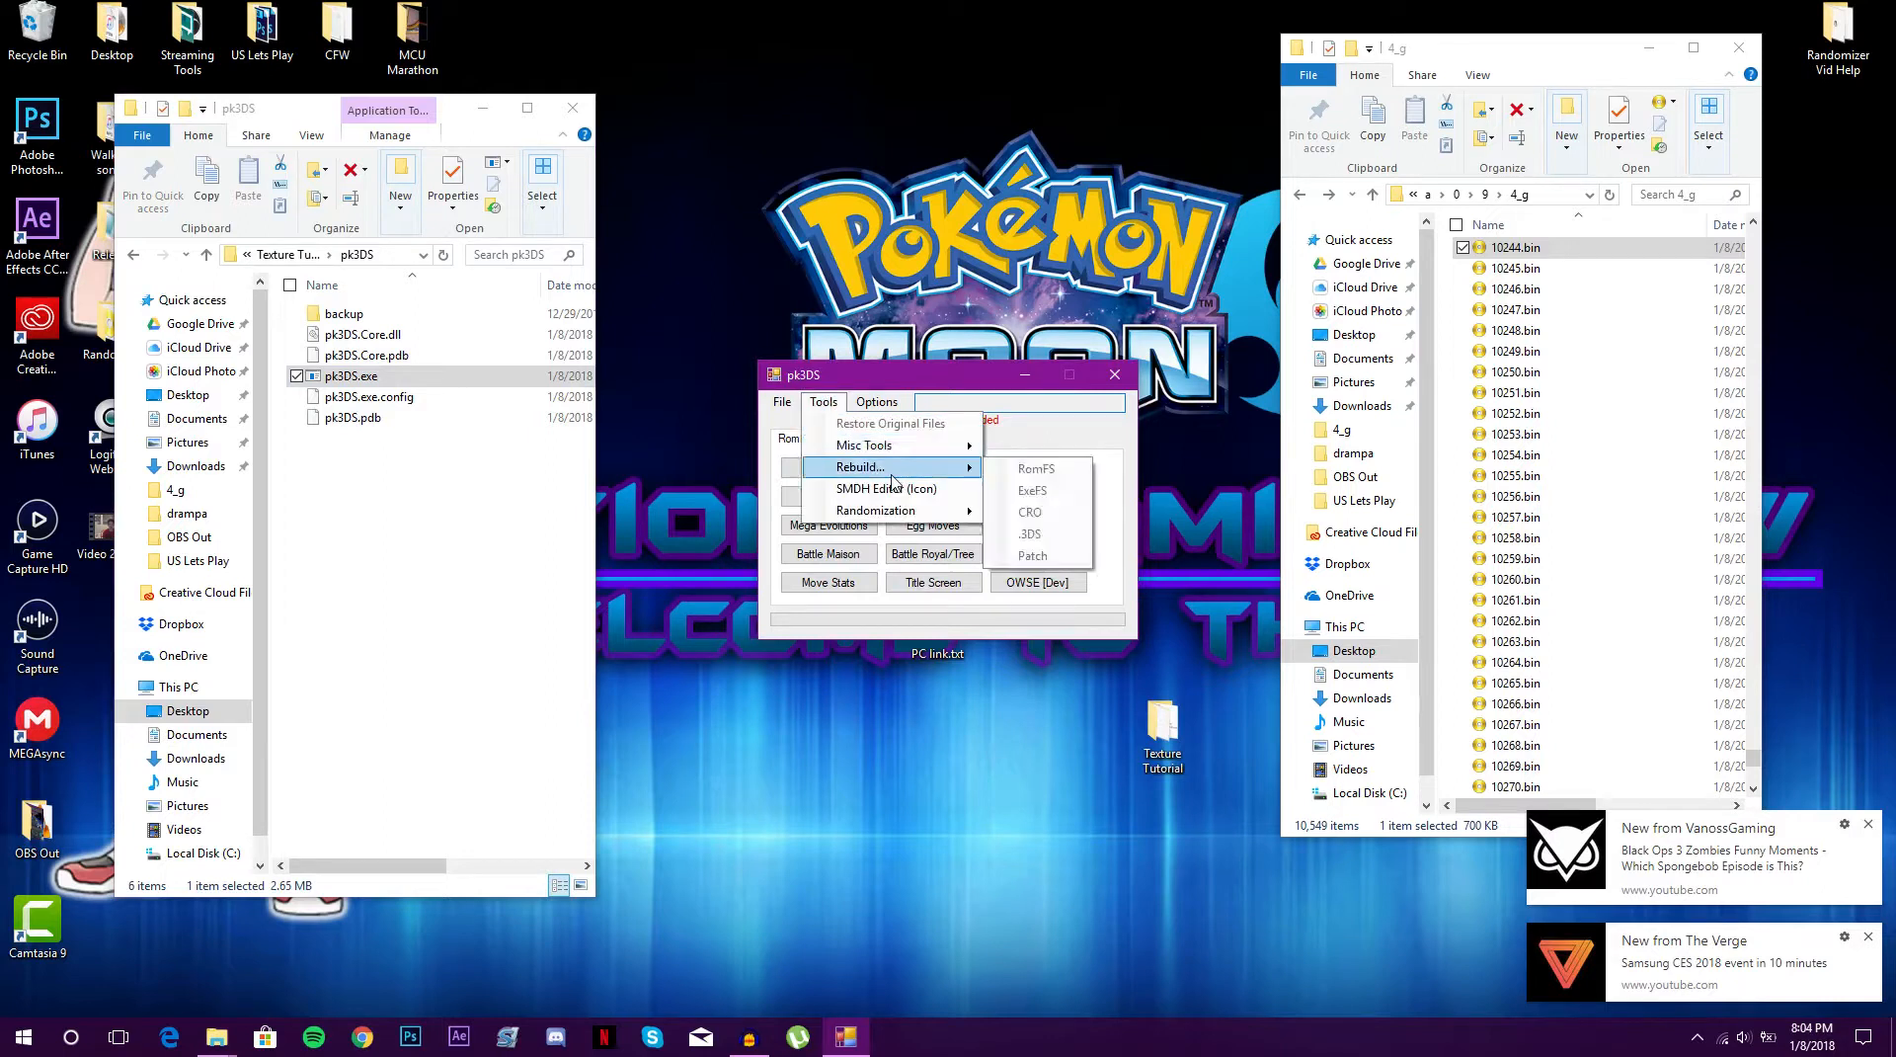
pyautogui.moveTo(893, 445)
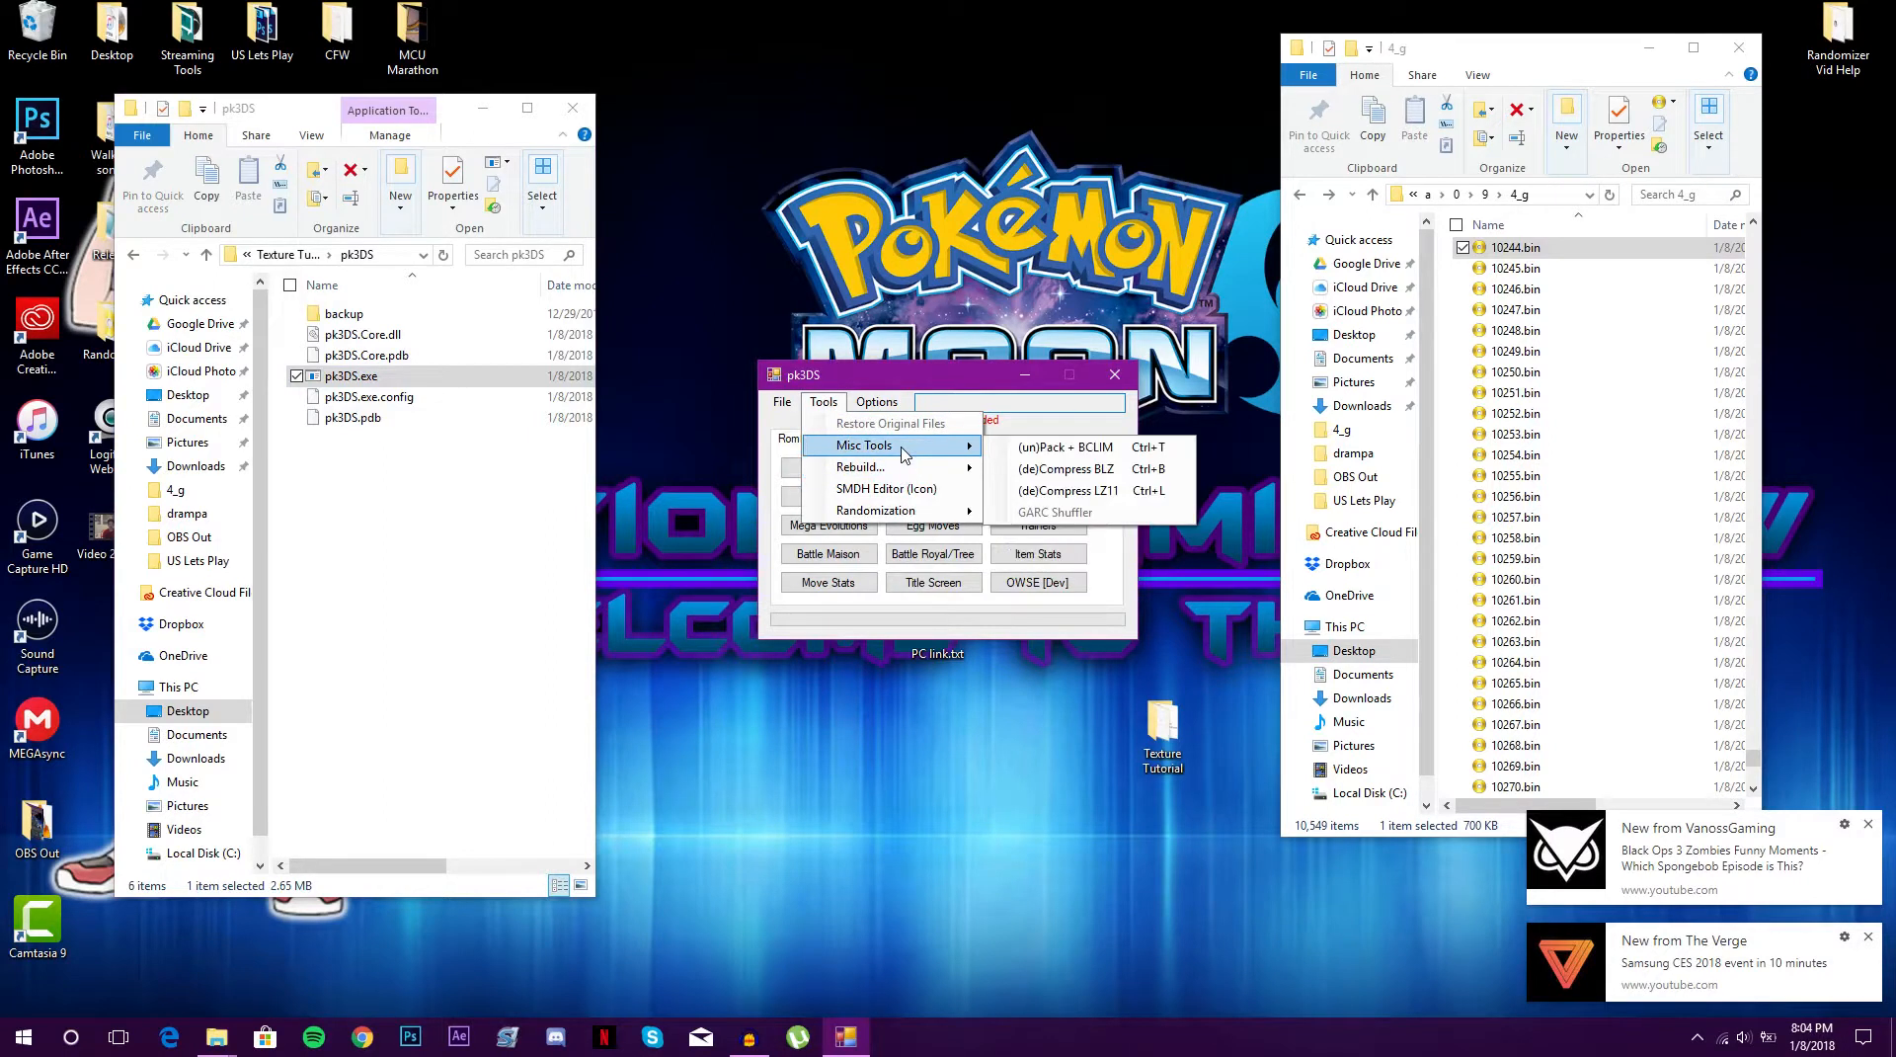
pyautogui.click(1131, 498)
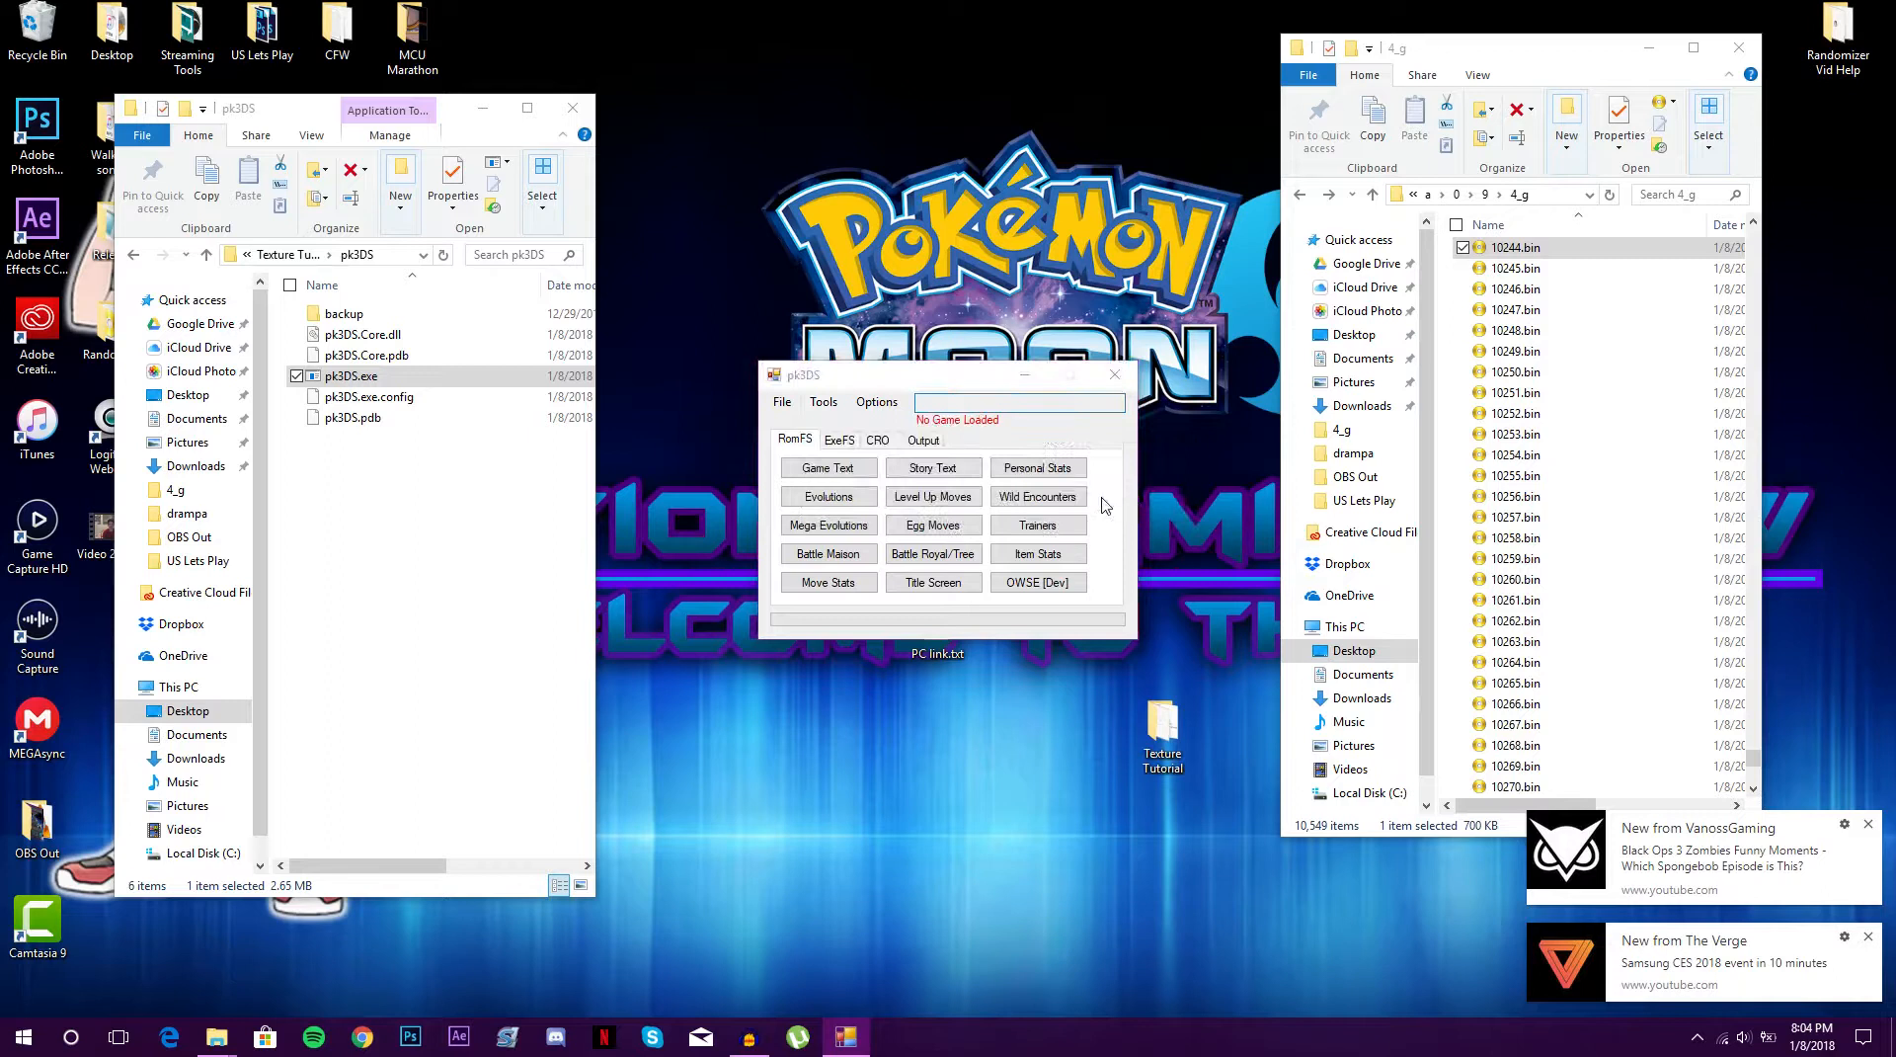
pyautogui.click(1054, 508)
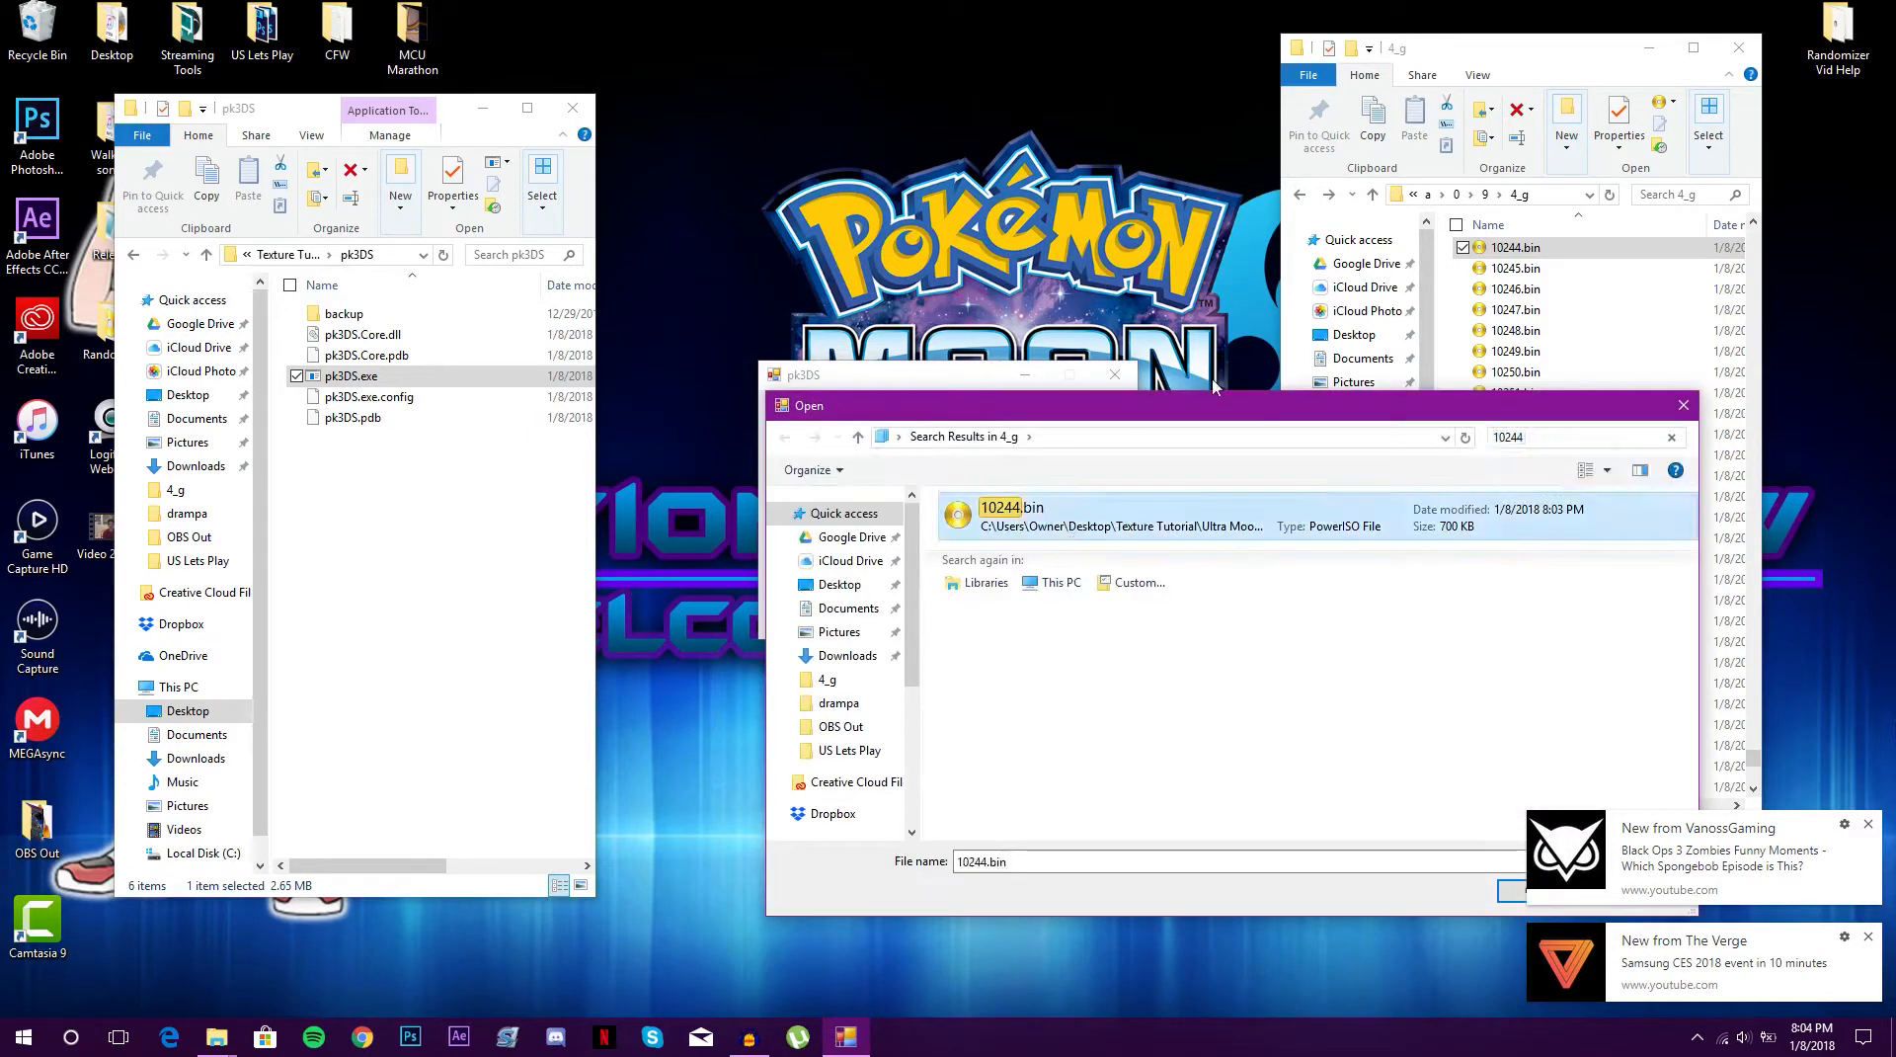
pyautogui.moveTo(1346, 413); pyautogui.dragTo(831, 322)
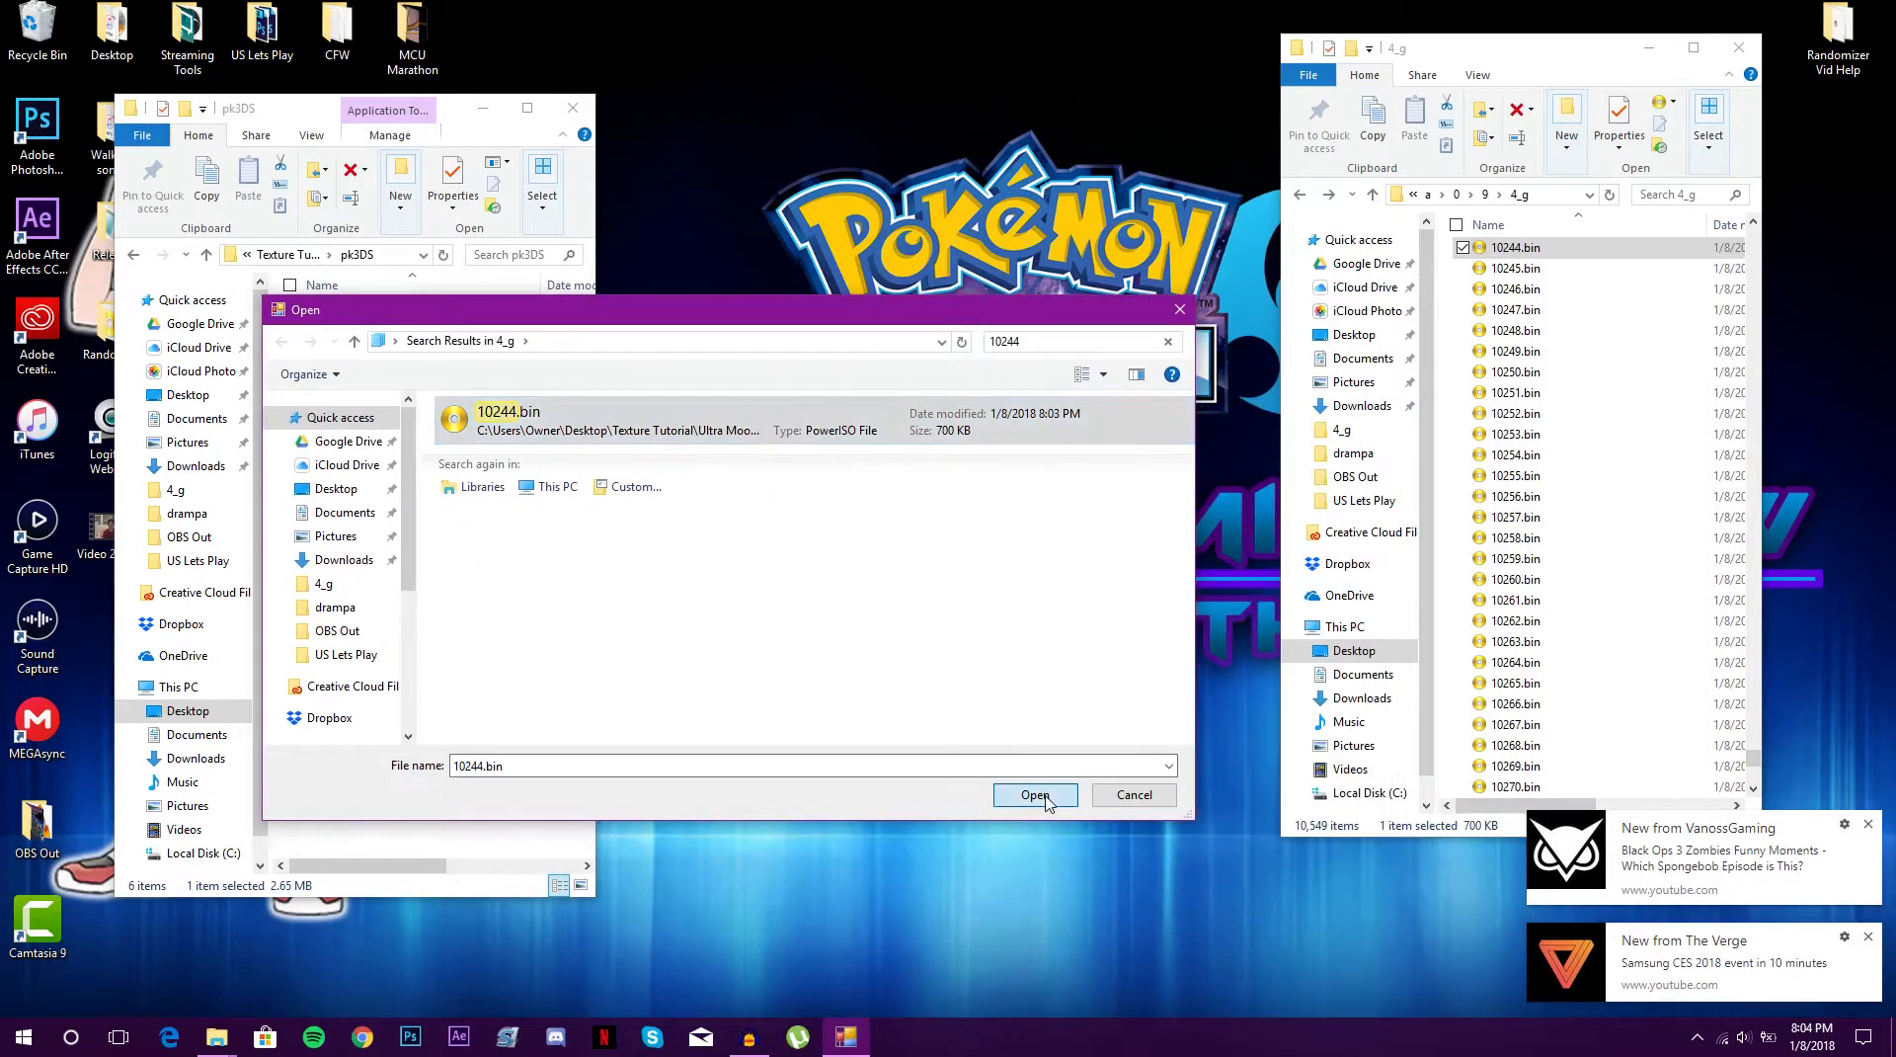
pyautogui.click(1034, 795)
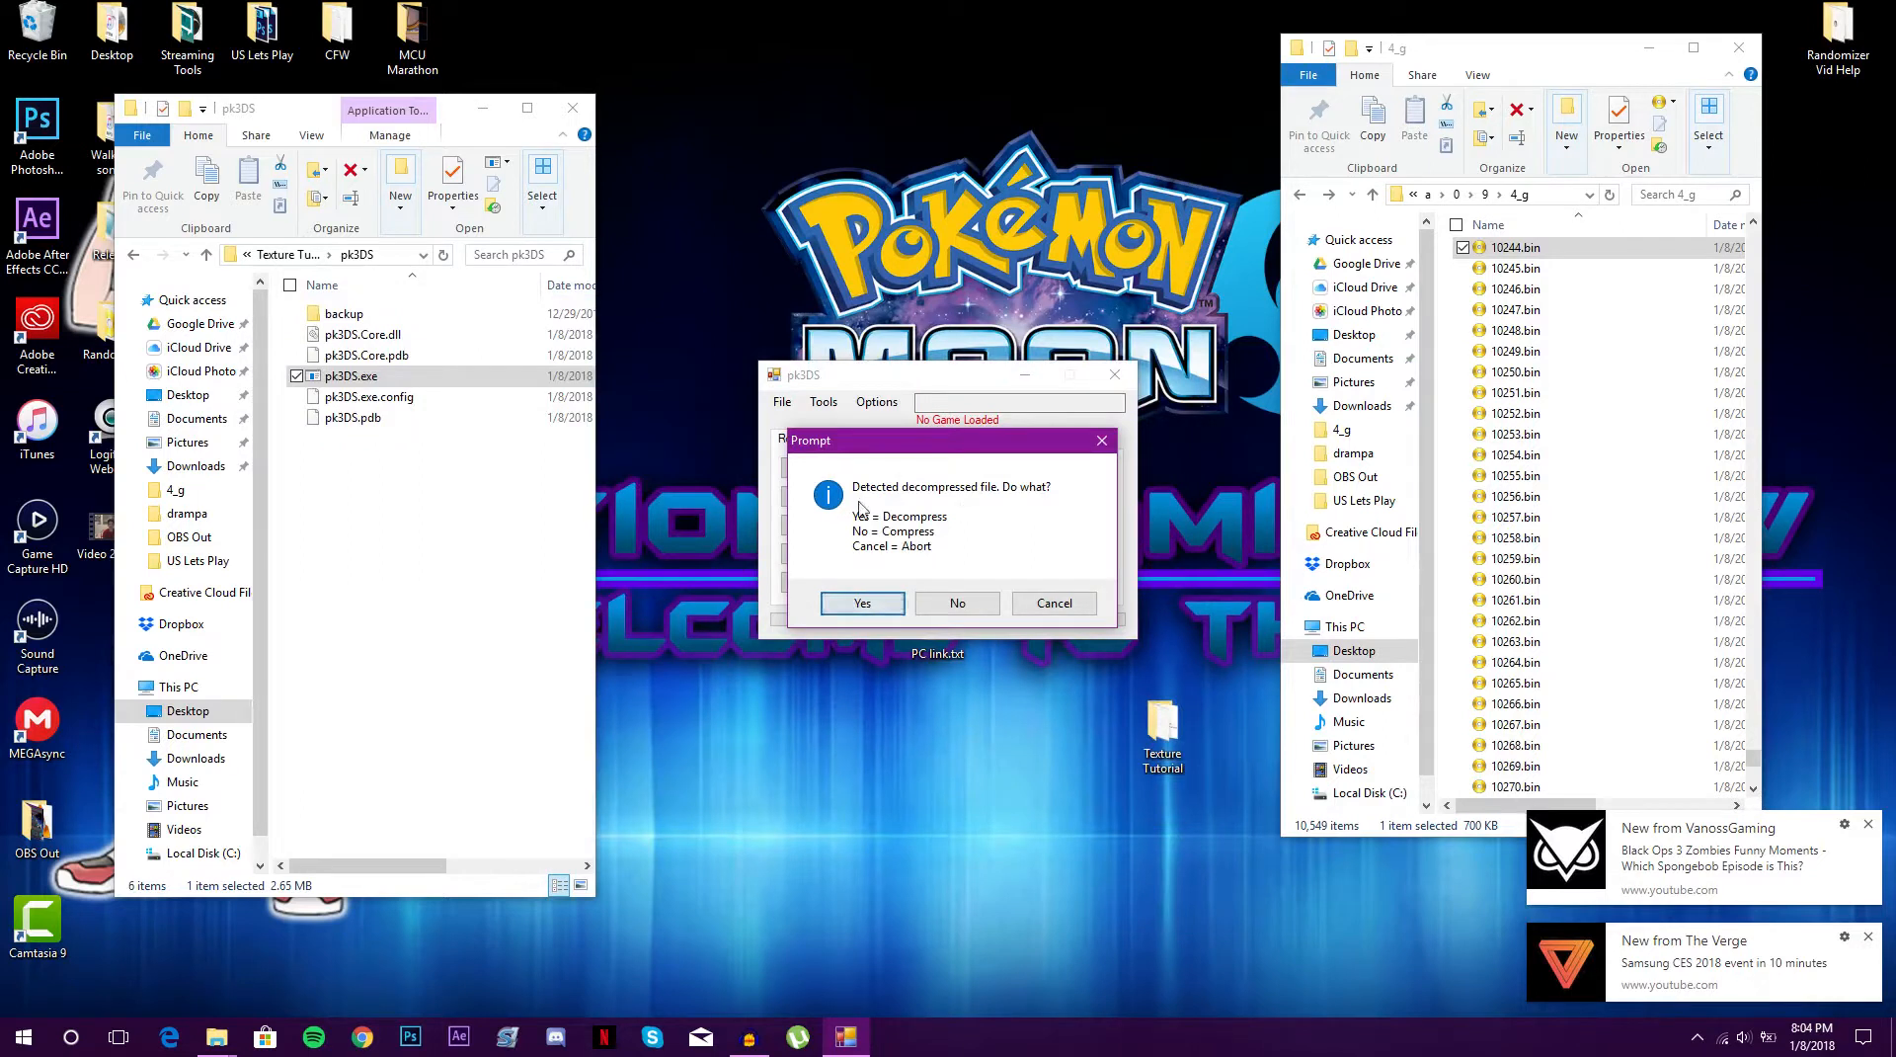
pyautogui.click(958, 603)
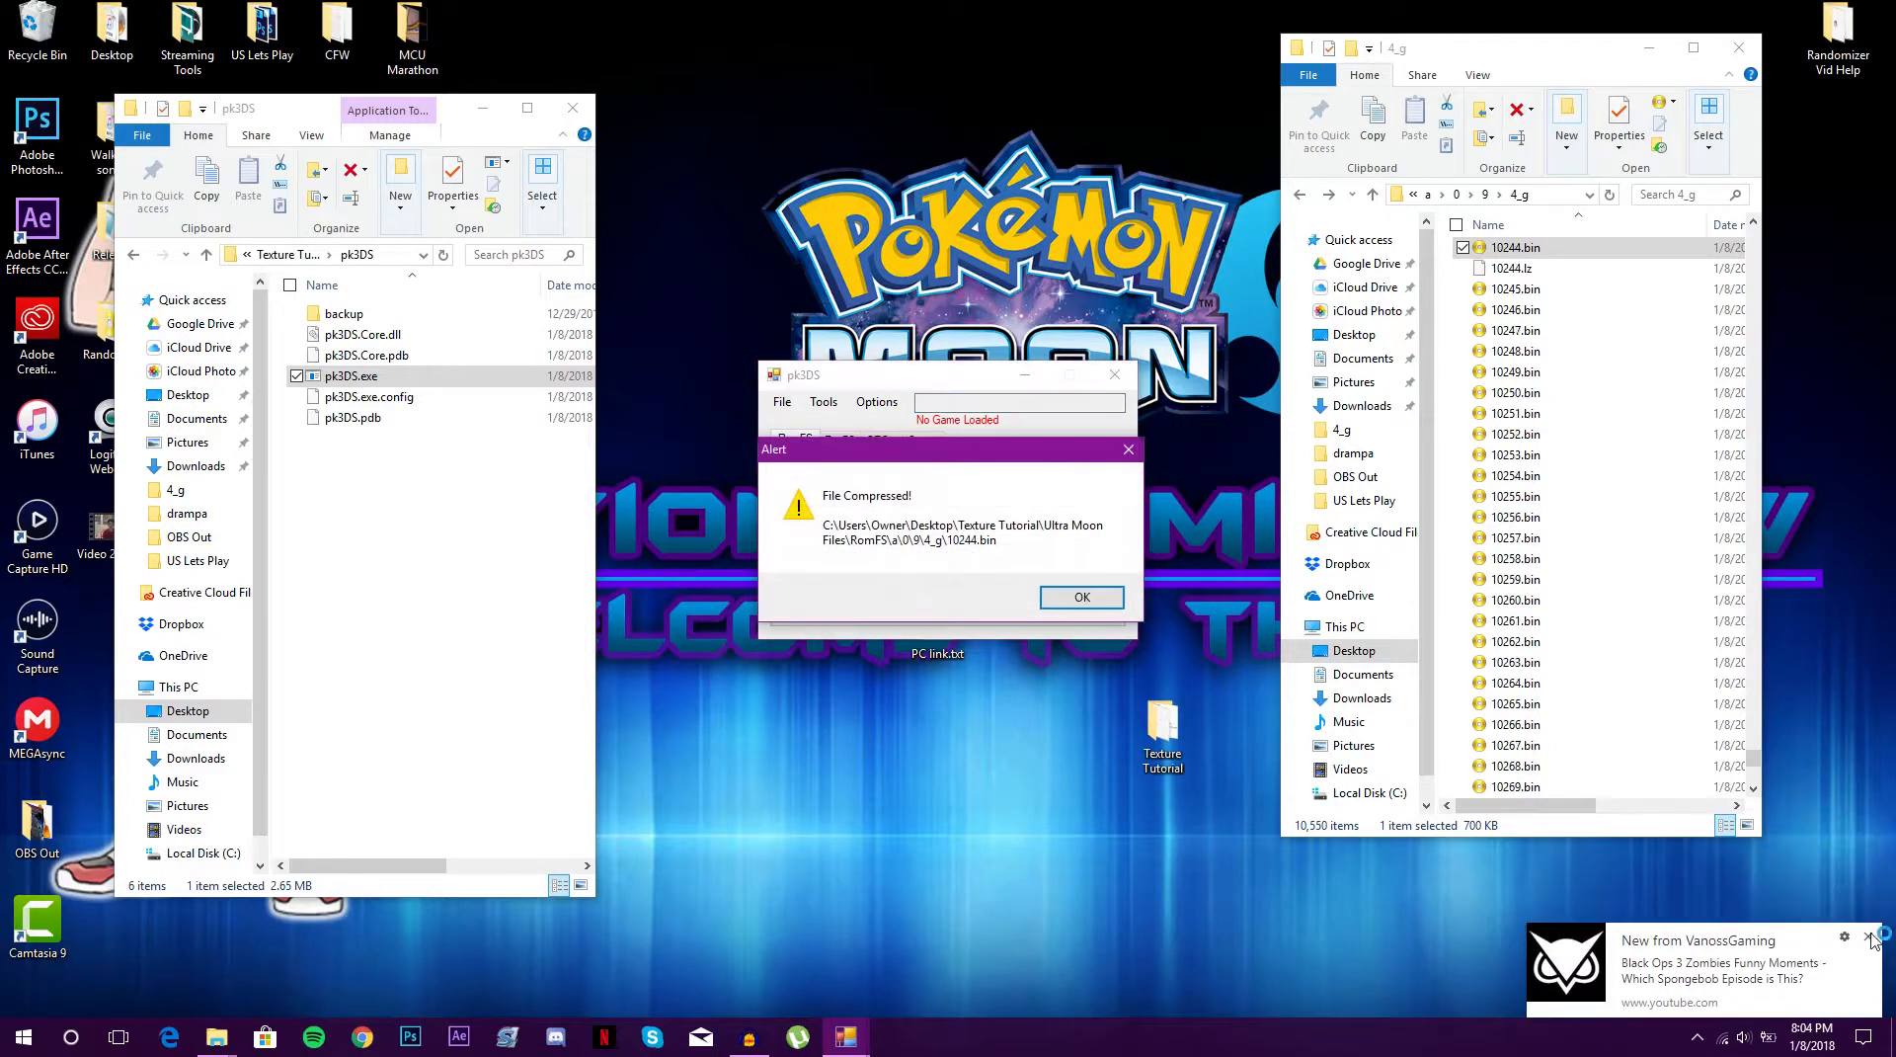
pyautogui.click(1076, 602)
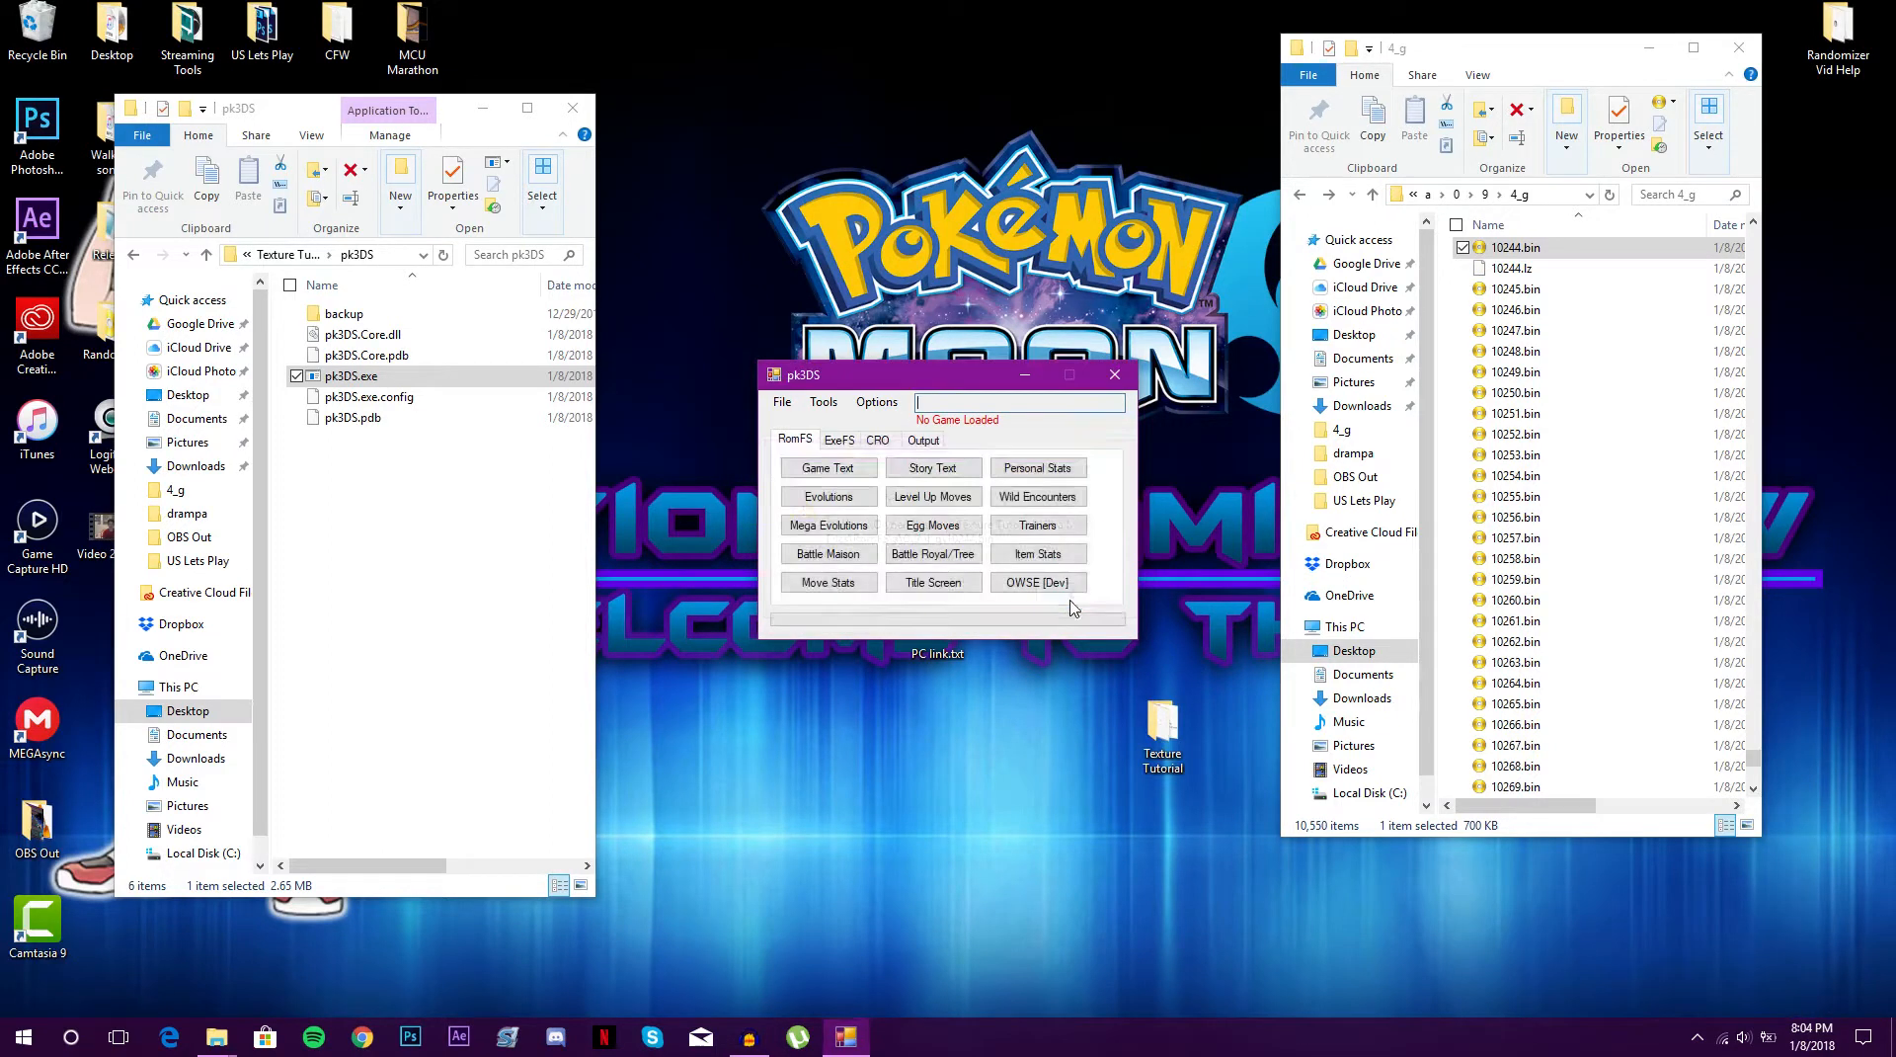
# Go back to folder 9 containing the 4_g folder and open pk3DS's (un)Pack + BCLIM tool
pyautogui.moveTo(892, 379); pyautogui.dragTo(629, 364)
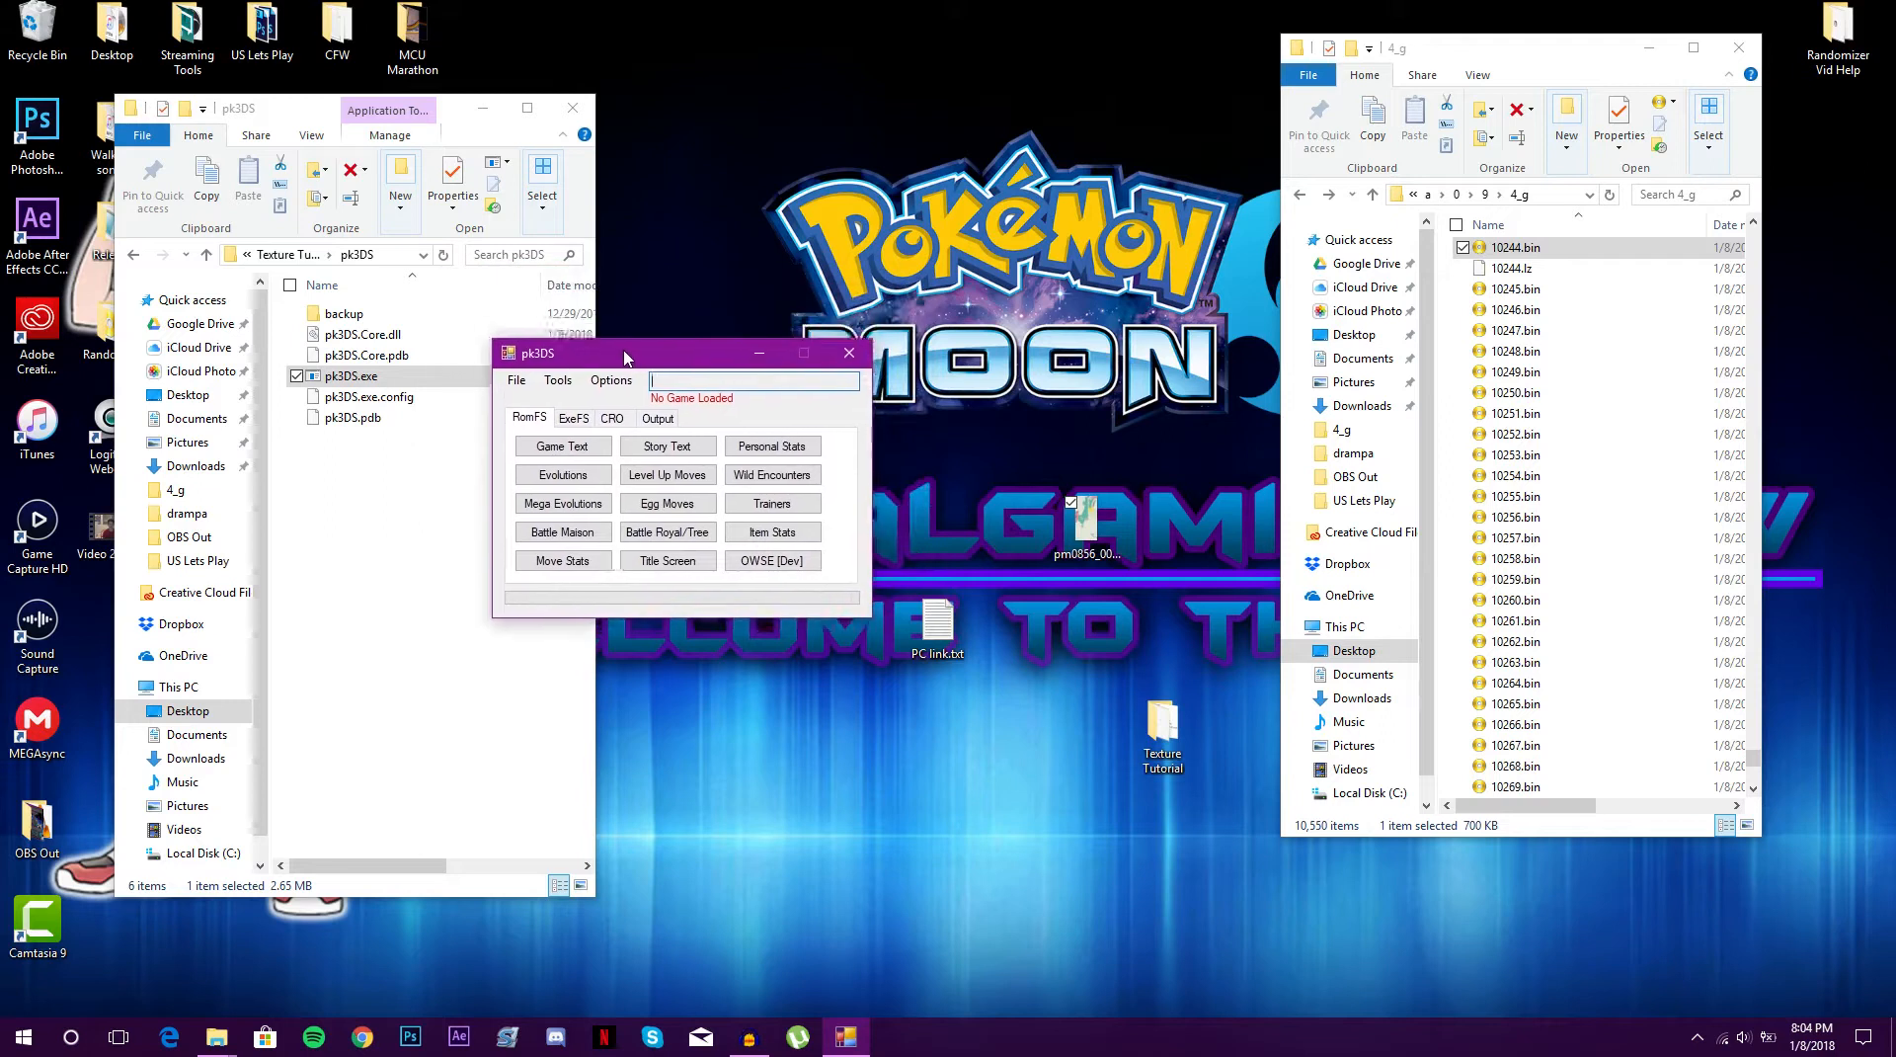
pyautogui.click(1301, 196)
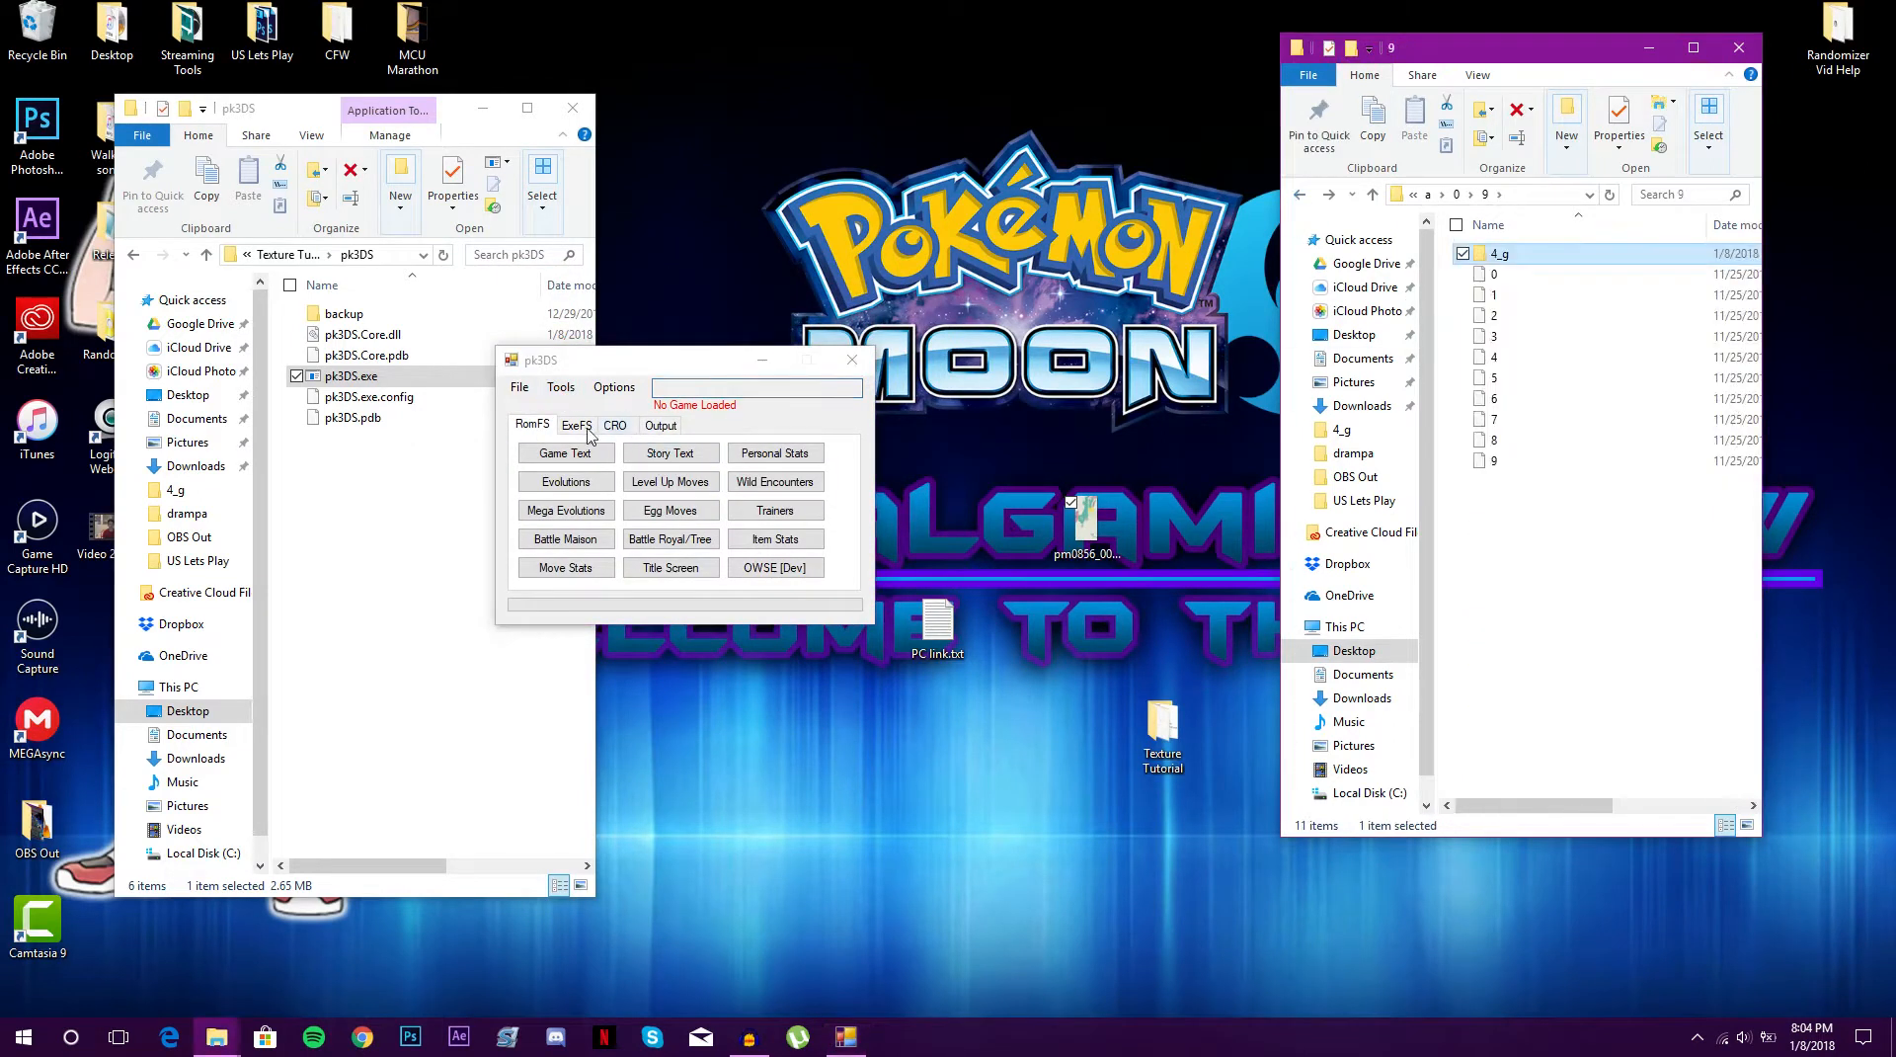
pyautogui.click(568, 391)
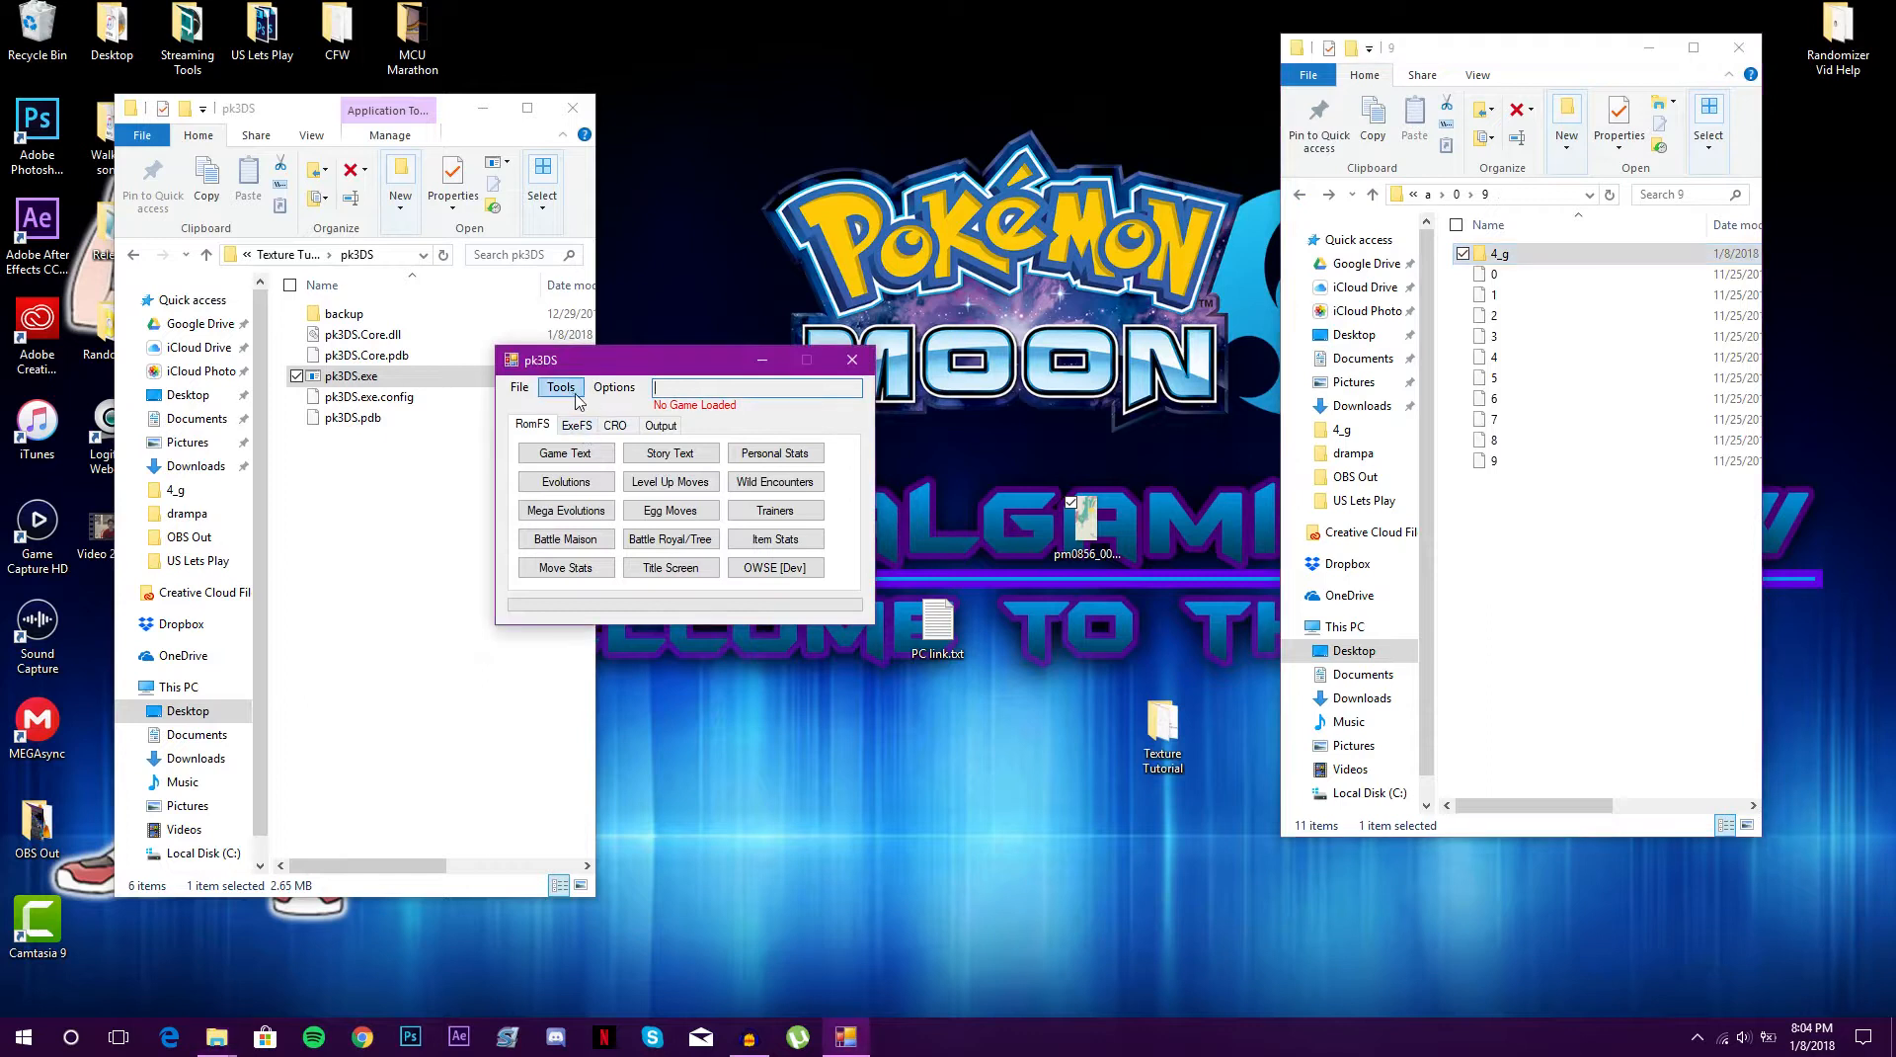
pyautogui.click(572, 393)
pyautogui.moveTo(617, 432)
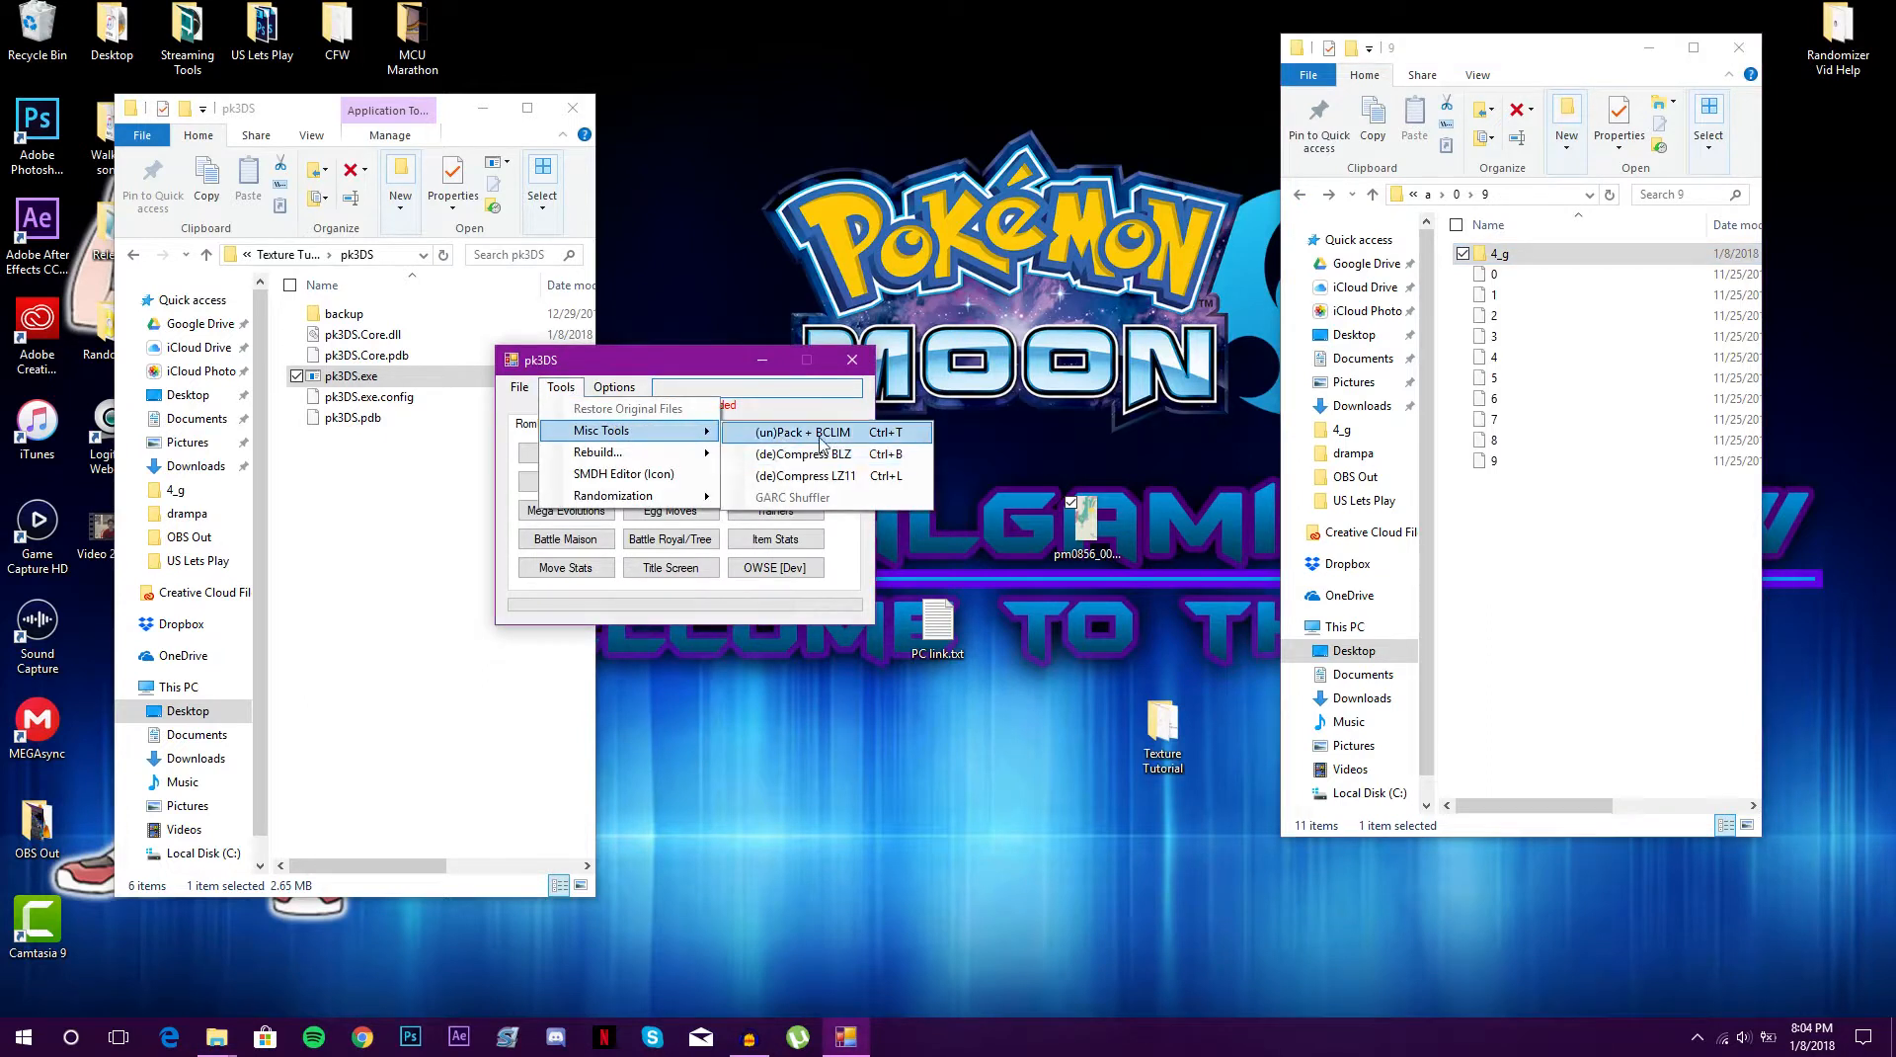
pyautogui.click(821, 435)
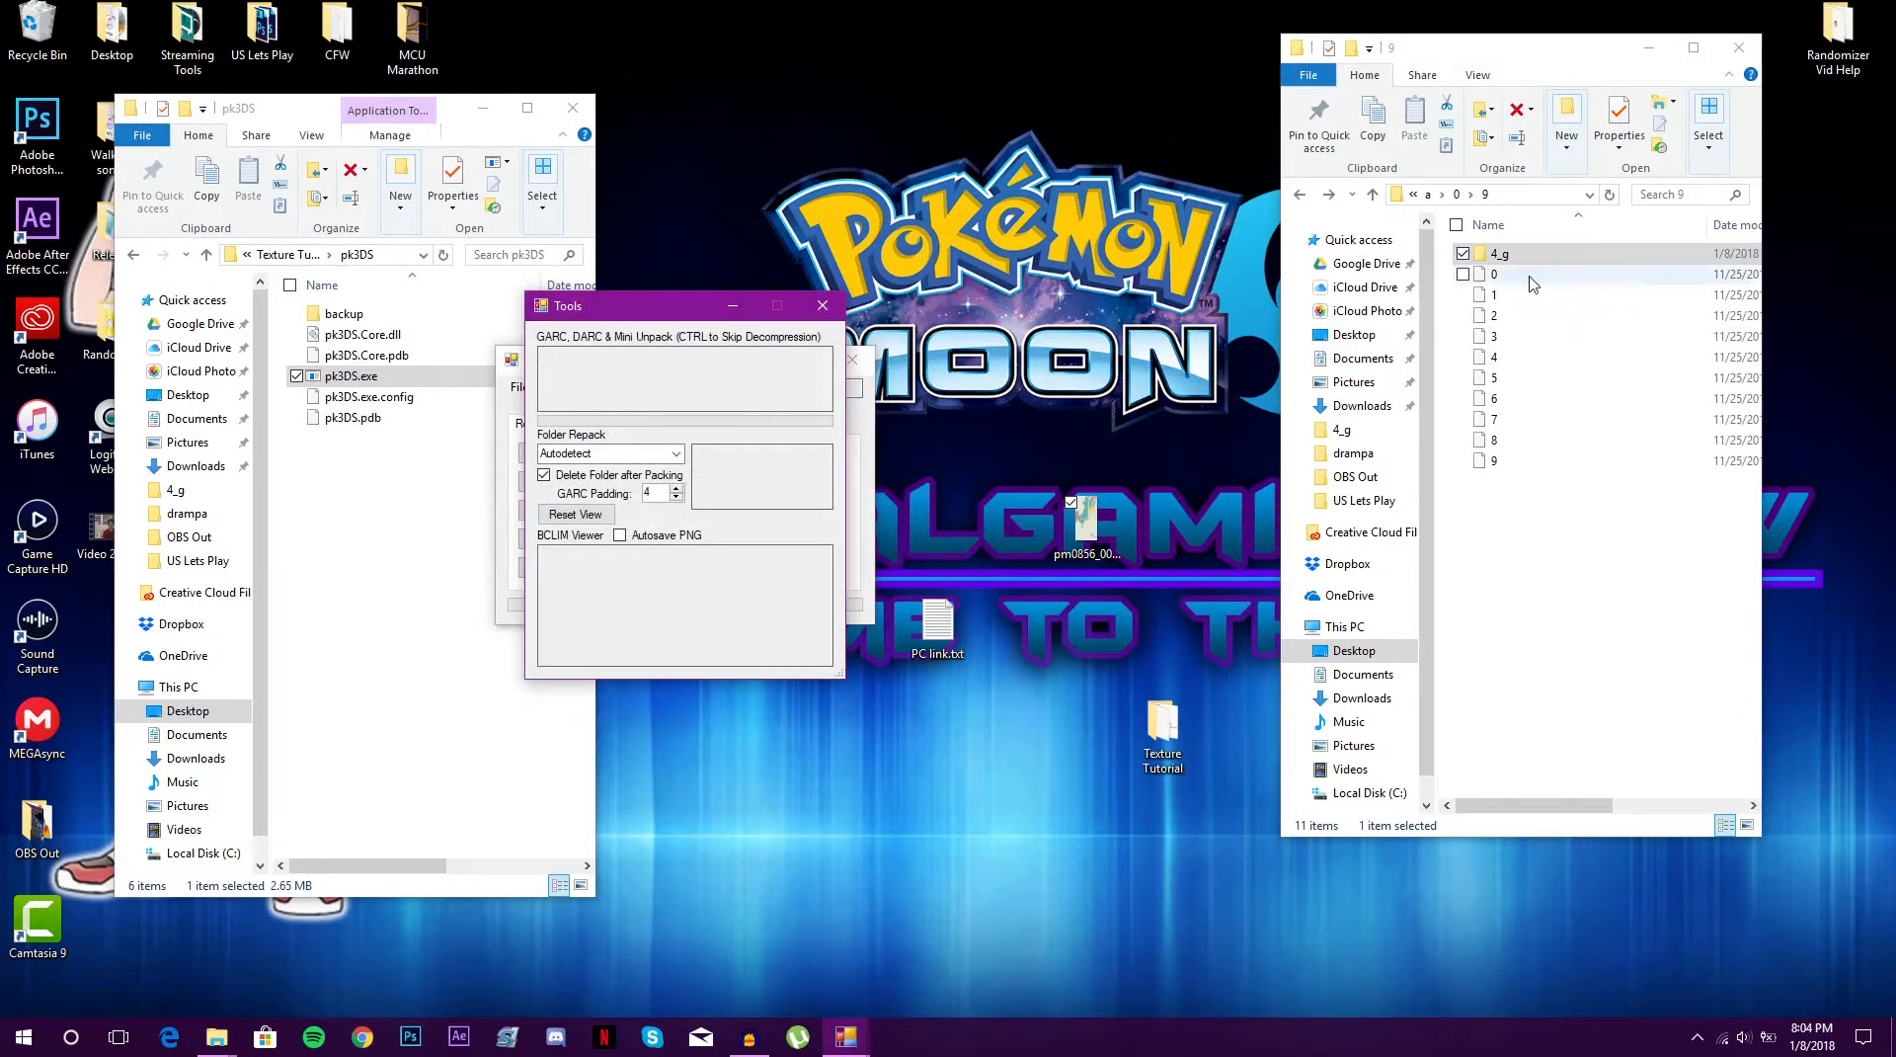
# Try to repack the 4_g folder into a GARC using the Sun/Moon (Version 6) format
pyautogui.moveTo(1499, 254); pyautogui.dragTo(759, 489)
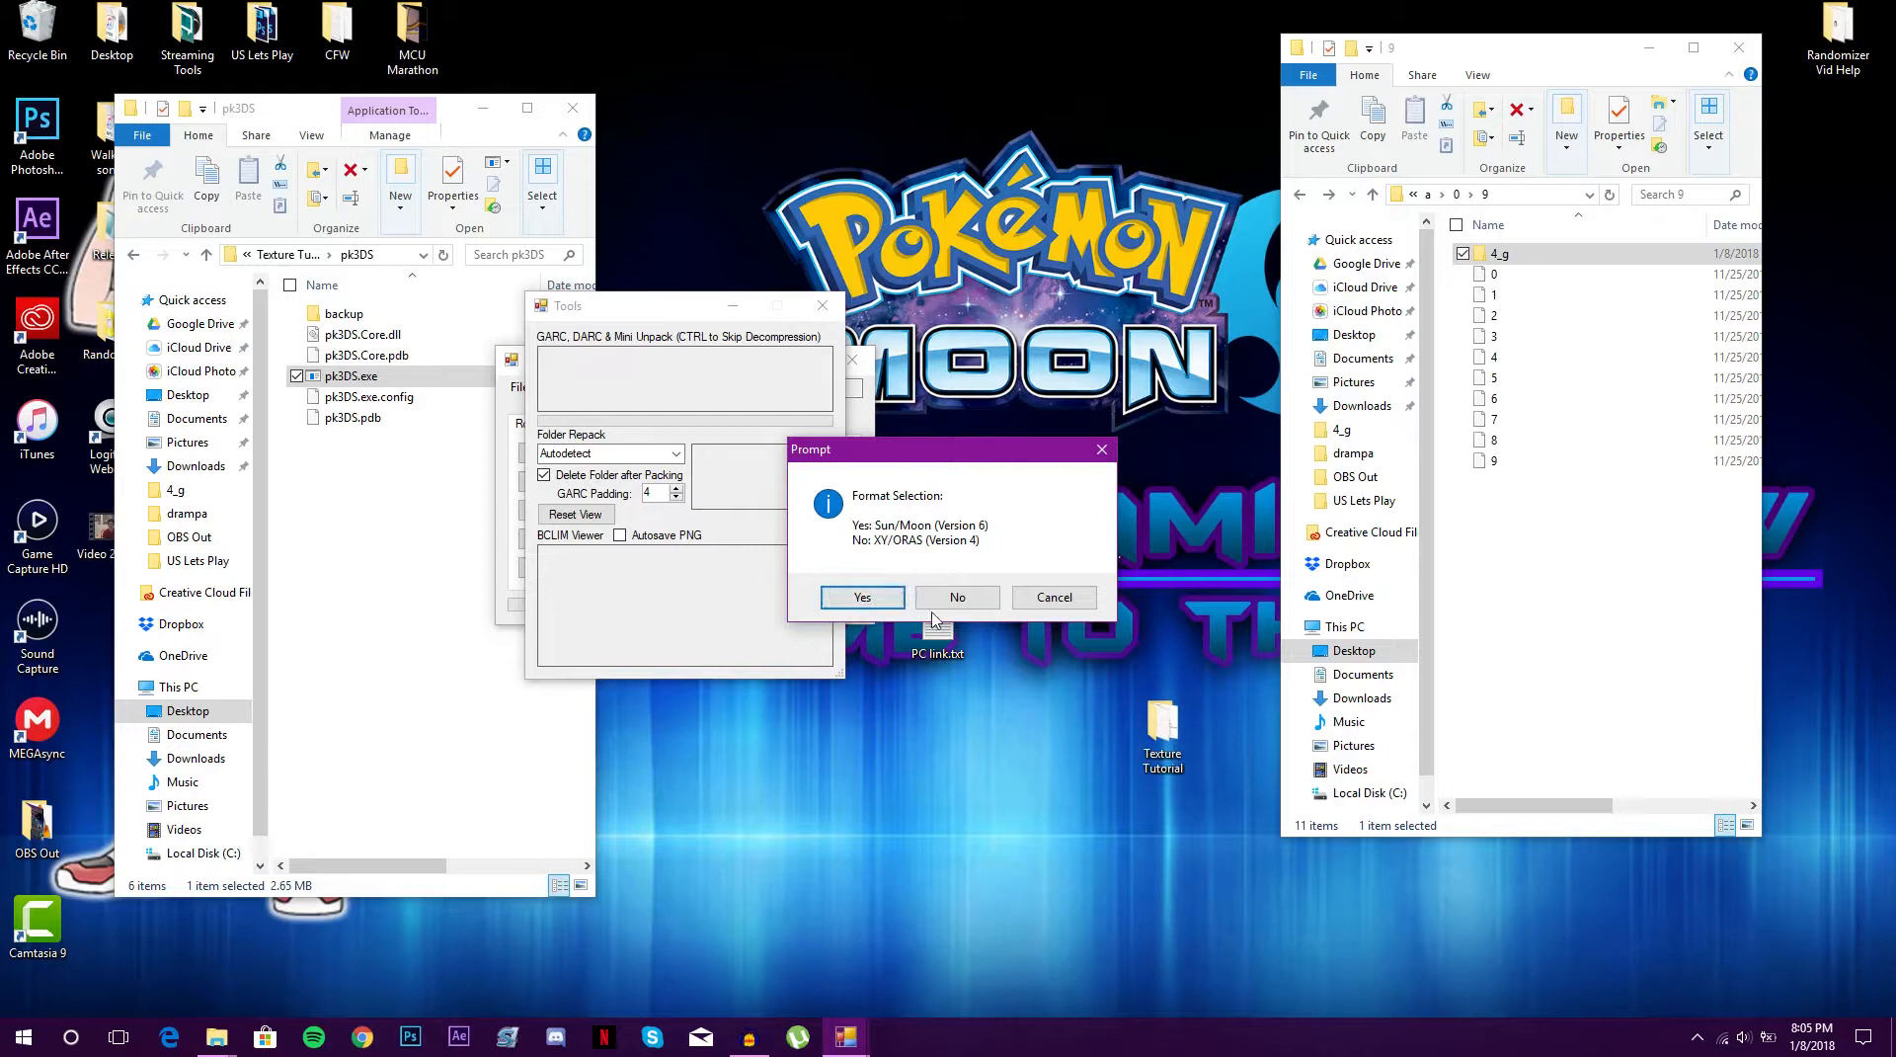
pyautogui.click(862, 597)
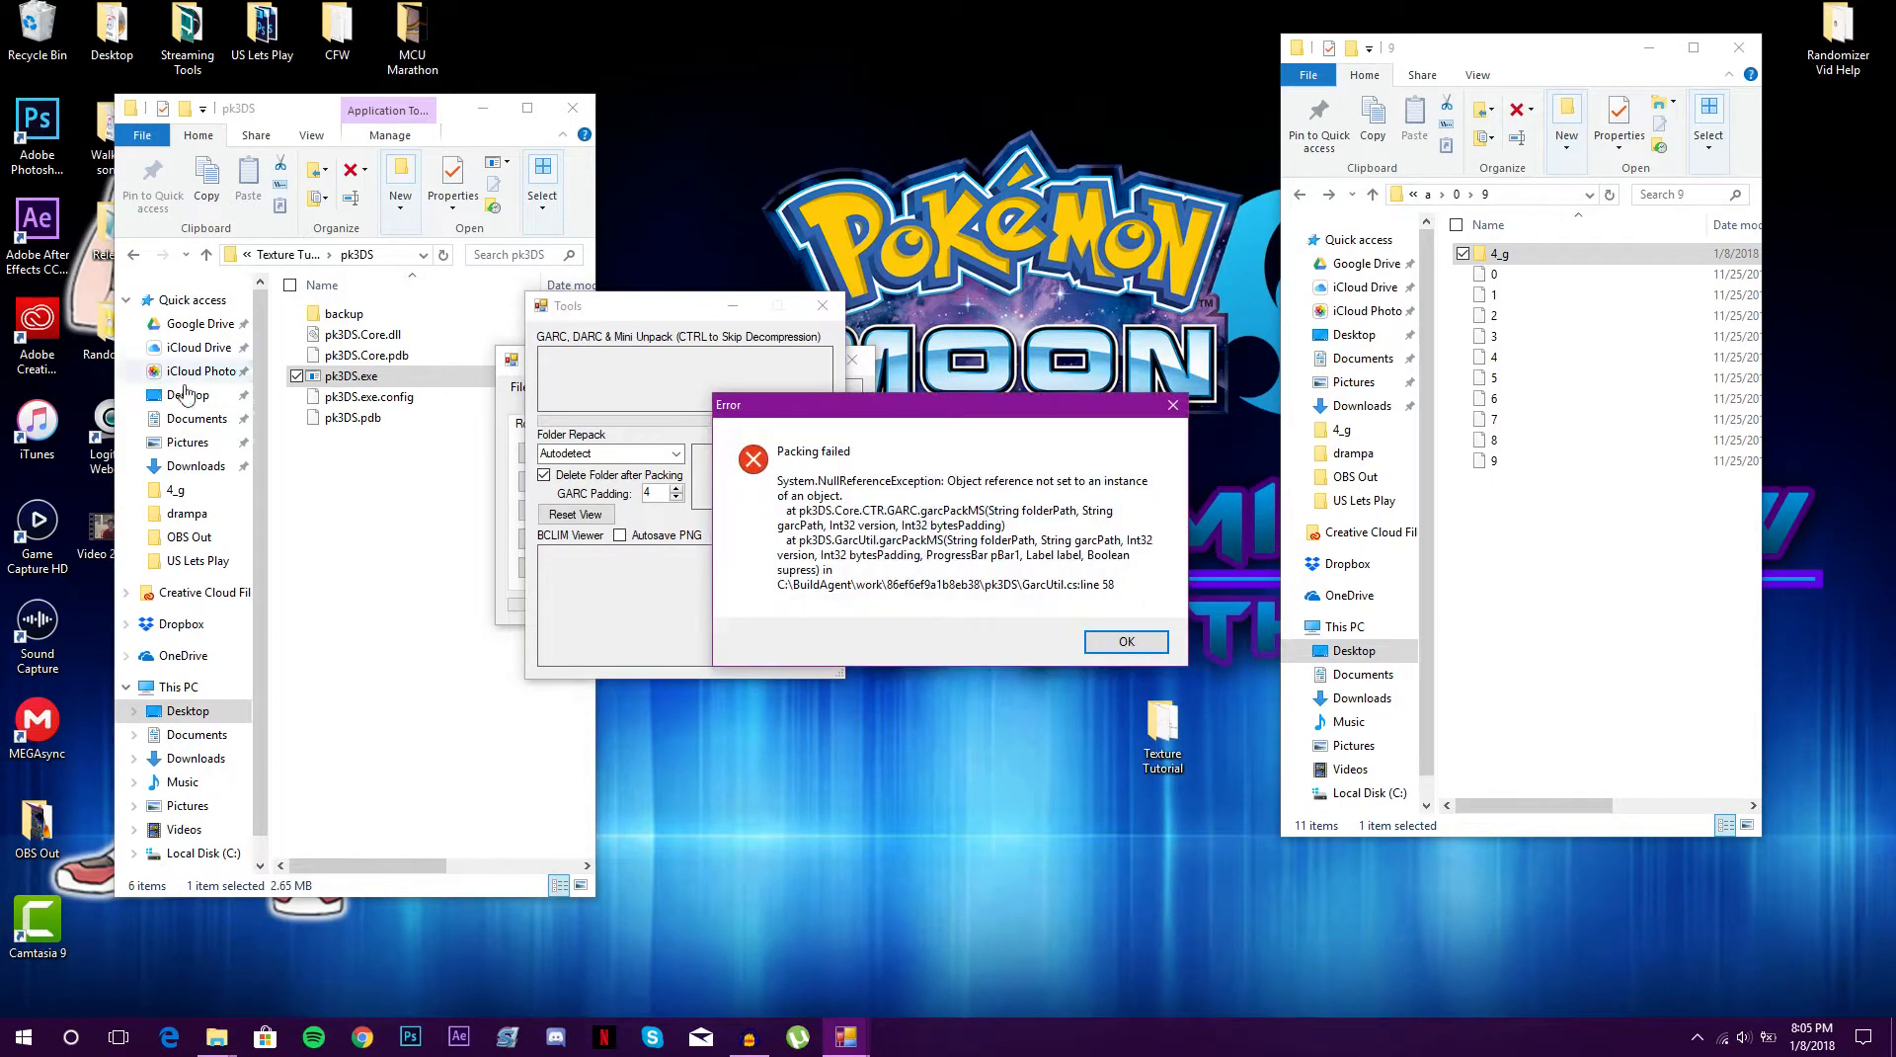
pyautogui.moveTo(913, 421); pyautogui.dragTo(652, 471)
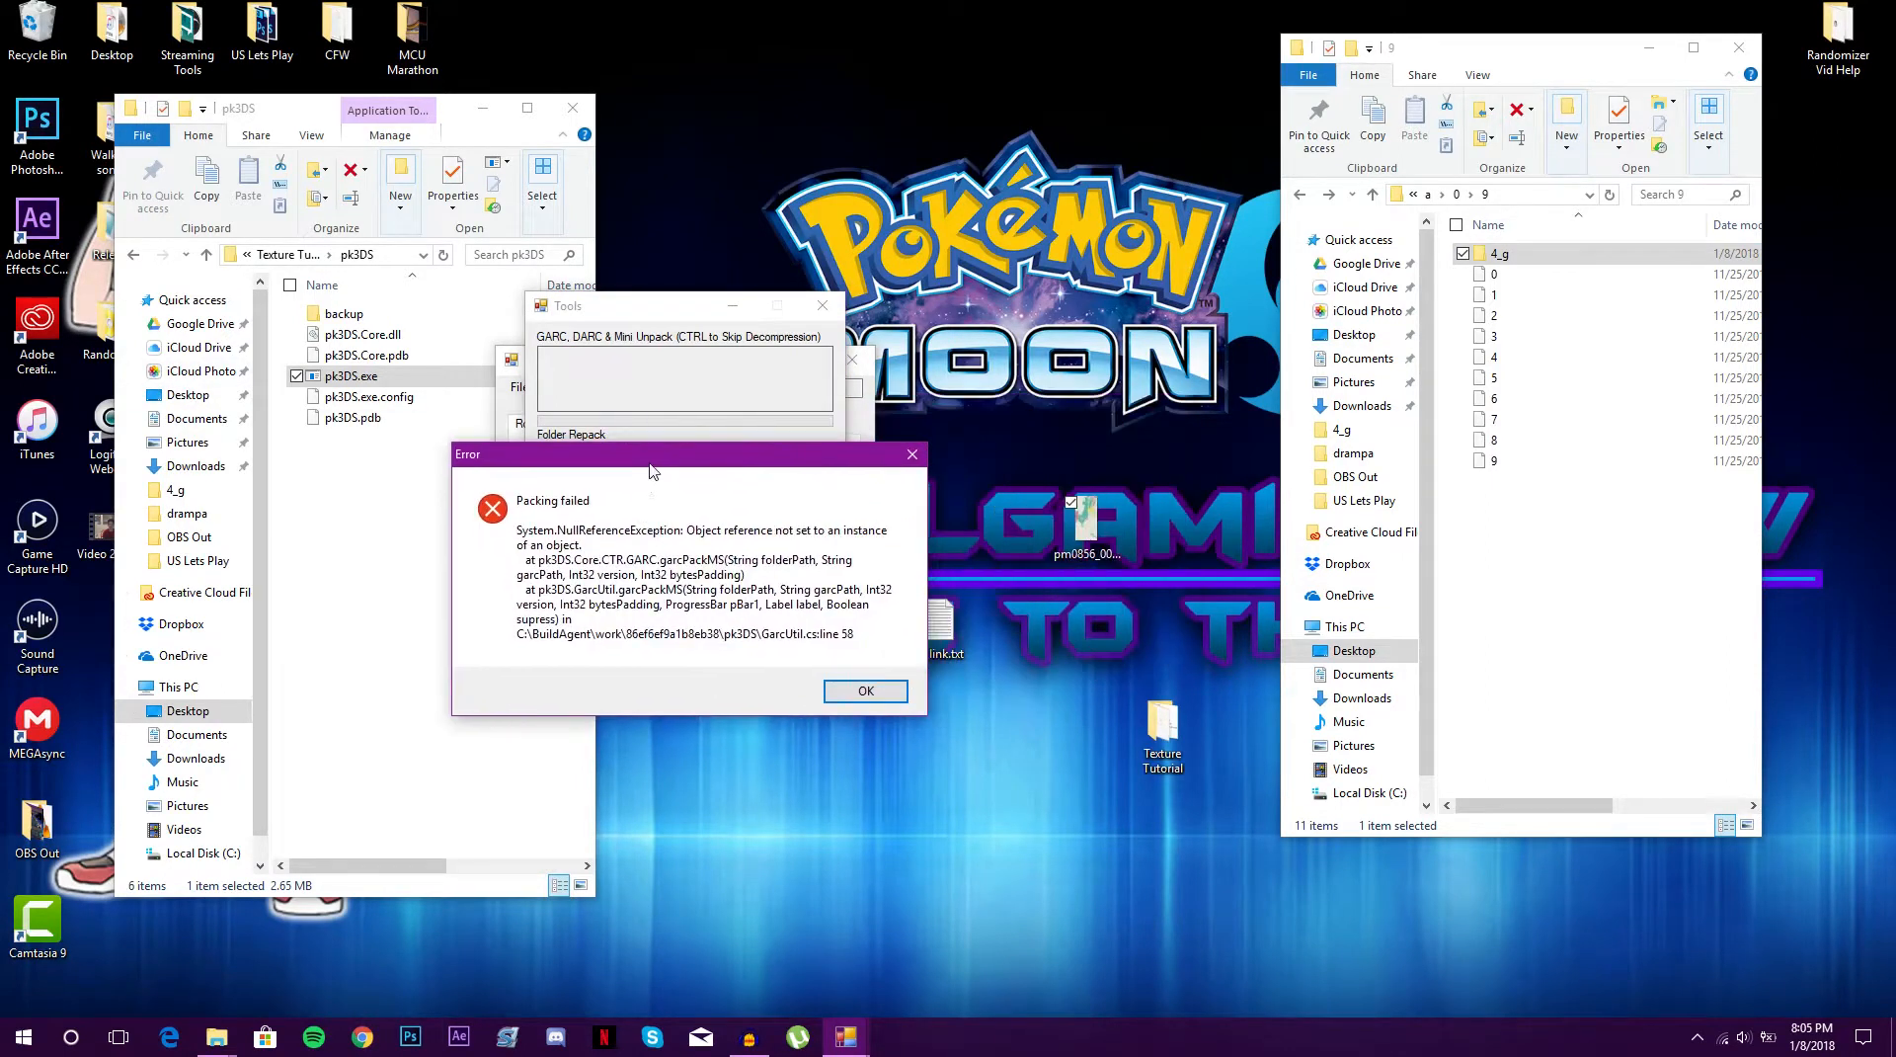
pyautogui.click(866, 690)
pyautogui.click(980, 594)
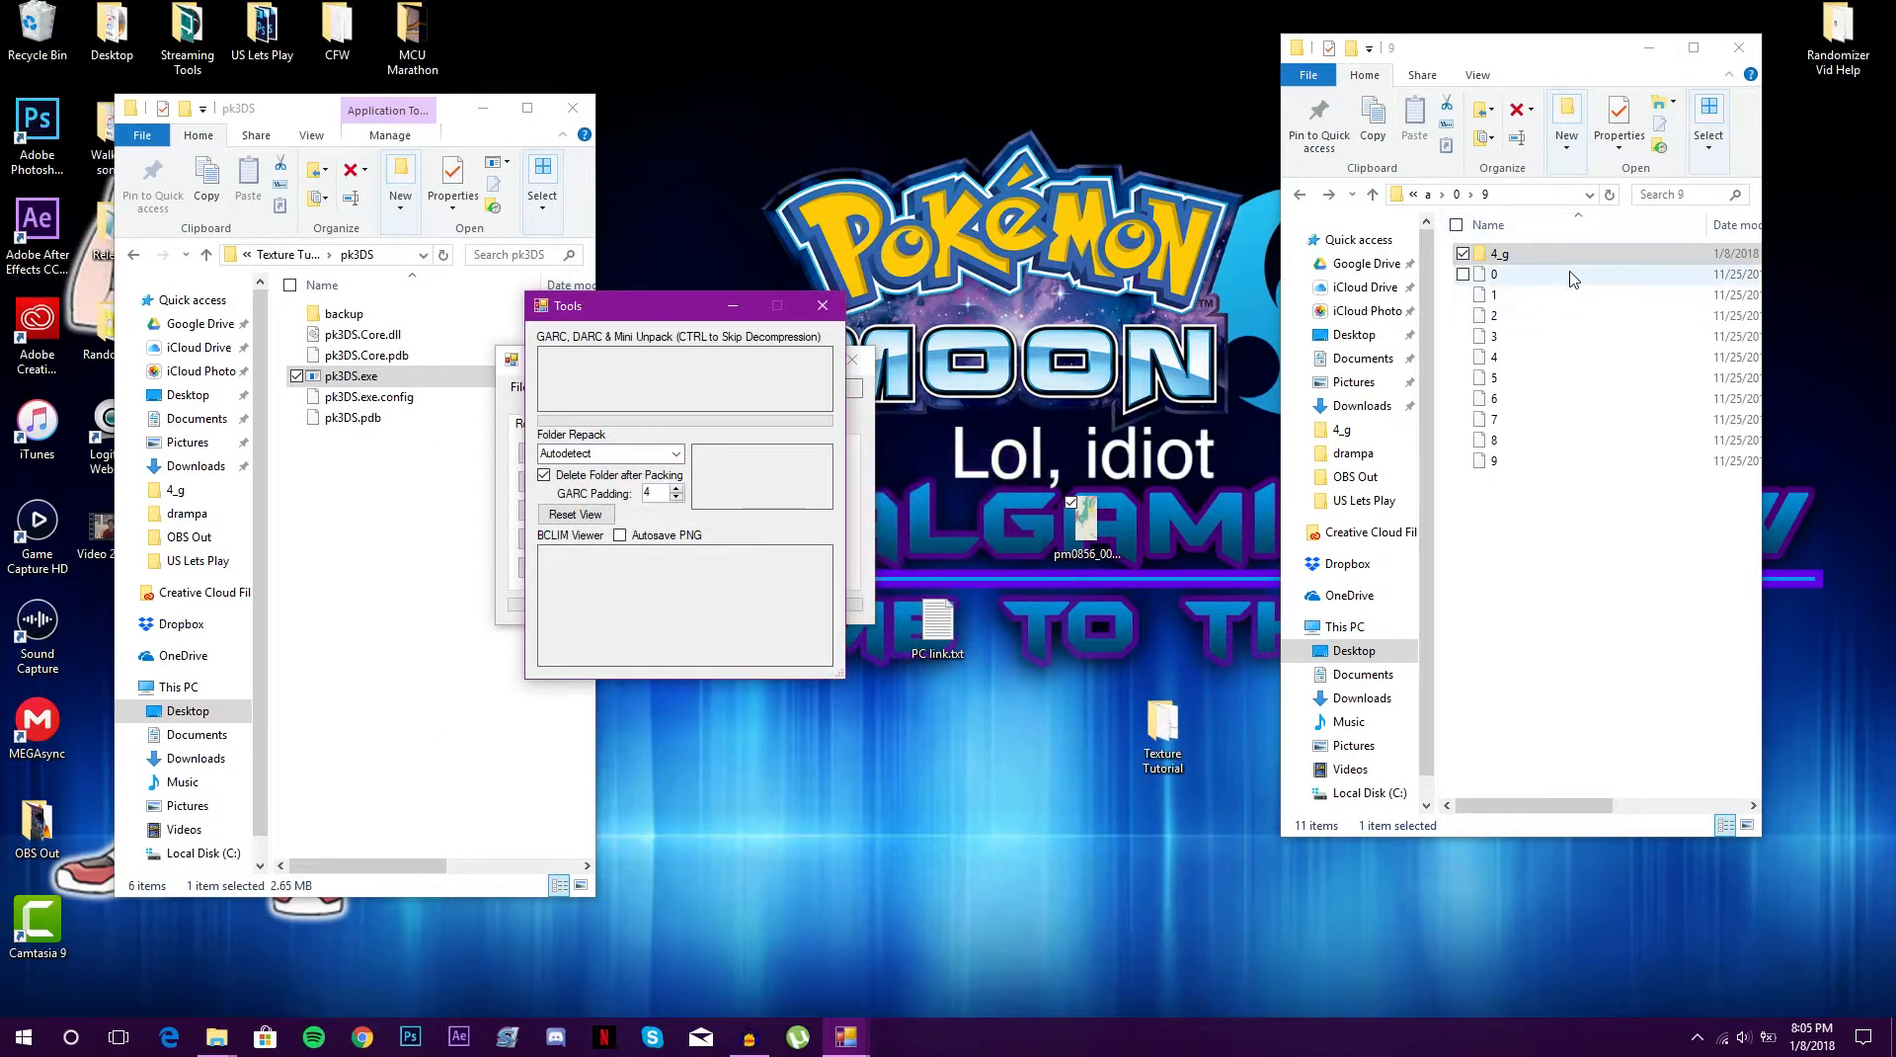
# Open the 4_g folder and search it for 10244
pyautogui.doubleClick(1574, 254)
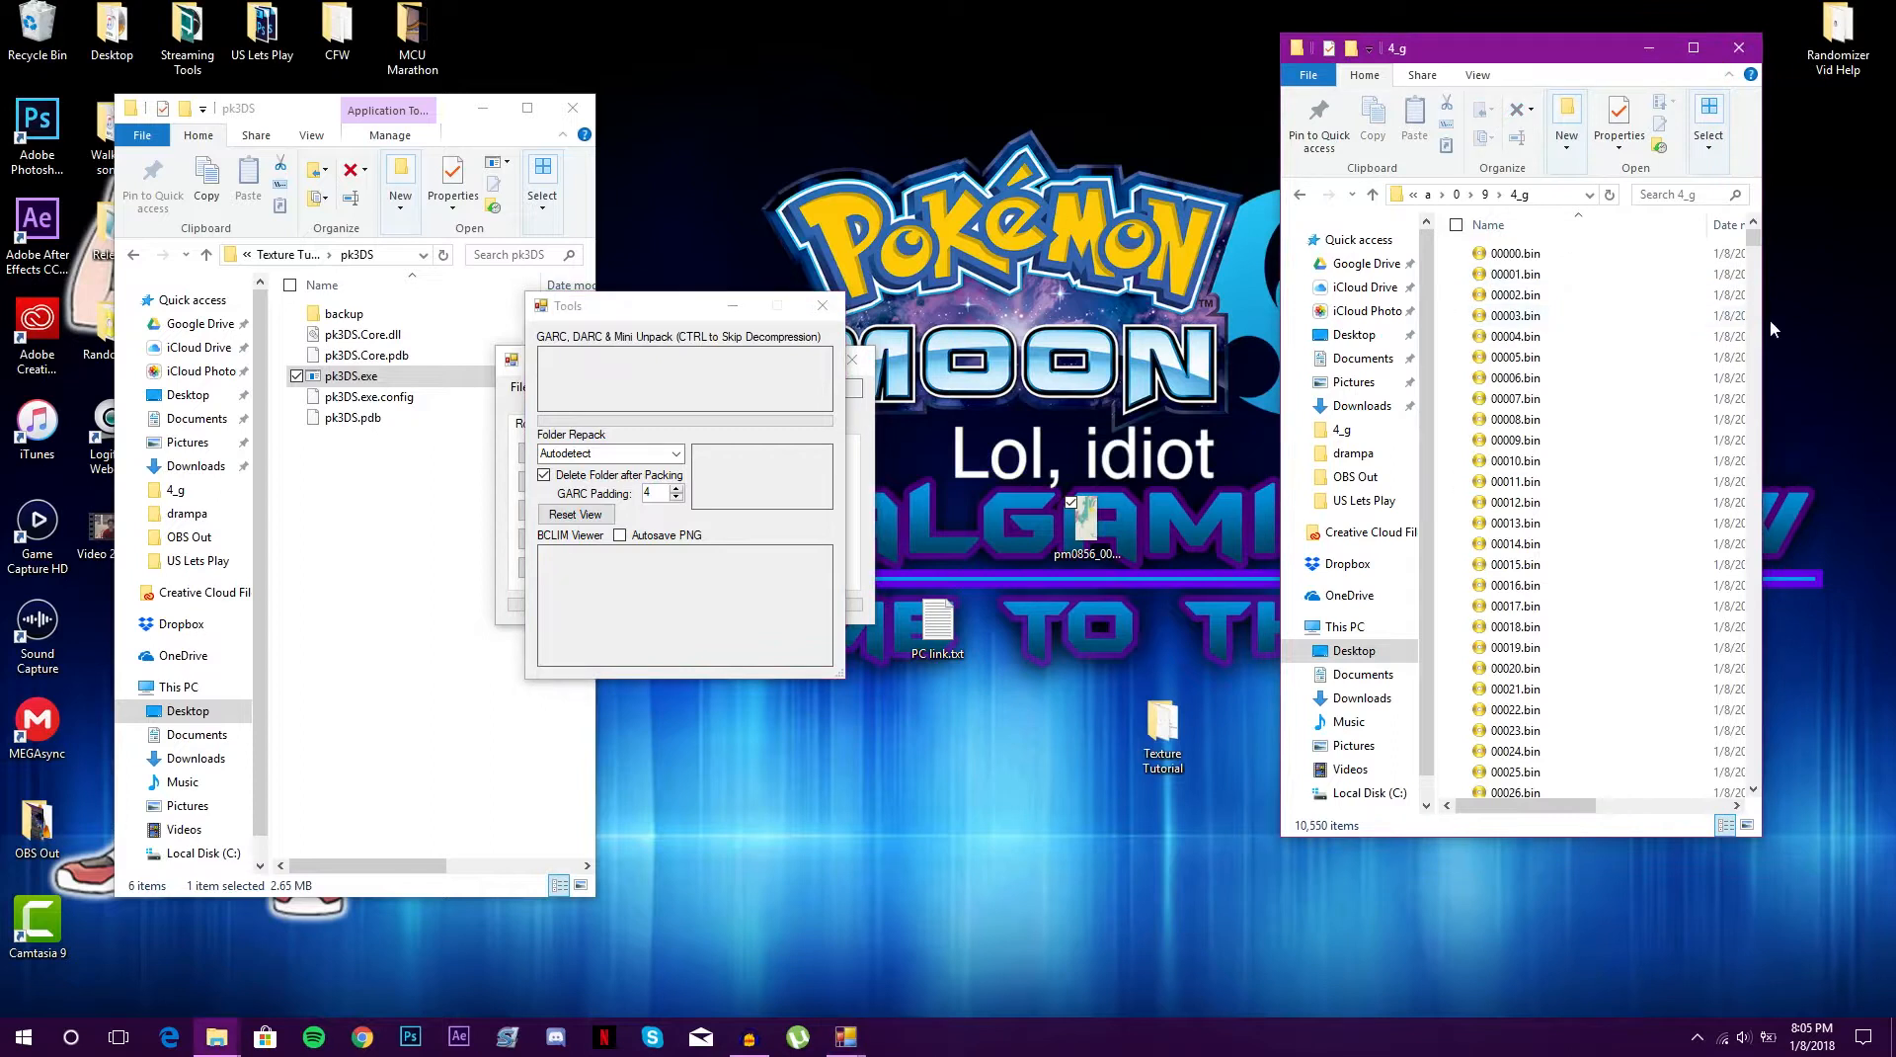
pyautogui.moveTo(1753, 238); pyautogui.dragTo(1753, 720)
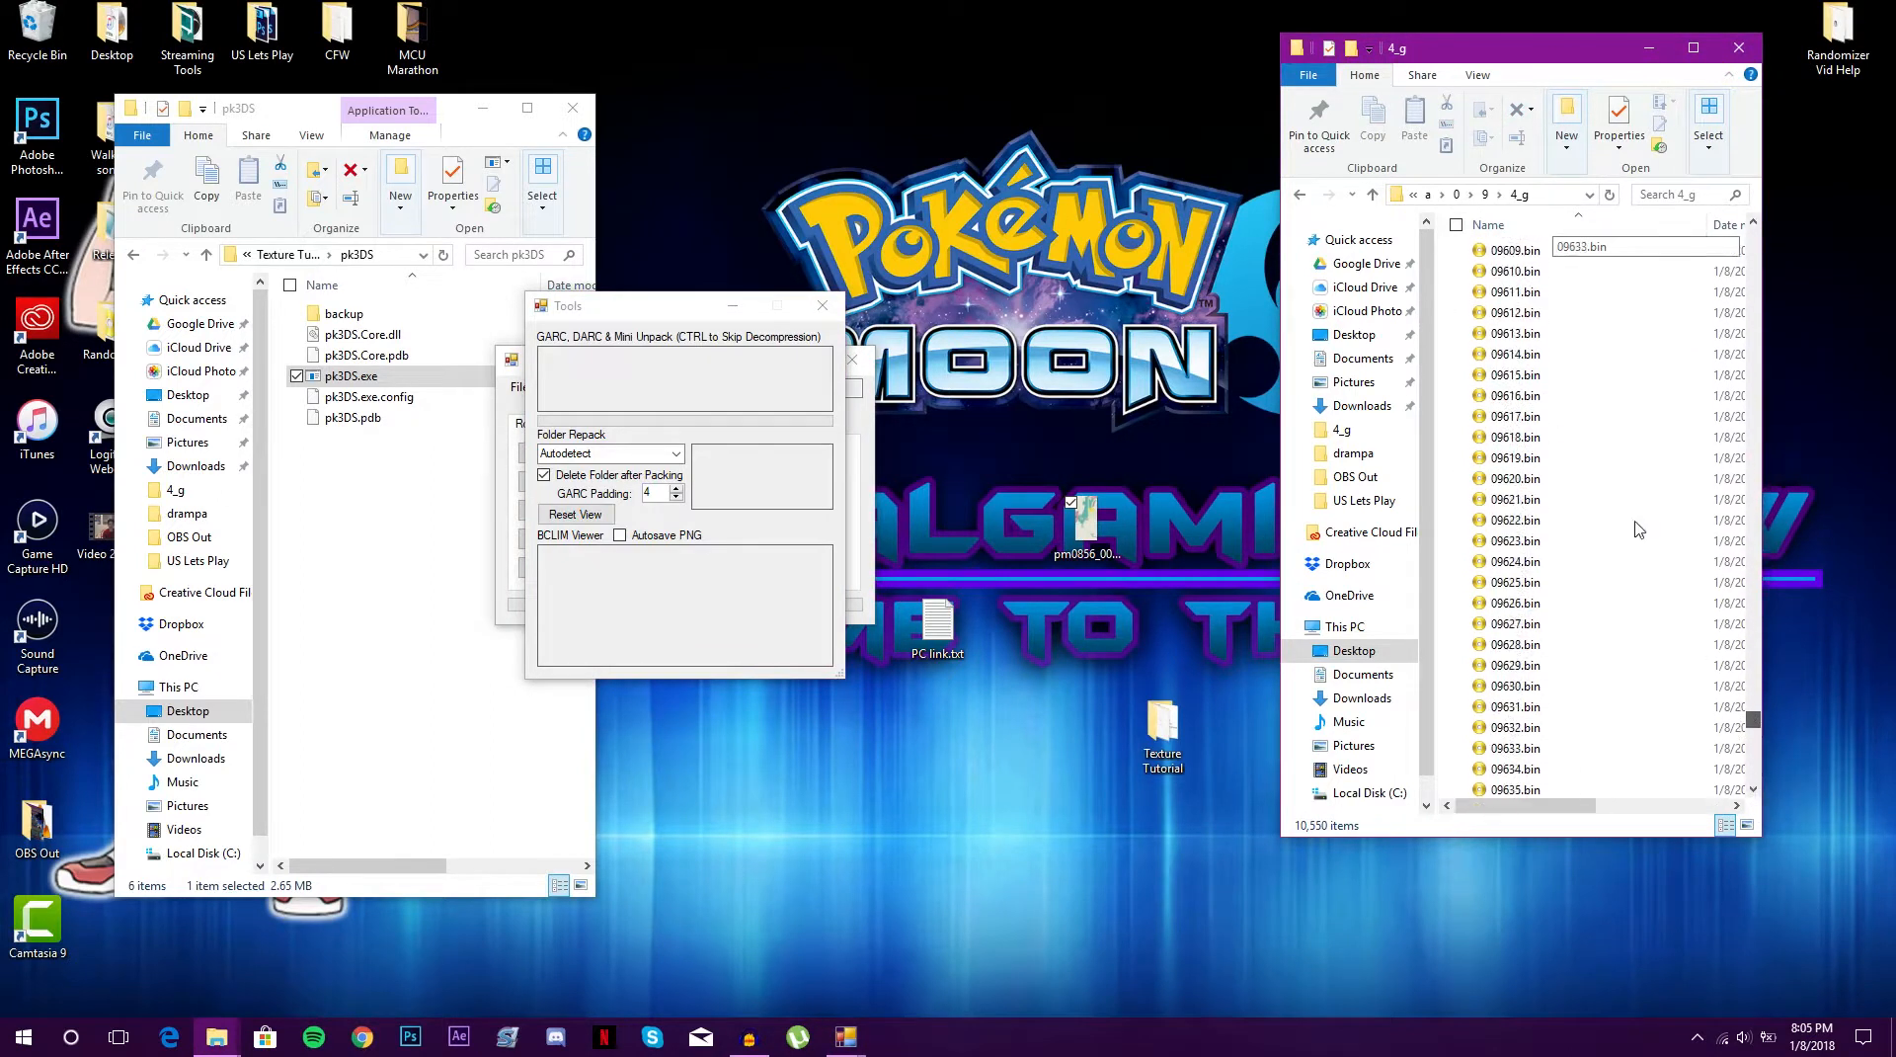
pyautogui.click(1662, 191)
pyautogui.write('10244')
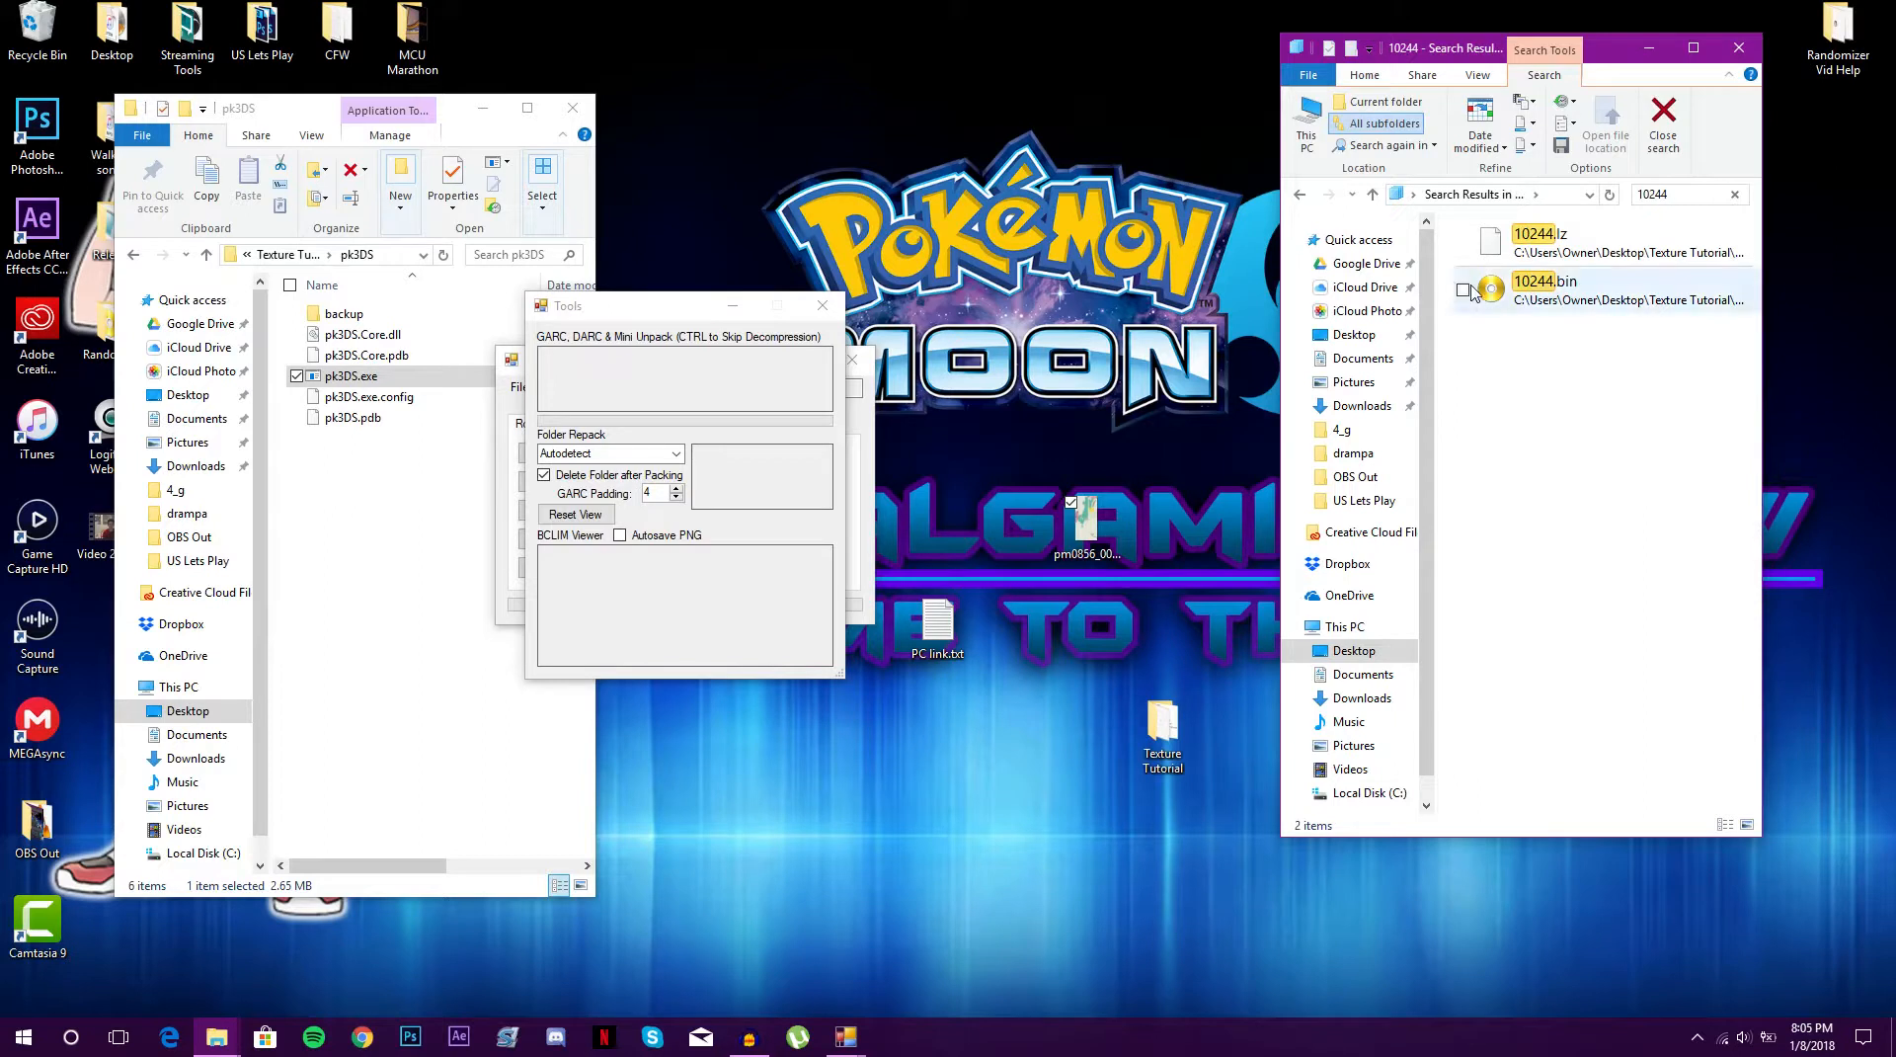
pyautogui.rightClick(1582, 242)
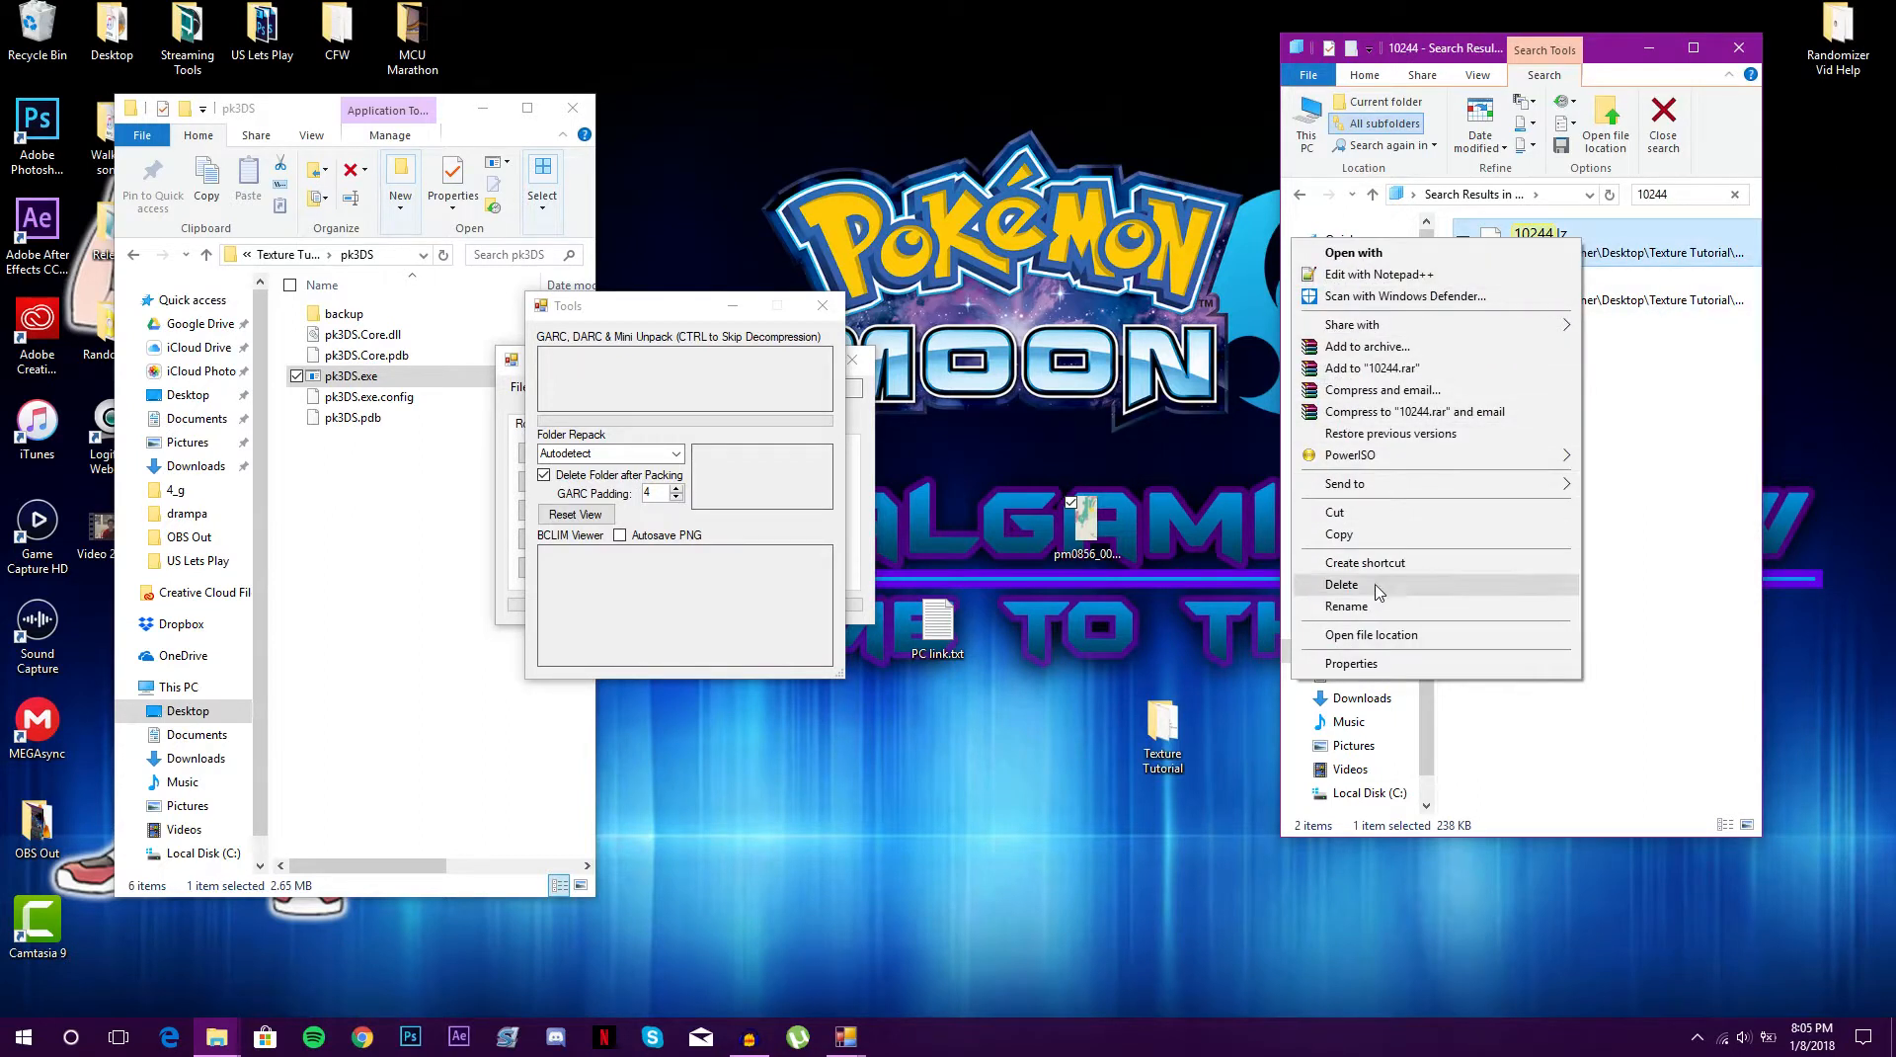
pyautogui.click(1348, 606)
pyautogui.click(1581, 234)
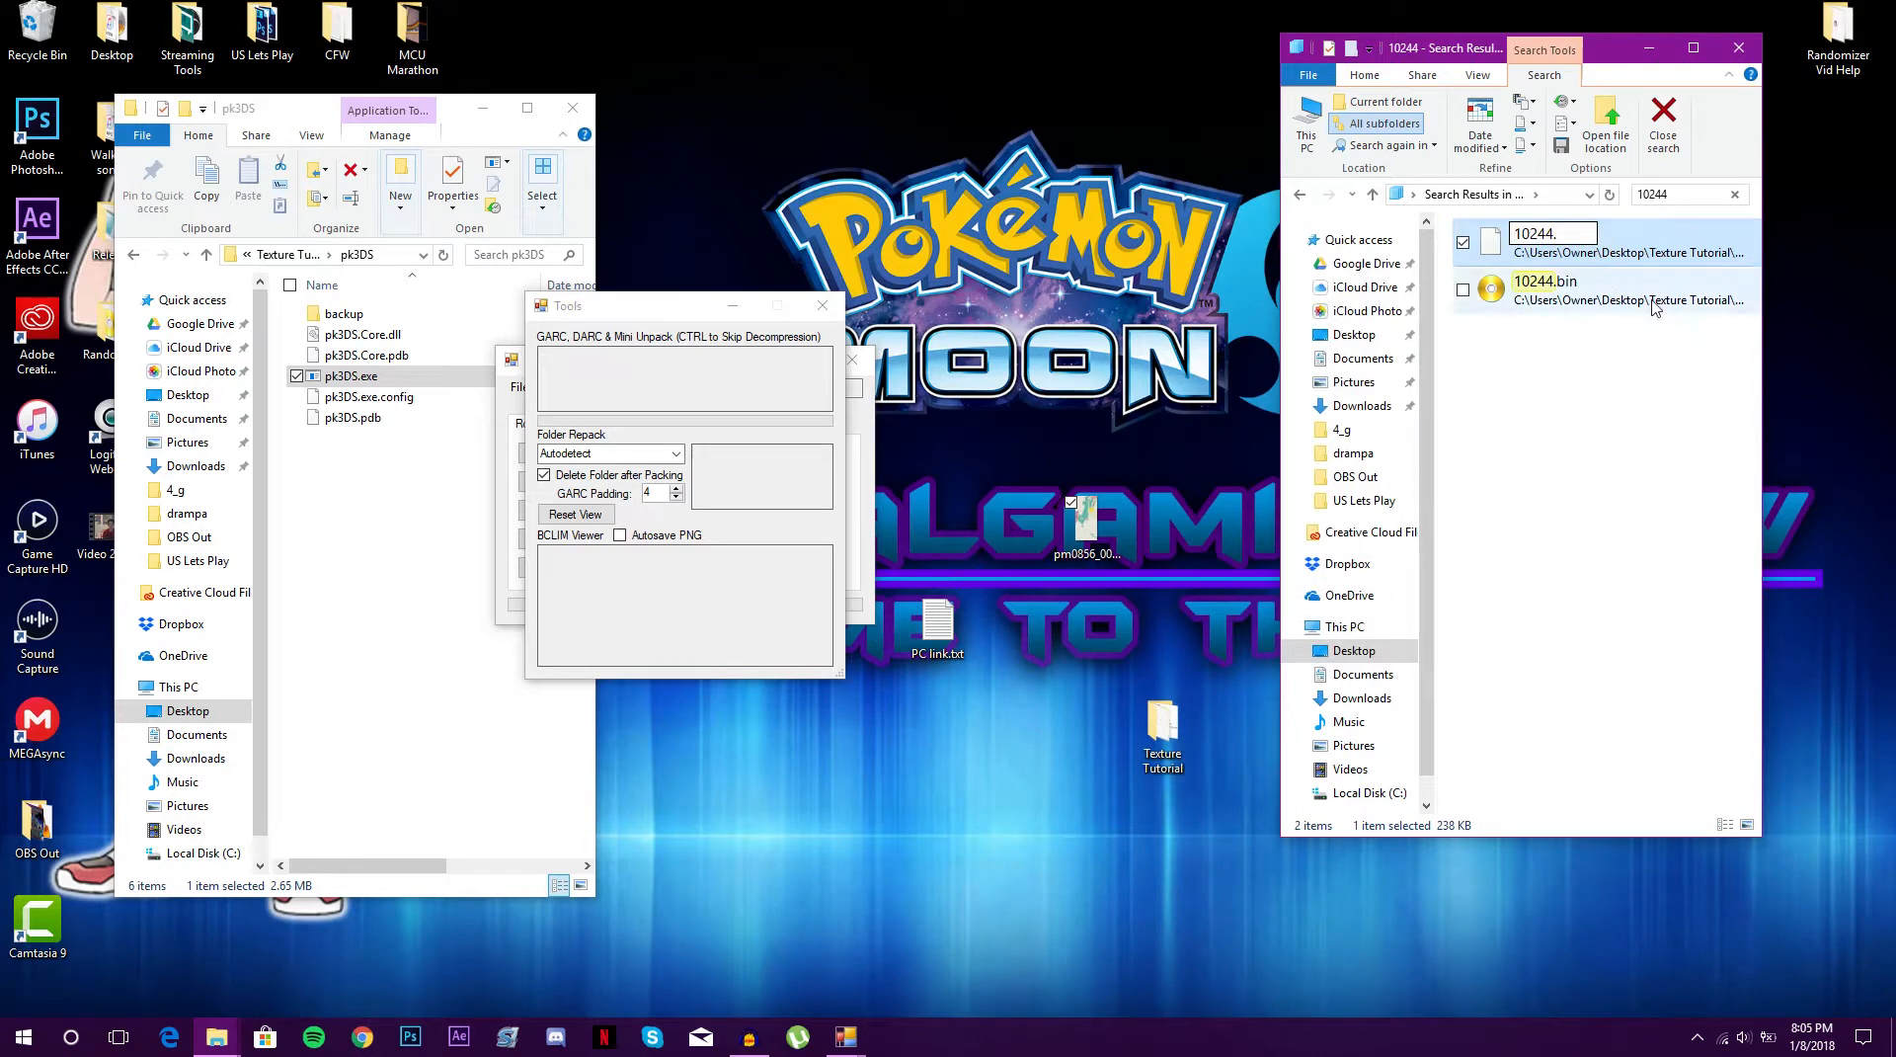
pyautogui.press('Return')
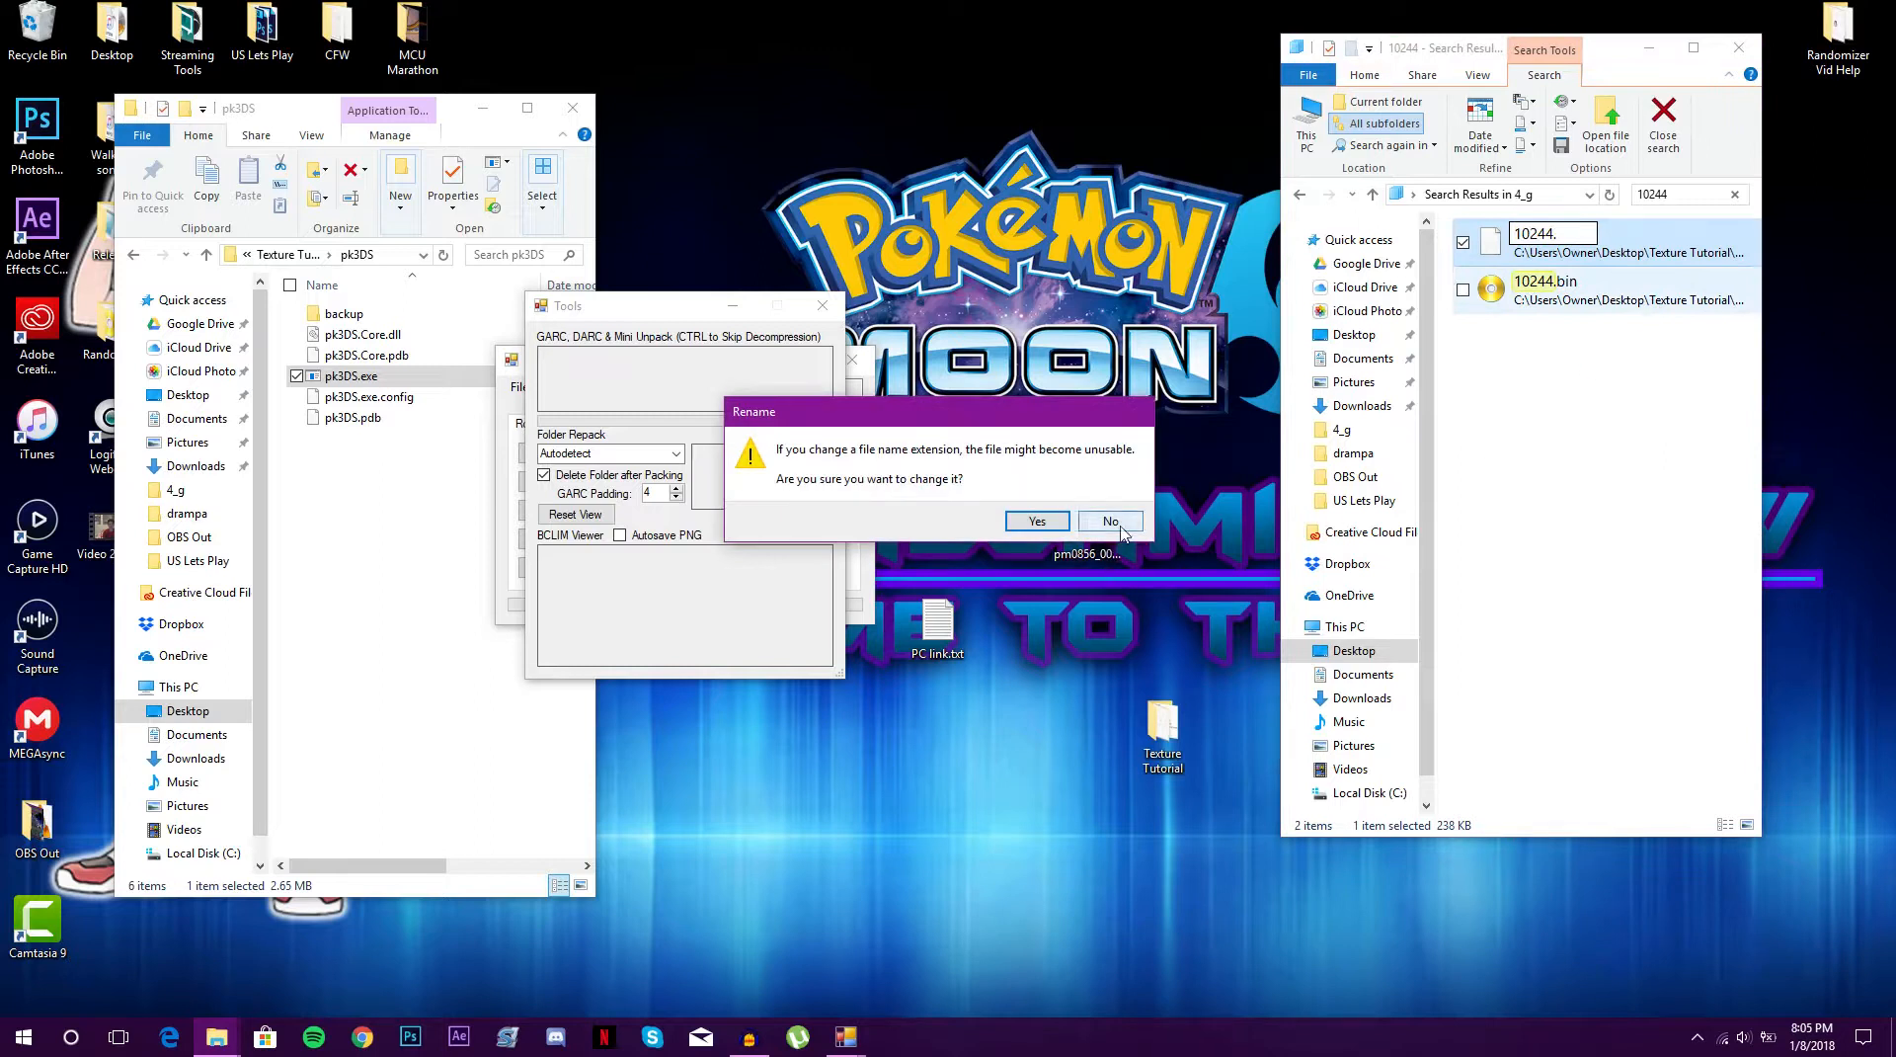
pyautogui.click(1037, 520)
# Delete the uncompressed 10244.bin file from the 4_g folder and refresh the search results
pyautogui.rightClick(1652, 296)
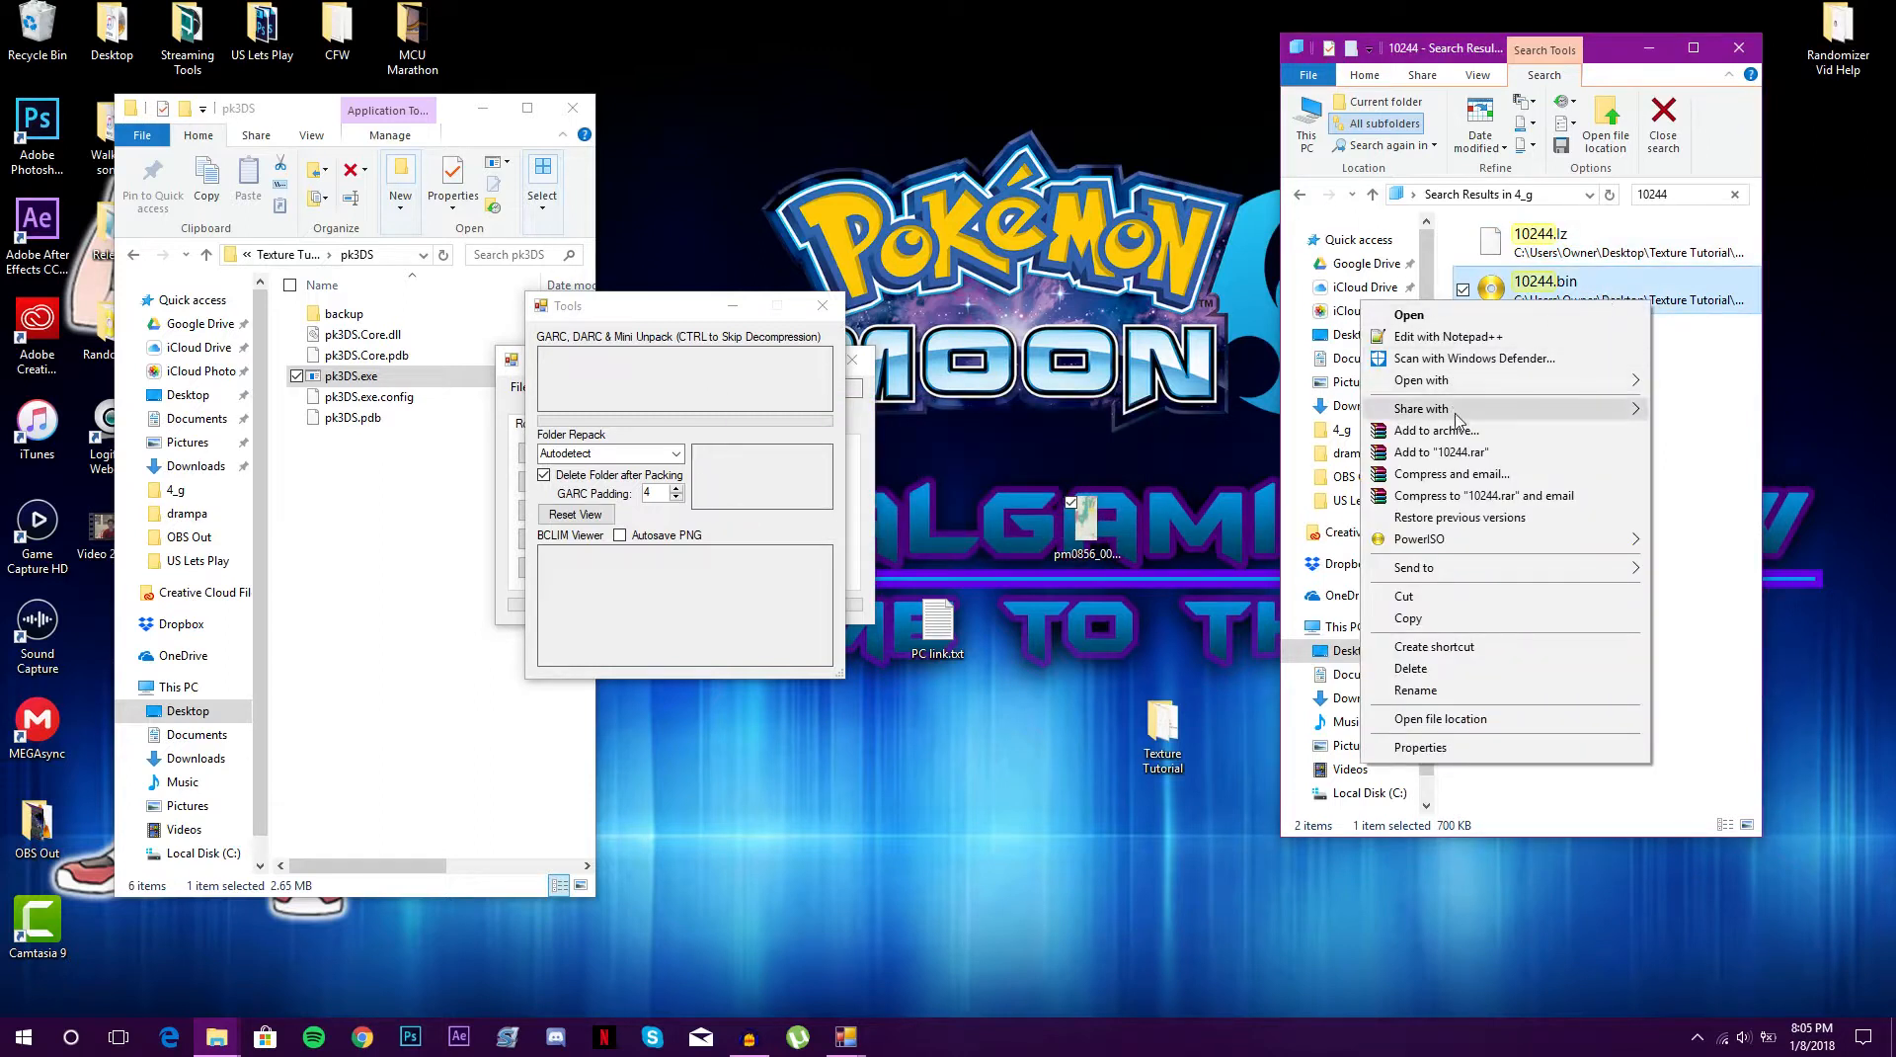
pyautogui.click(1473, 675)
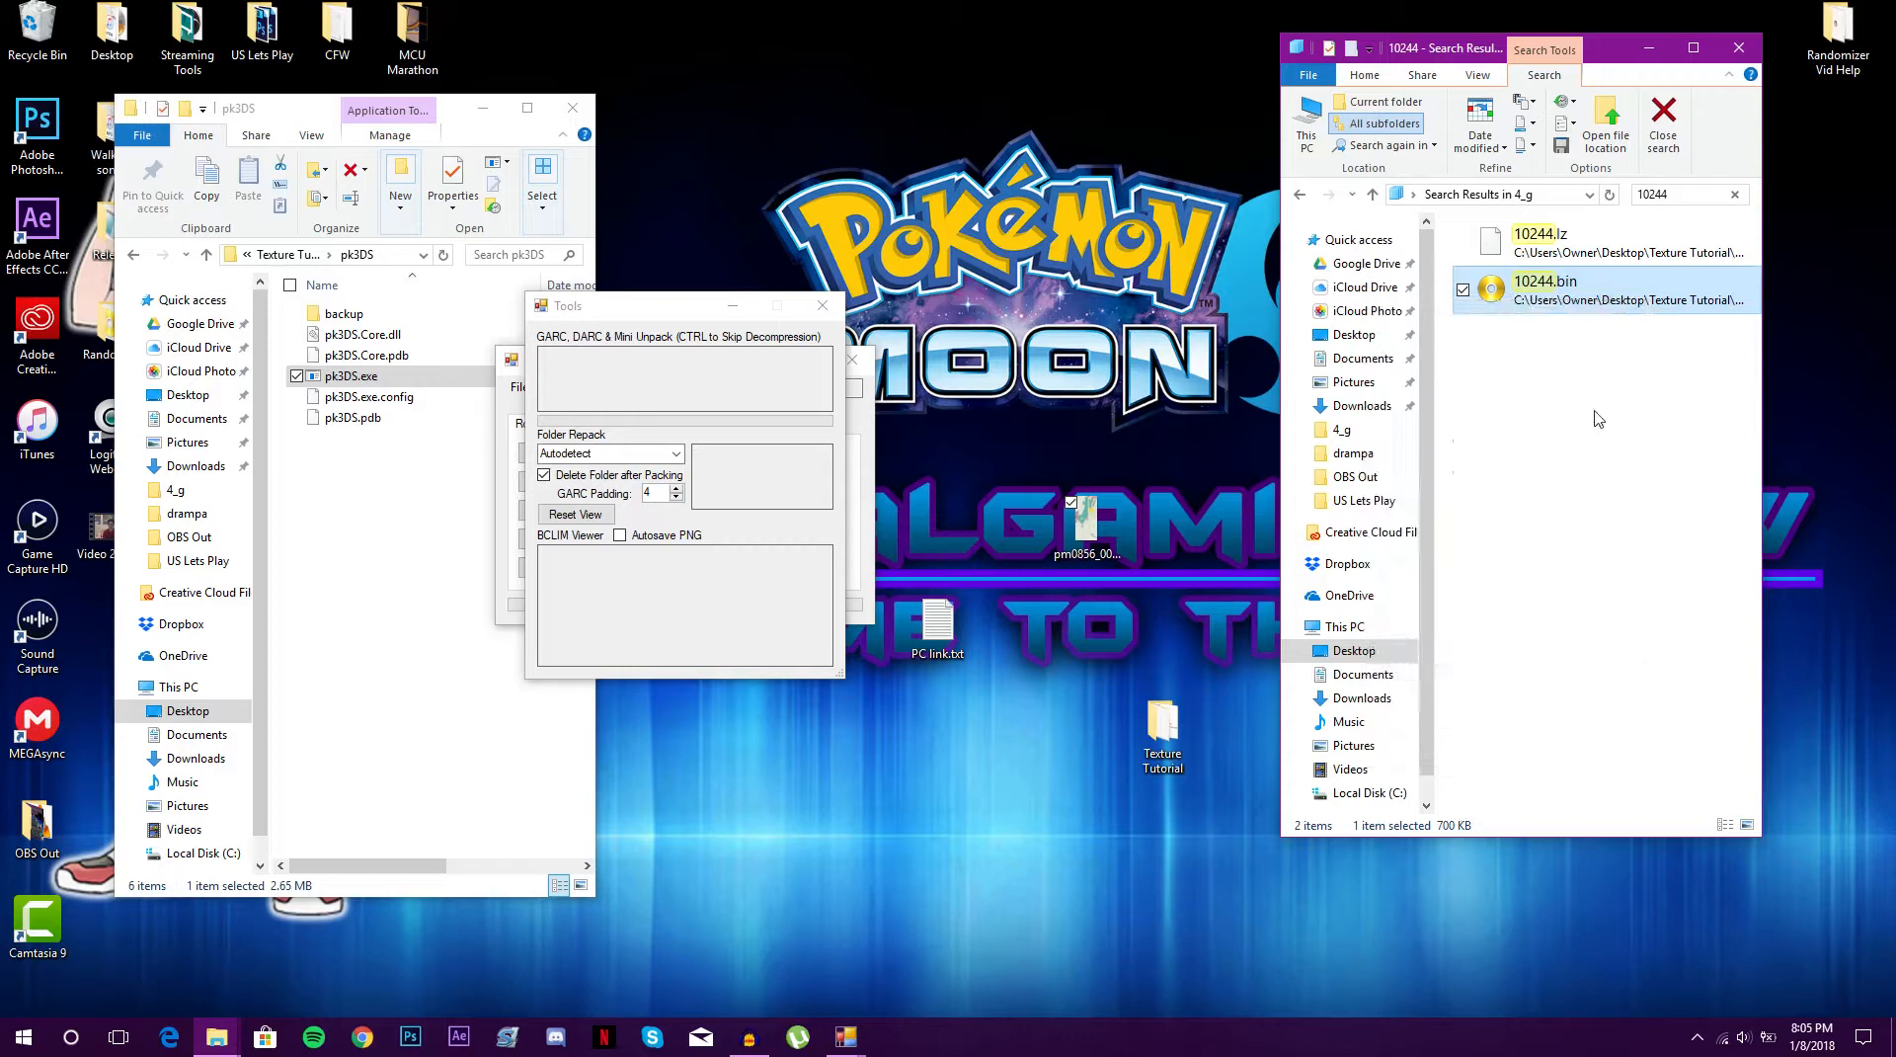
pyautogui.click(1609, 194)
# Rename the compressed file 10244.lz as 10244.bin and accept the extension change
pyautogui.rightClick(1598, 248)
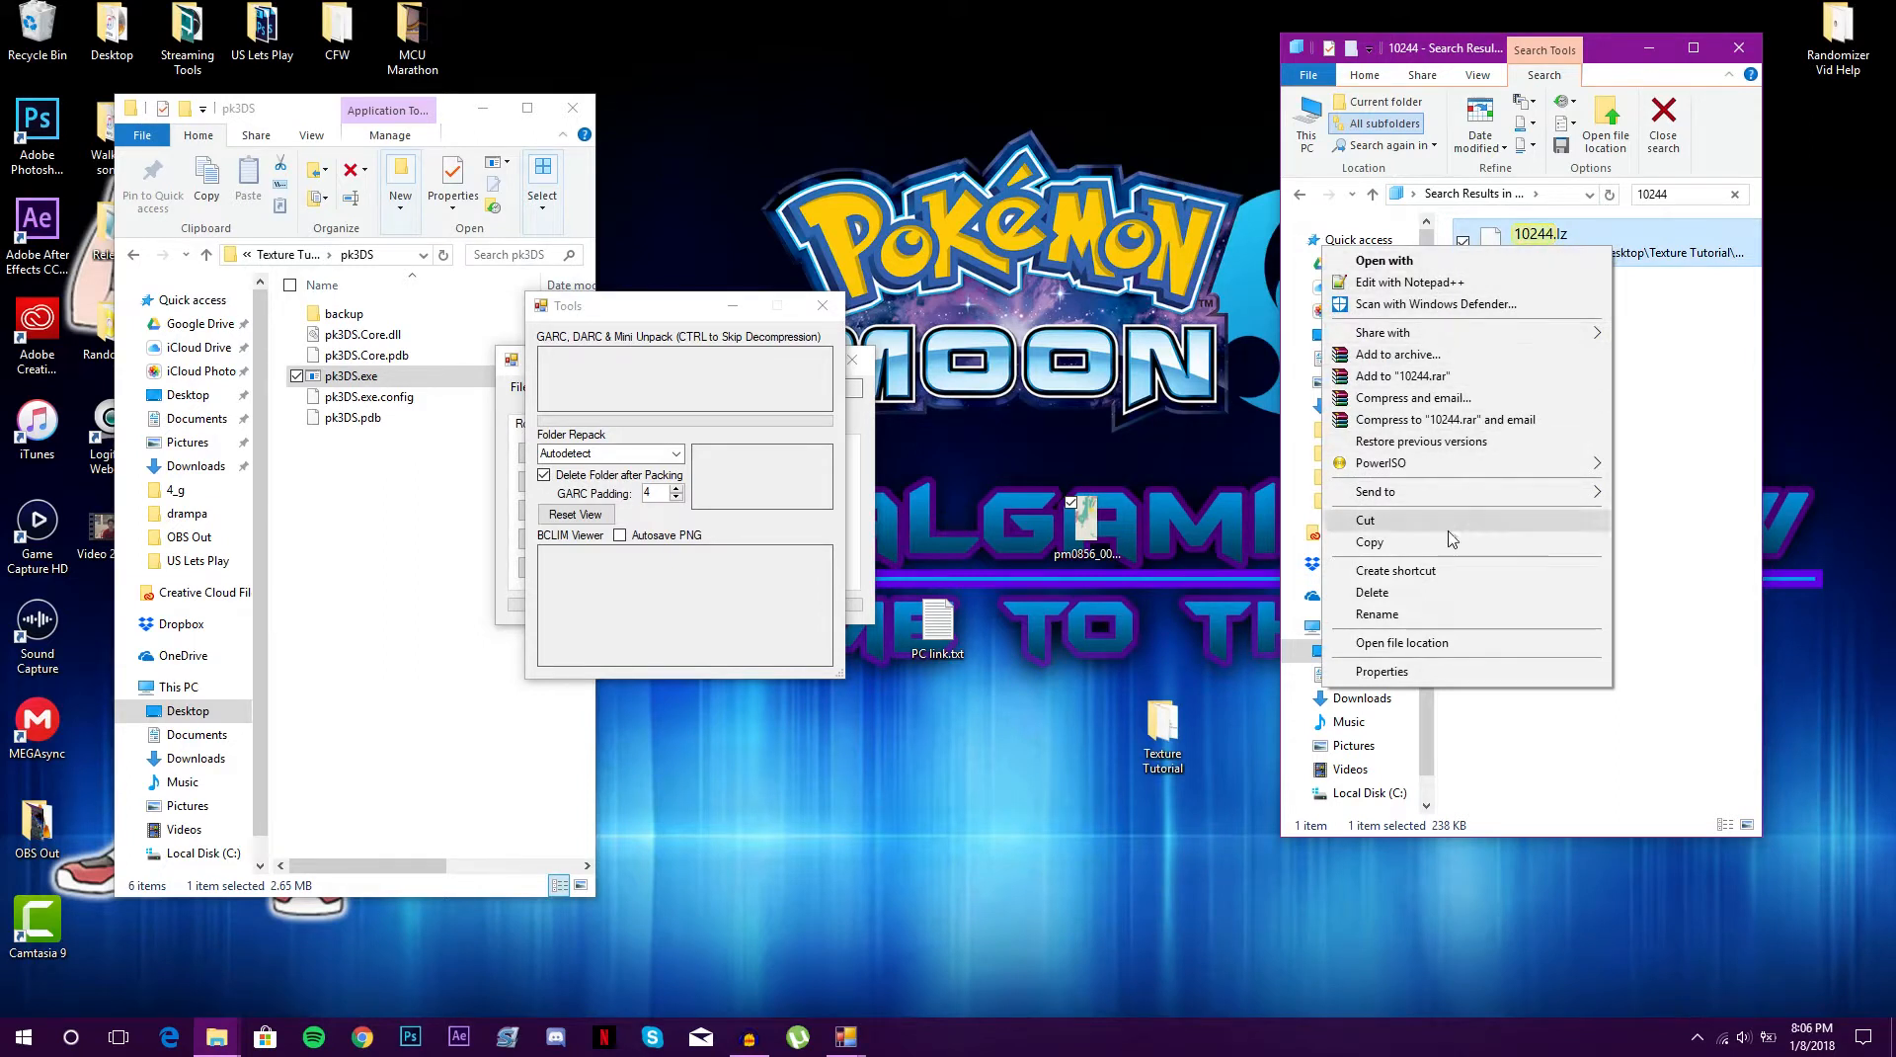
pyautogui.click(1440, 614)
pyautogui.click(1594, 233)
pyautogui.write('bin')
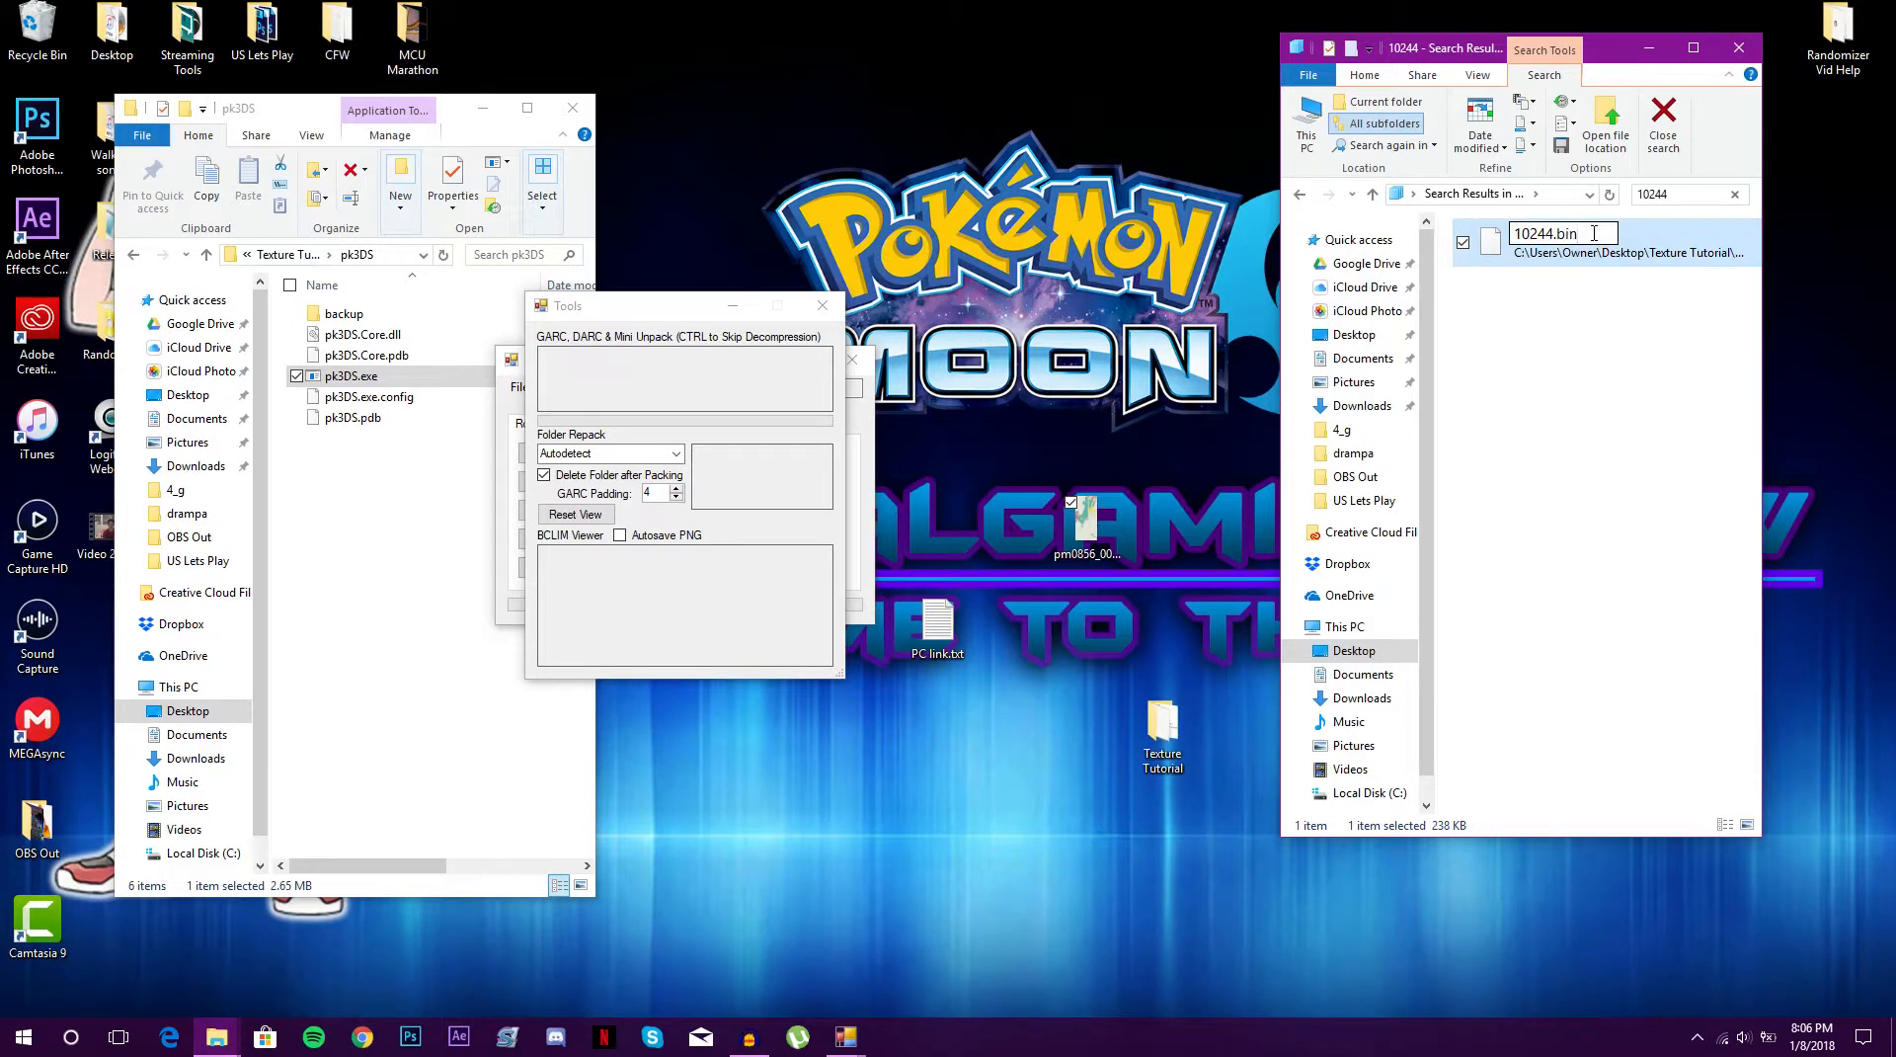
pyautogui.press('Return')
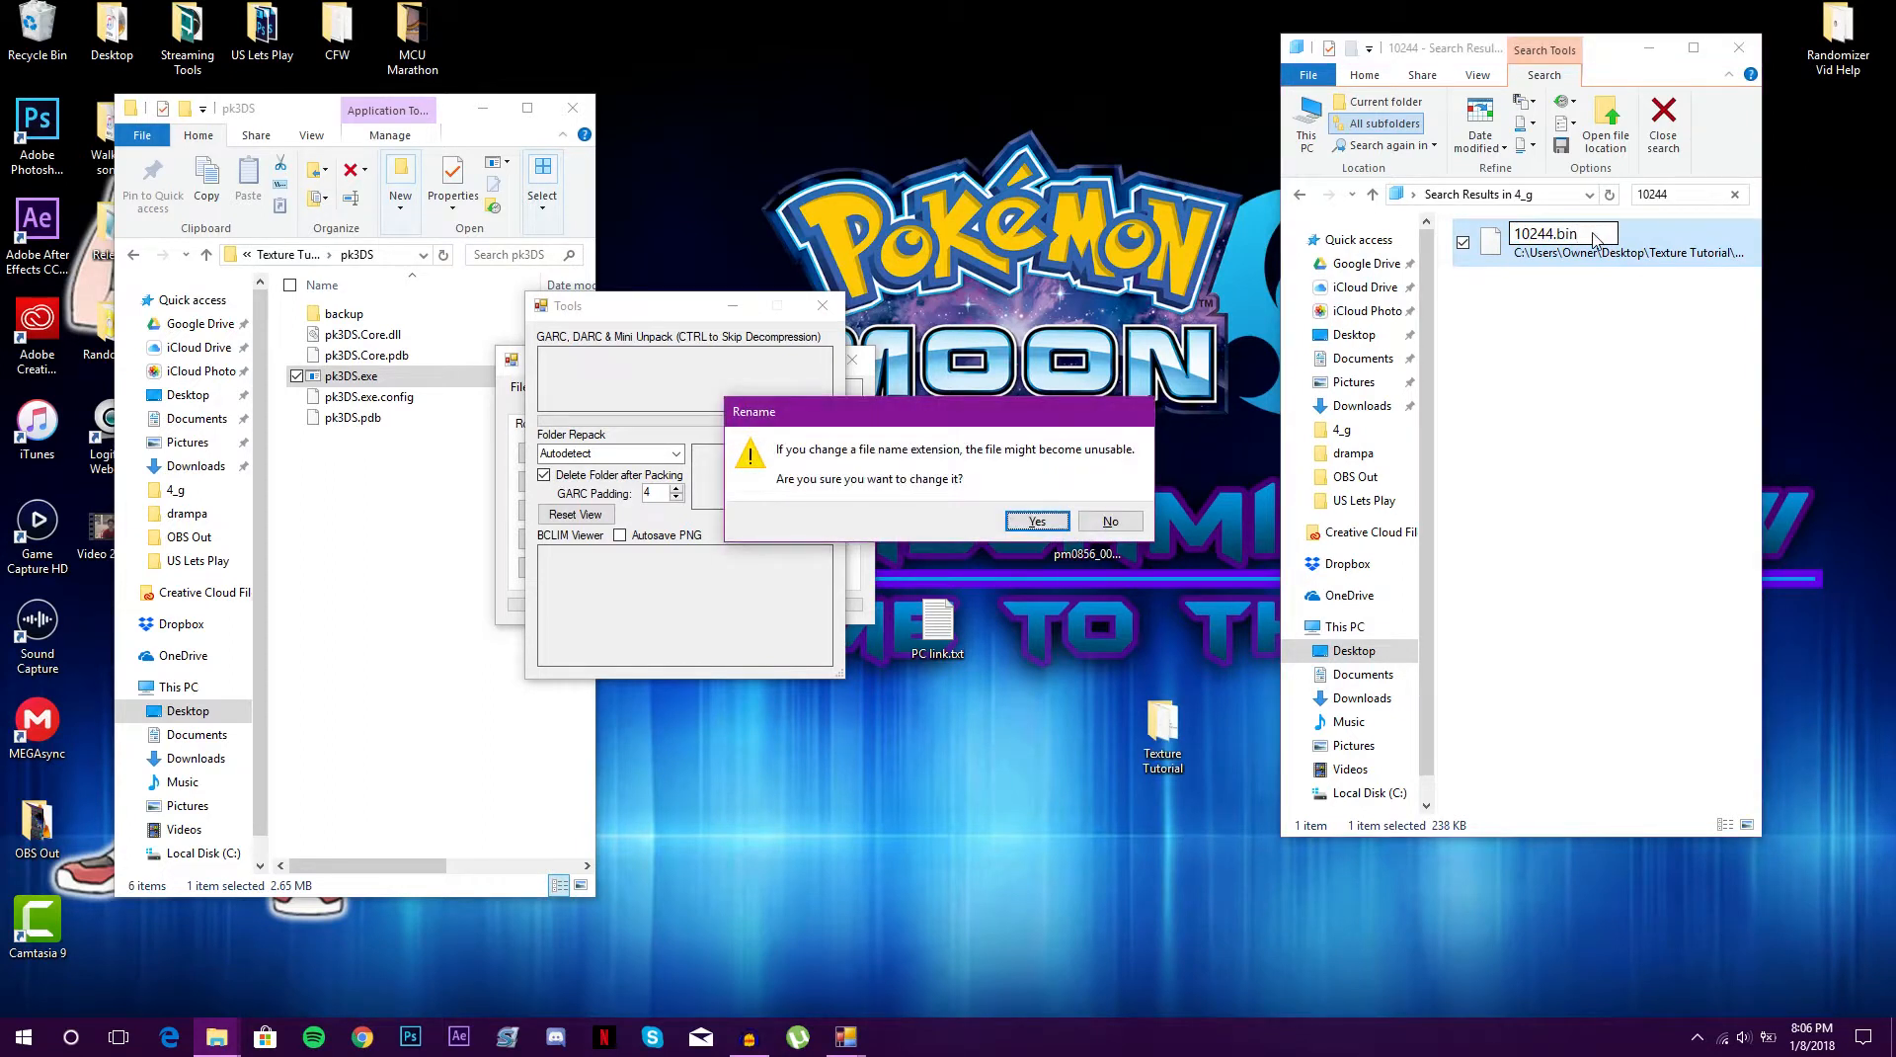
pyautogui.click(1037, 521)
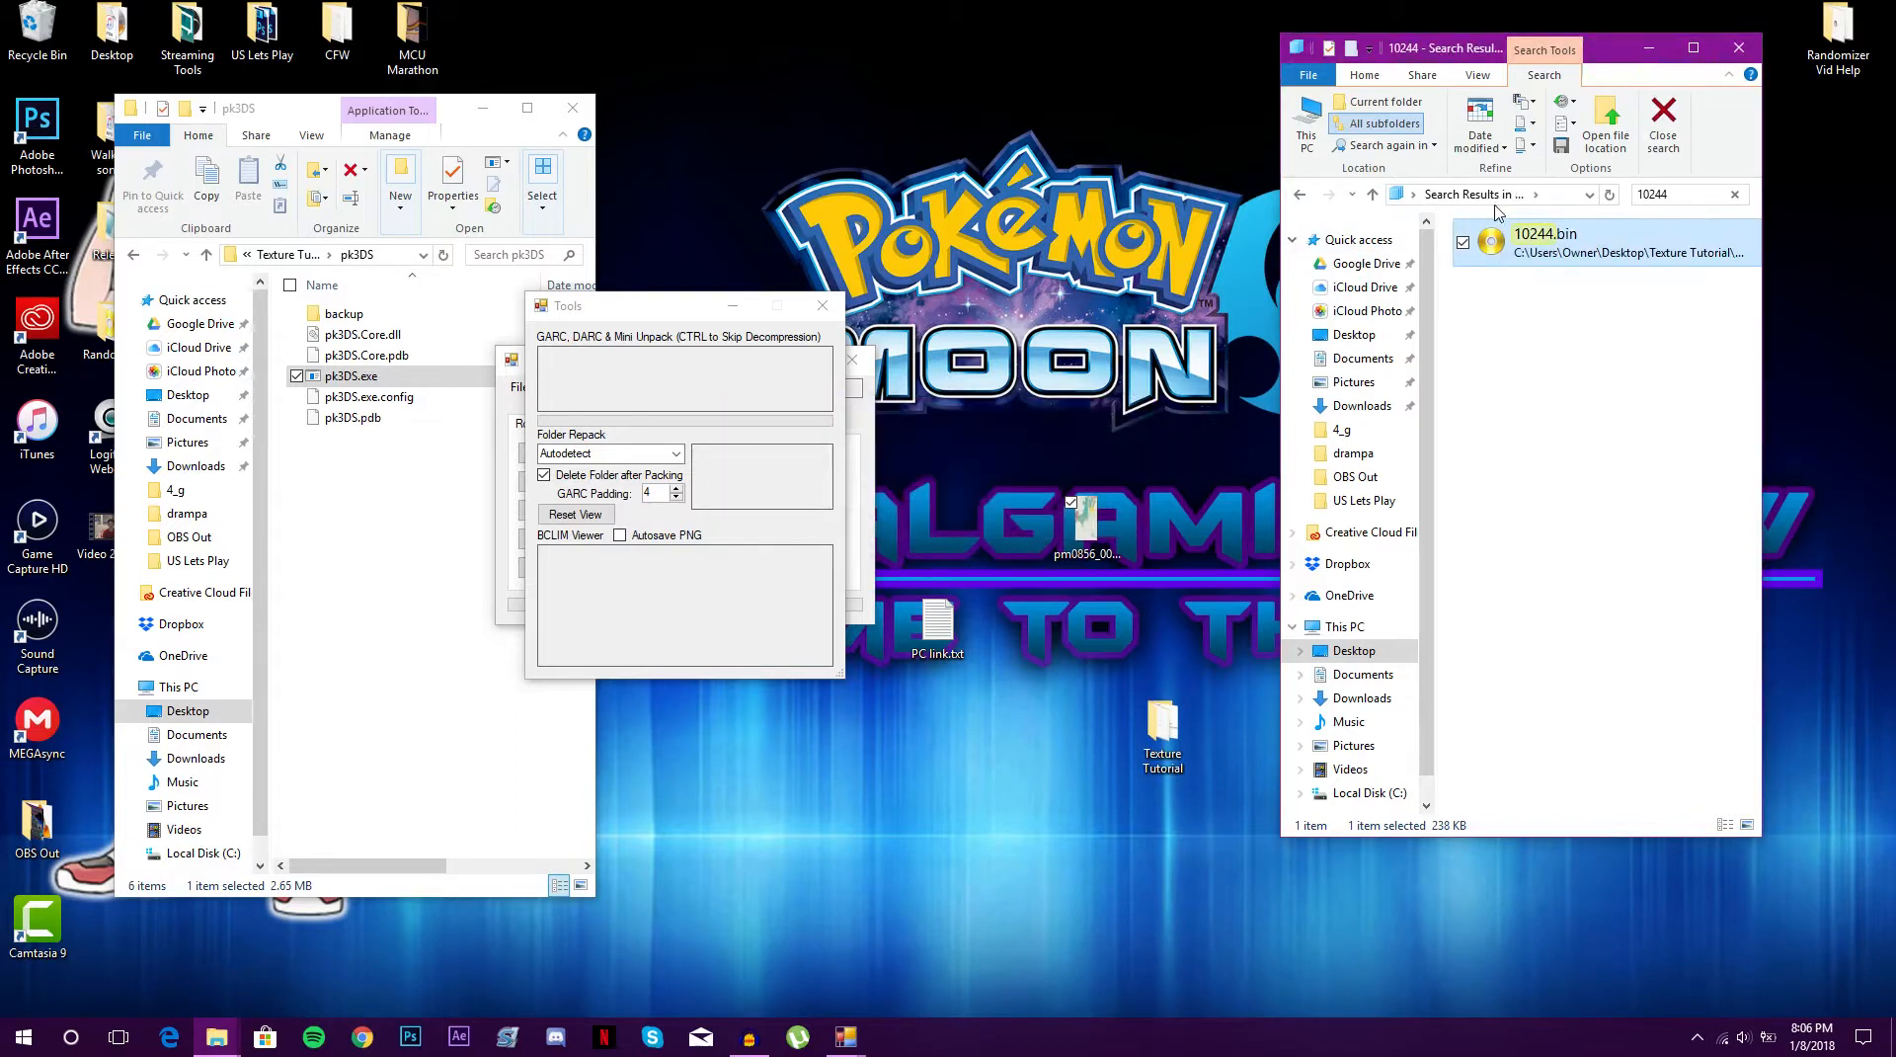
# Return to folder 9 and repack the 4_g folder into a GARC using the Sun/Moon (Version 6) format
pyautogui.click(1301, 197)
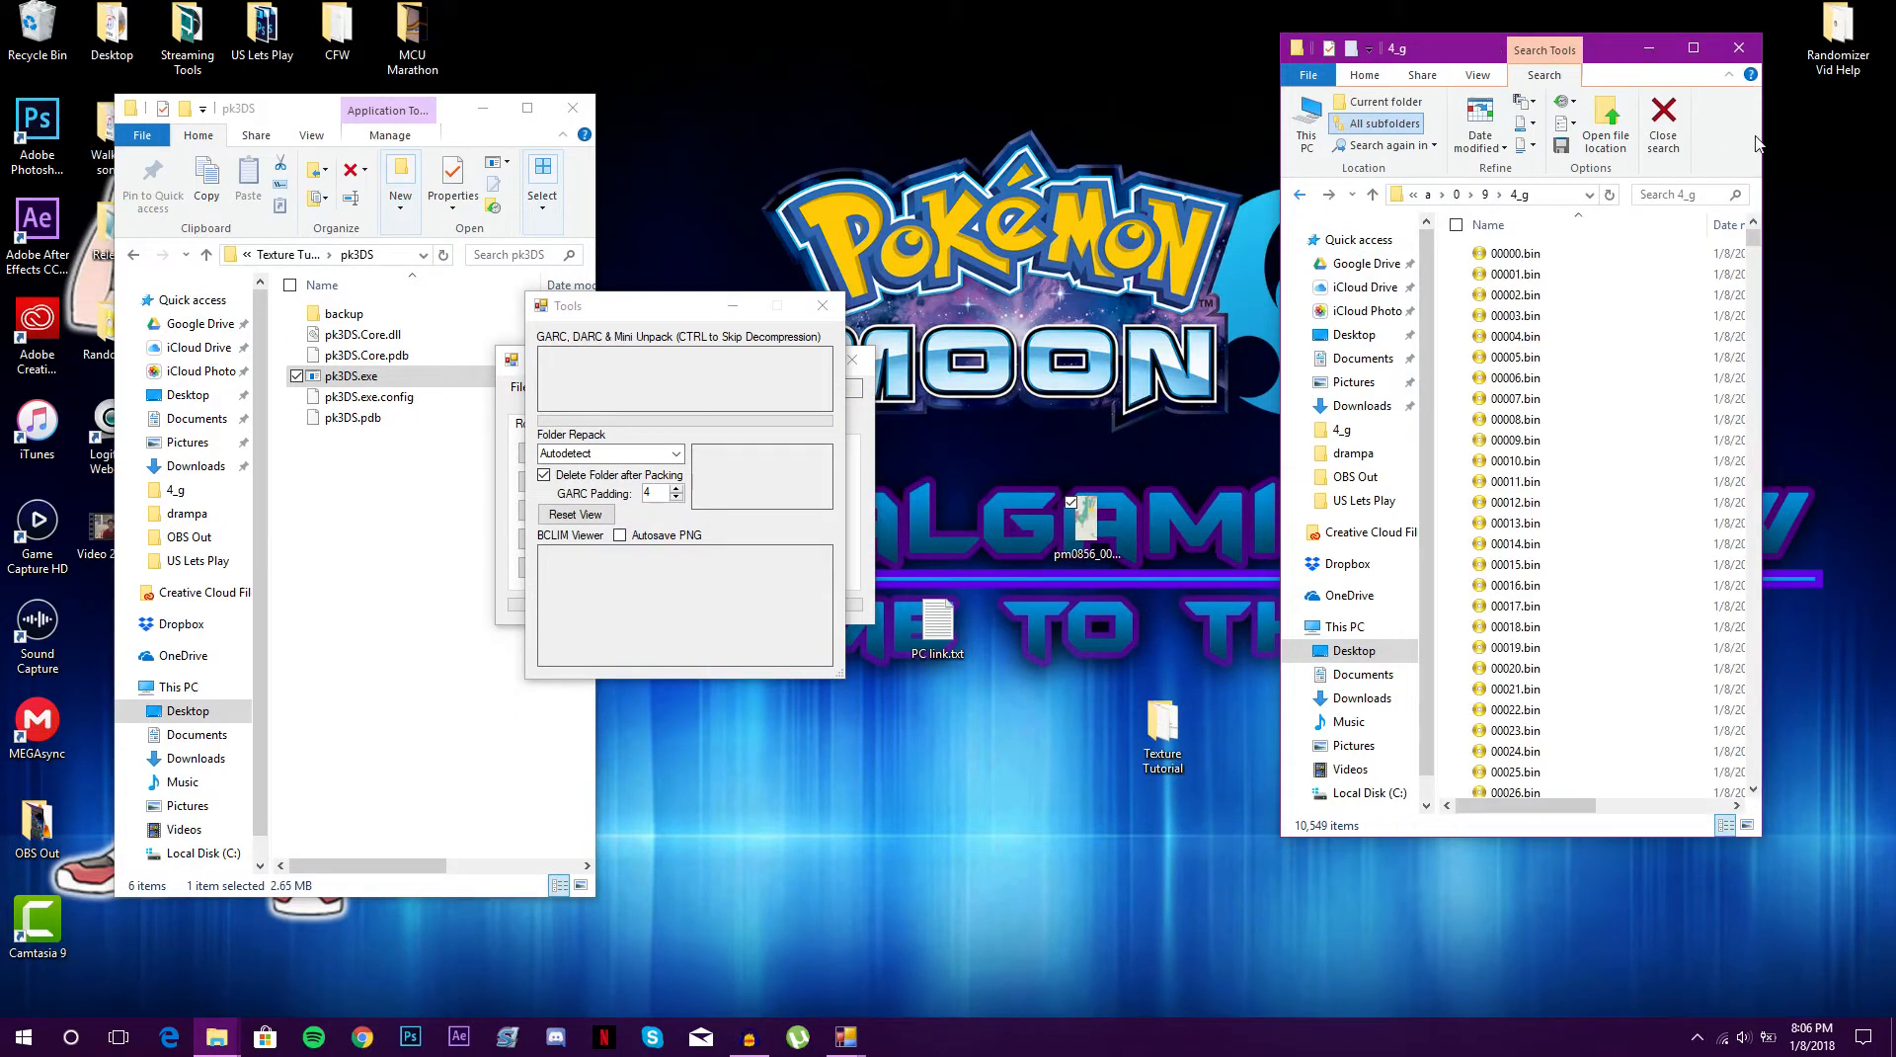
pyautogui.click(1302, 195)
pyautogui.moveTo(1624, 259); pyautogui.dragTo(775, 481)
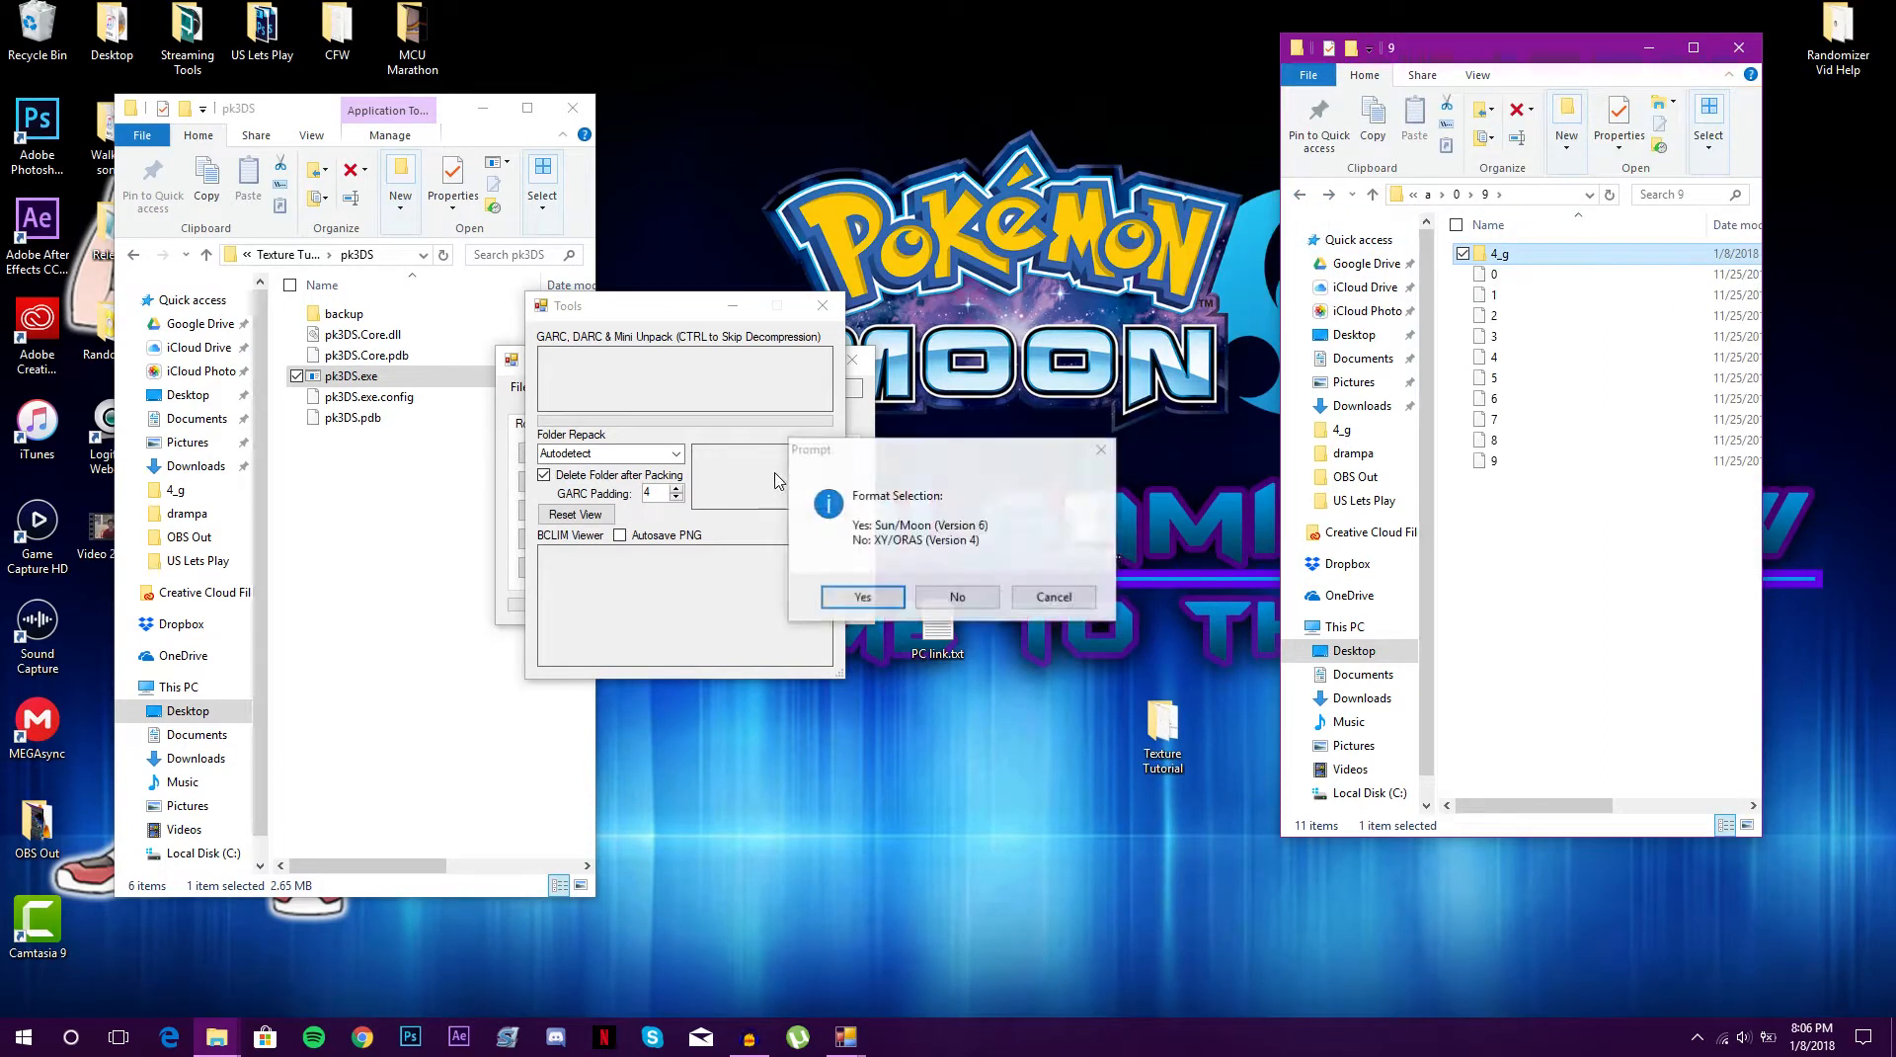
pyautogui.click(862, 598)
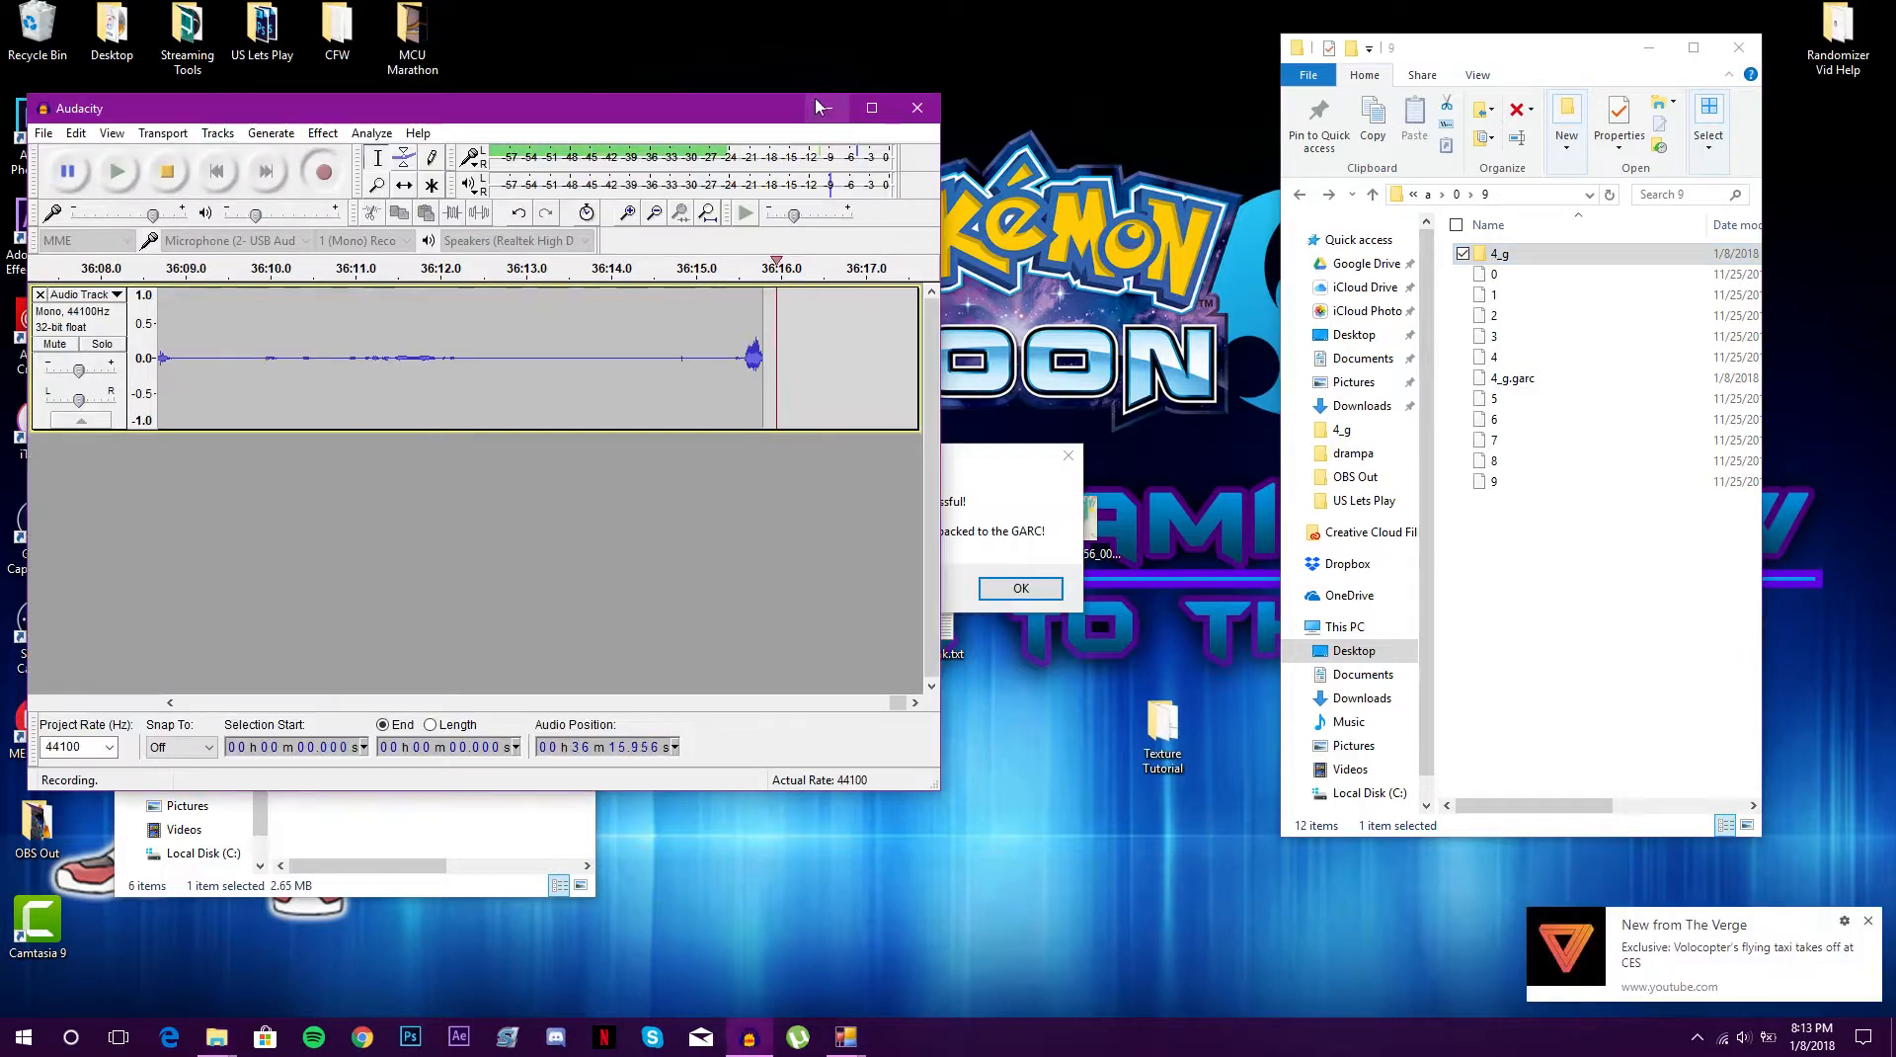
pyautogui.click(820, 107)
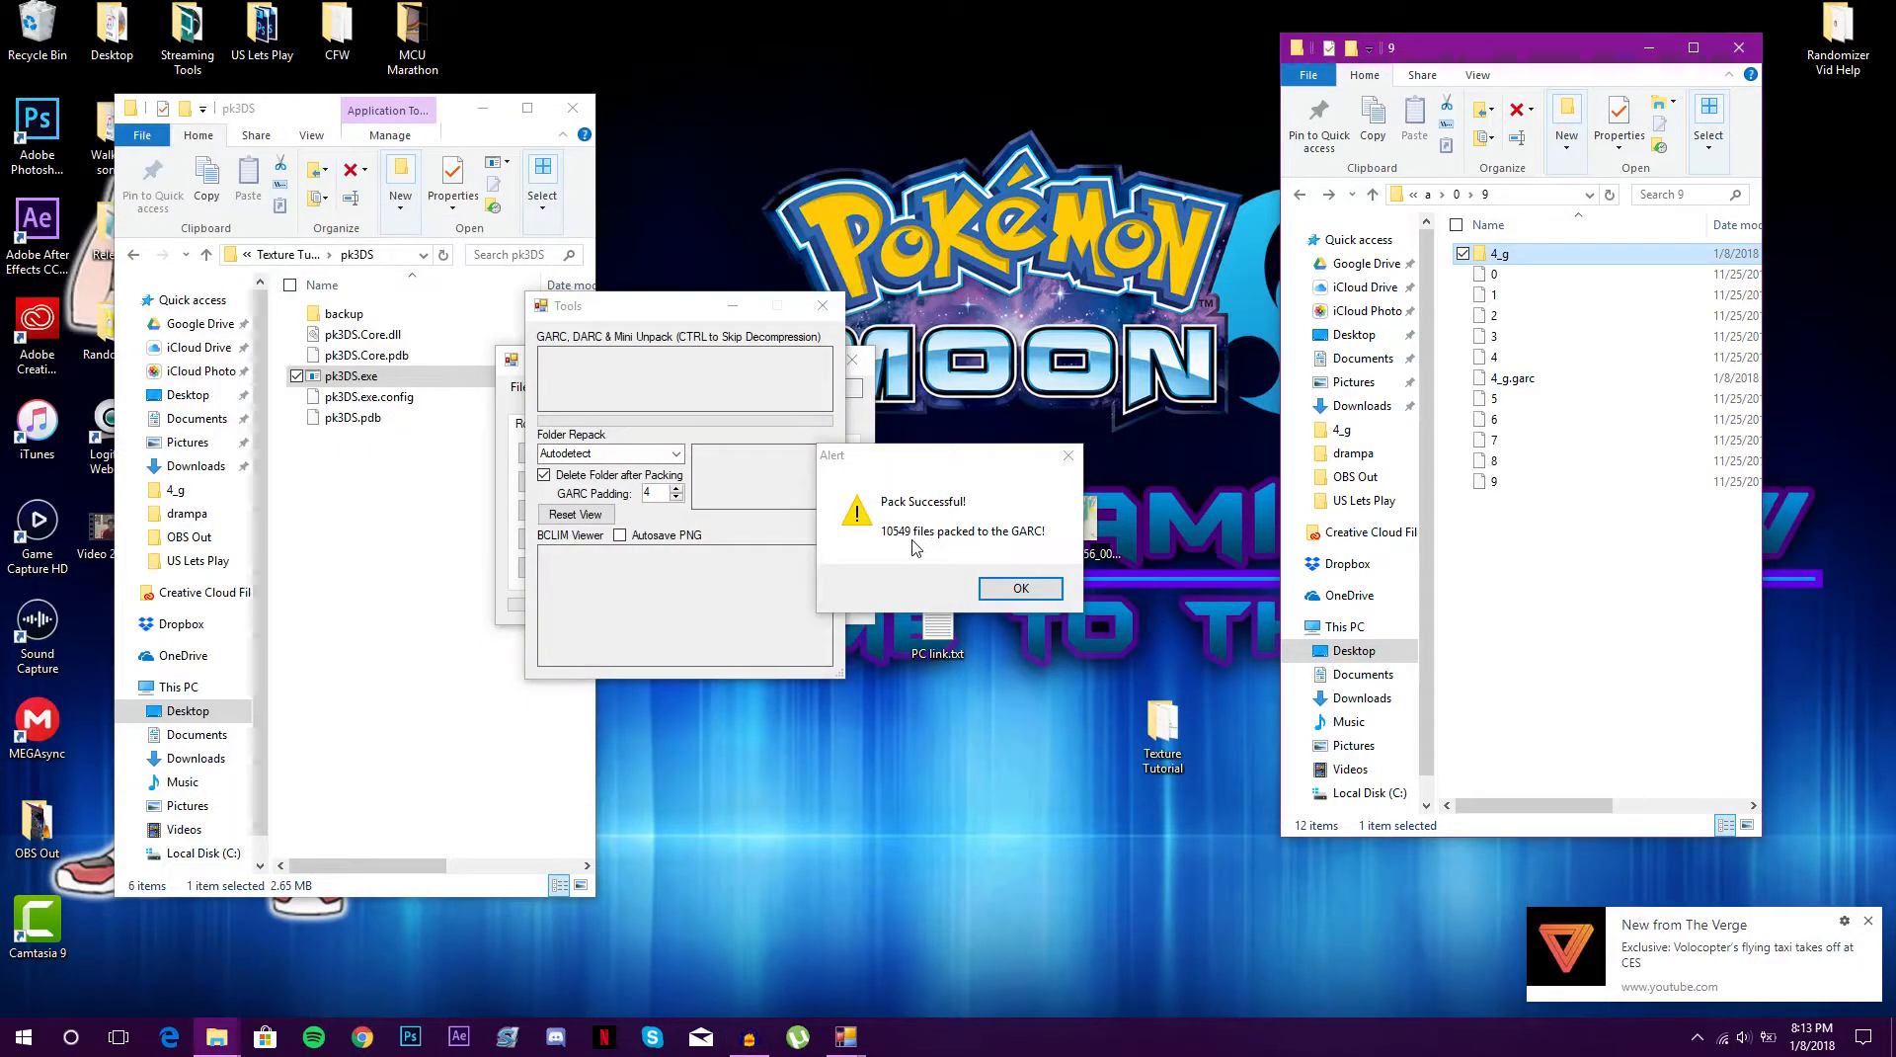
pyautogui.click(1020, 589)
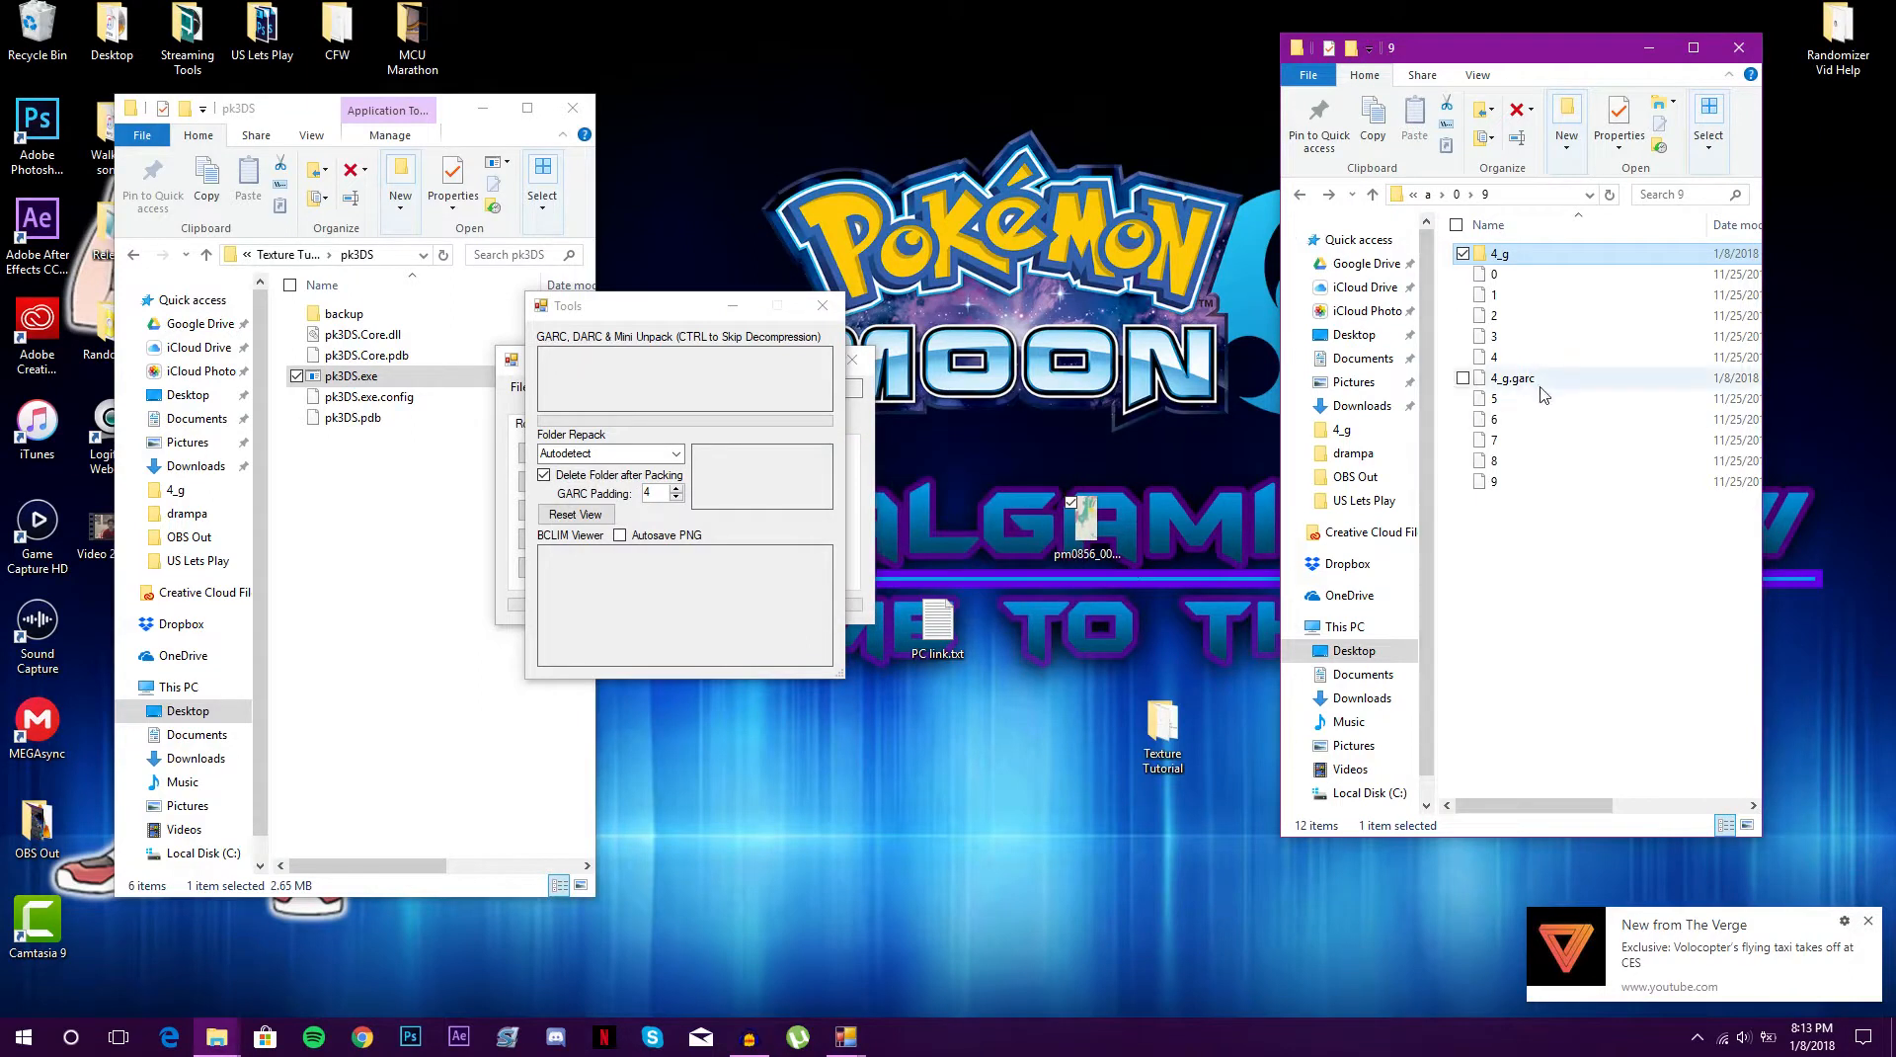
# Move the packed 4_g.garc file from folder 9 to the desktop
pyautogui.moveTo(1512, 270)
pyautogui.moveTo(1528, 388)
pyautogui.moveTo(1527, 388); pyautogui.dragTo(1117, 440)
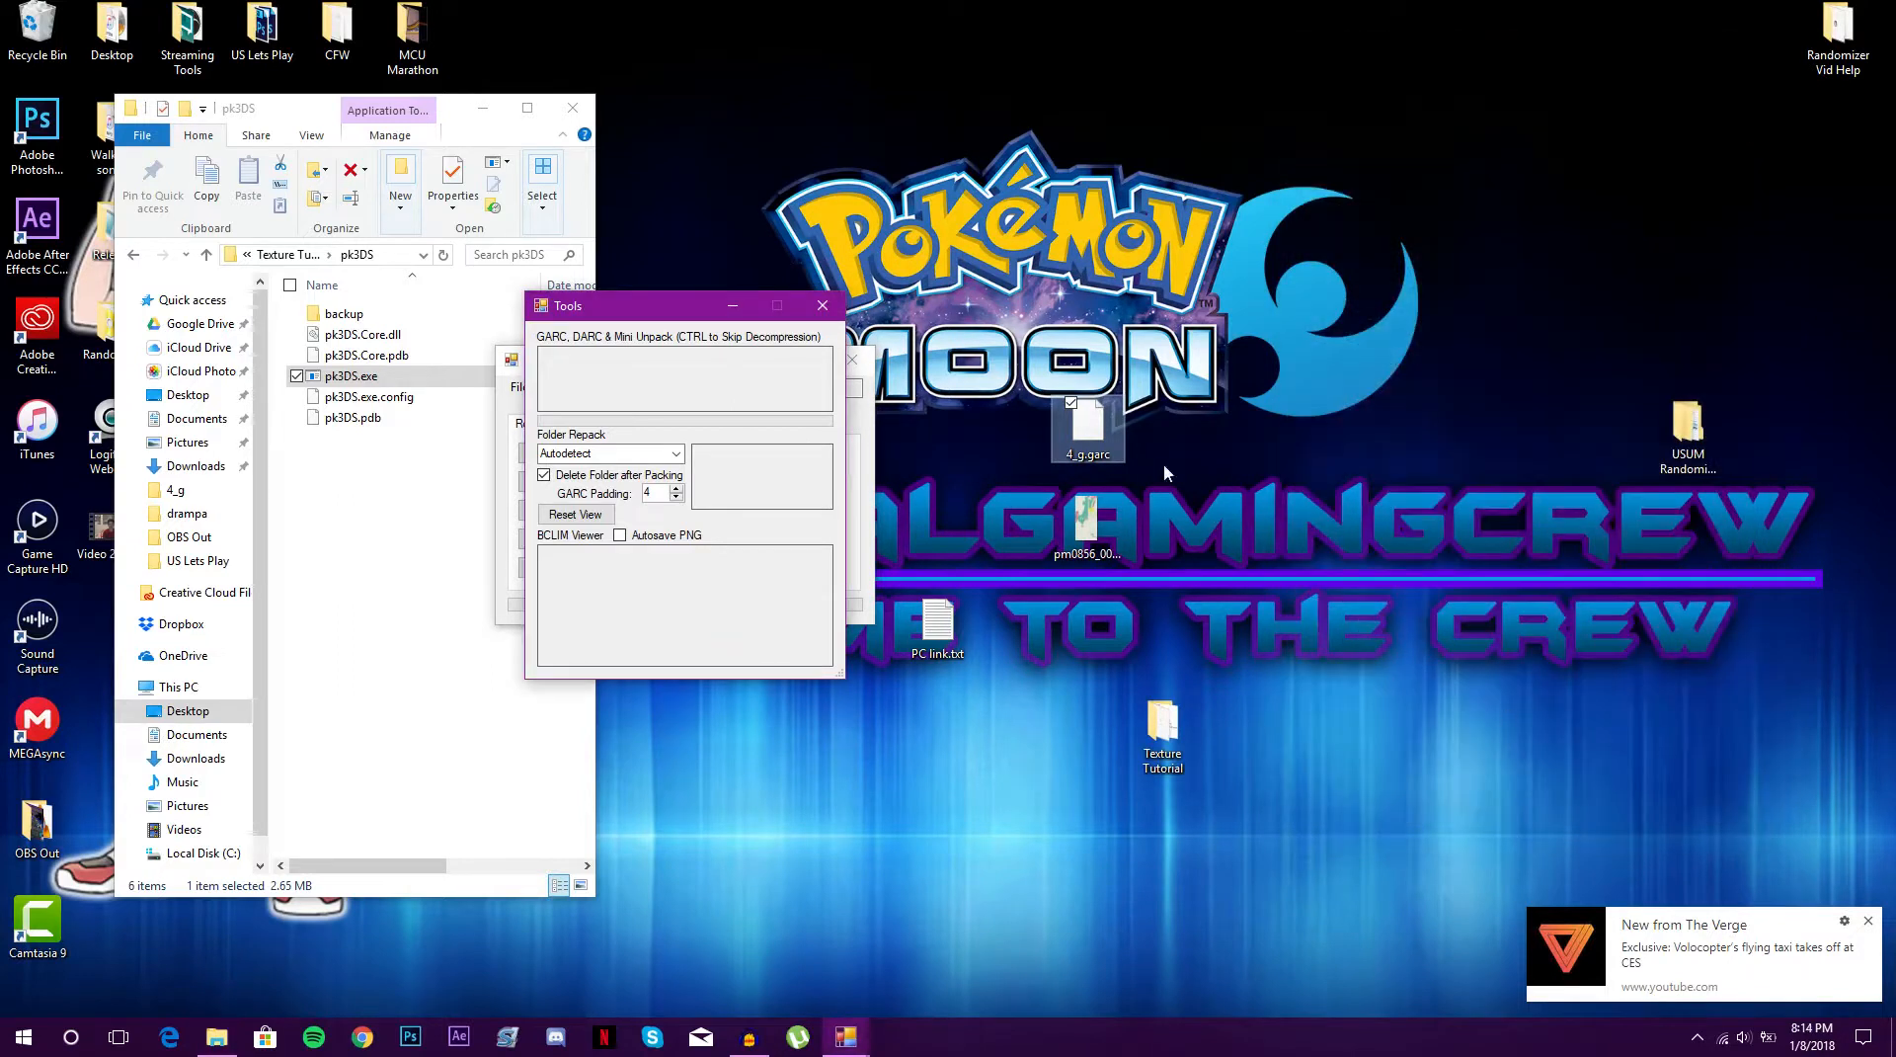
# Rename the desktop file 4_g.garc as 4, without an extension, and accept the extension change
pyautogui.click(1090, 429)
pyautogui.rightClick(1096, 435)
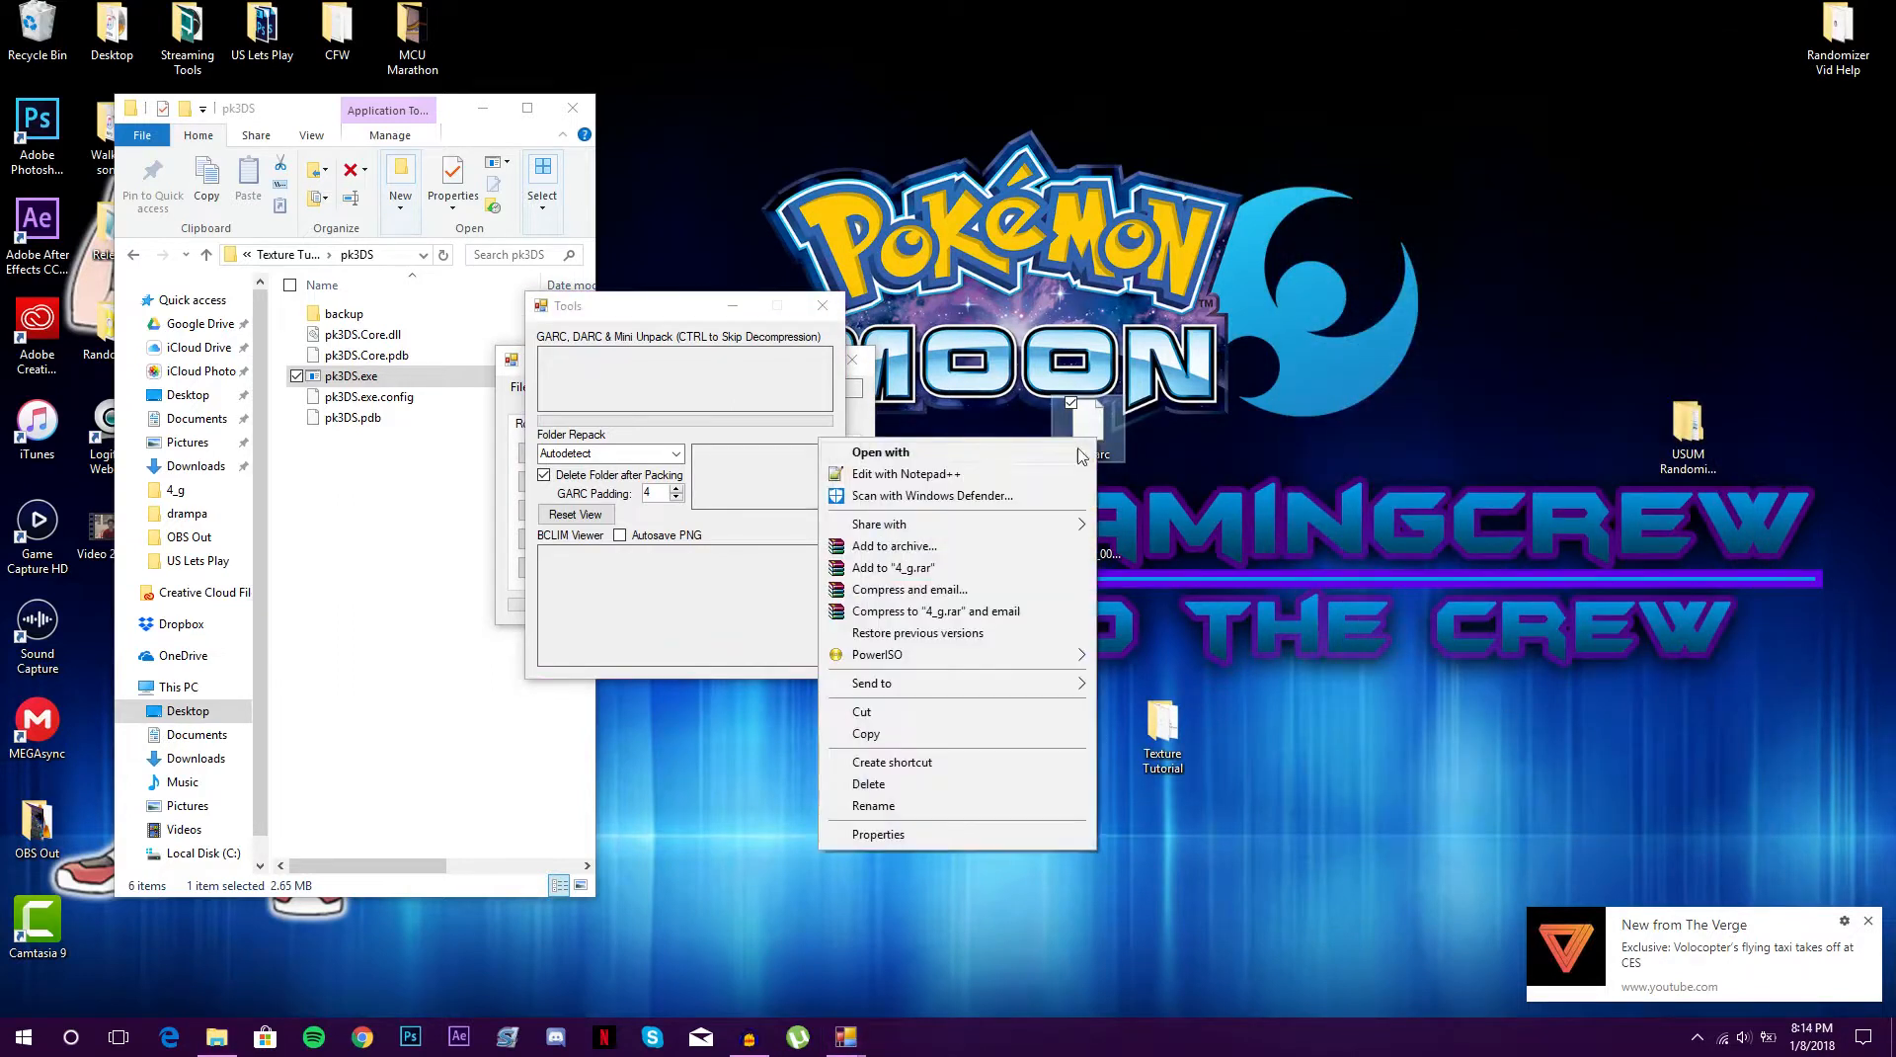
pyautogui.click(906, 816)
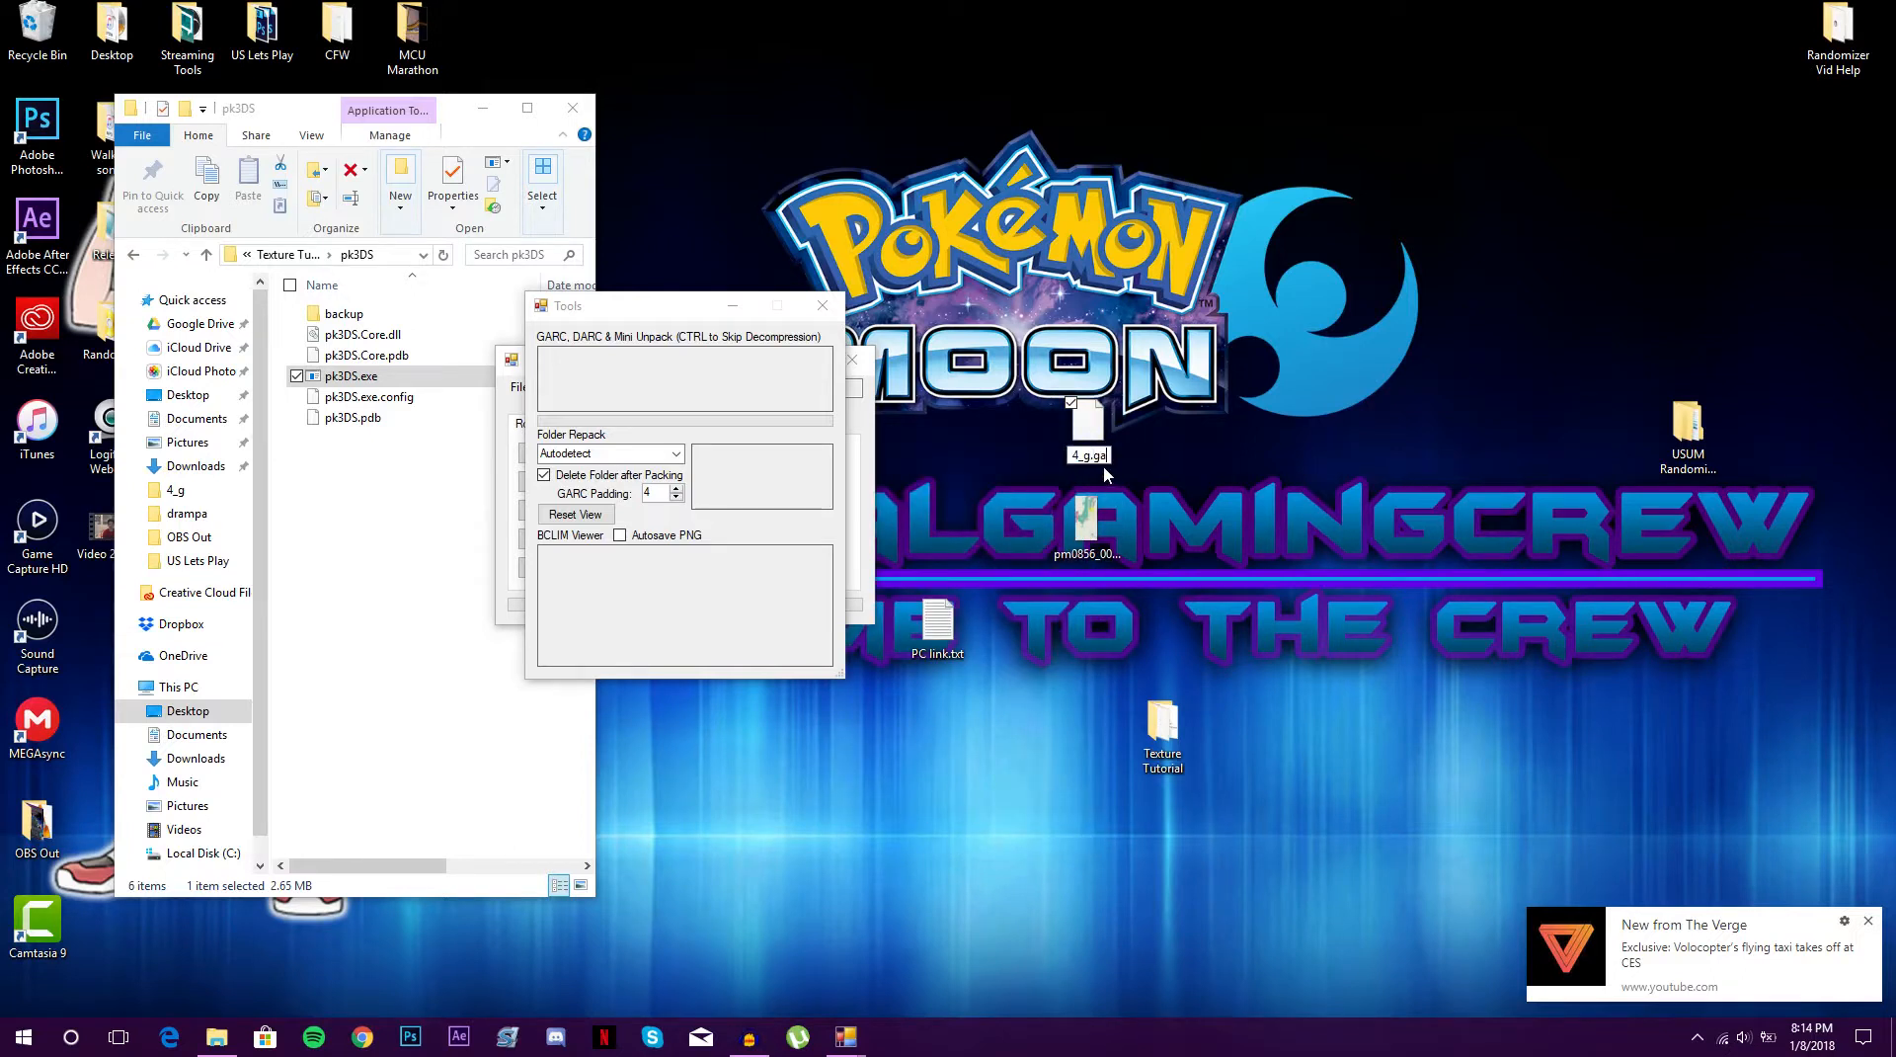
pyautogui.write('4')
pyautogui.press('Return')
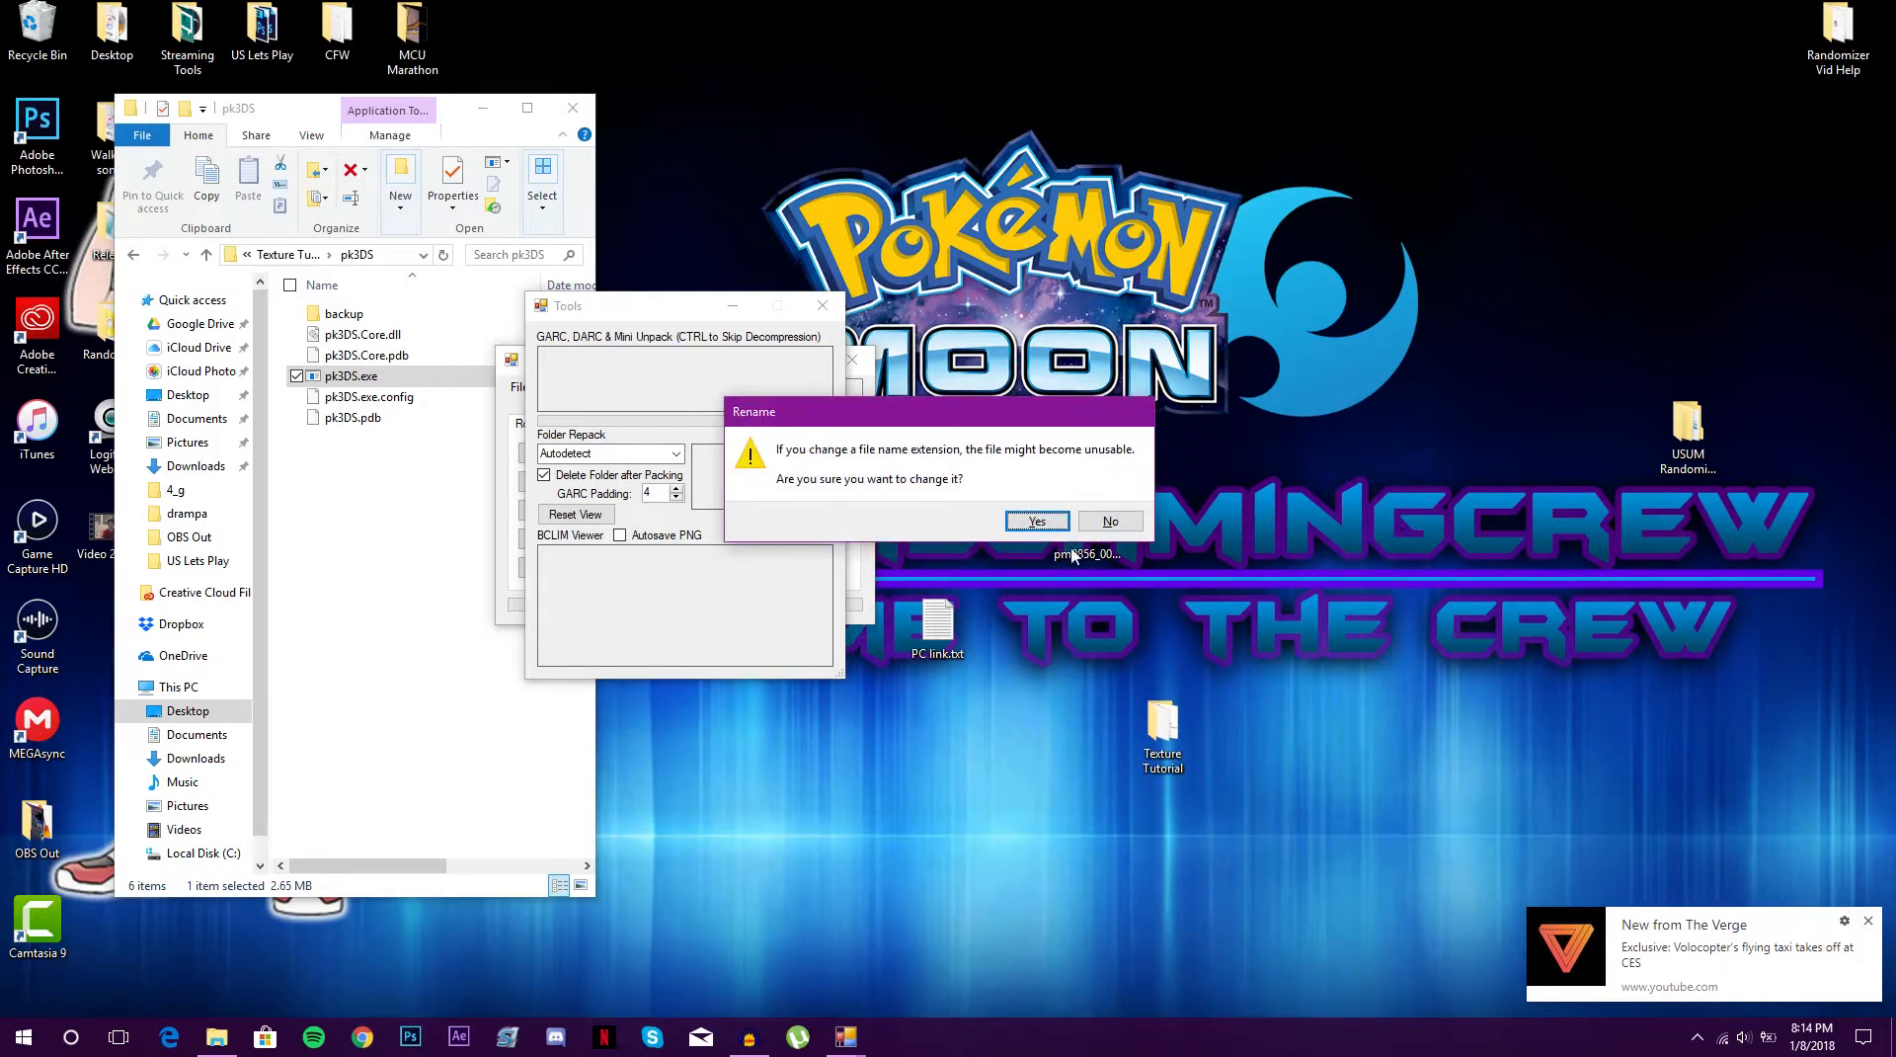
pyautogui.click(1039, 519)
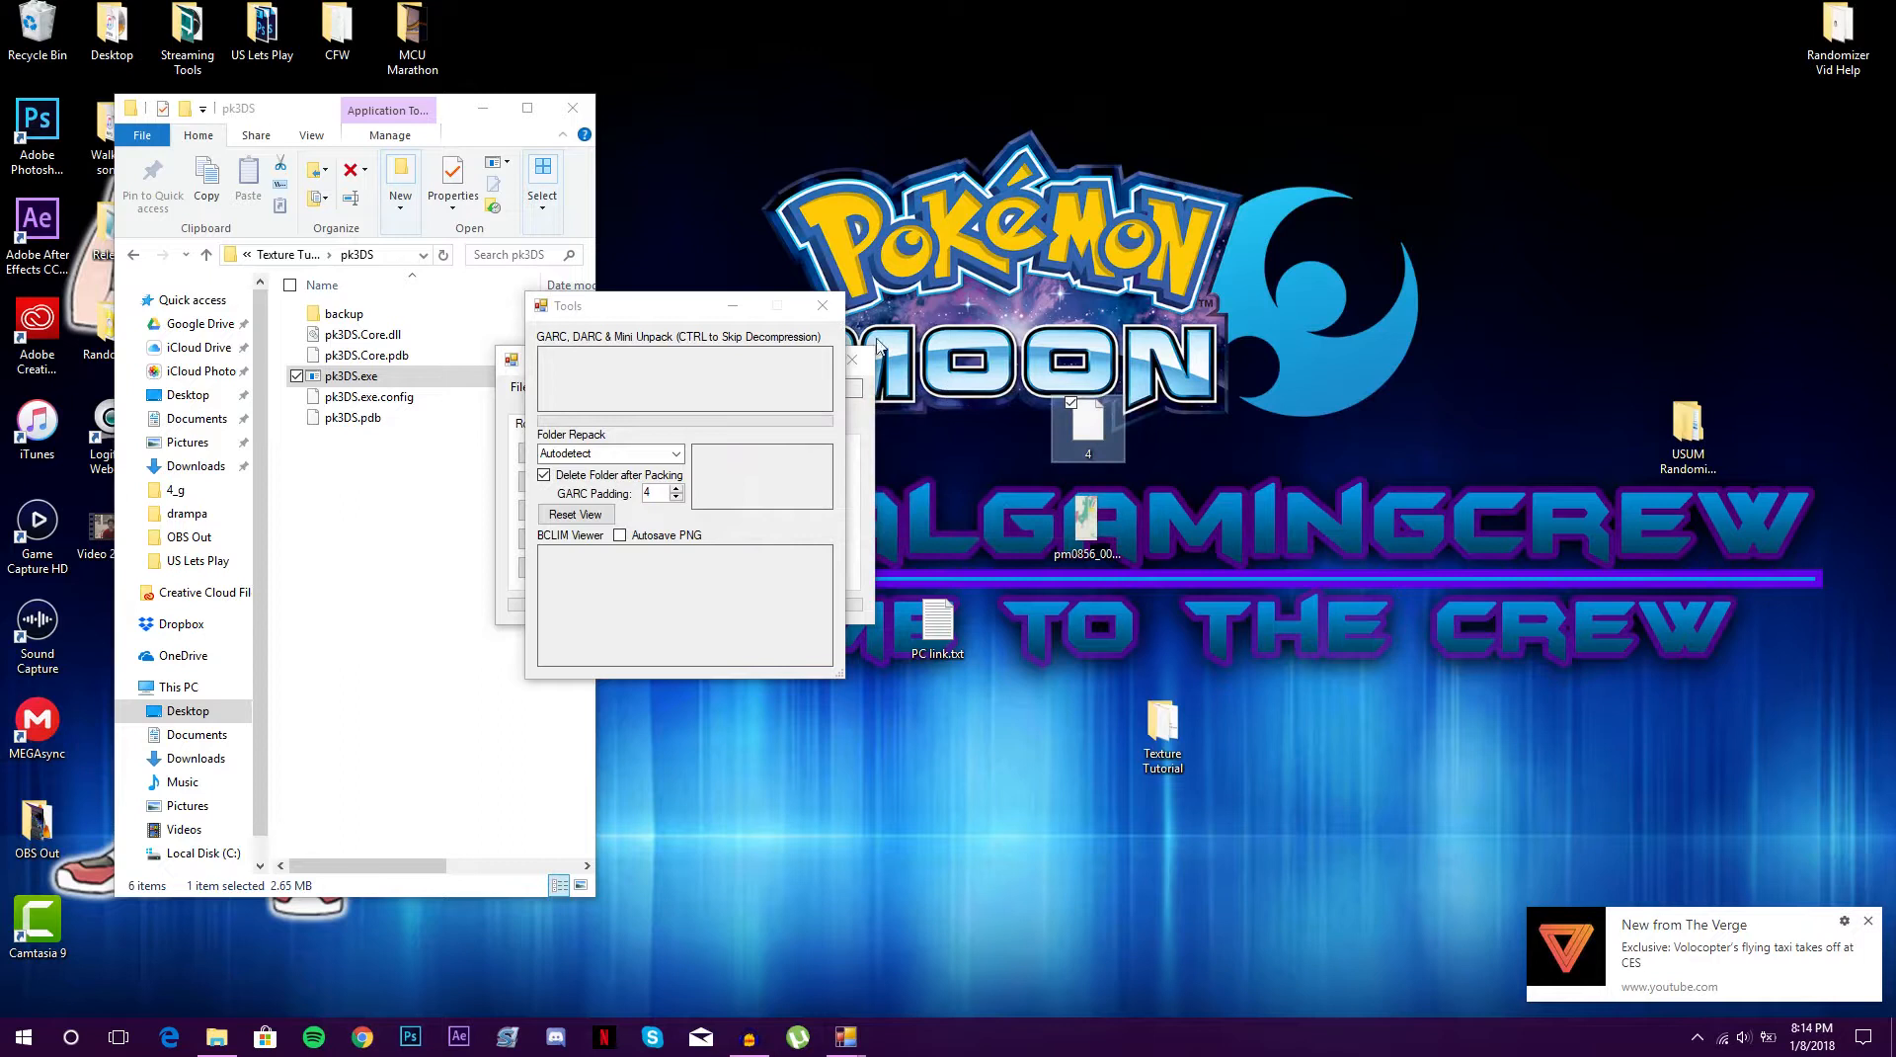
# Close the pk3DS tools and its folder window, and open USB Drive (E:) without scanning it
pyautogui.click(822, 306)
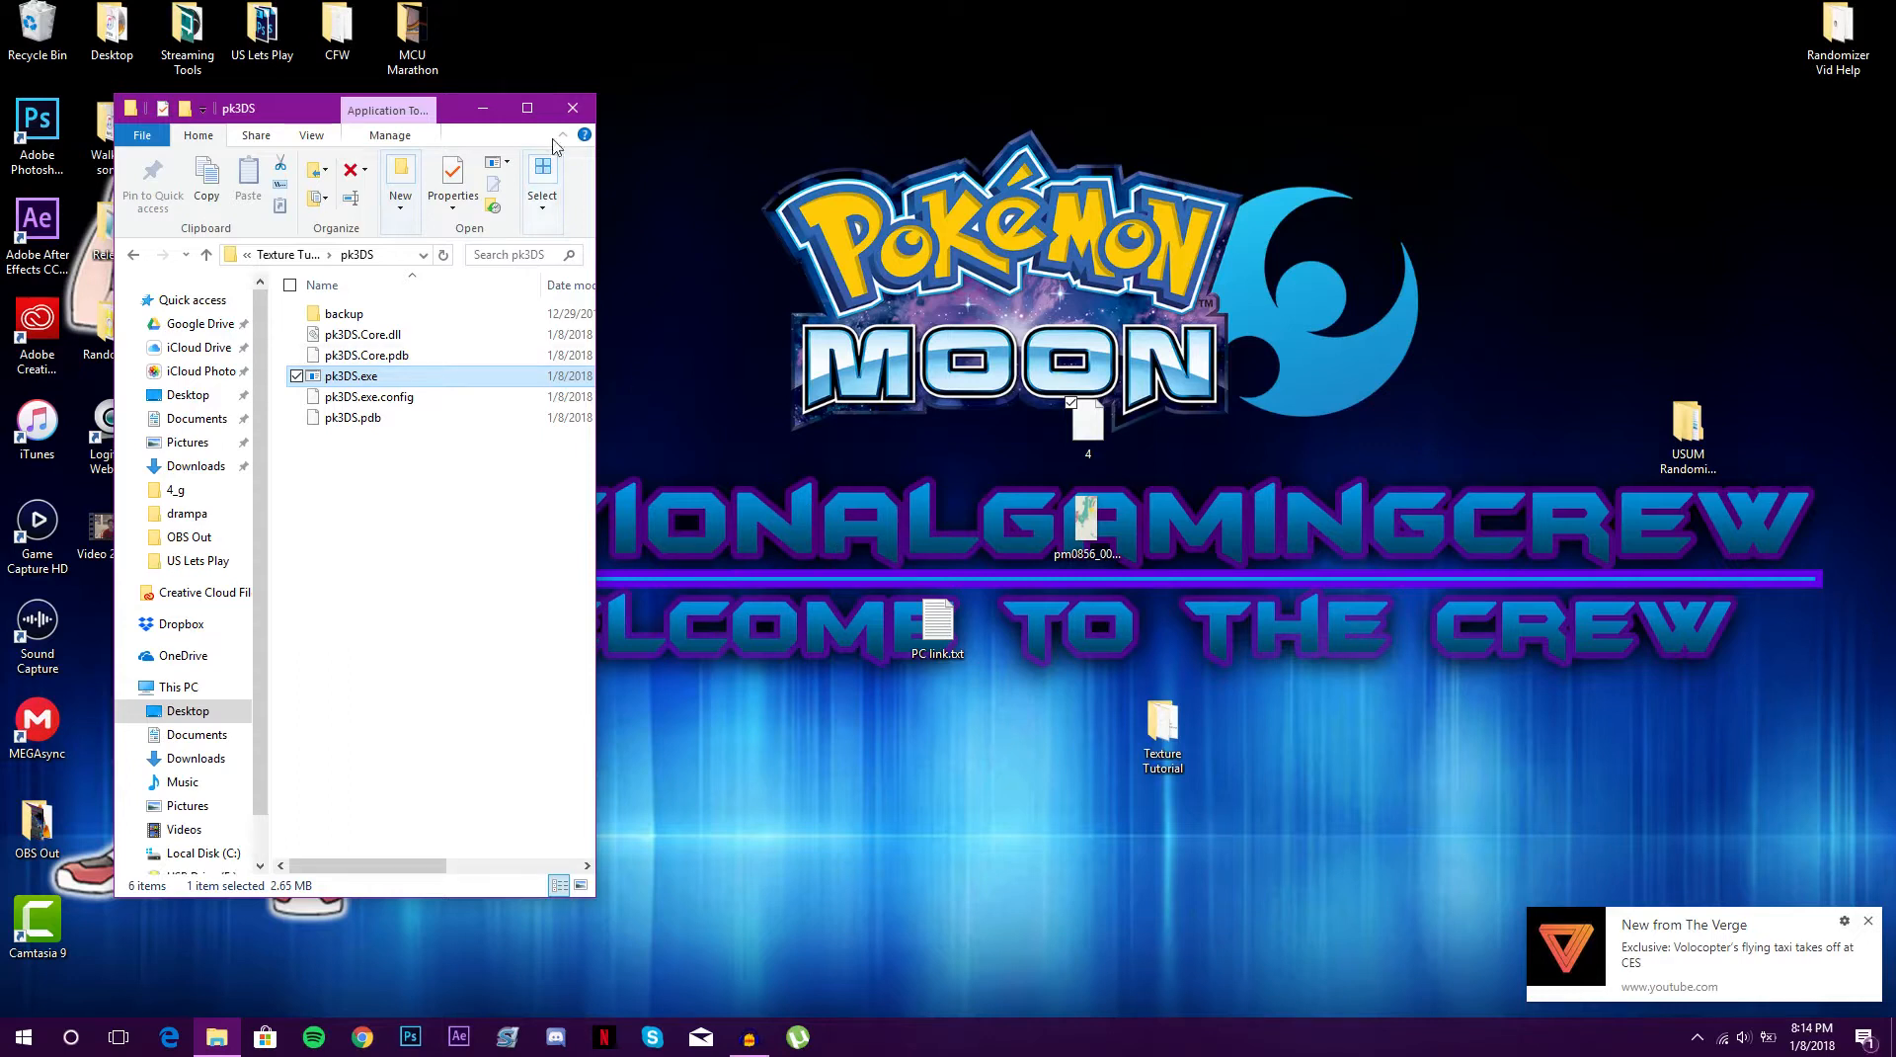
pyautogui.click(573, 107)
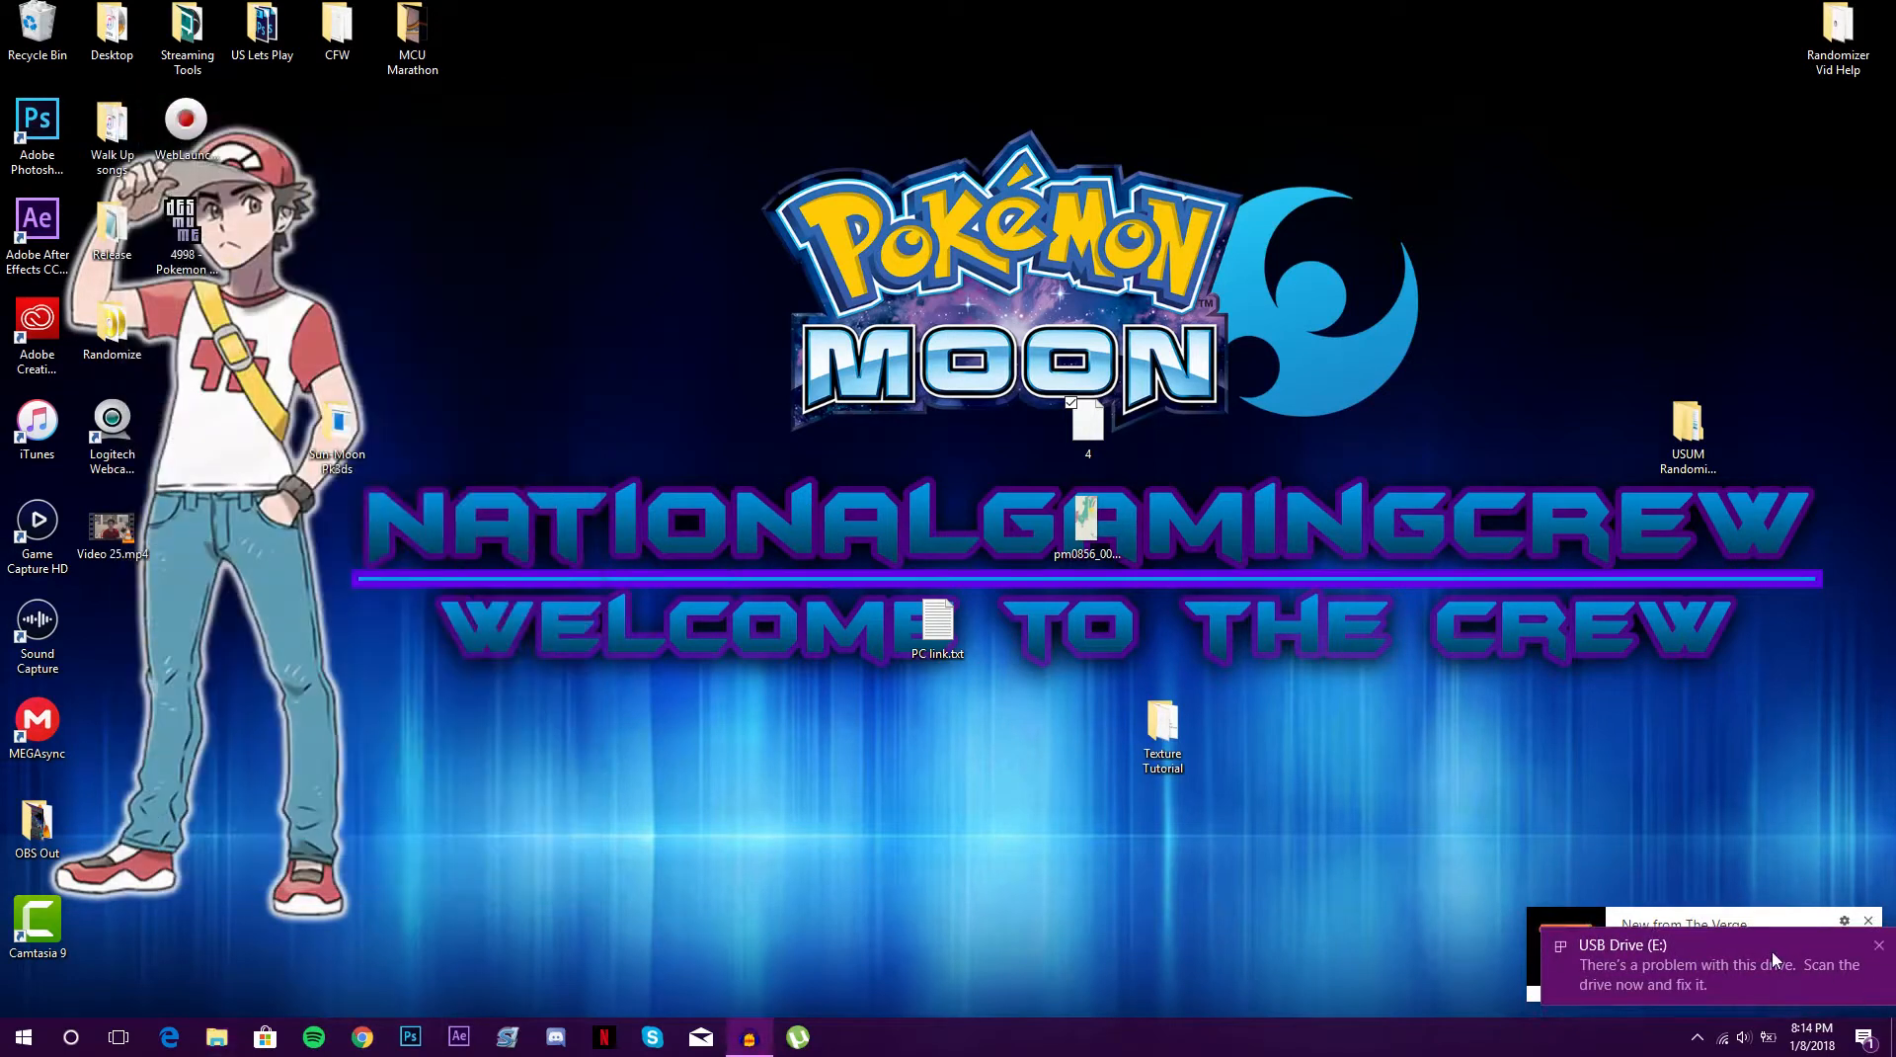
pyautogui.click(1773, 974)
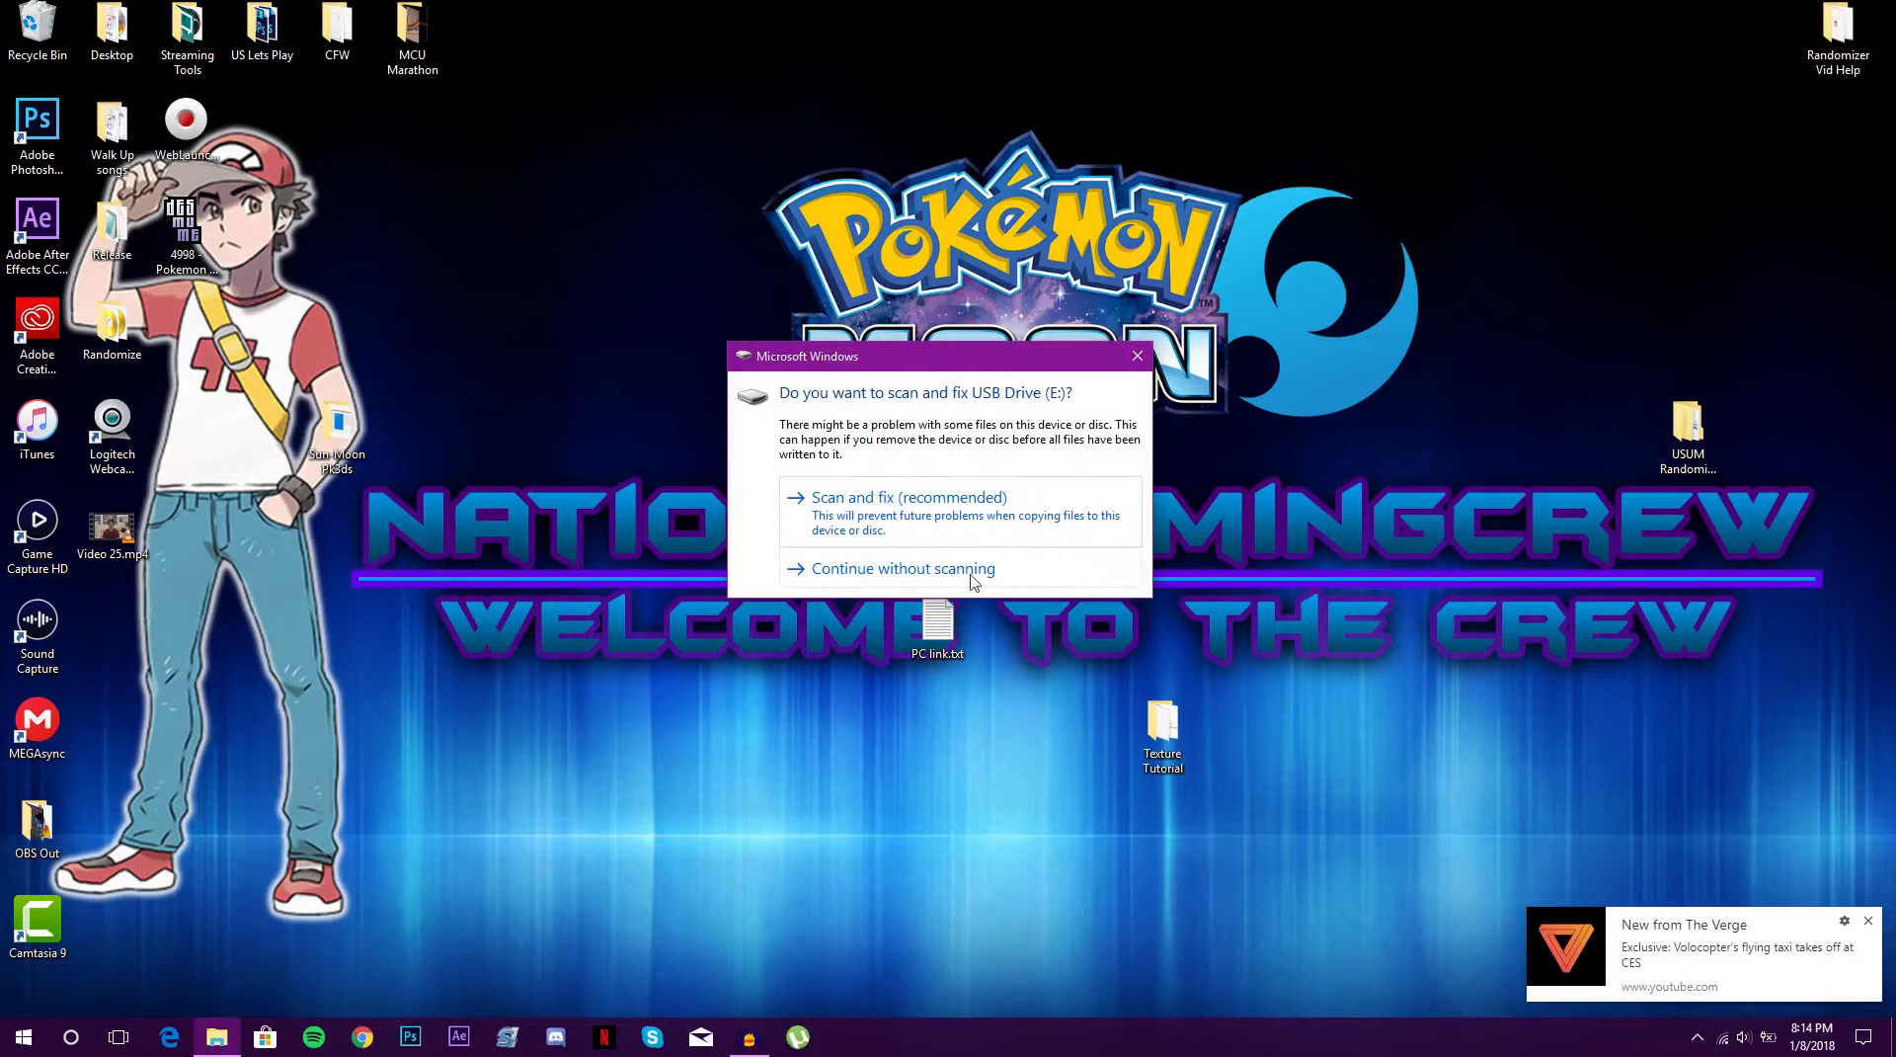
pyautogui.click(968, 573)
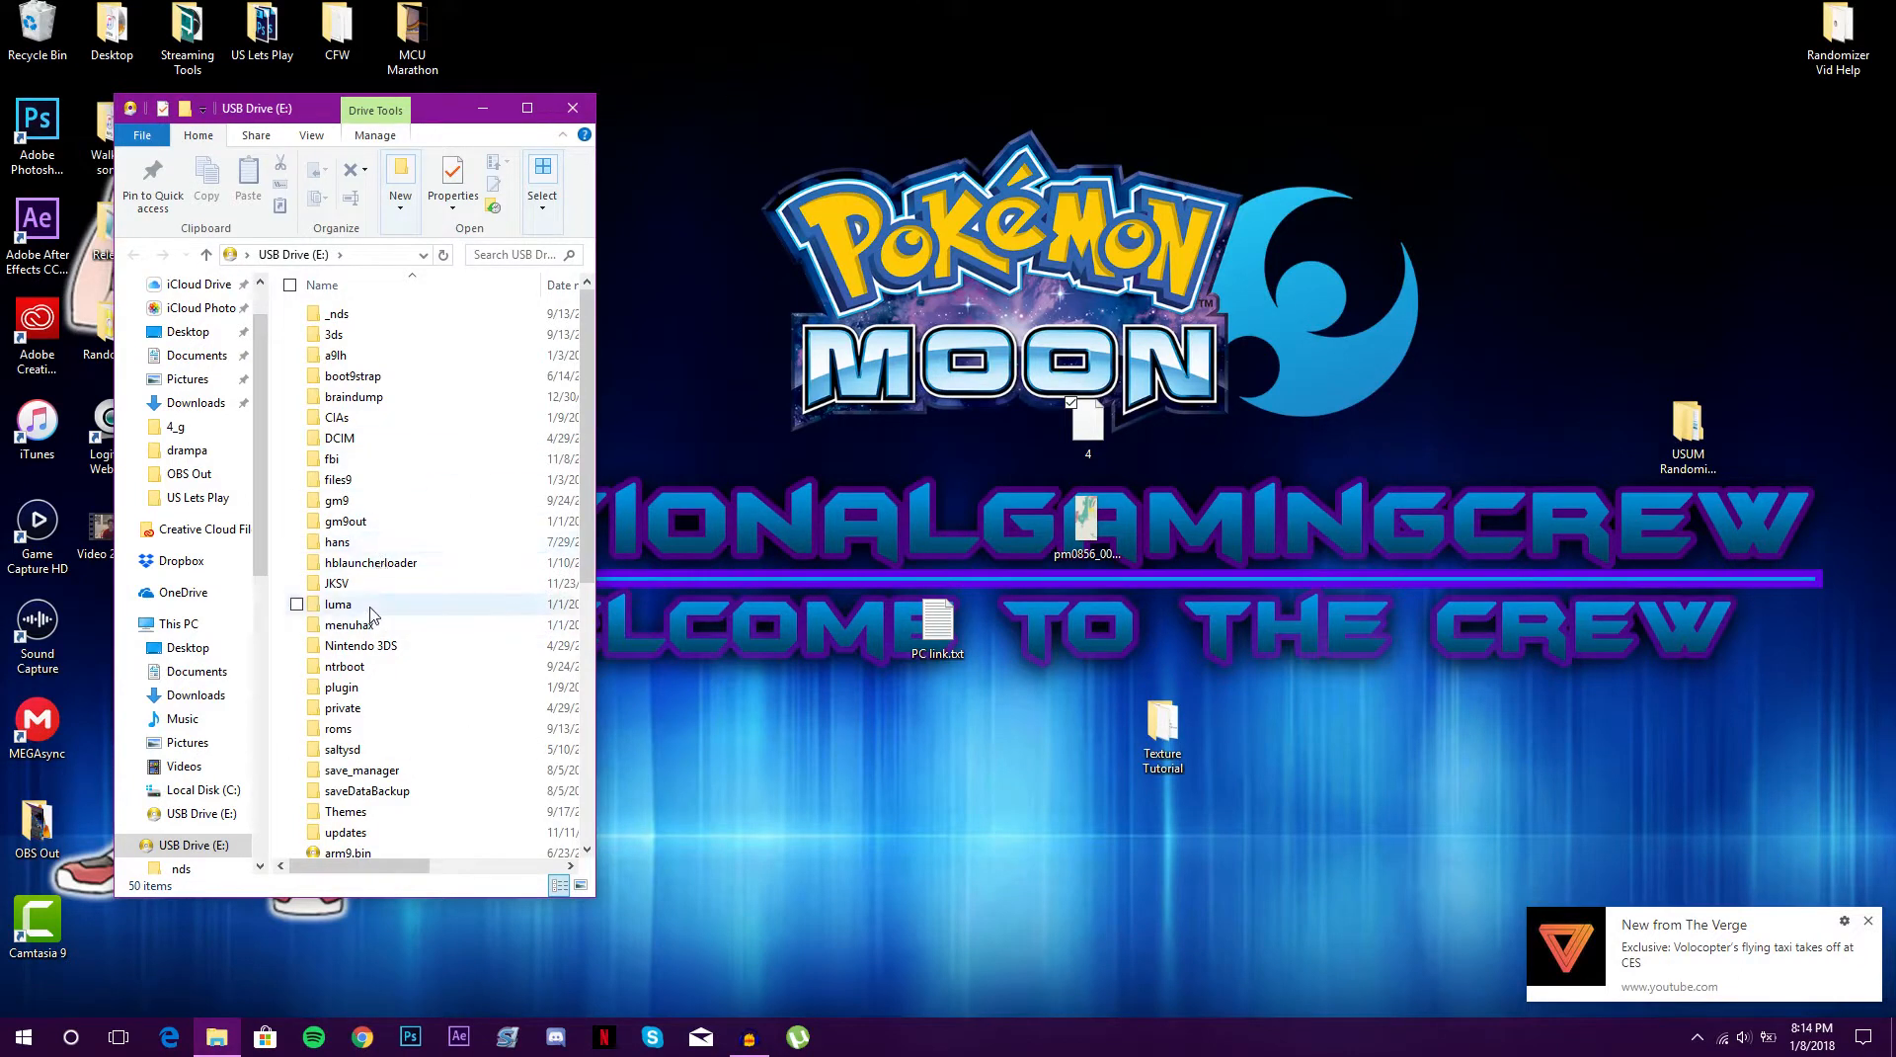
pyautogui.doubleClick(371, 608)
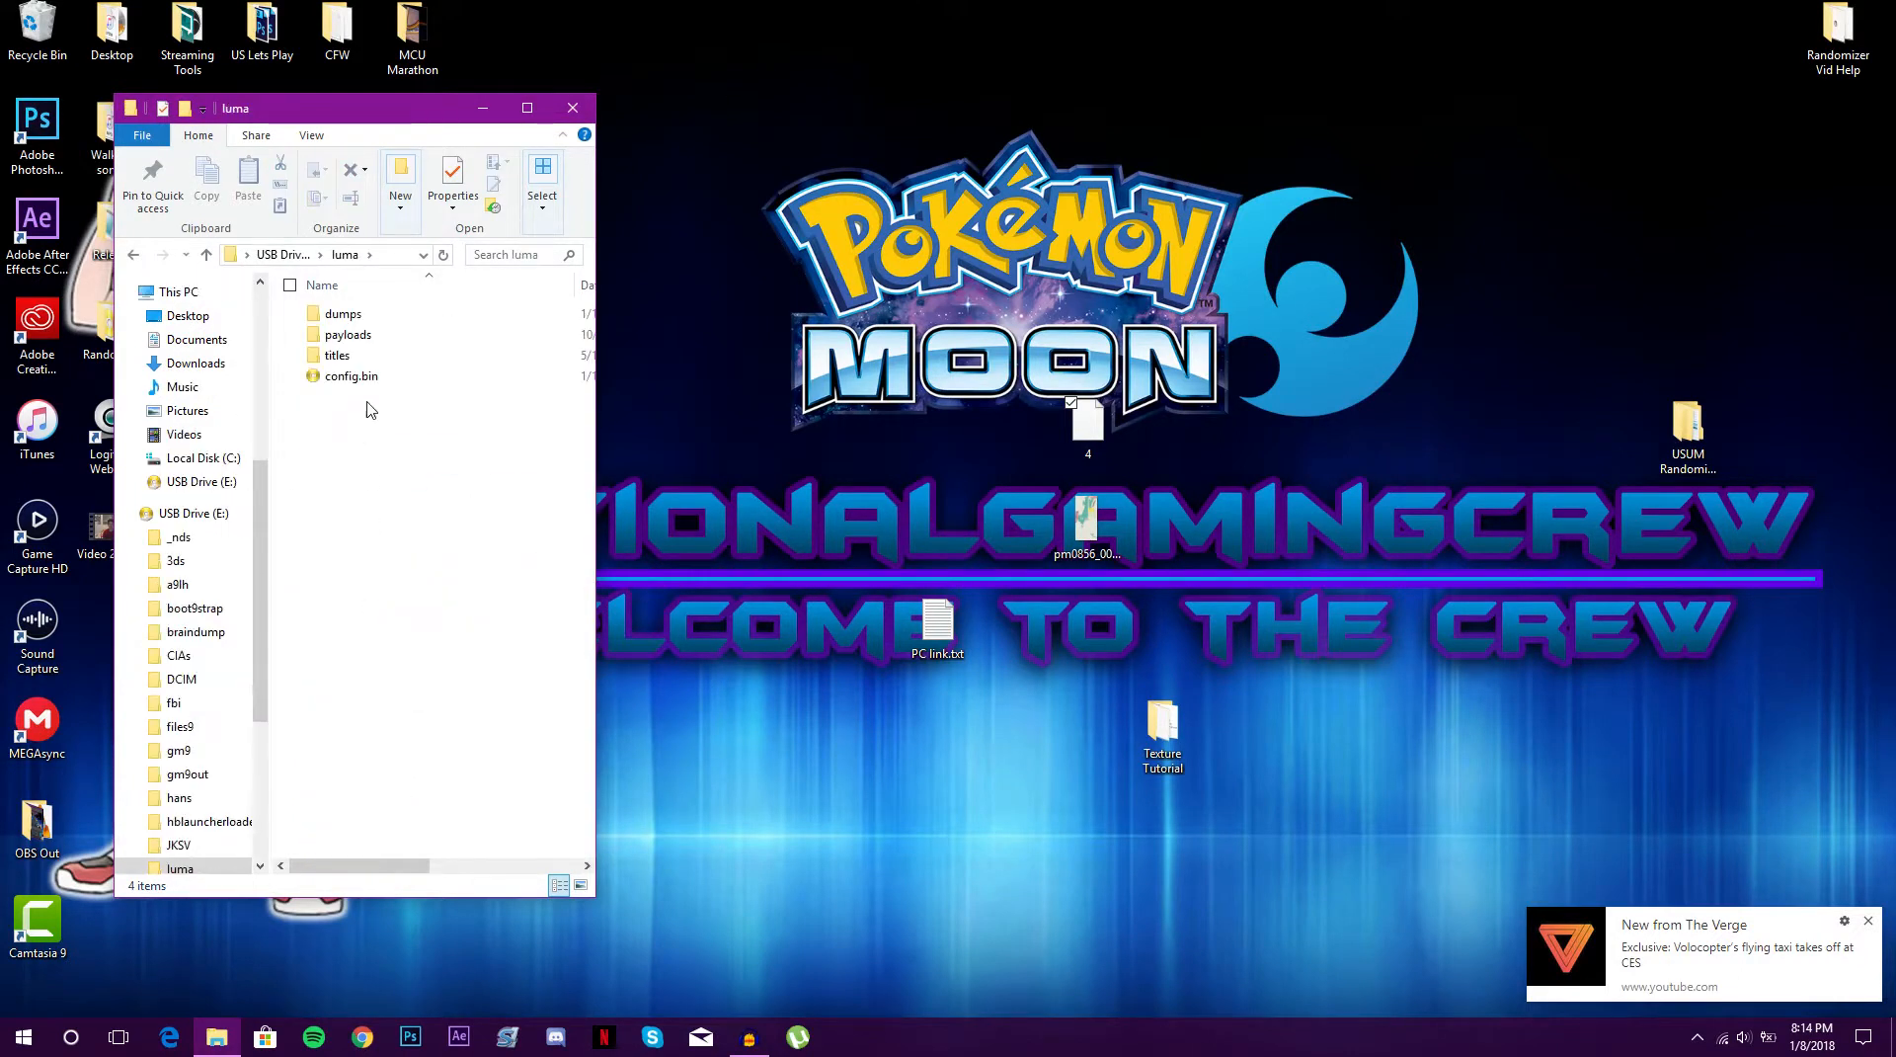
pyautogui.doubleClick(380, 357)
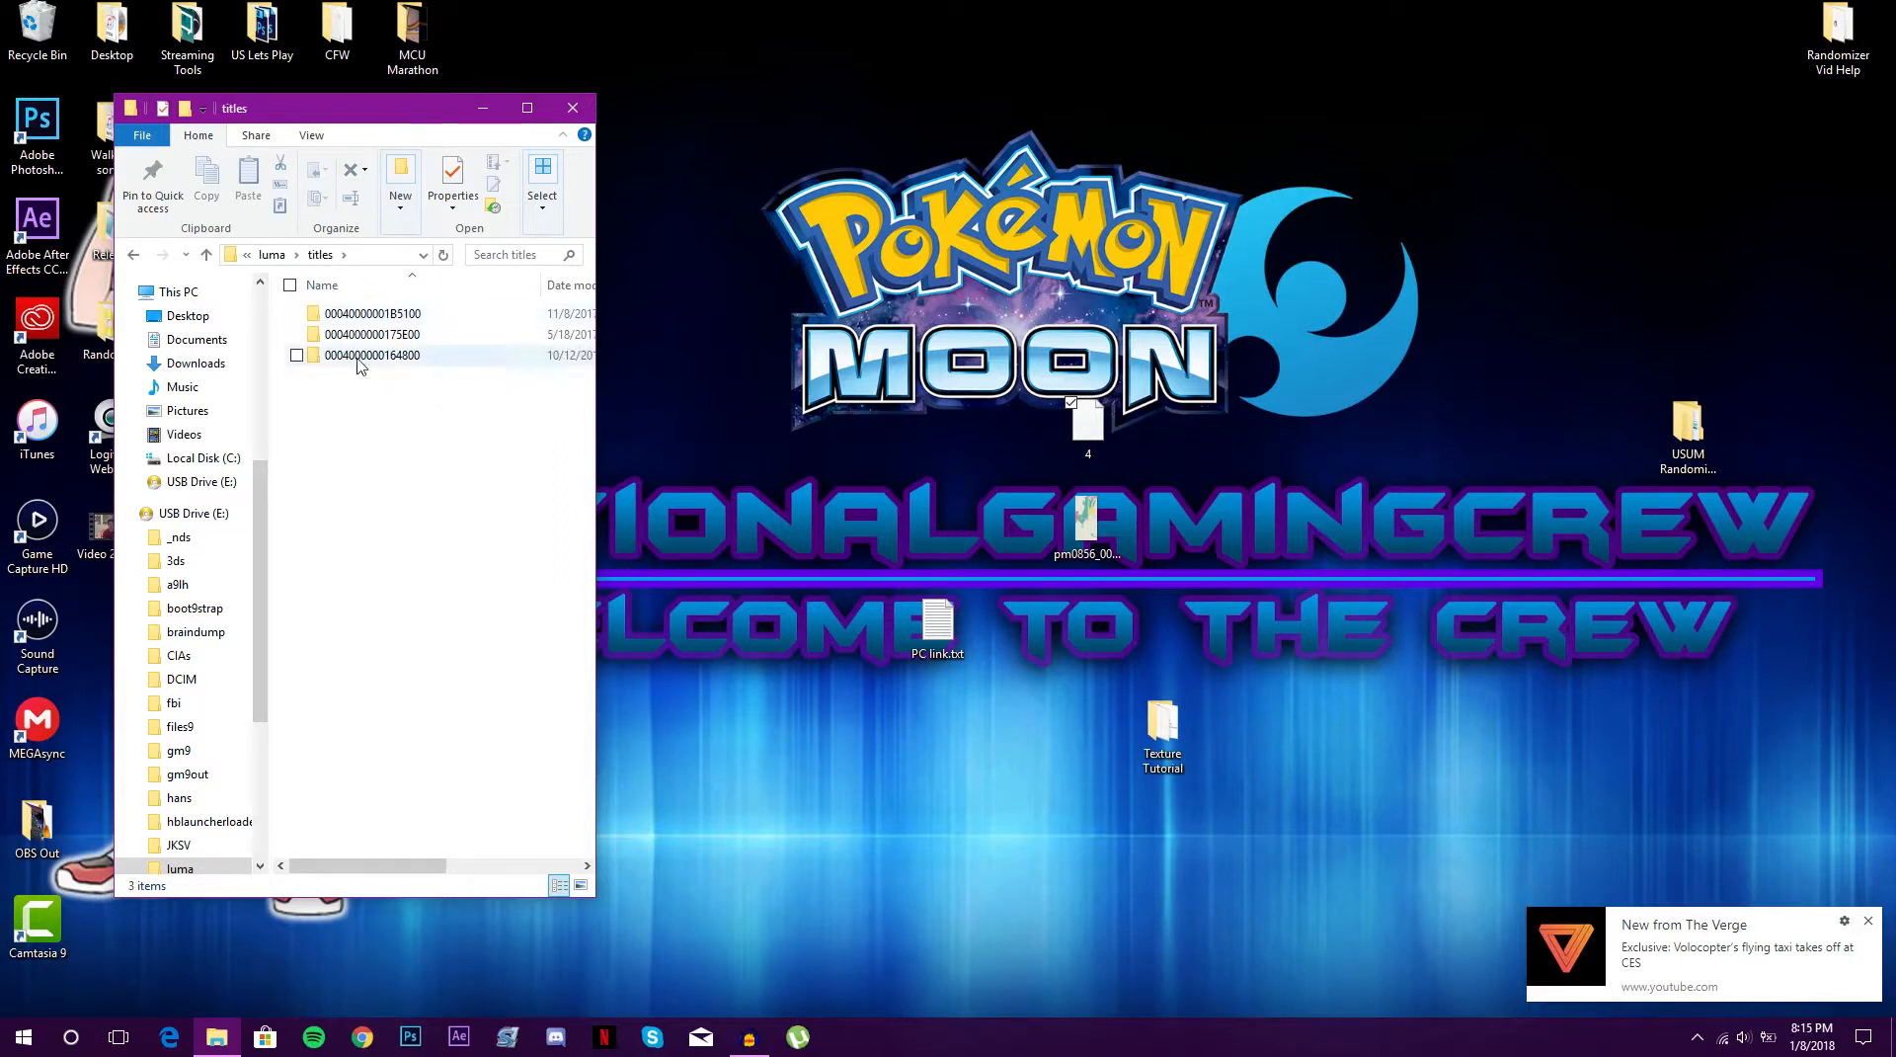
pyautogui.doubleClick(413, 316)
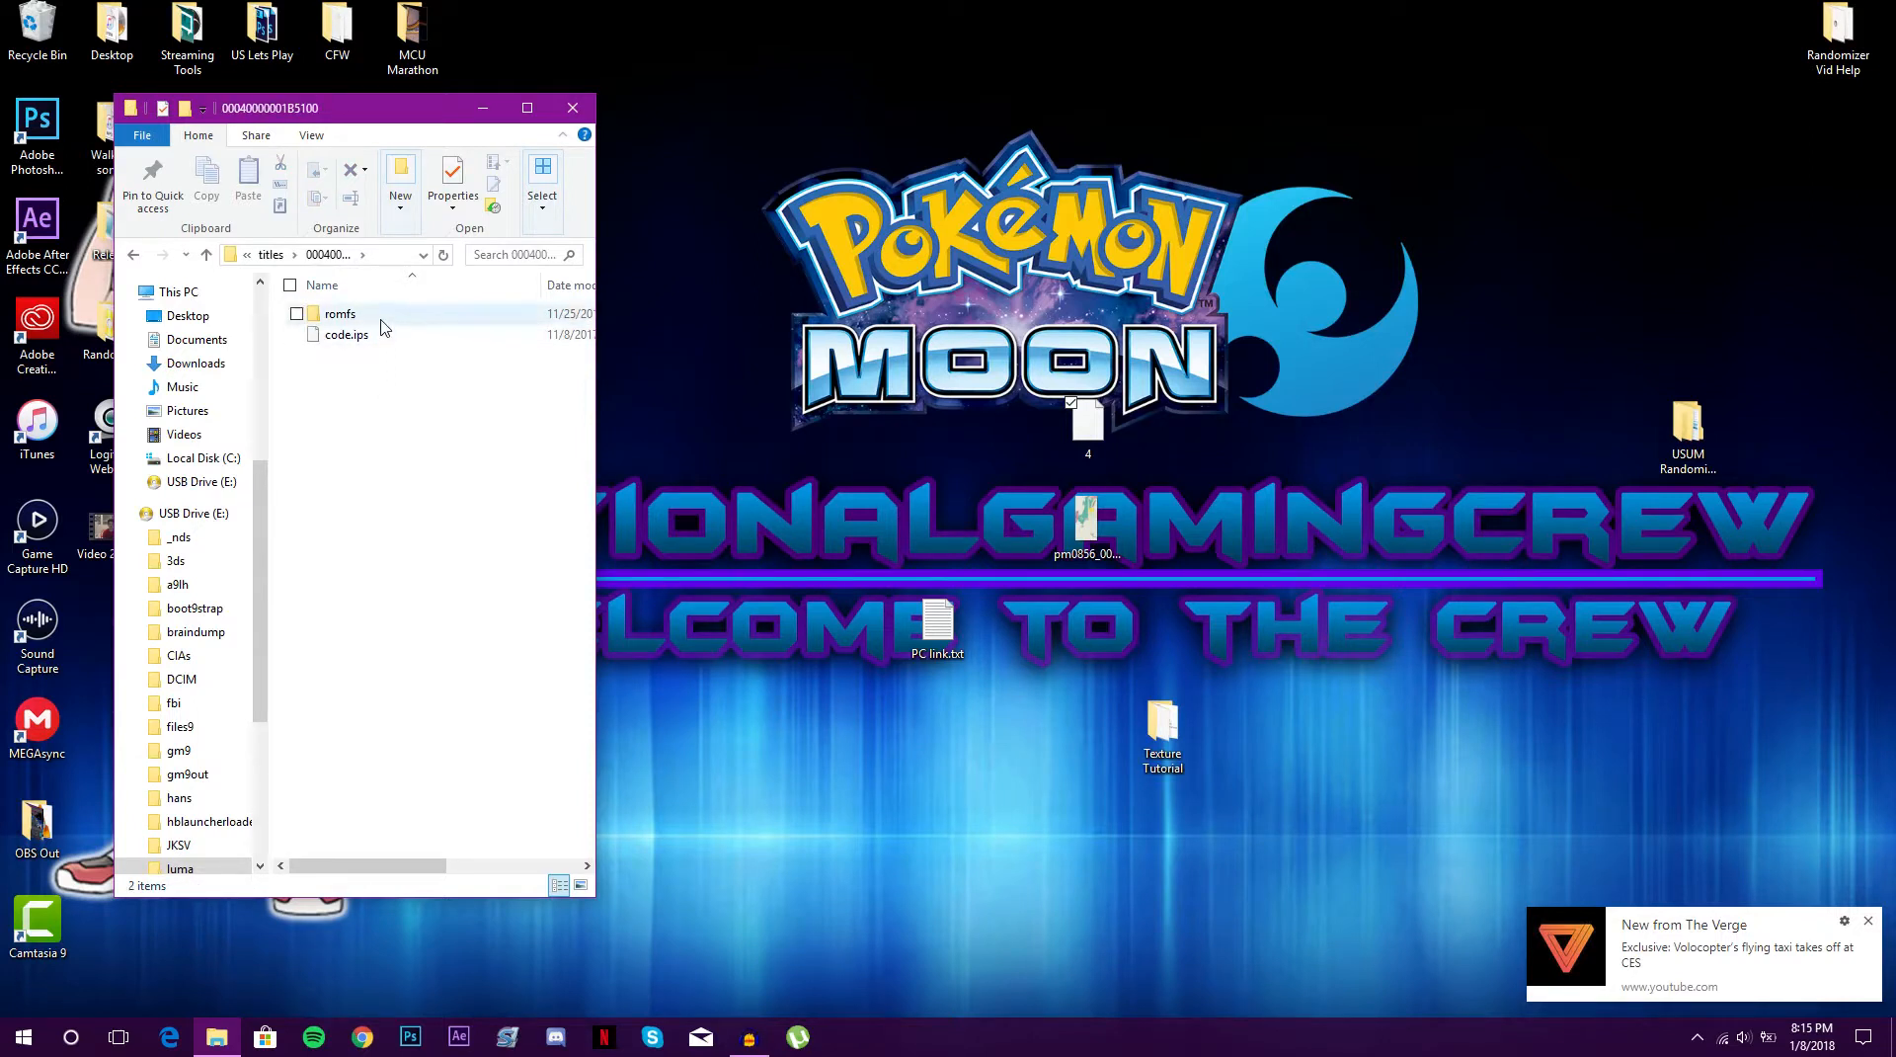
pyautogui.doubleClick(384, 316)
pyautogui.doubleClick(383, 316)
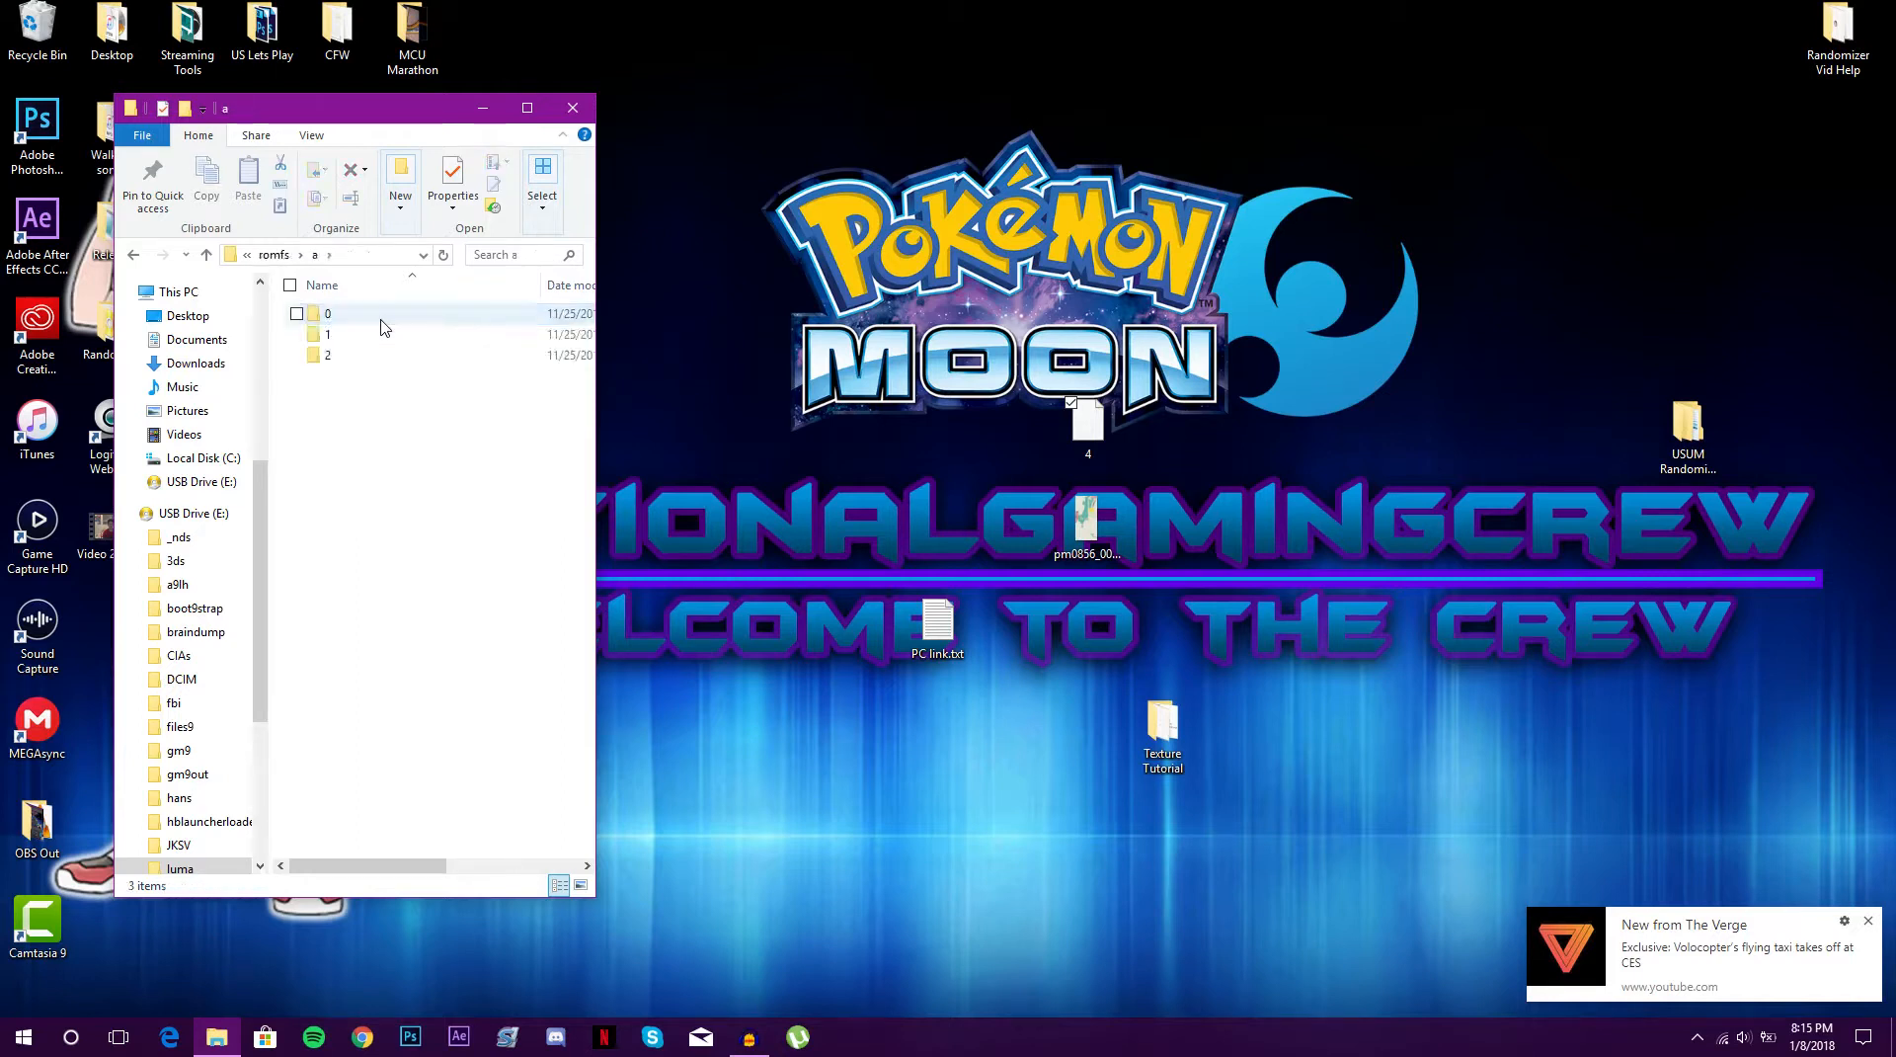
pyautogui.doubleClick(382, 316)
pyautogui.doubleClick(389, 398)
pyautogui.moveTo(1052, 441); pyautogui.dragTo(463, 464)
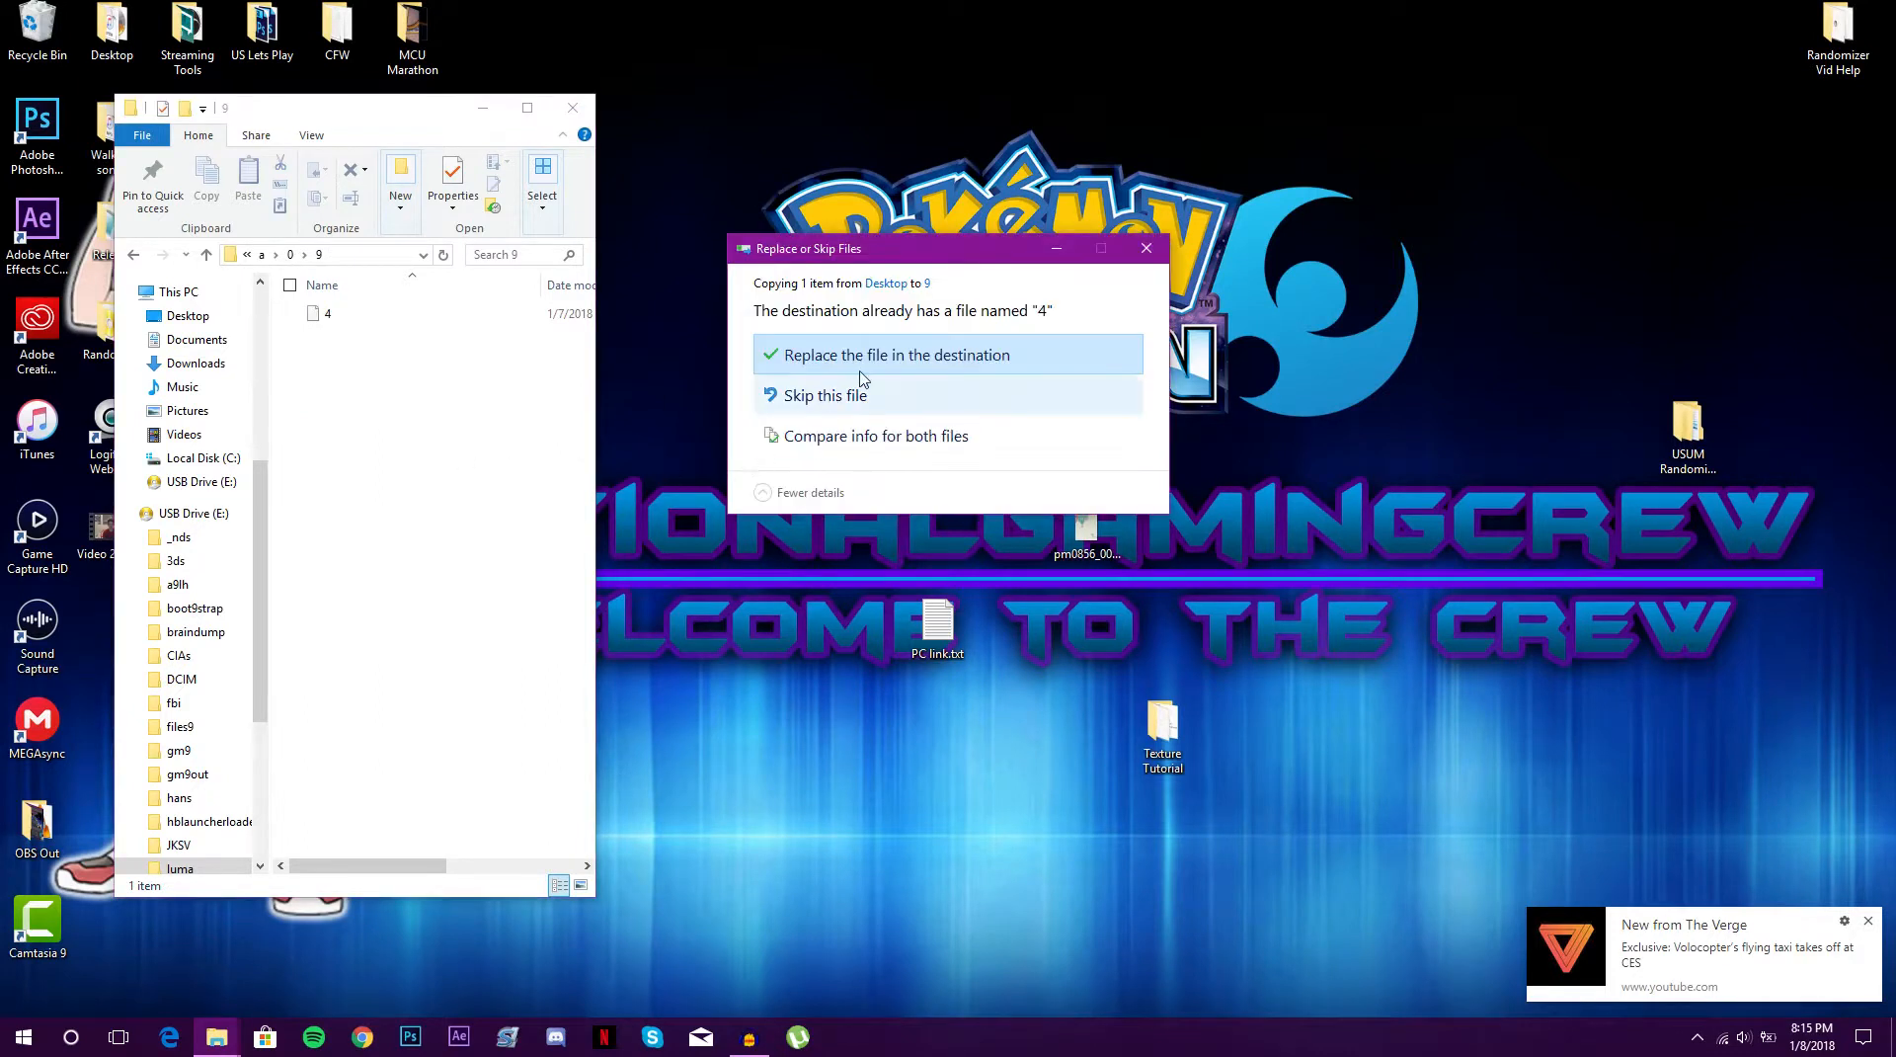
pyautogui.click(869, 366)
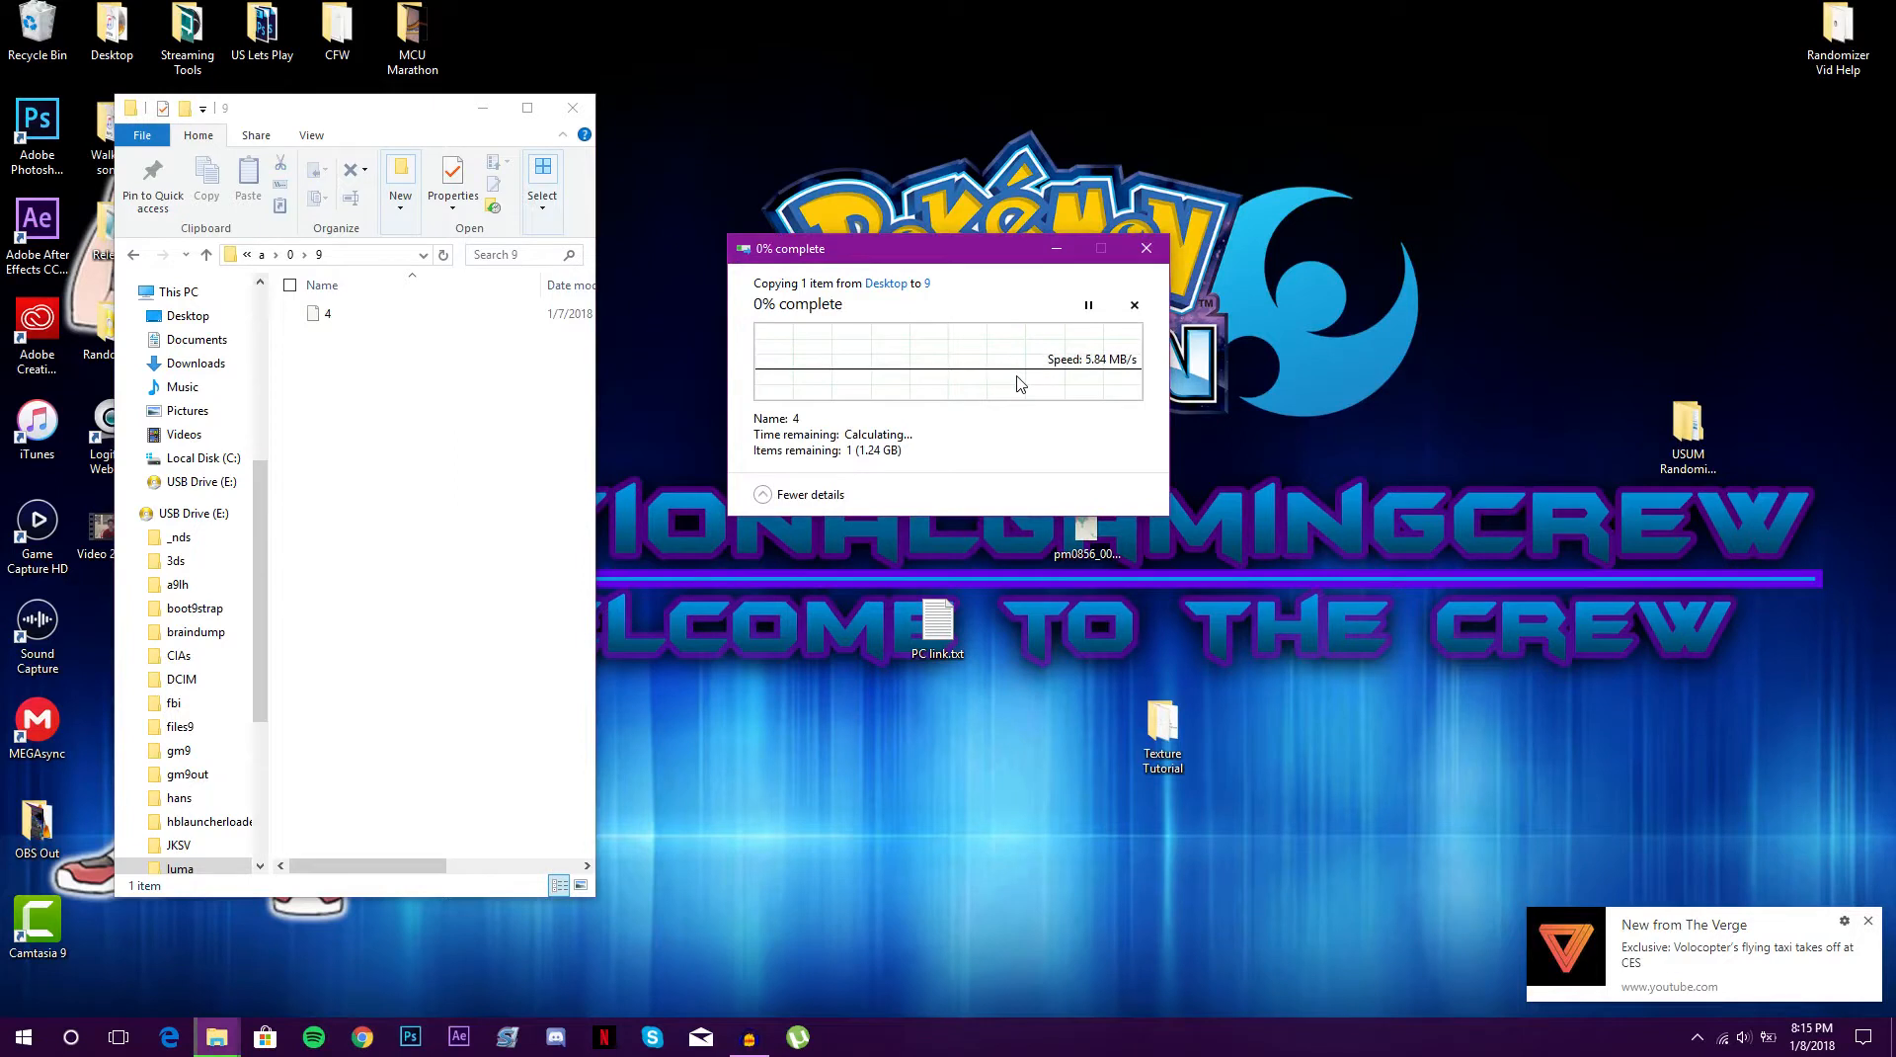